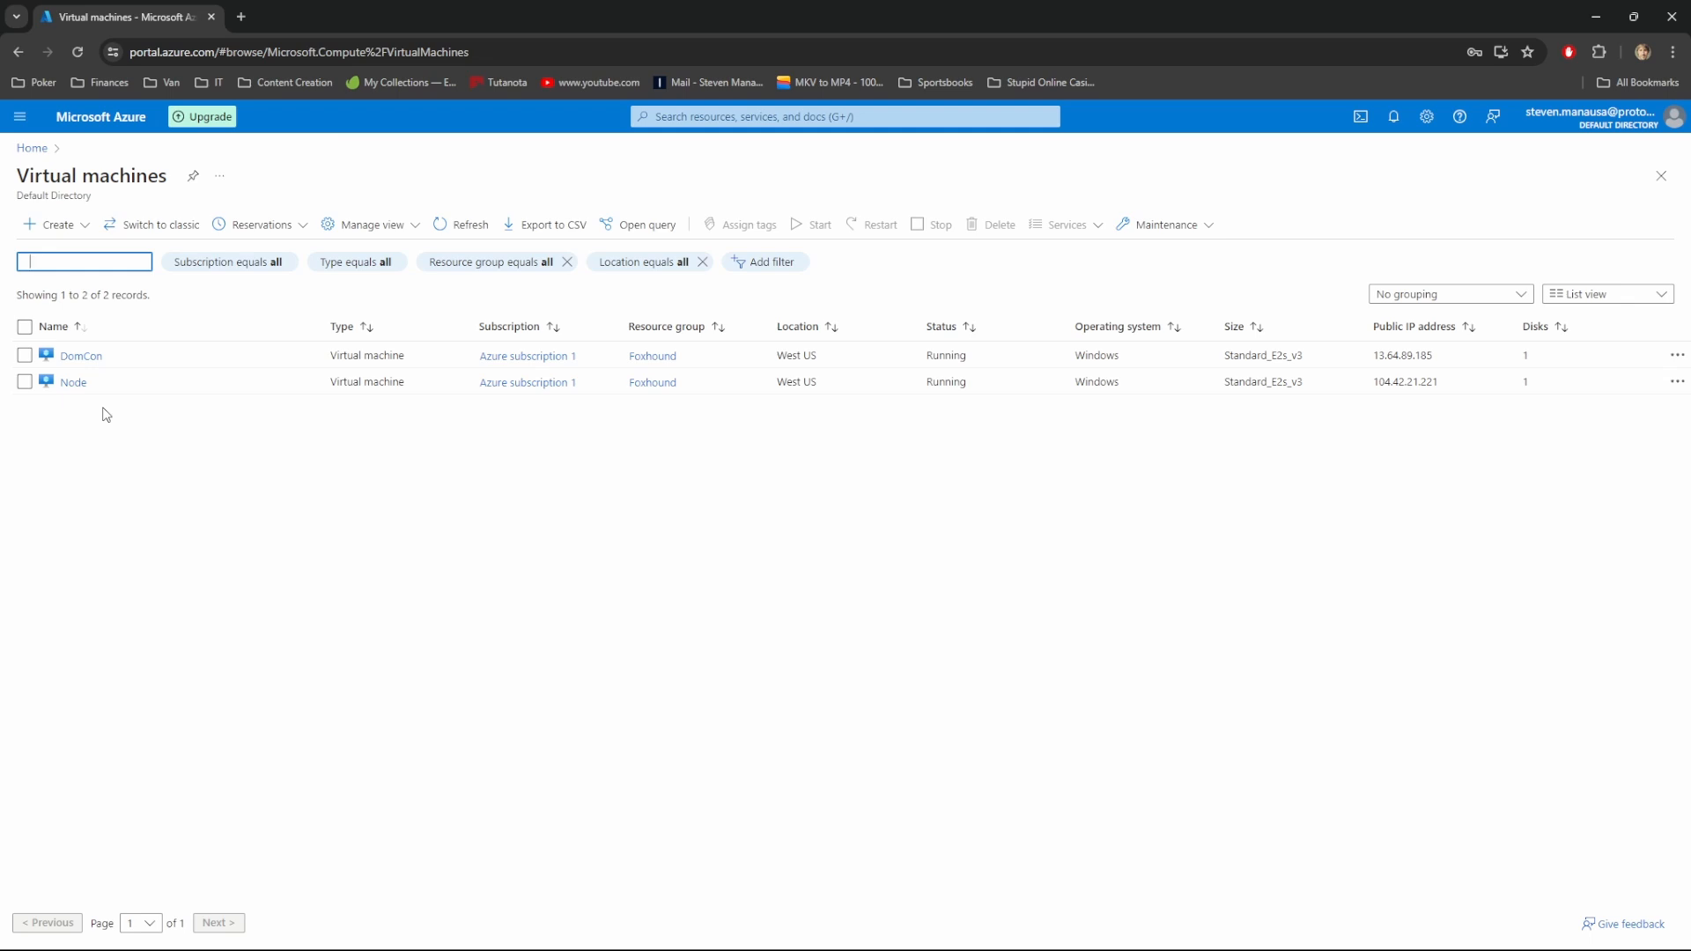
Go to DomCon's Networking settings and open the domcon800 interface's IP configurations
left_click(80, 356)
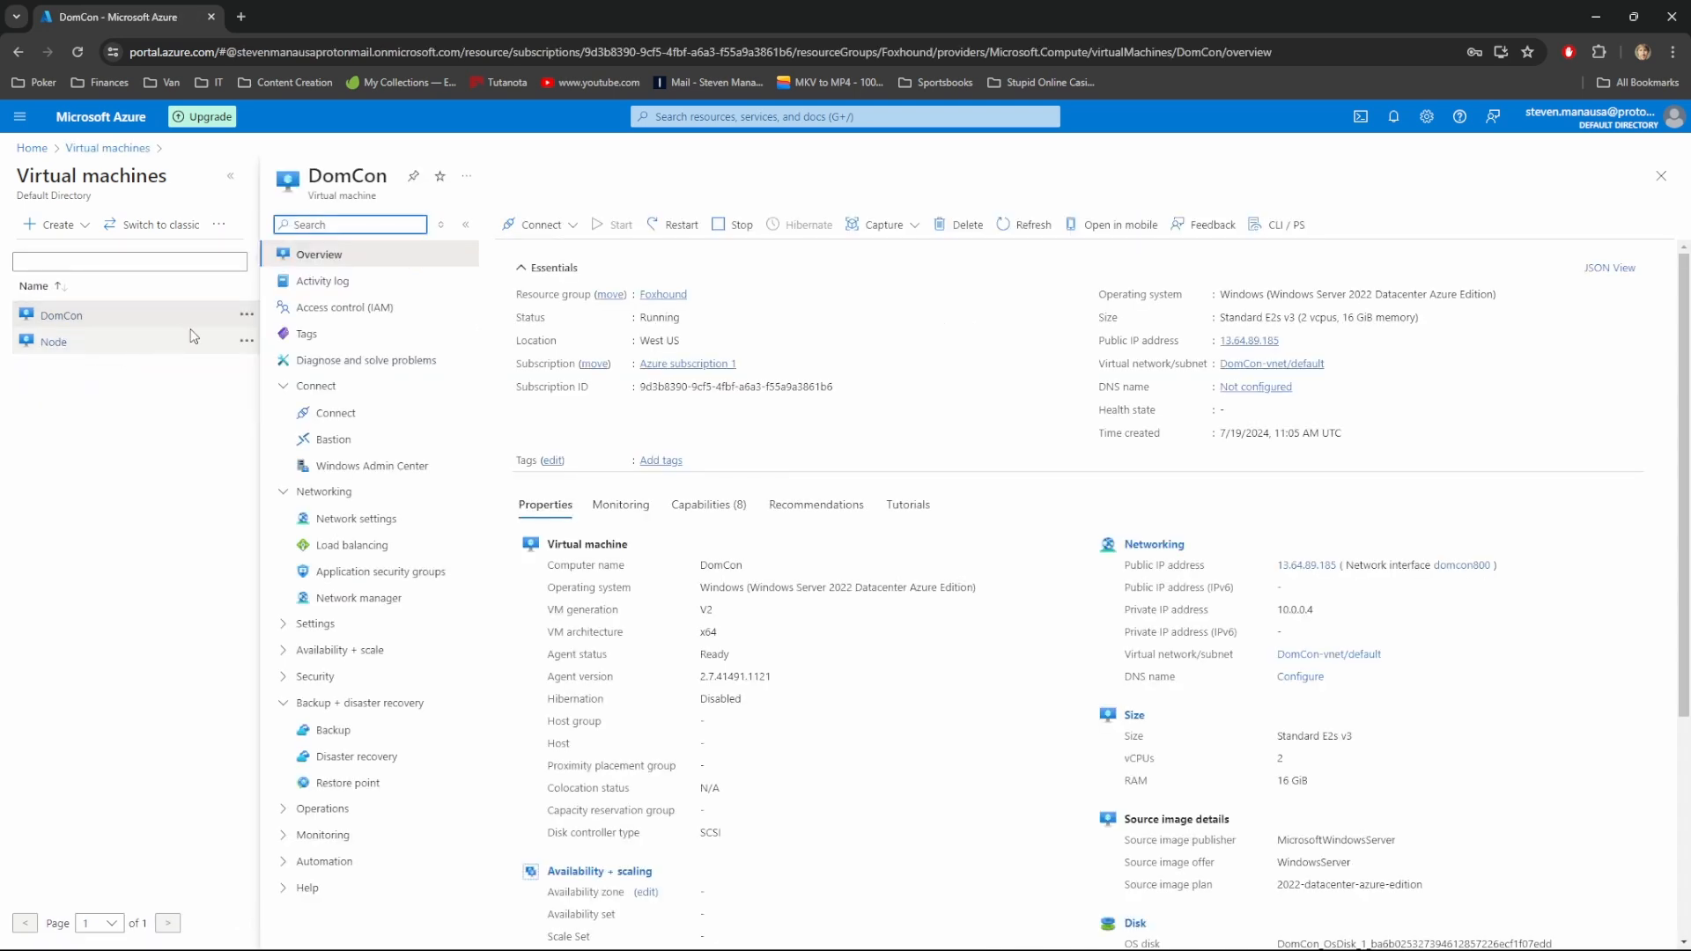
left_click(349, 518)
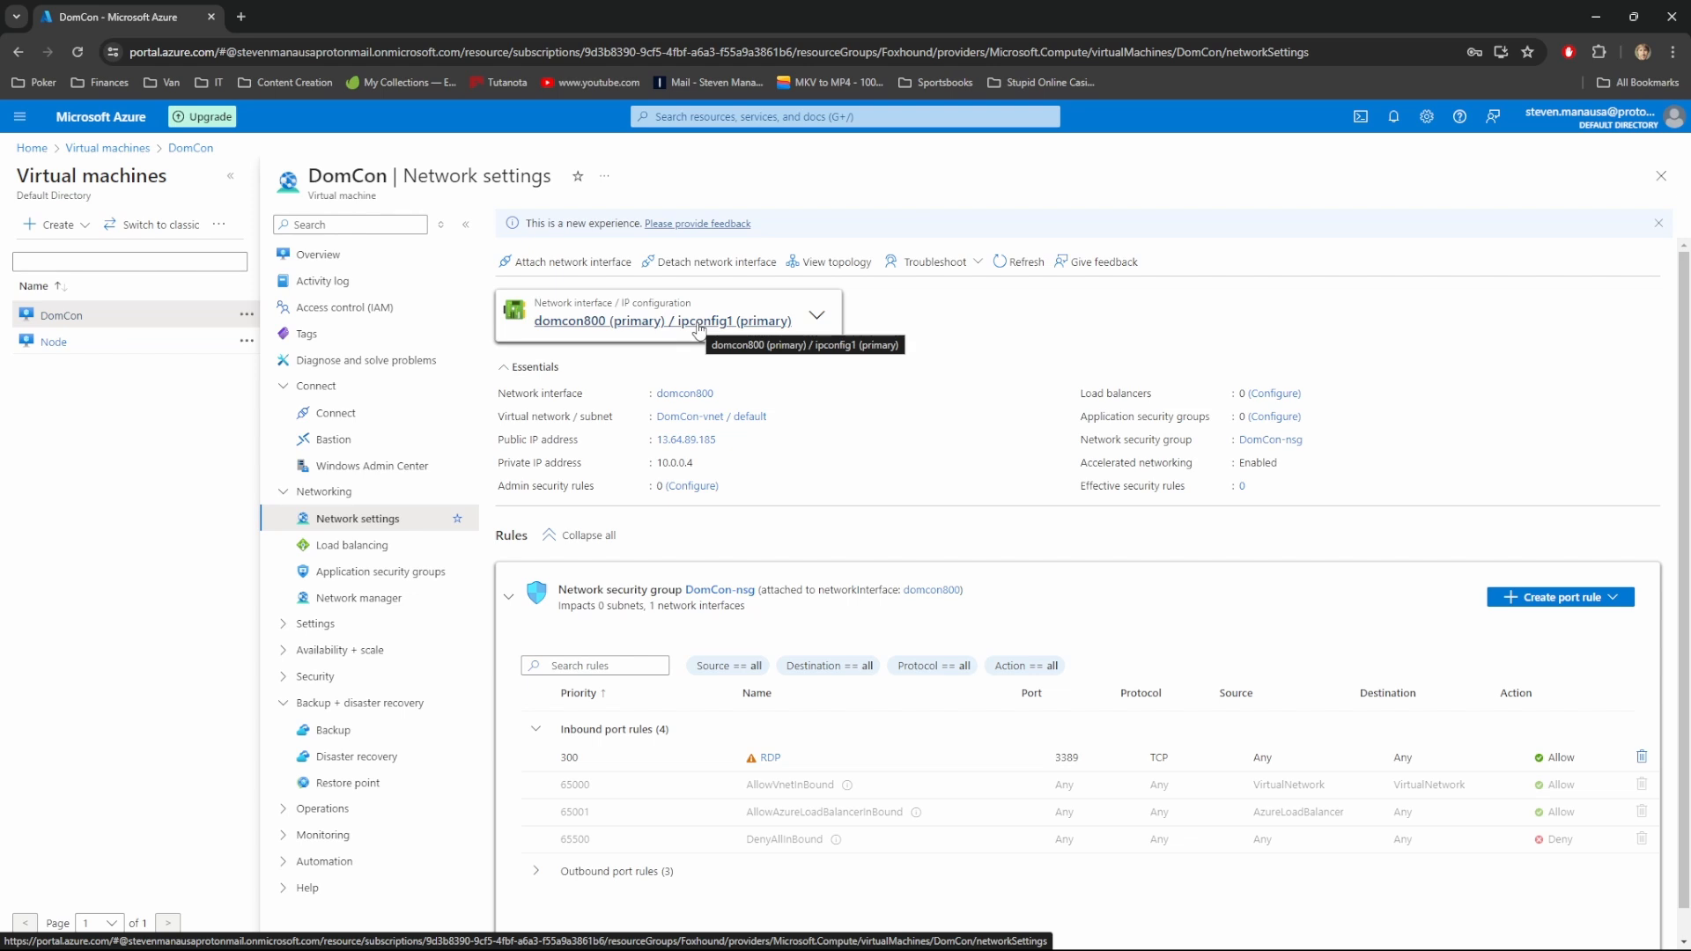
left_click(700, 322)
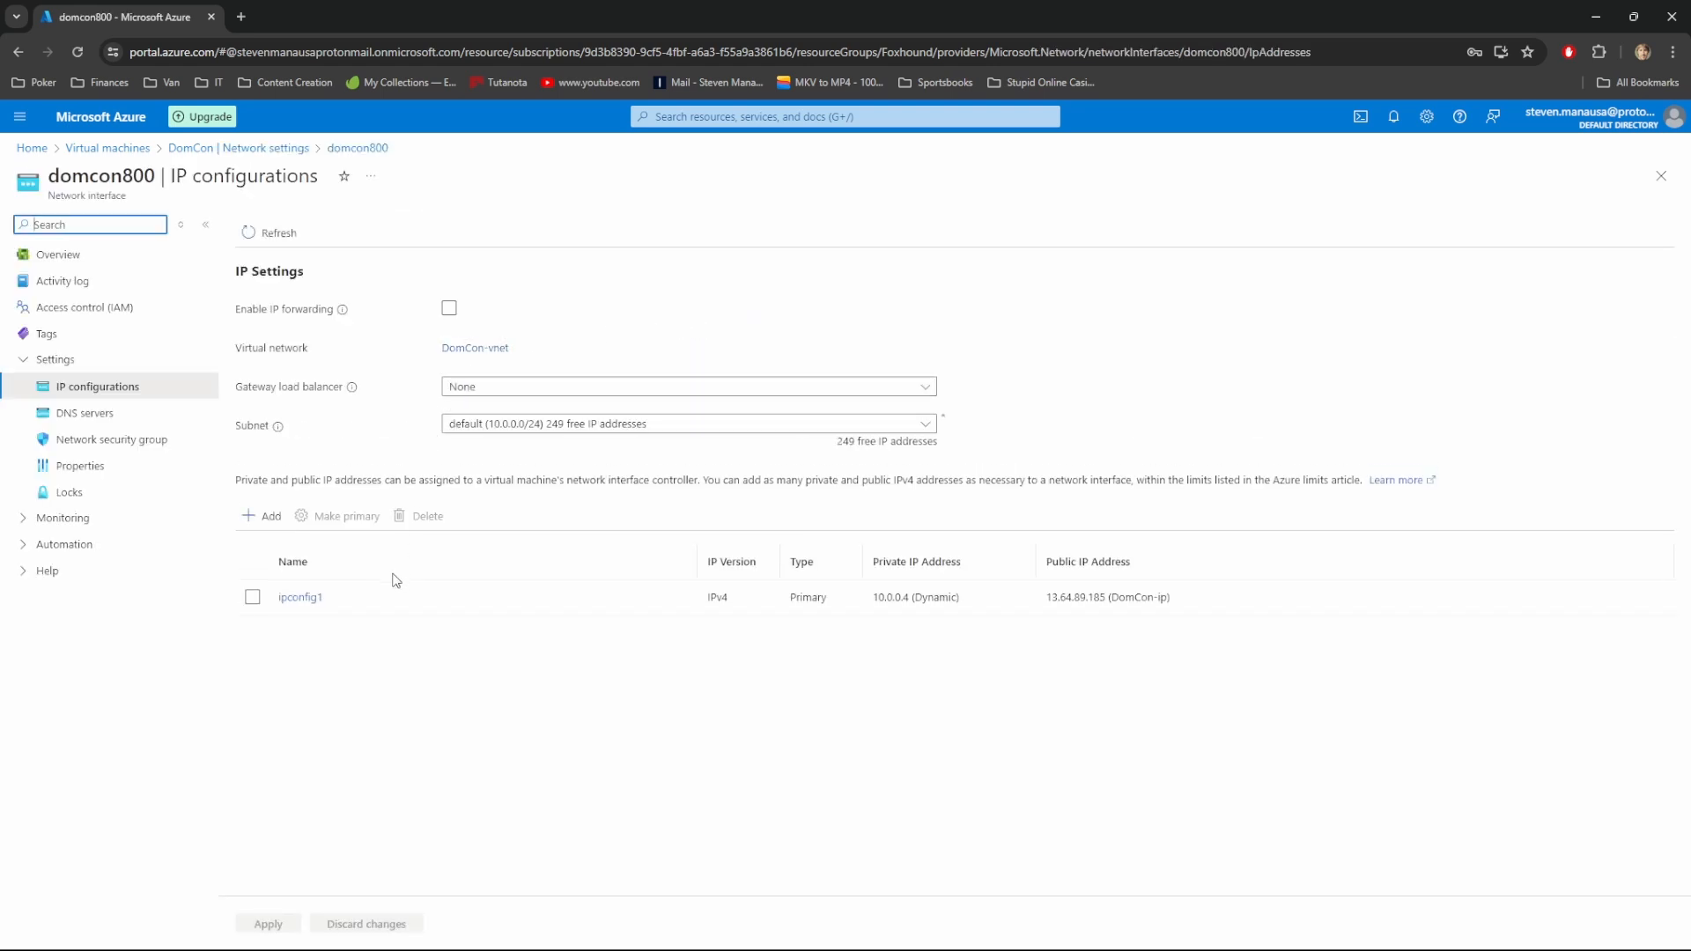
Set ipconfig1's private IP 10.0.0.4 to Static, save, and return to Virtual machines
left_click(308, 598)
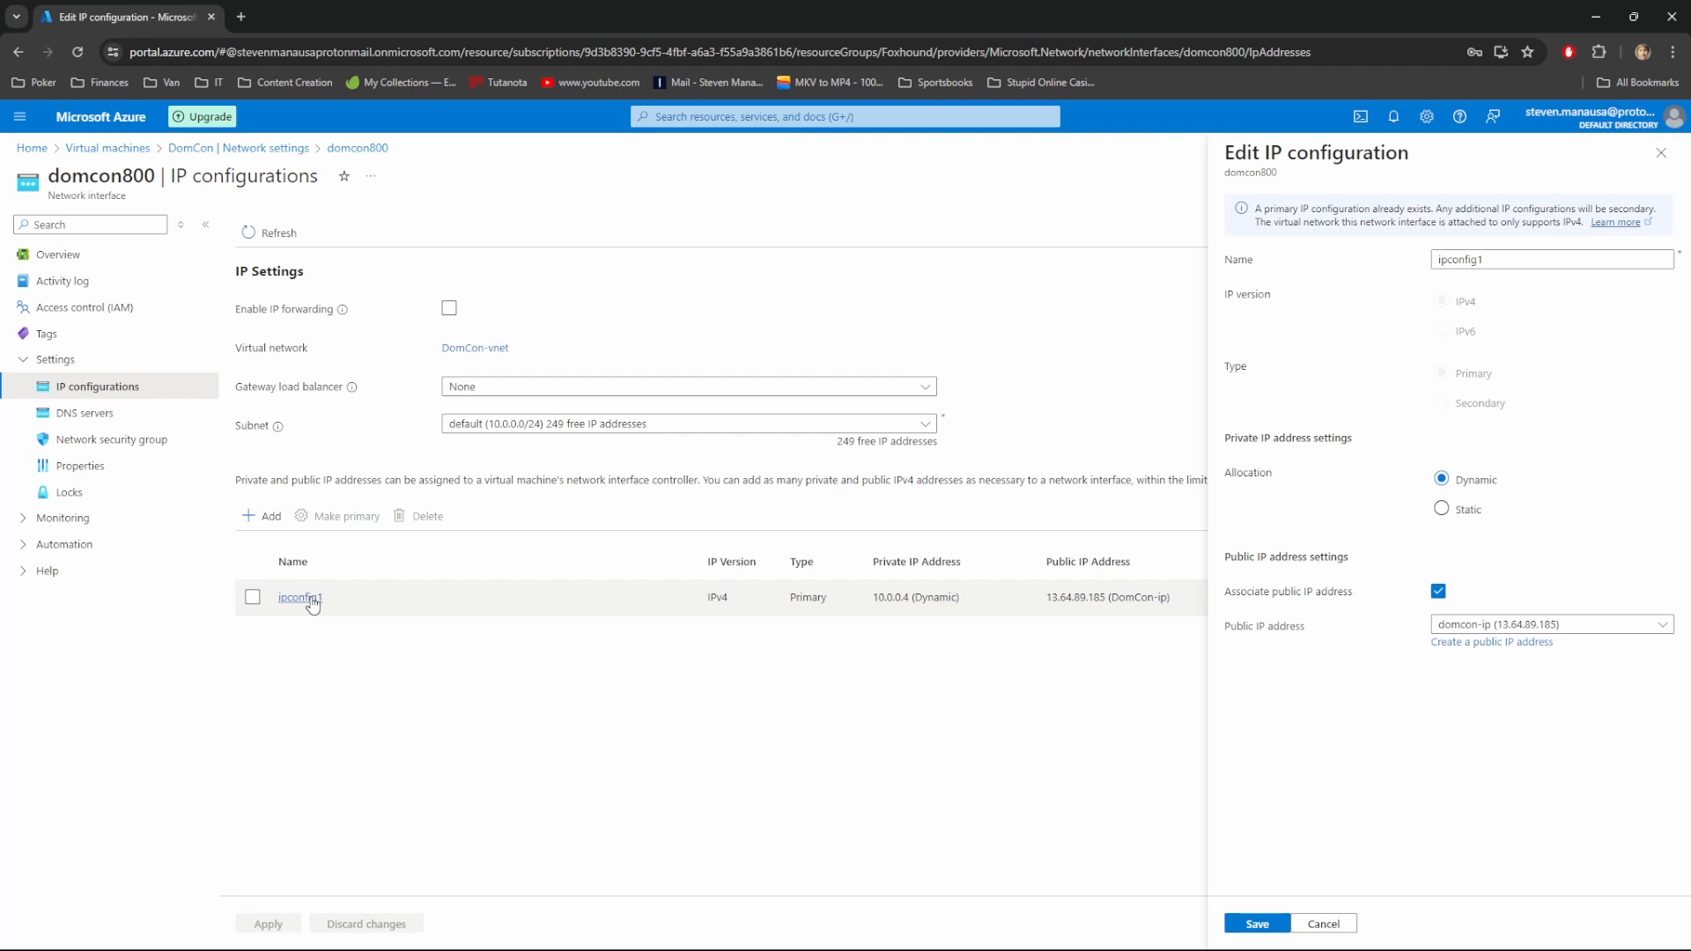
left_click(1442, 509)
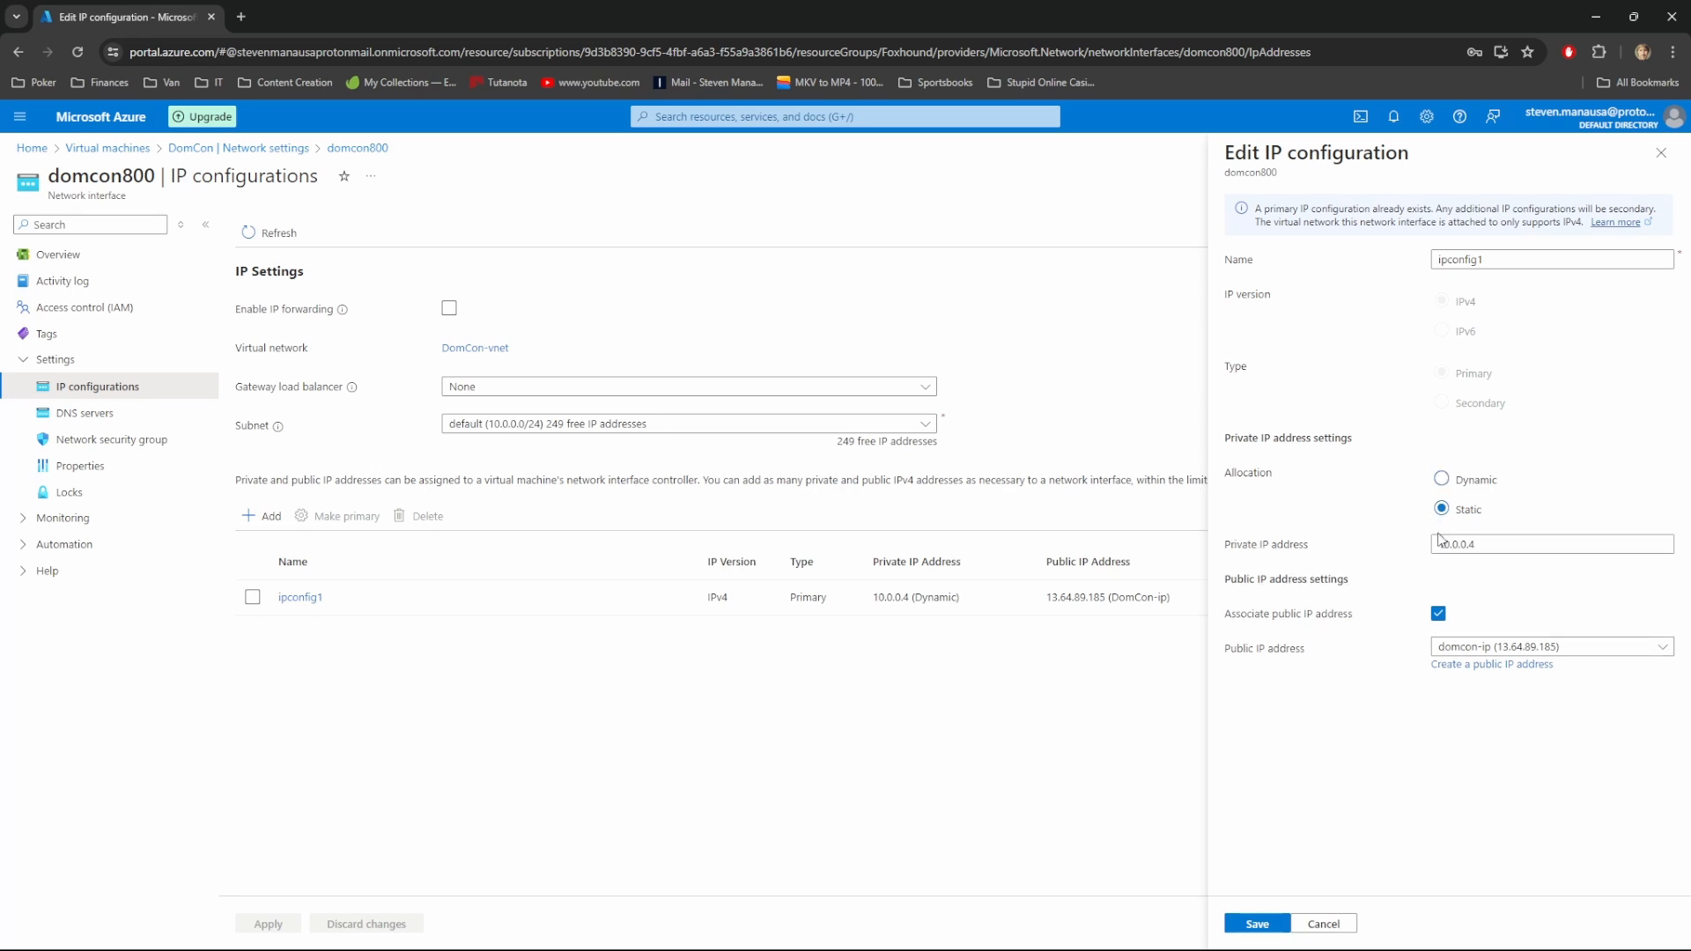
left_click(1440, 544)
left_click(1258, 923)
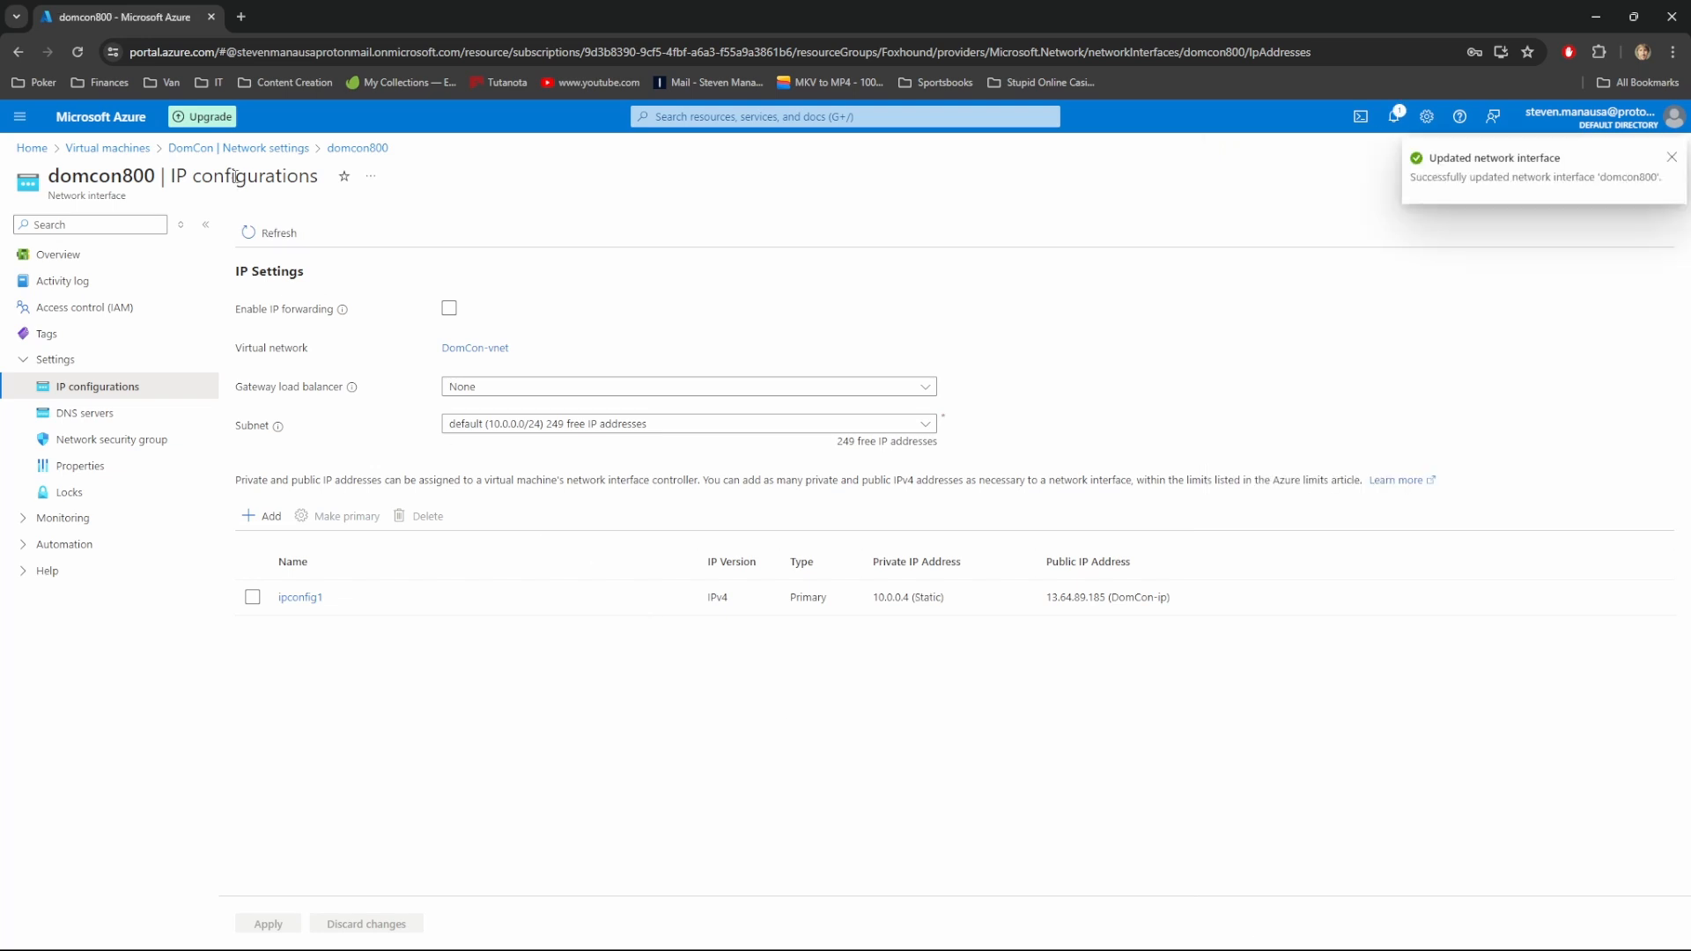
left_click(112, 148)
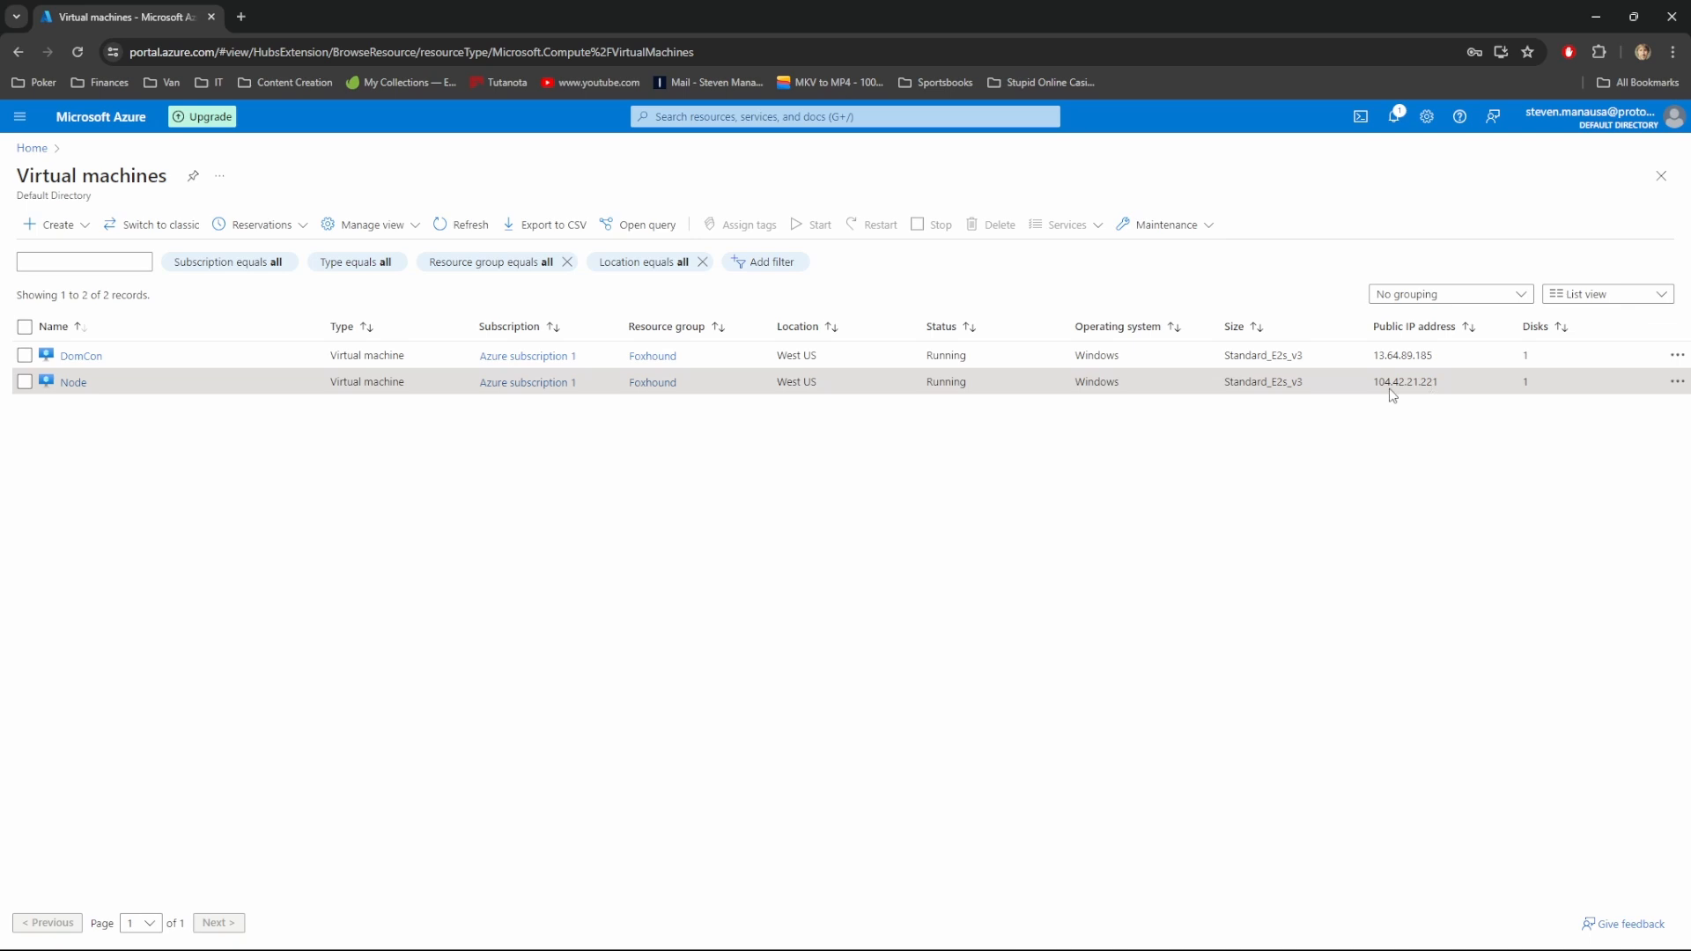
Start a Remote Desktop Connection to Node's public IP 104.42.21.221
left_click_drag(1378, 382, 1443, 379)
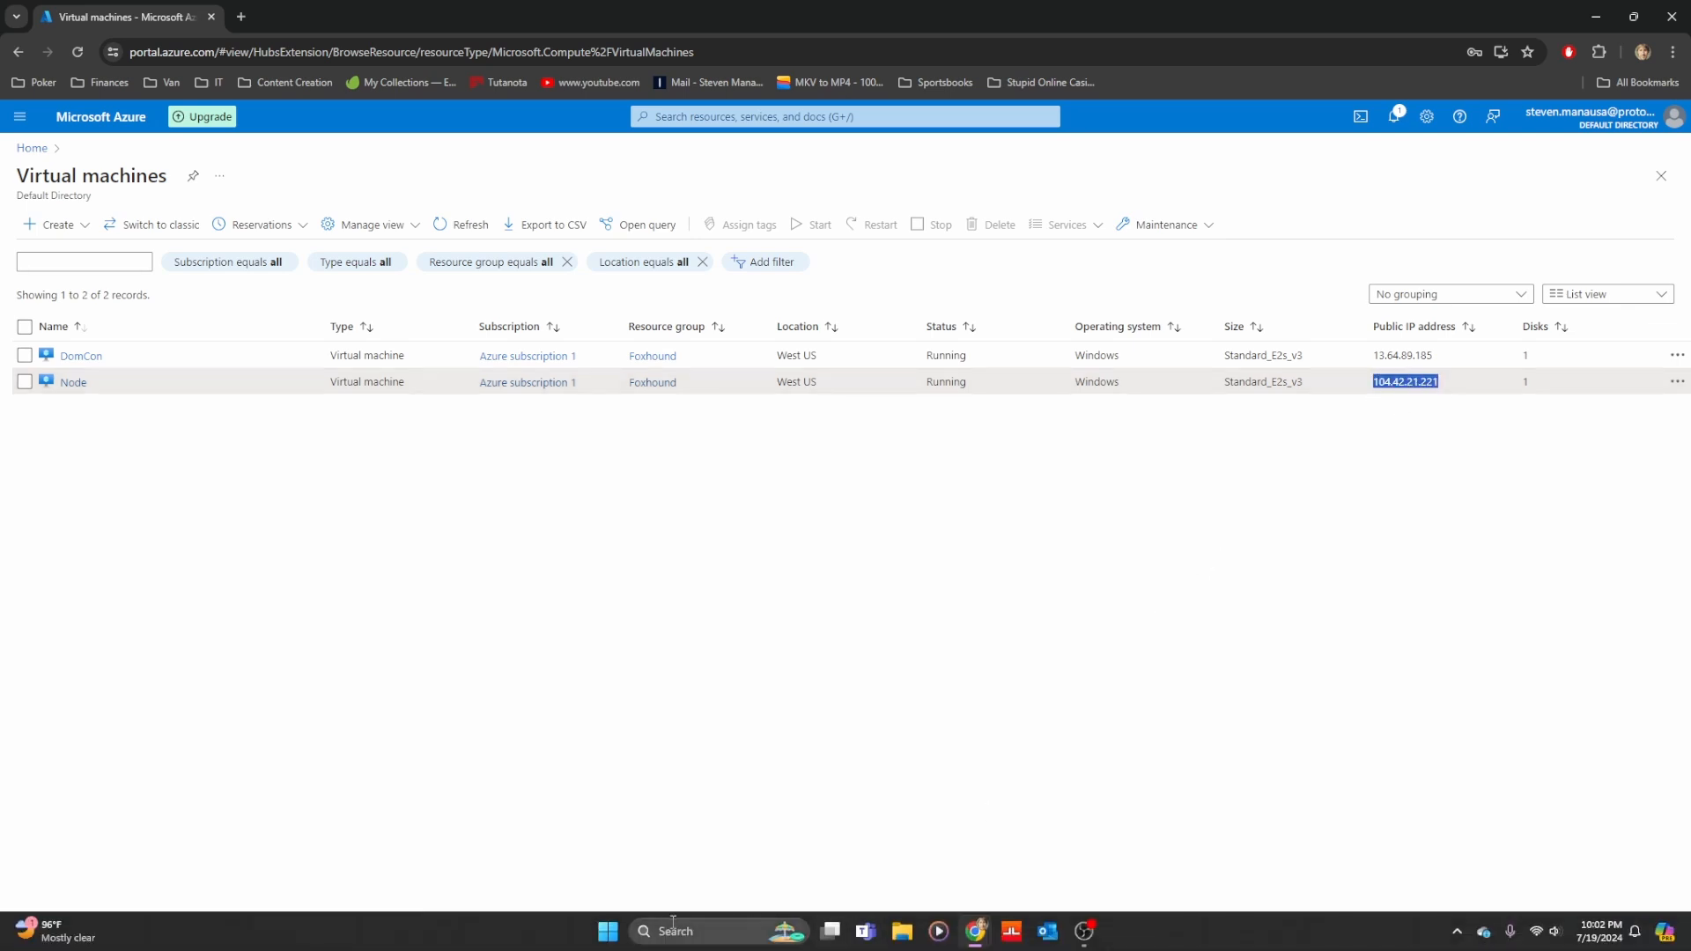
left_click(678, 926)
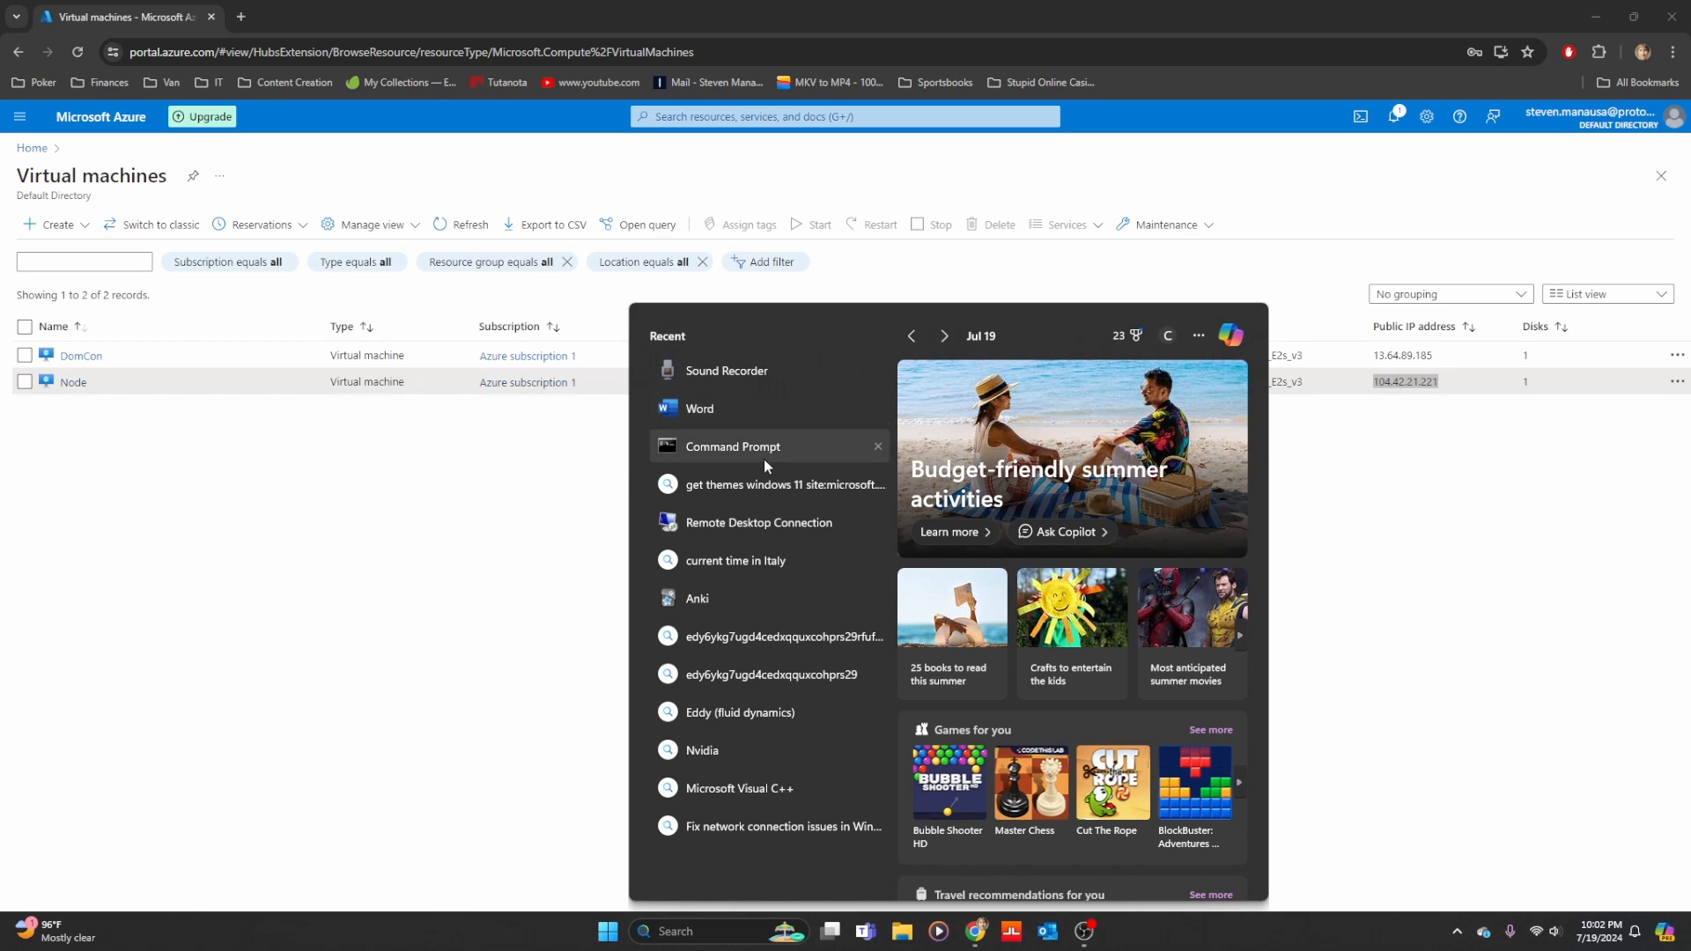
left_click(766, 522)
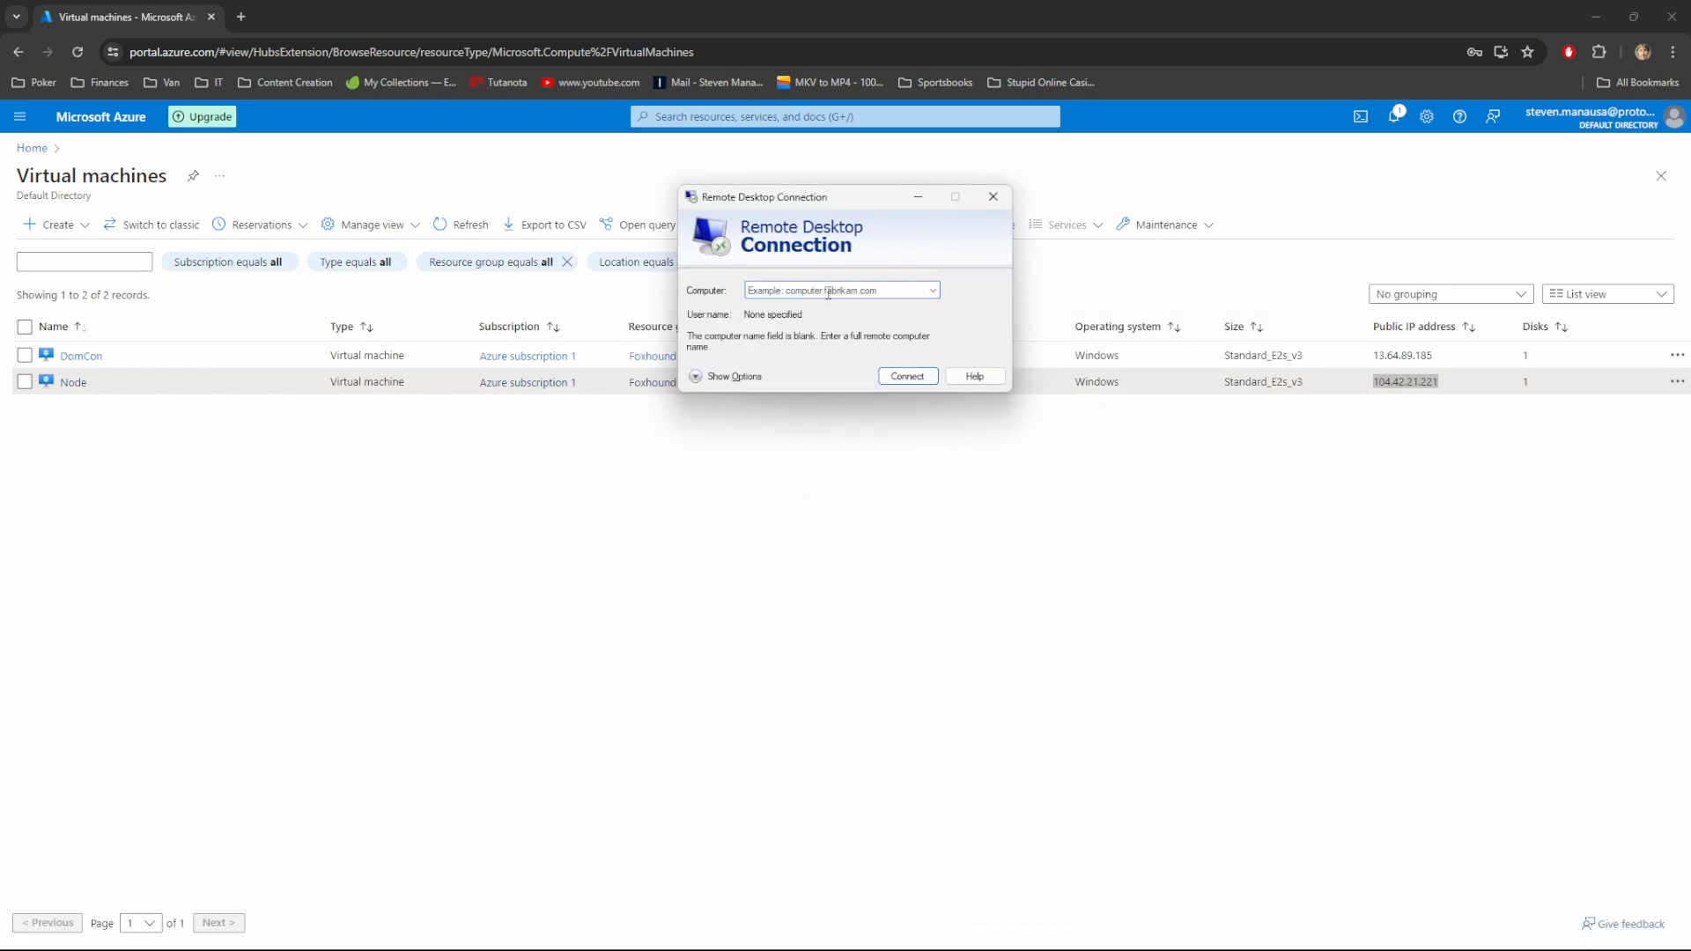
left_click(828, 291)
type("104.4")
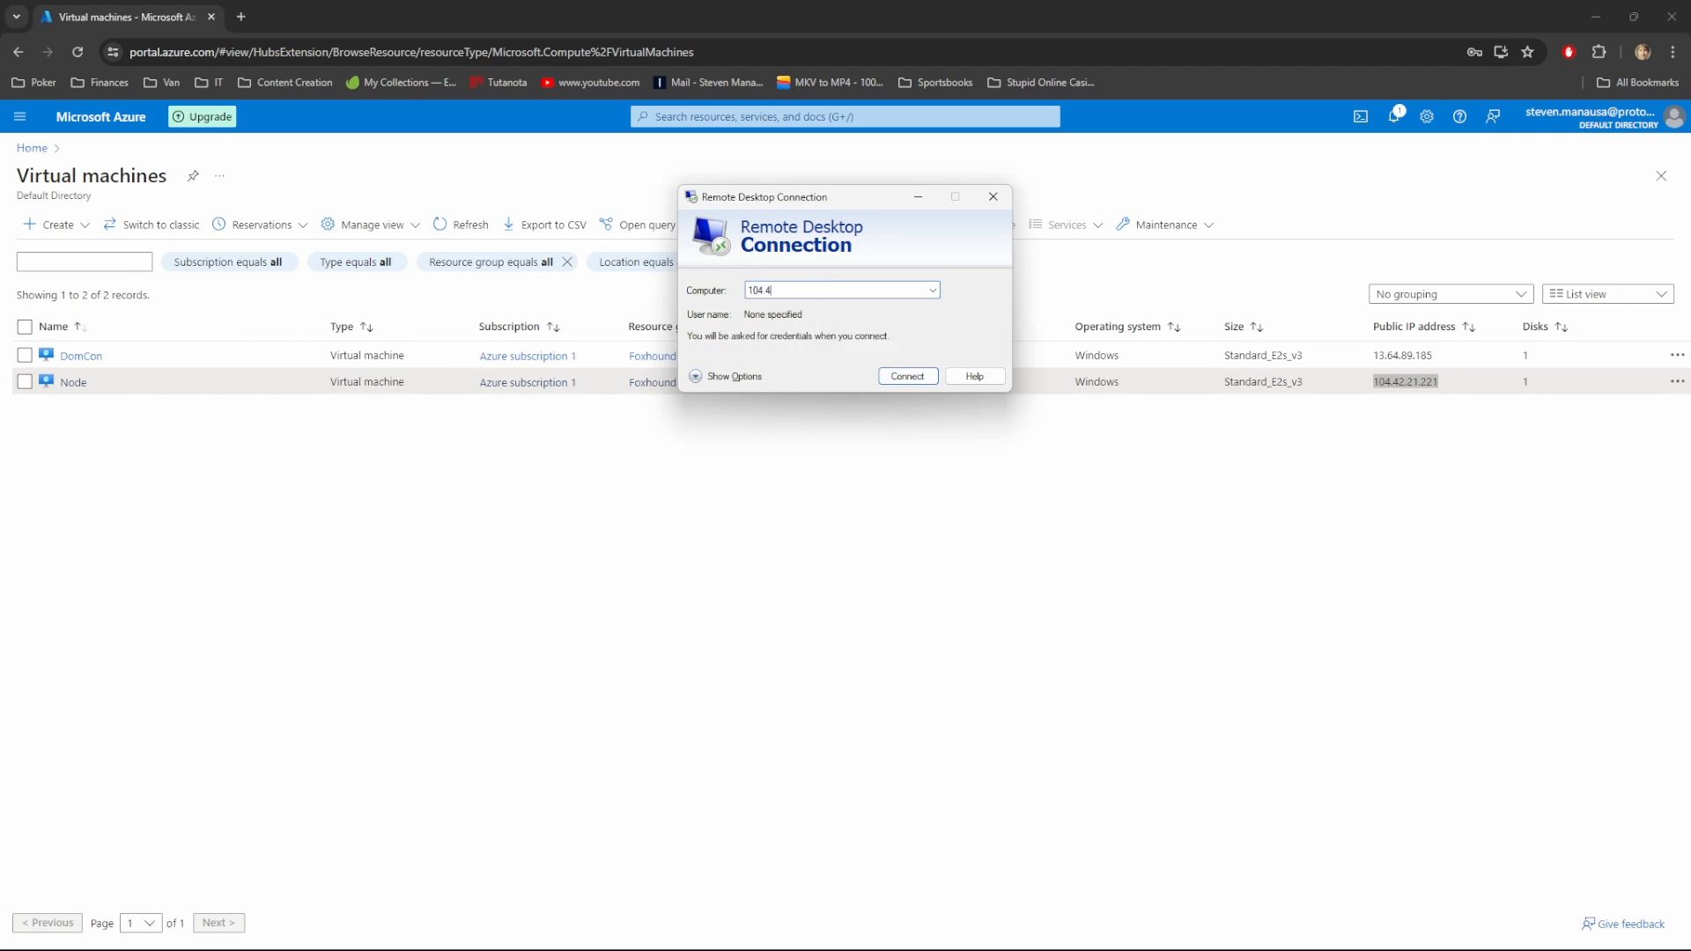
type("2.21.221")
key("Return")
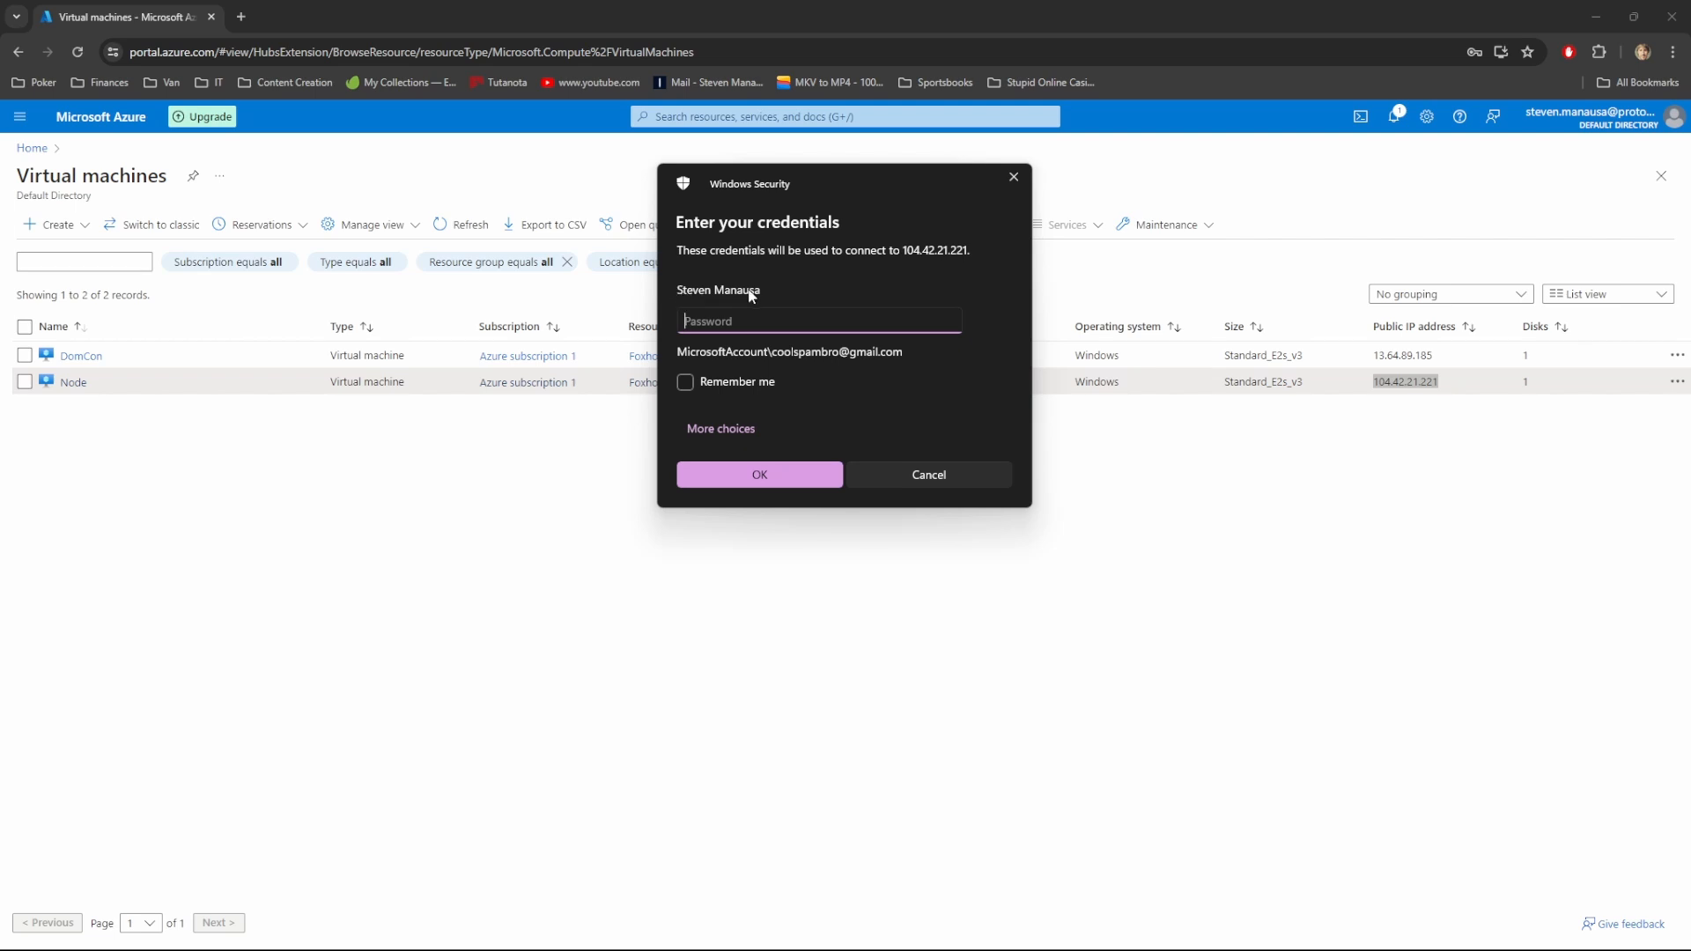
Sign in with a different account's credentials and accept Node's untrusted certificate permanently
left_click(734, 434)
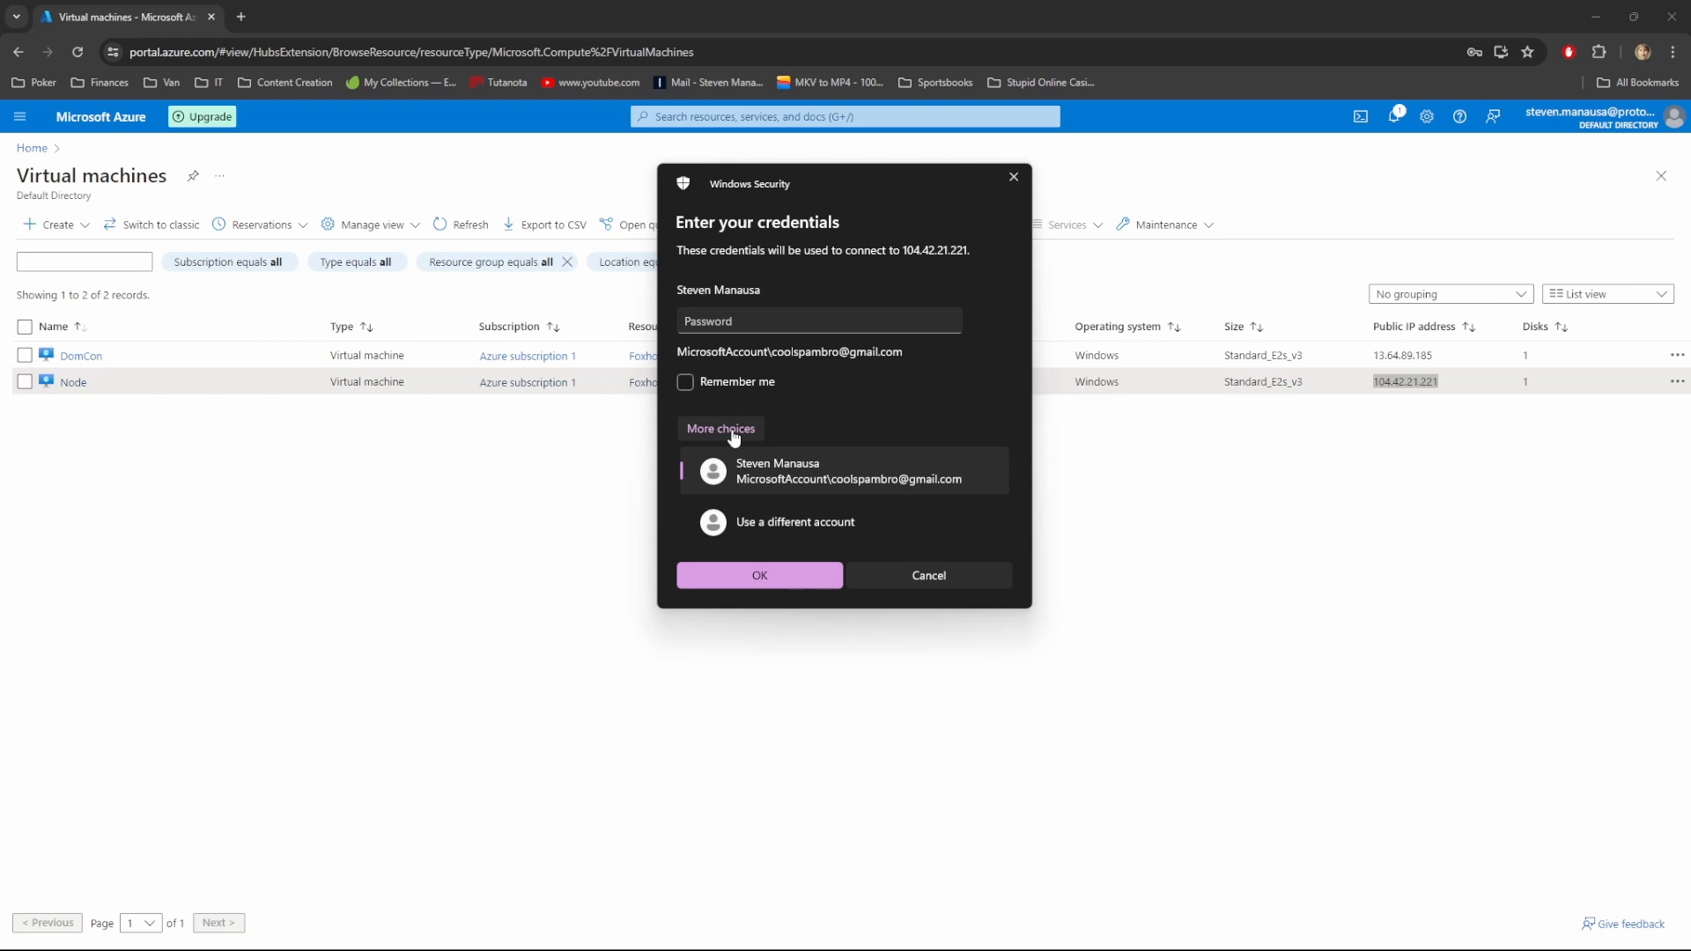
left_click(753, 516)
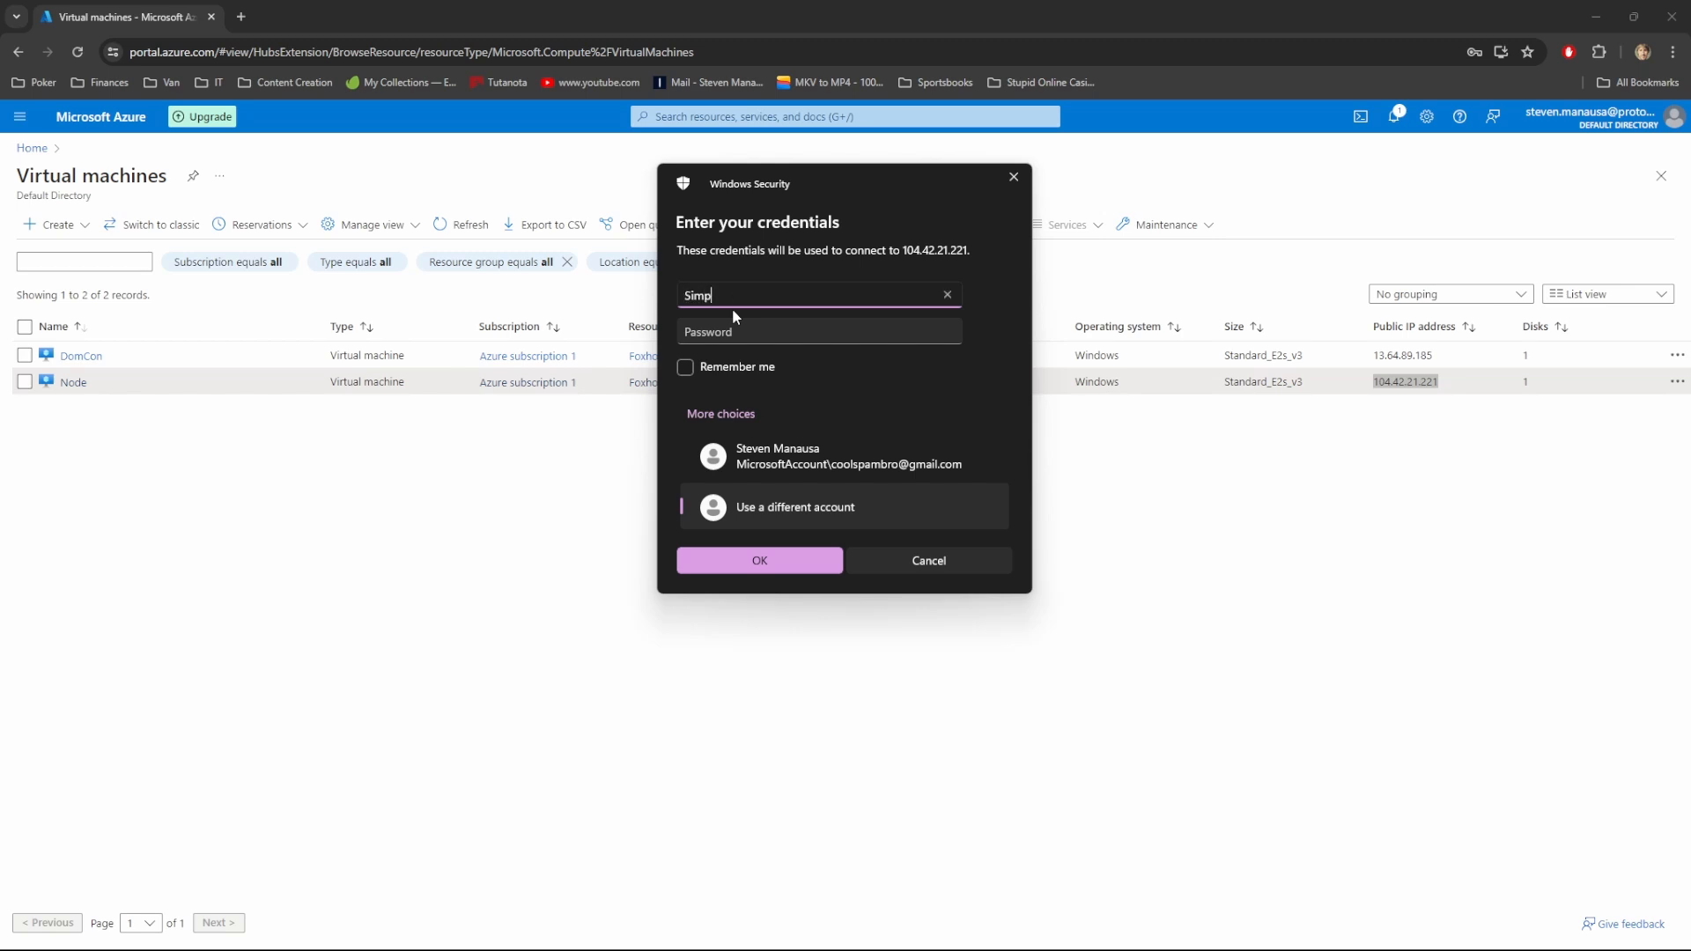
type("Simple.User")
key("Tab")
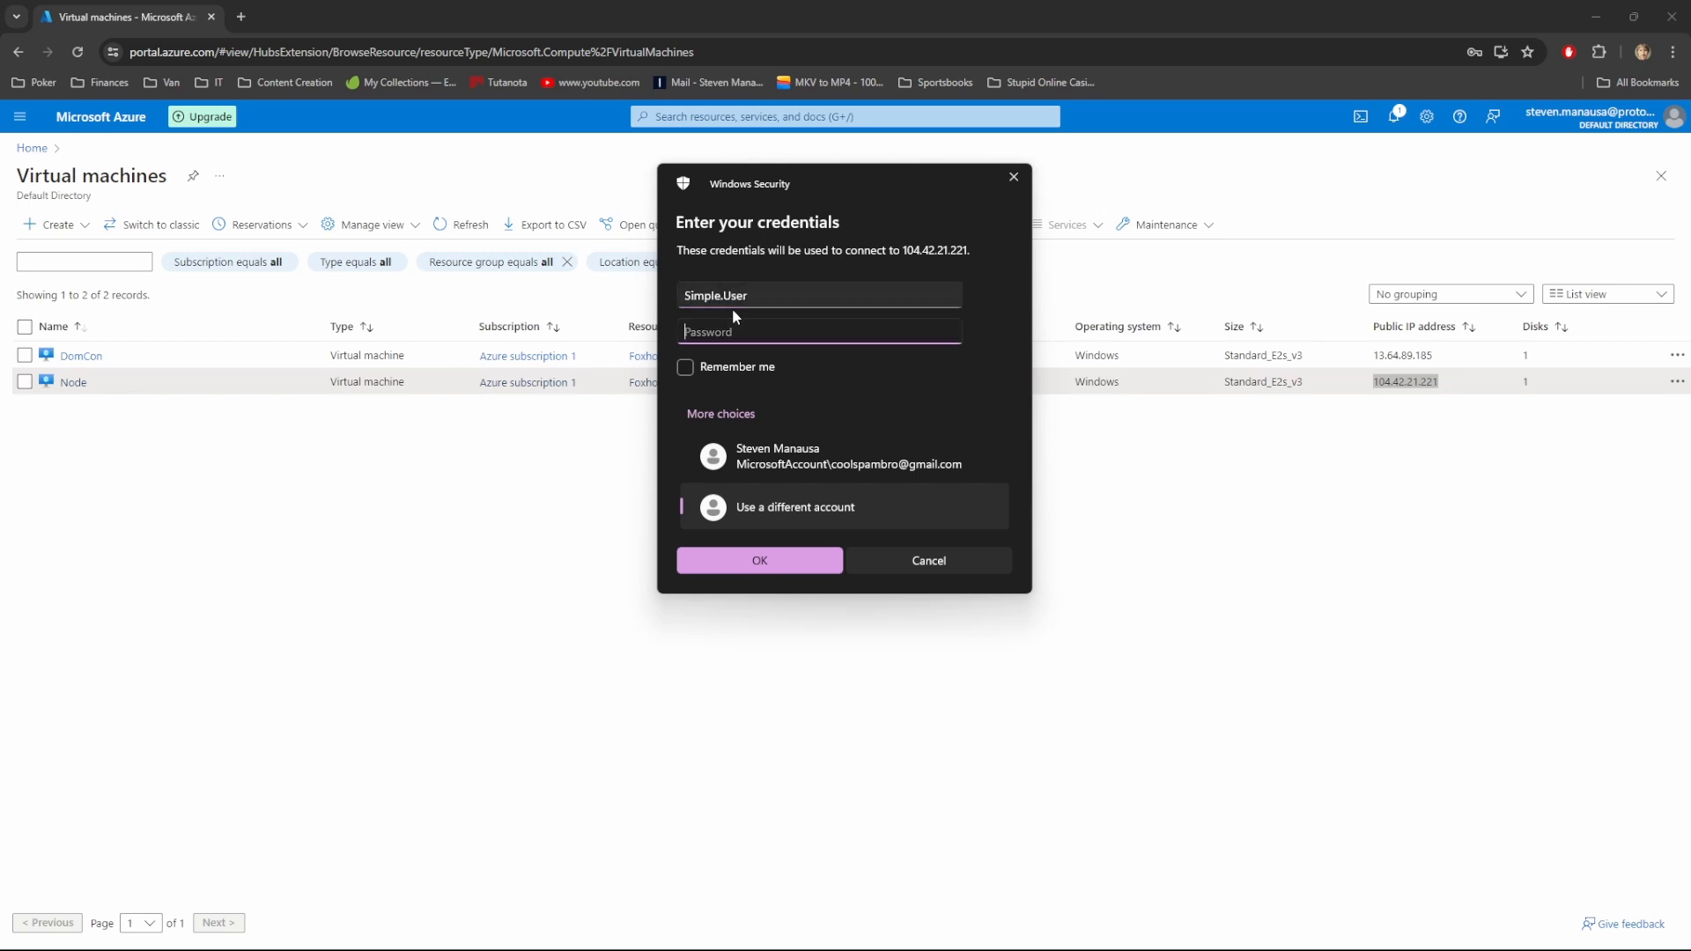
key("Return")
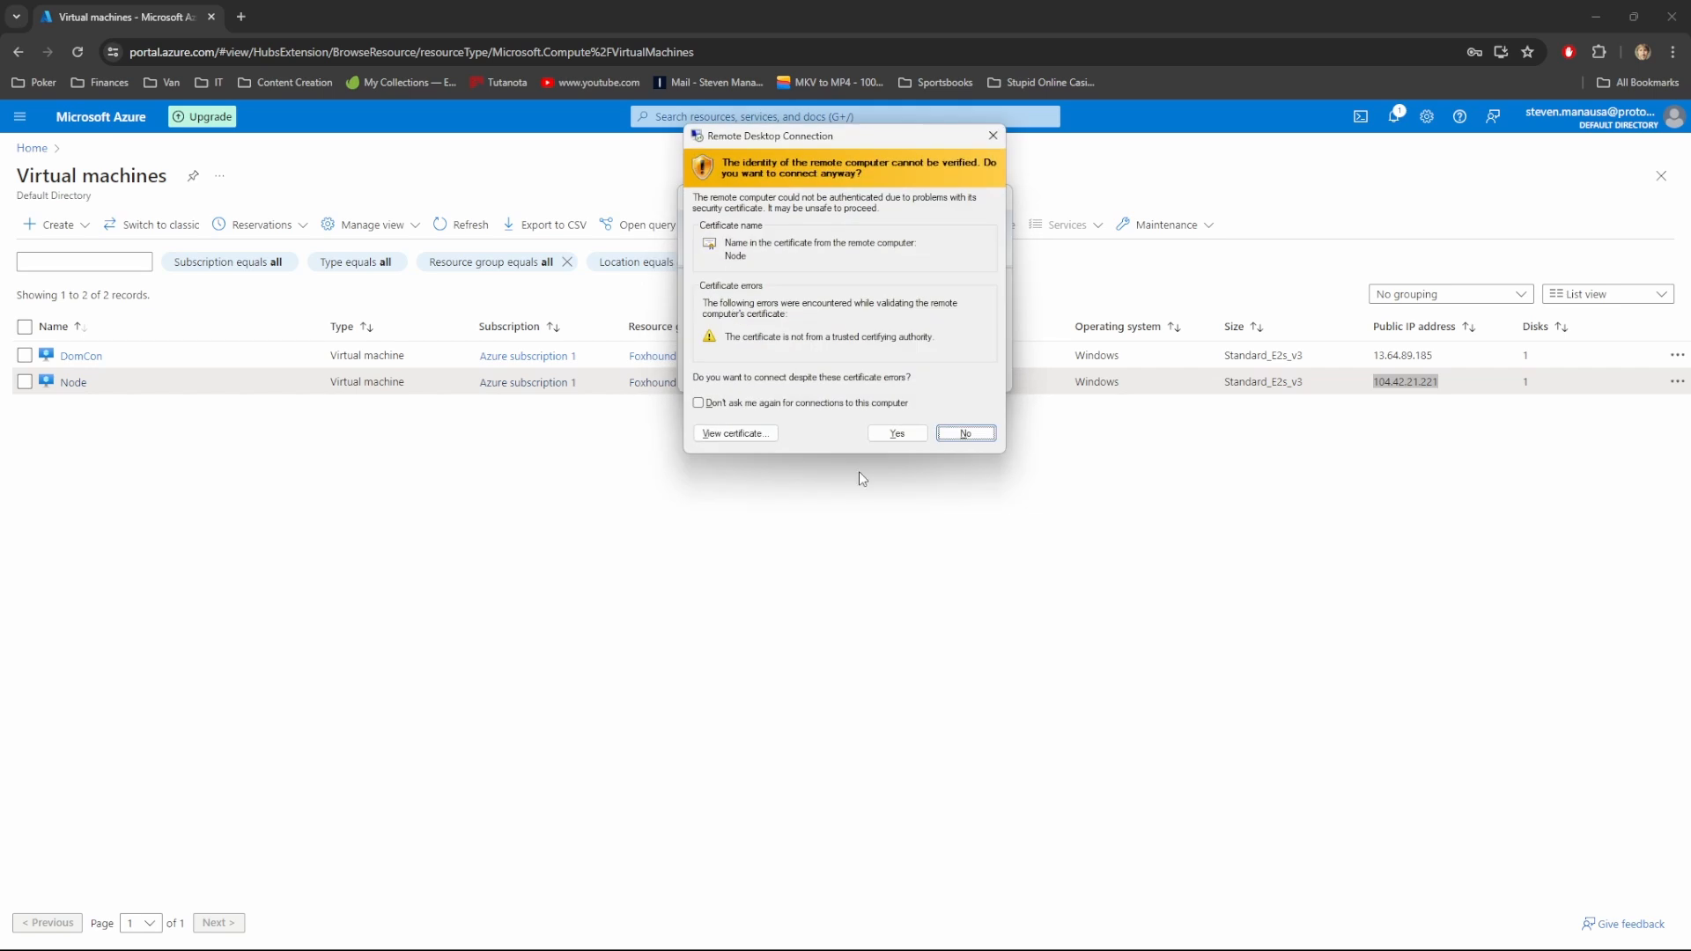
left_click(721, 405)
left_click(897, 430)
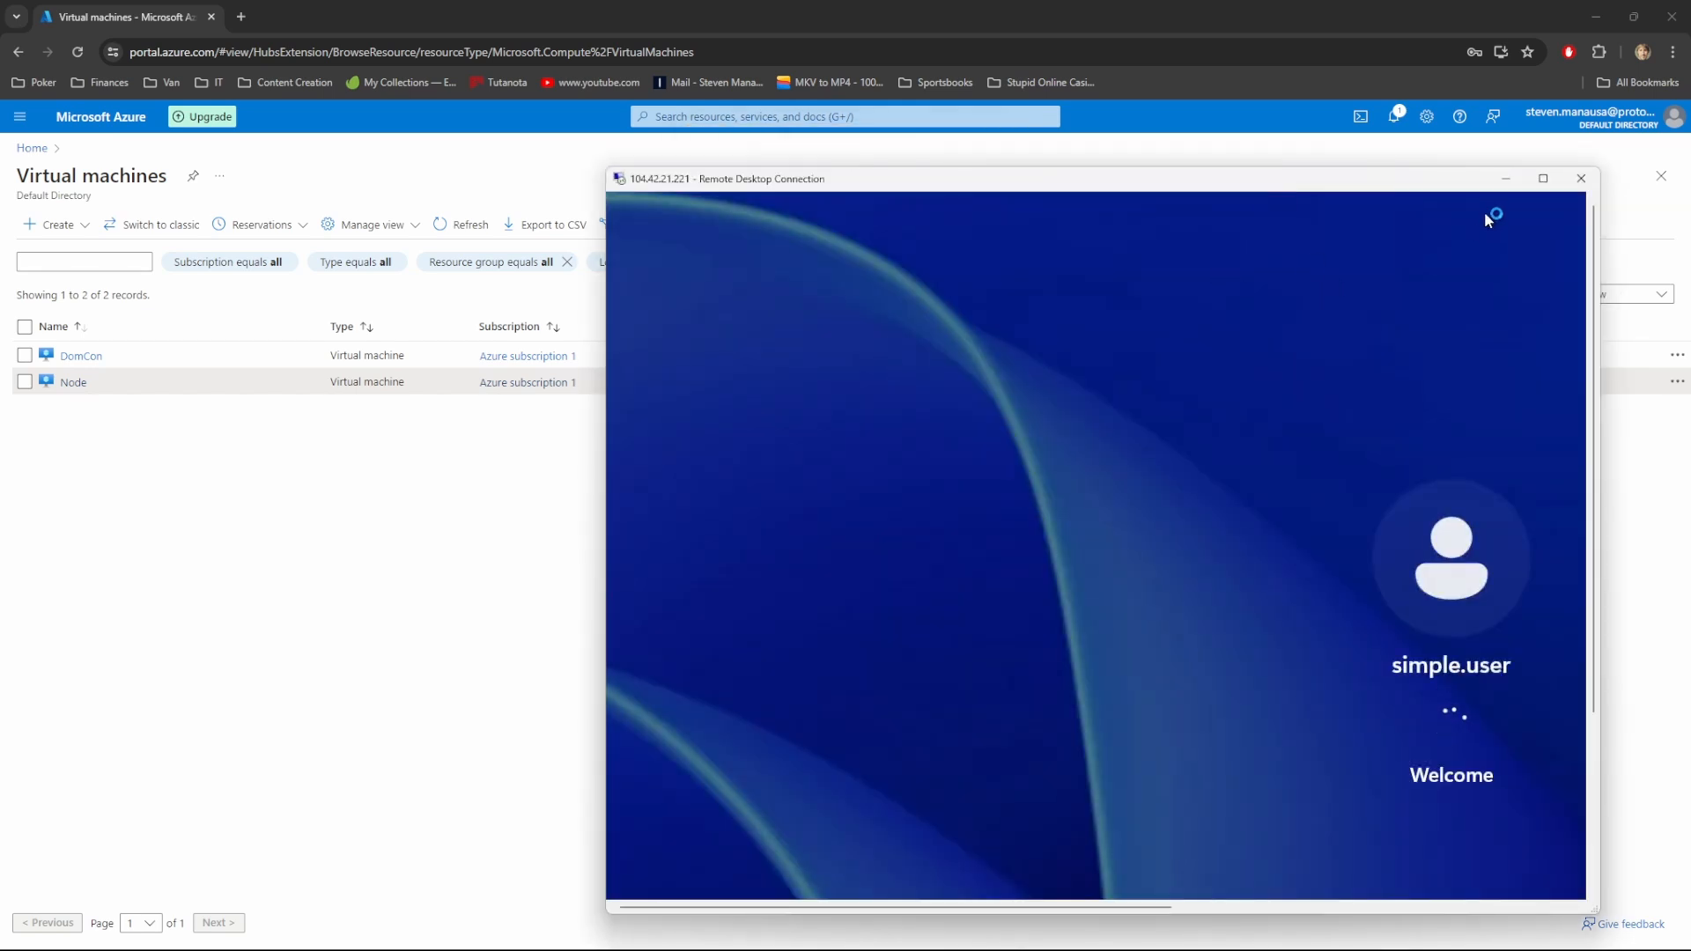
Maximize the Node session and launch an administrator command prompt with cmd
left_click(1543, 179)
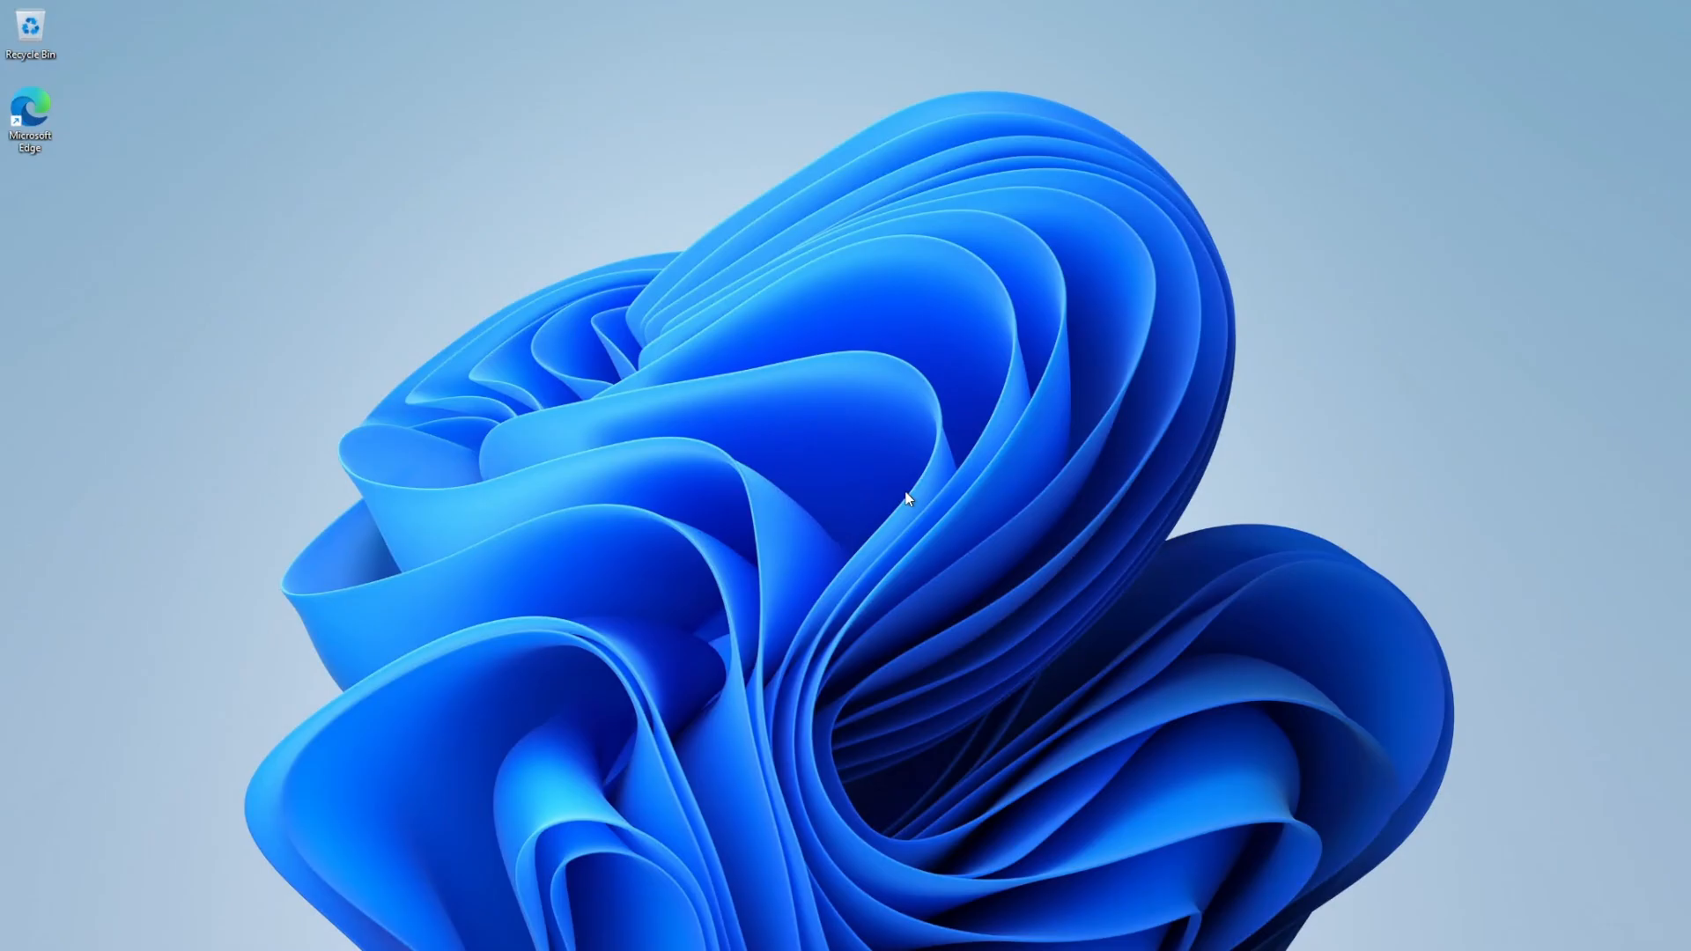
key("super")
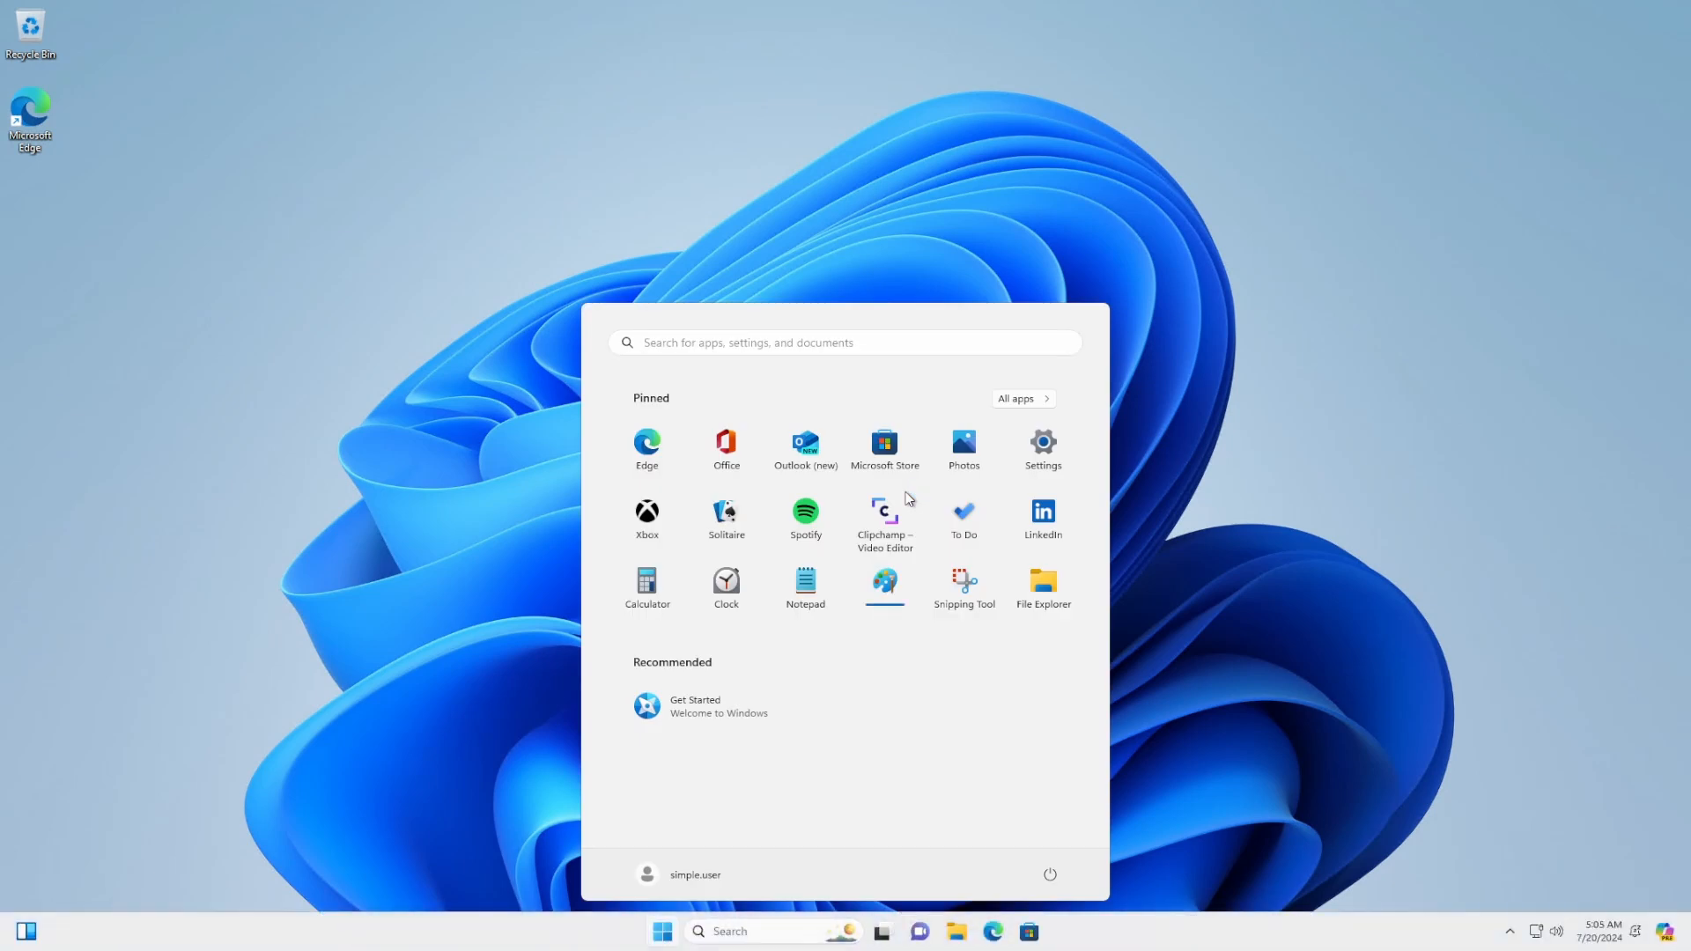
key("super")
key("super")
key("super+r")
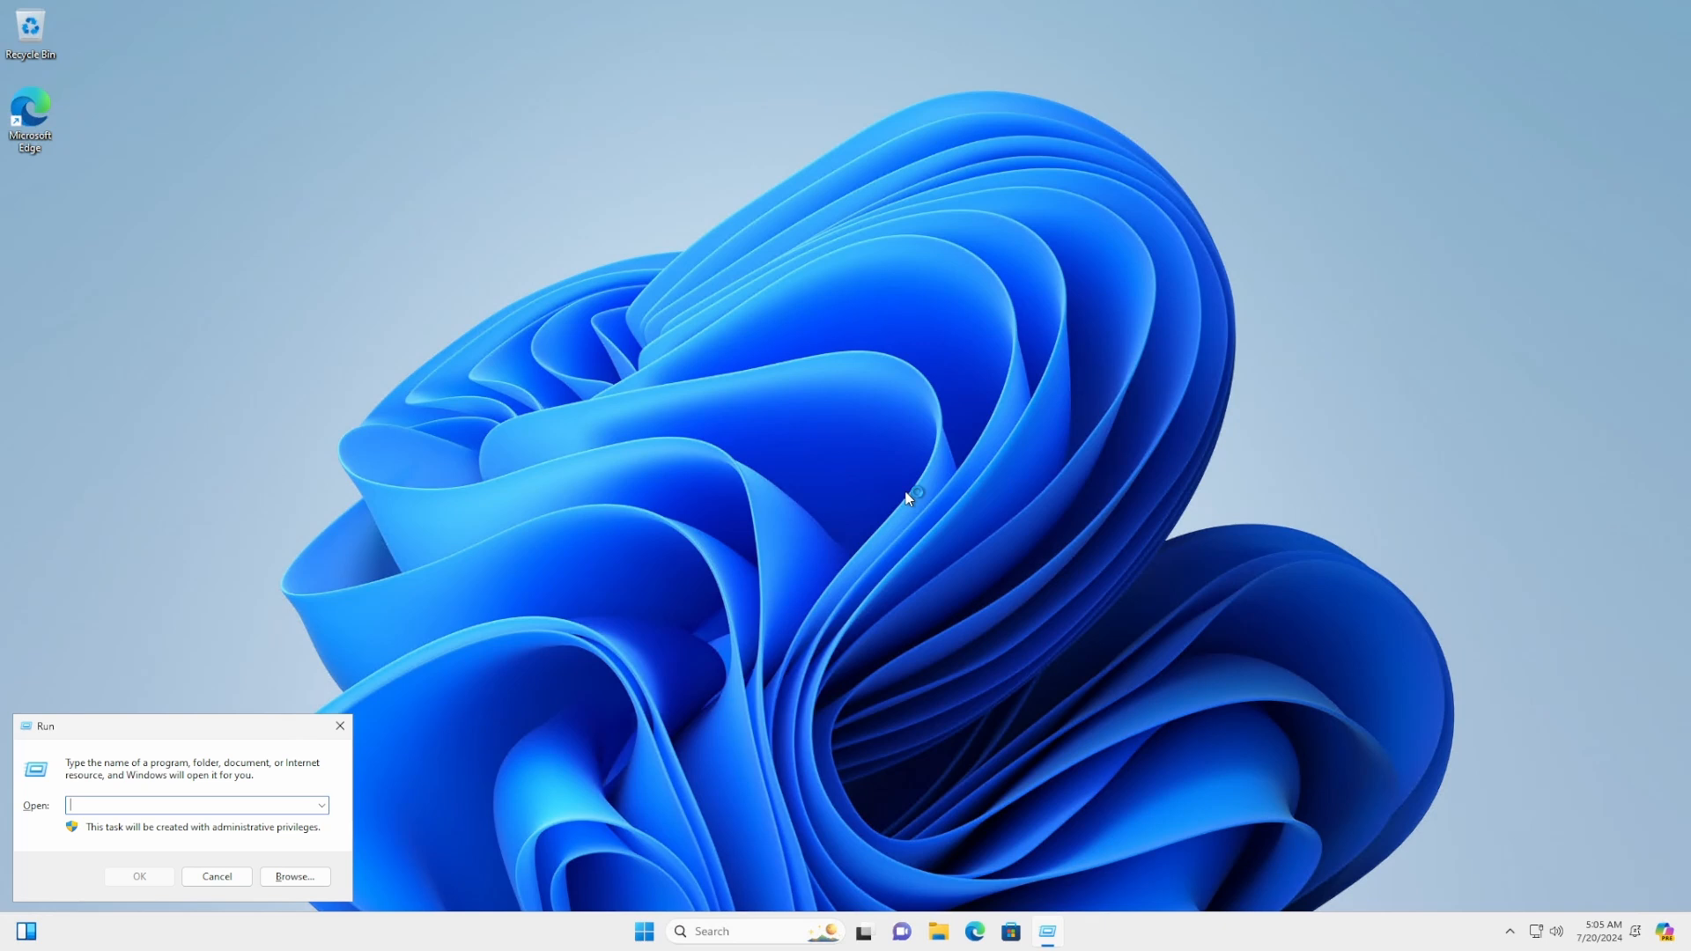
type("cmd")
key("Return")
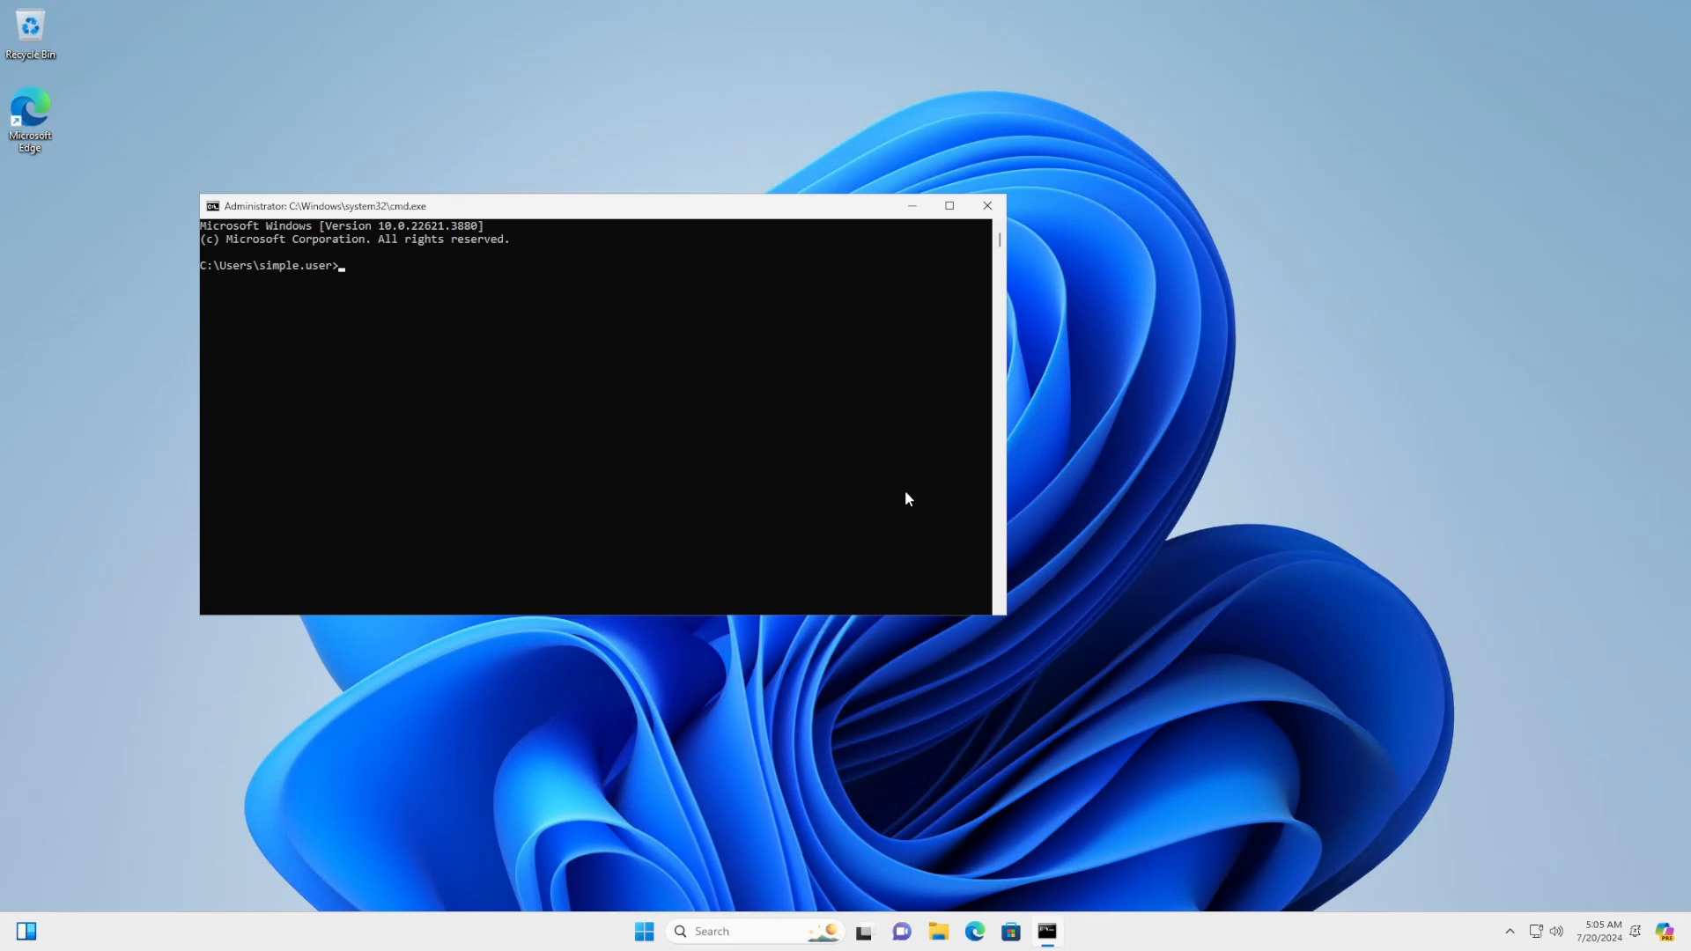
Run a continuous ping -t 10.0.0.4 from Node
type("ping -t")
type("10.0.0.4")
key("Return")
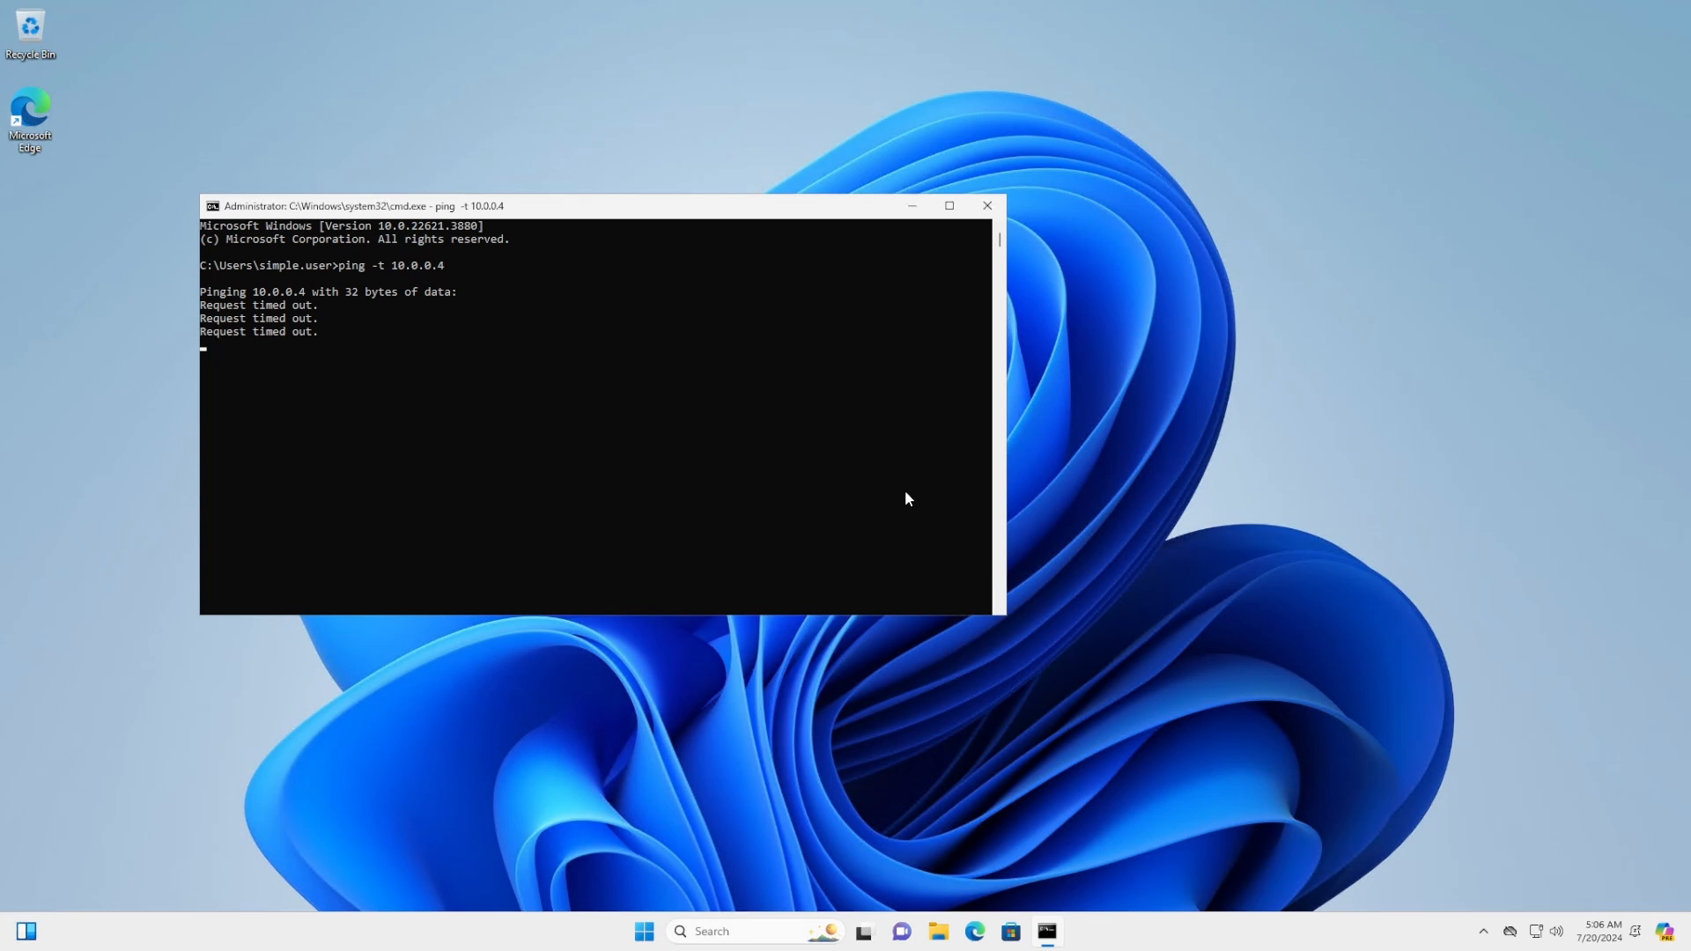
Restore the Node session to a window and bring it back in front of the Azure portal
mouse_move(1453, 4)
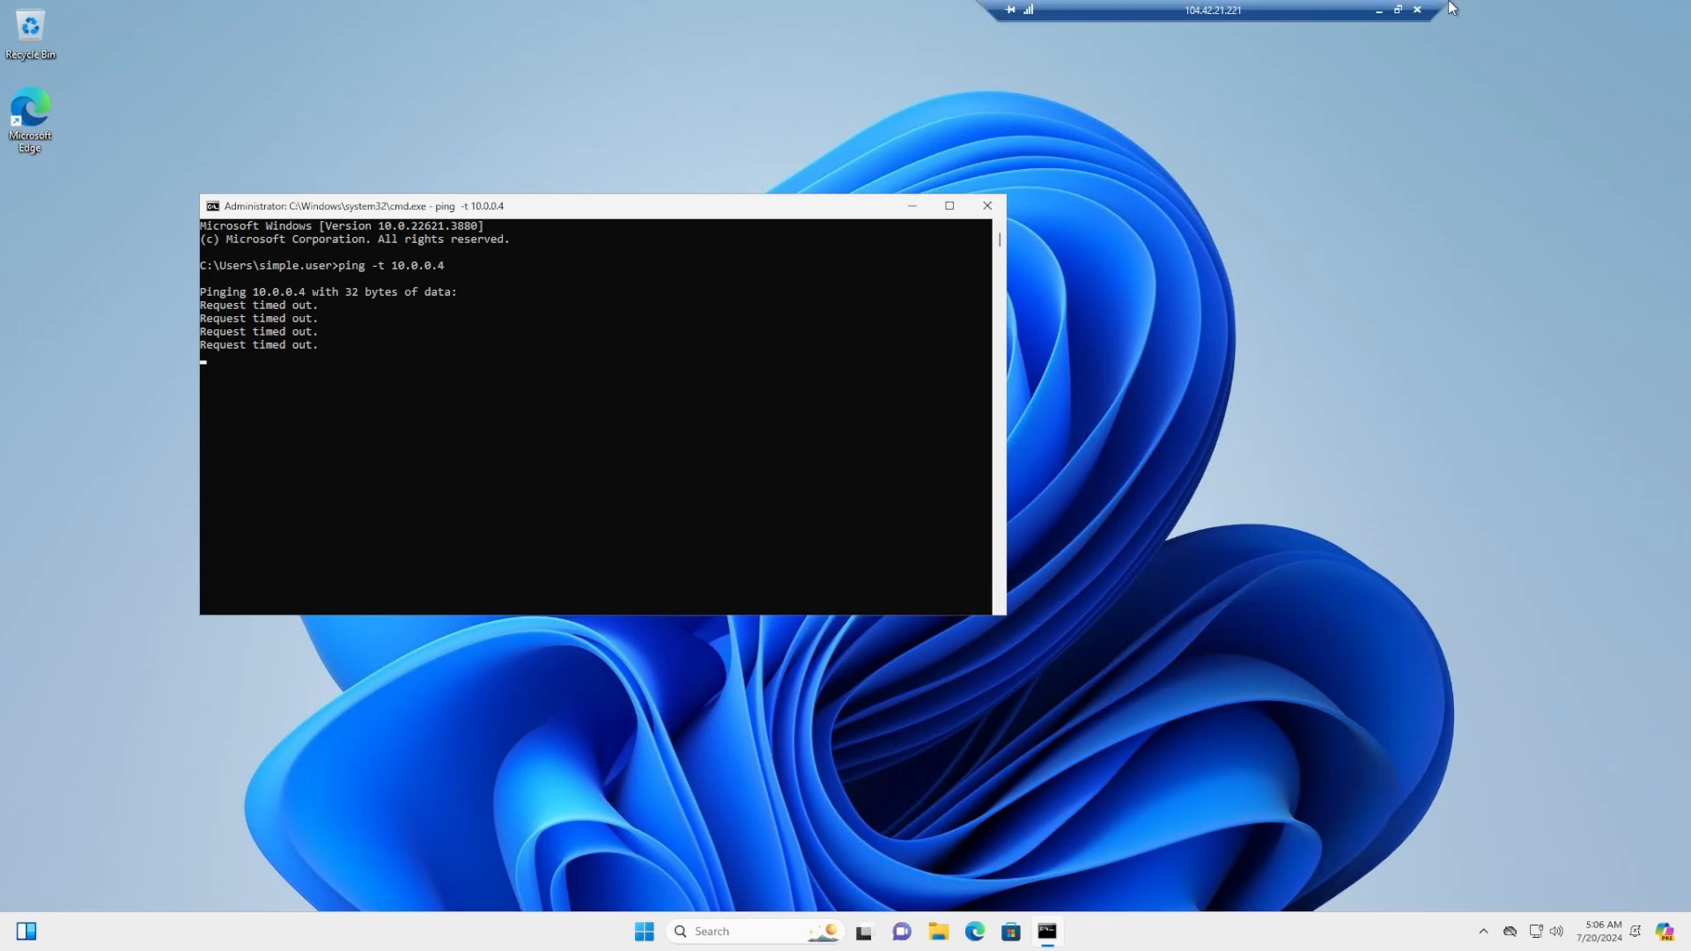
left_click(1395, 10)
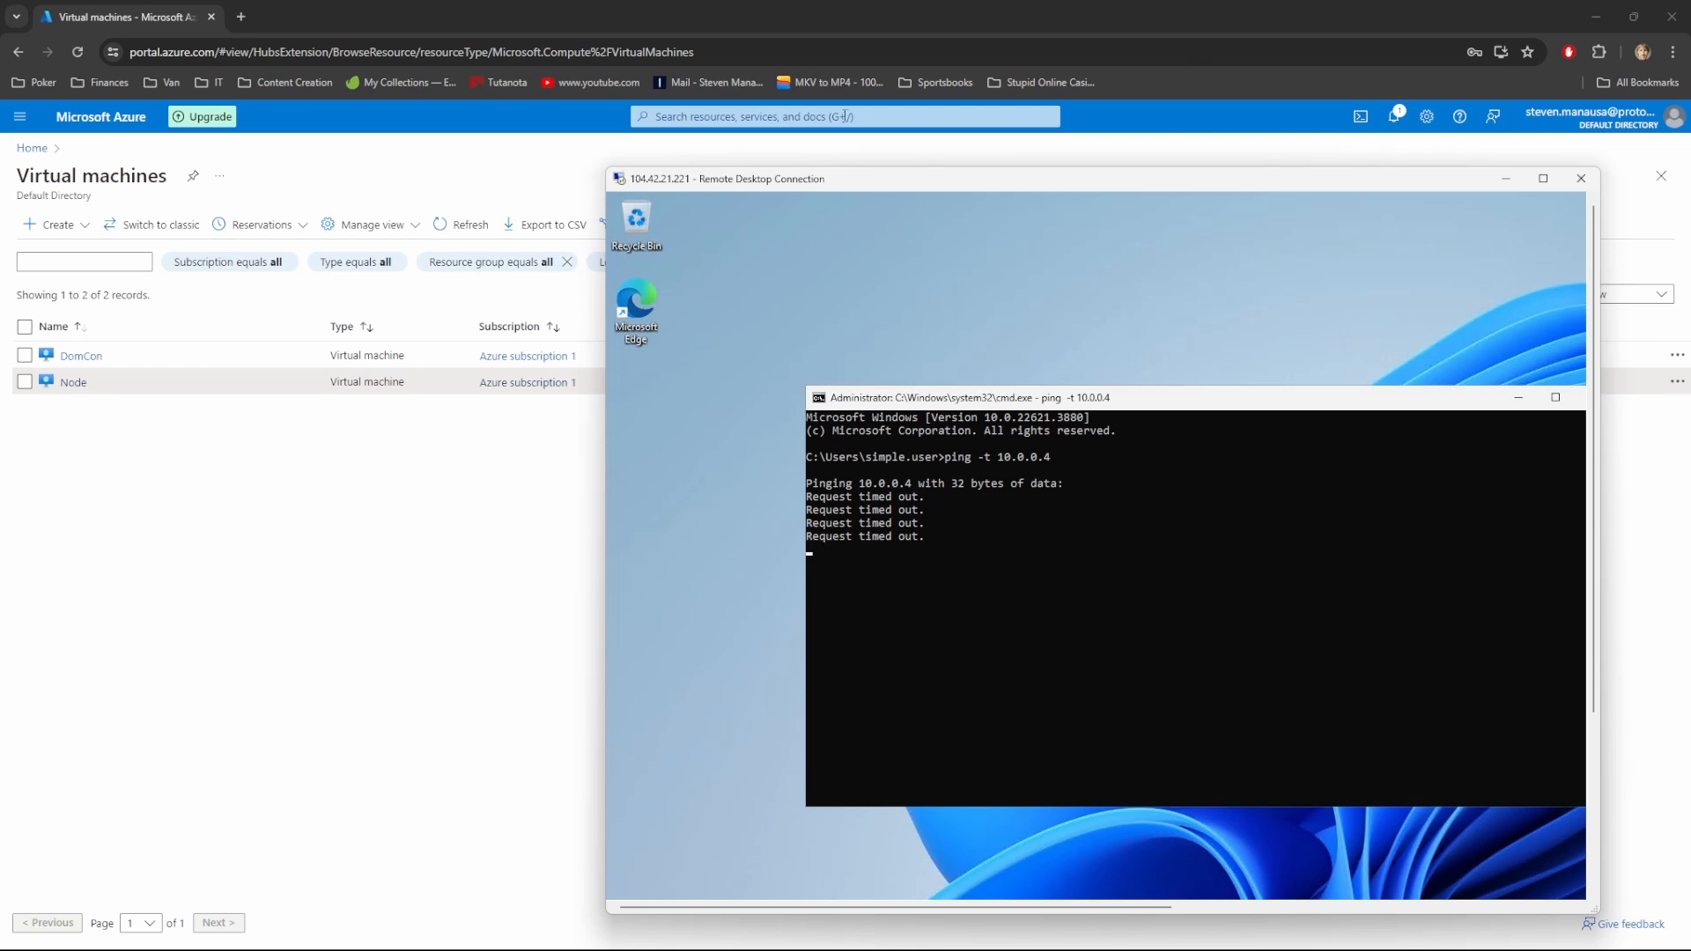
left_click(115, 467)
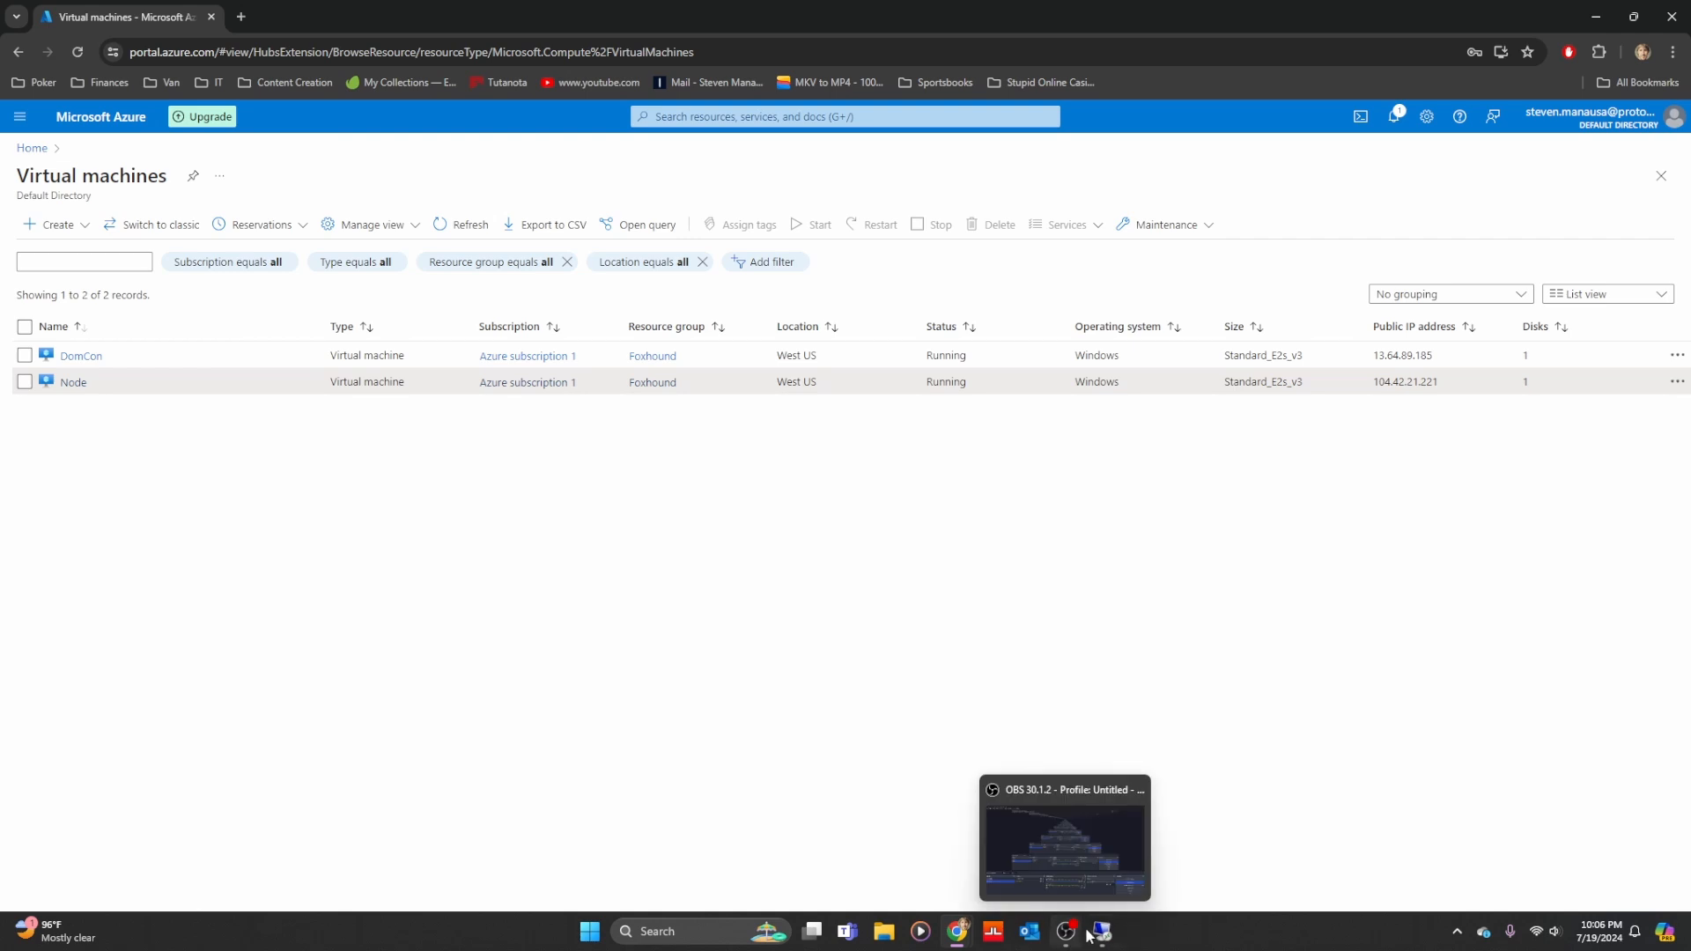
mouse_move(1096, 933)
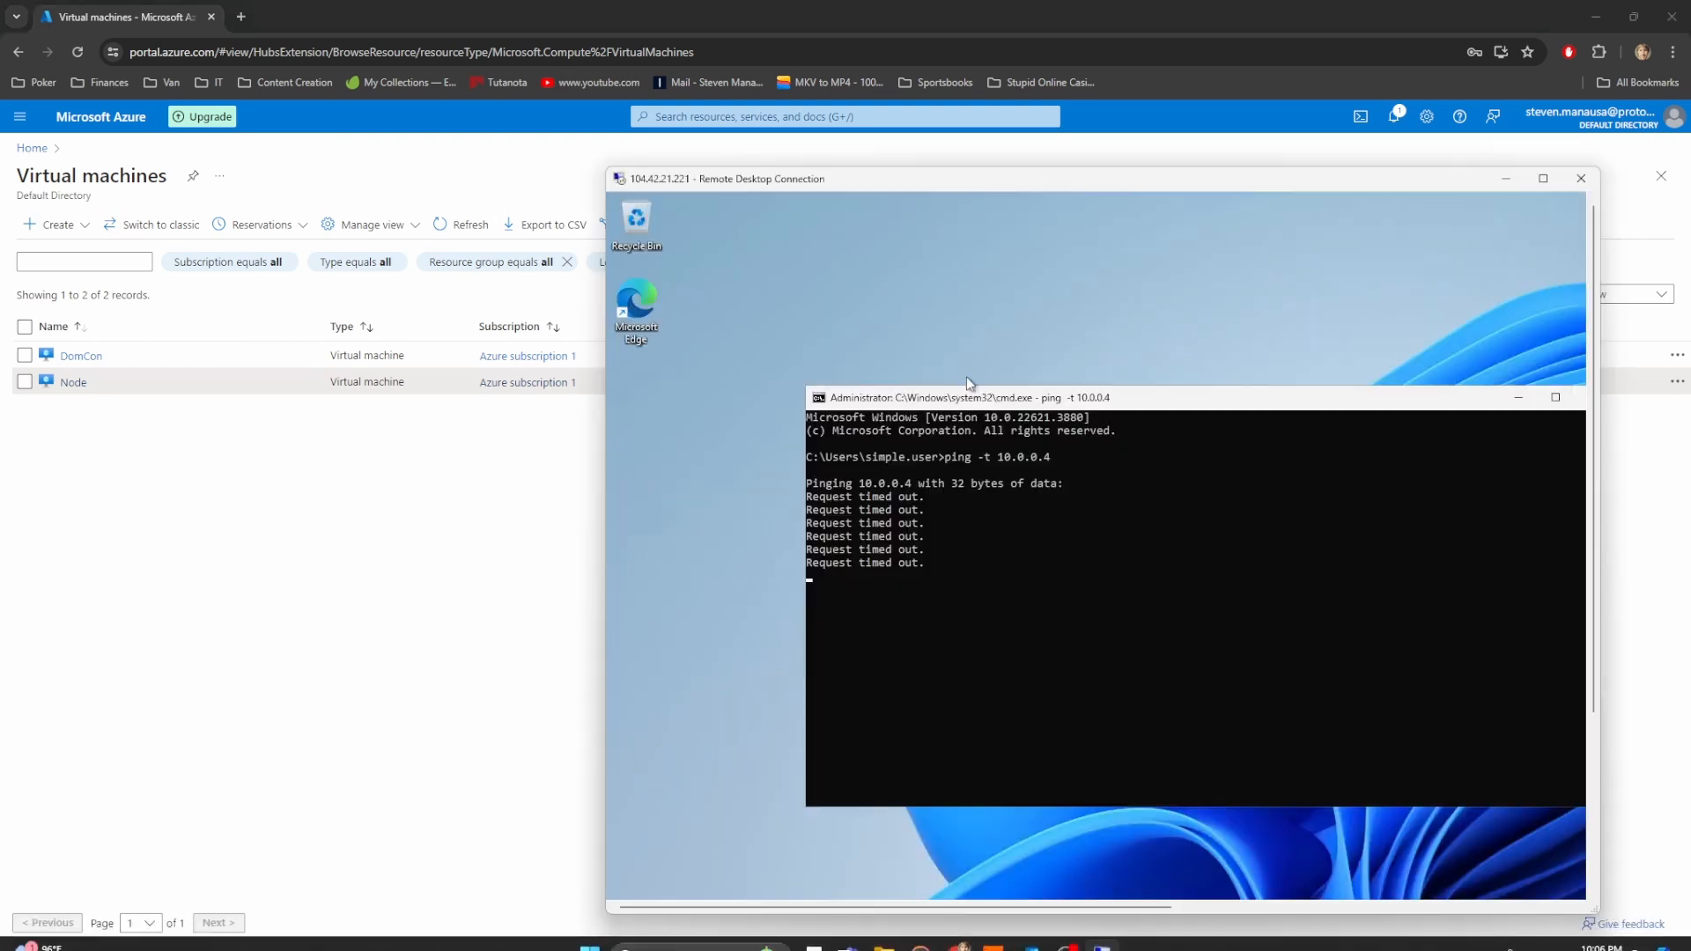
left_click(1004, 329)
right_click(1003, 331)
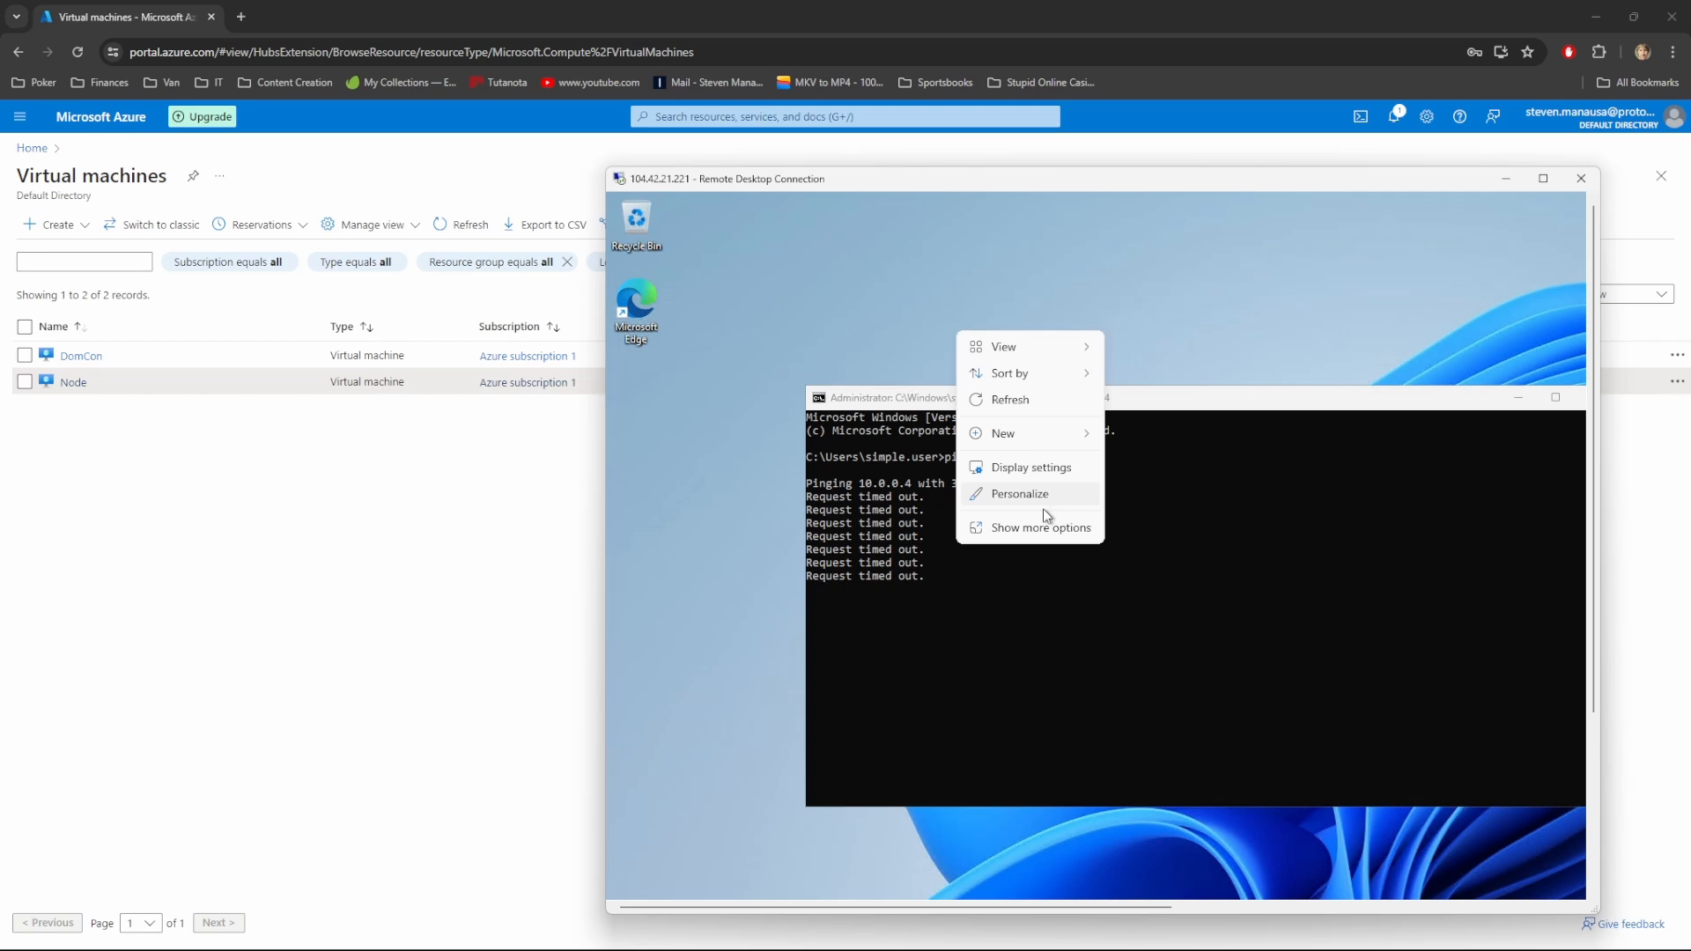
left_click(1034, 467)
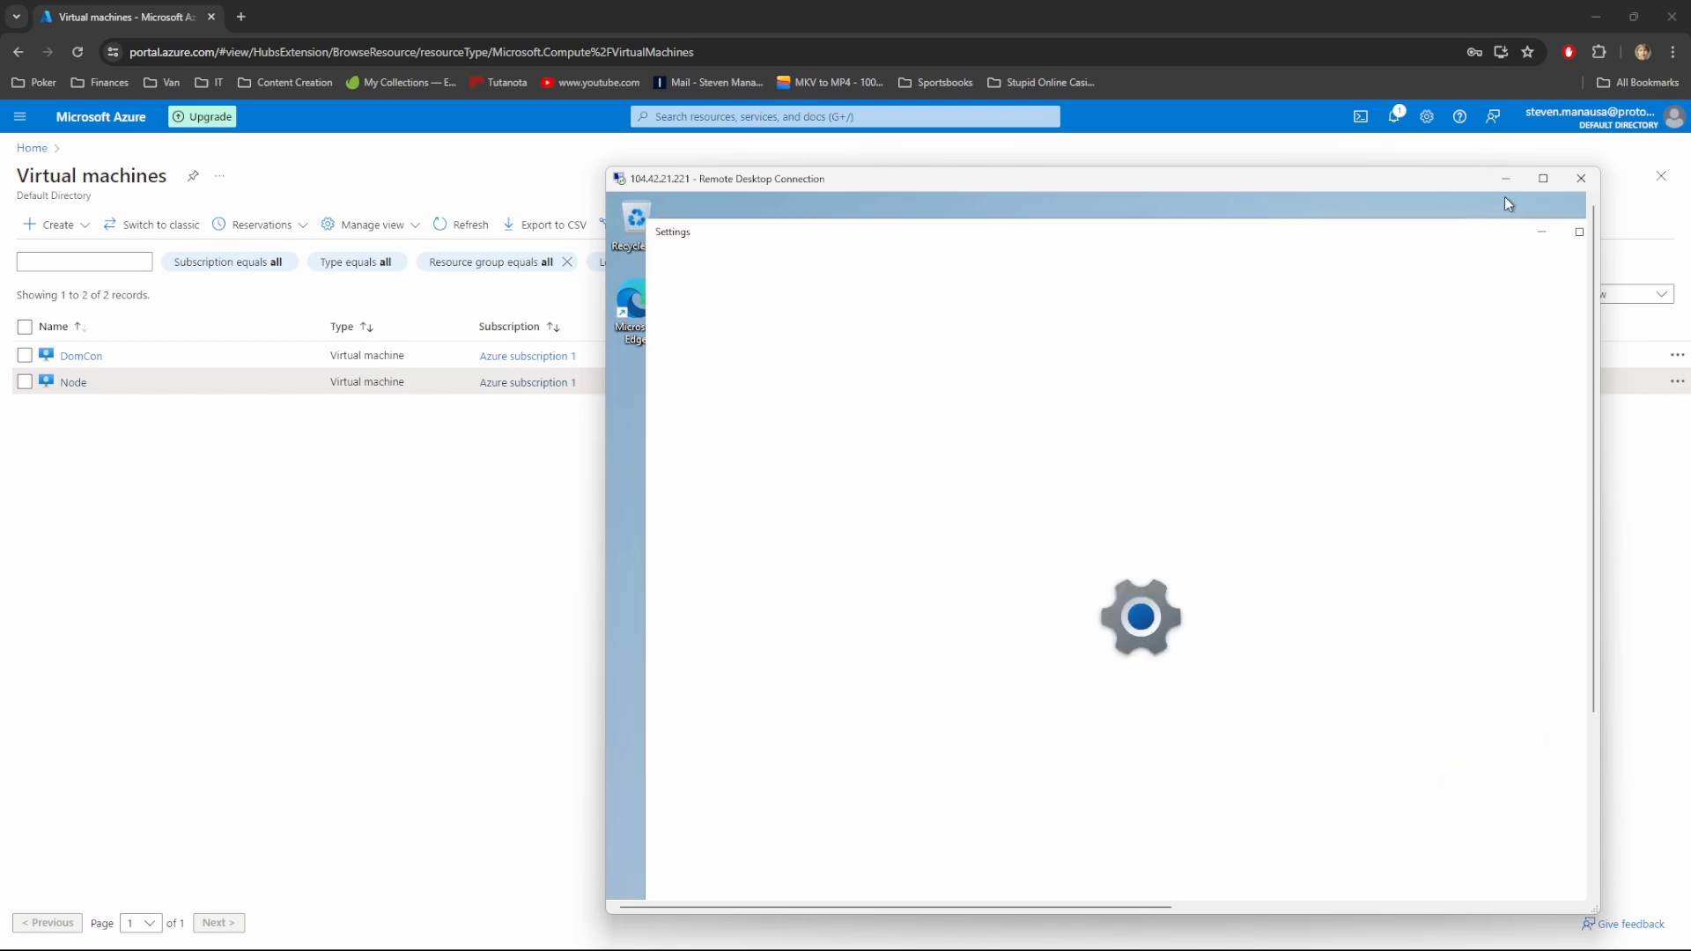
left_click(1542, 178)
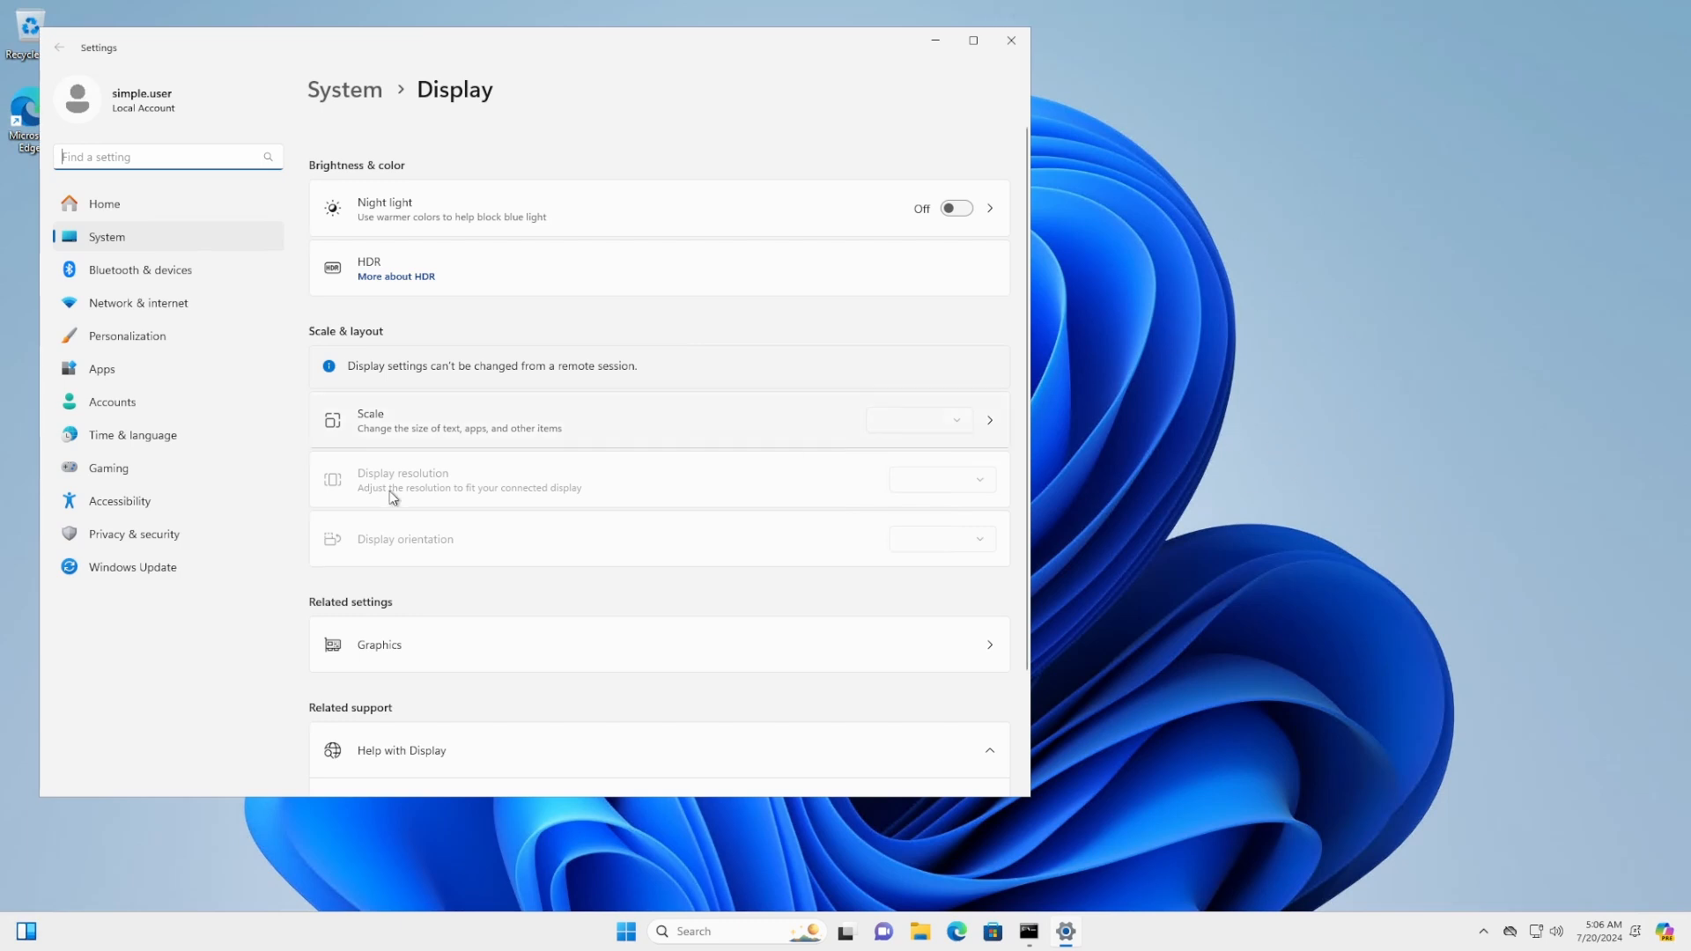
left_click(150, 336)
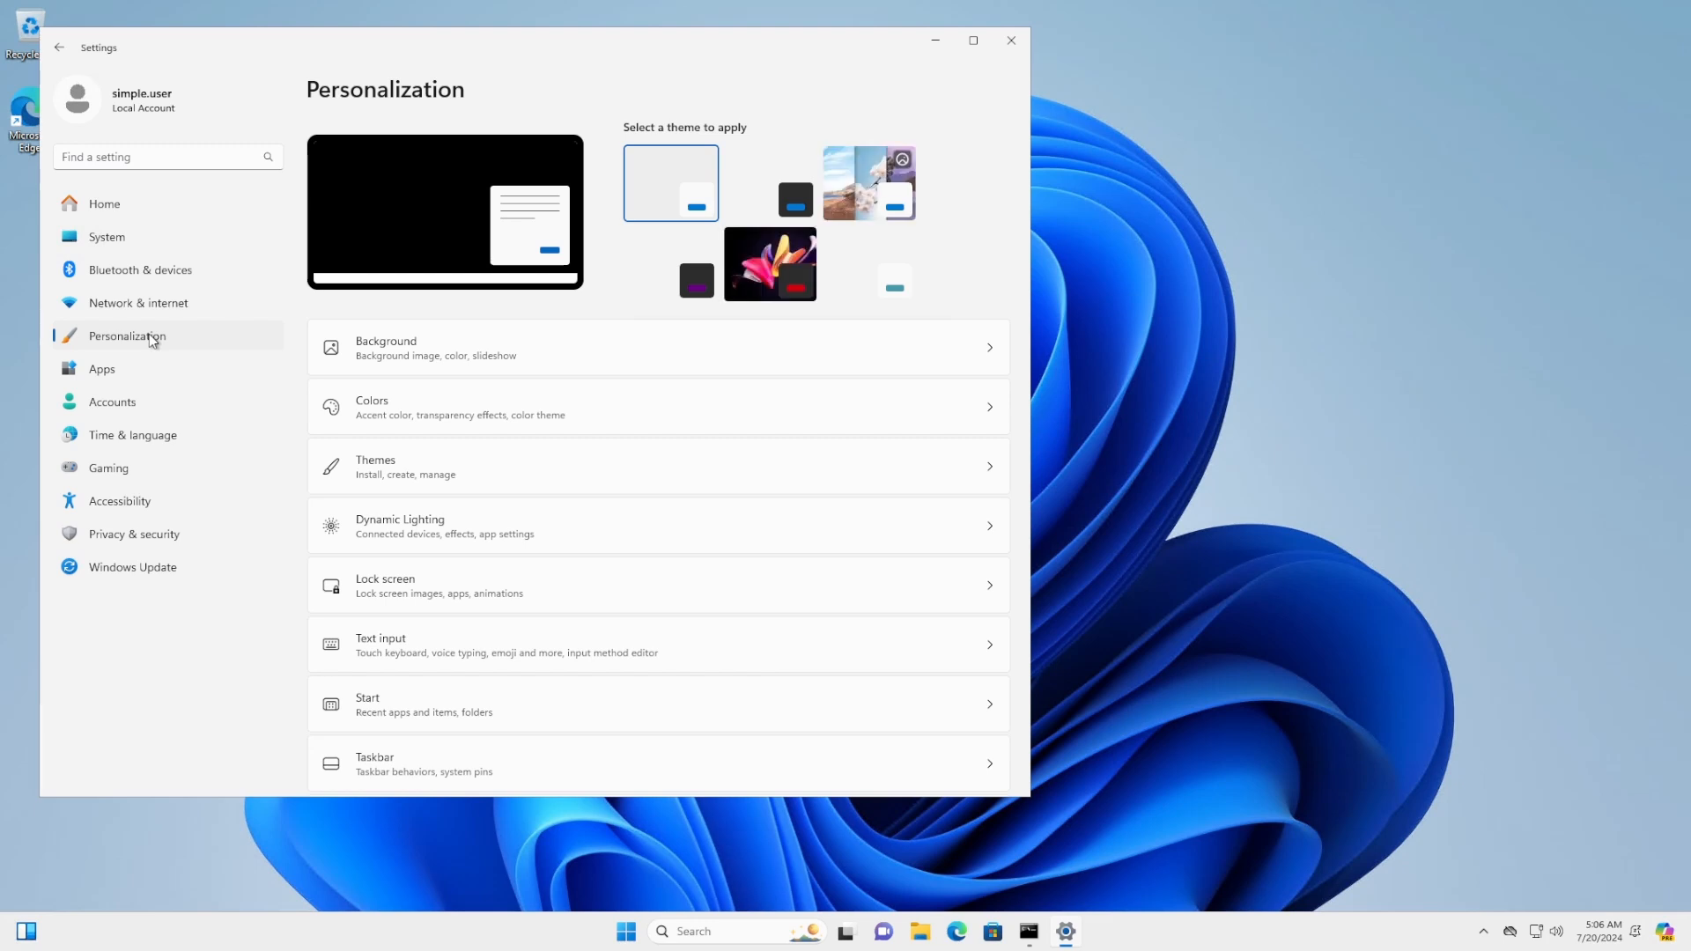
left_click(435, 351)
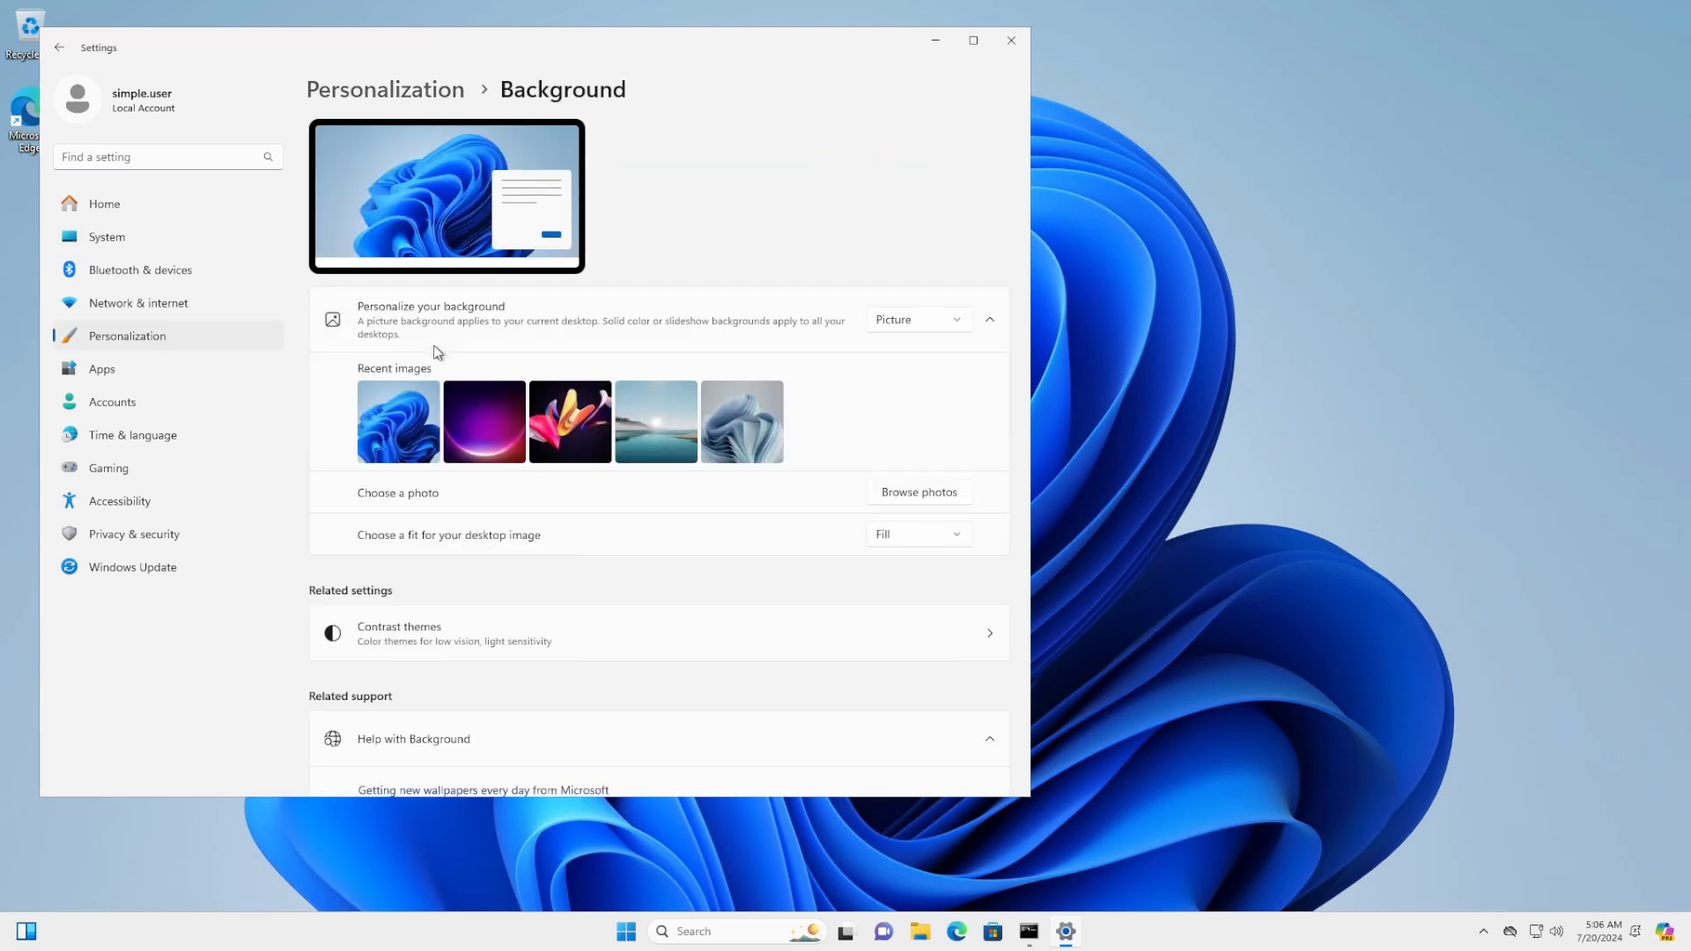
left_click(944, 319)
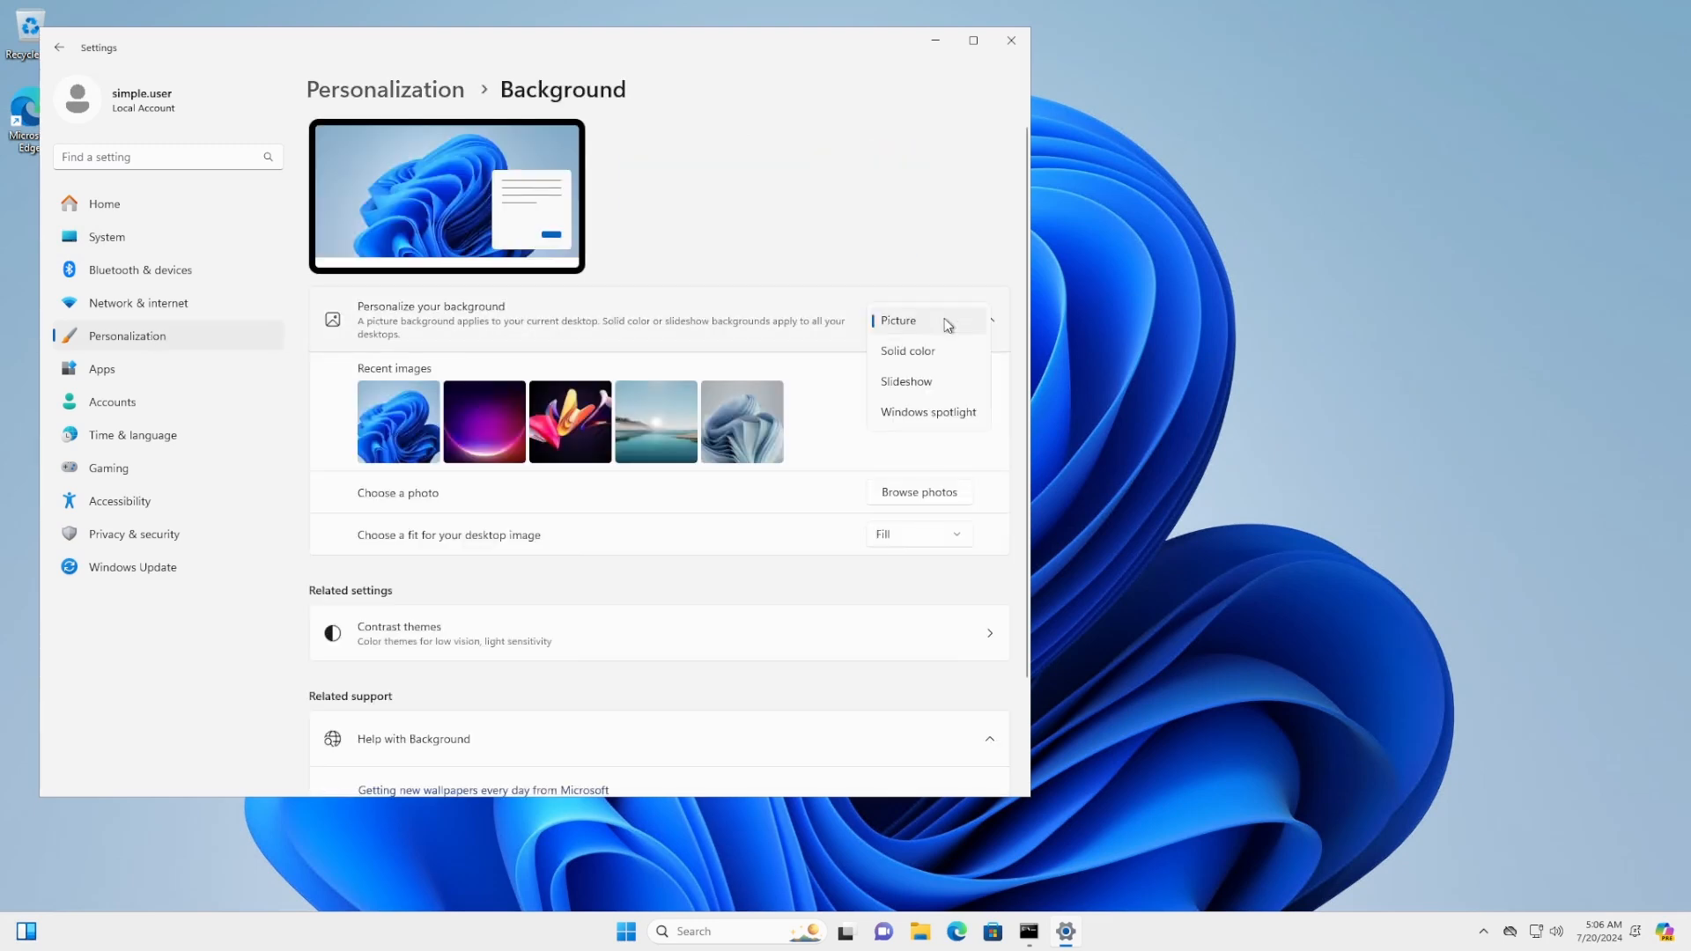
left_click(923, 412)
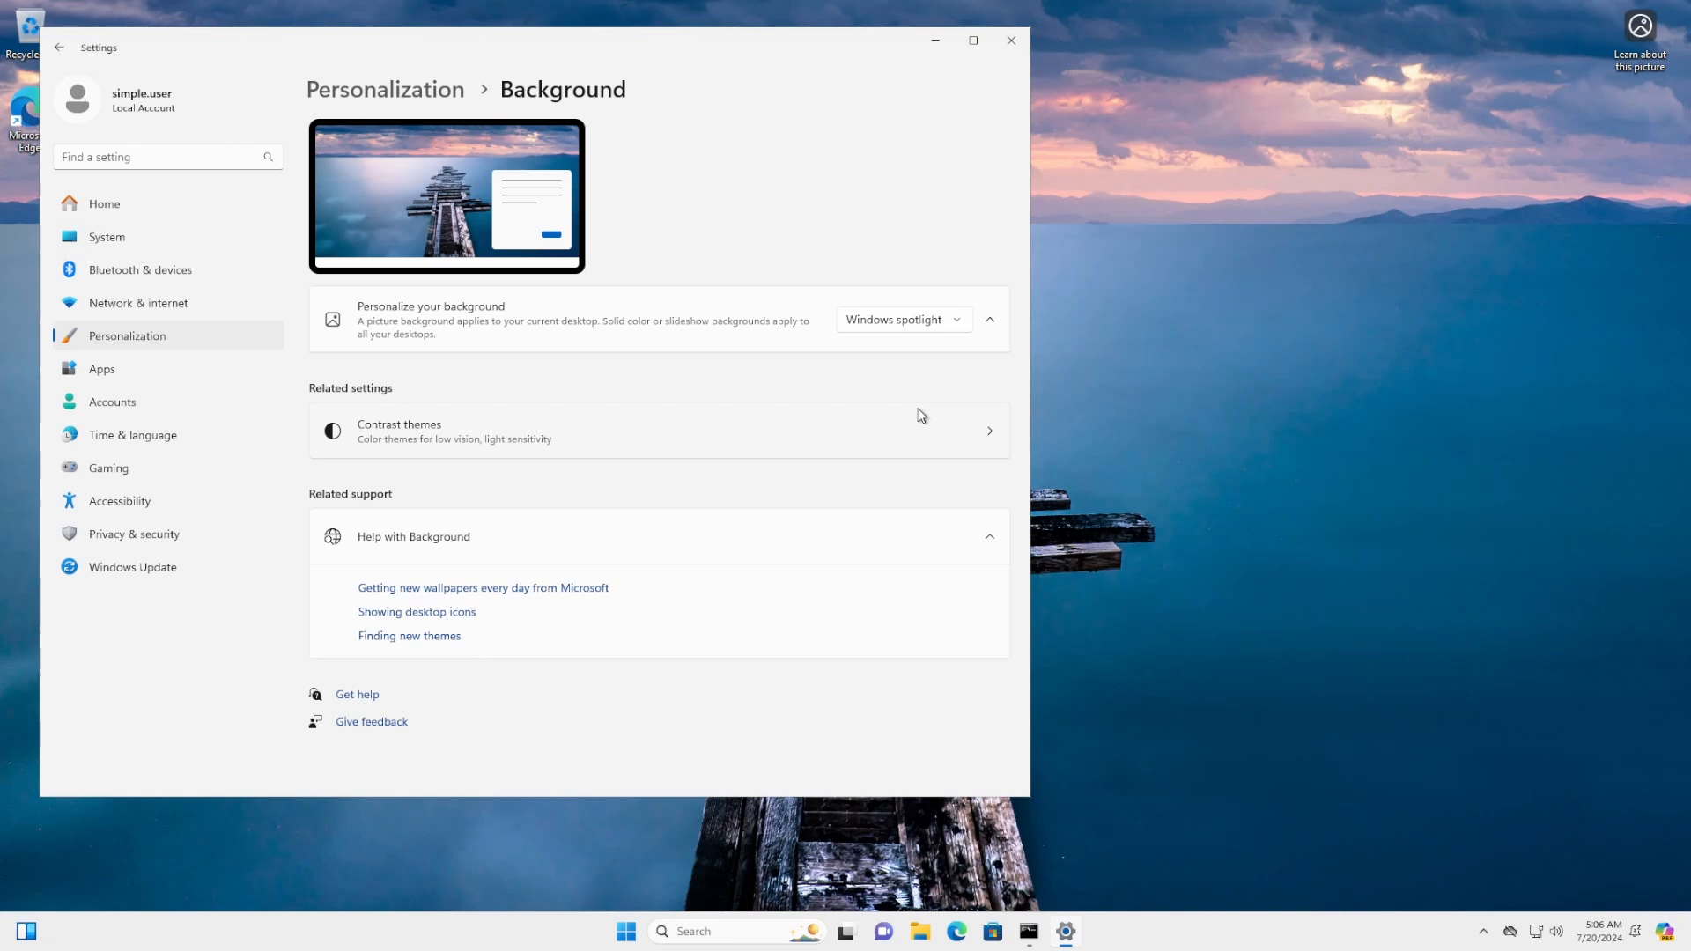
left_click(1010, 41)
Restore the Node session window and copy DomCon's public IP 13.64.89.185 from Azure
mouse_move(1455, 7)
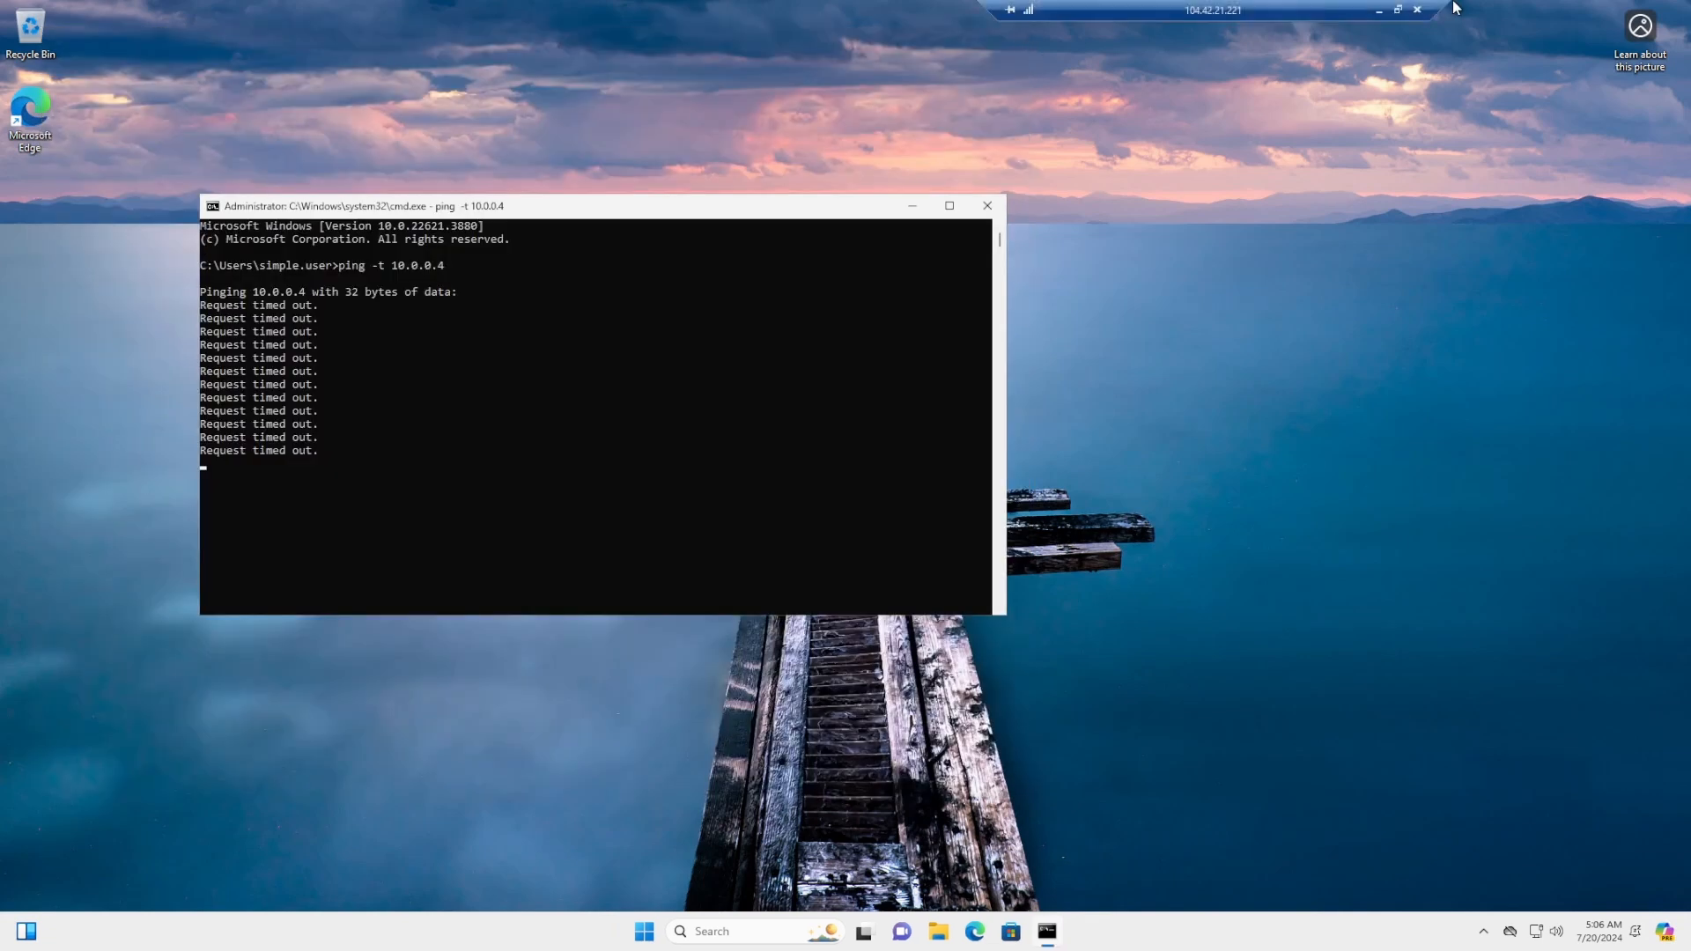
left_click(1397, 9)
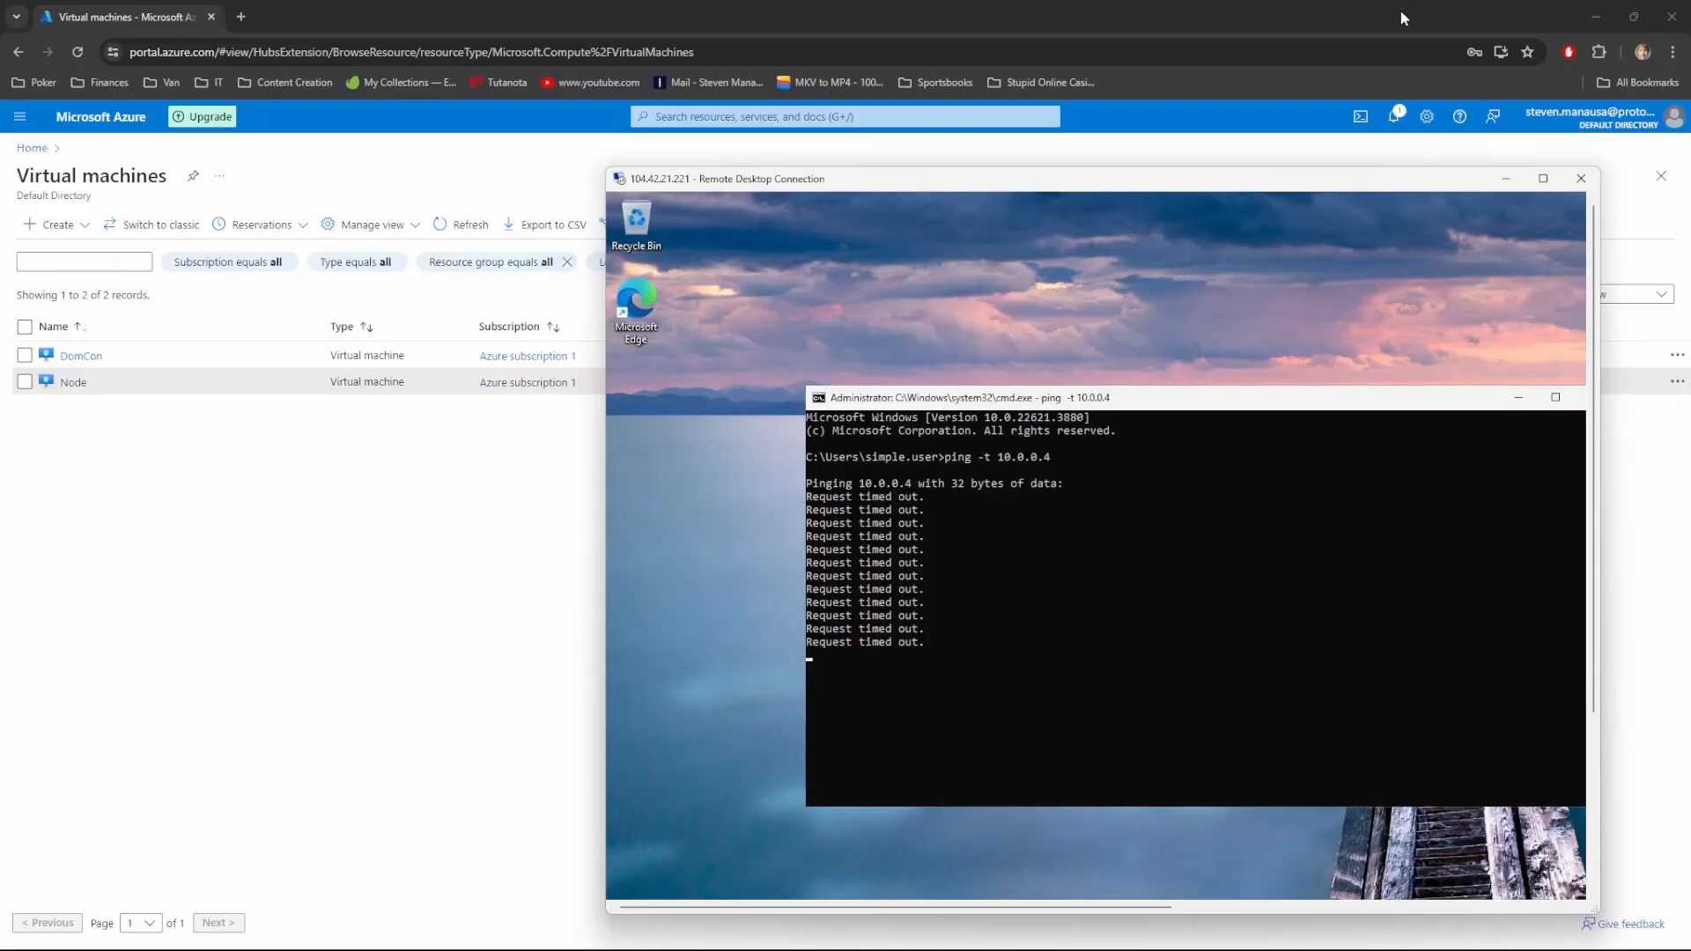
left_click(392, 571)
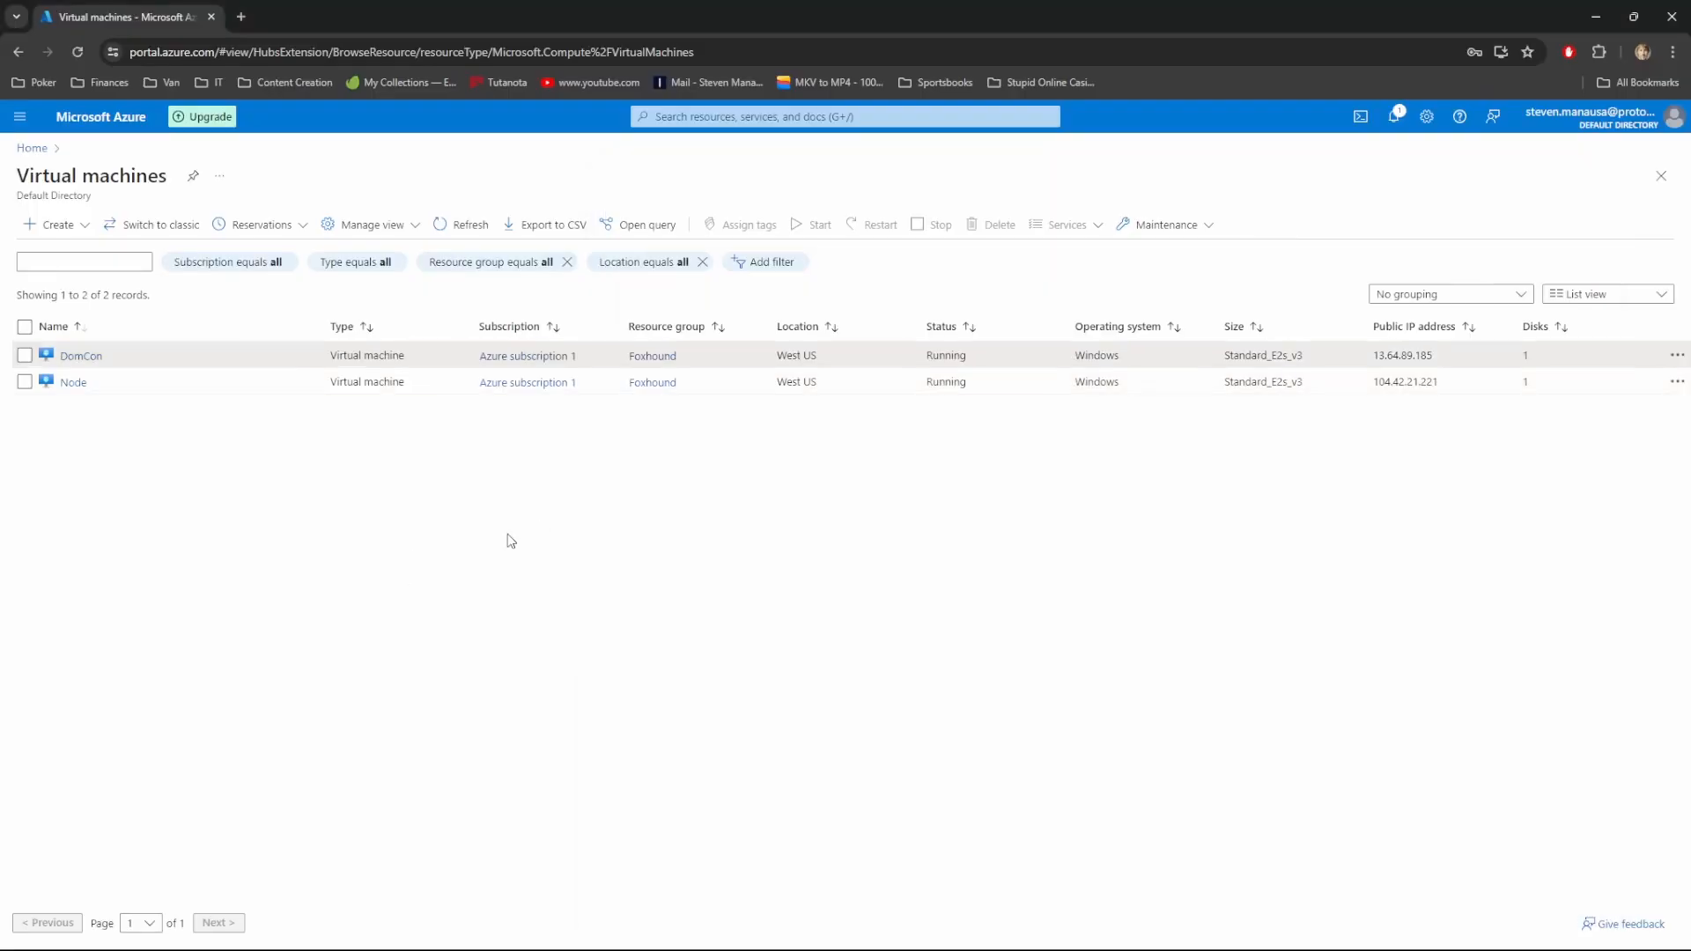
left_click_drag(1375, 357, 1435, 355)
key("ctrl+c")
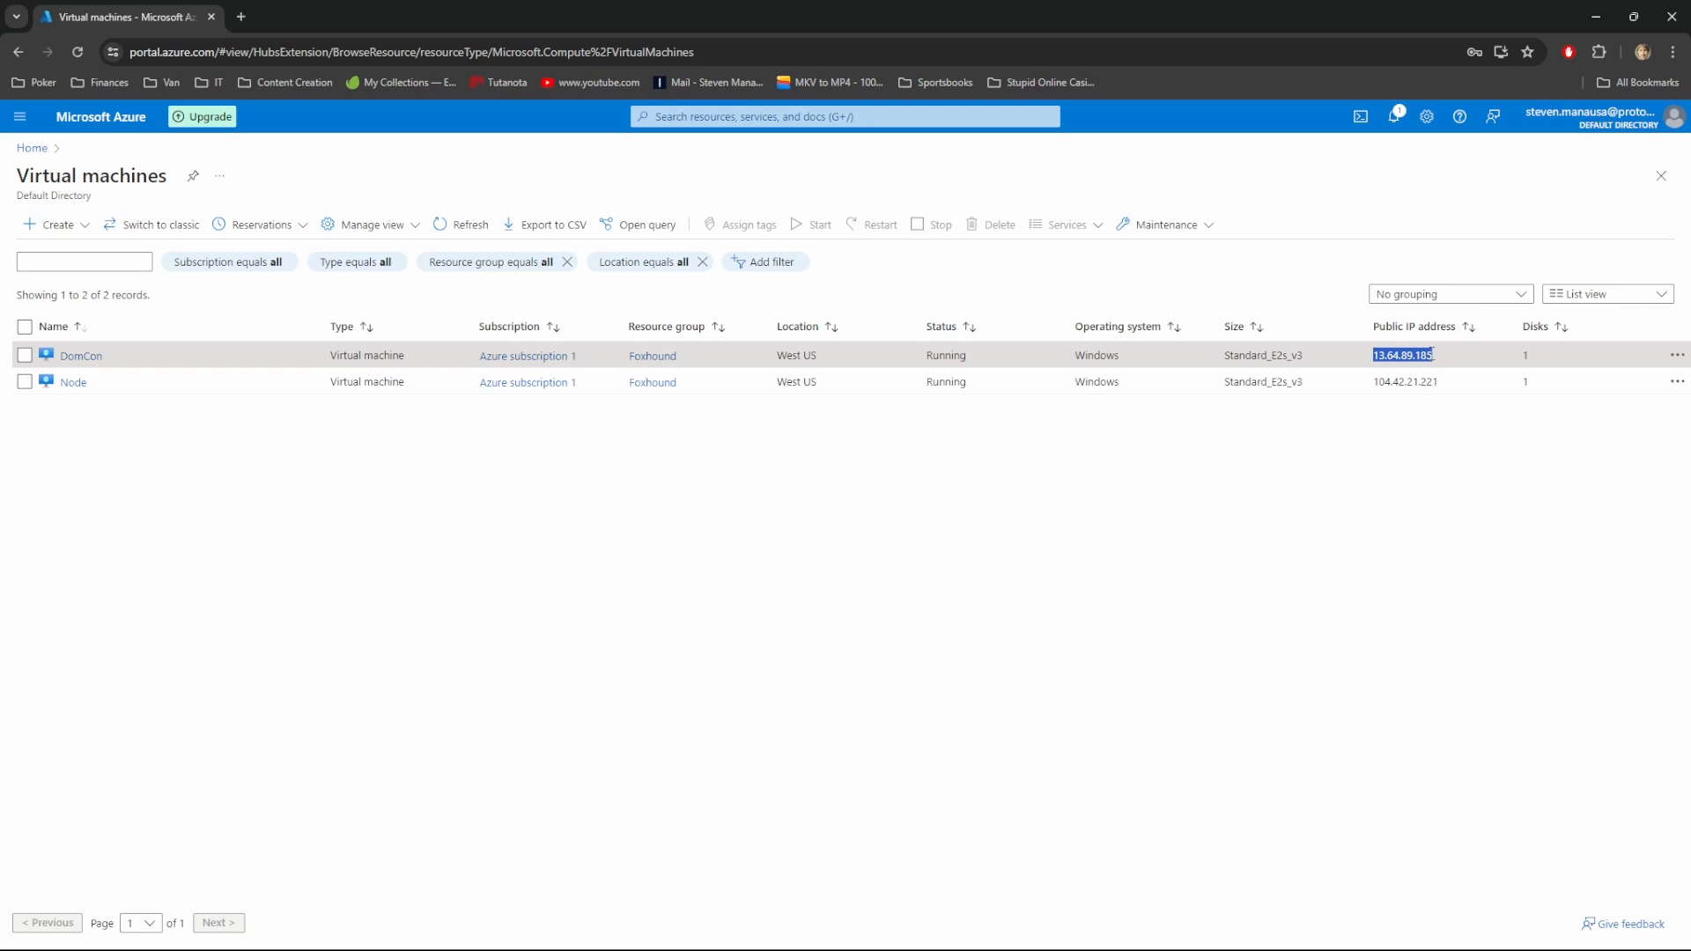
right_click(1432, 355)
left_click(1339, 570)
Connect Remote Desktop Connection to the pasted address 13.64.89.185
left_click(700, 933)
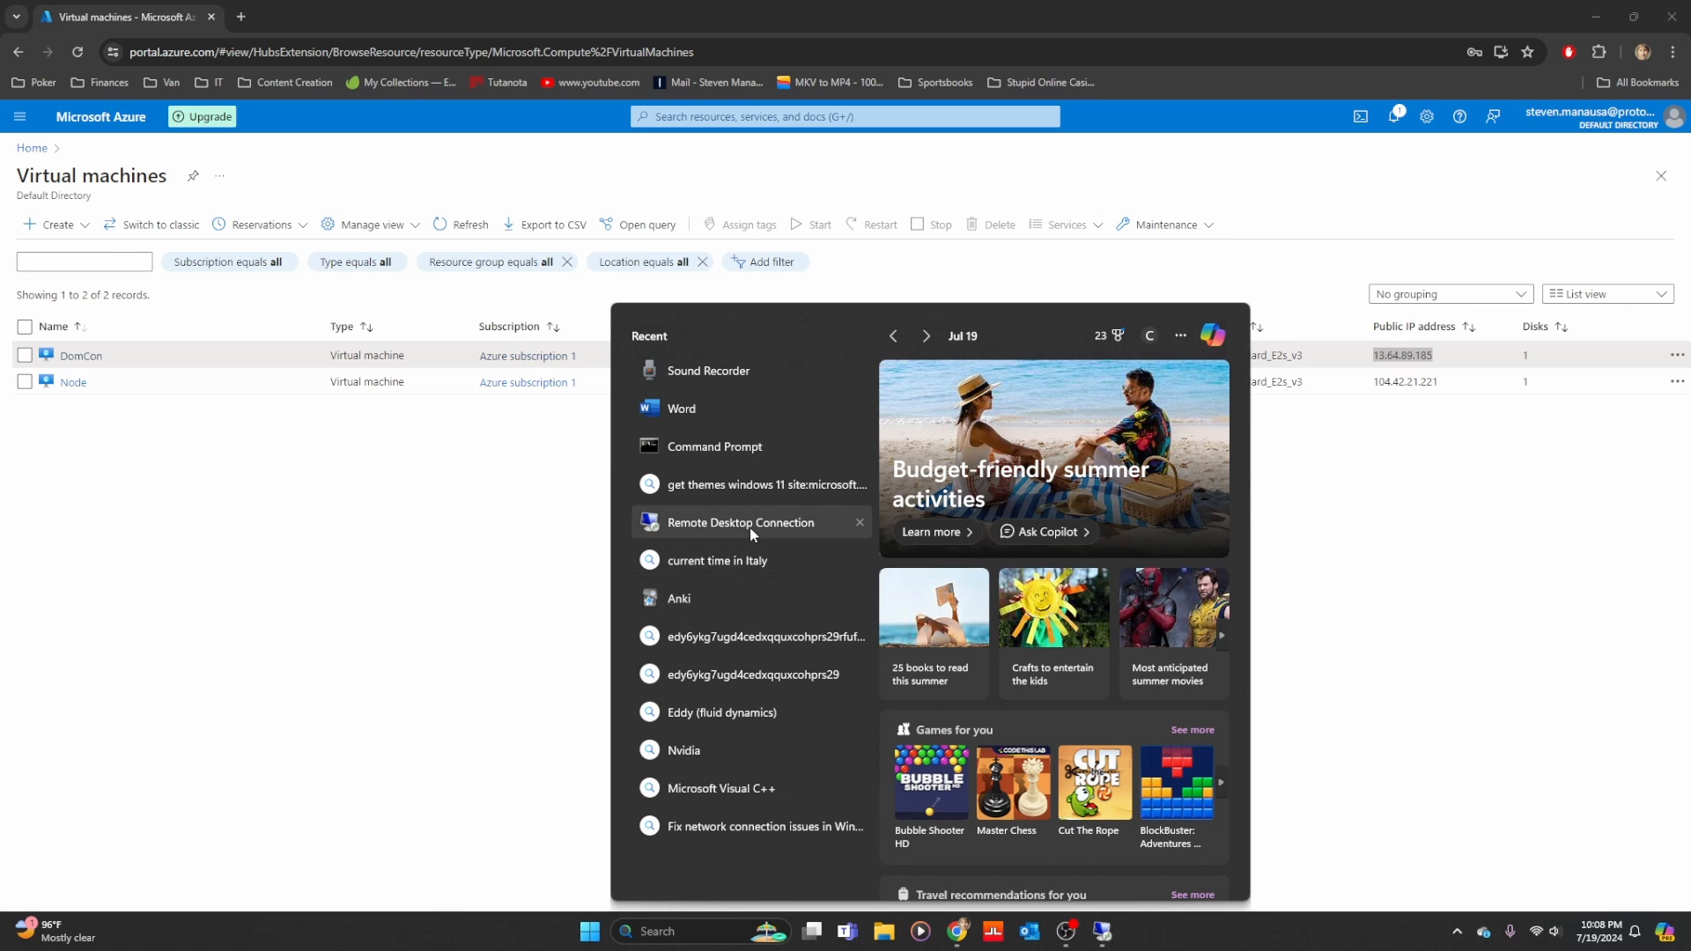
left_click(748, 525)
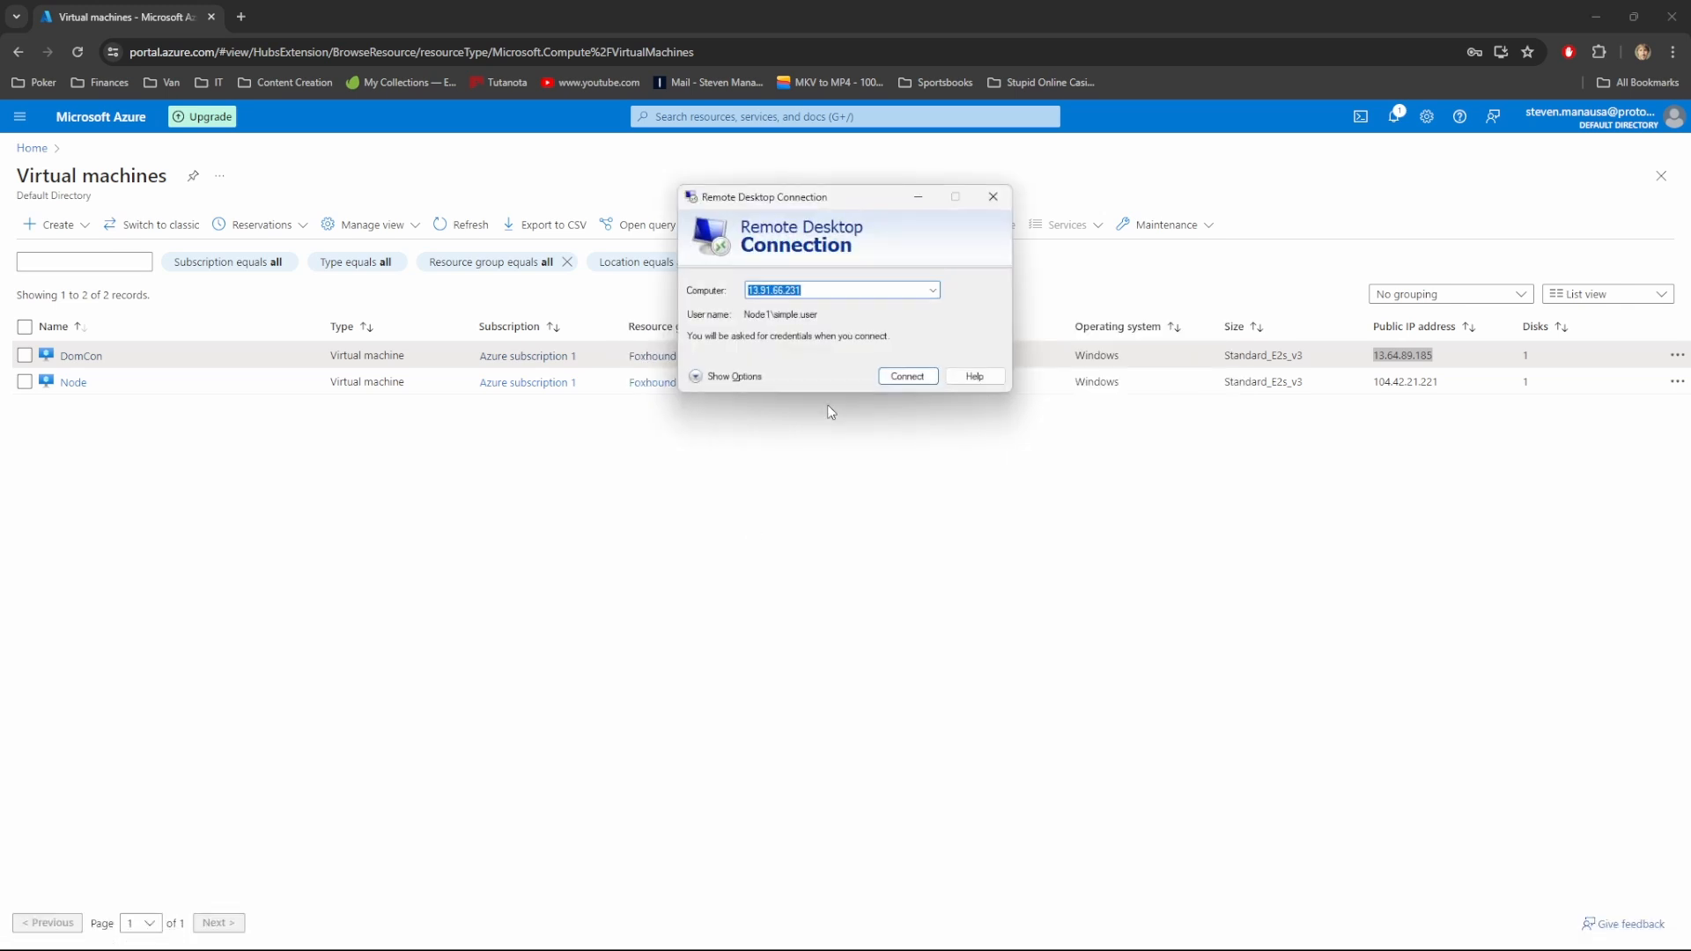
key("ctrl+v")
key("Return")
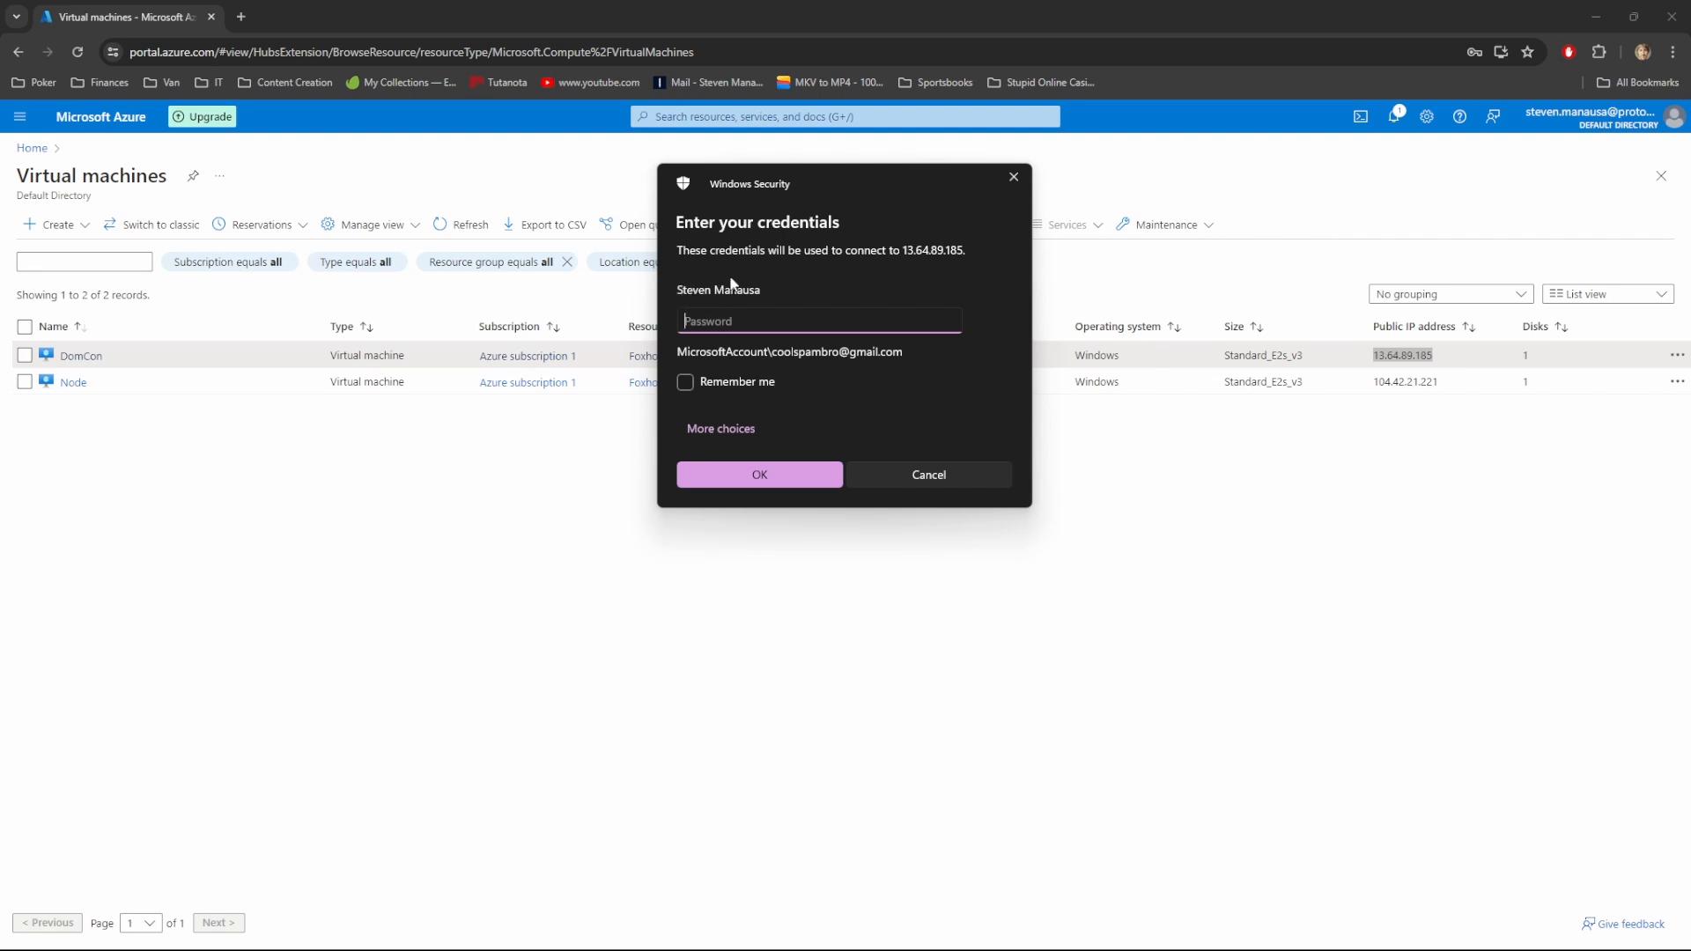
Sign in to DomCon with a different account, accept its certificate, and move the window left
left_click(727, 431)
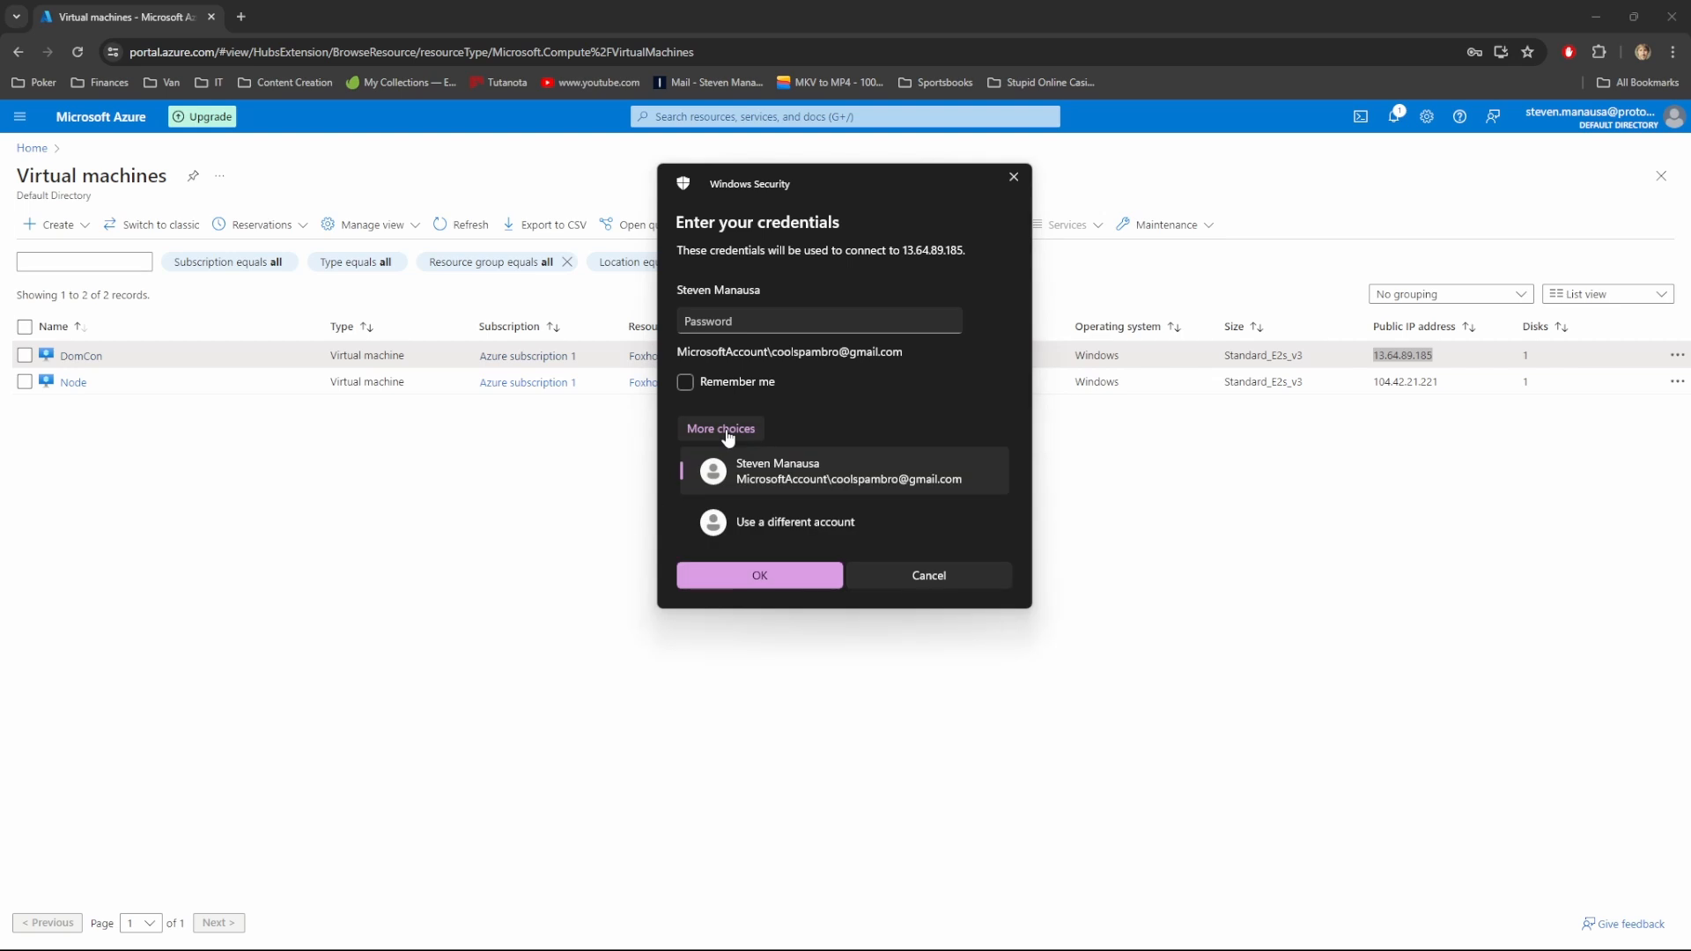
left_click(756, 522)
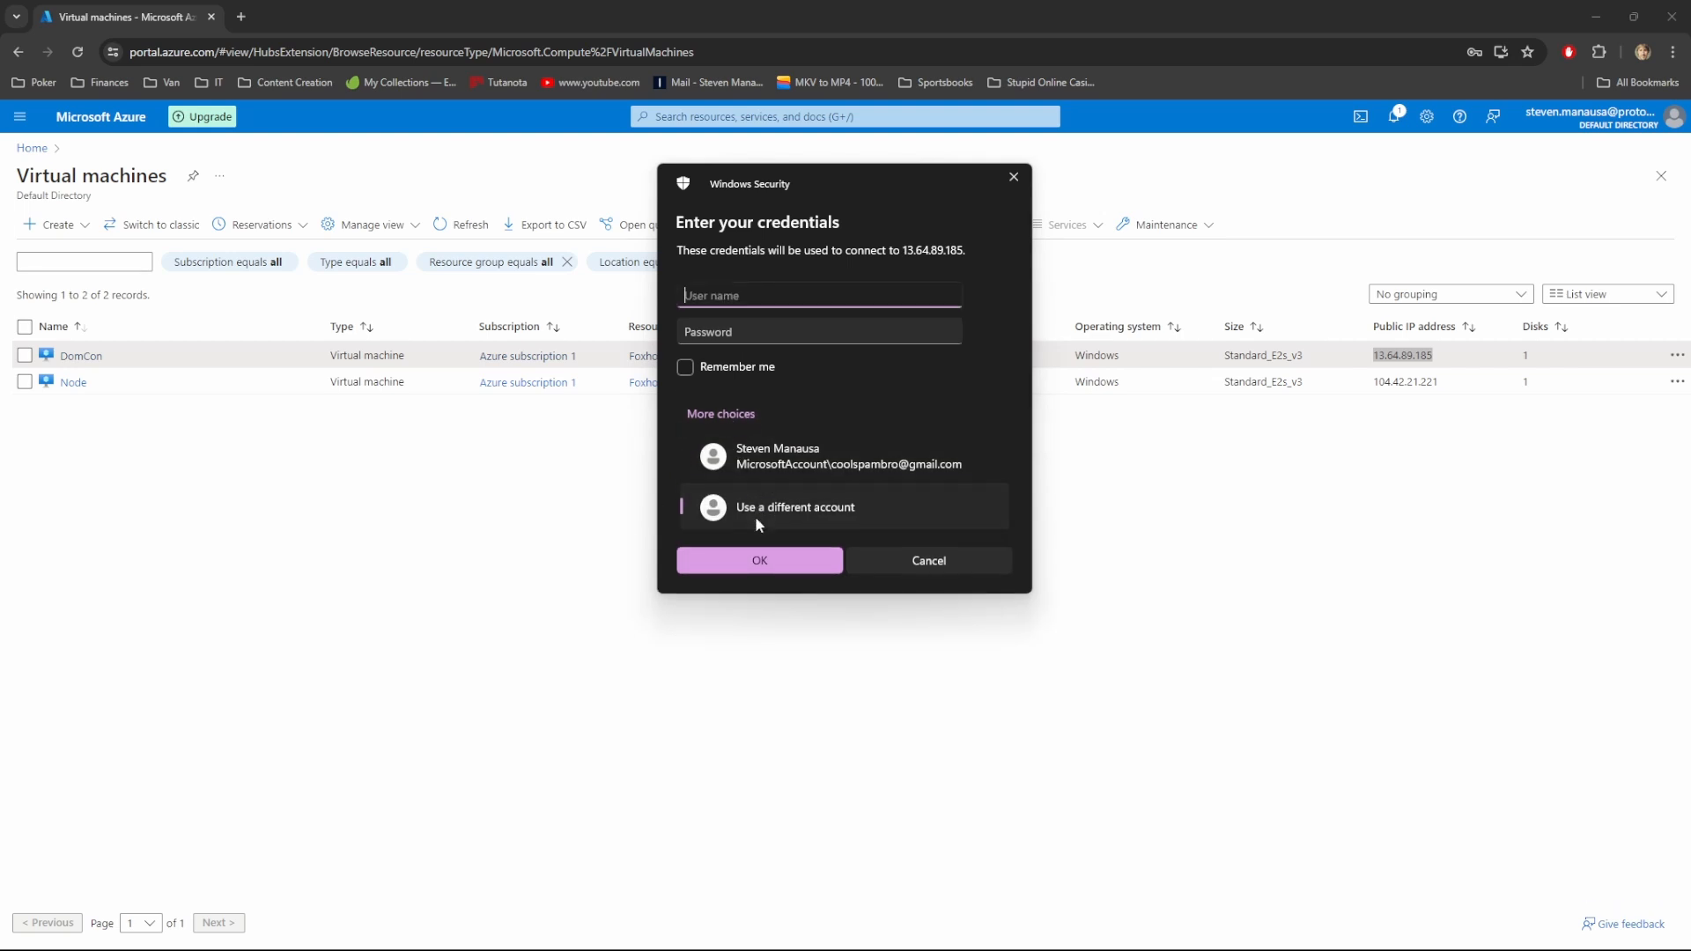
type("Big.Boss")
key("Tab")
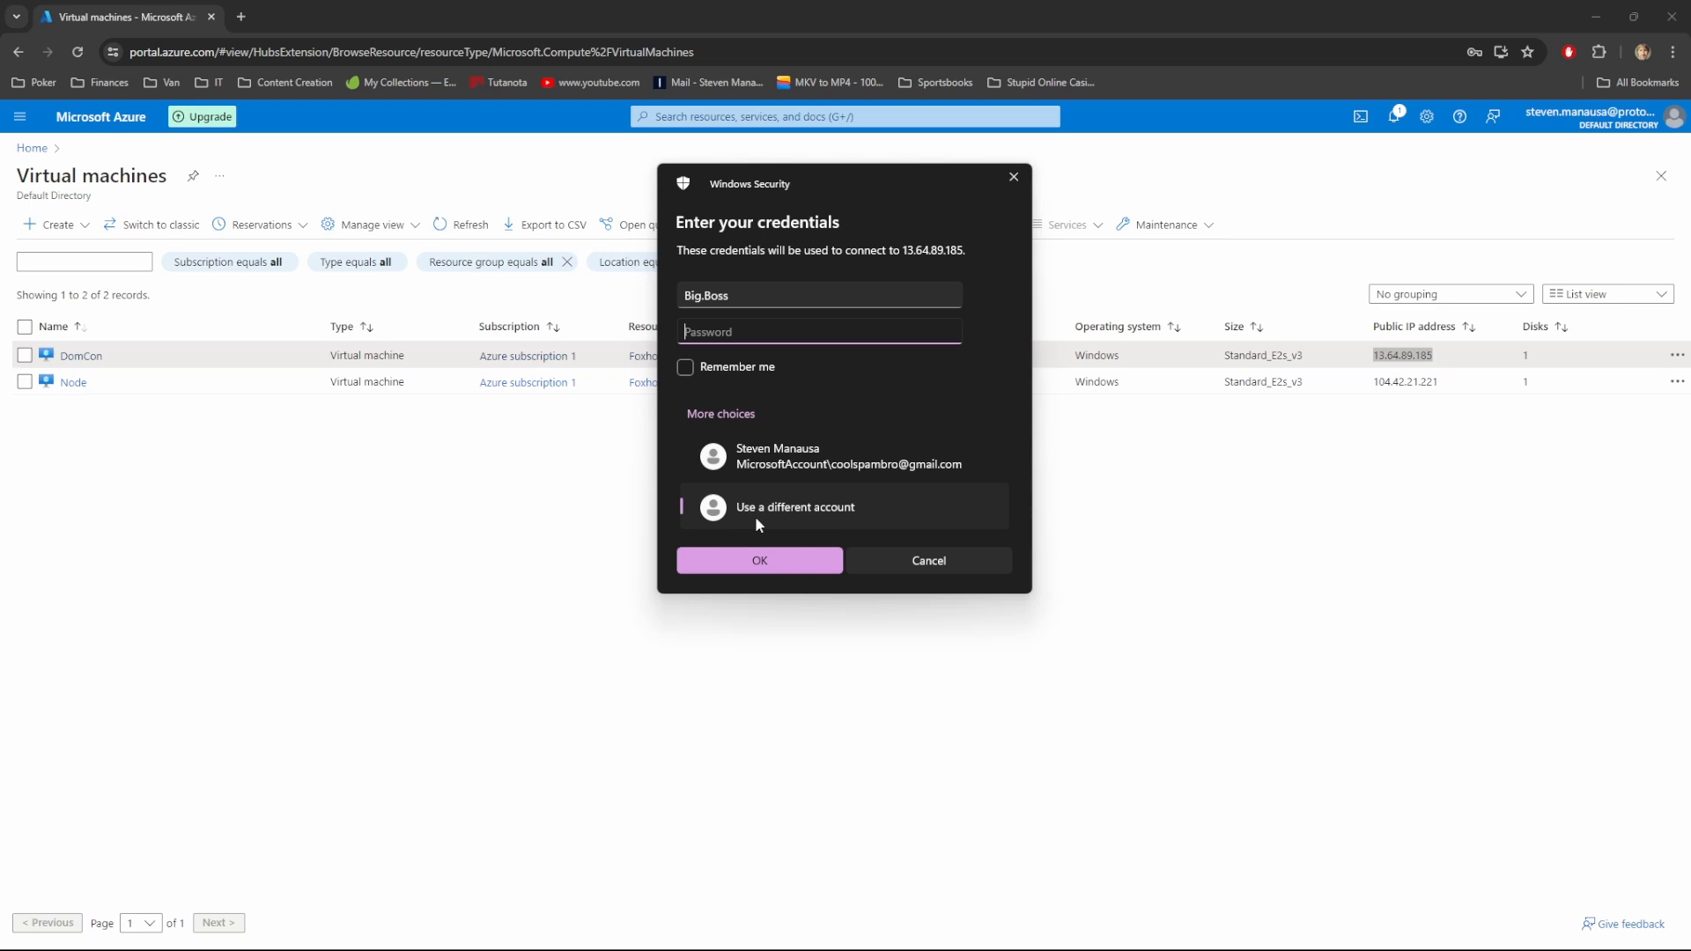
type("•••••••••••••••")
key("Return")
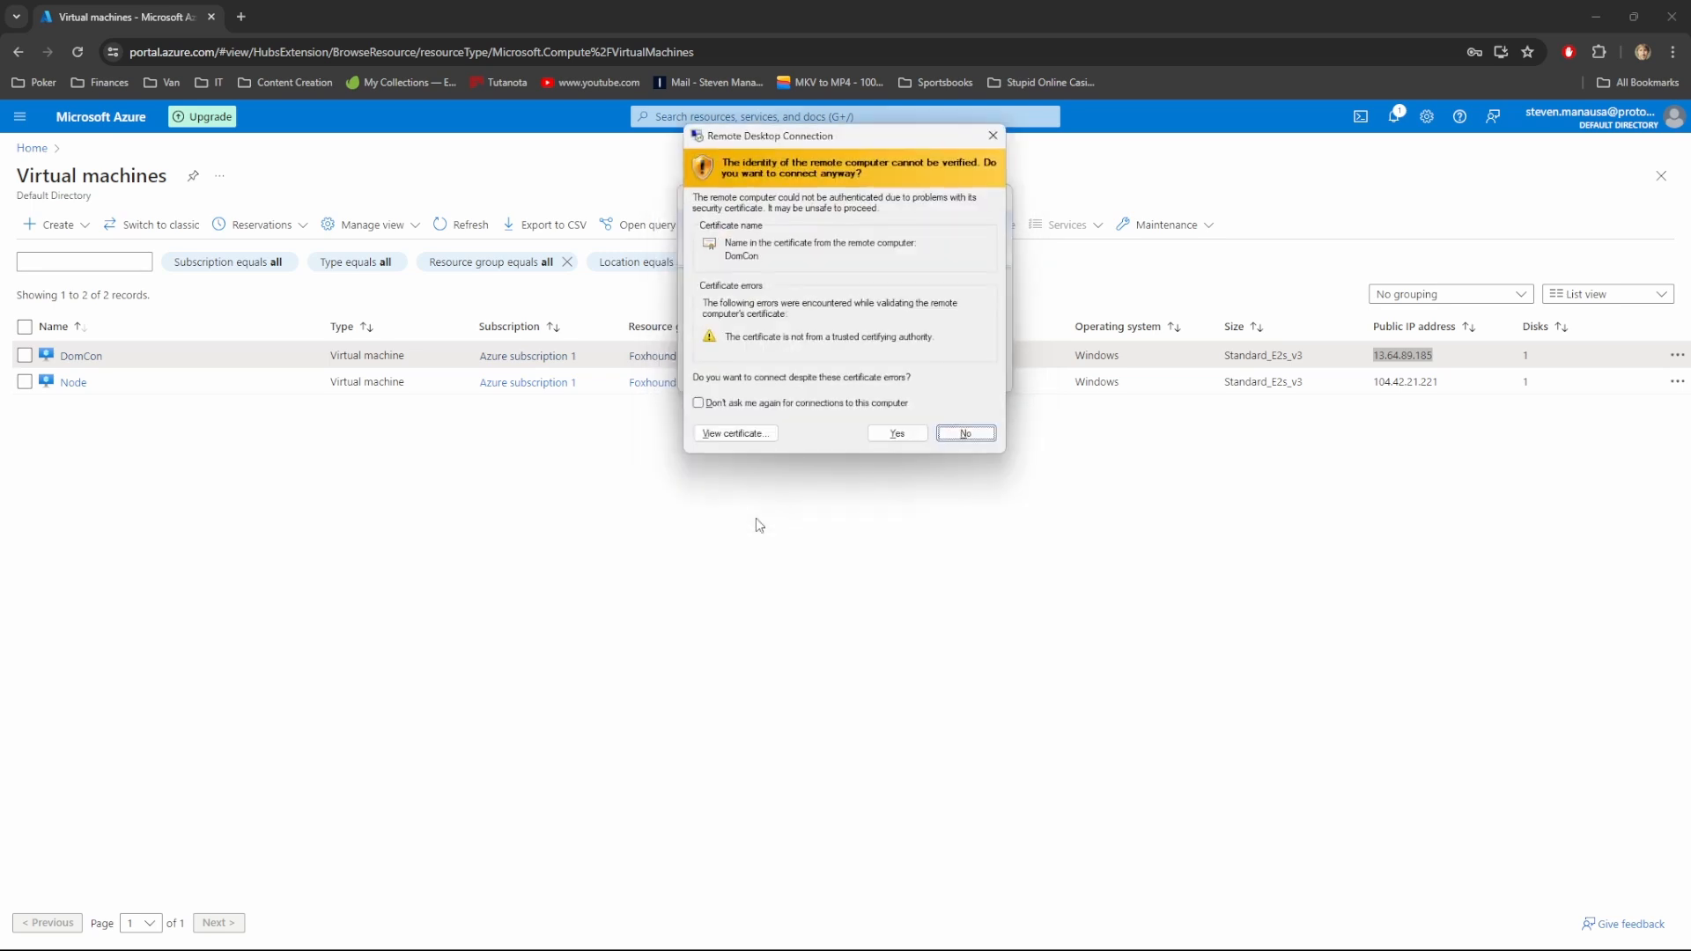
left_click(898, 433)
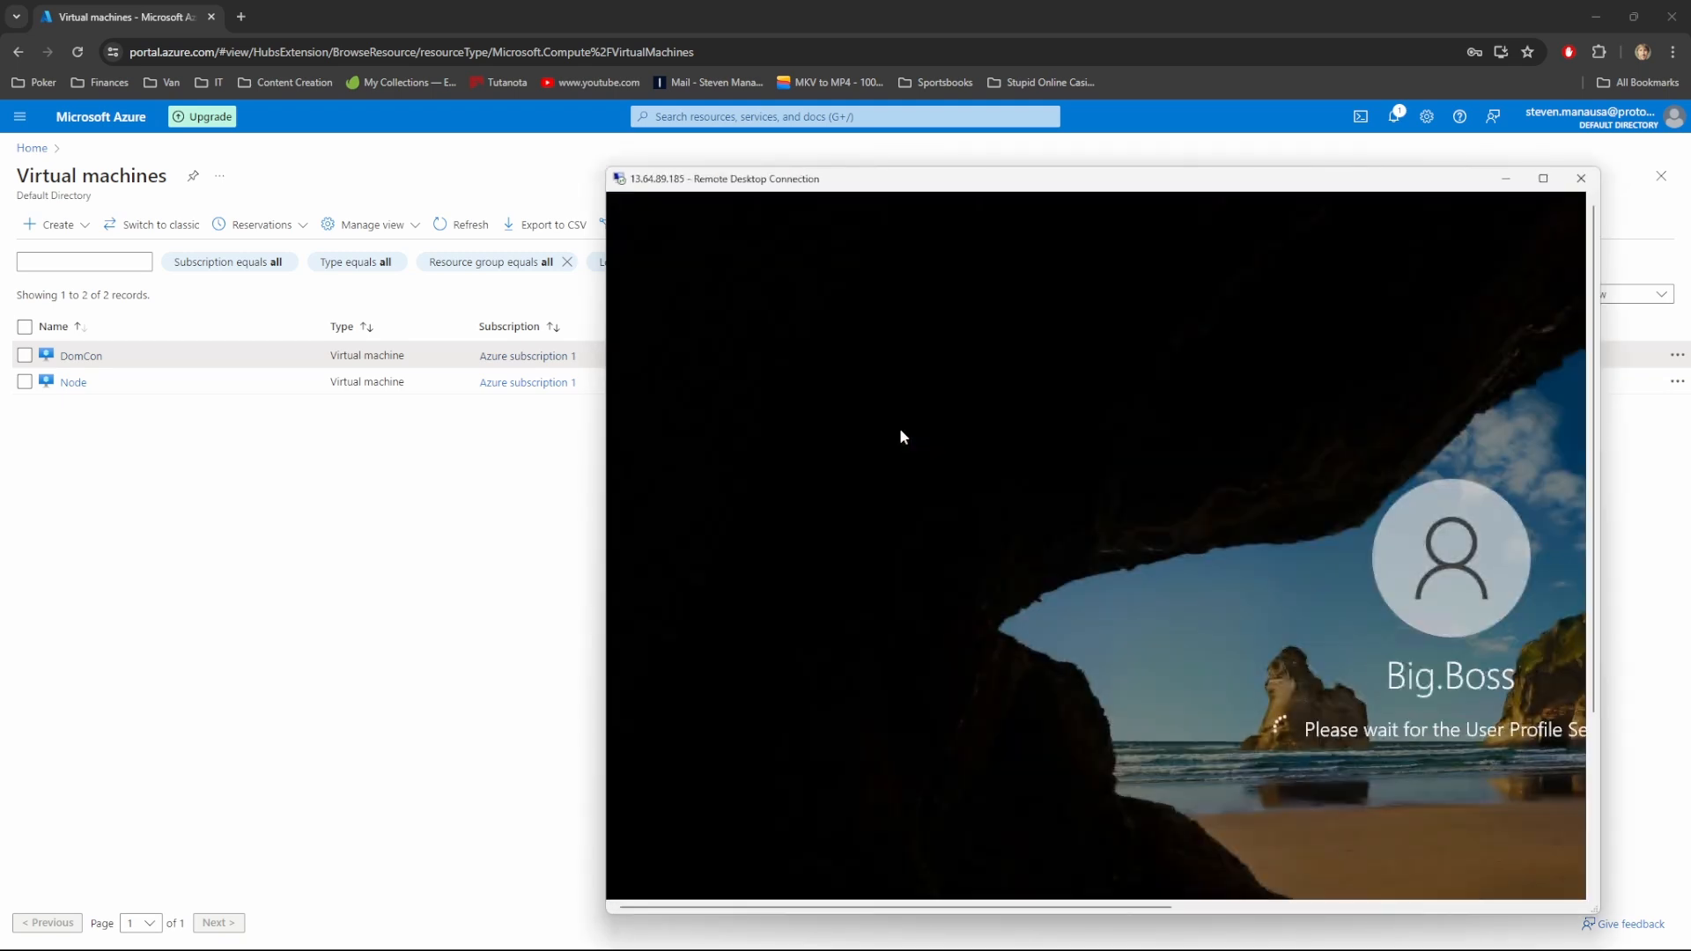
left_click_drag(1103, 187, 501, 229)
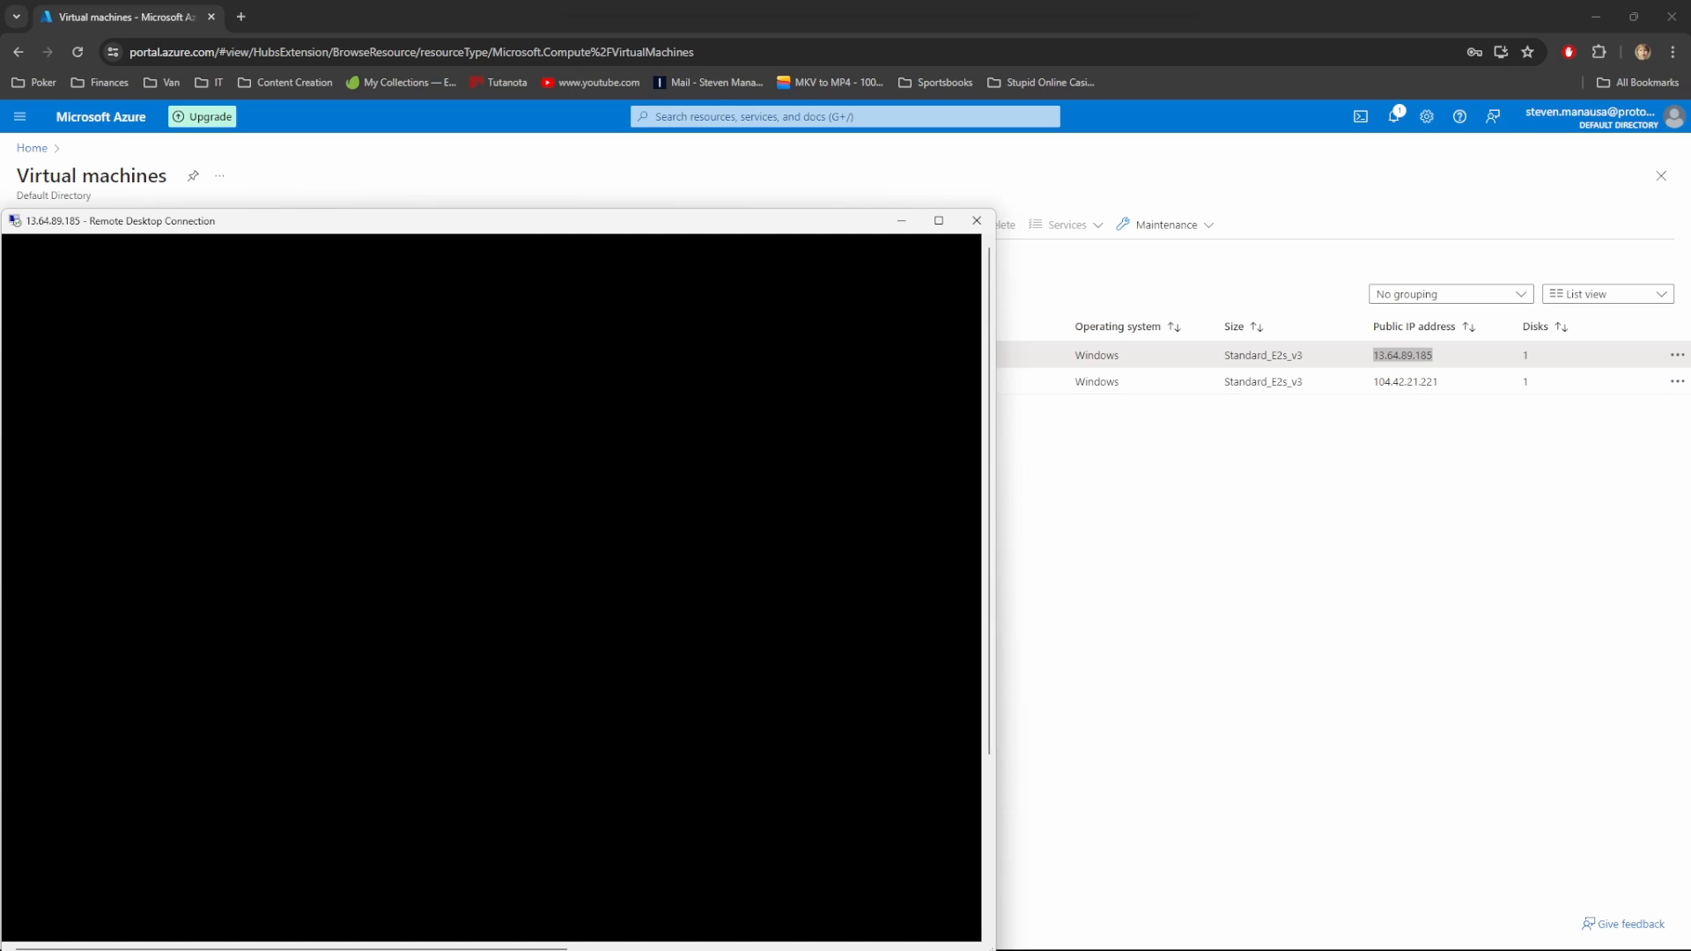
mouse_move(1196, 940)
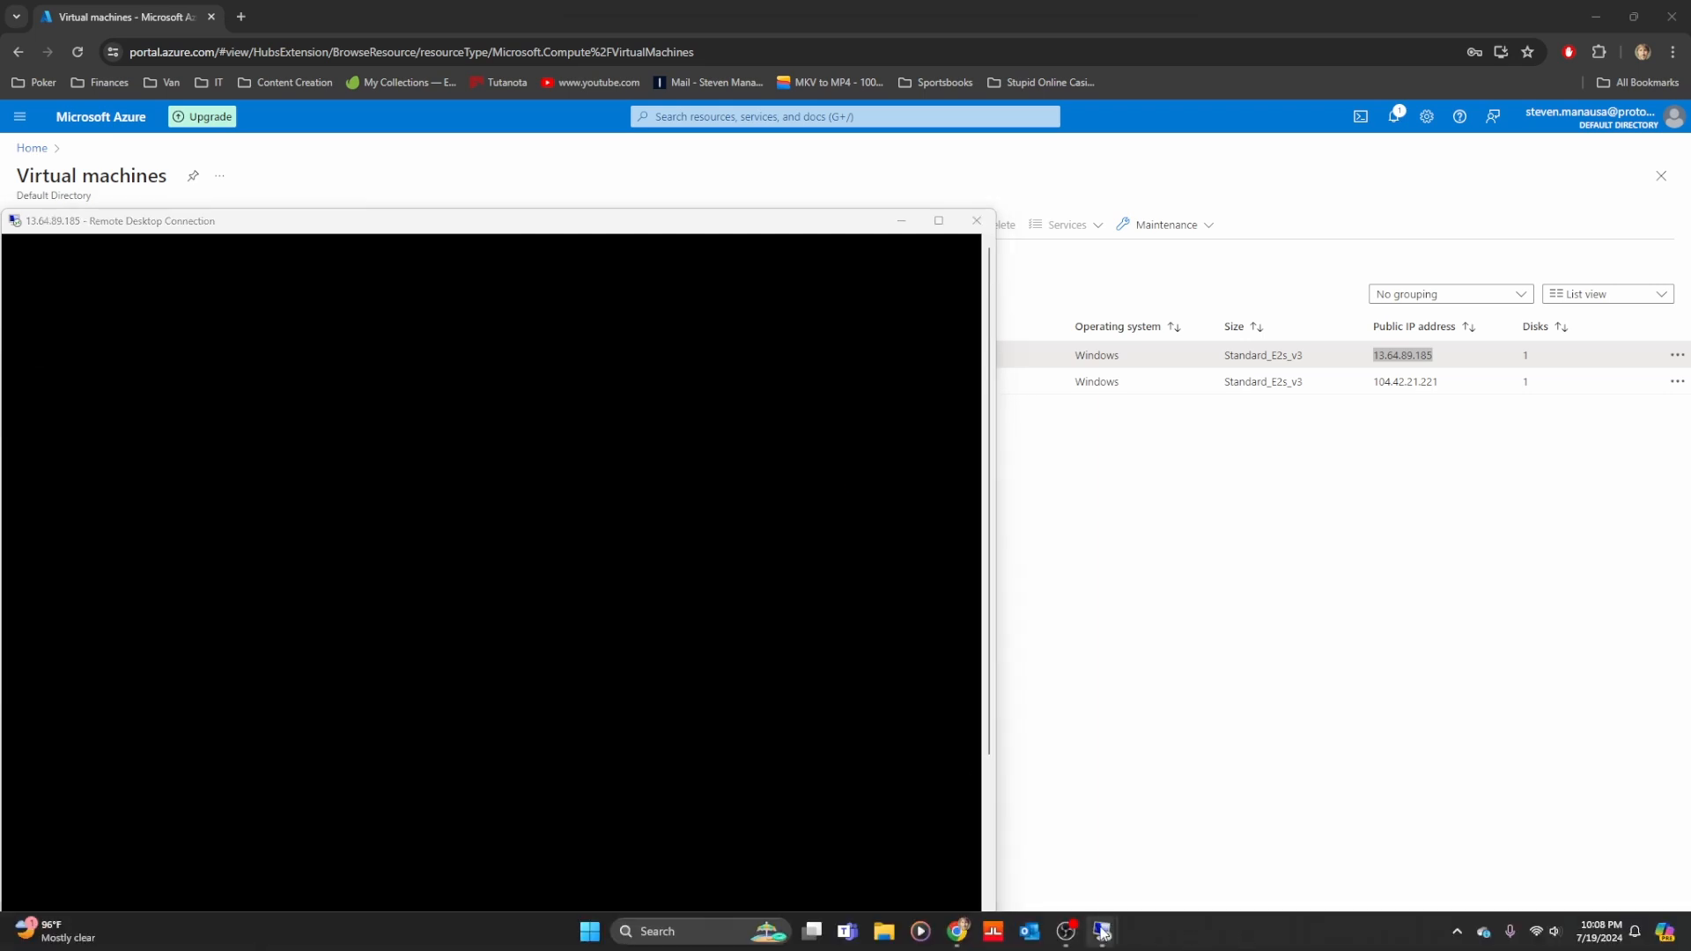
Move the Node window aside, maximize the DomCon session, dismiss the Networks prompt, minimise Server Manager
mouse_move(1103, 933)
left_click(1036, 852)
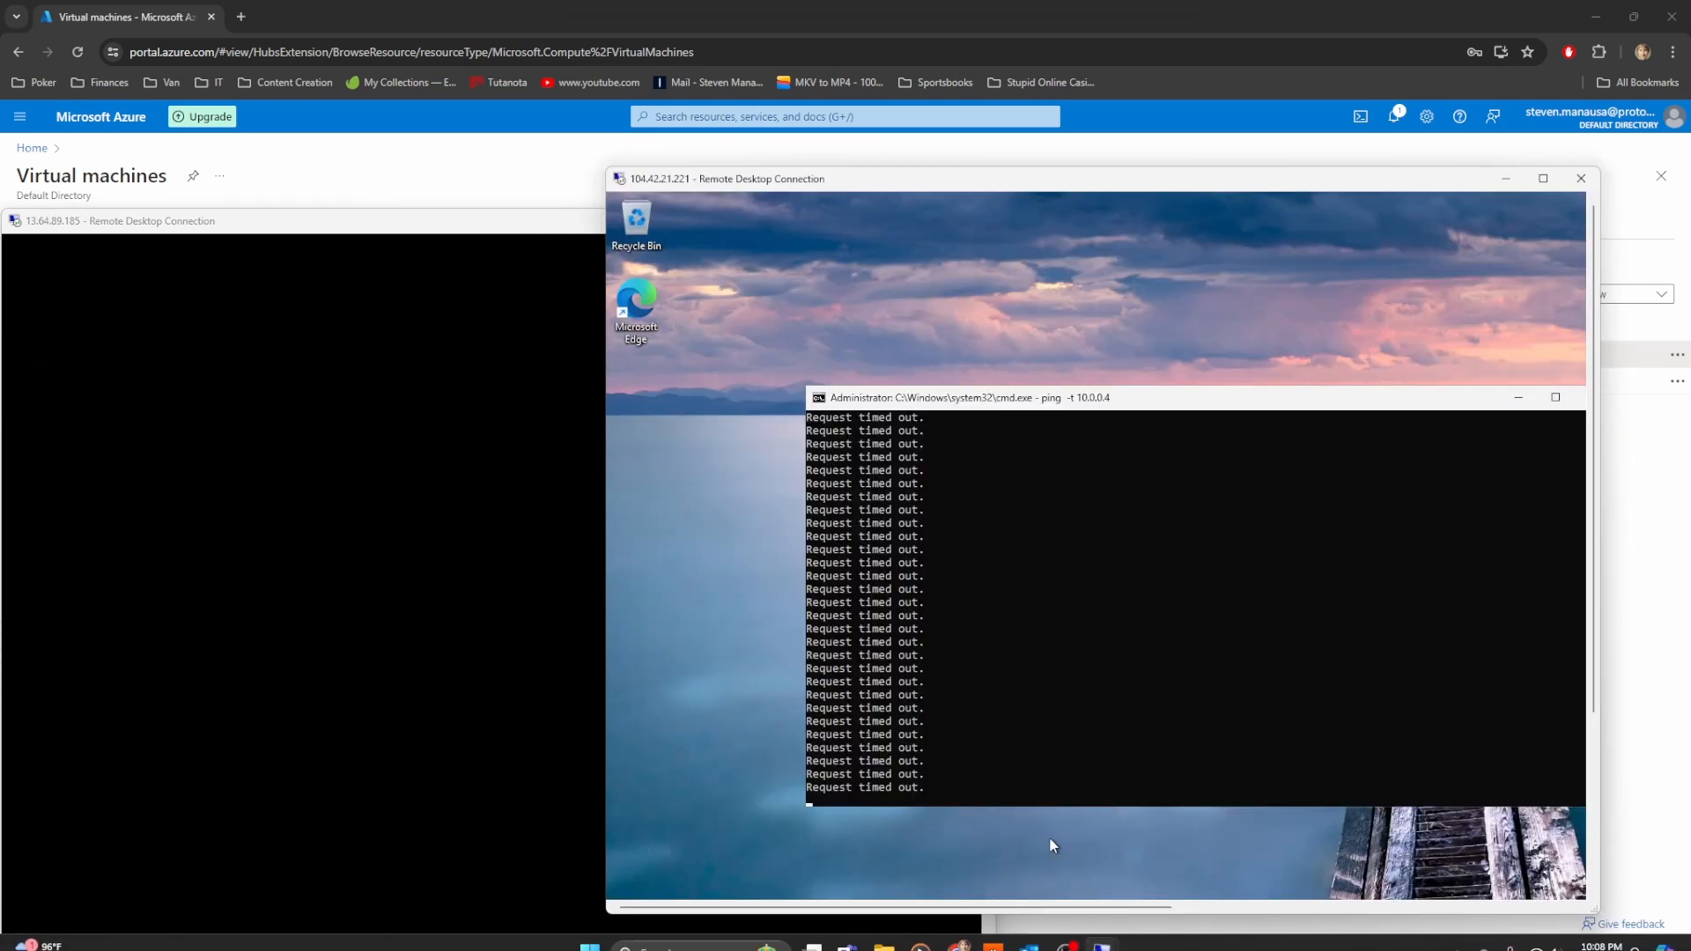
left_click_drag(801, 180, 915, 212)
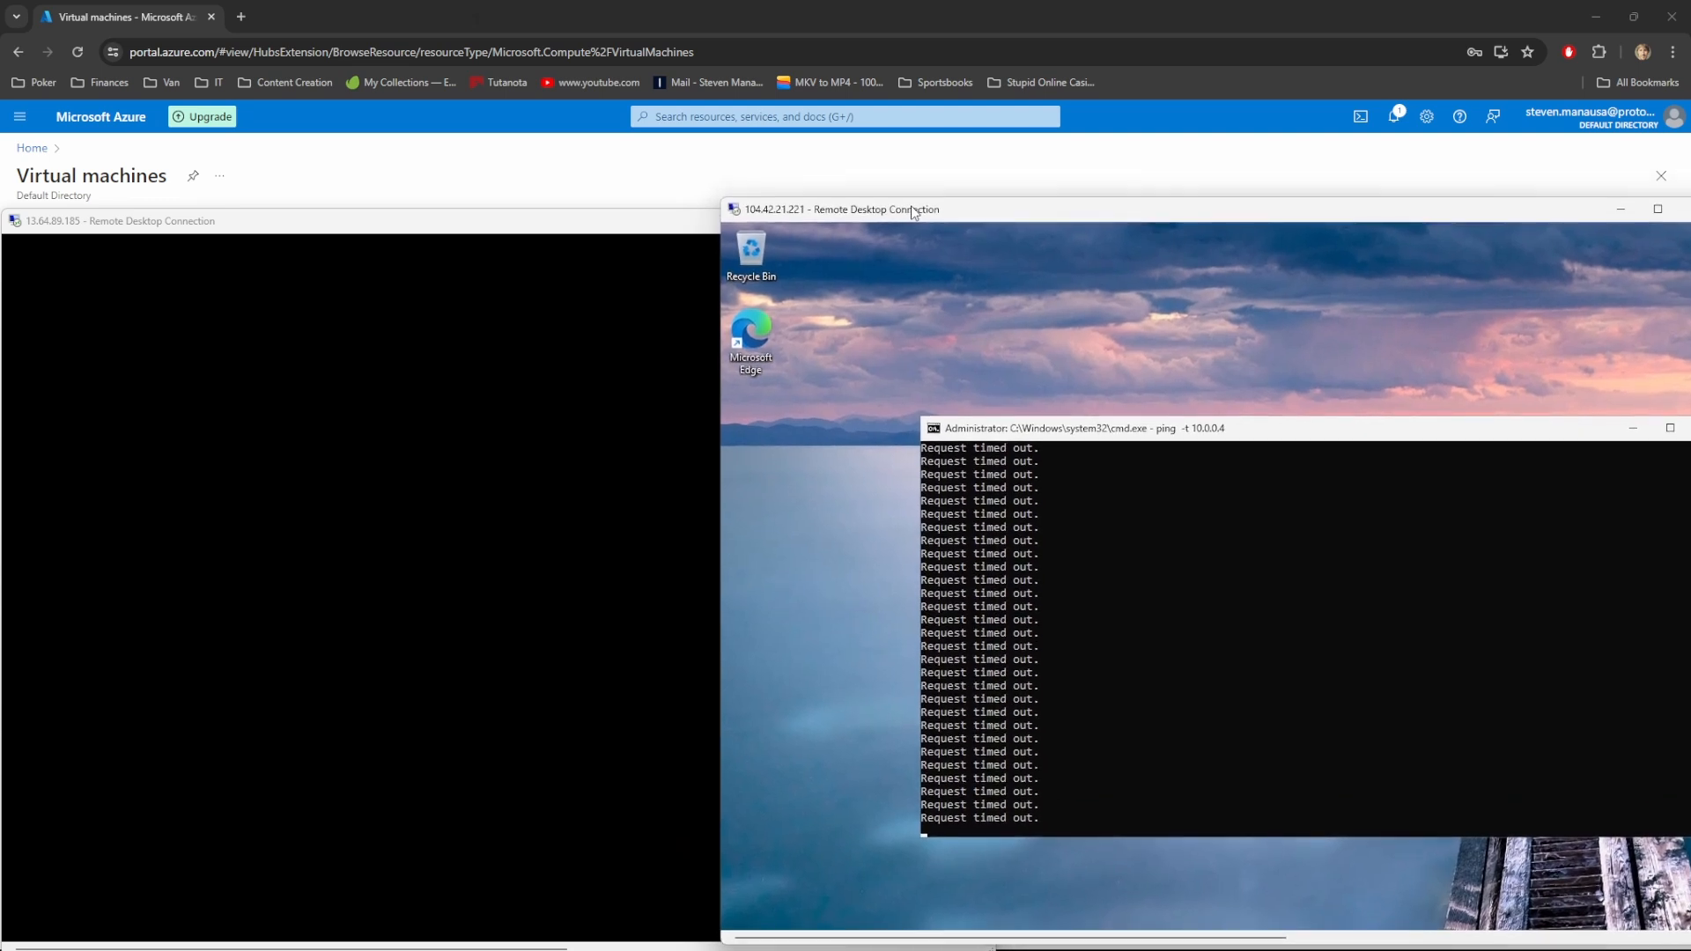
left_click(568, 235)
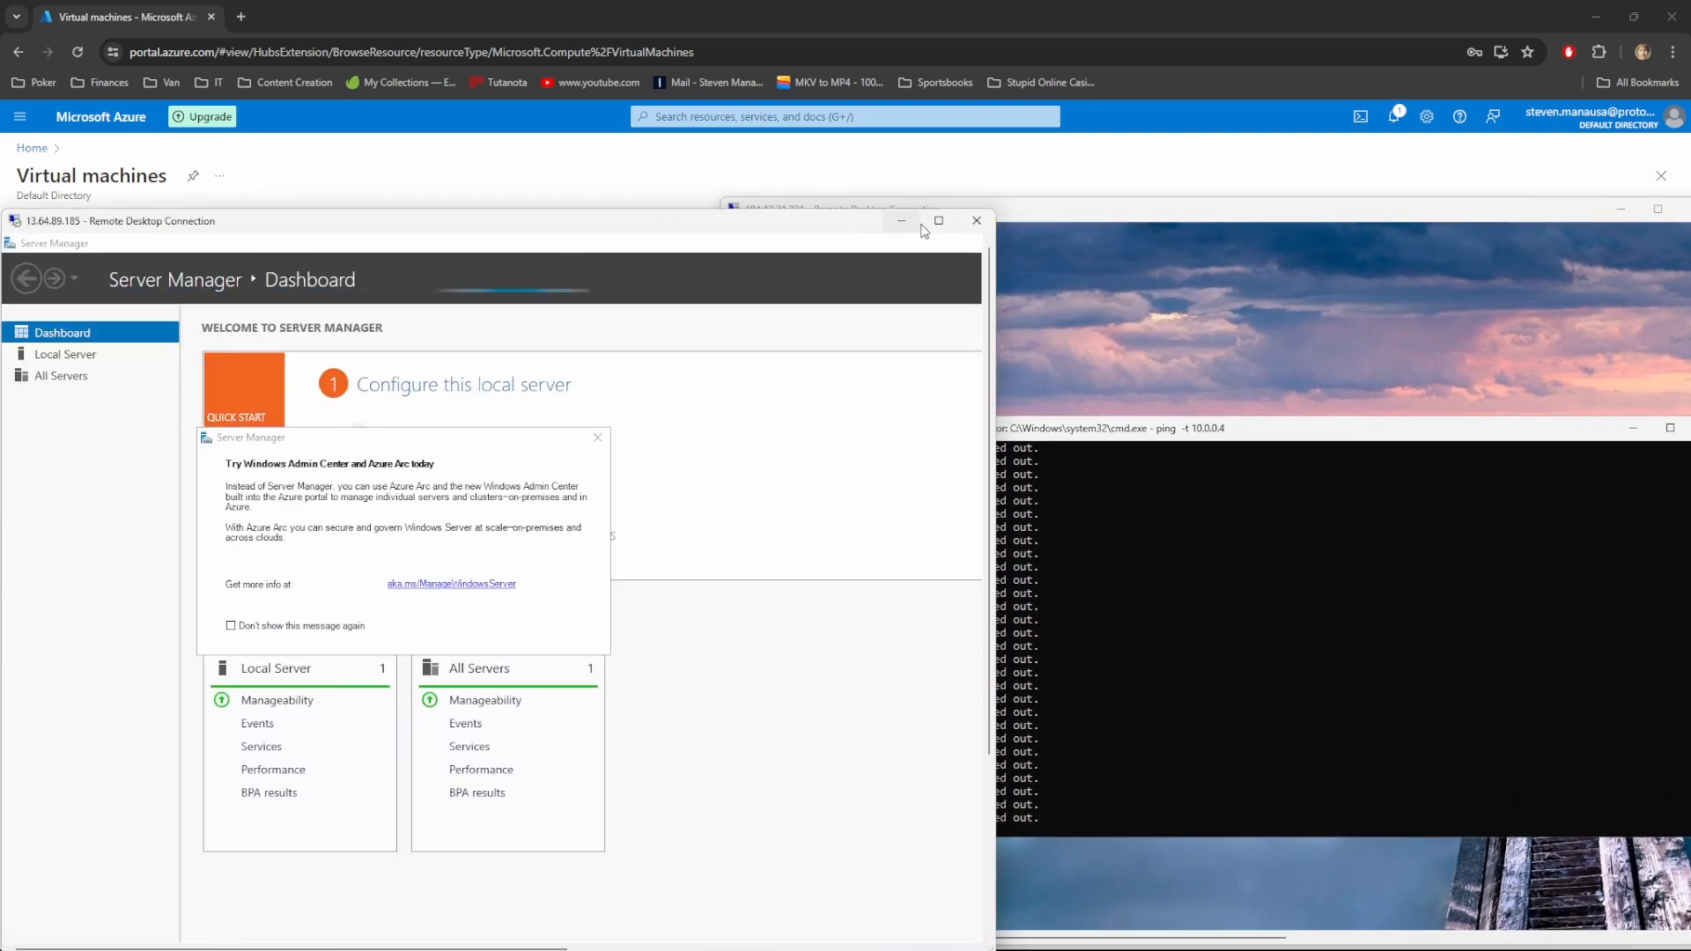
left_click(939, 220)
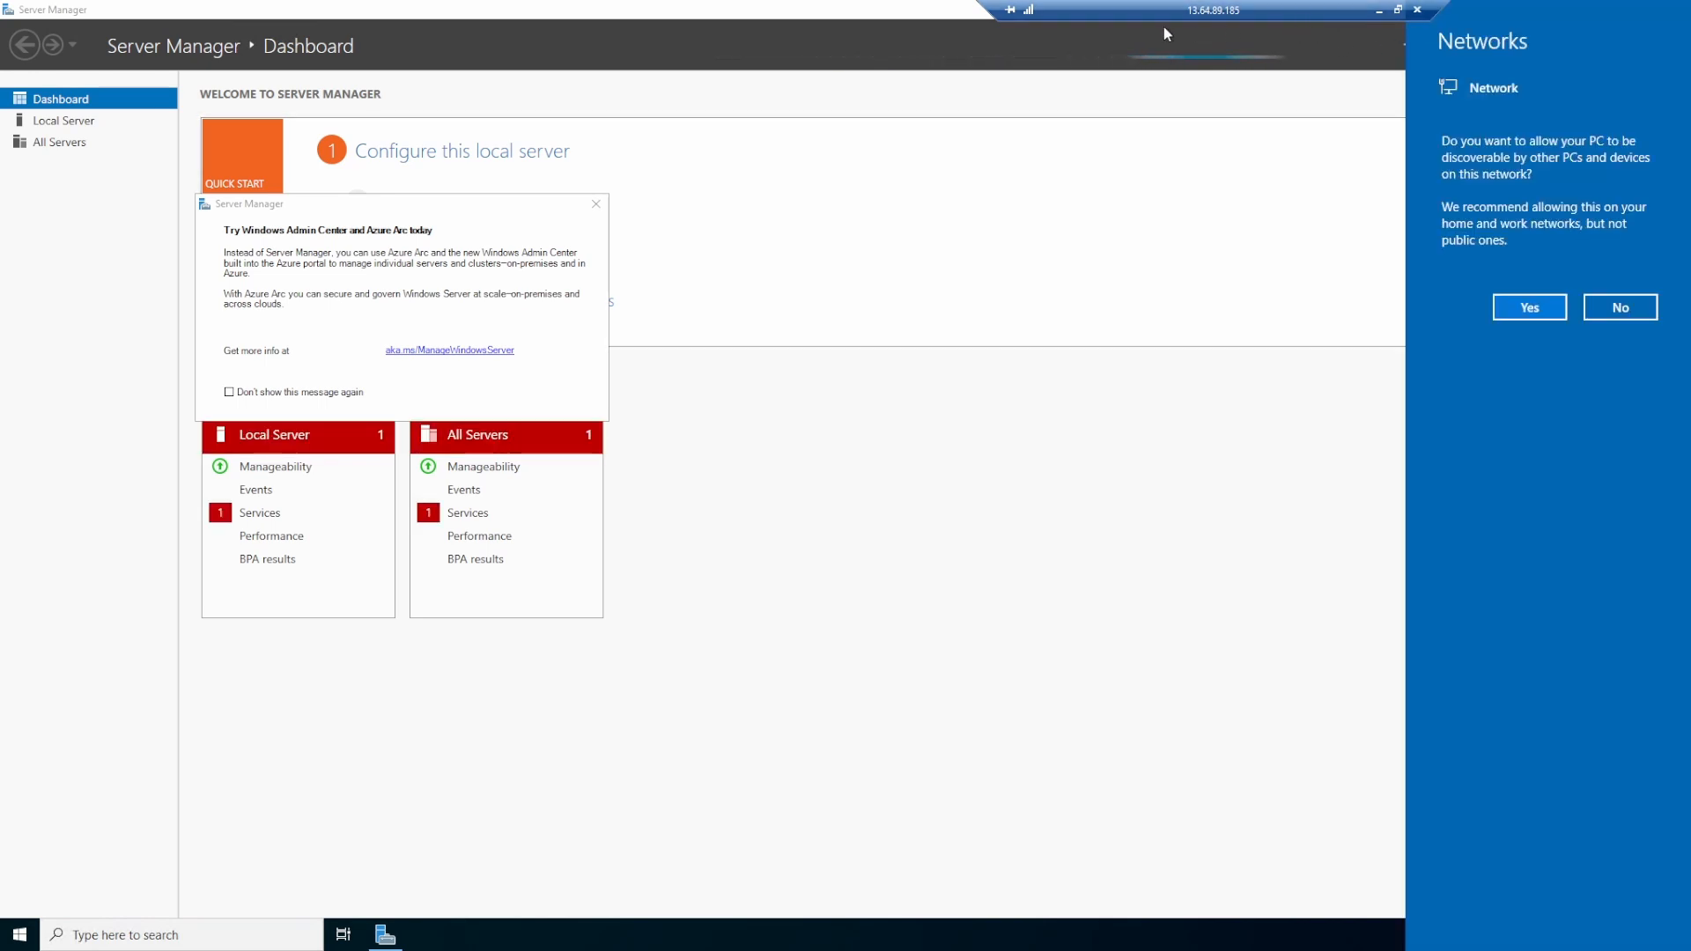
left_click(926, 153)
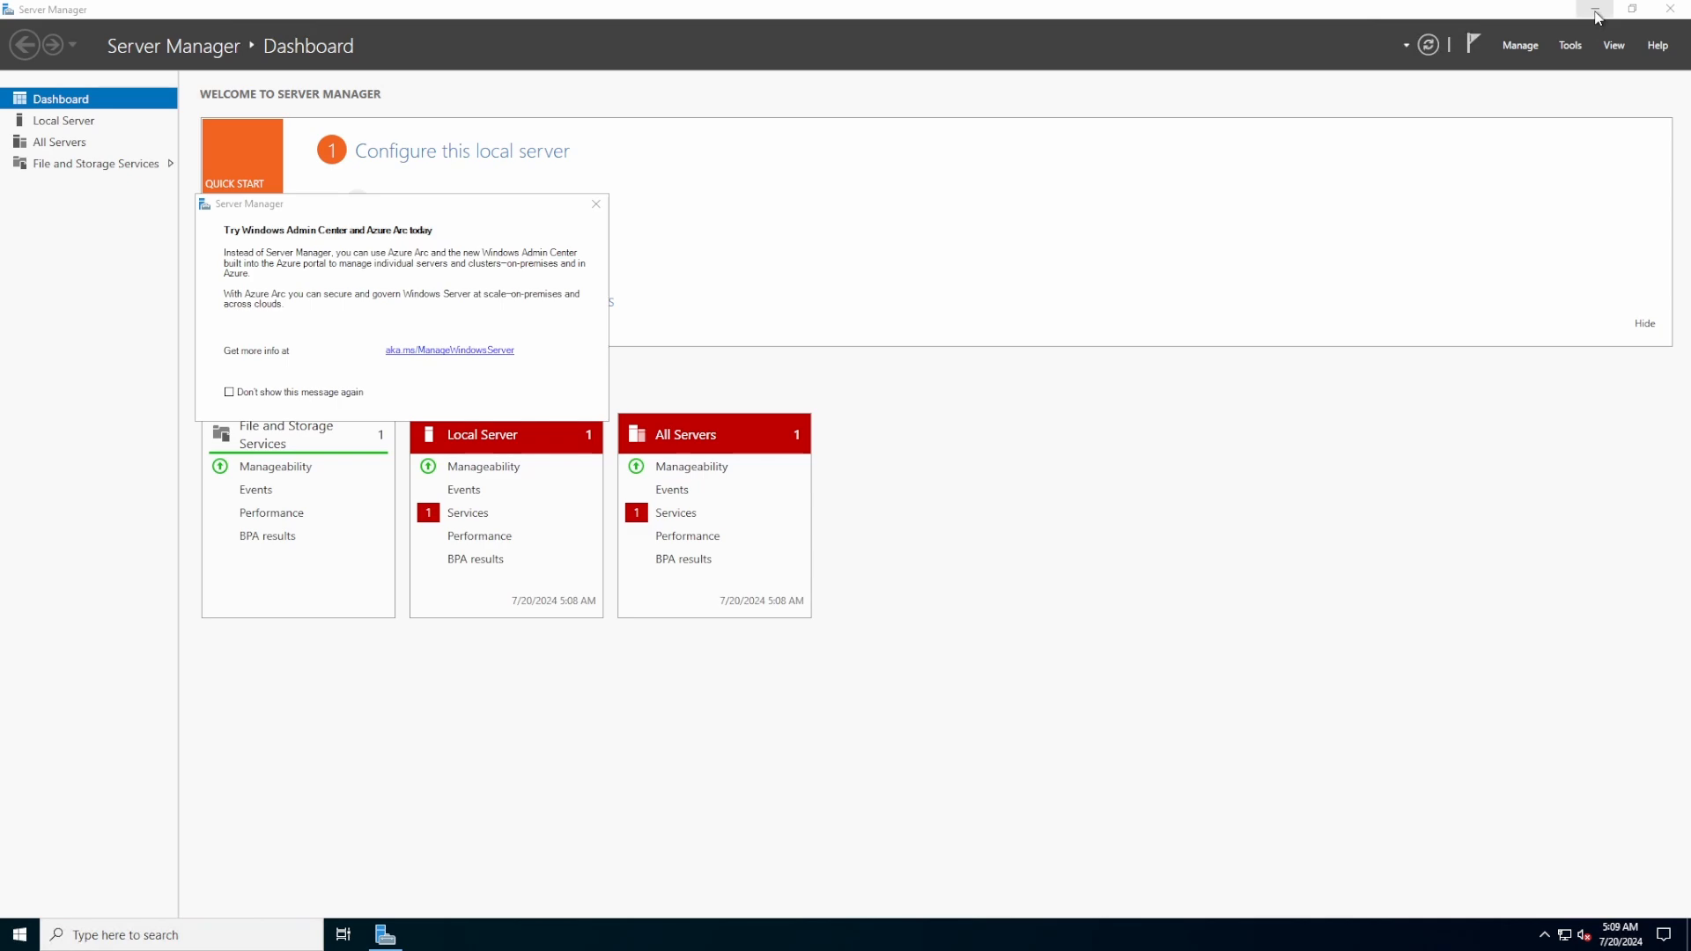
left_click(1596, 11)
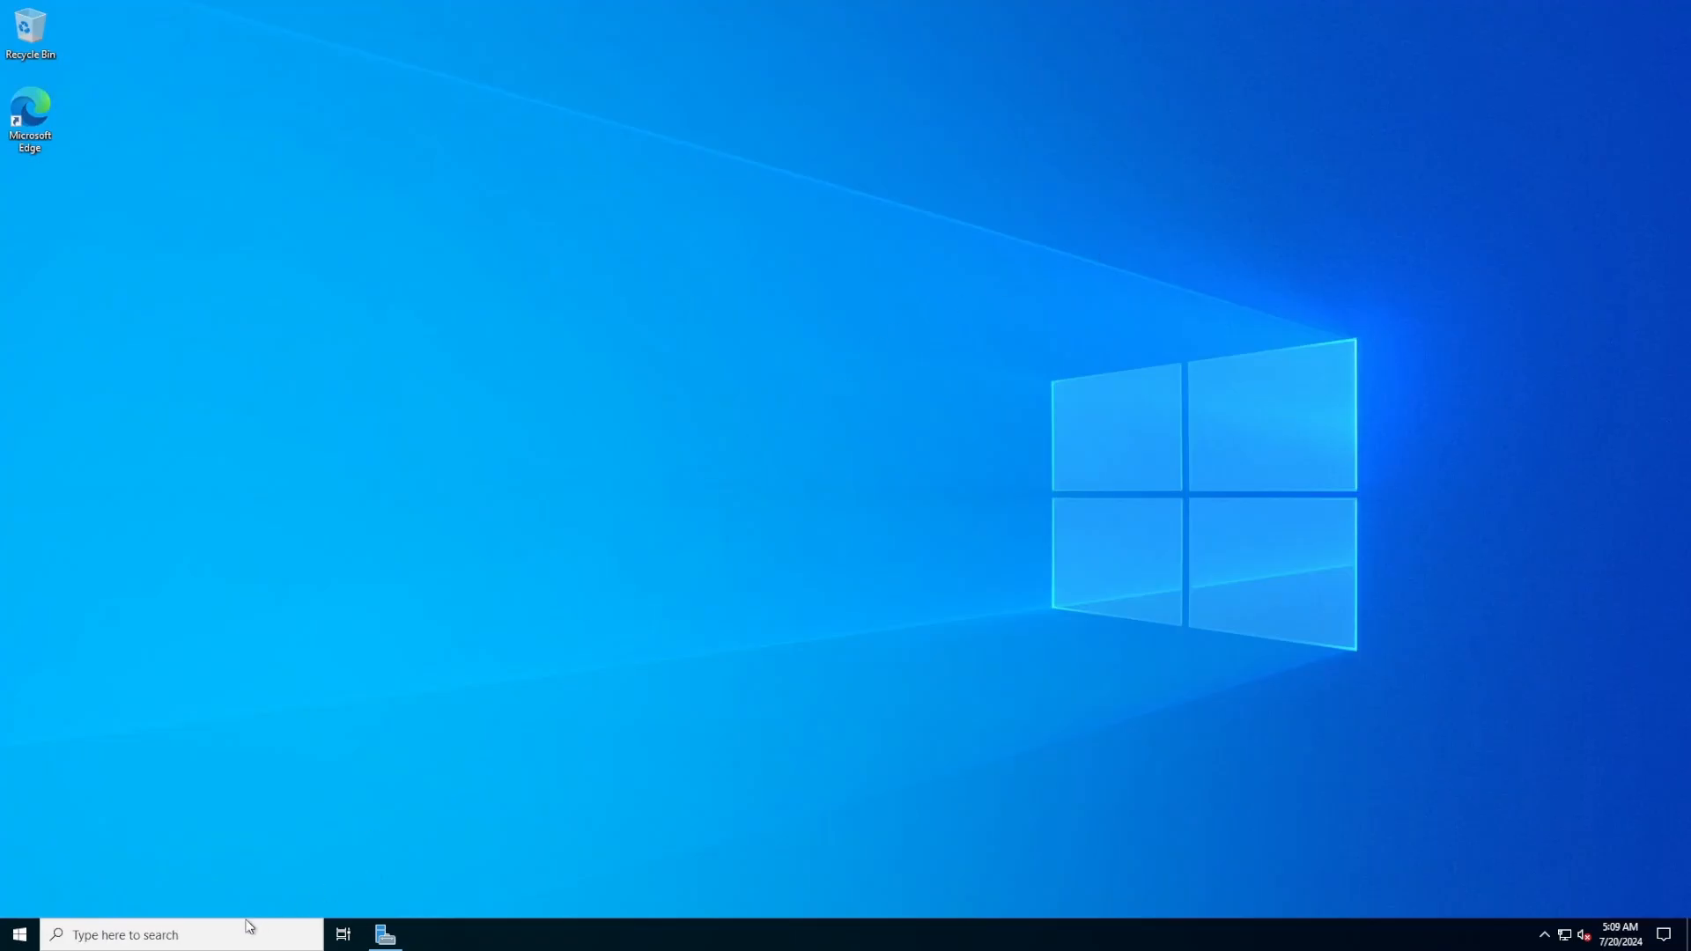
Search DomCon for wf.msc and launch the Windows Defender Firewall console
left_click(231, 939)
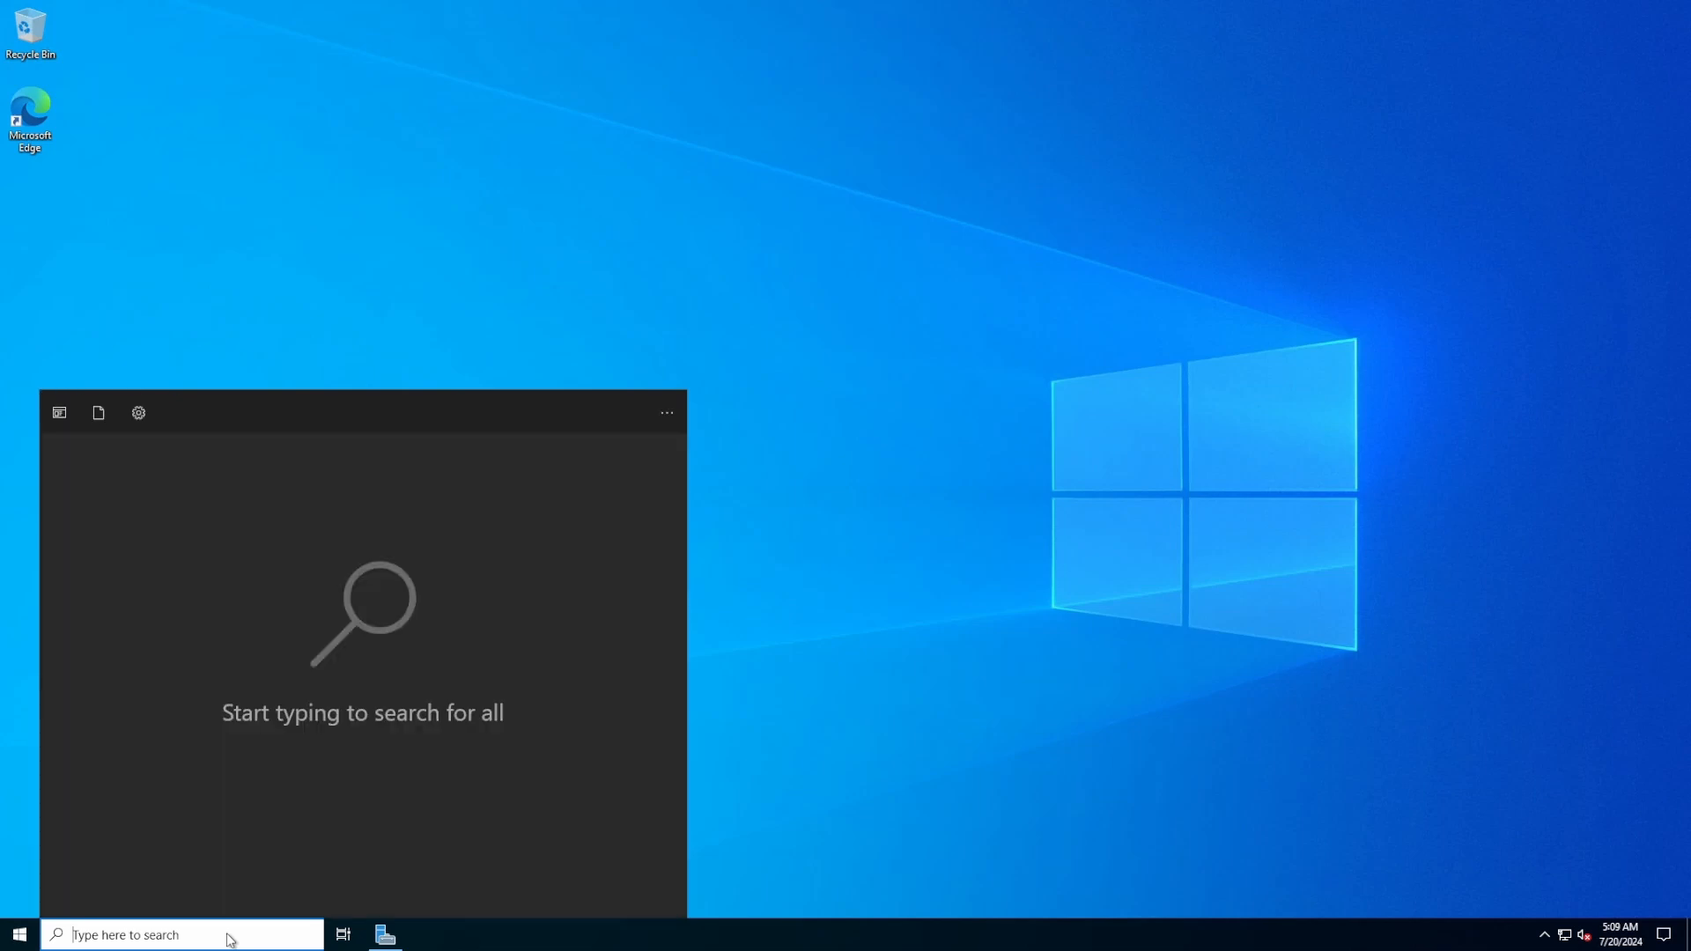
type("wf")
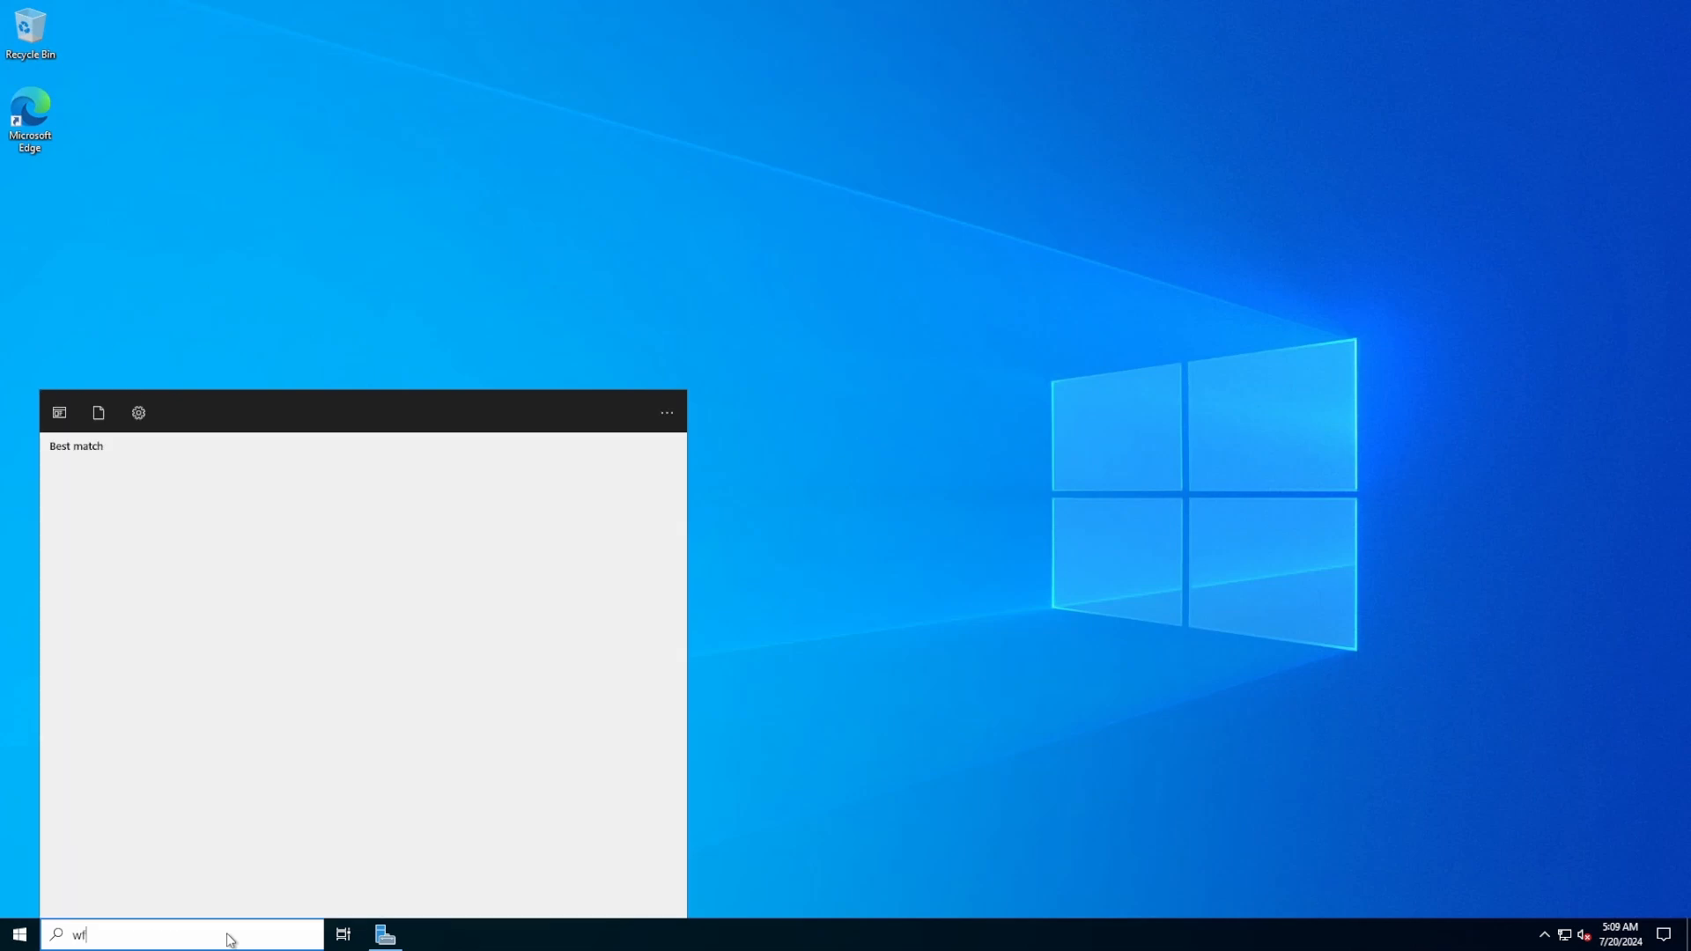
type(".m")
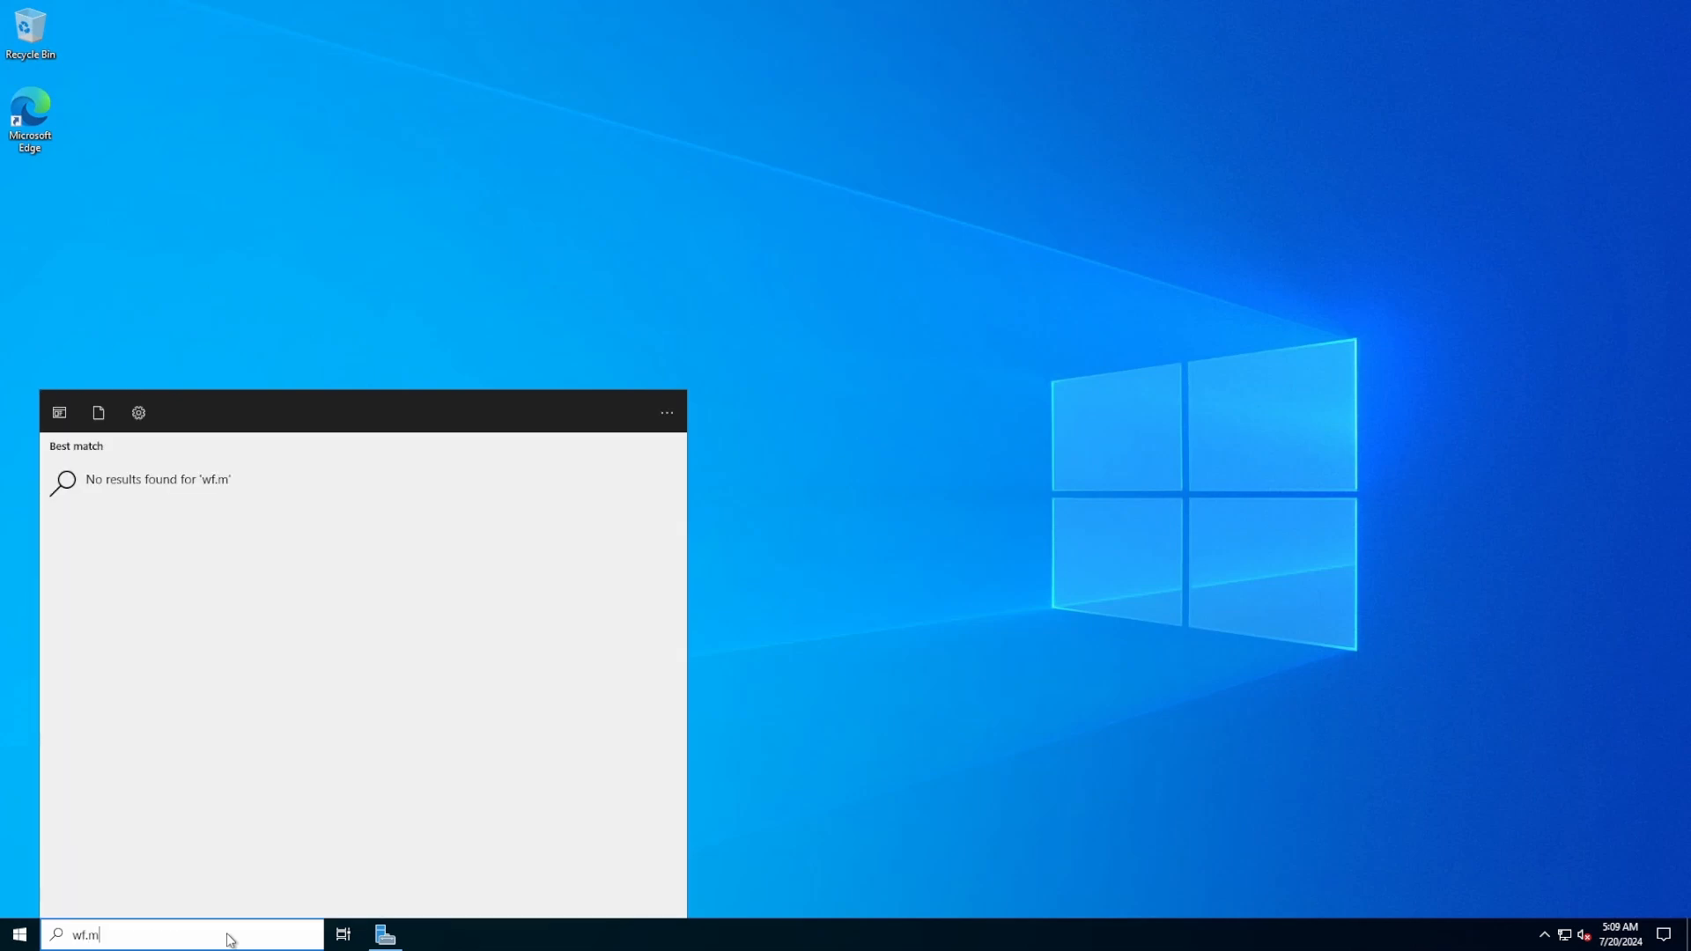
type("sc")
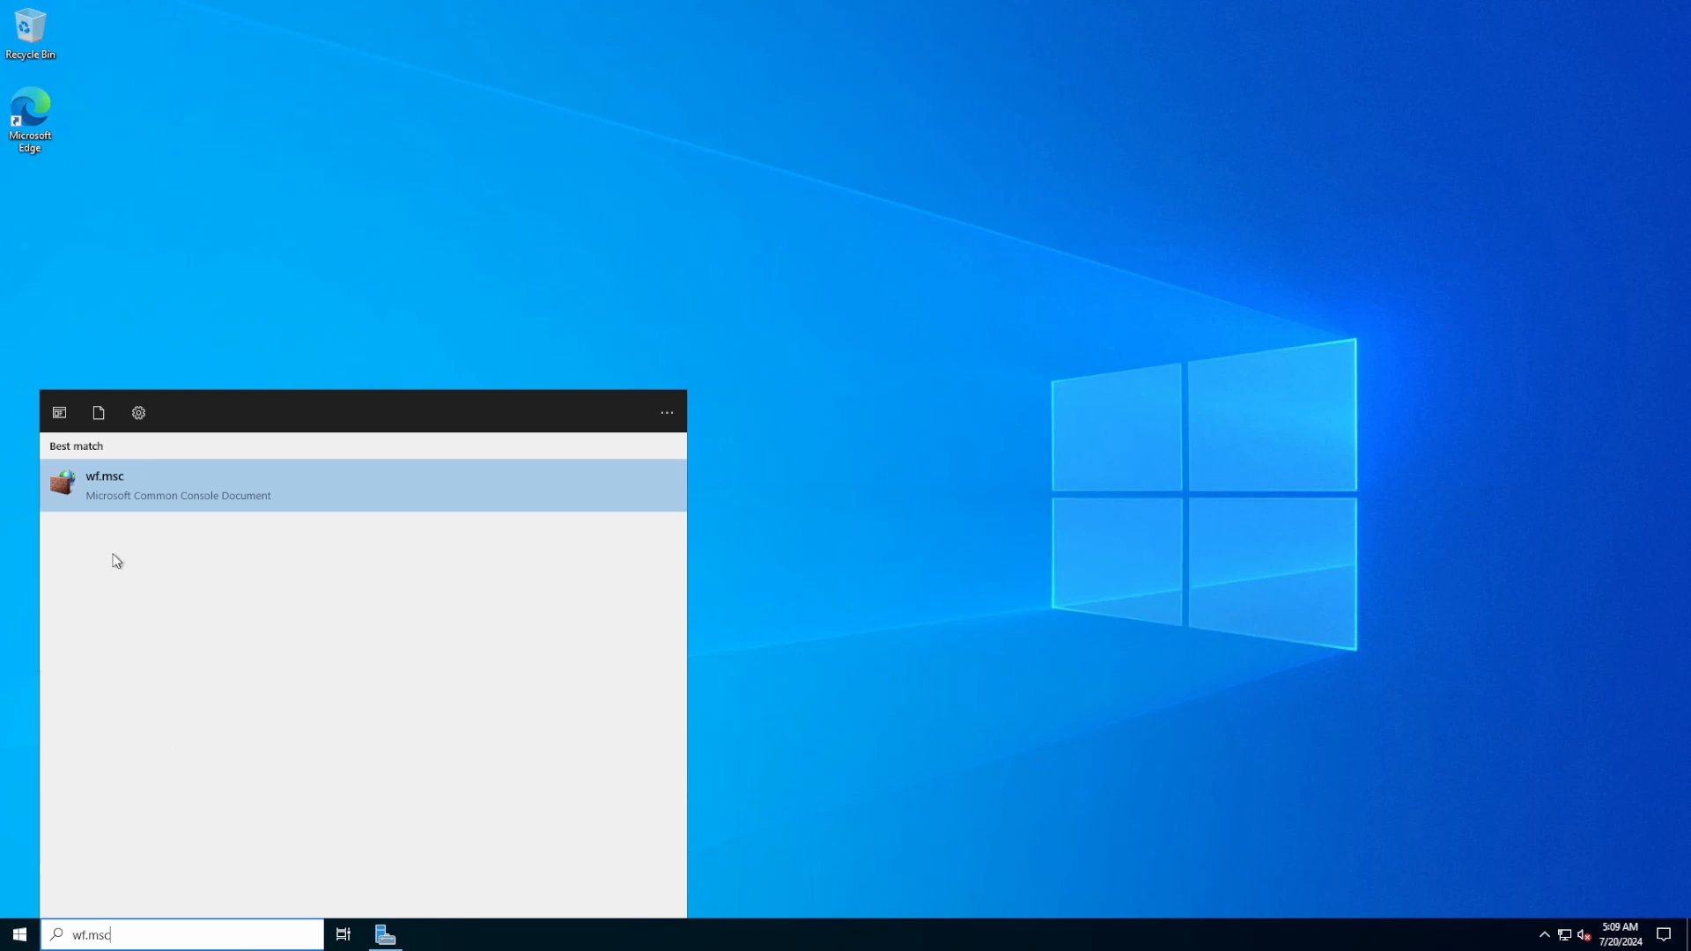
left_click(154, 501)
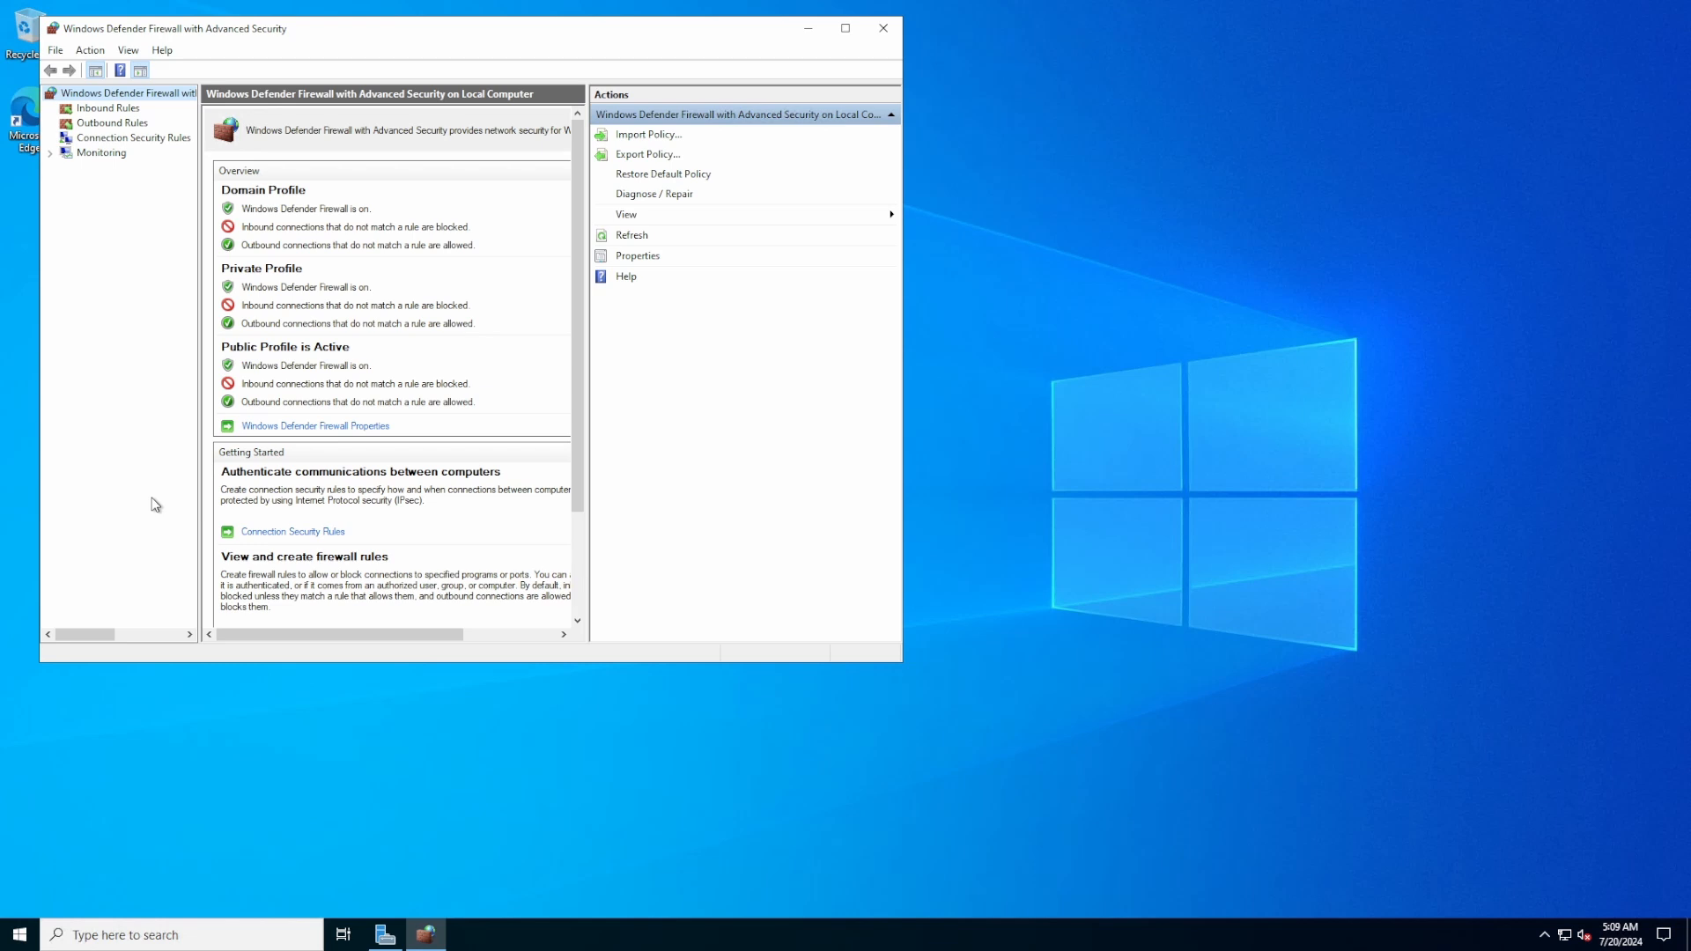
List the inbound rules in a maximized console, sorted by protocol with a wider Name column
left_click(117, 110)
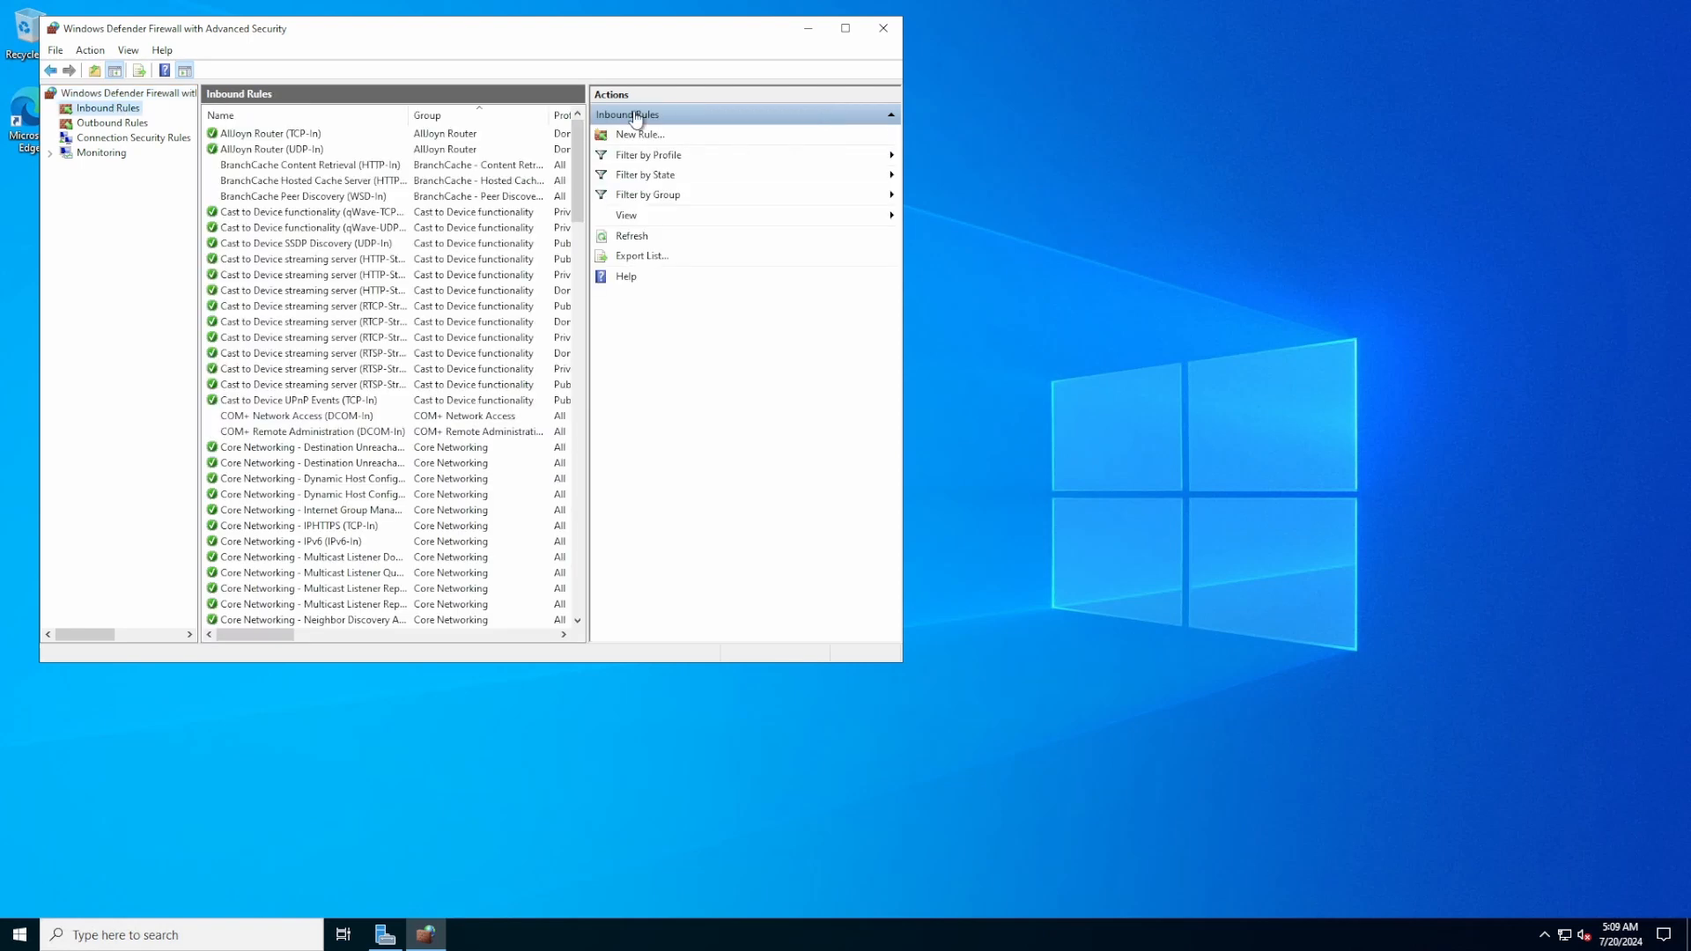
left_click(845, 28)
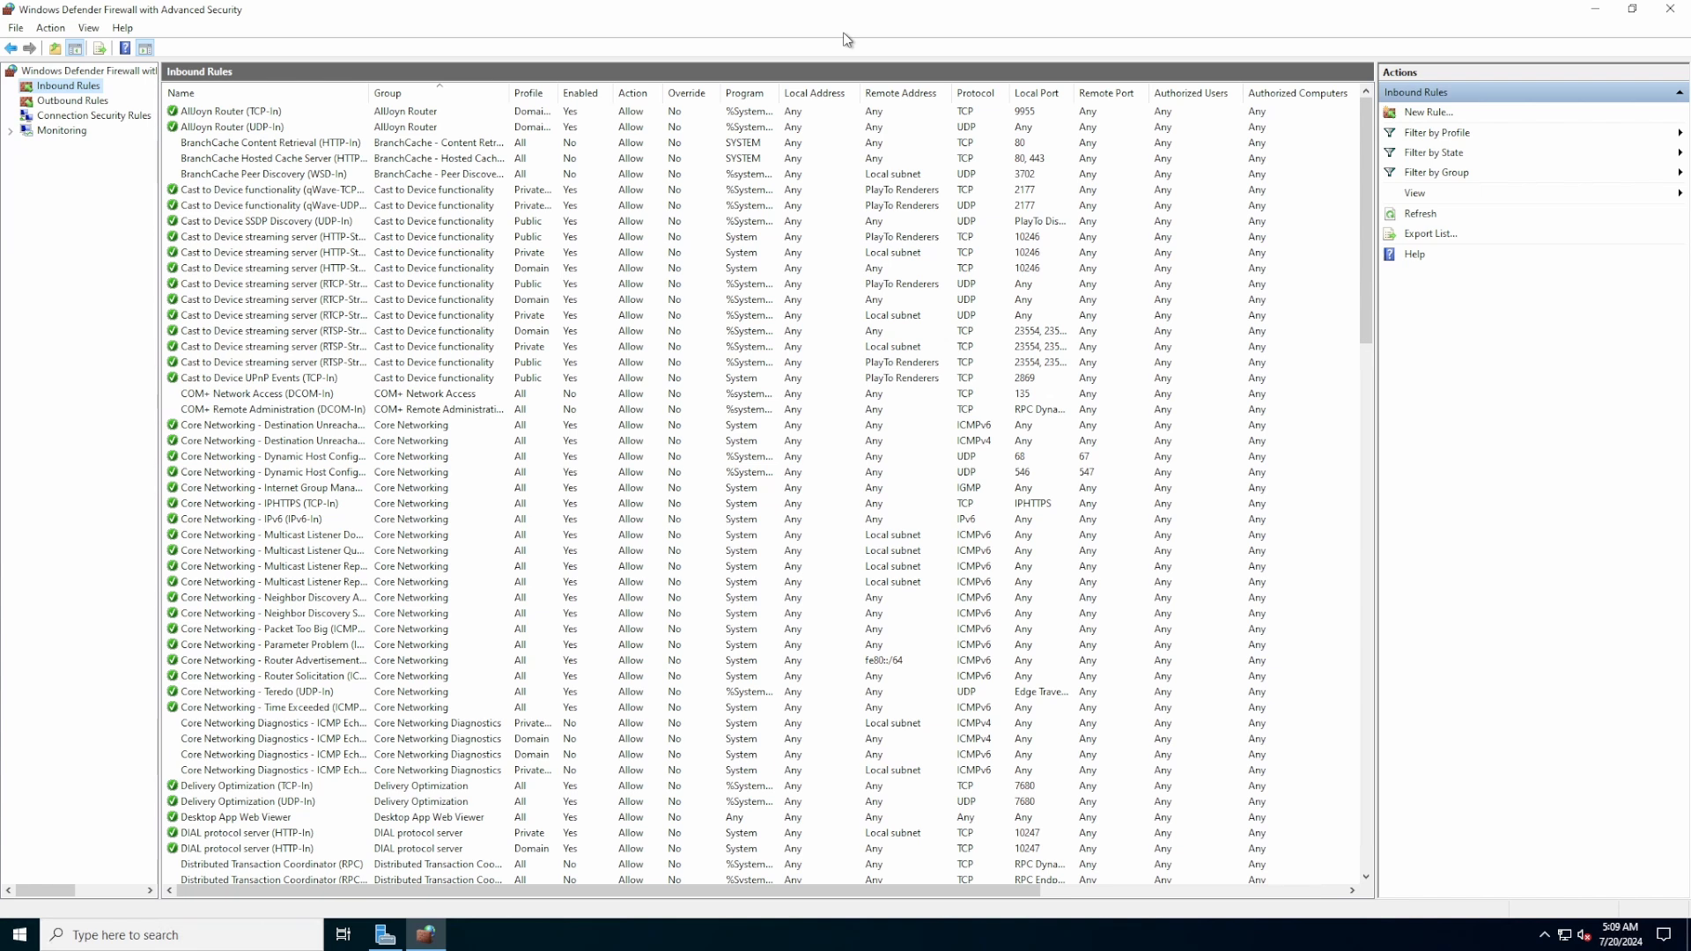
left_click(976, 93)
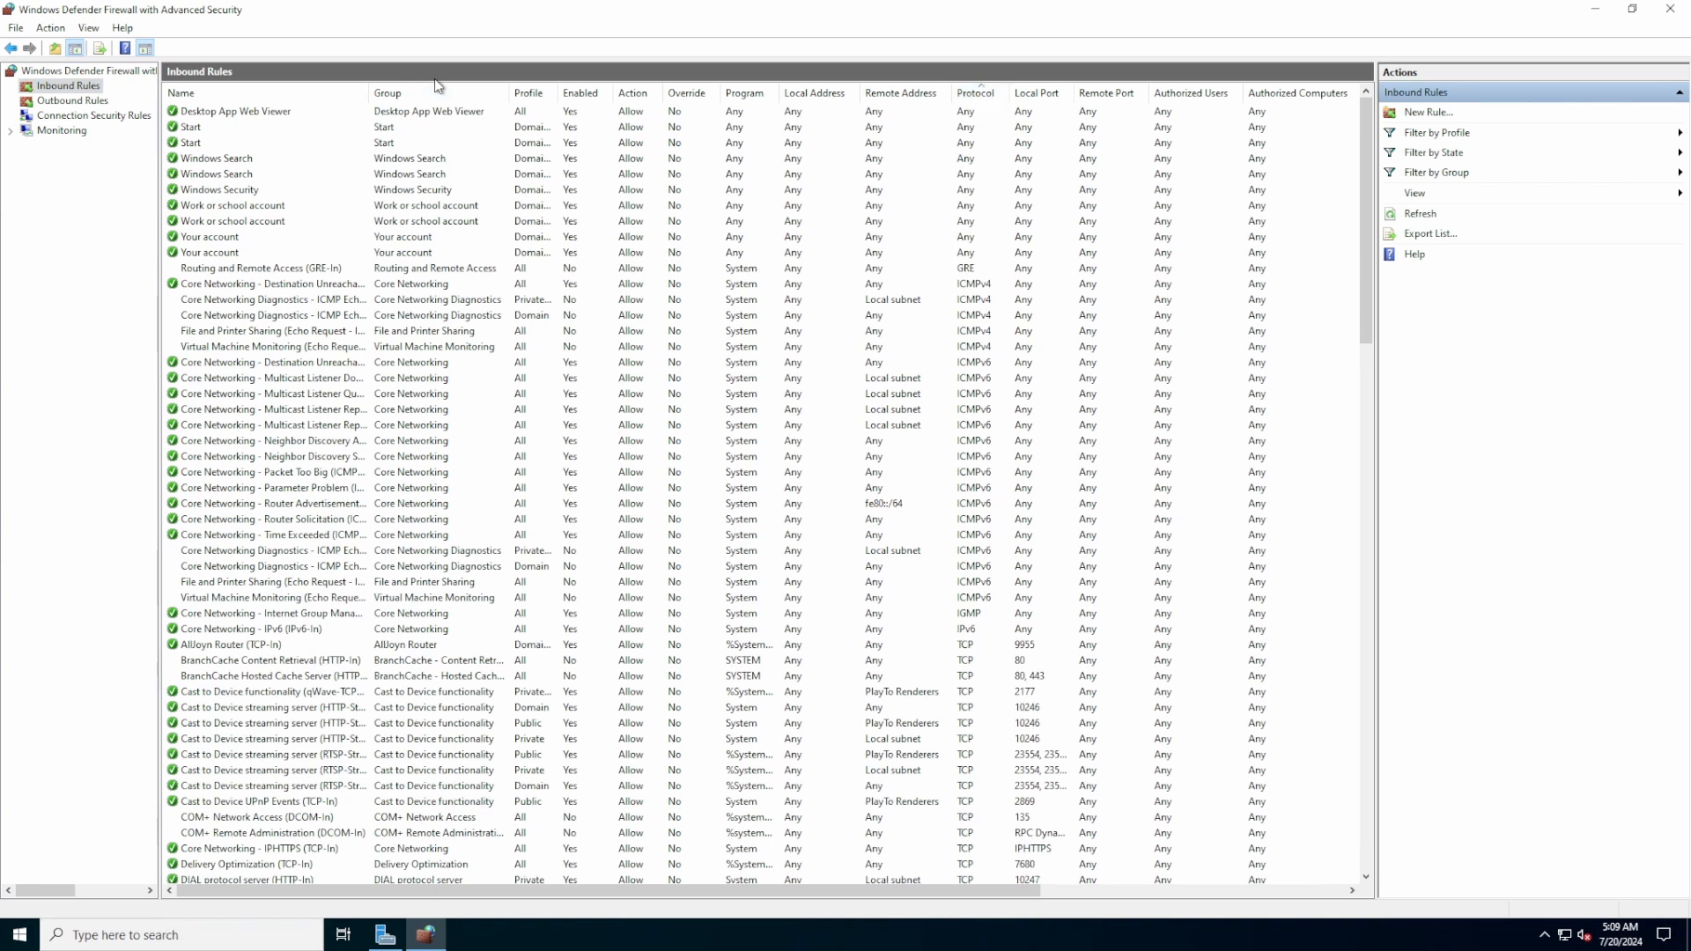
left_click_drag(368, 92, 485, 112)
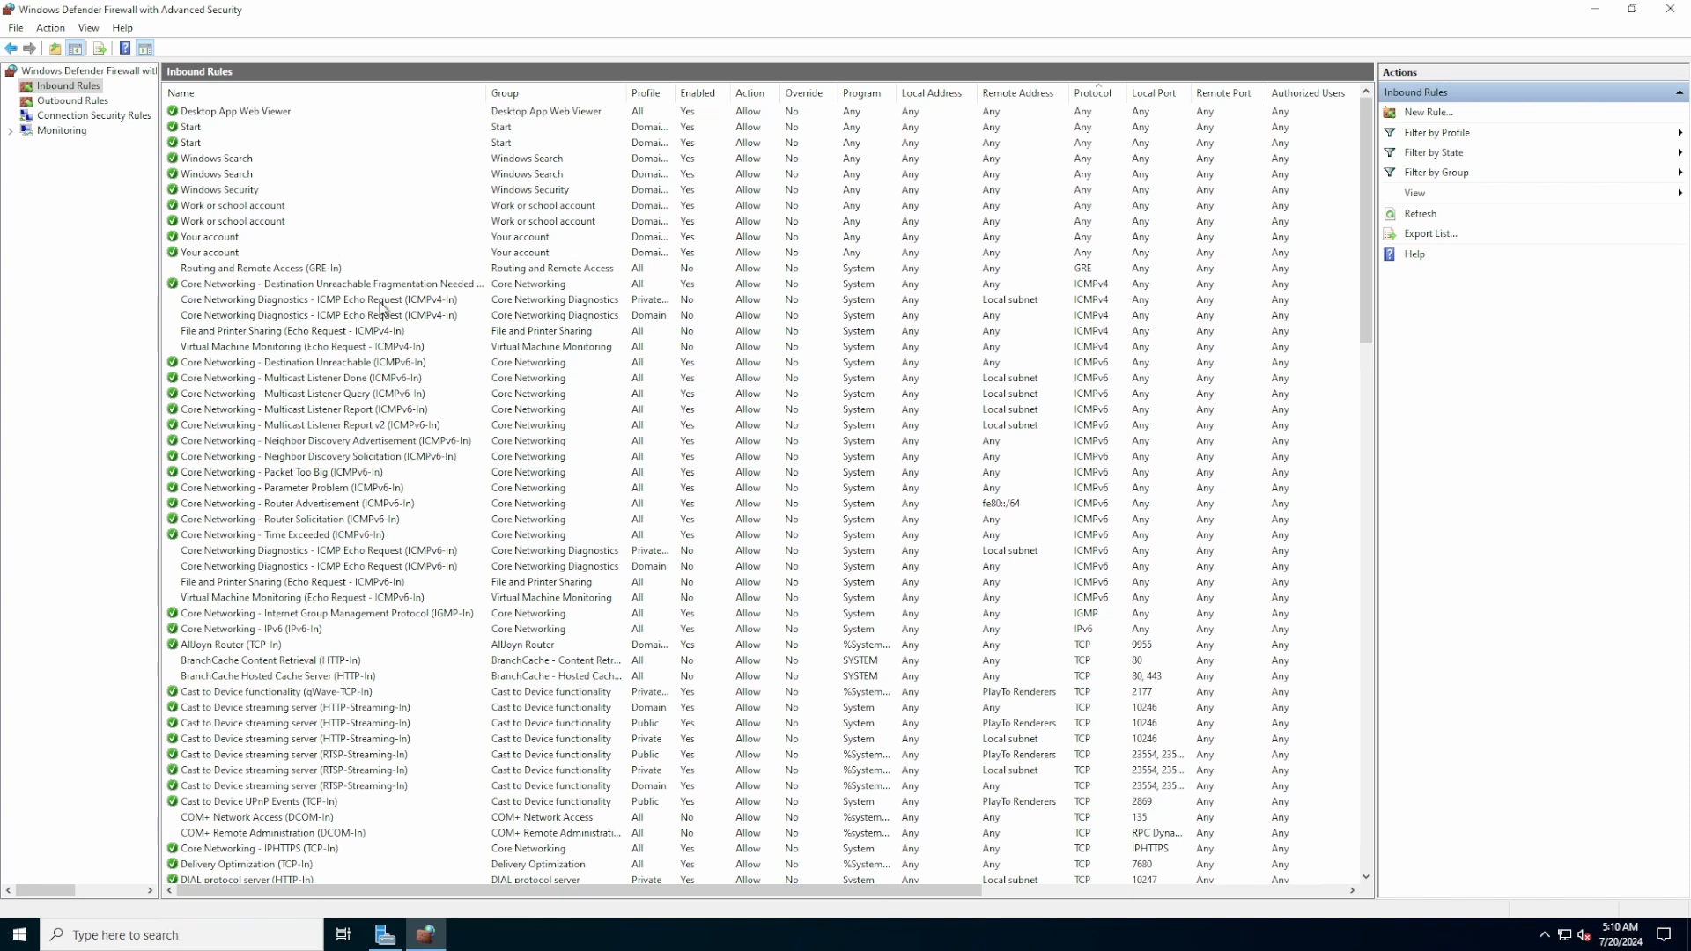
Enable the Private and Domain Core Networking Diagnostics ICMP Echo Request (ICMPv4-In) rules
left_click(387, 302)
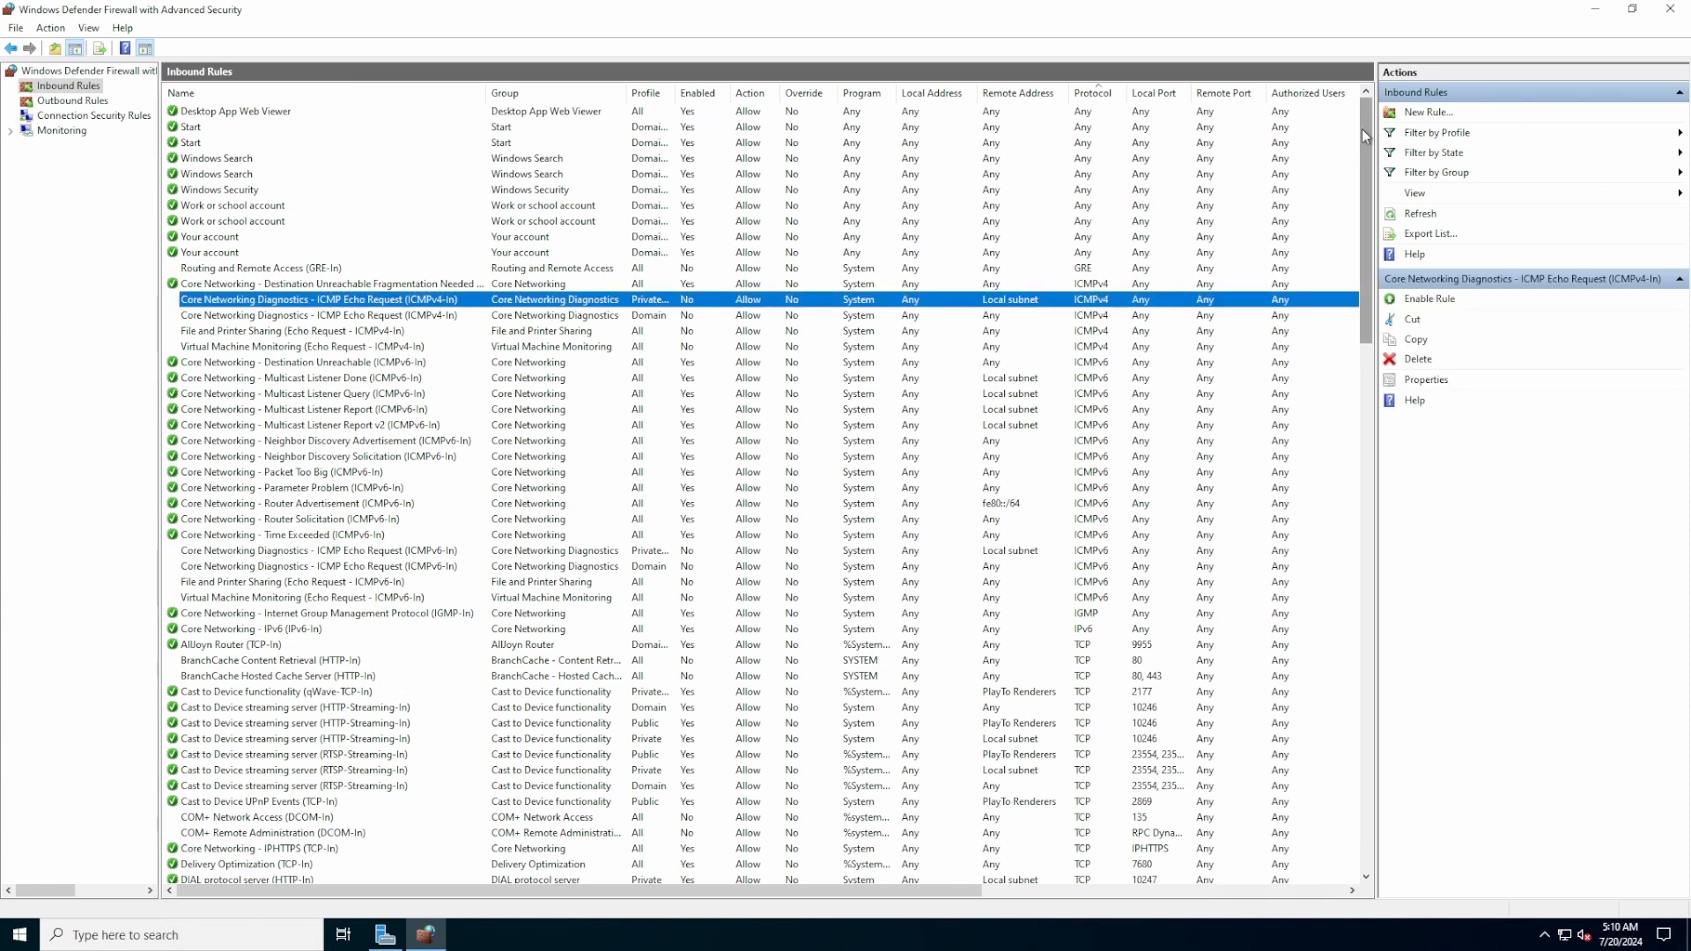
left_click(1427, 299)
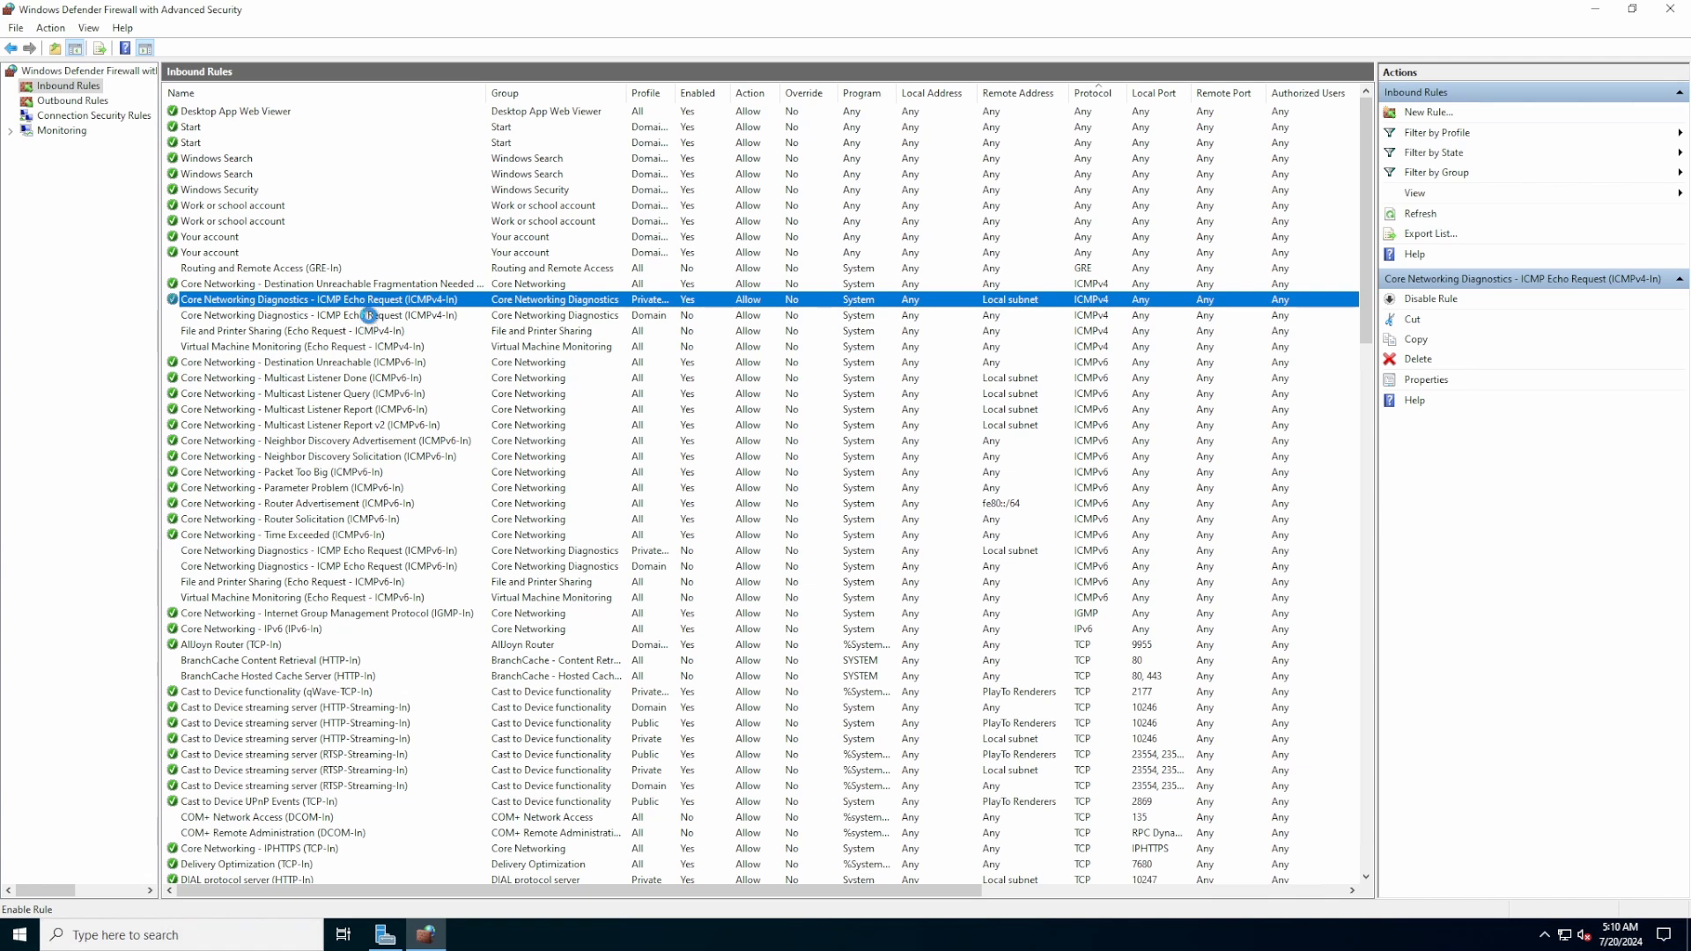
left_click(368, 315)
left_click(1433, 299)
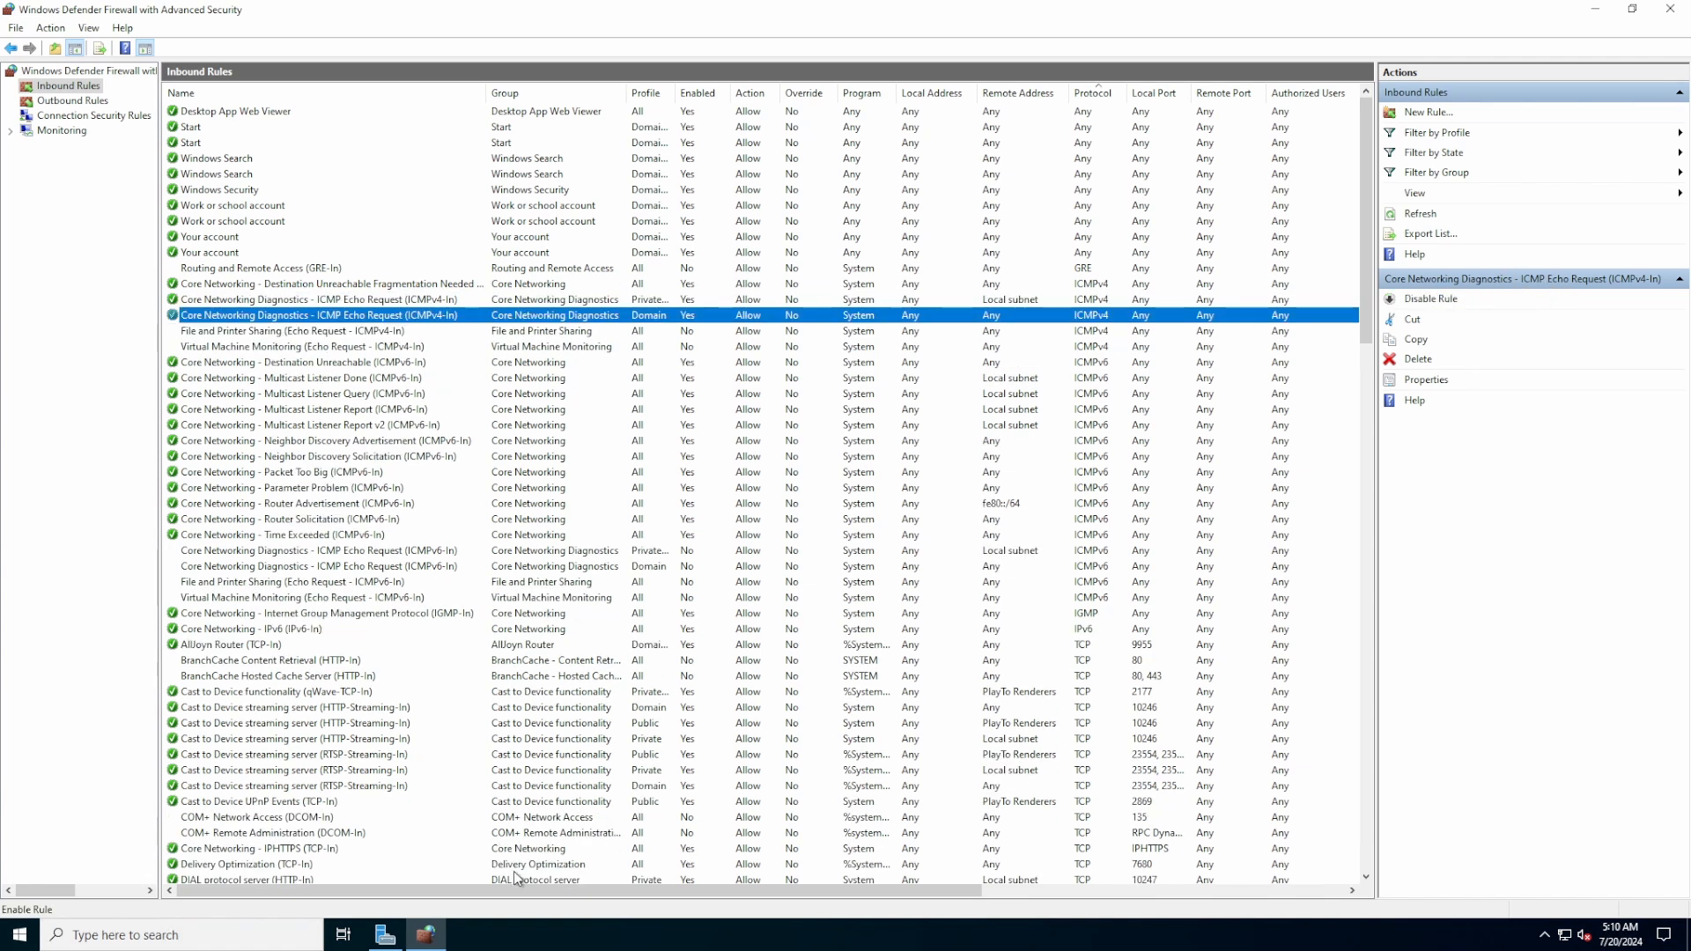
mouse_move(1463, 6)
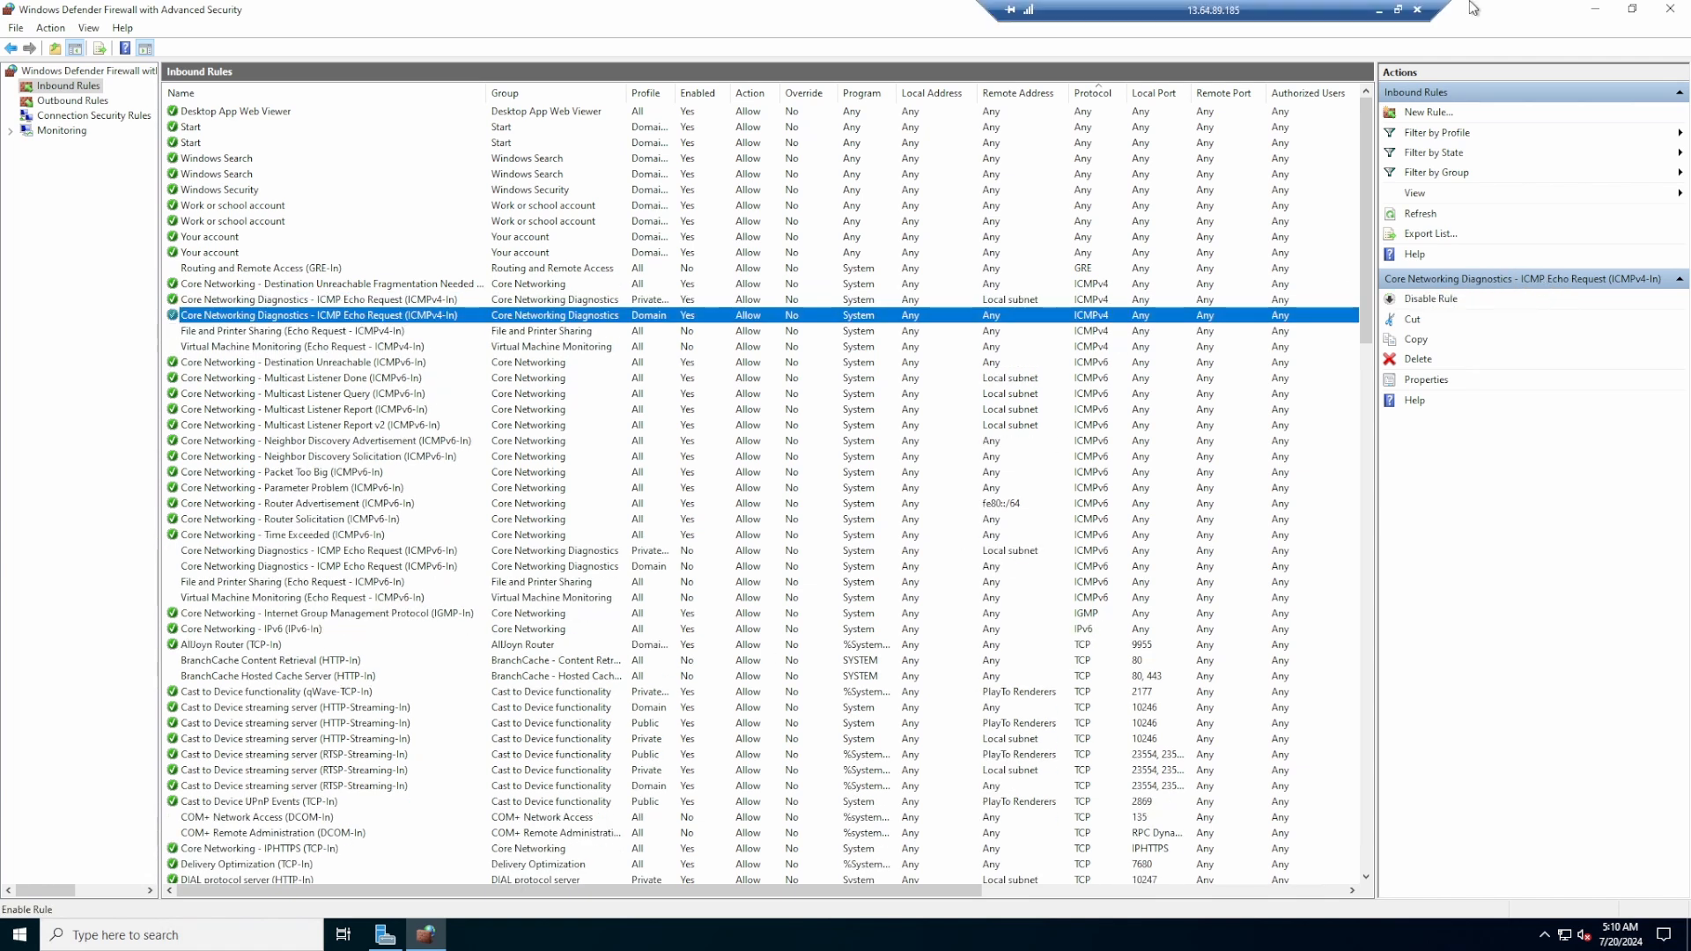
left_click(1398, 10)
Confirm the ping to 10.0.0.4 now gets replies, then close DomCon's firewall console
left_click(1209, 605)
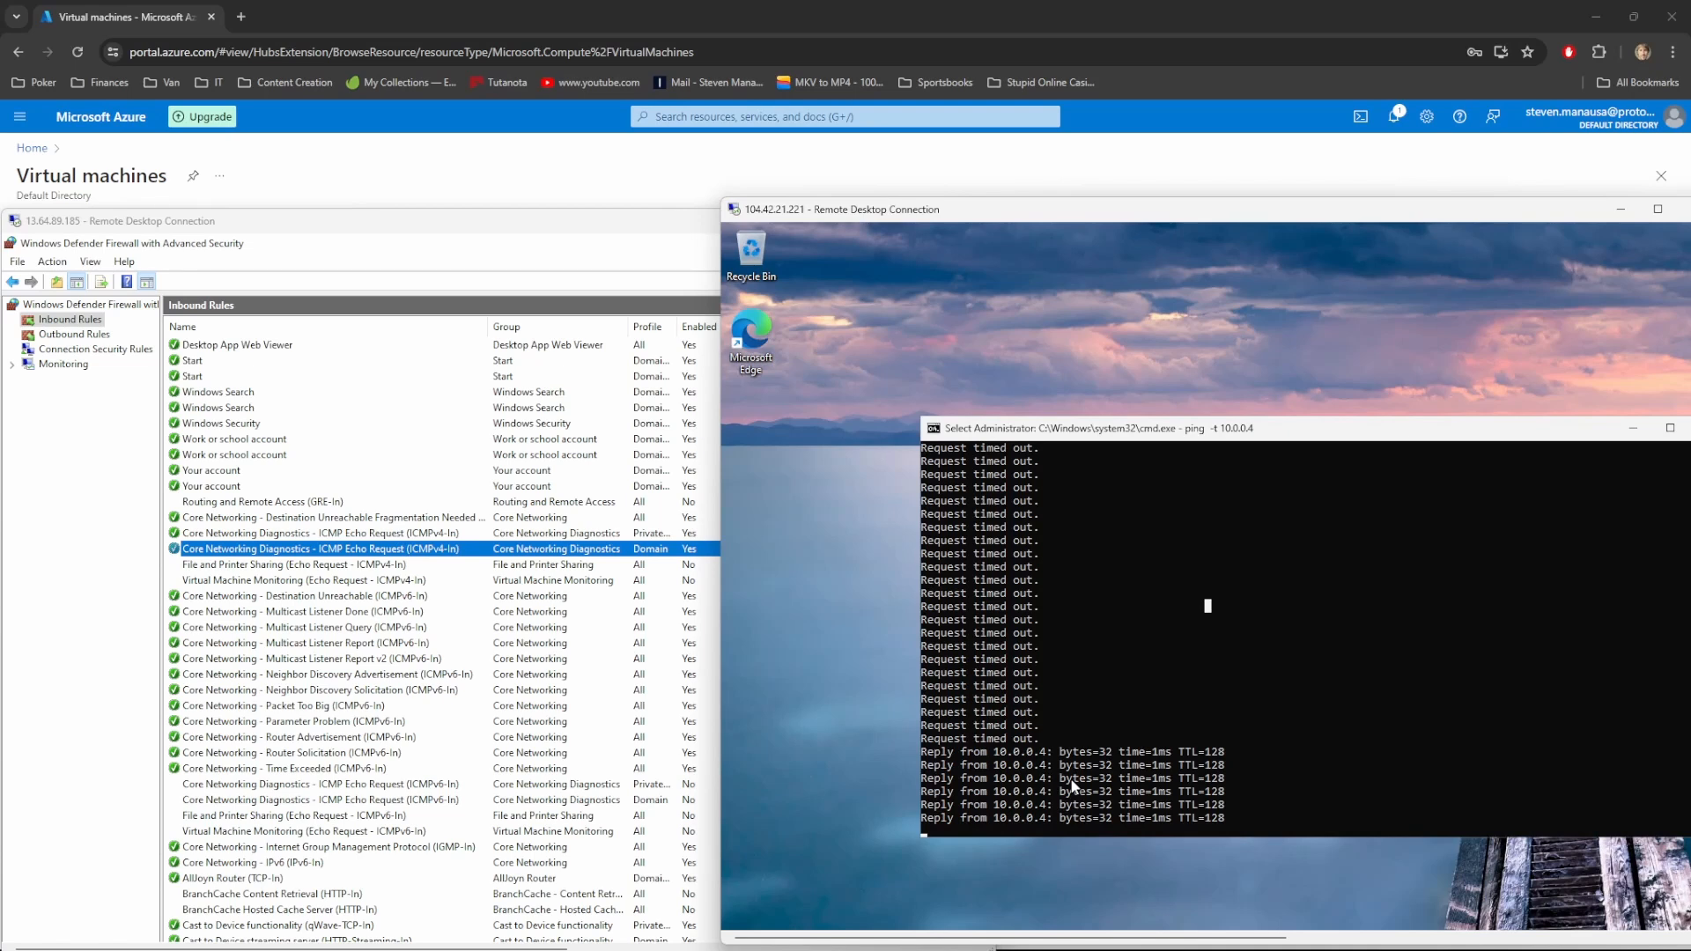
left_click(606, 227)
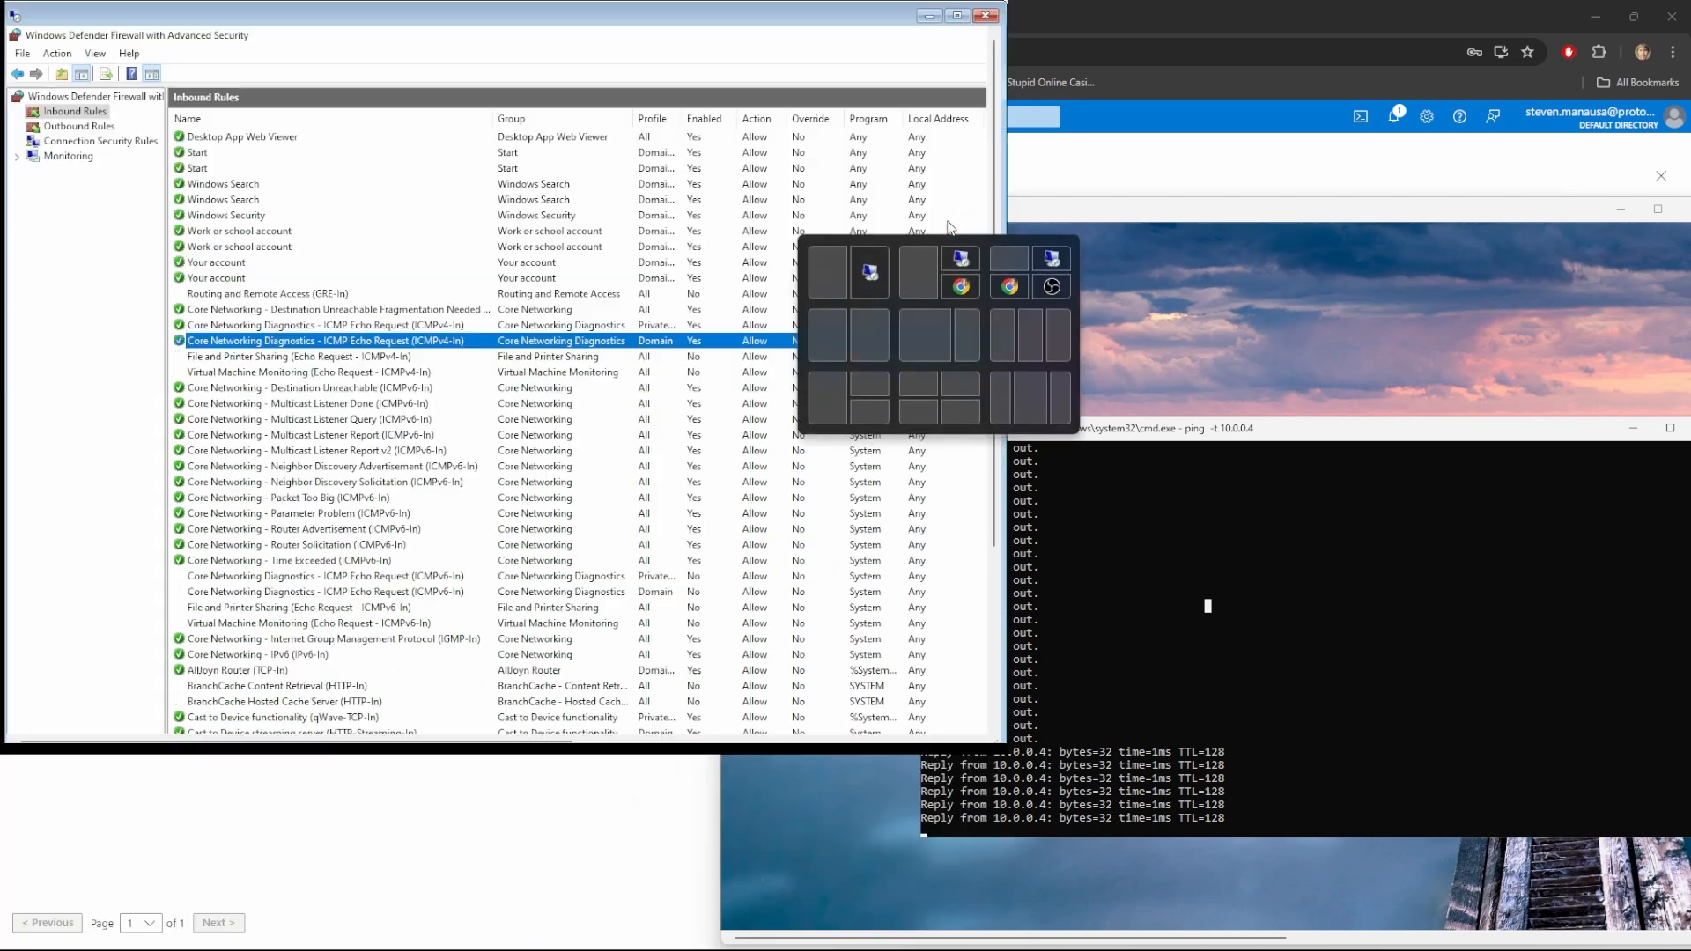
left_click(950, 225)
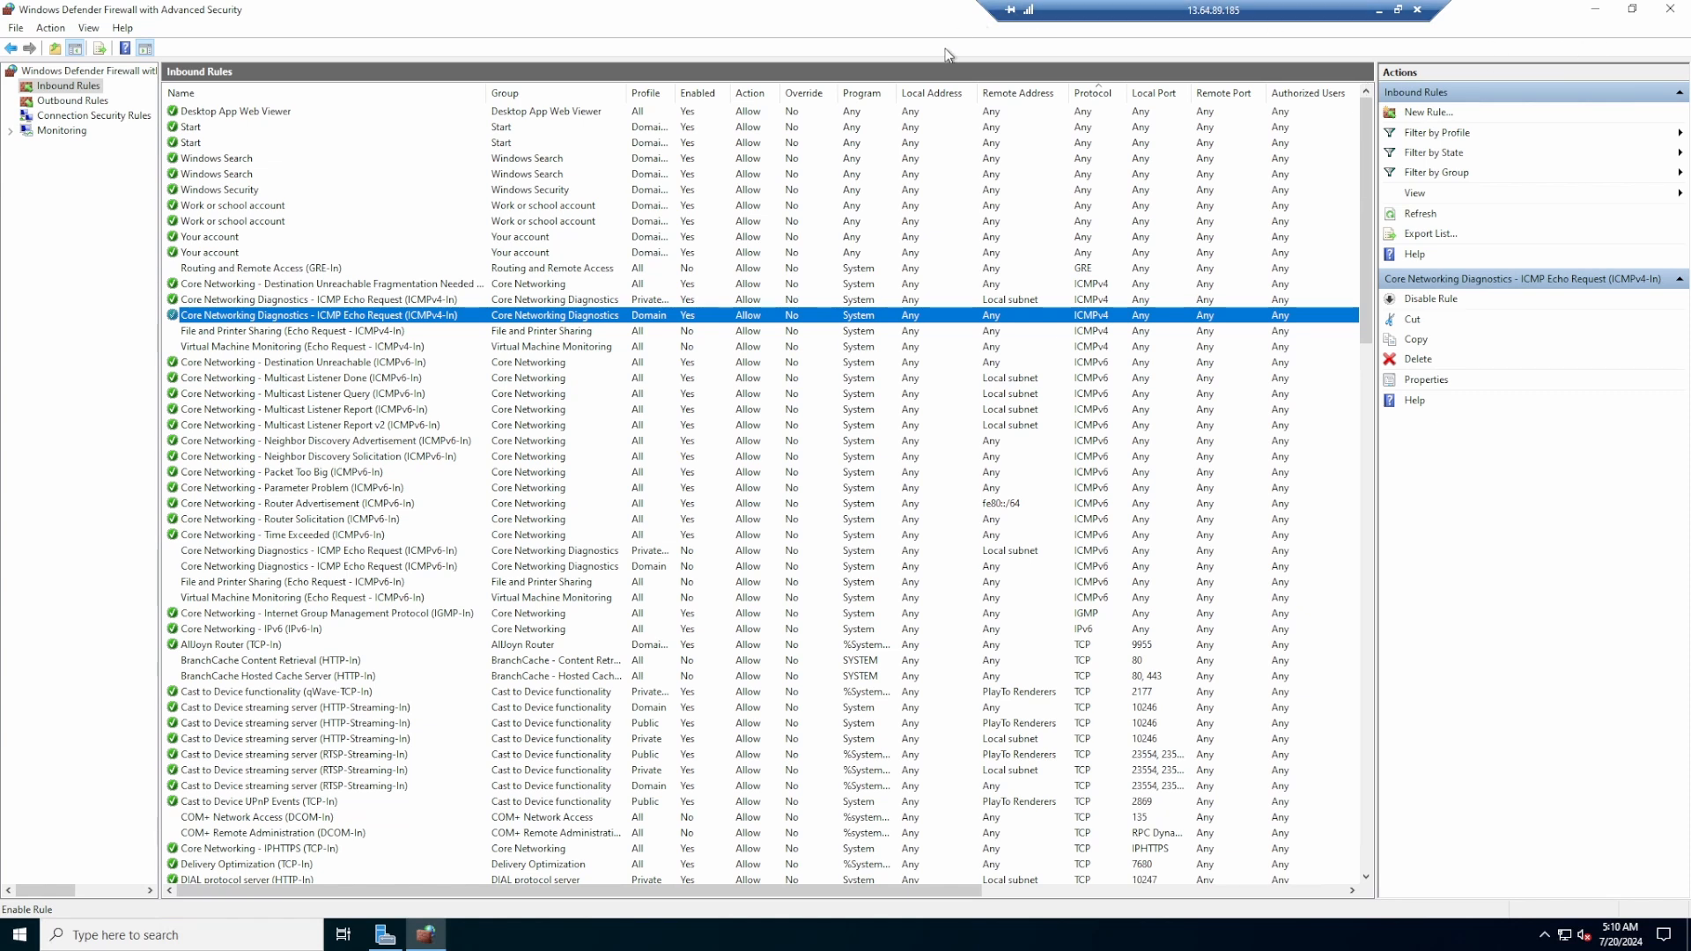
double_click(961, 15)
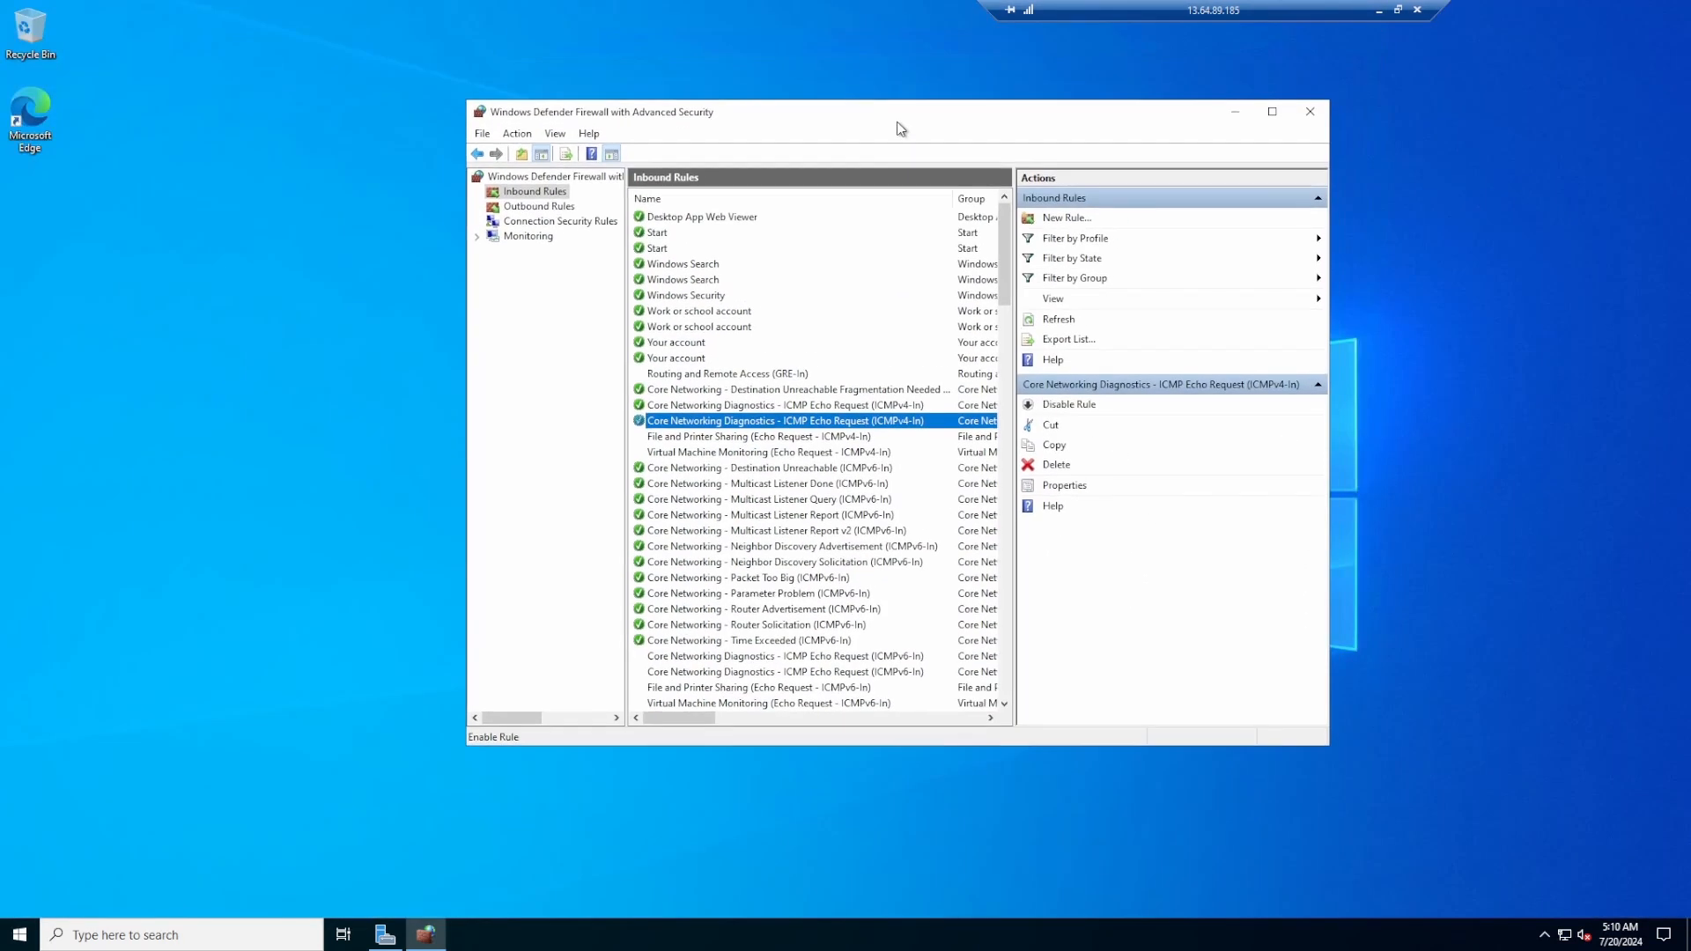
left_click(1306, 116)
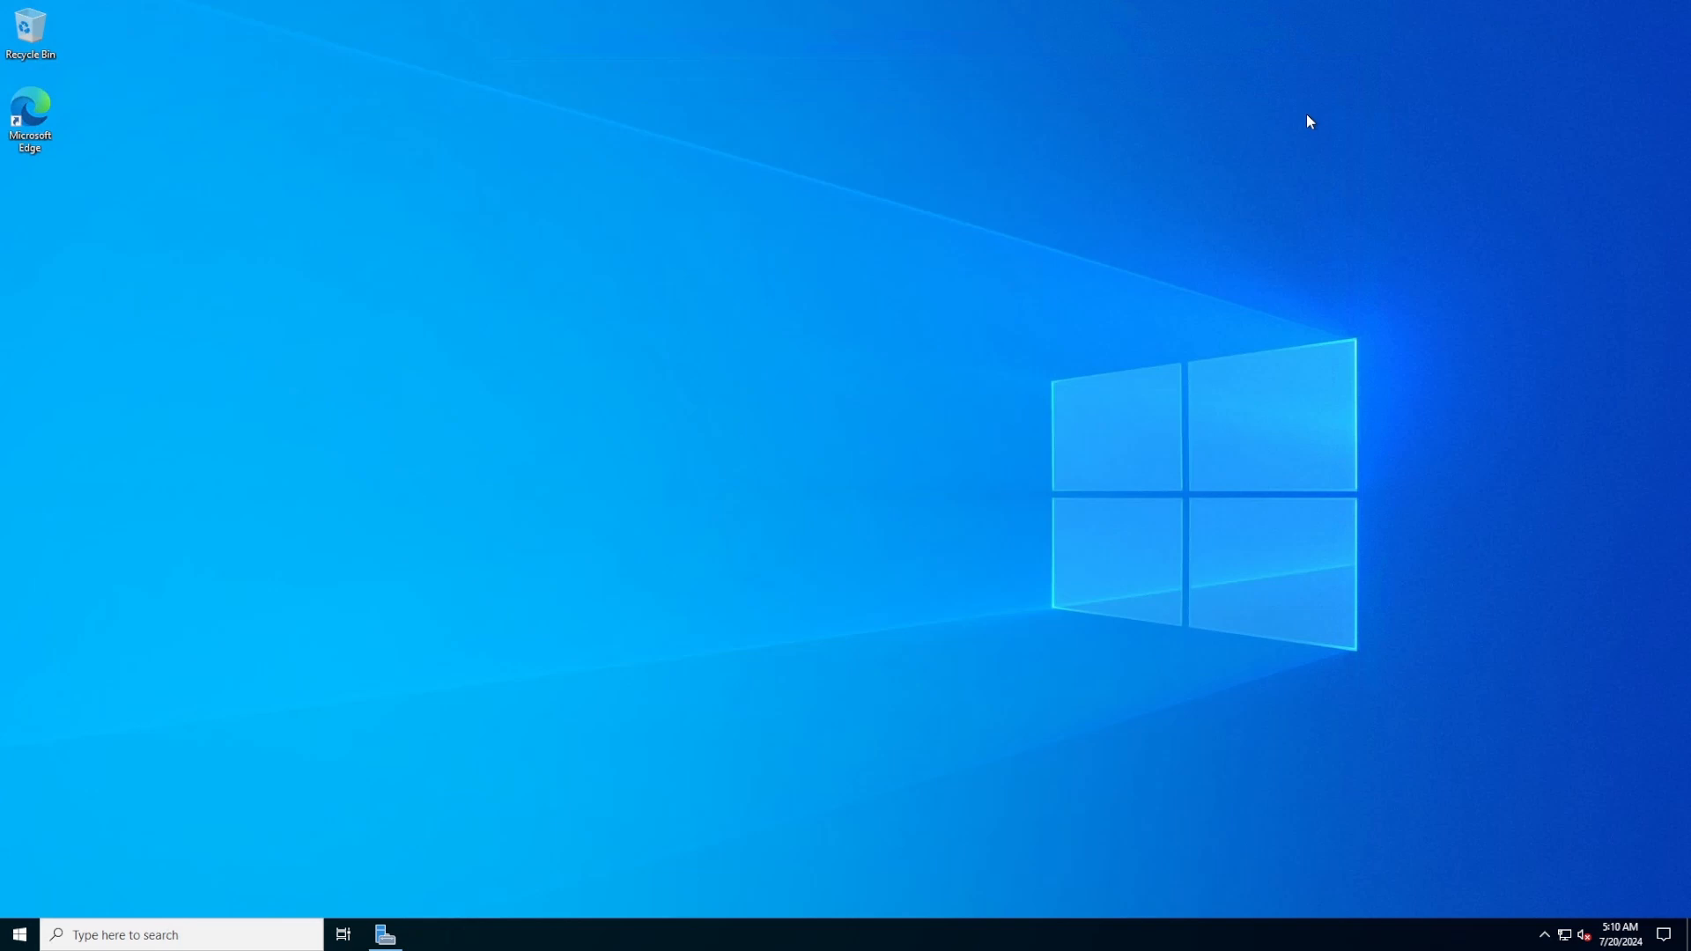
Start Add Roles and Features with role-based installation targeting this server
left_click(387, 935)
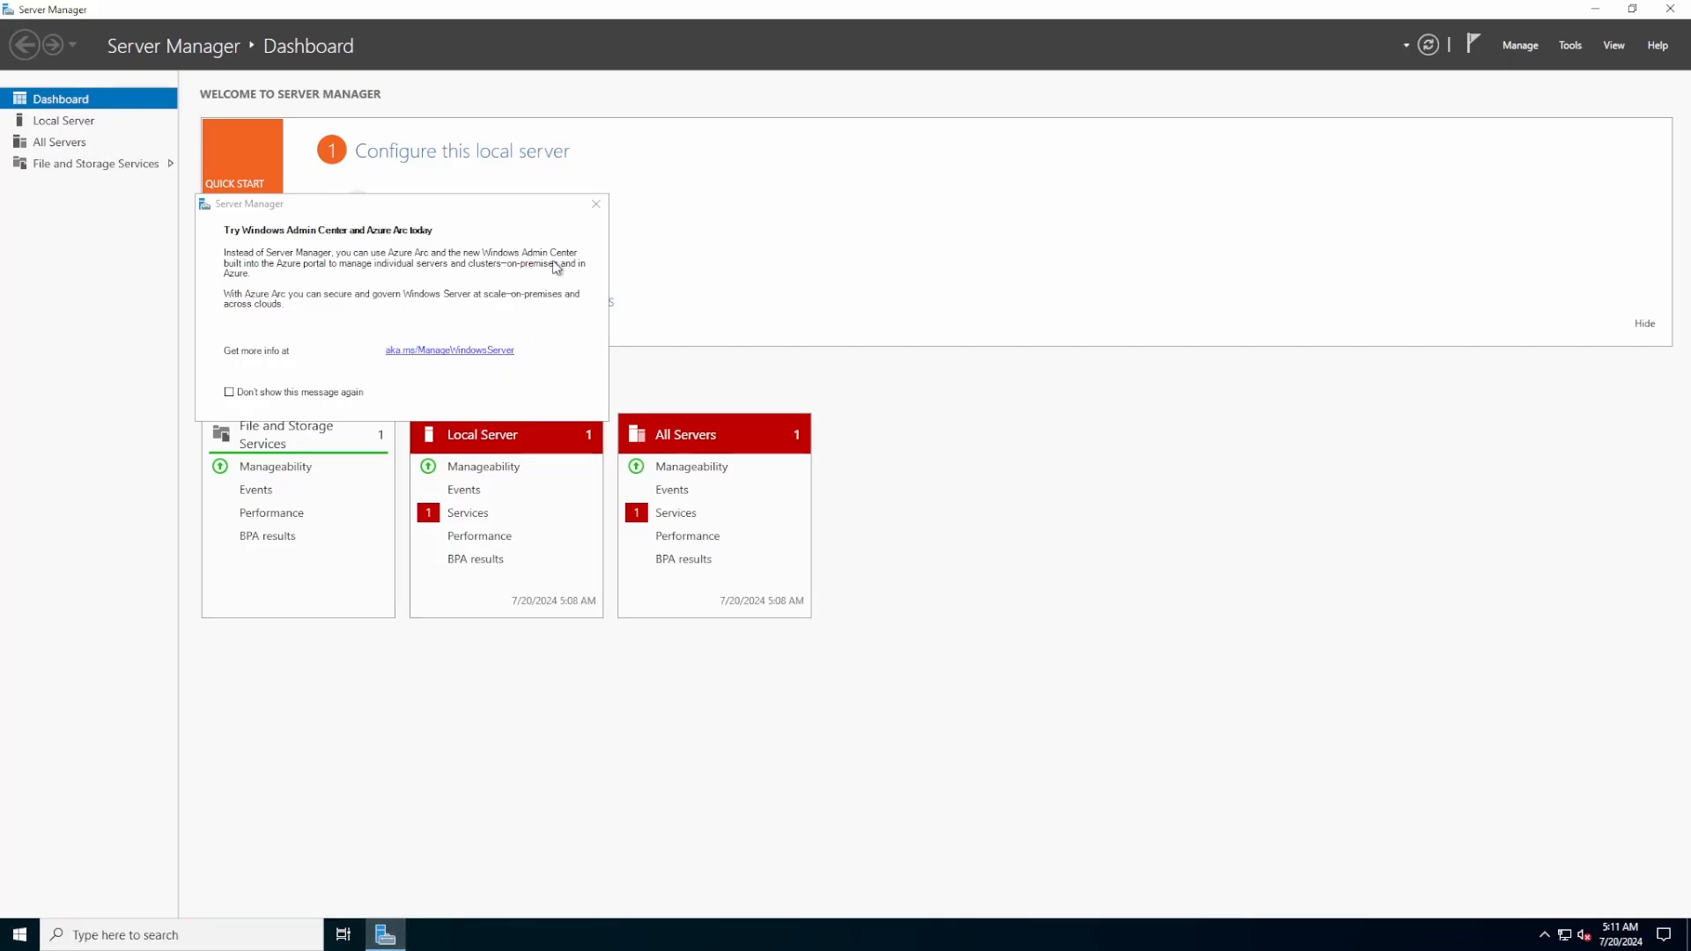
left_click(596, 205)
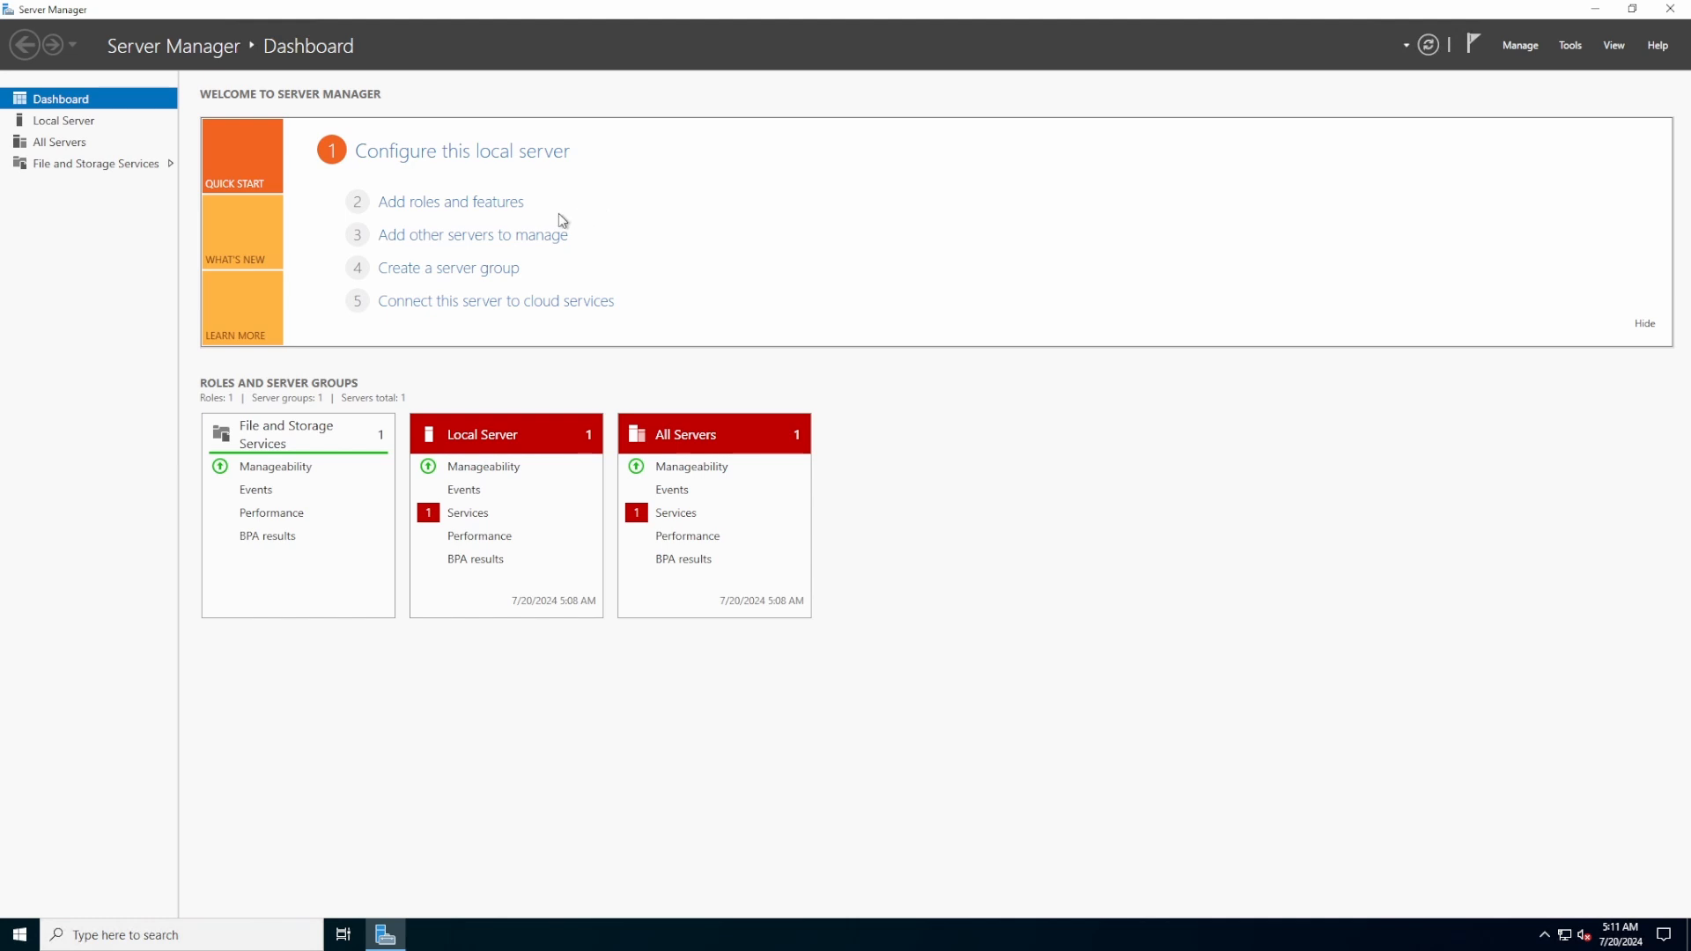
left_click(427, 203)
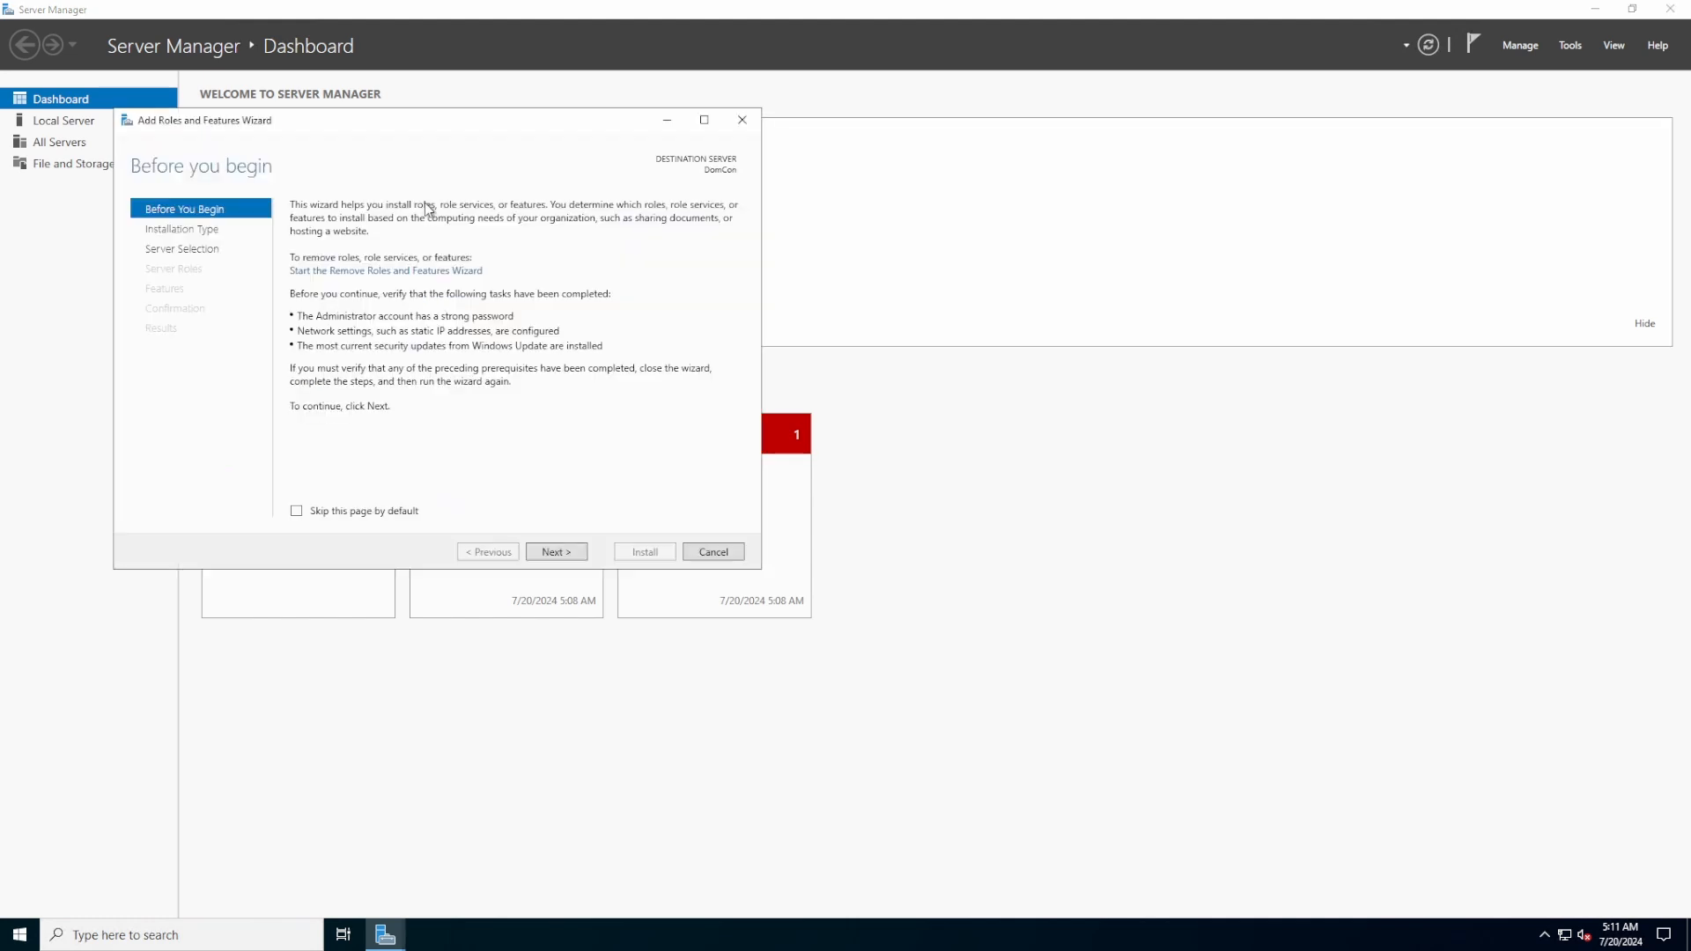
left_click(568, 555)
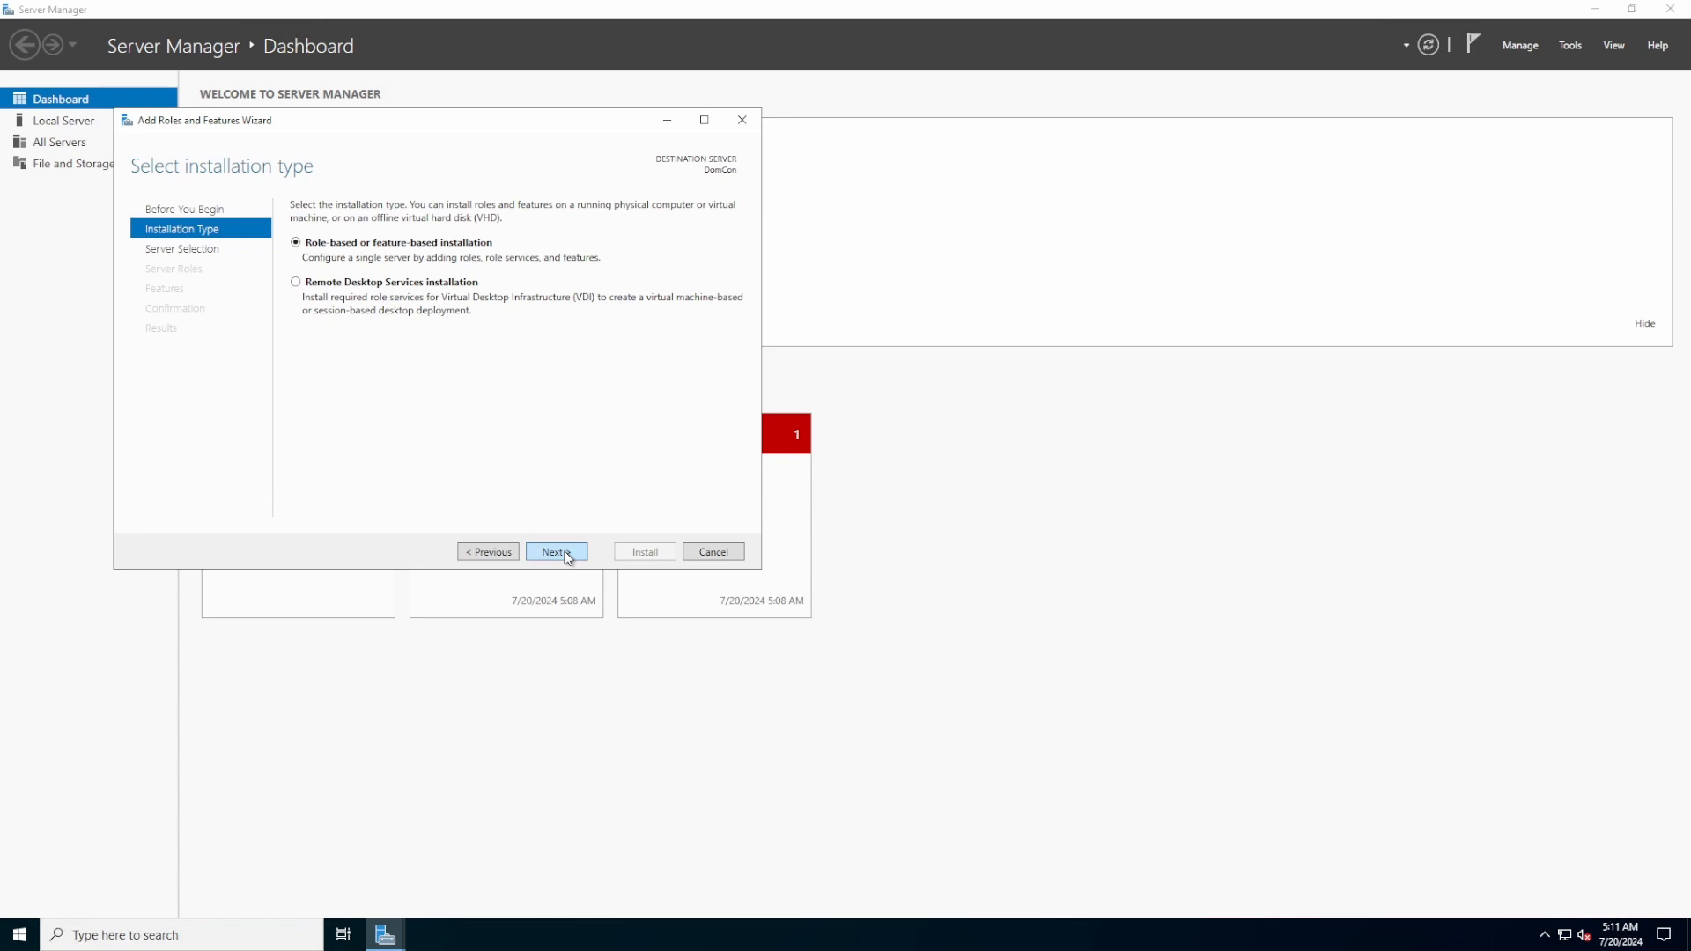
left_click(568, 555)
left_click(568, 555)
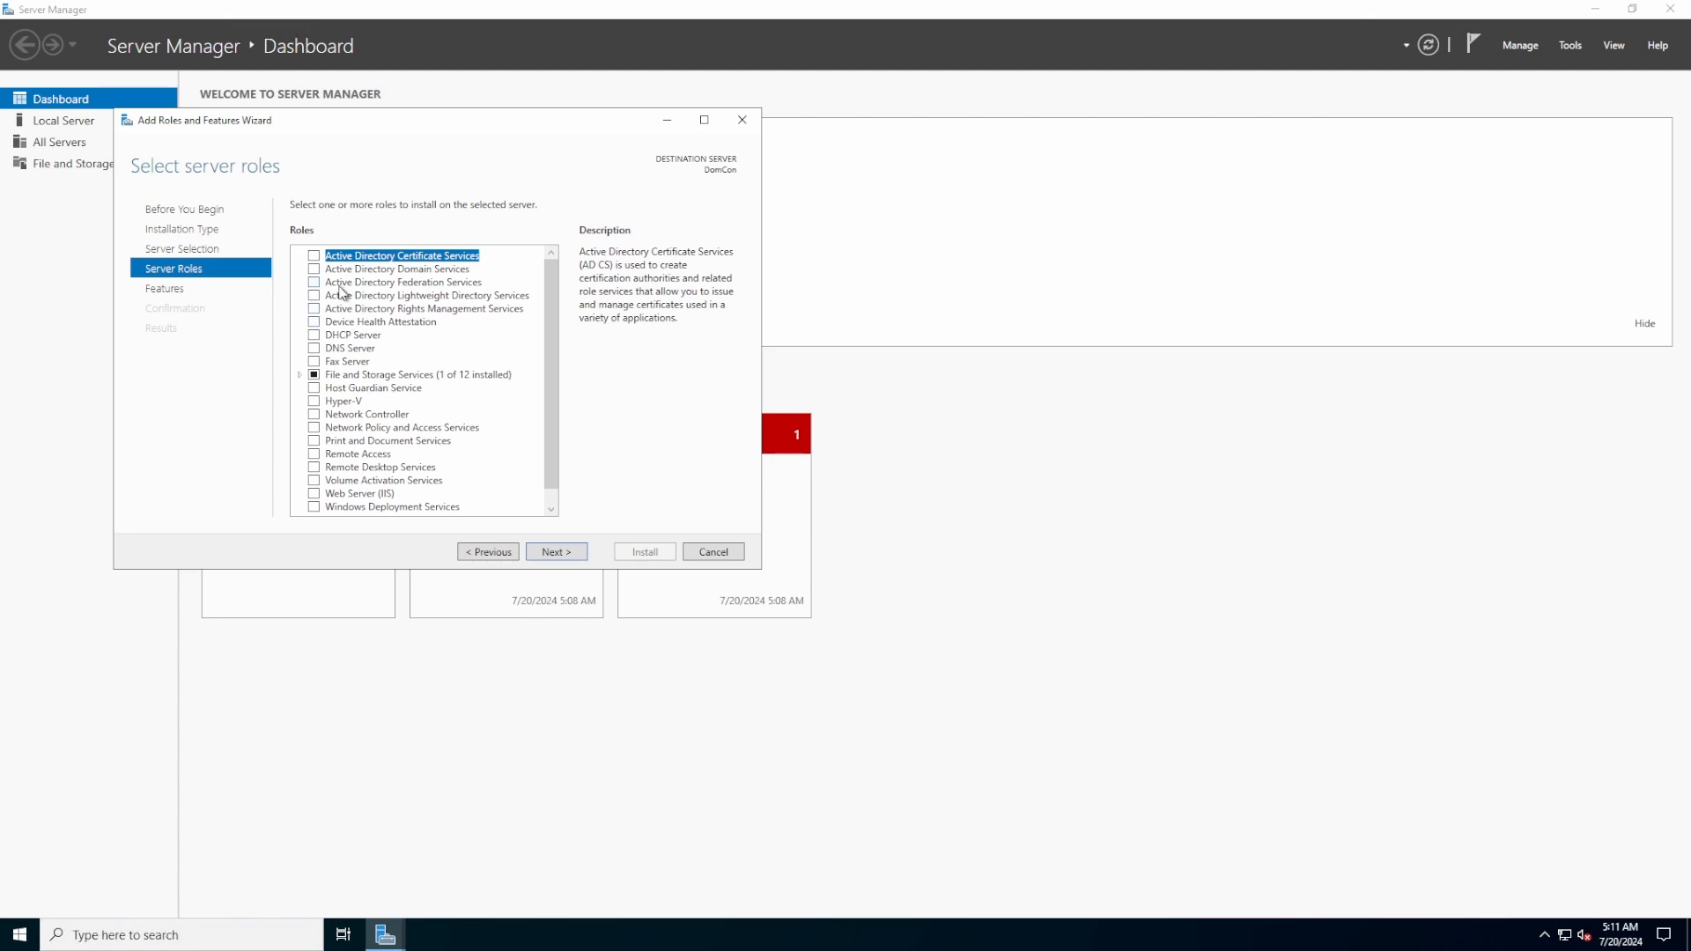
Select Active Directory Domain Services with its management tools and install it
left_click(319, 270)
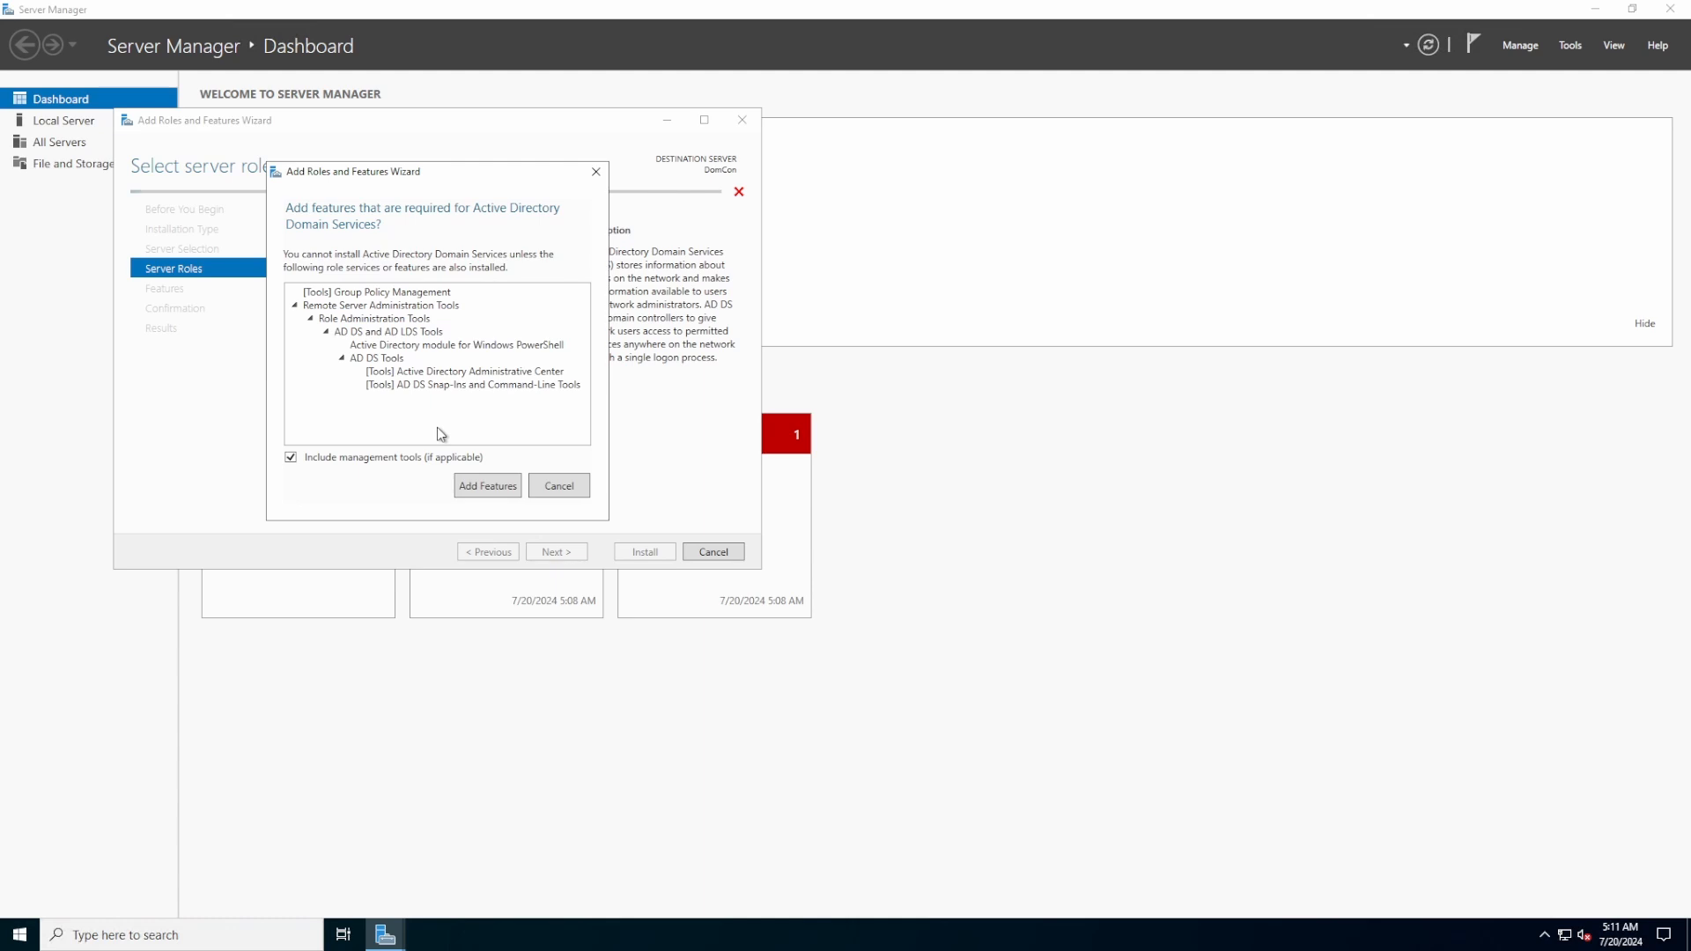
left_click(475, 486)
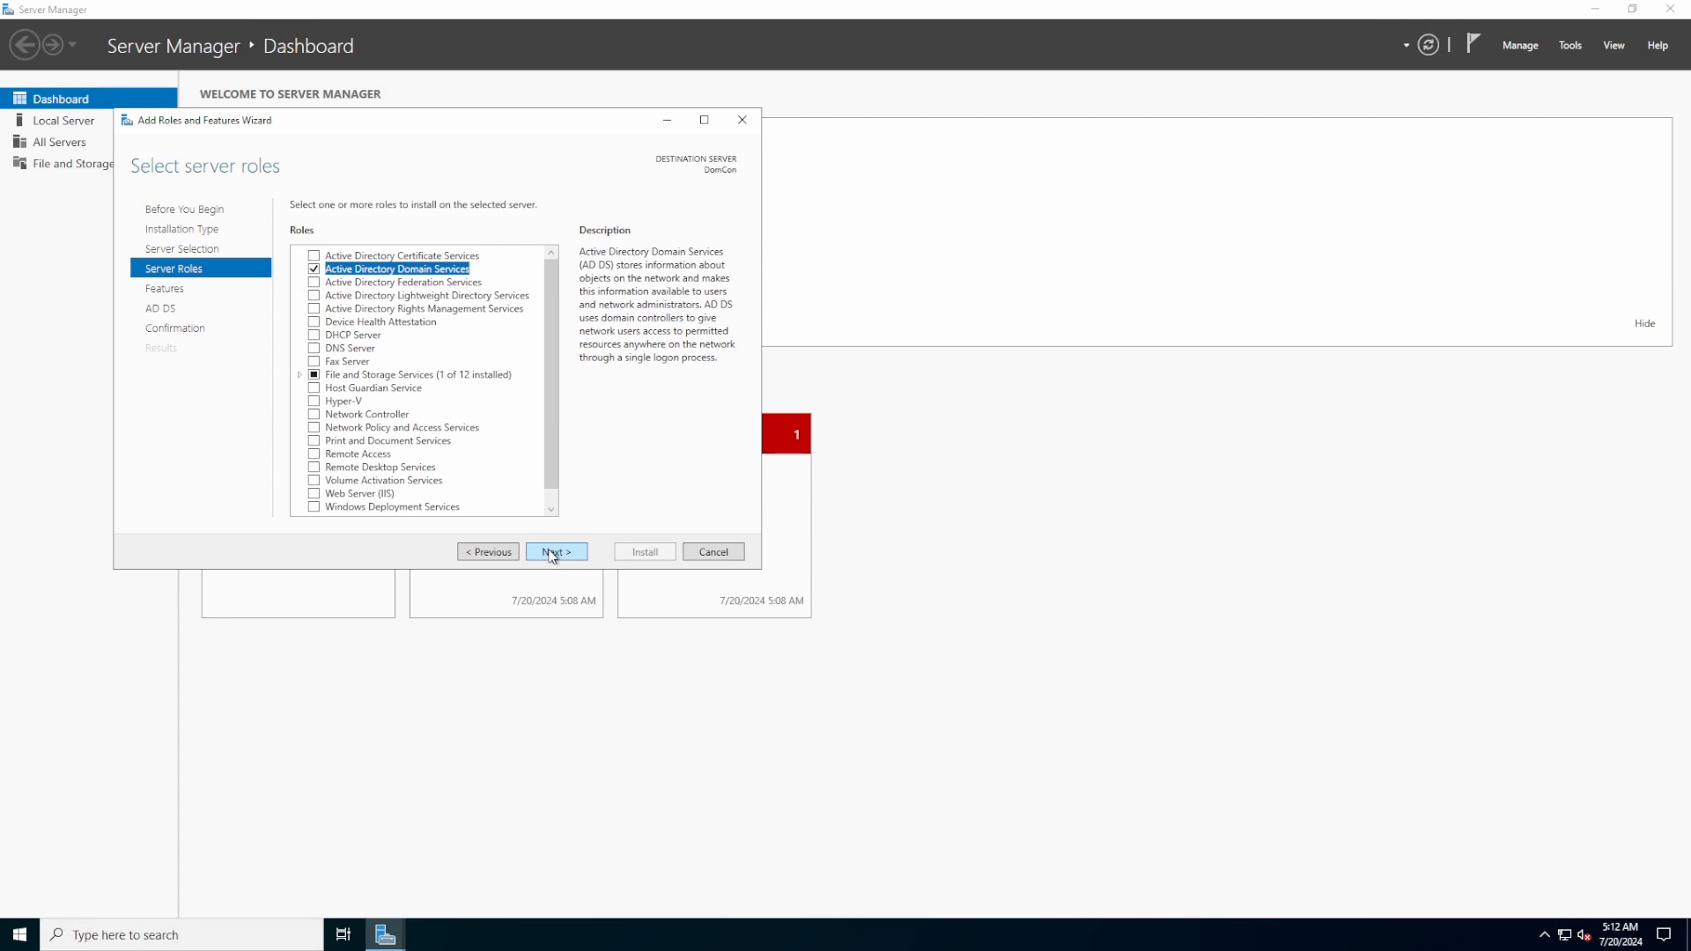
left_click(1631, 9)
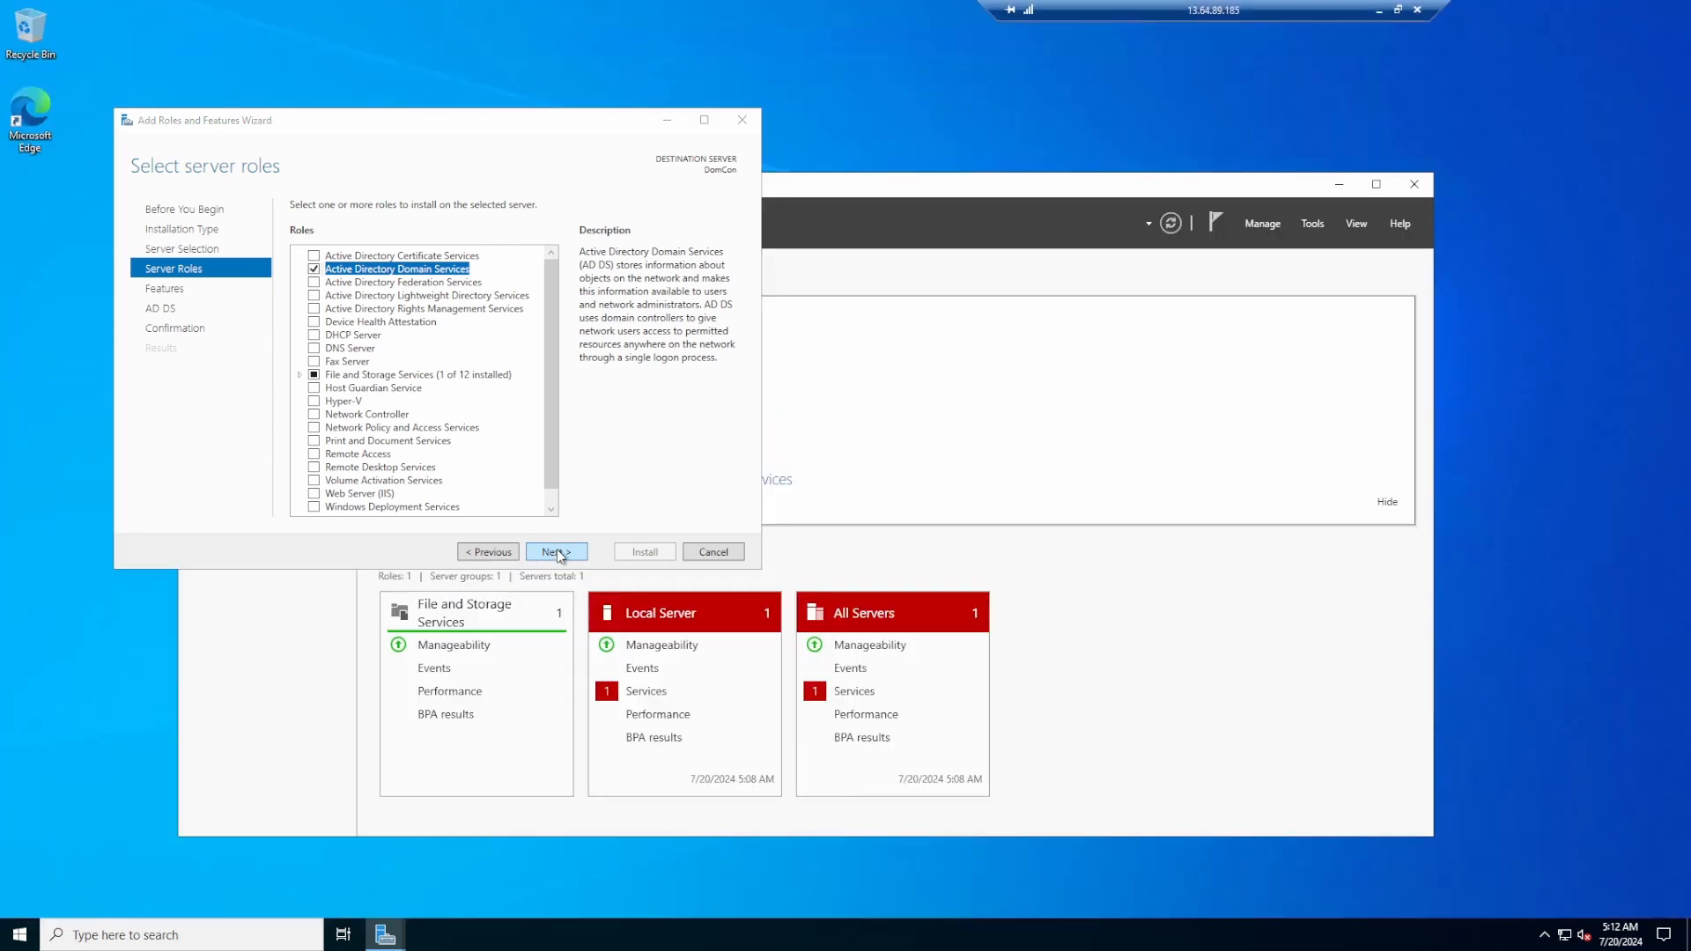
left_click(556, 552)
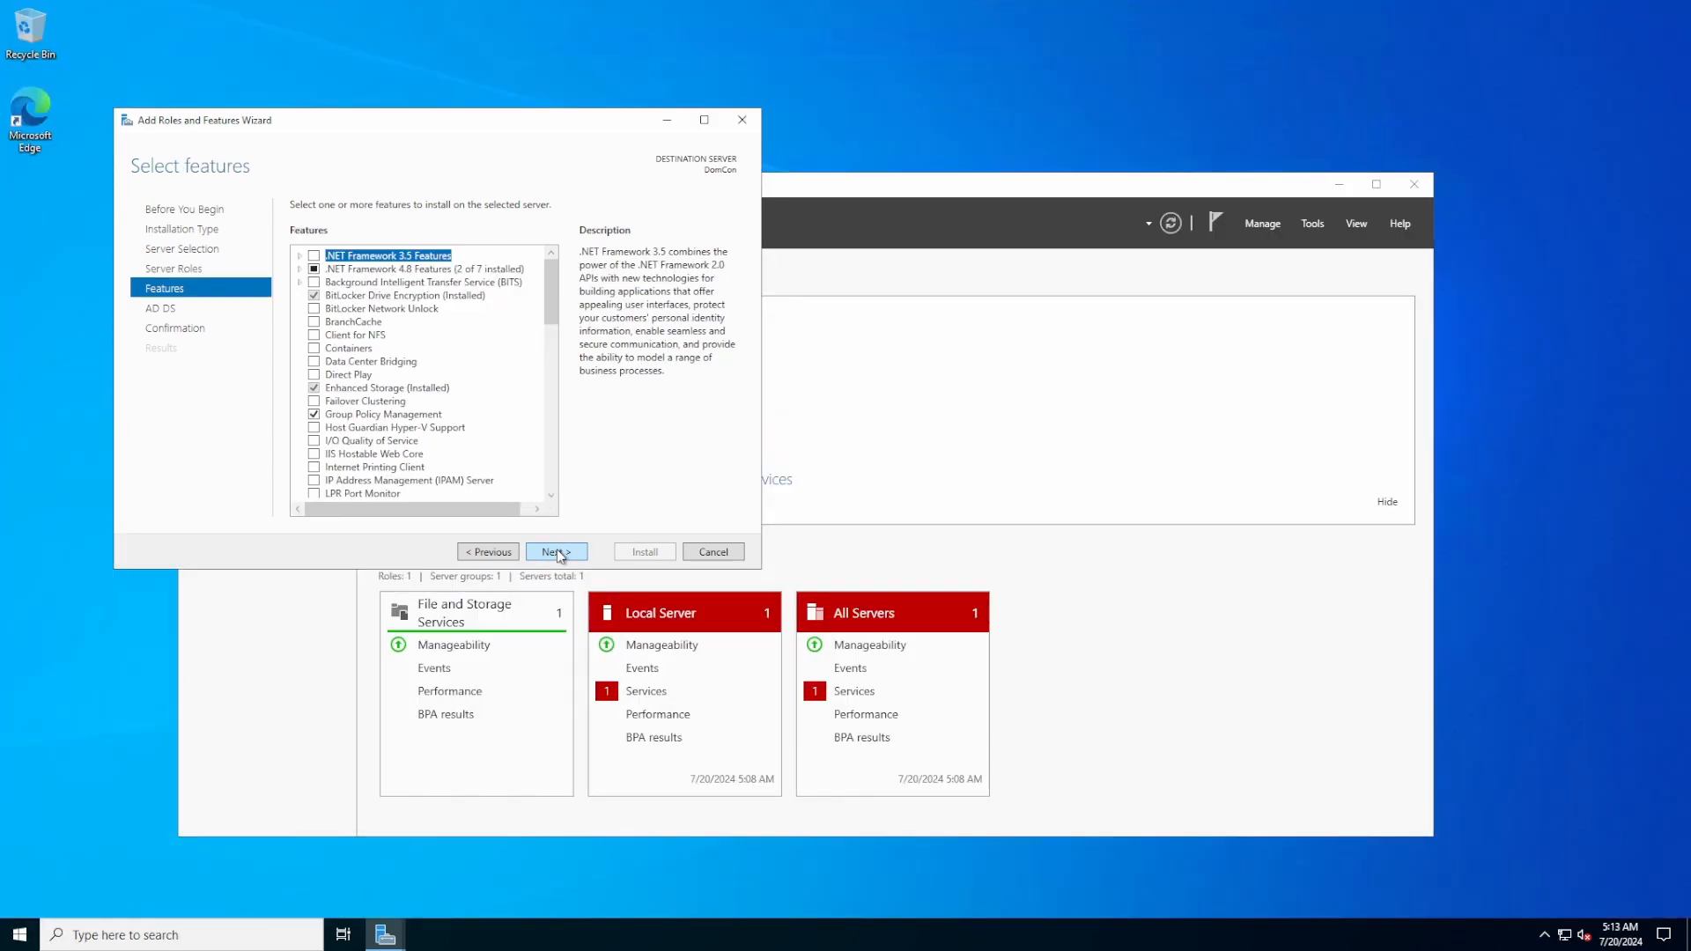
left_click(557, 552)
left_click(557, 552)
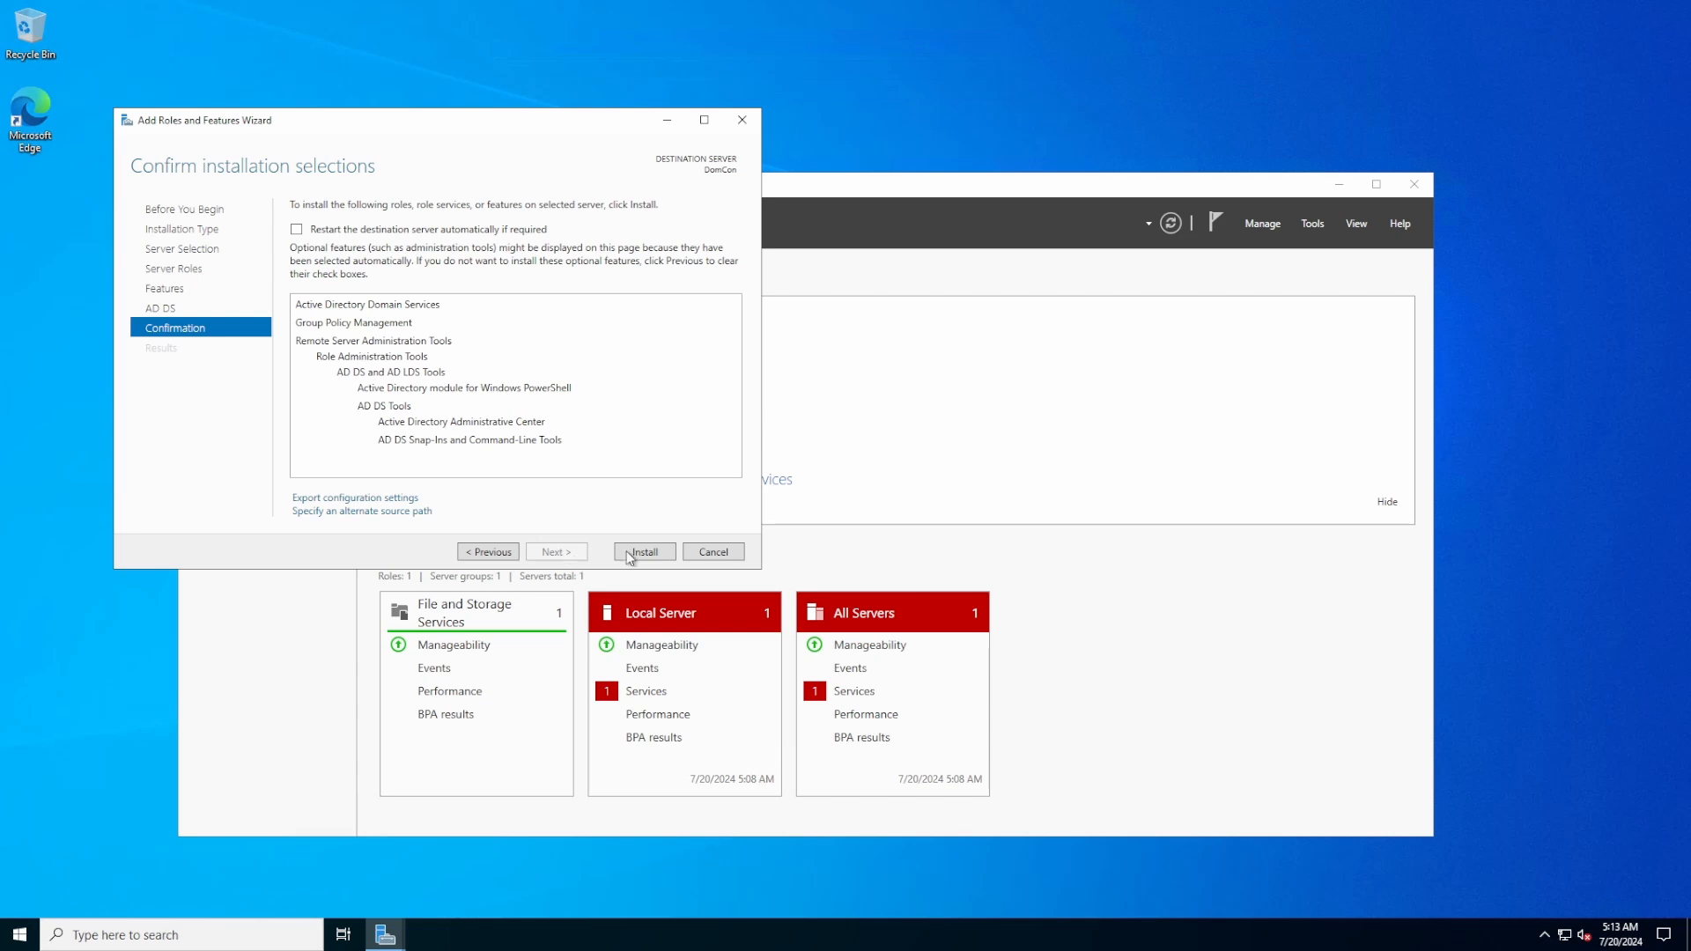
left_click(662, 556)
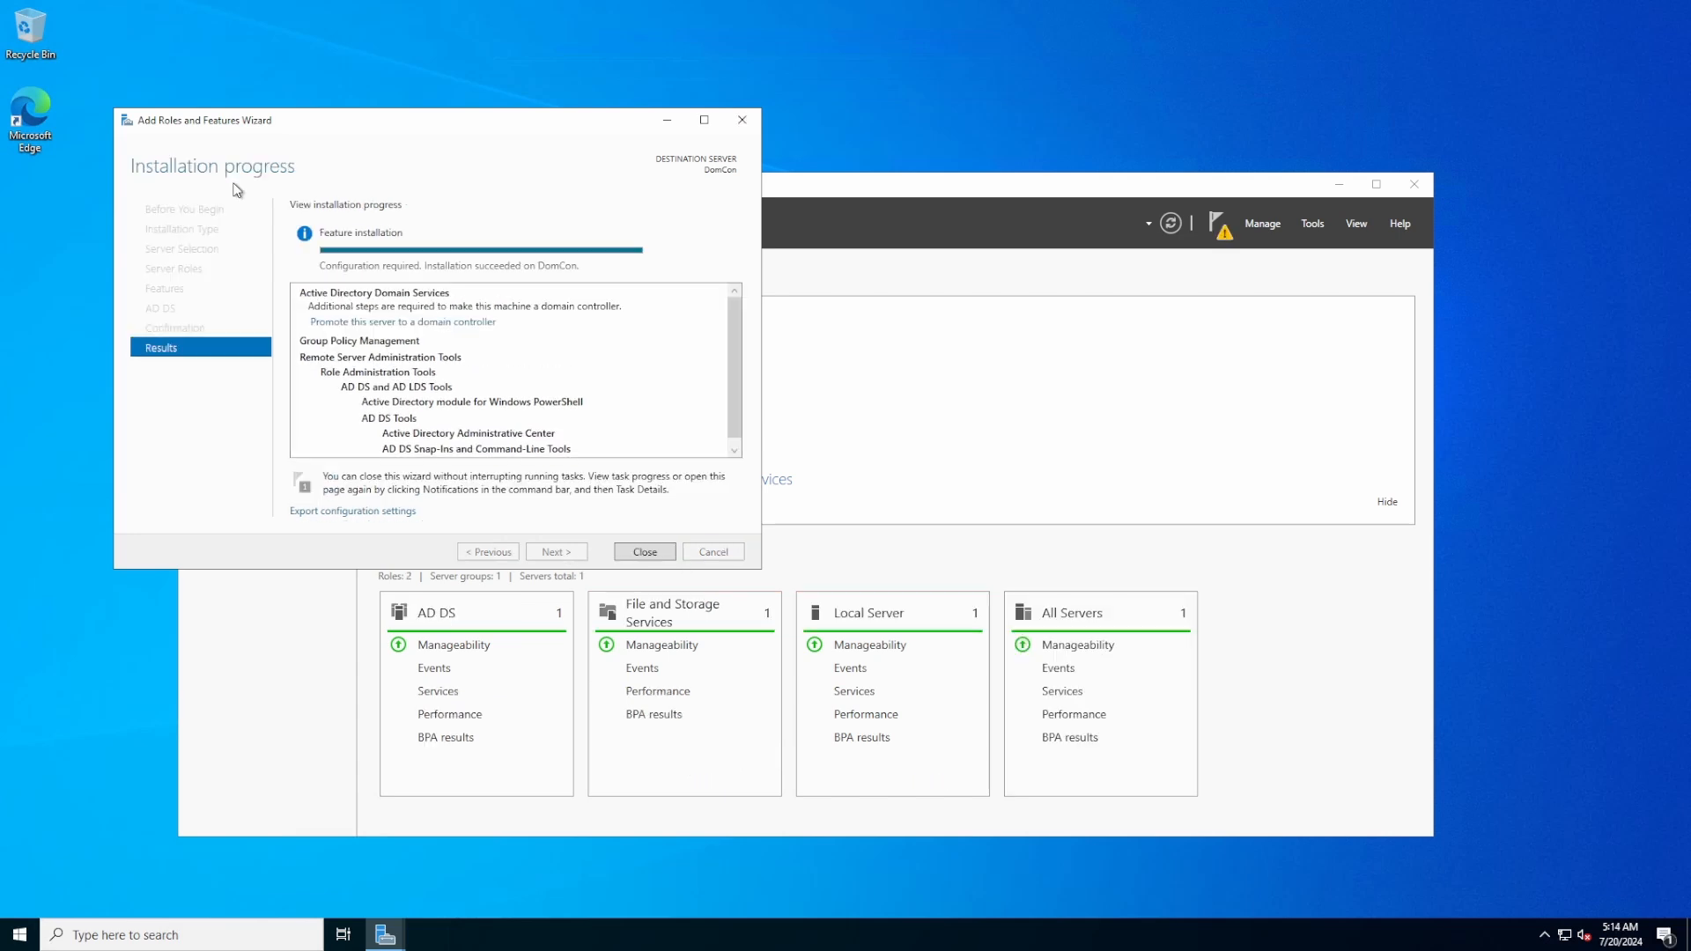
Begin promotion to domain controller, creating a new forest with root domain foxhound.gov
left_click(644, 552)
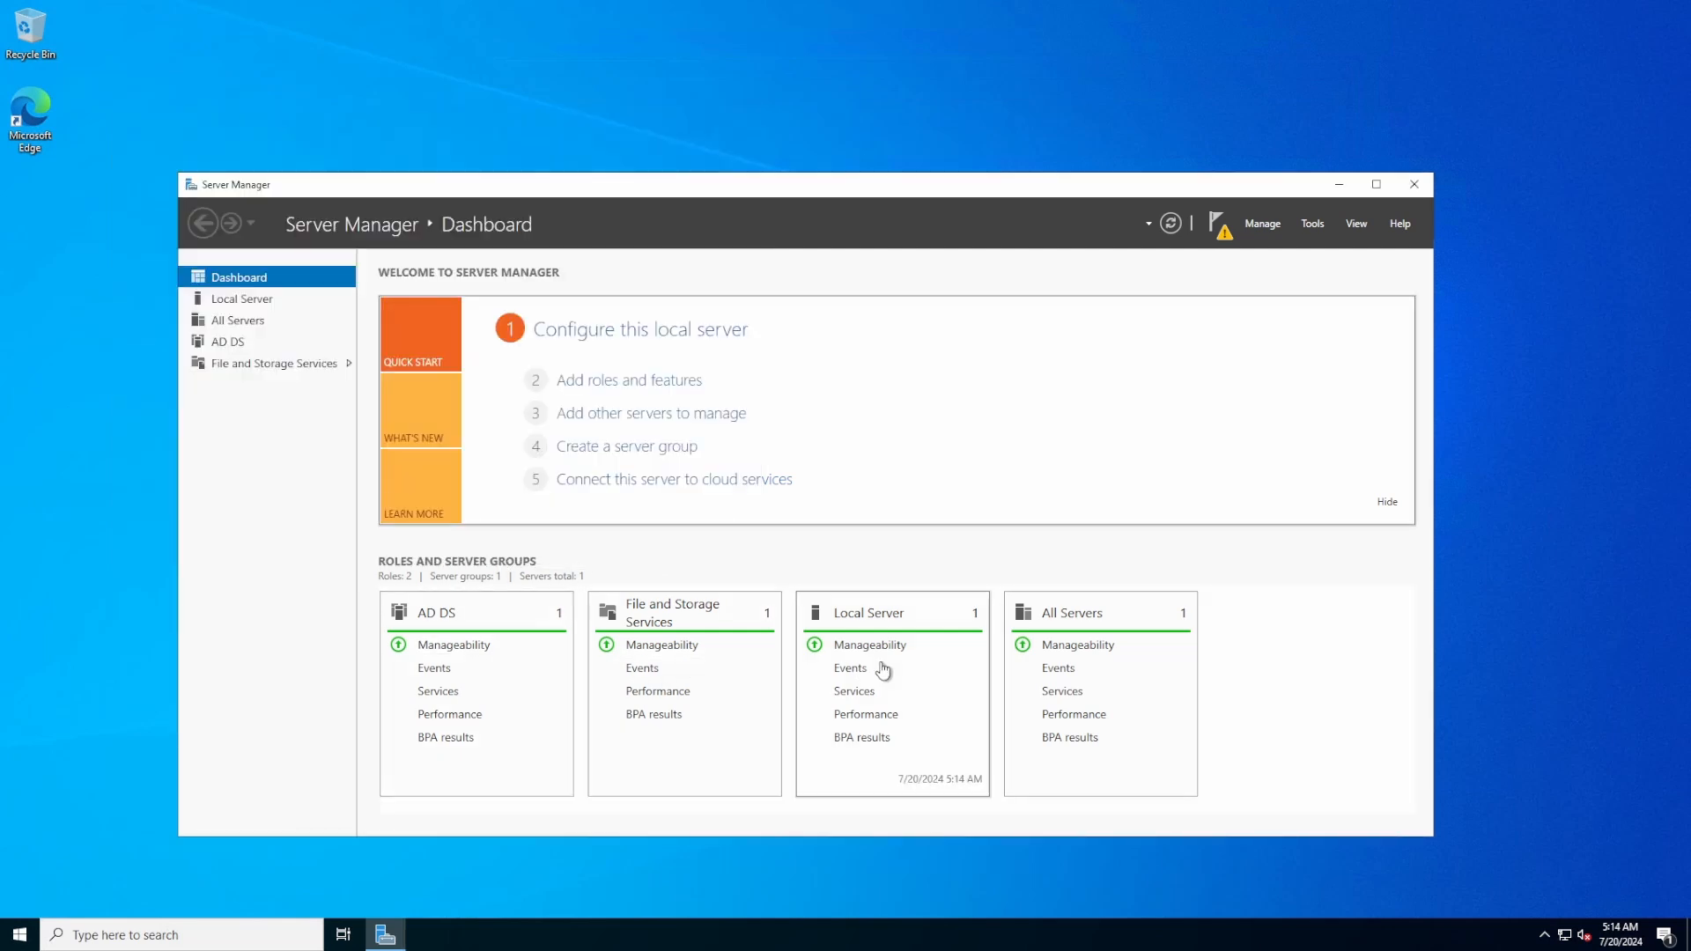
left_click(1222, 244)
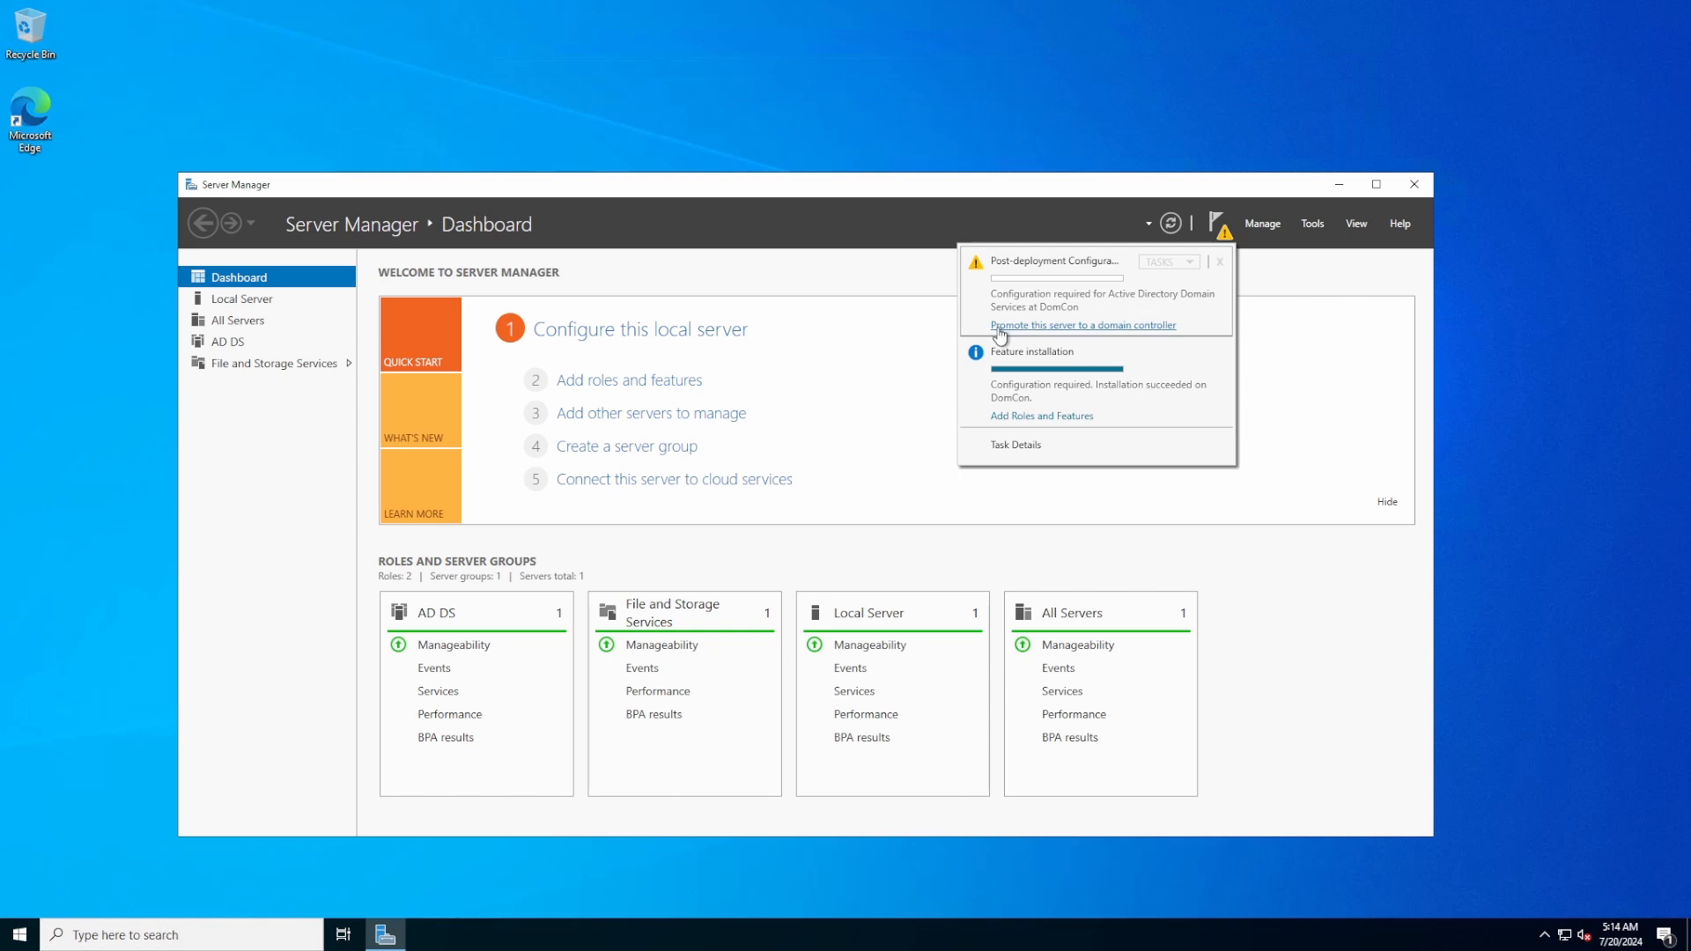
left_click(1086, 326)
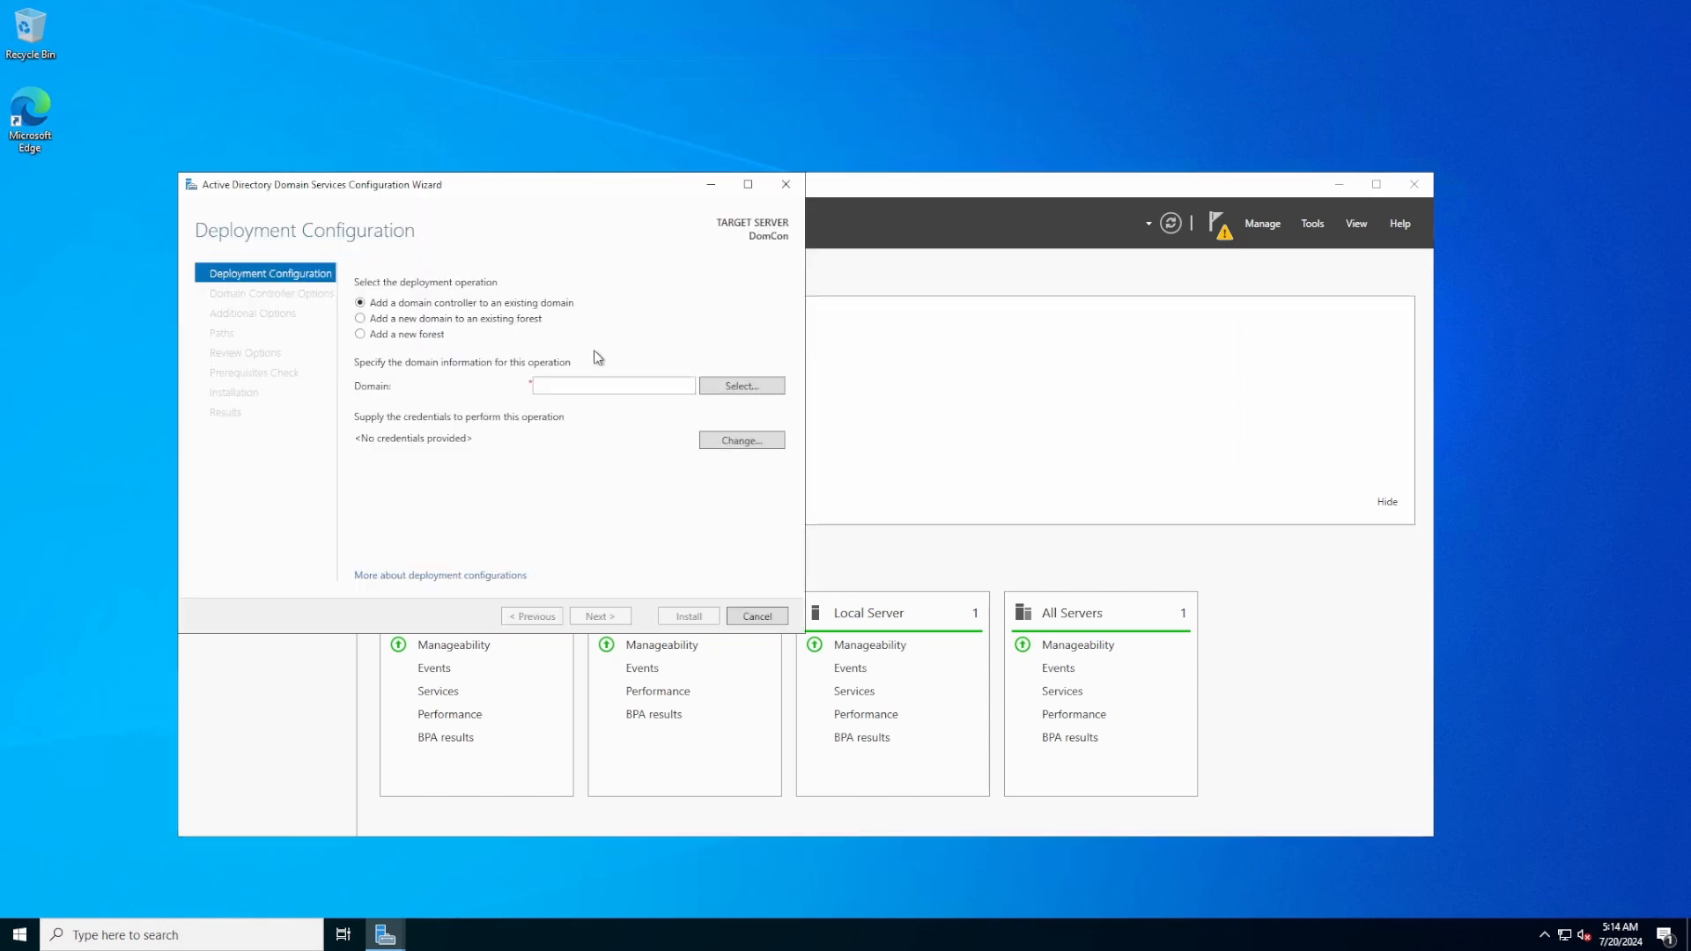
left_click(360, 335)
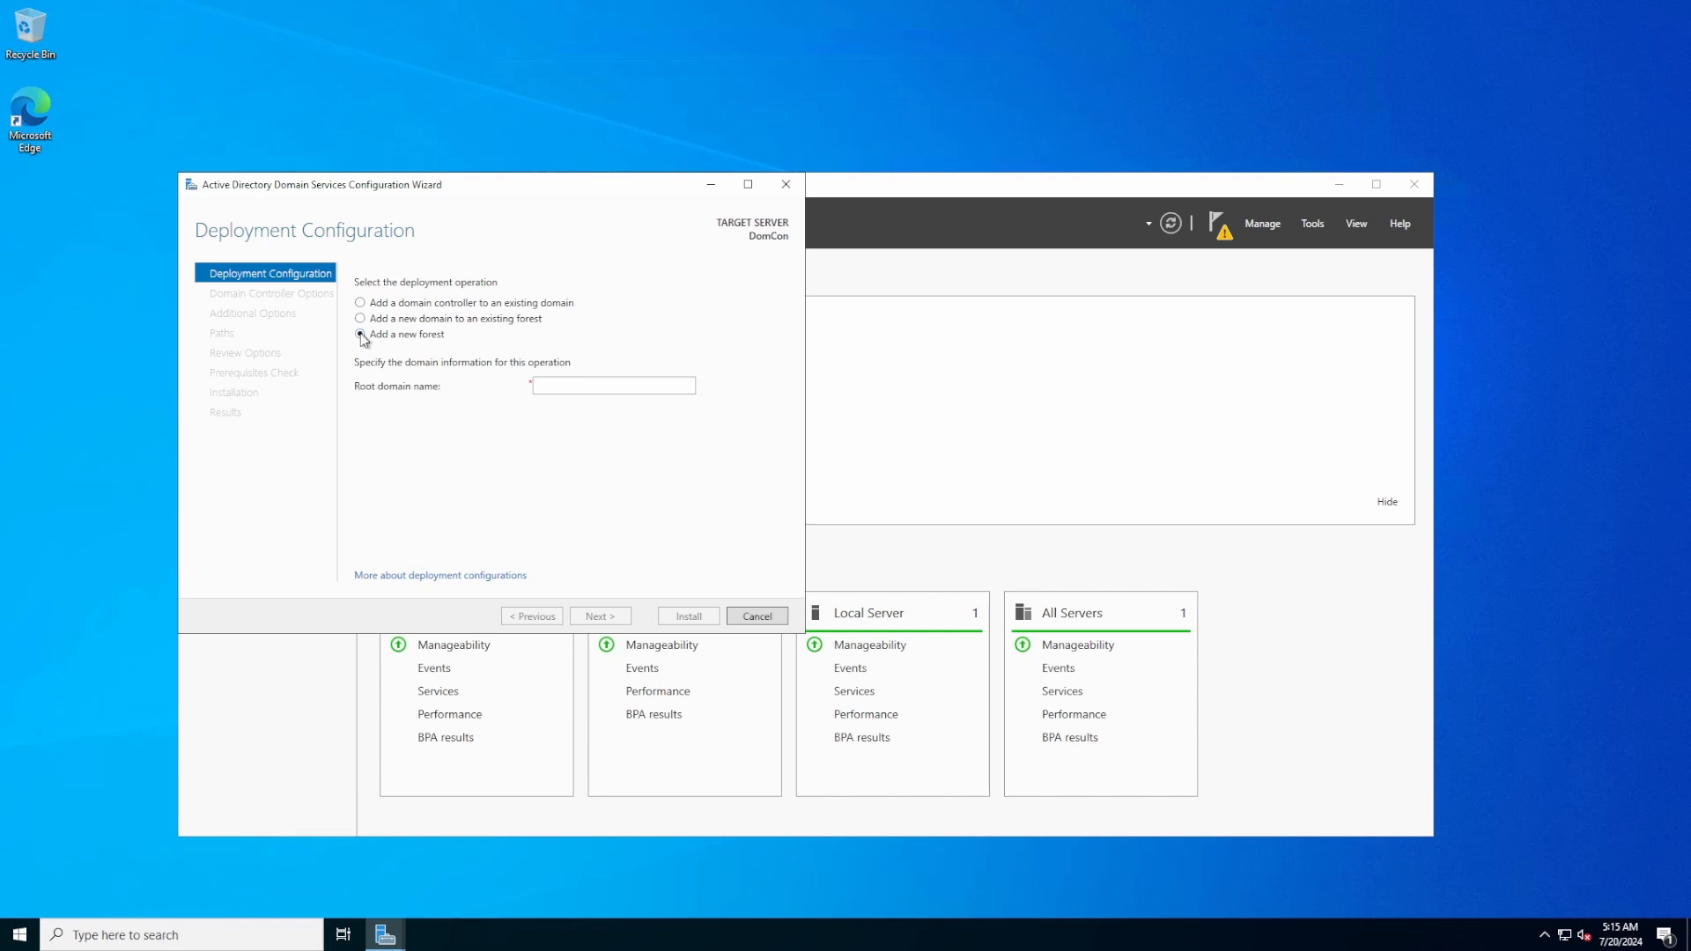
left_click(638, 388)
type("foxhou")
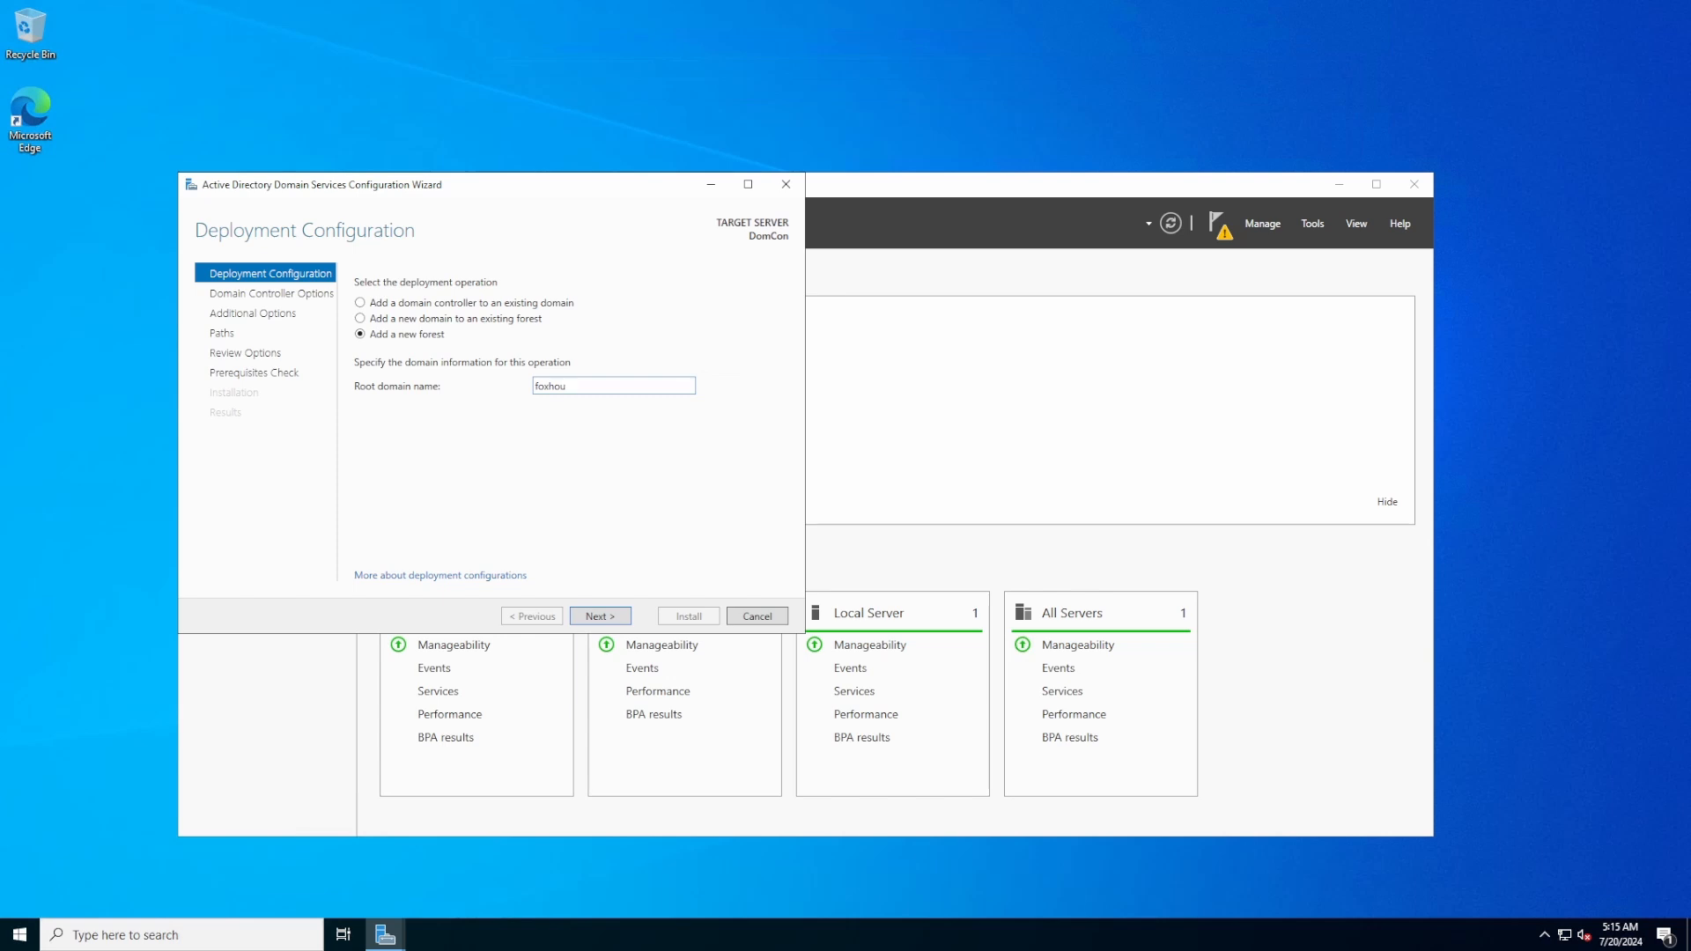
type("nd.gov")
left_click(621, 617)
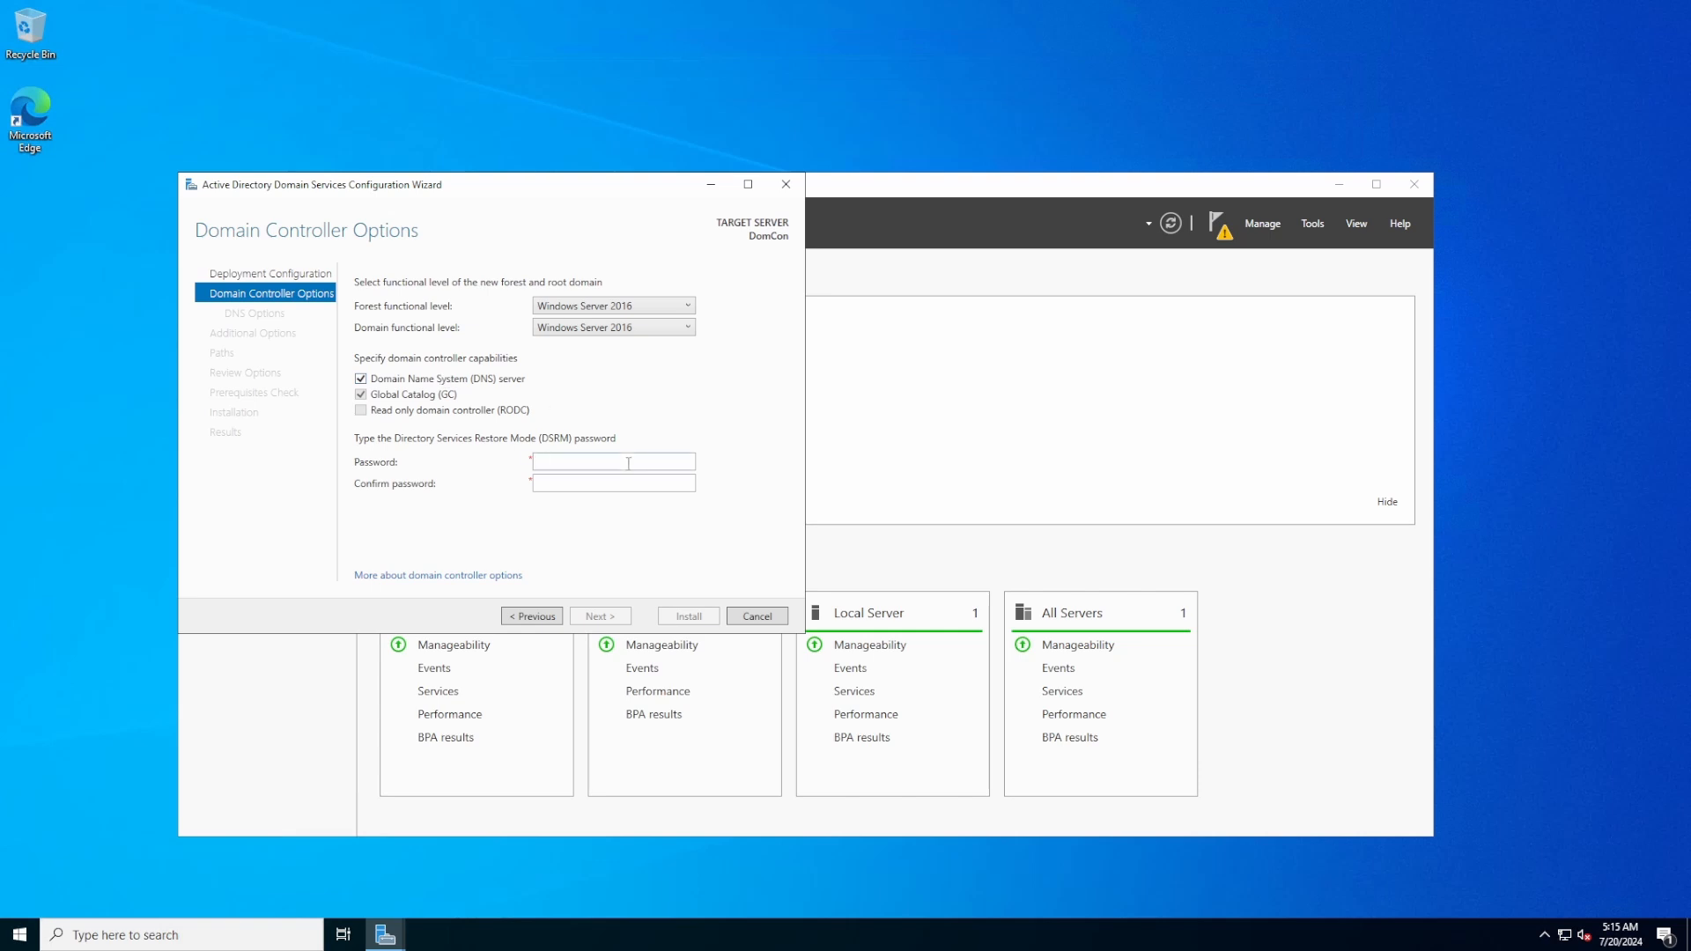
Set and confirm the Directory Services Restore Mode password
left_click(628, 463)
type("•••••••••••••••")
key("Tab")
type("•••••••••••••••")
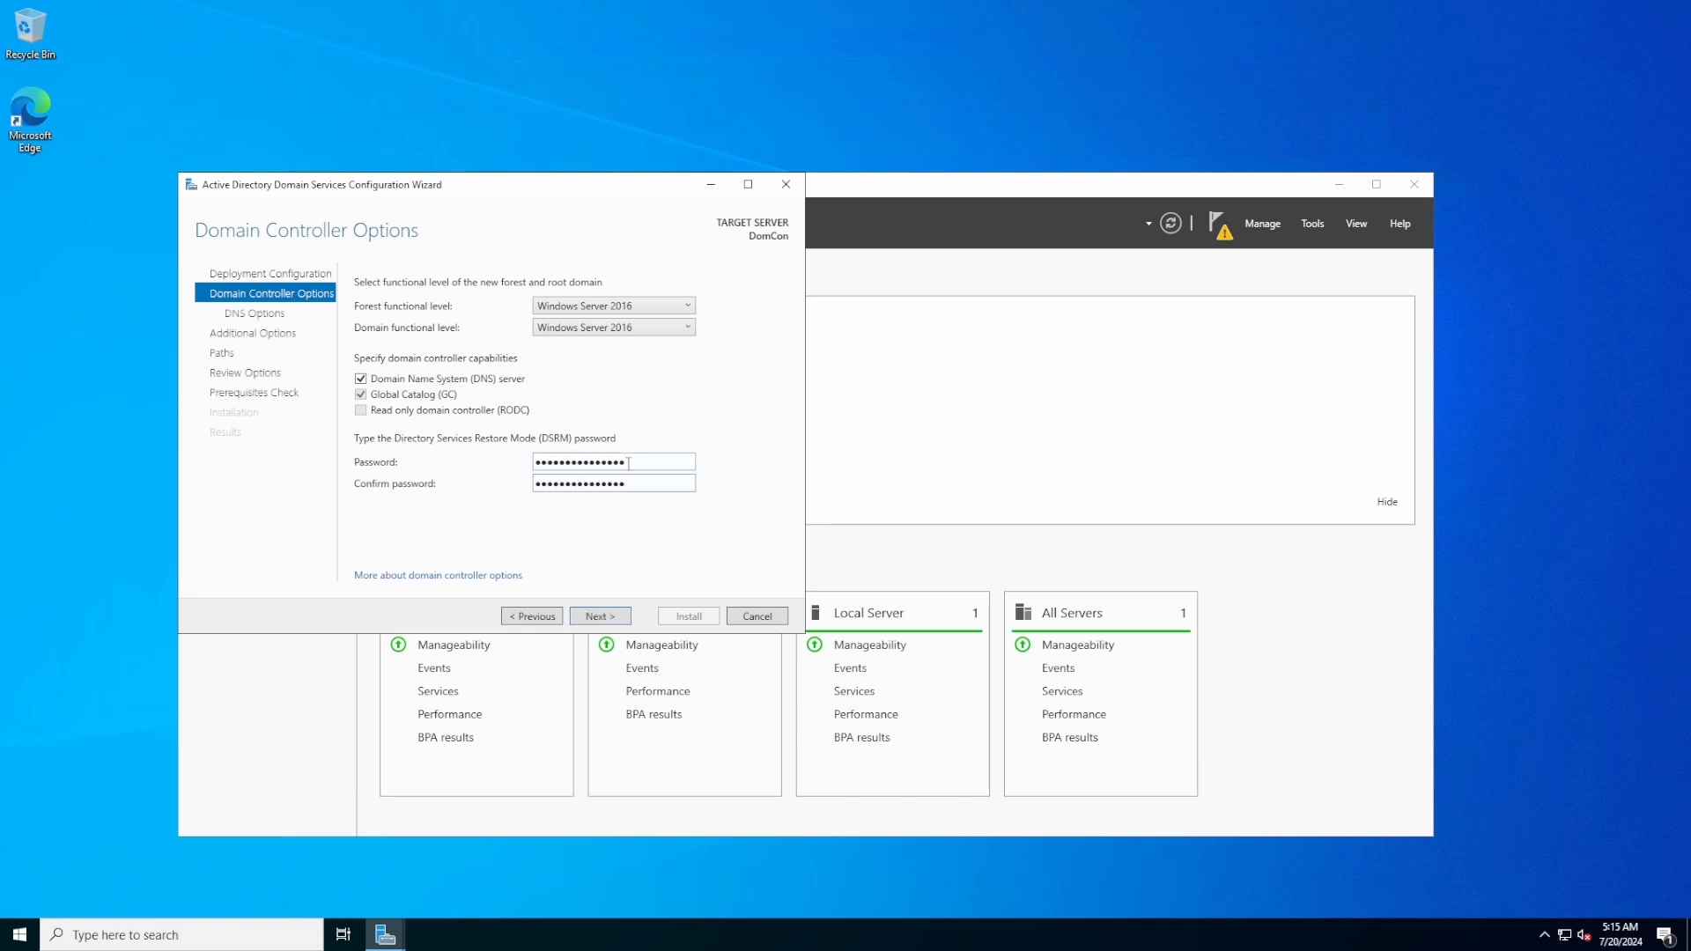
left_click(610, 618)
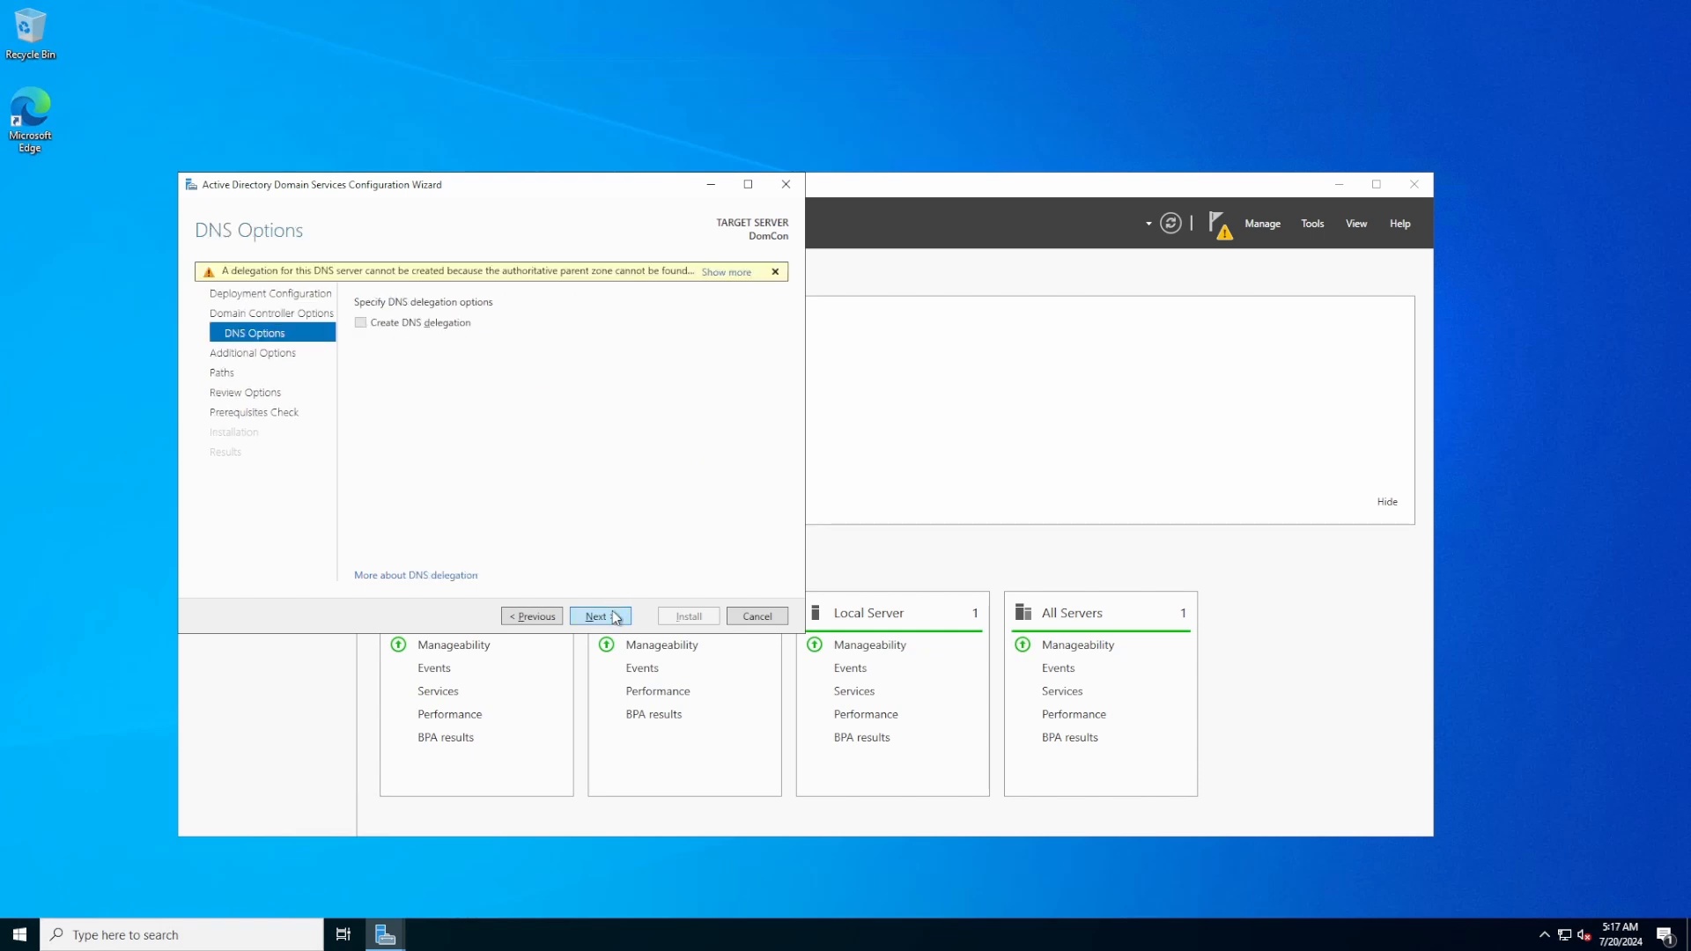
Accept DNS, FOXHOUND NetBIOS name and default paths, pass prerequisites and install
left_click(614, 618)
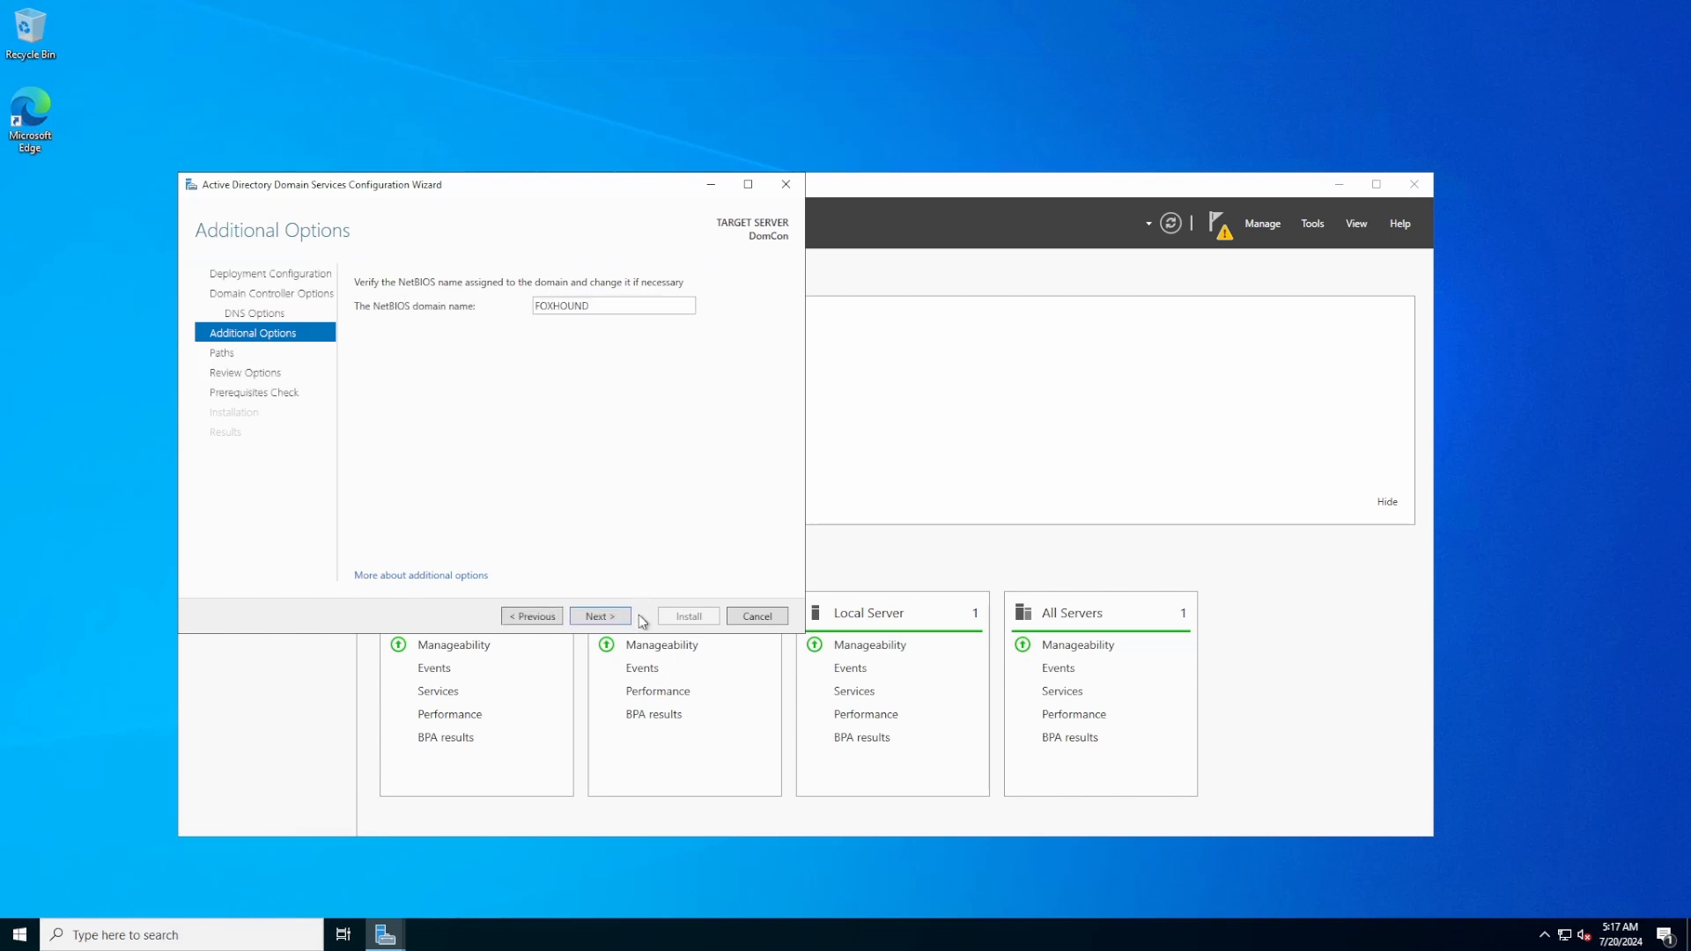
left_click(607, 624)
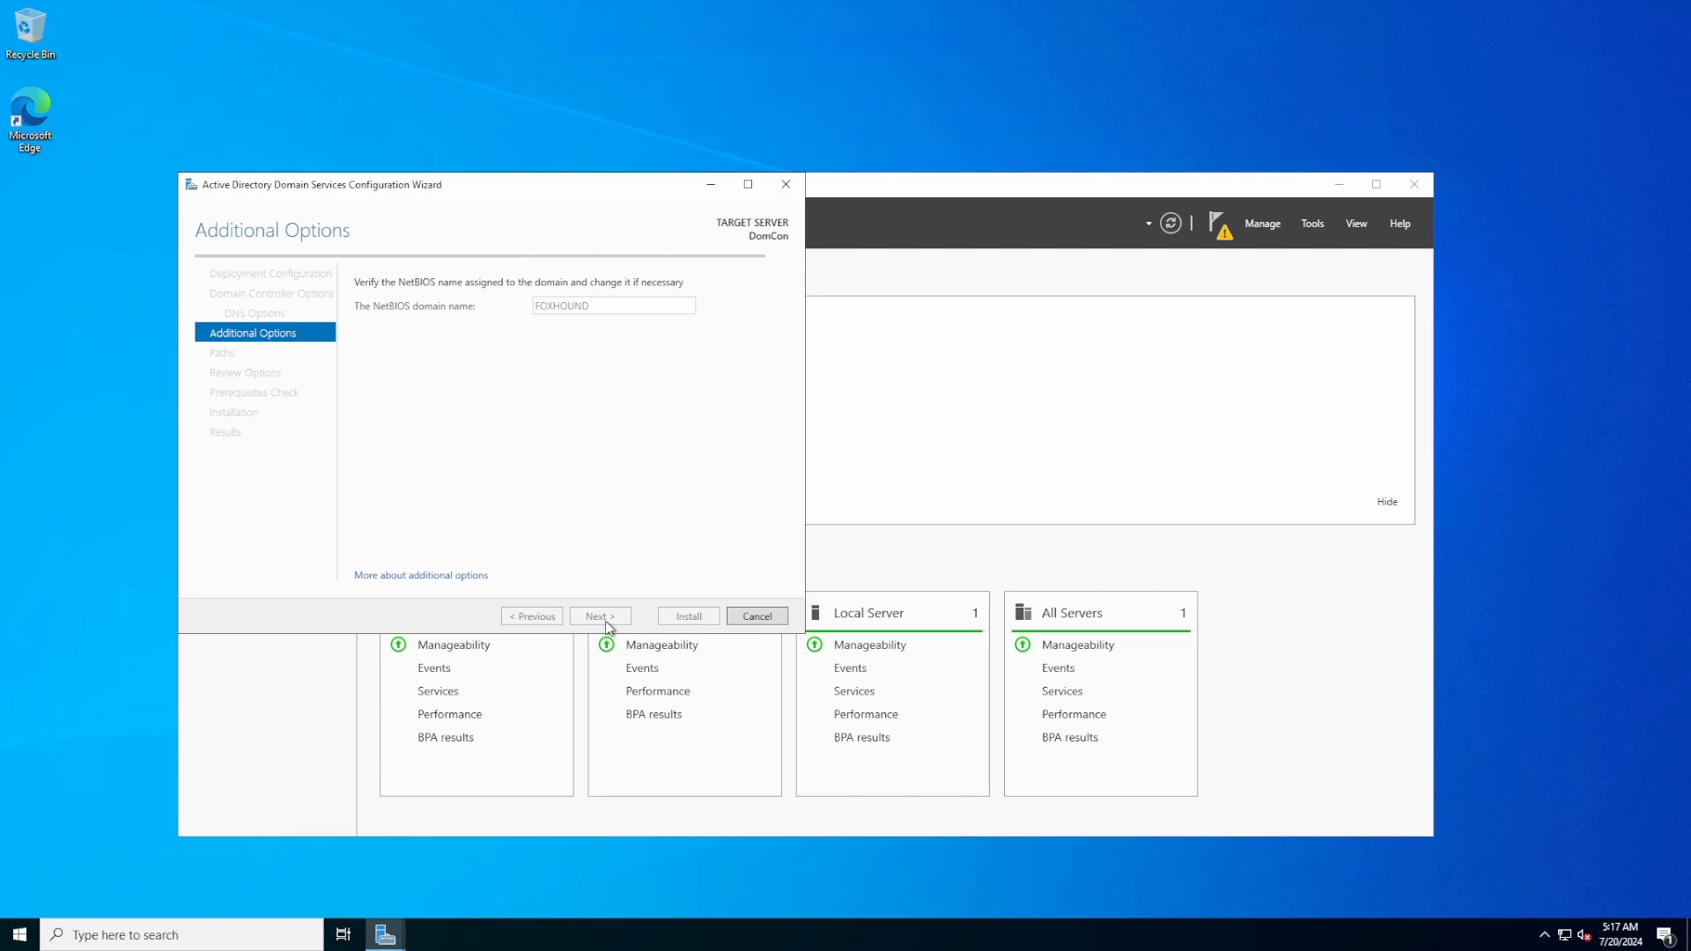
left_click(606, 624)
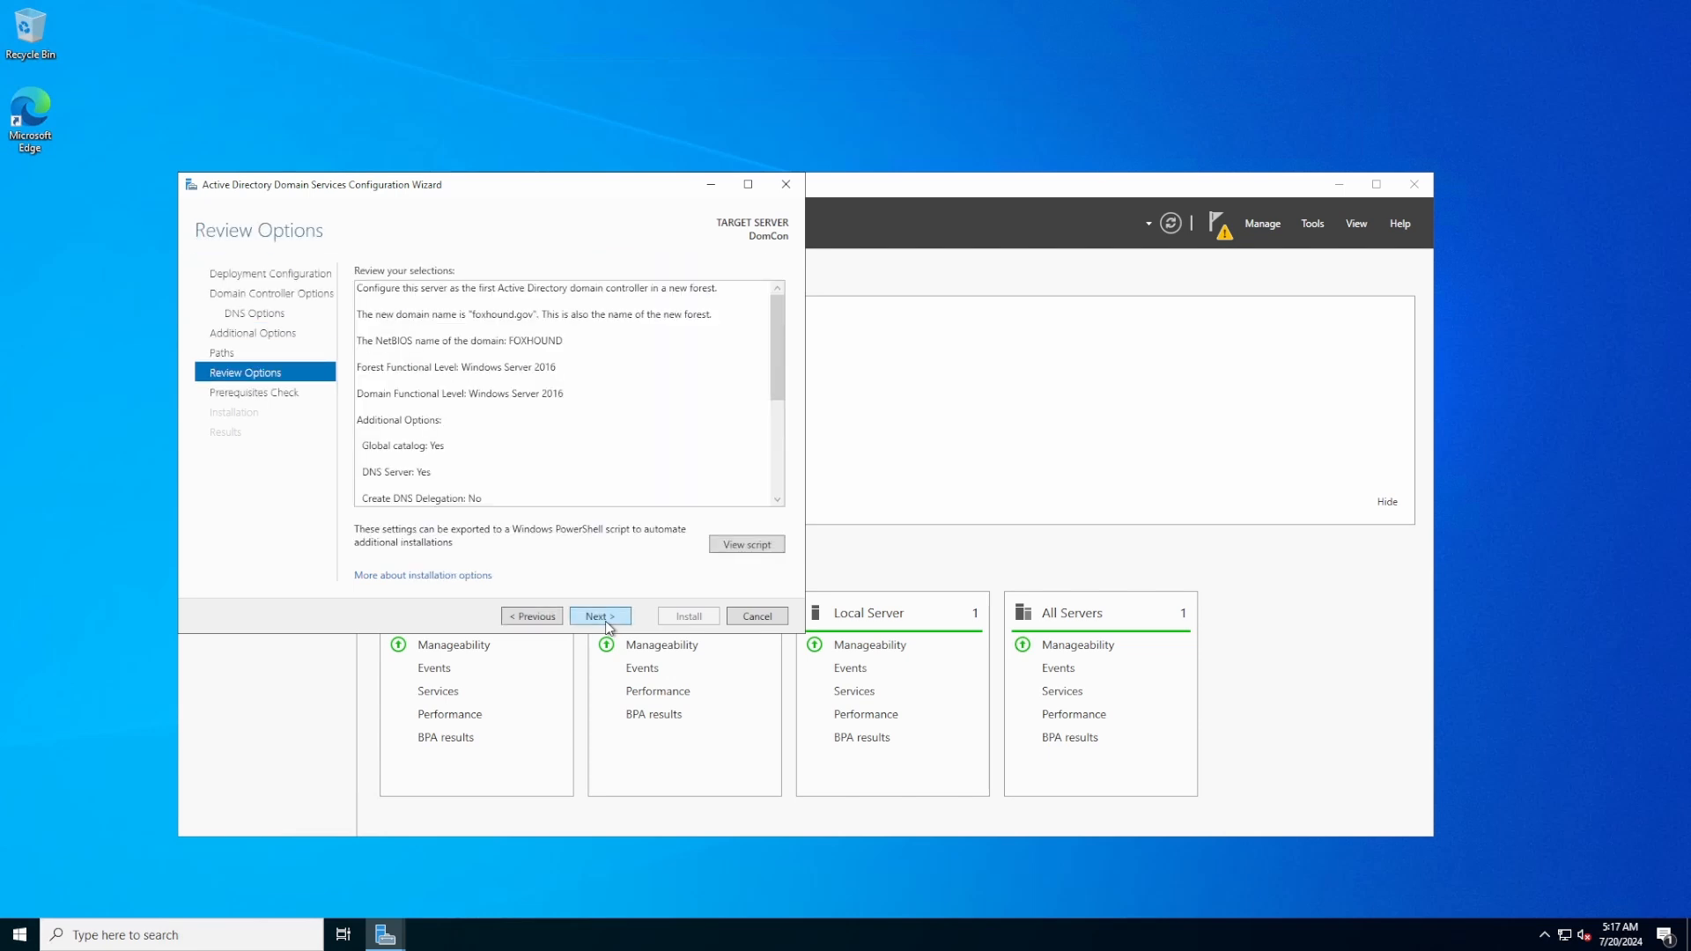
left_click(606, 622)
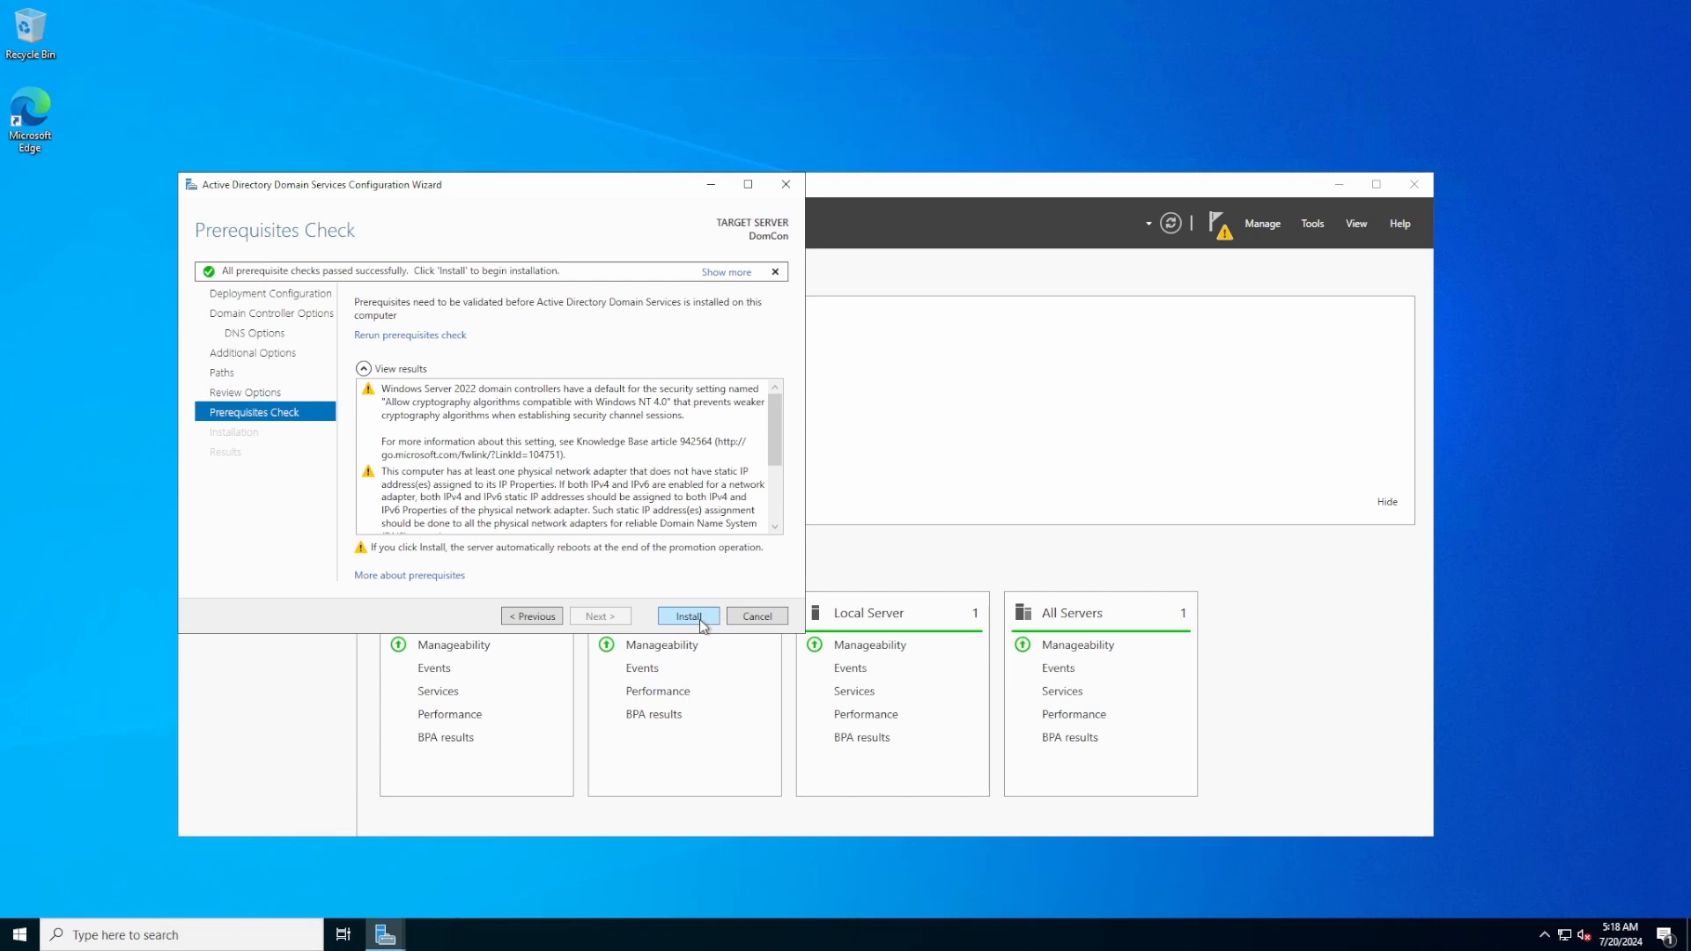
left_click(702, 624)
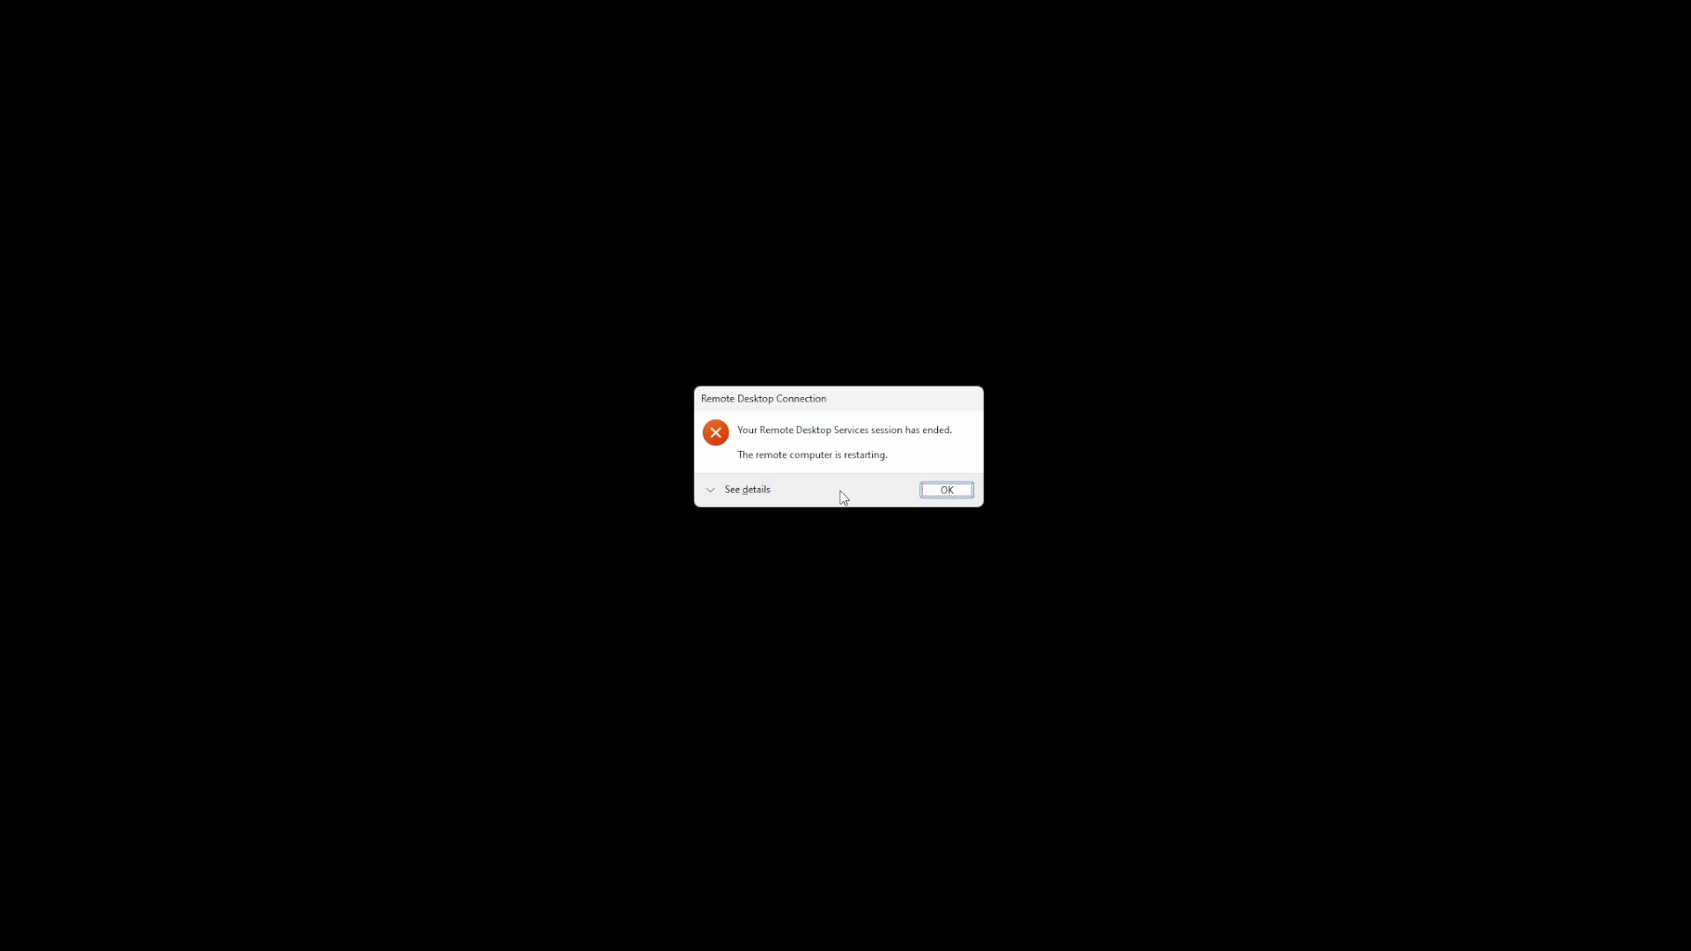
Dismiss the session-ended notice and refresh the Azure virtual machines list
left_click(939, 492)
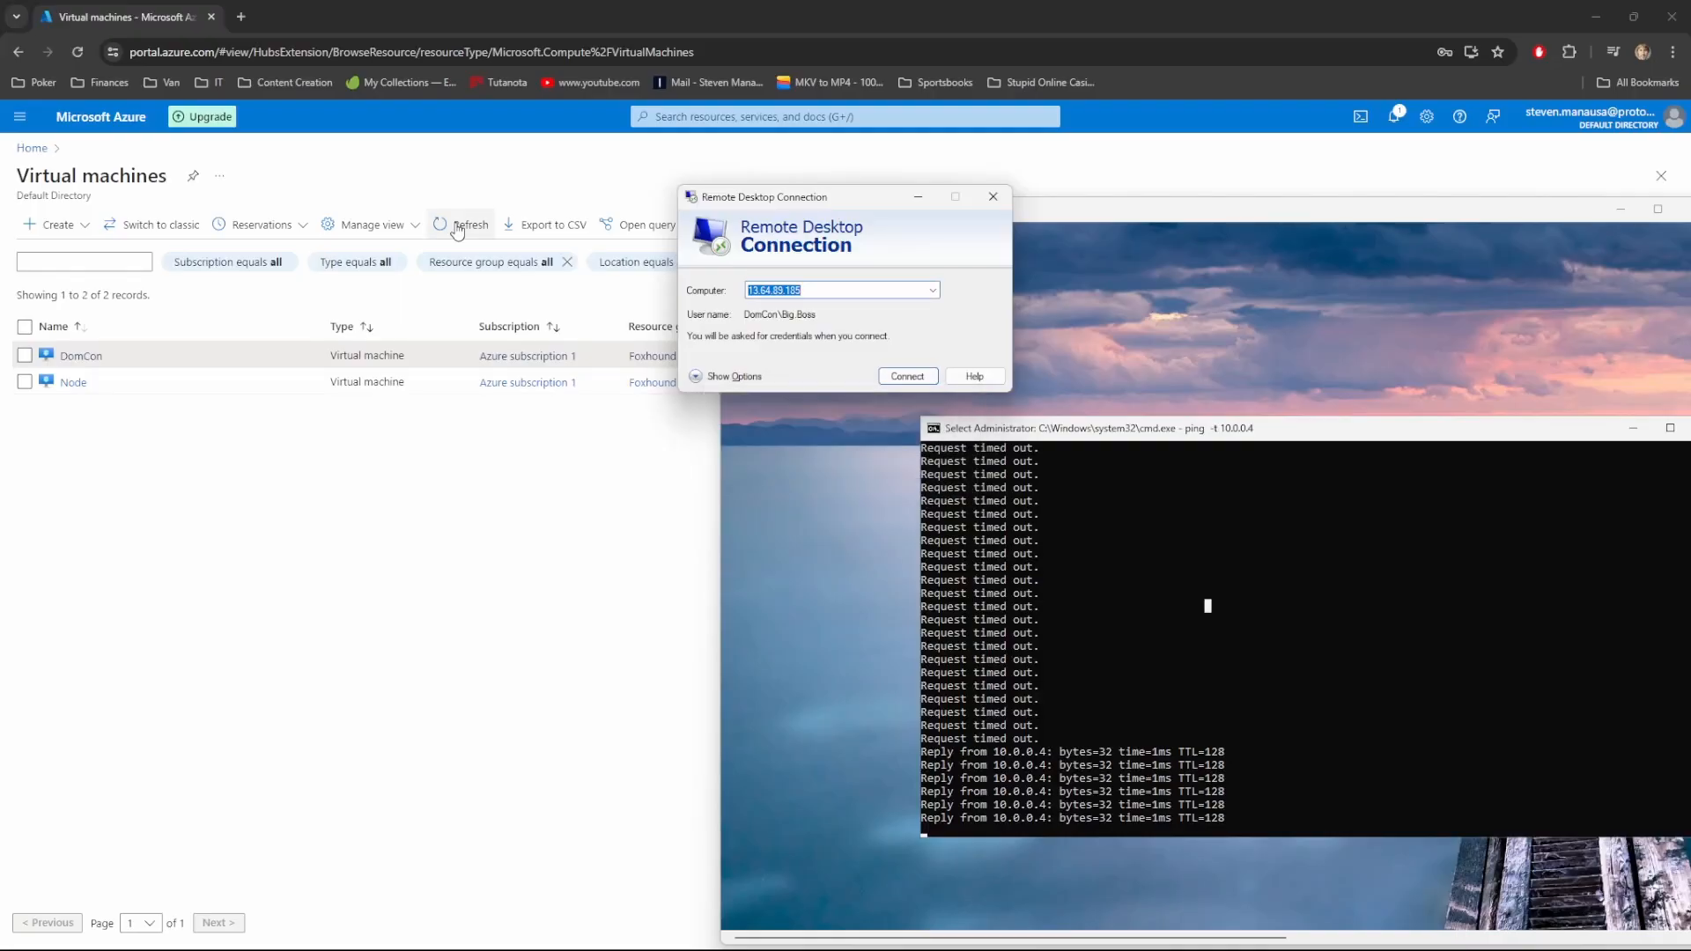
left_click(184, 515)
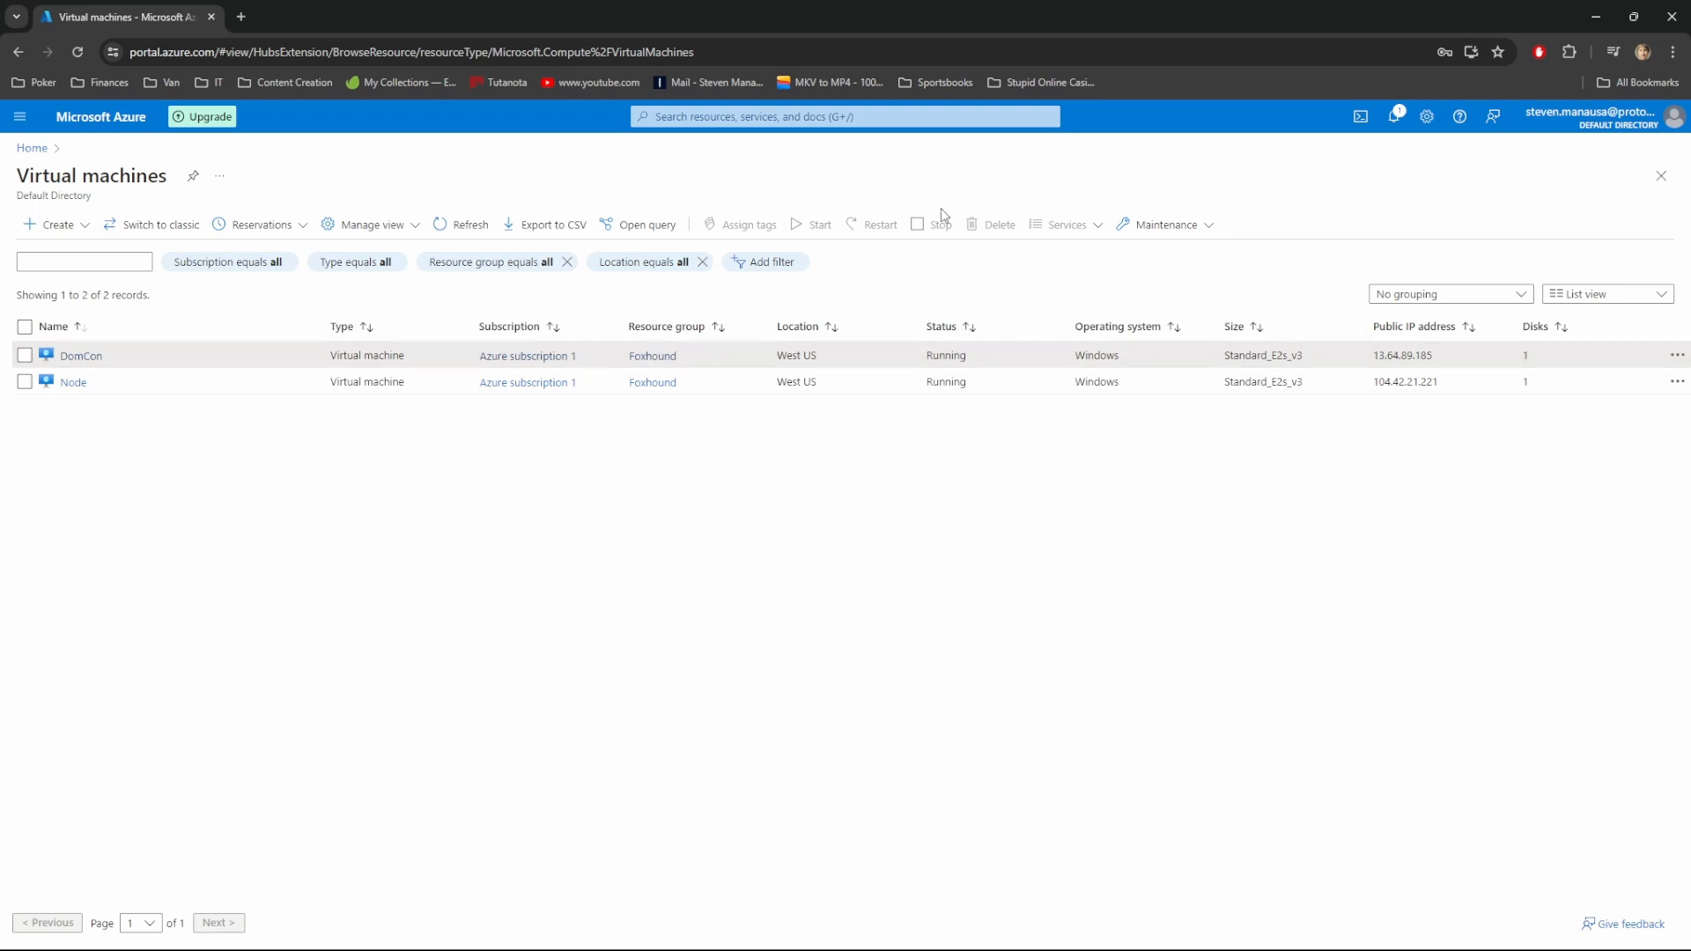
left_click(77, 53)
double_click(1414, 355)
right_click(1414, 356)
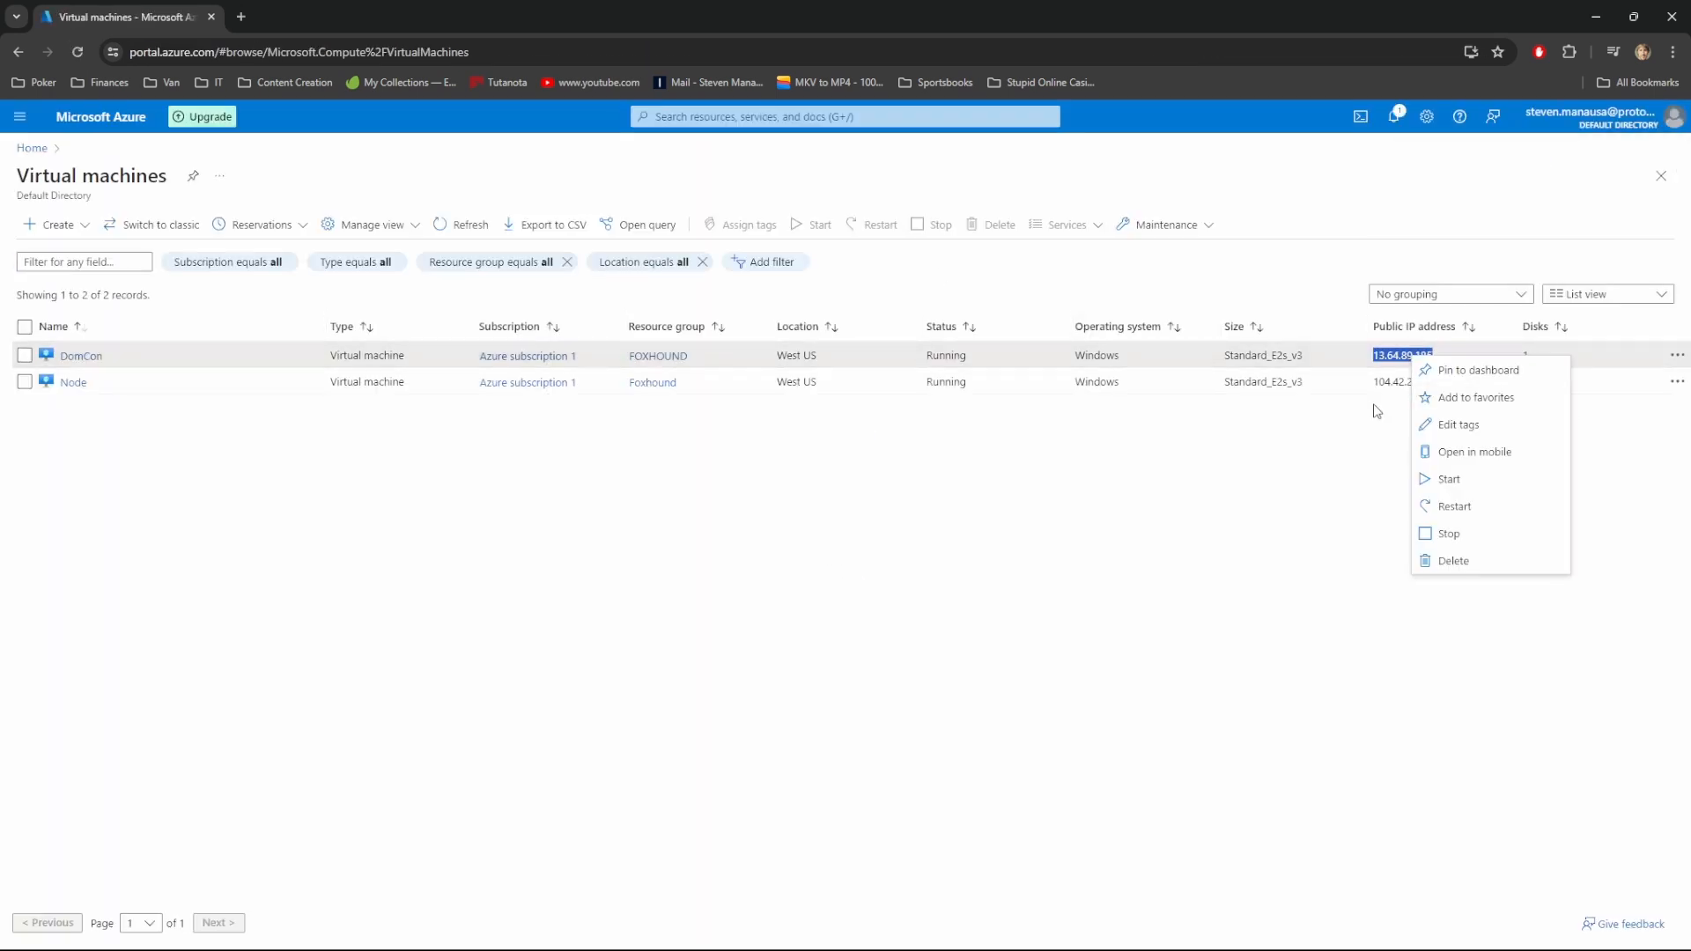
left_click(1376, 411)
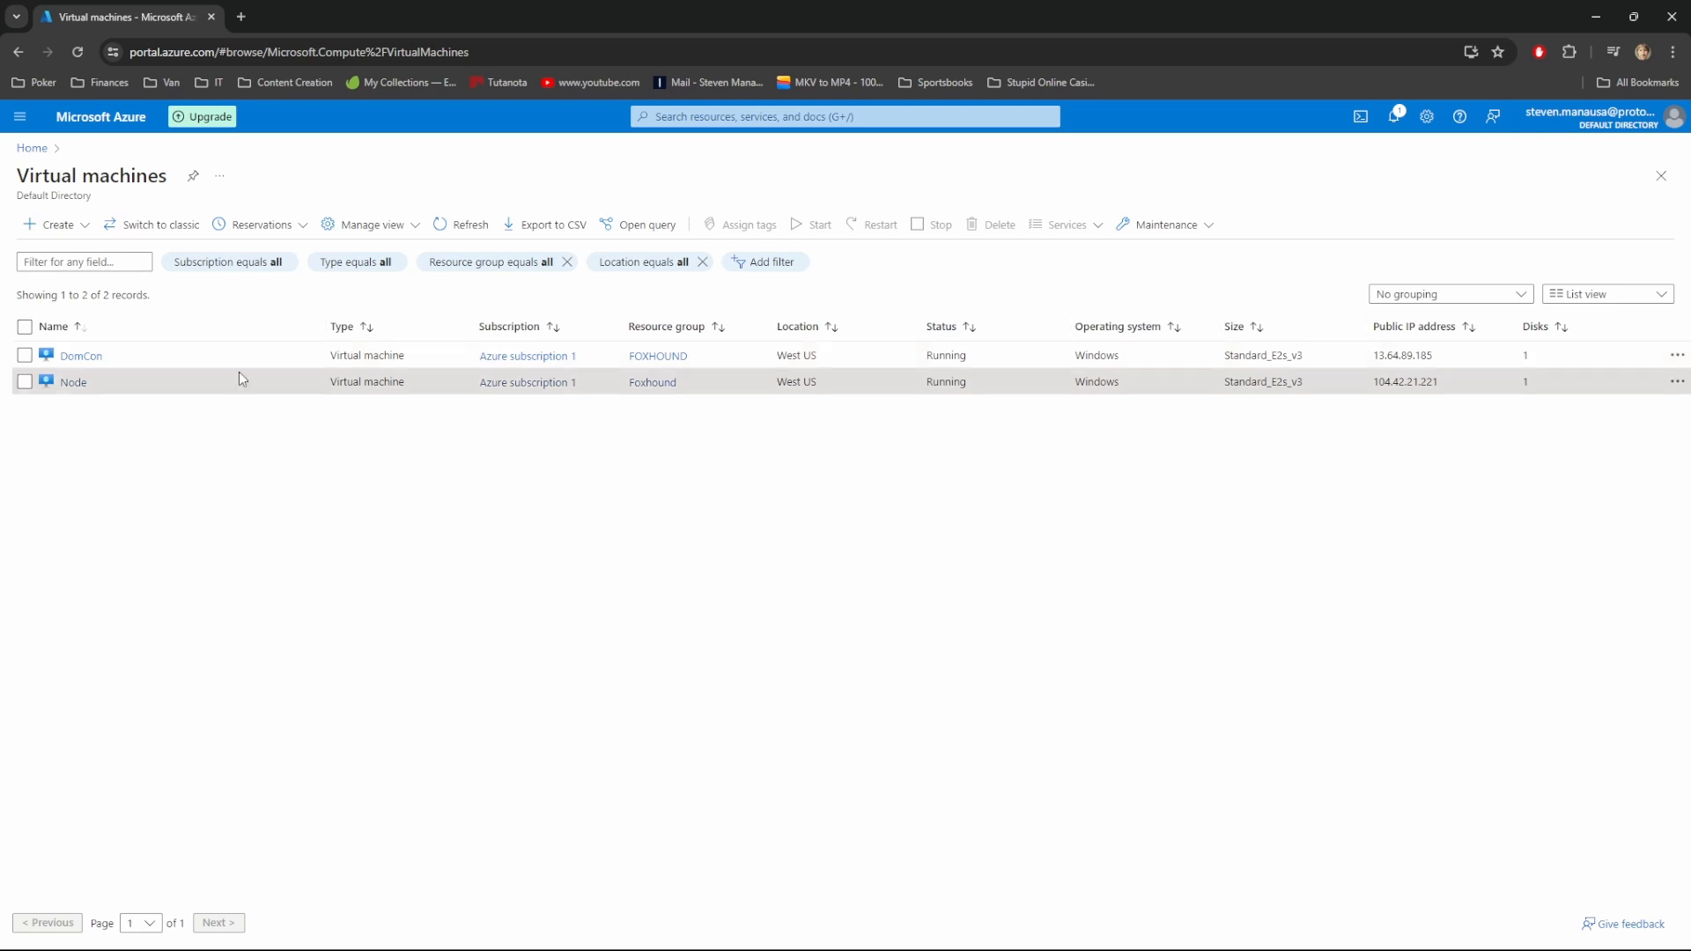
Copy DomCon's public IP 13.64.89.185 and connect to it with Remote Desktop
left_click(78, 366)
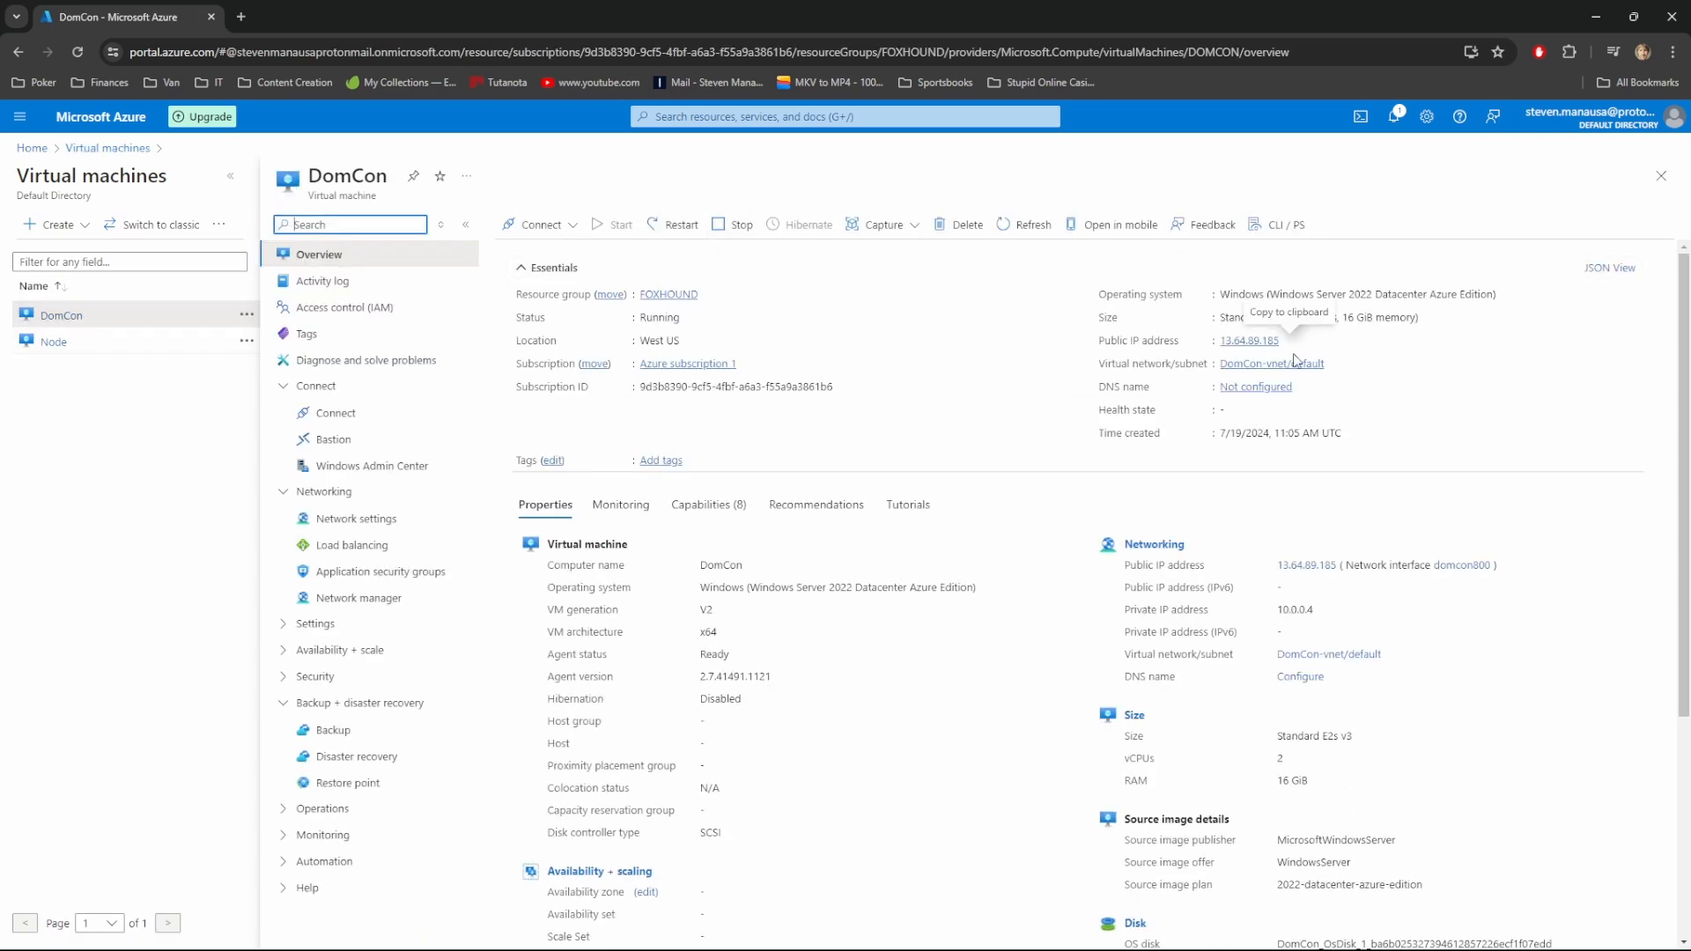
left_click(1290, 343)
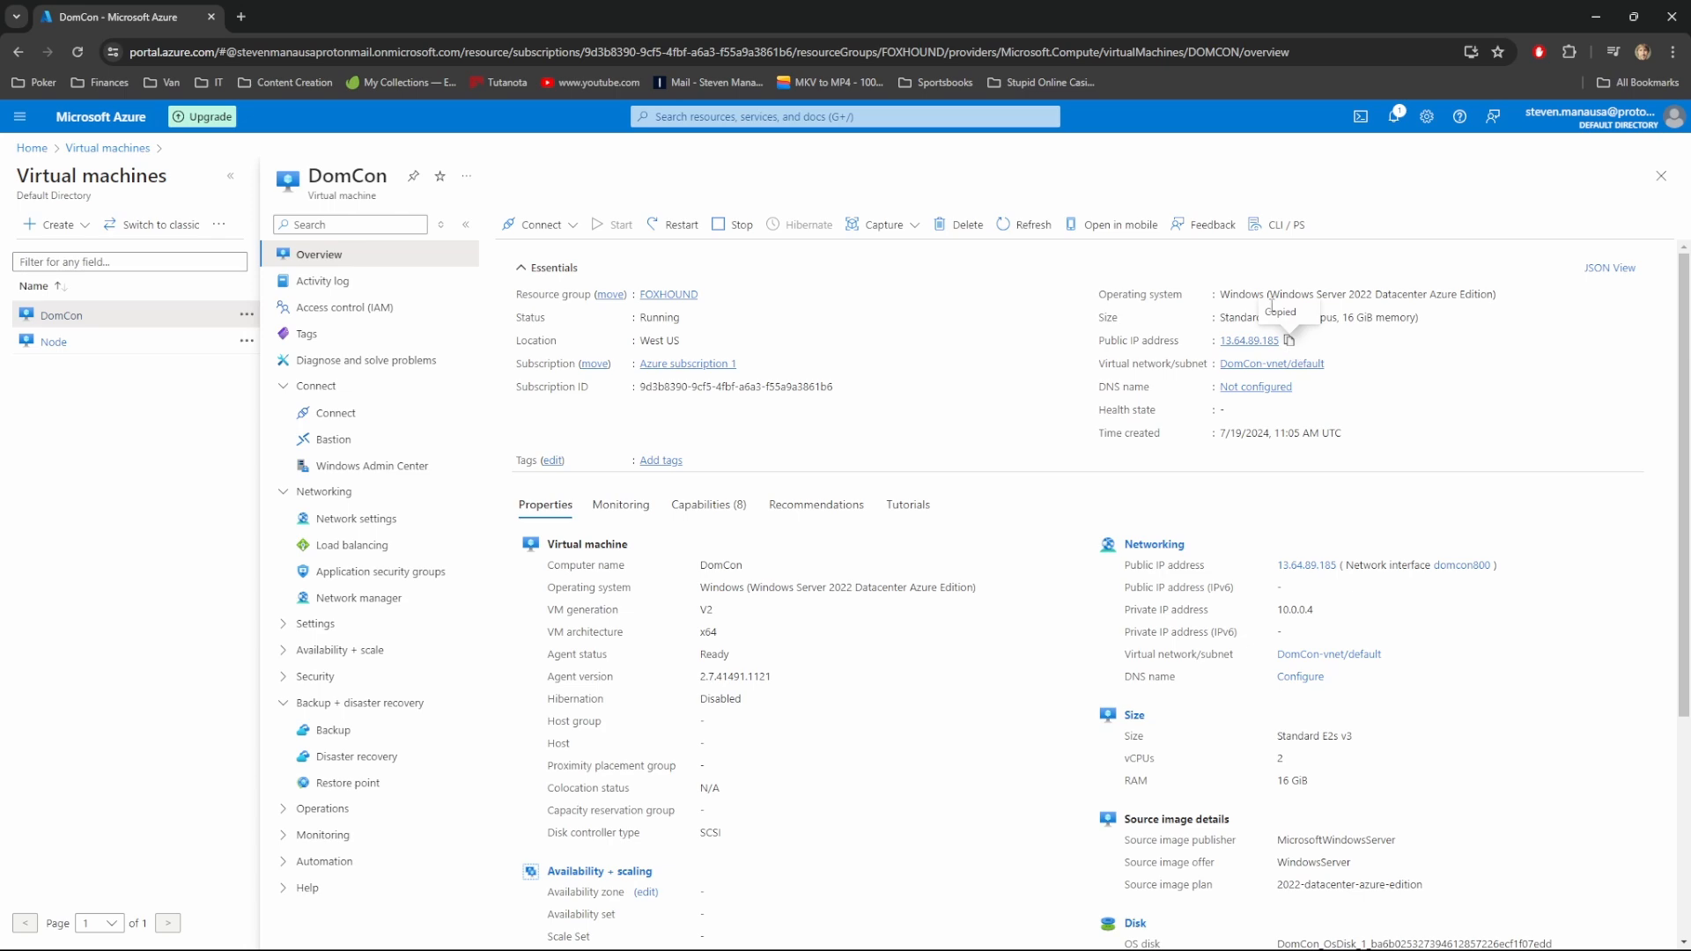
mouse_move(1099, 932)
left_click(1180, 846)
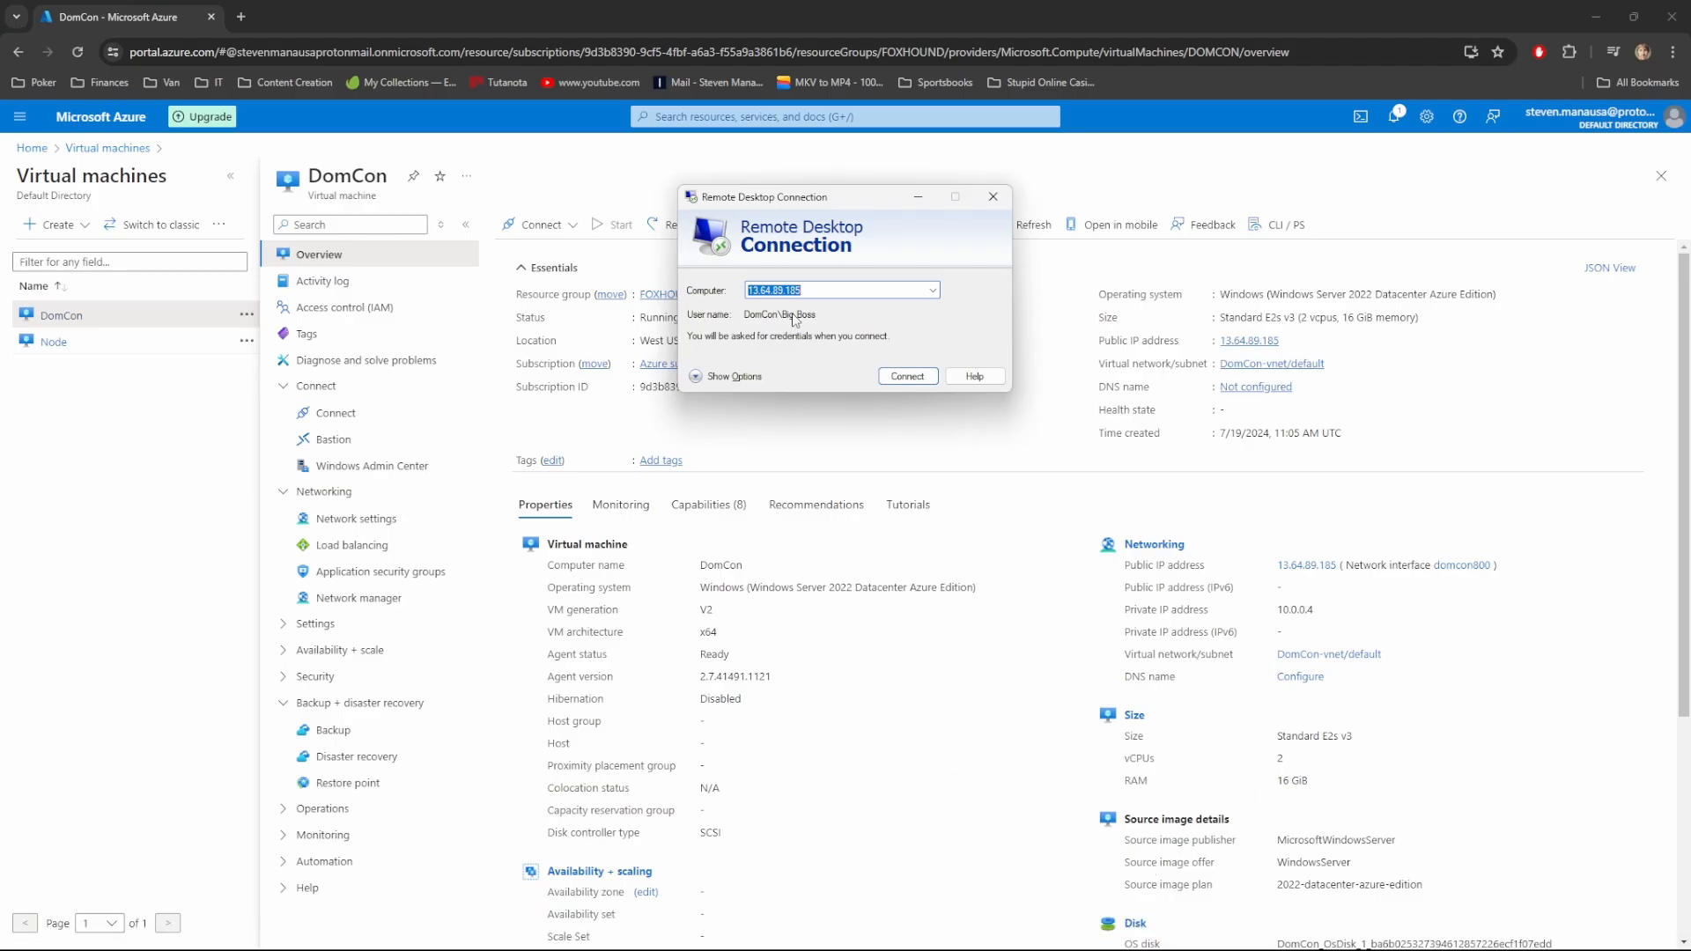
left_click(899, 381)
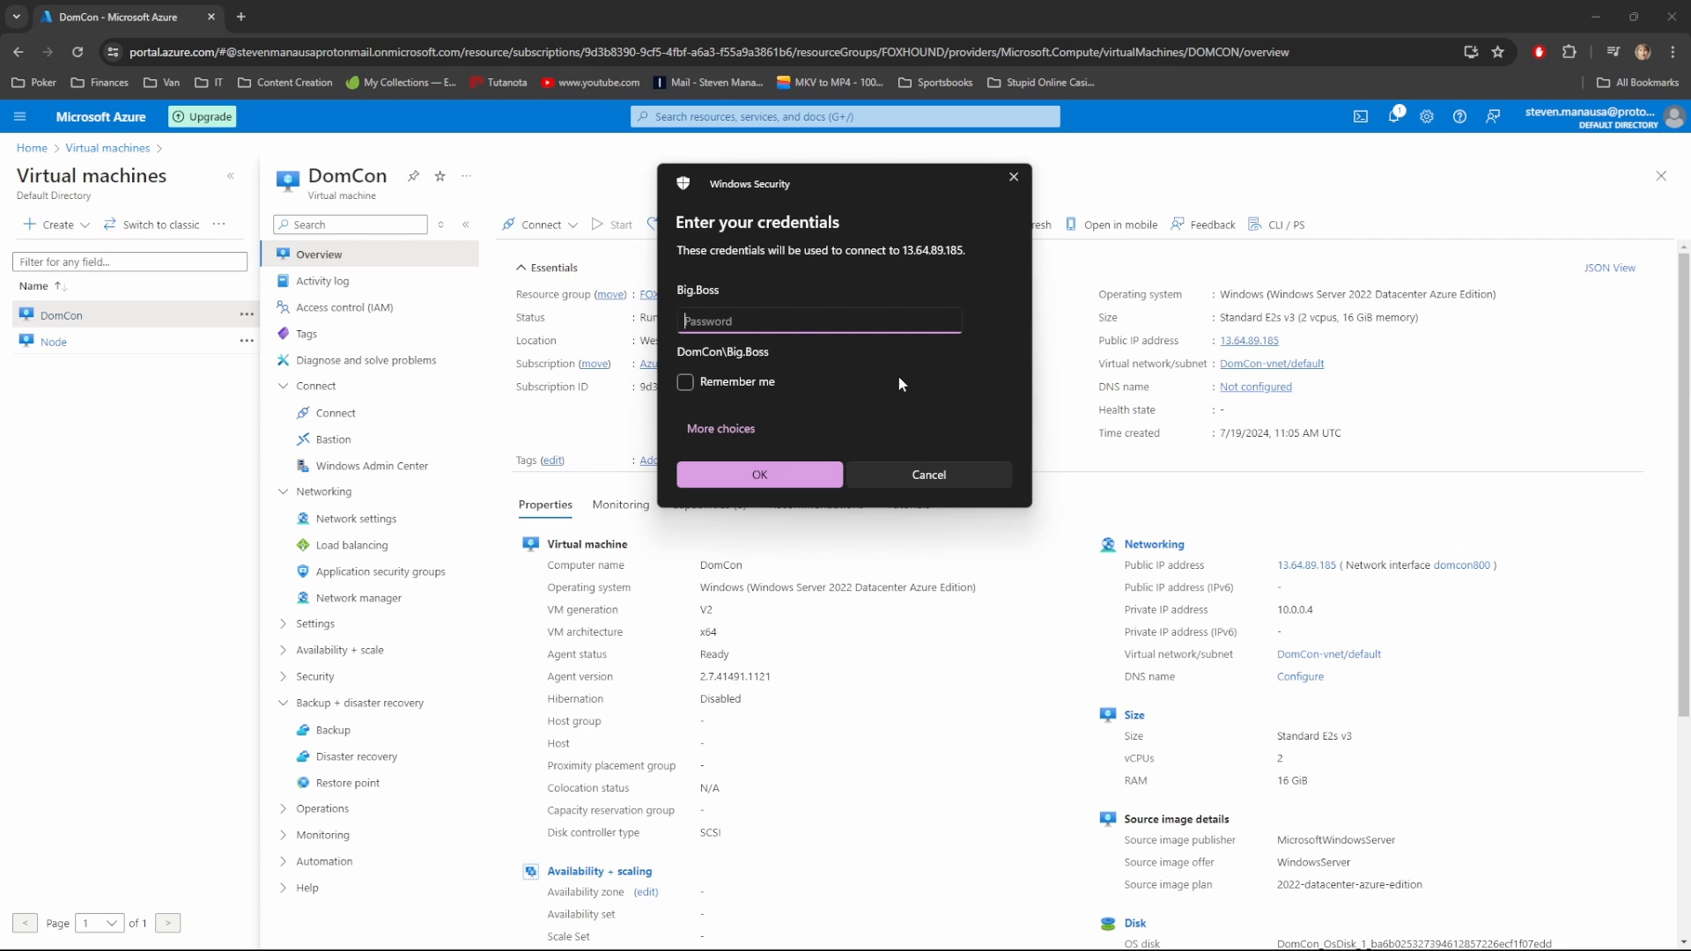
Attempt logon with the password, then switch to using a different account
type("••••••••••••••")
key("Return")
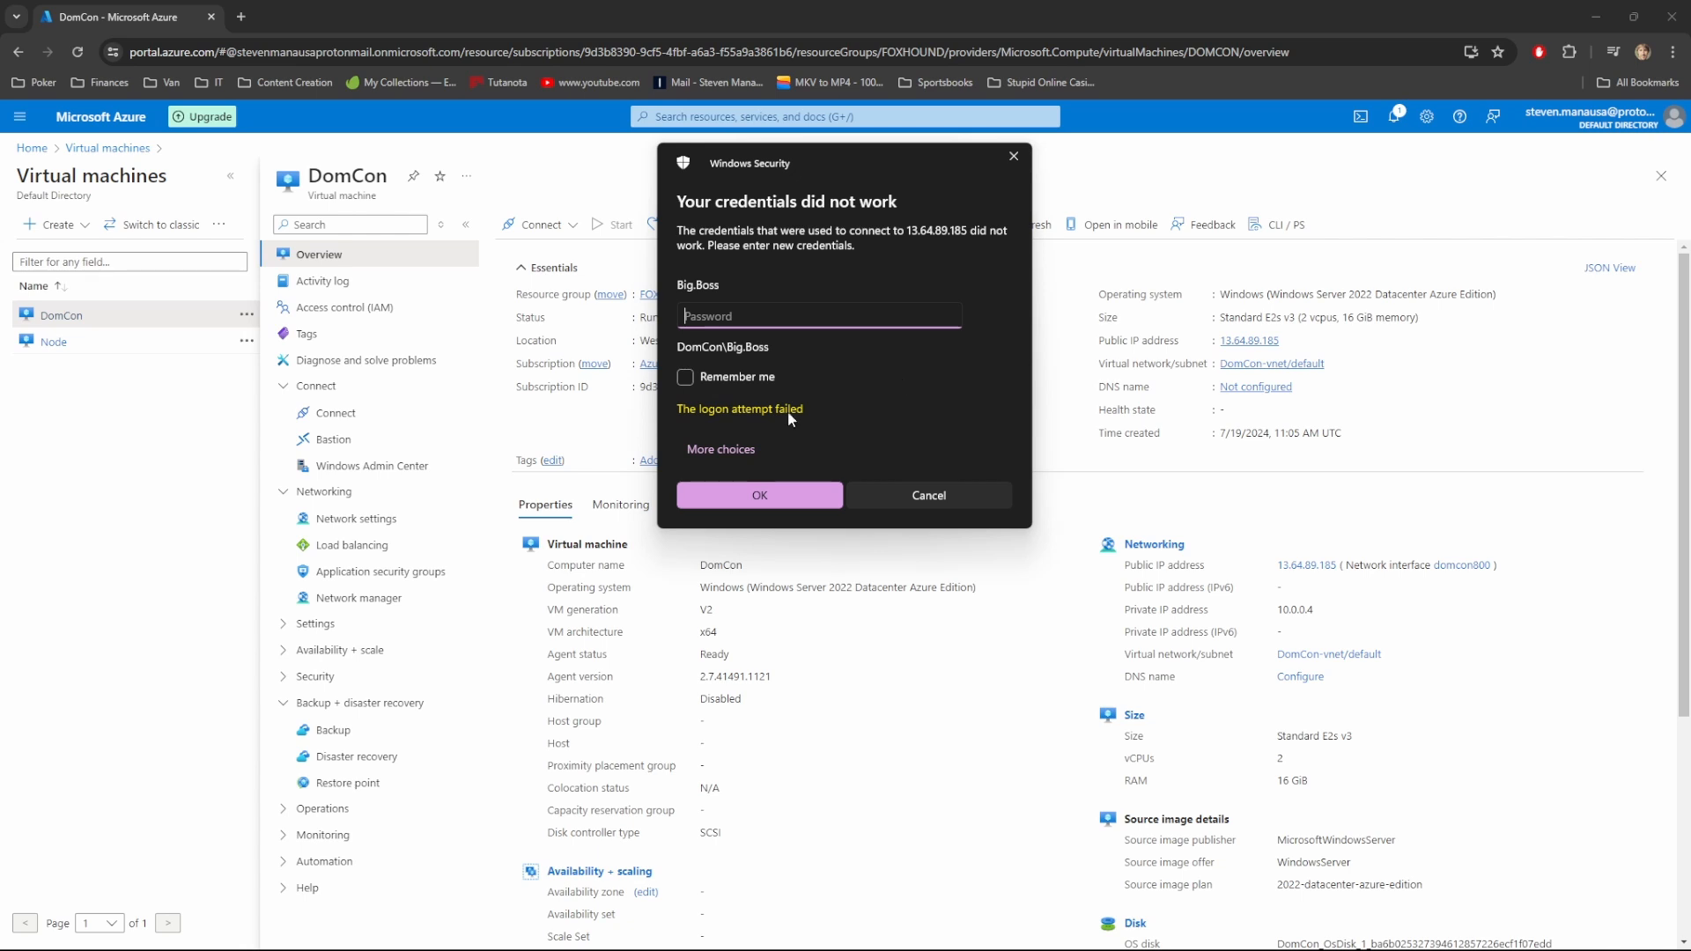
left_click(725, 452)
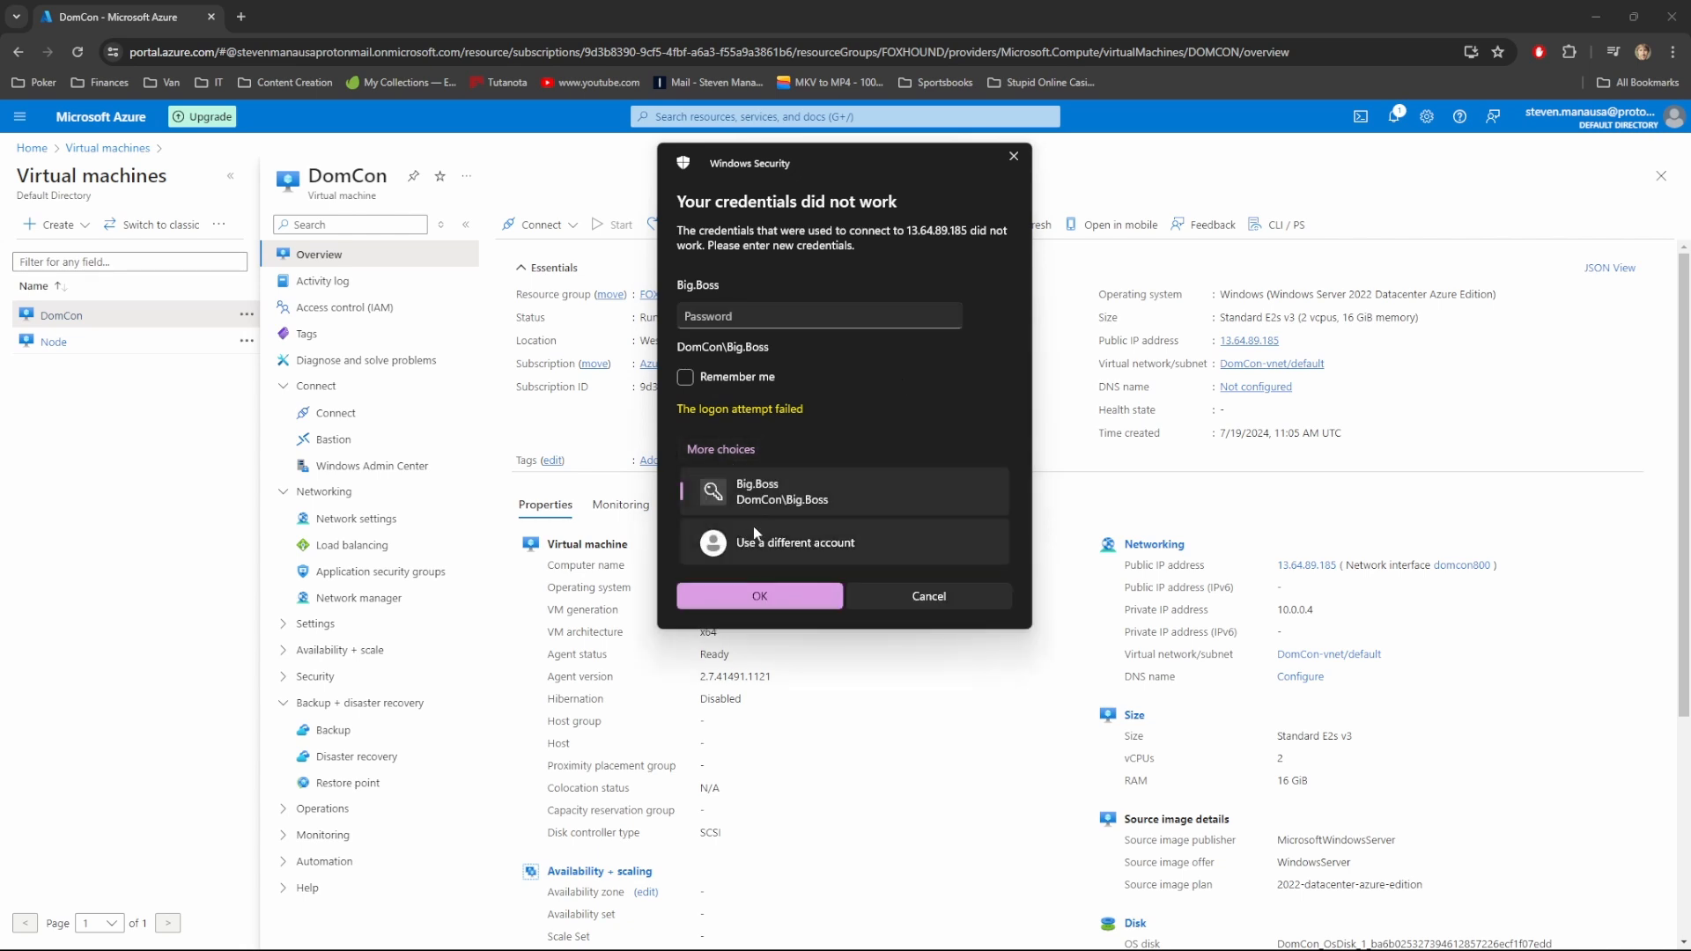
left_click(763, 548)
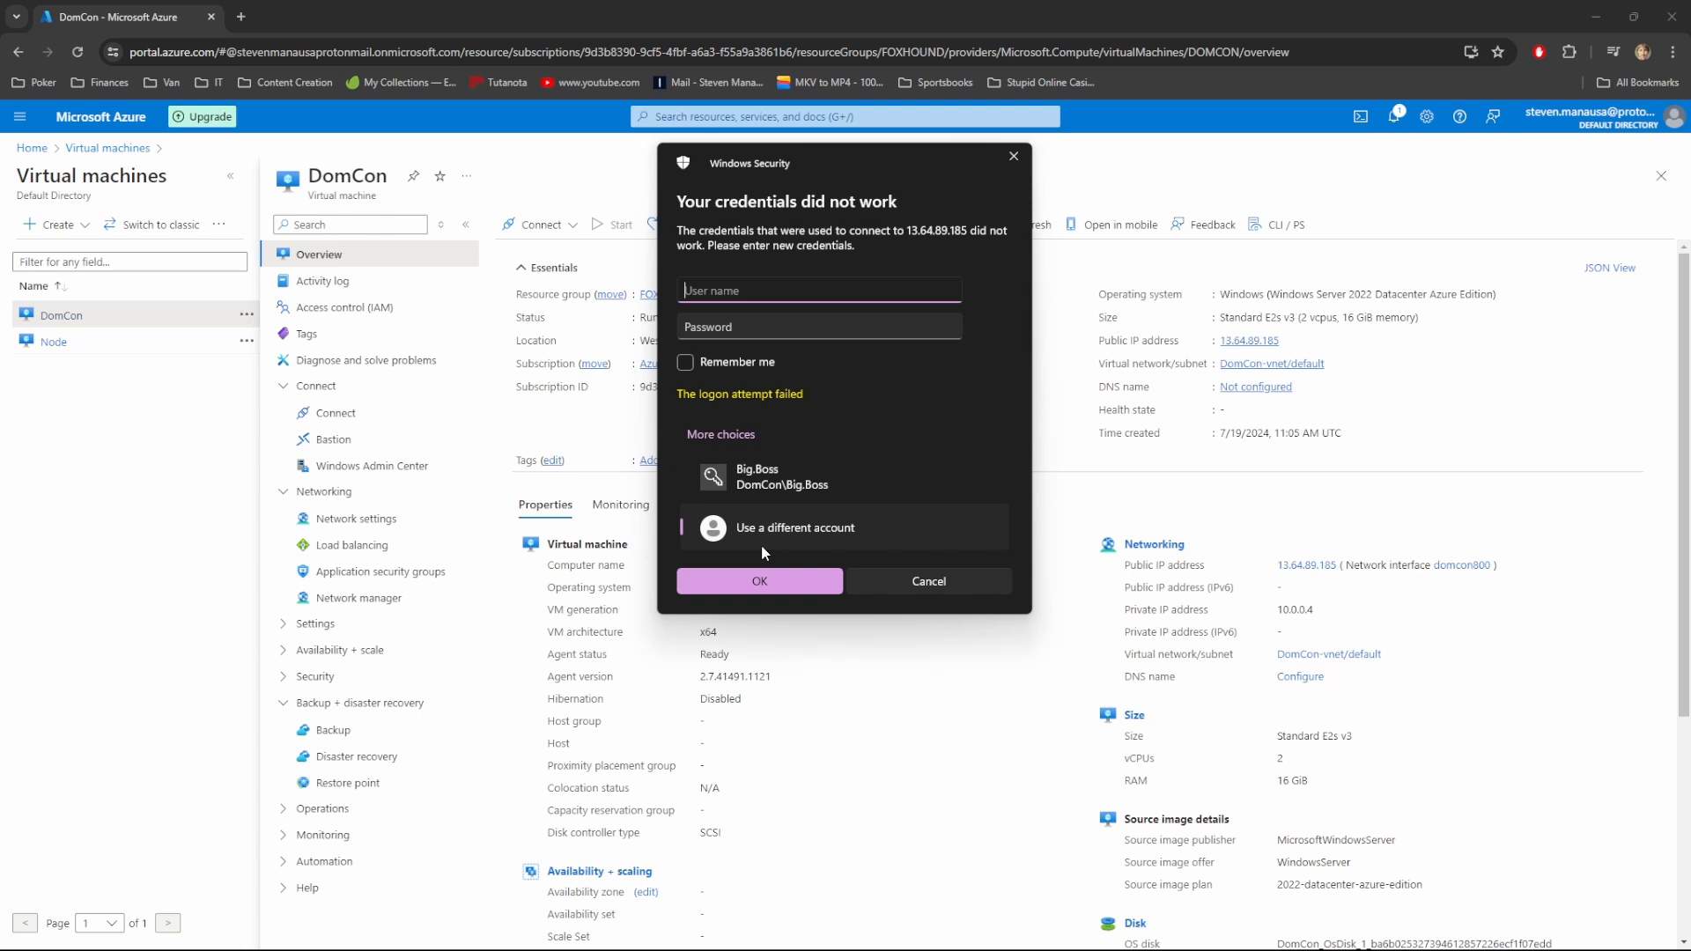
Enter the foxhound.gov domain account credentials and accept the certificate warning
type("foxhound.gov\\Big.Boss")
key("Tab")
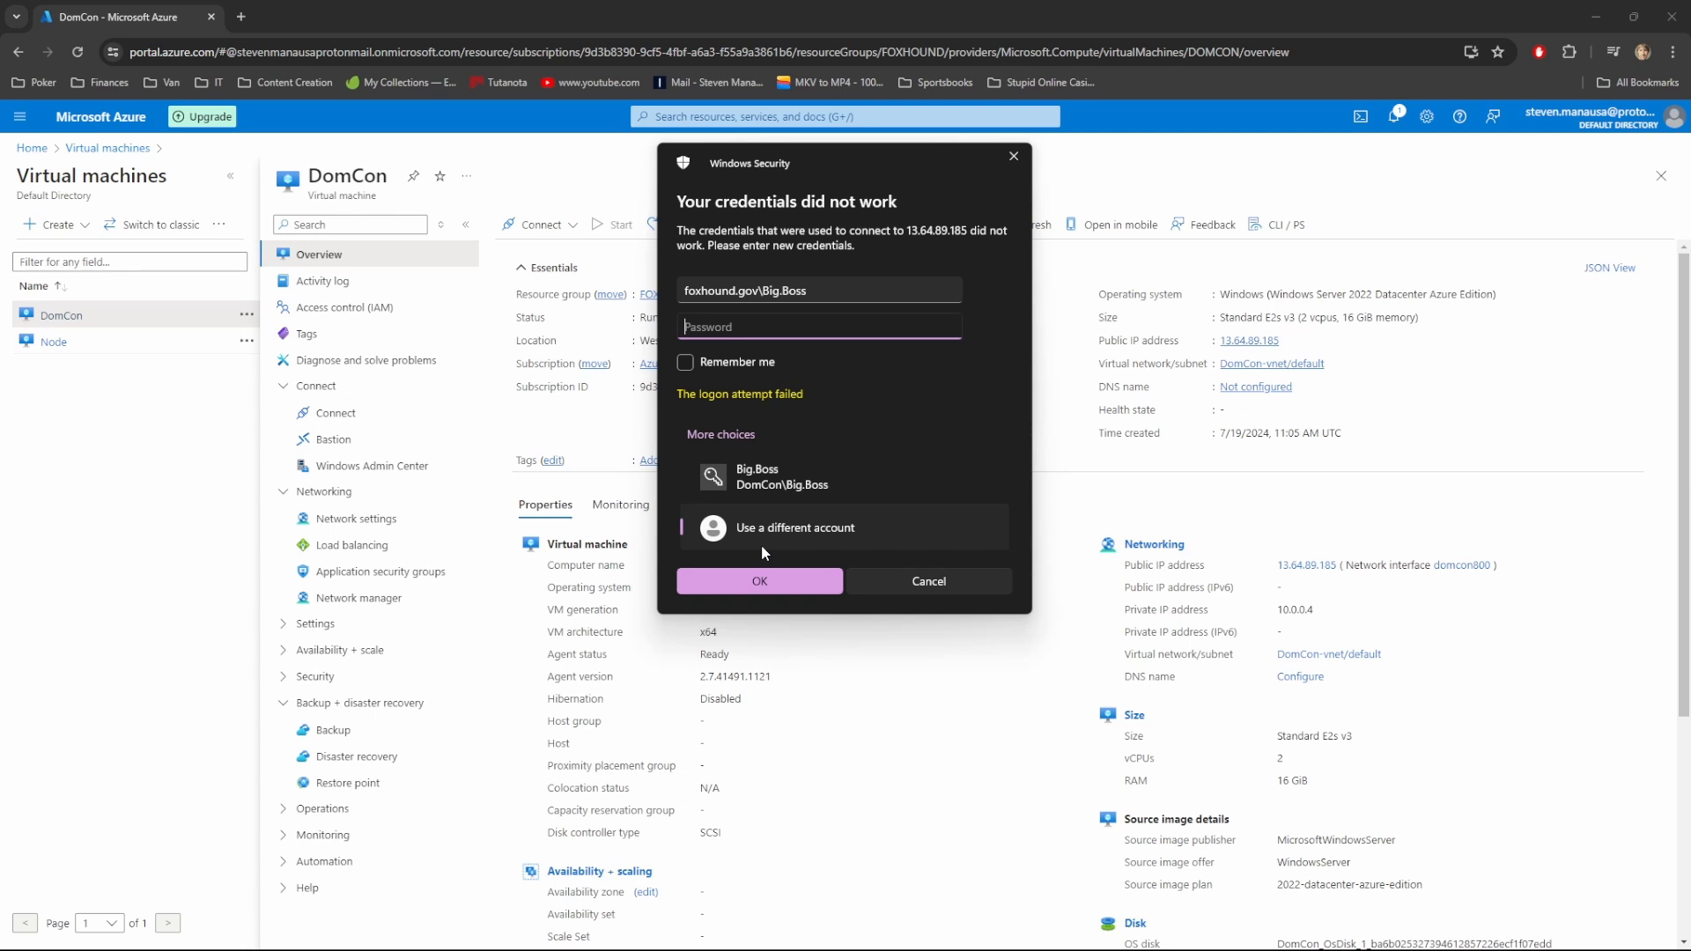
type("••••••••••••••••")
key("Return")
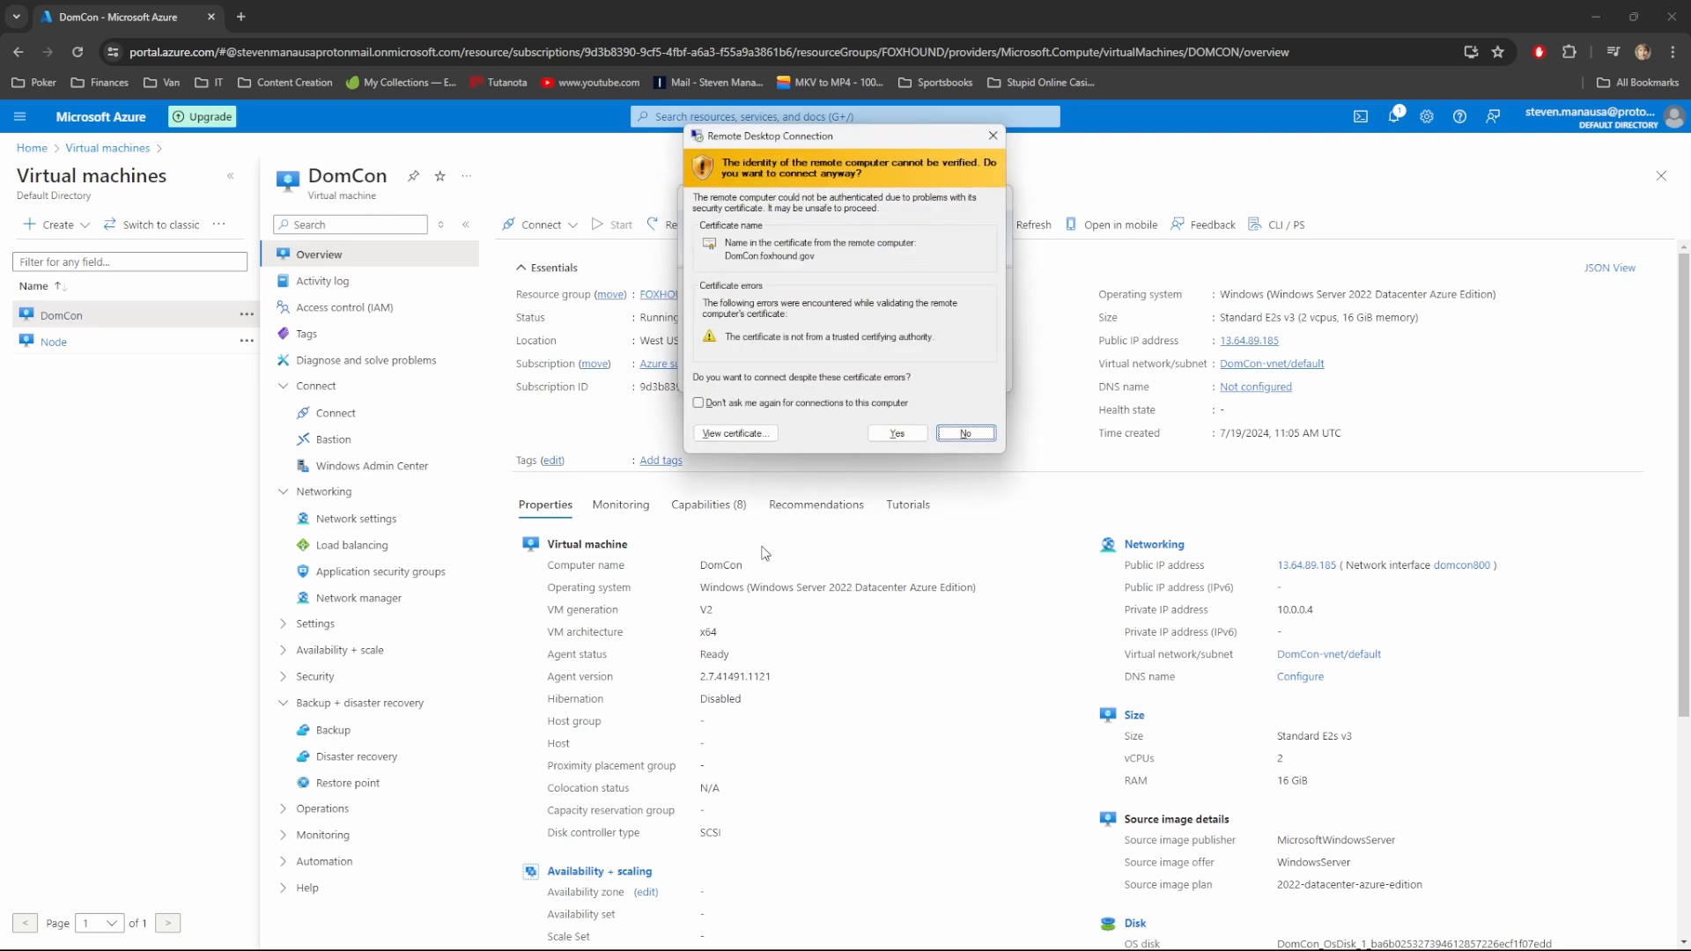
left_click(883, 431)
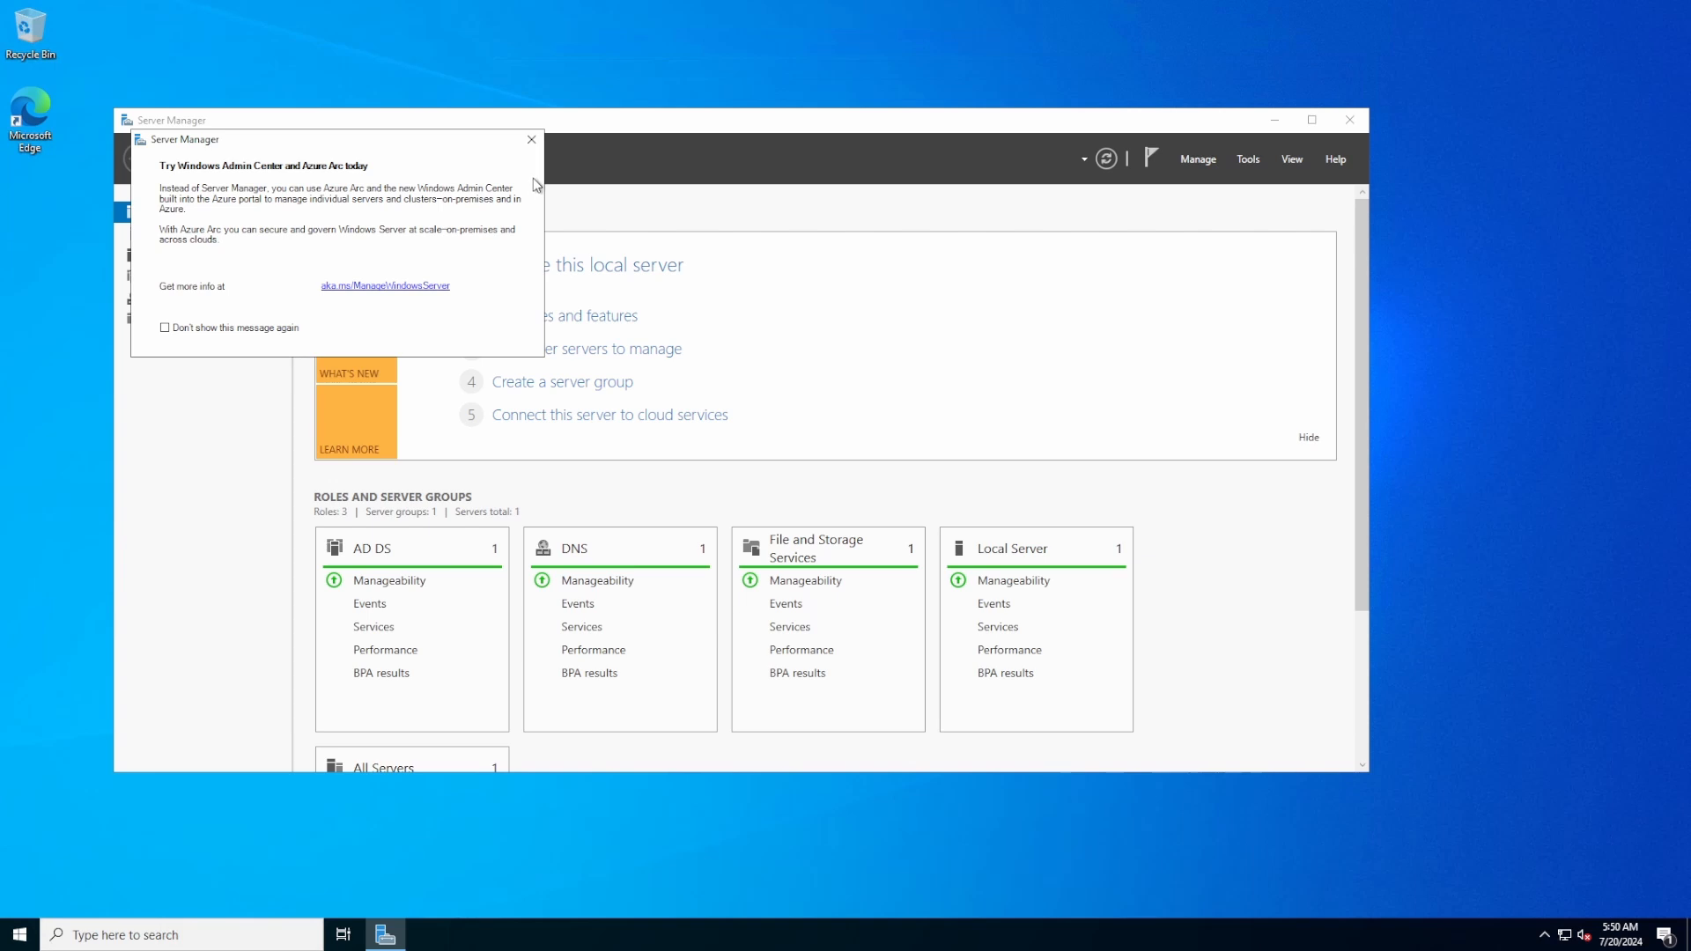
Close Server Manager and launch Active Directory Users and Computers via search
left_click(531, 139)
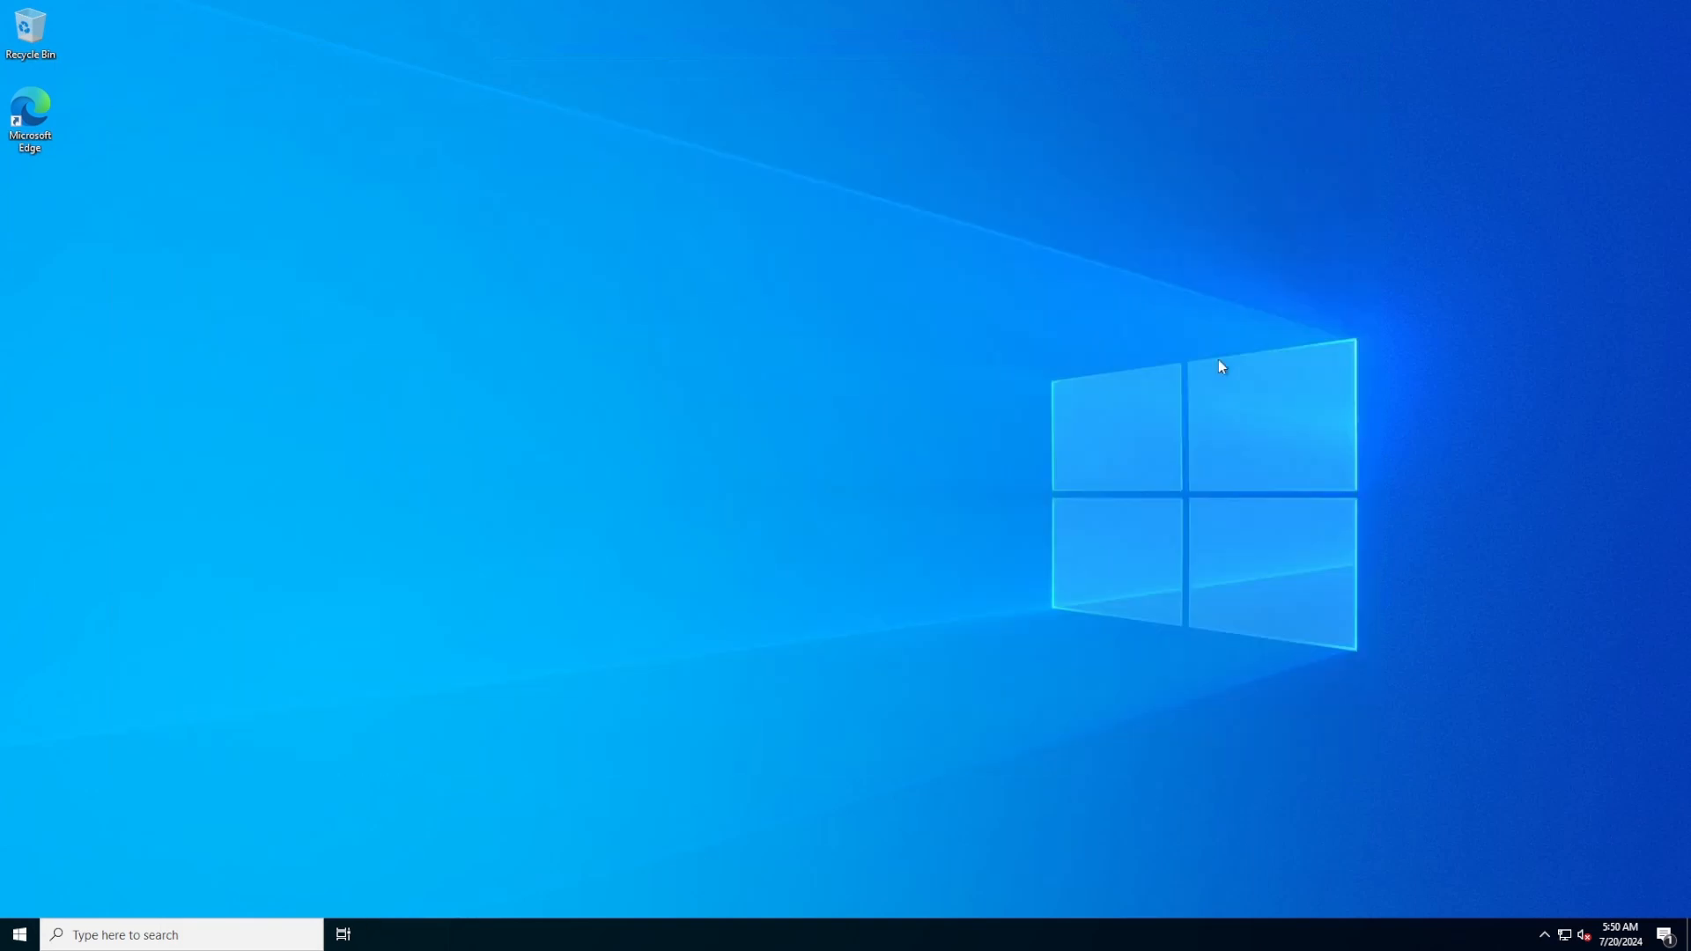
left_click(1349, 120)
left_click(183, 936)
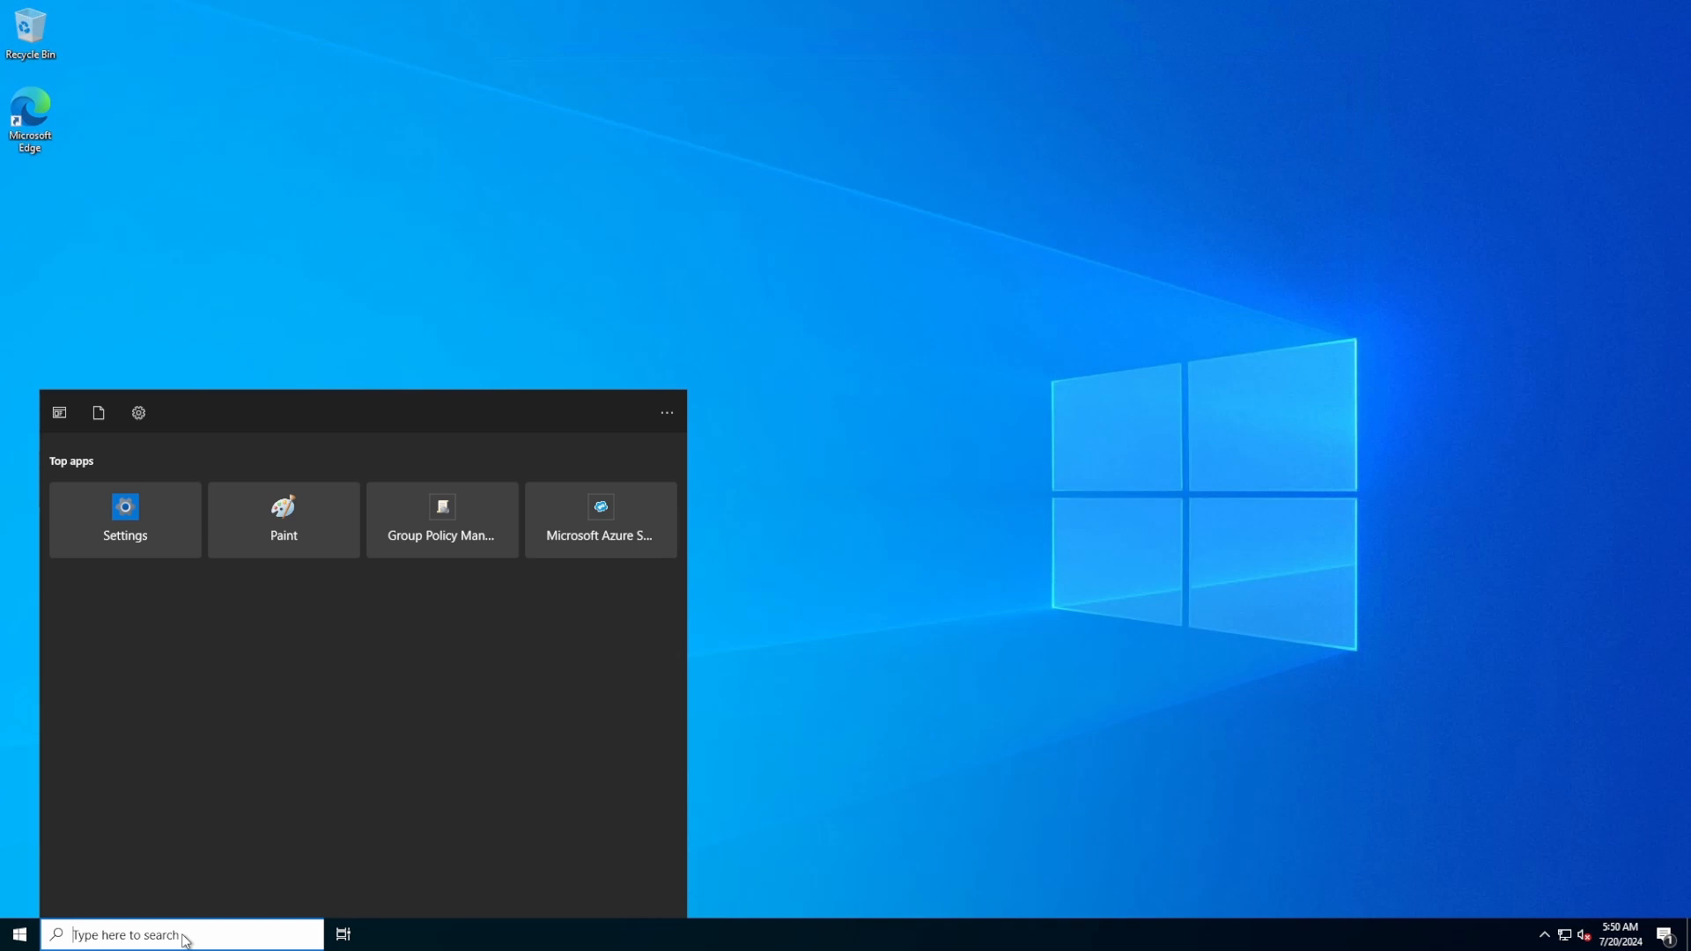
type("ac")
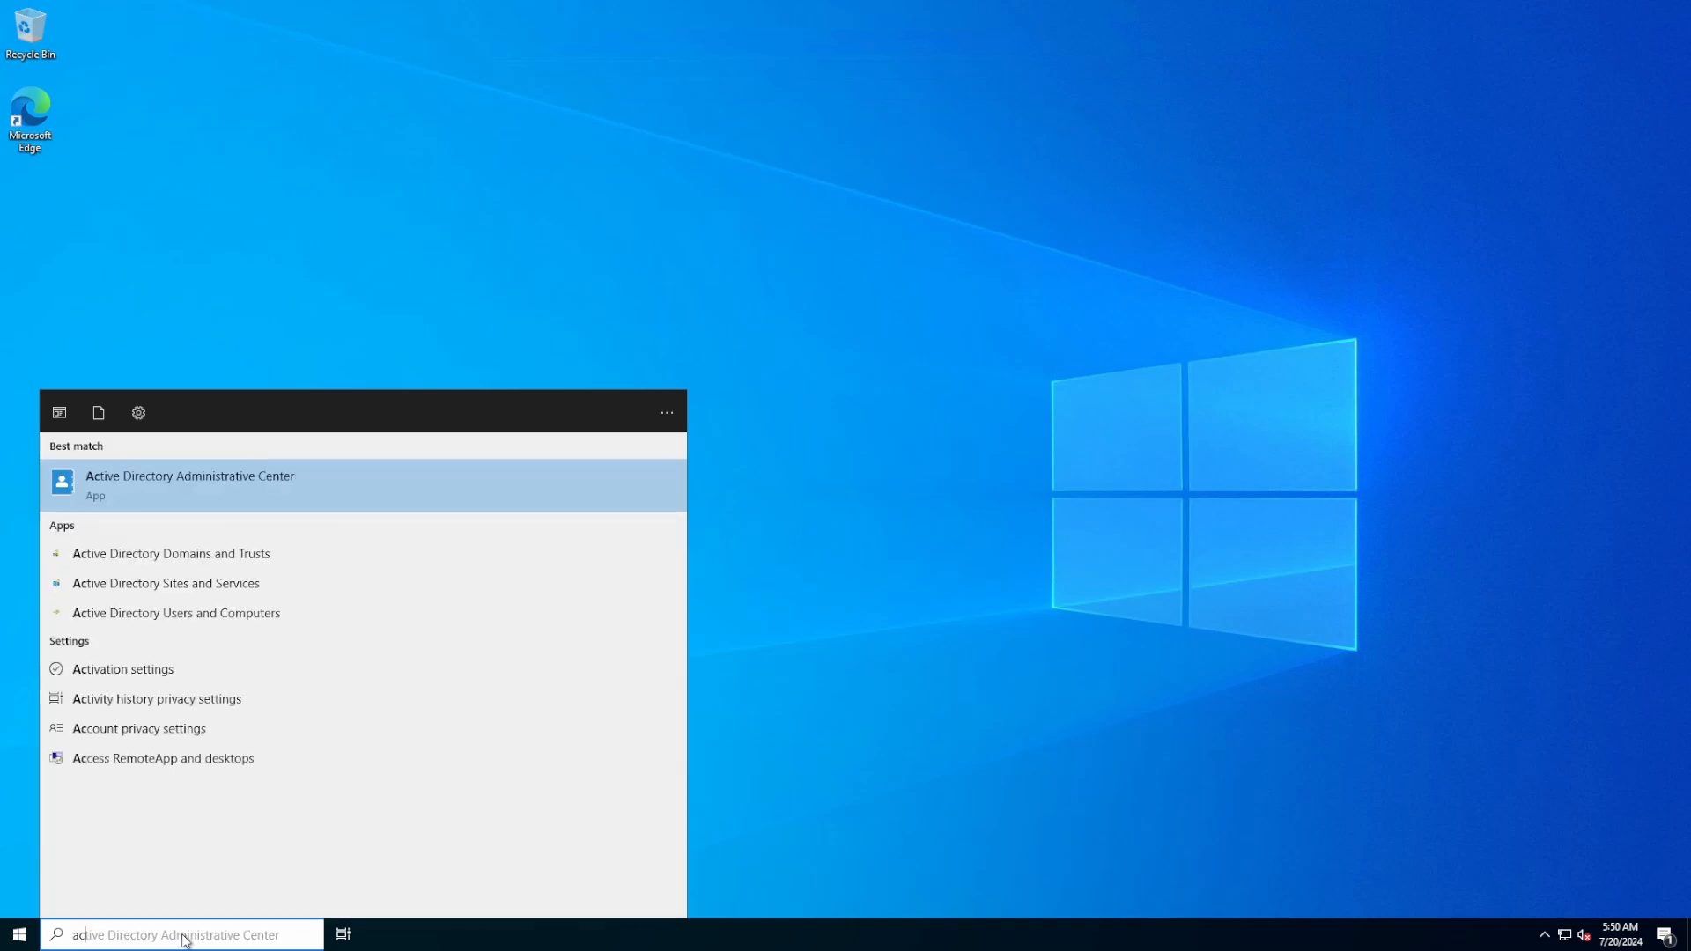
left_click(223, 612)
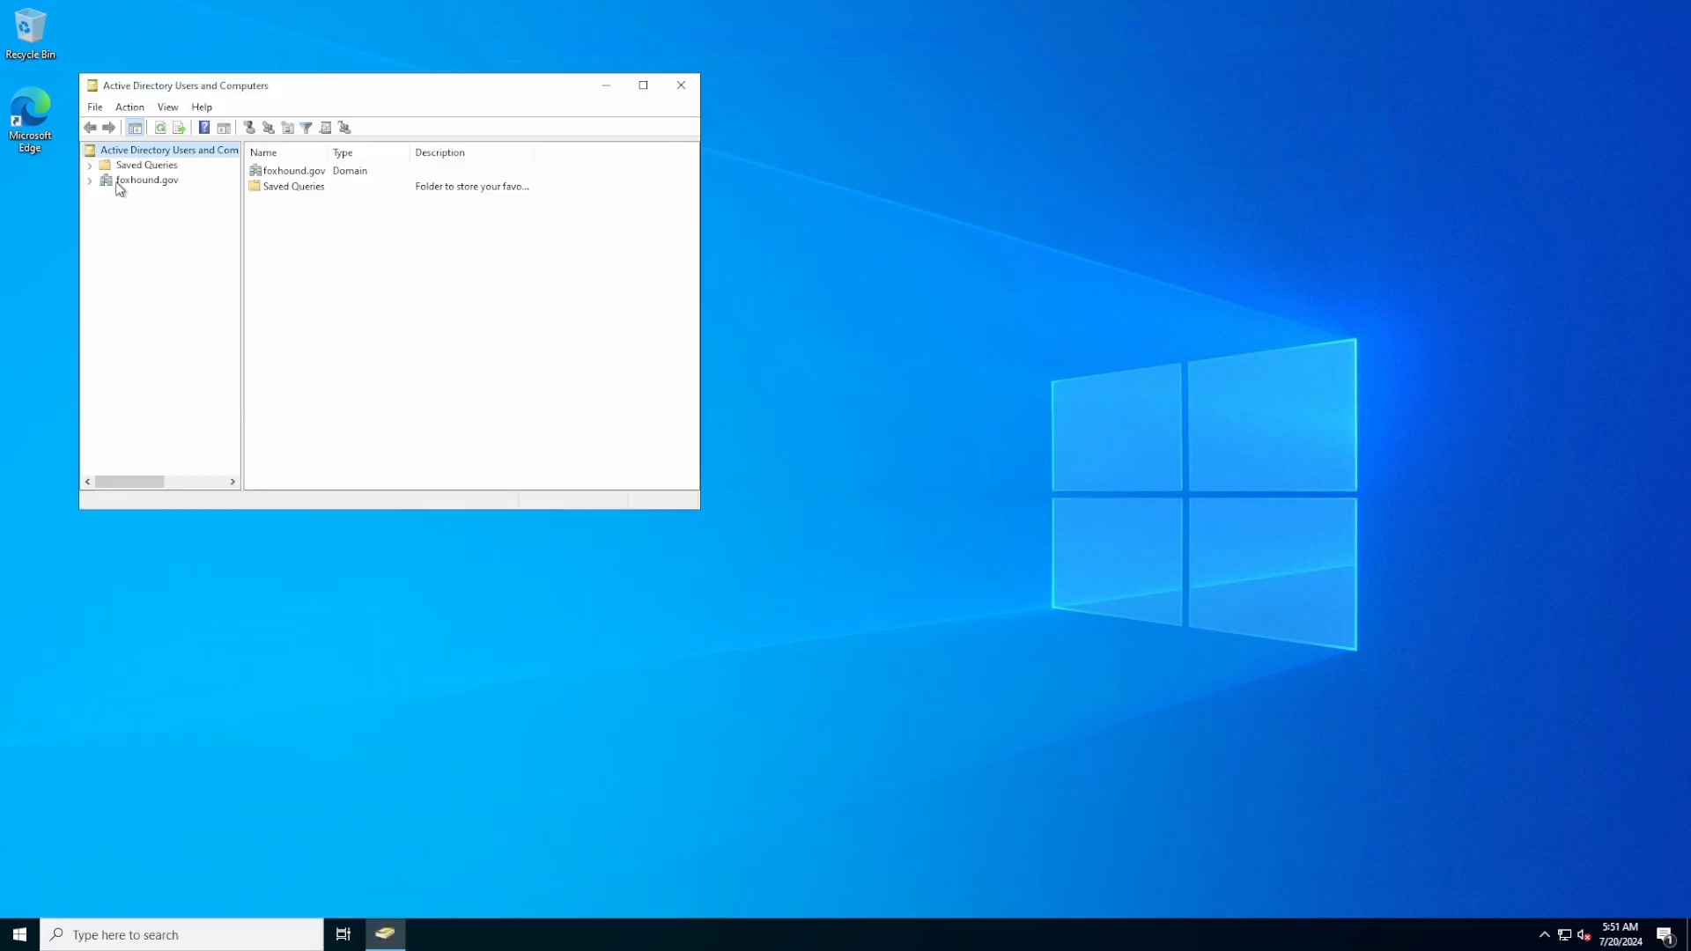
Expand foxhound.gov and browse Domain Controllers and Users, widening the Name column
left_click(88, 181)
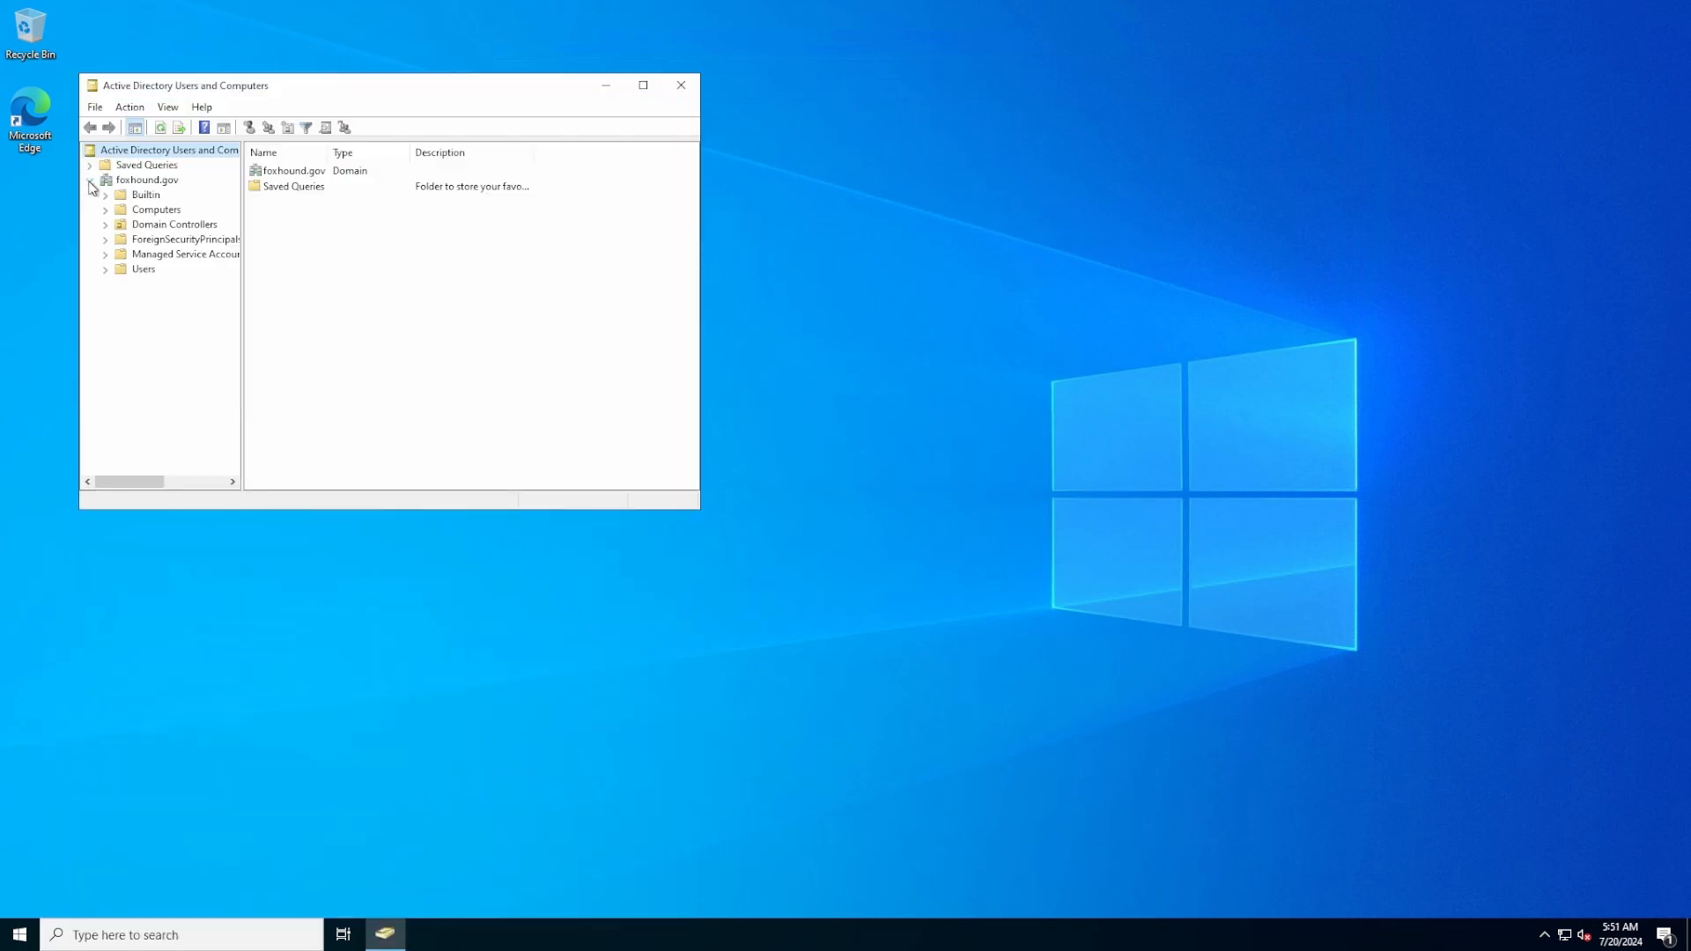
left_click(141, 229)
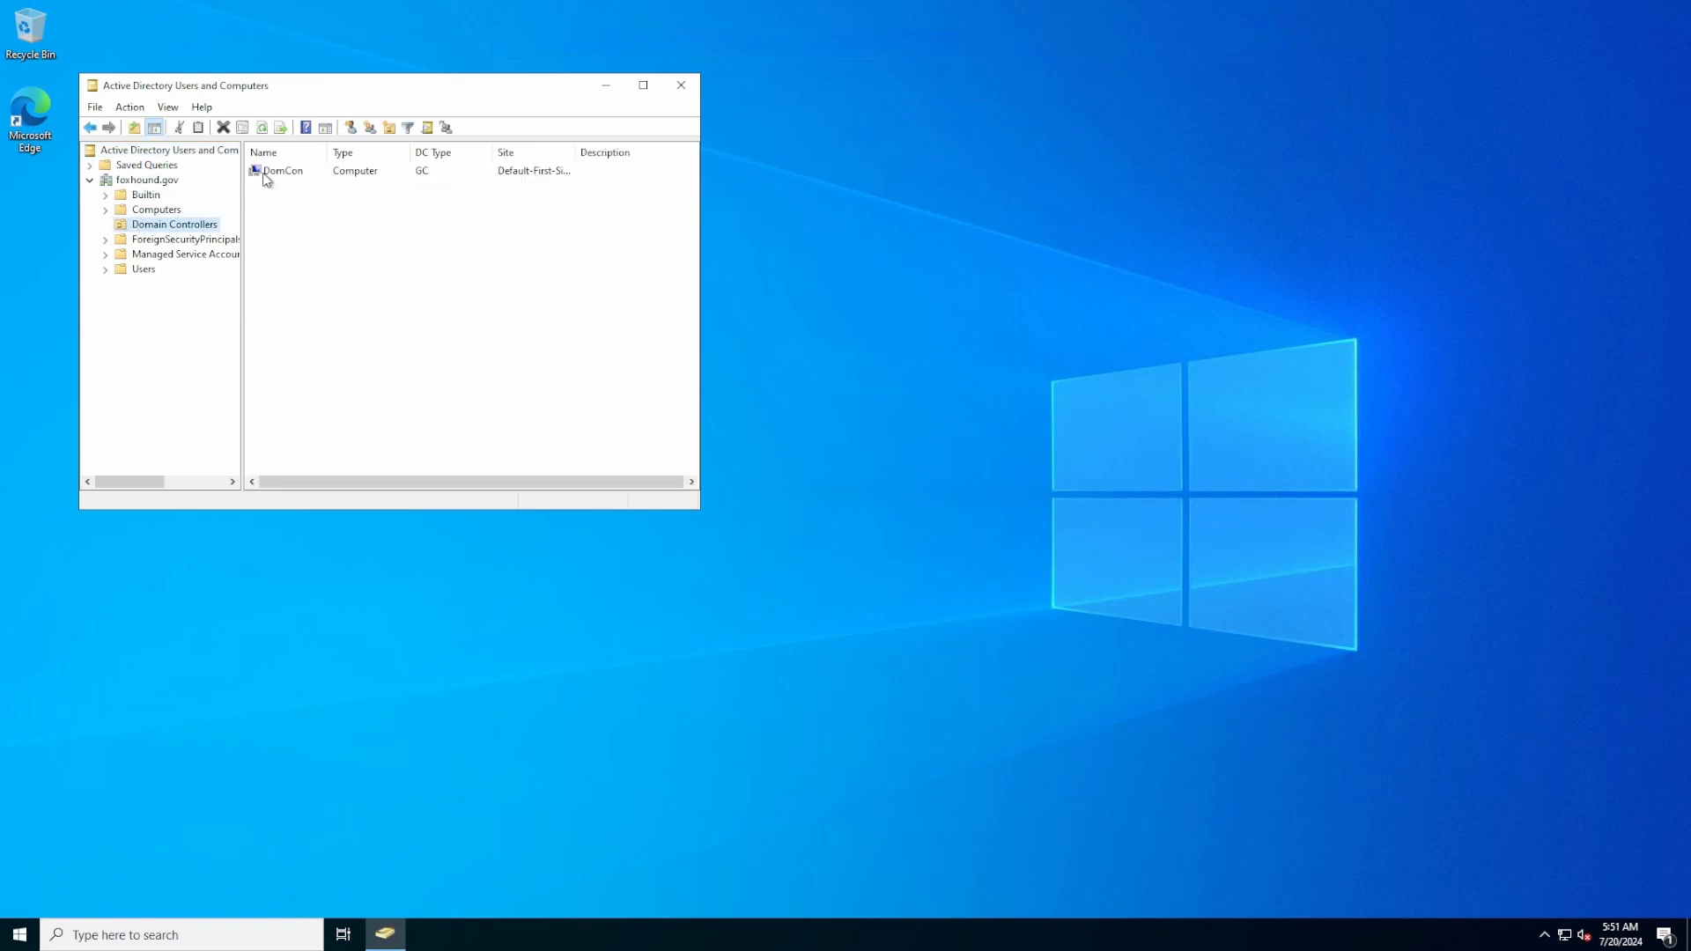
left_click(154, 272)
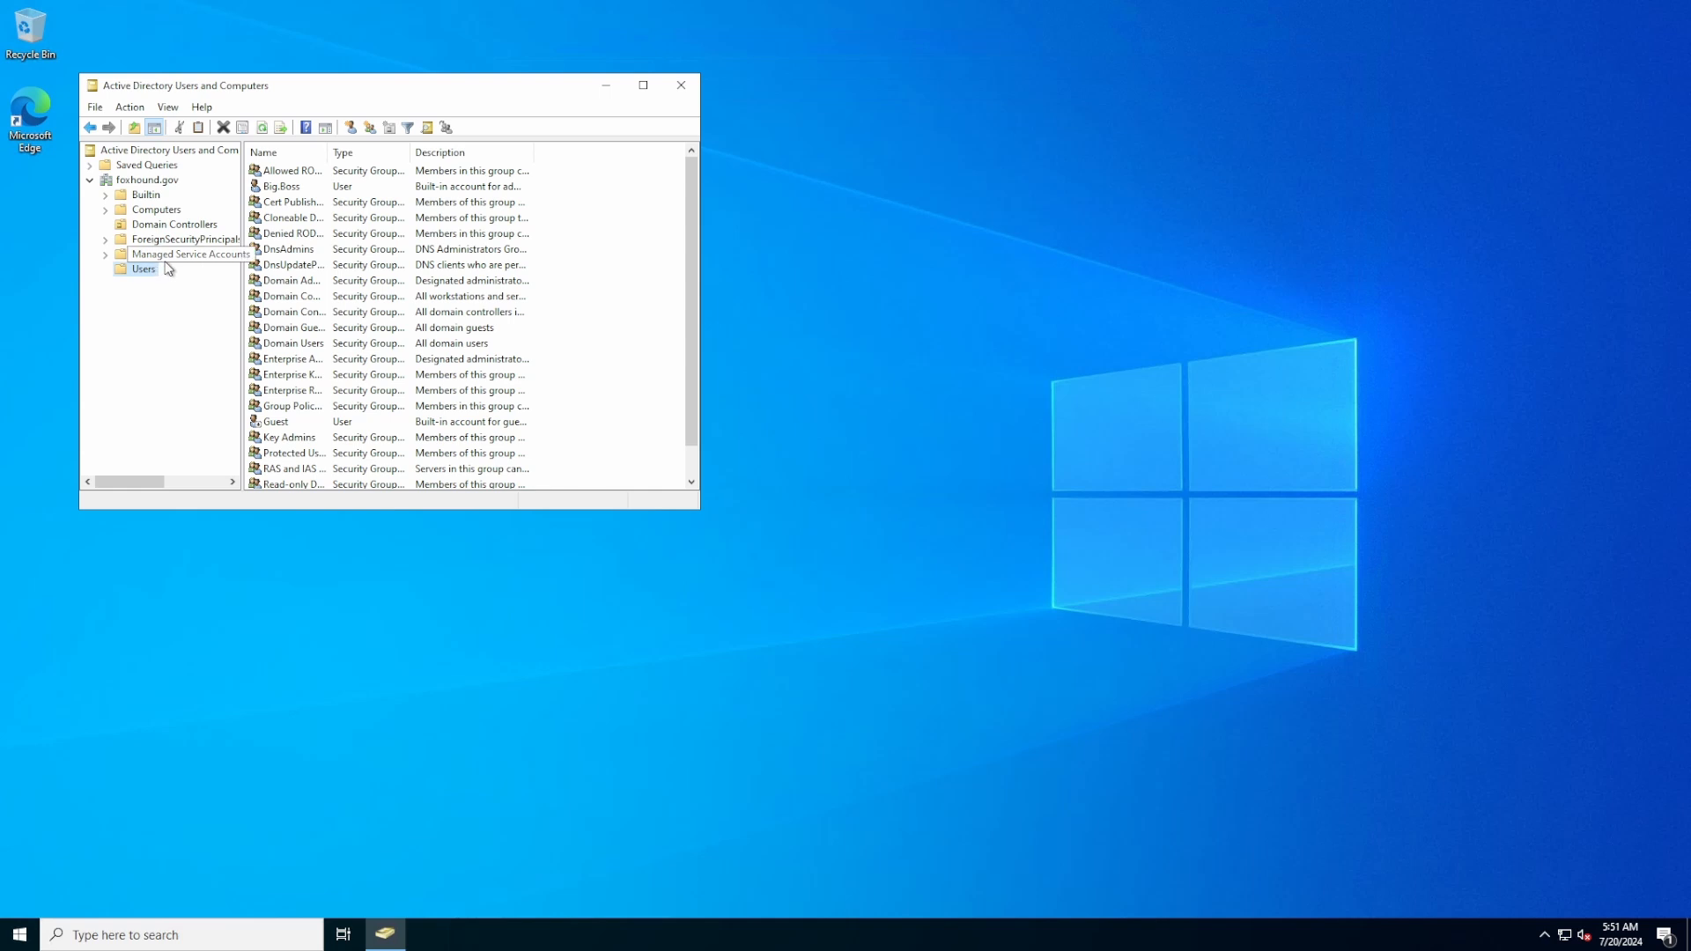
left_click(275, 189)
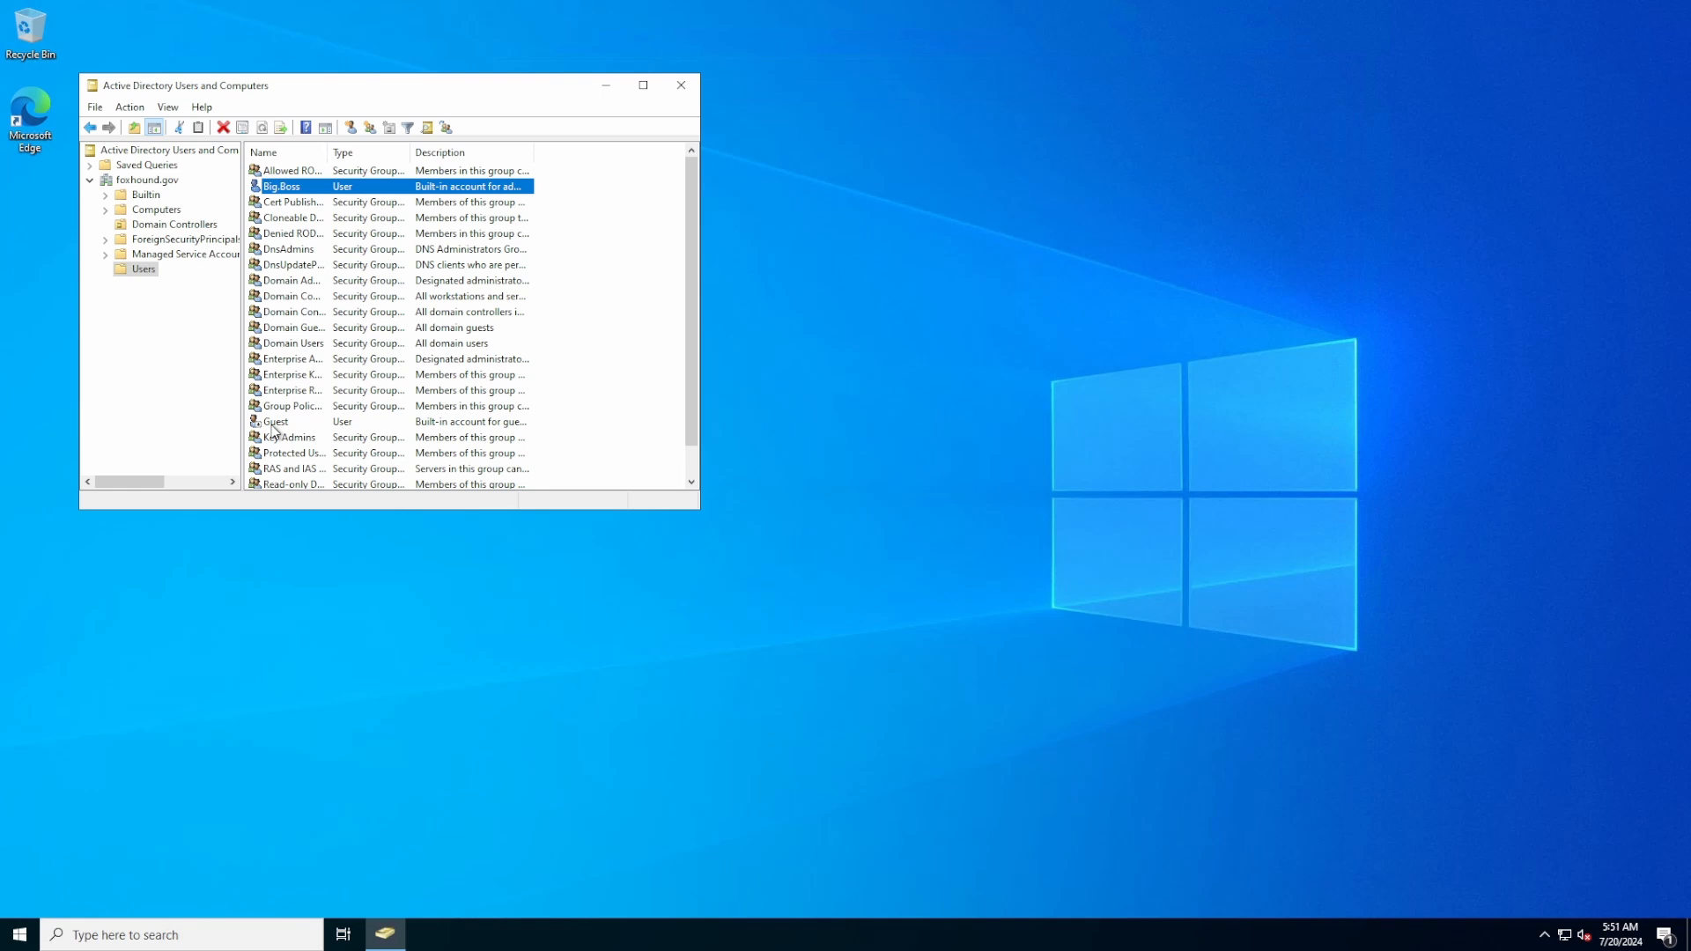
left_click_drag(330, 153, 362, 153)
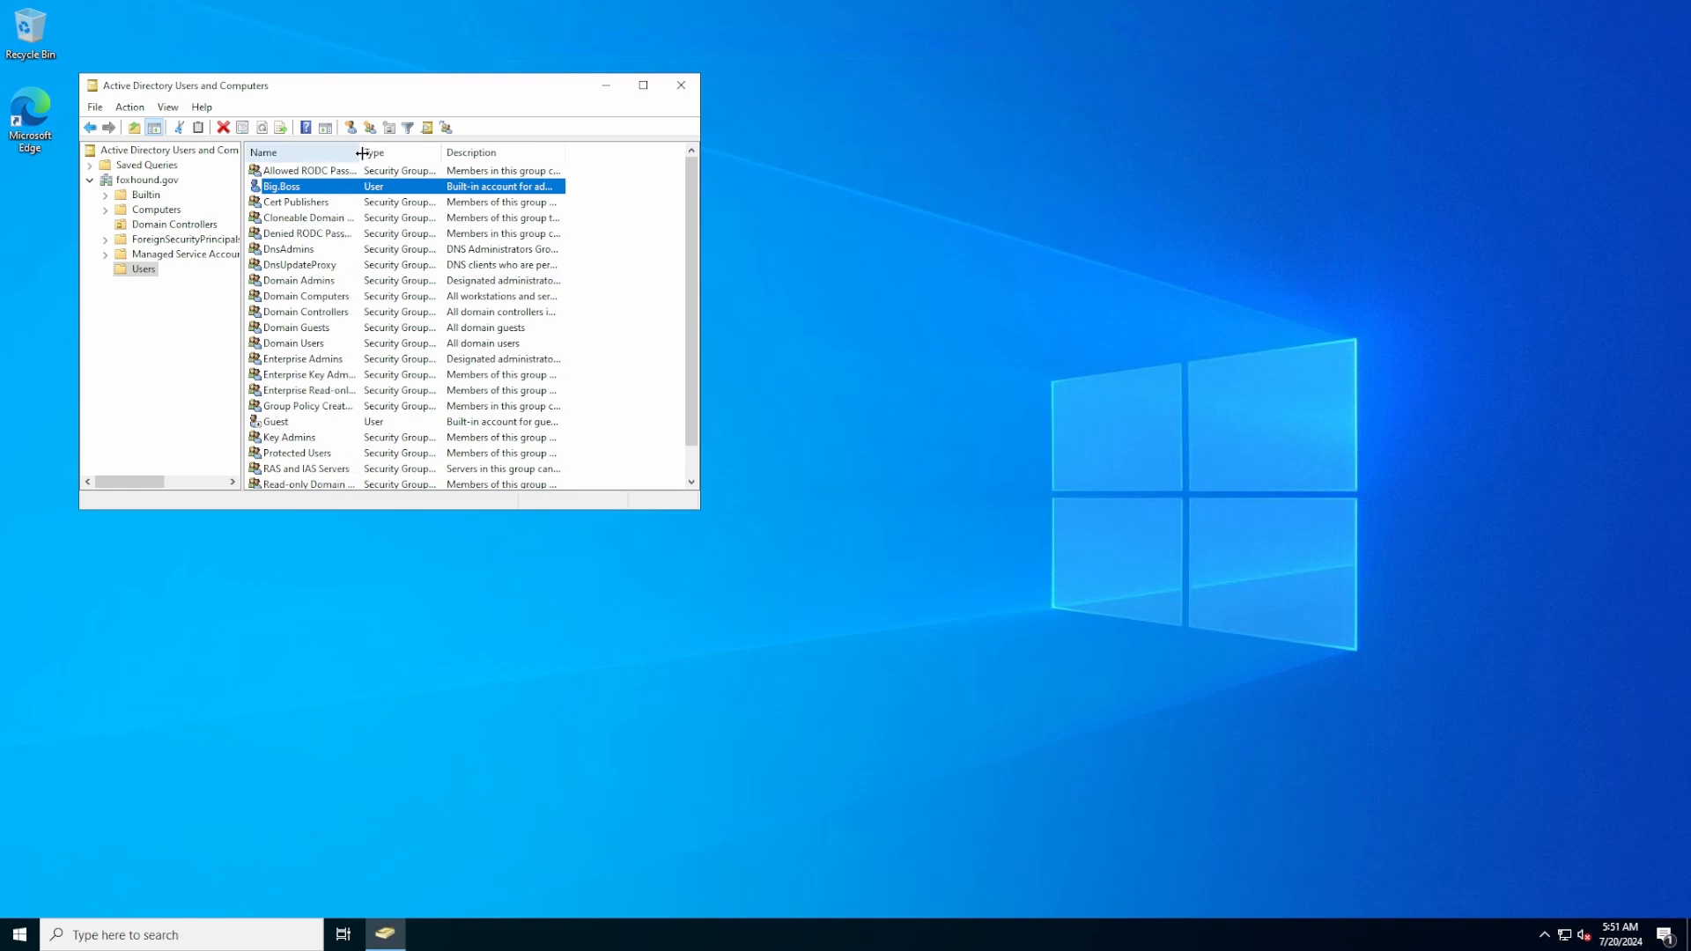
Inspect the Domain Admins, Users, Guests, Controllers and Computers groups, then return to foxhound.gov
left_click(302, 282)
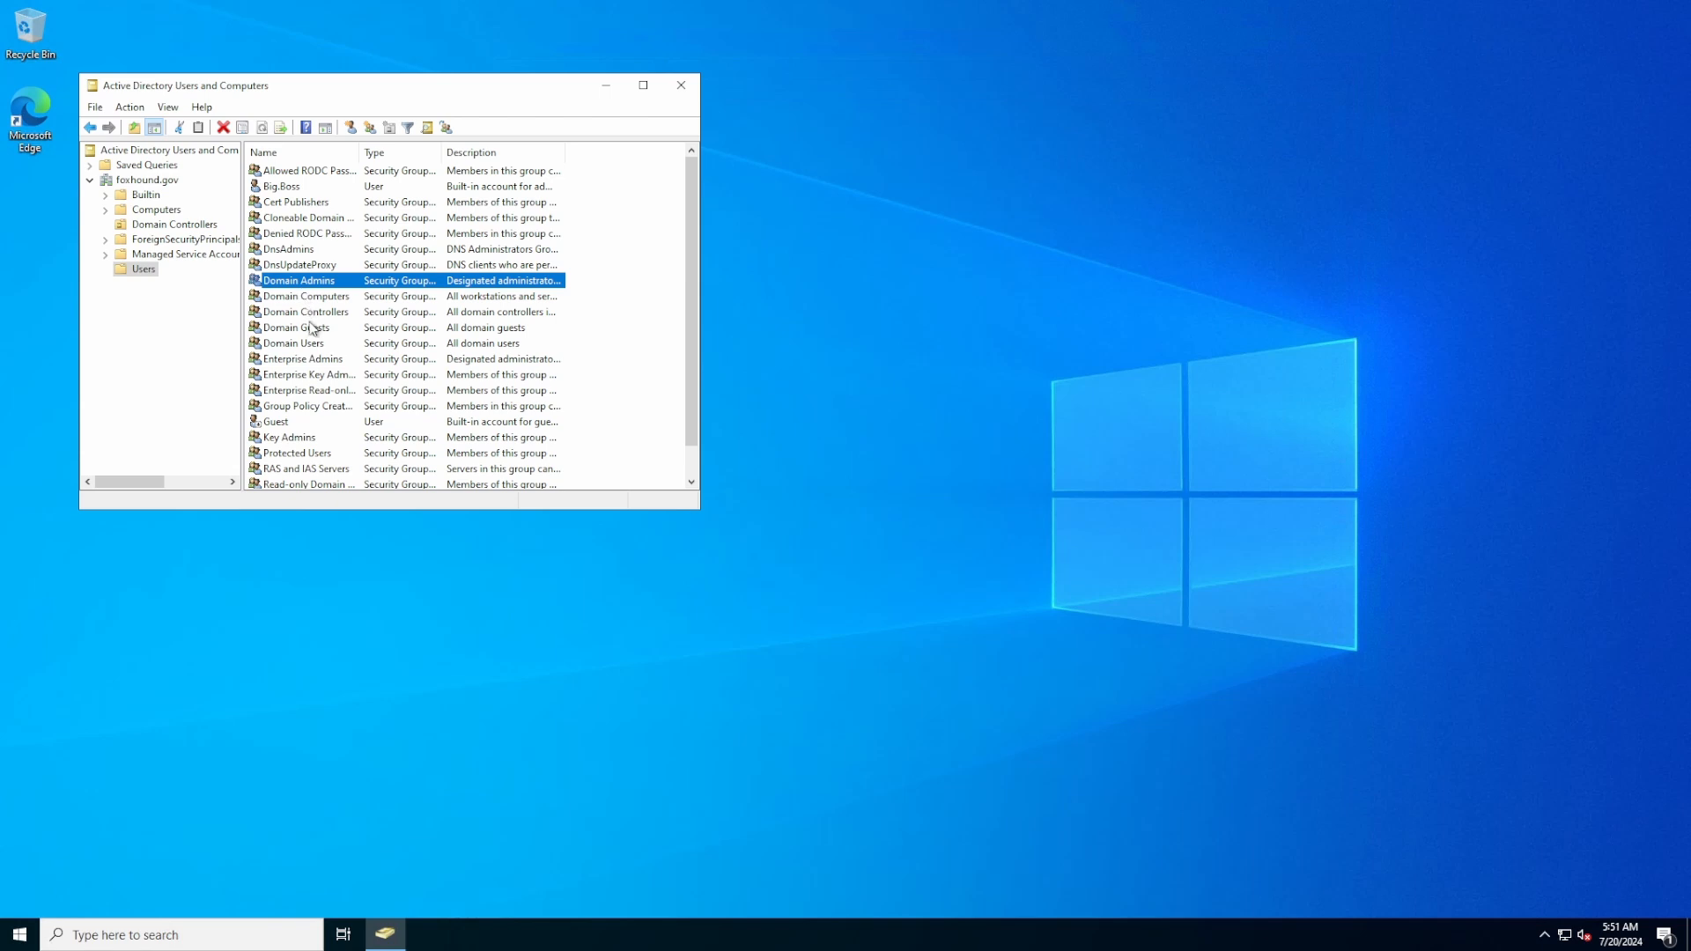
left_click(316, 343)
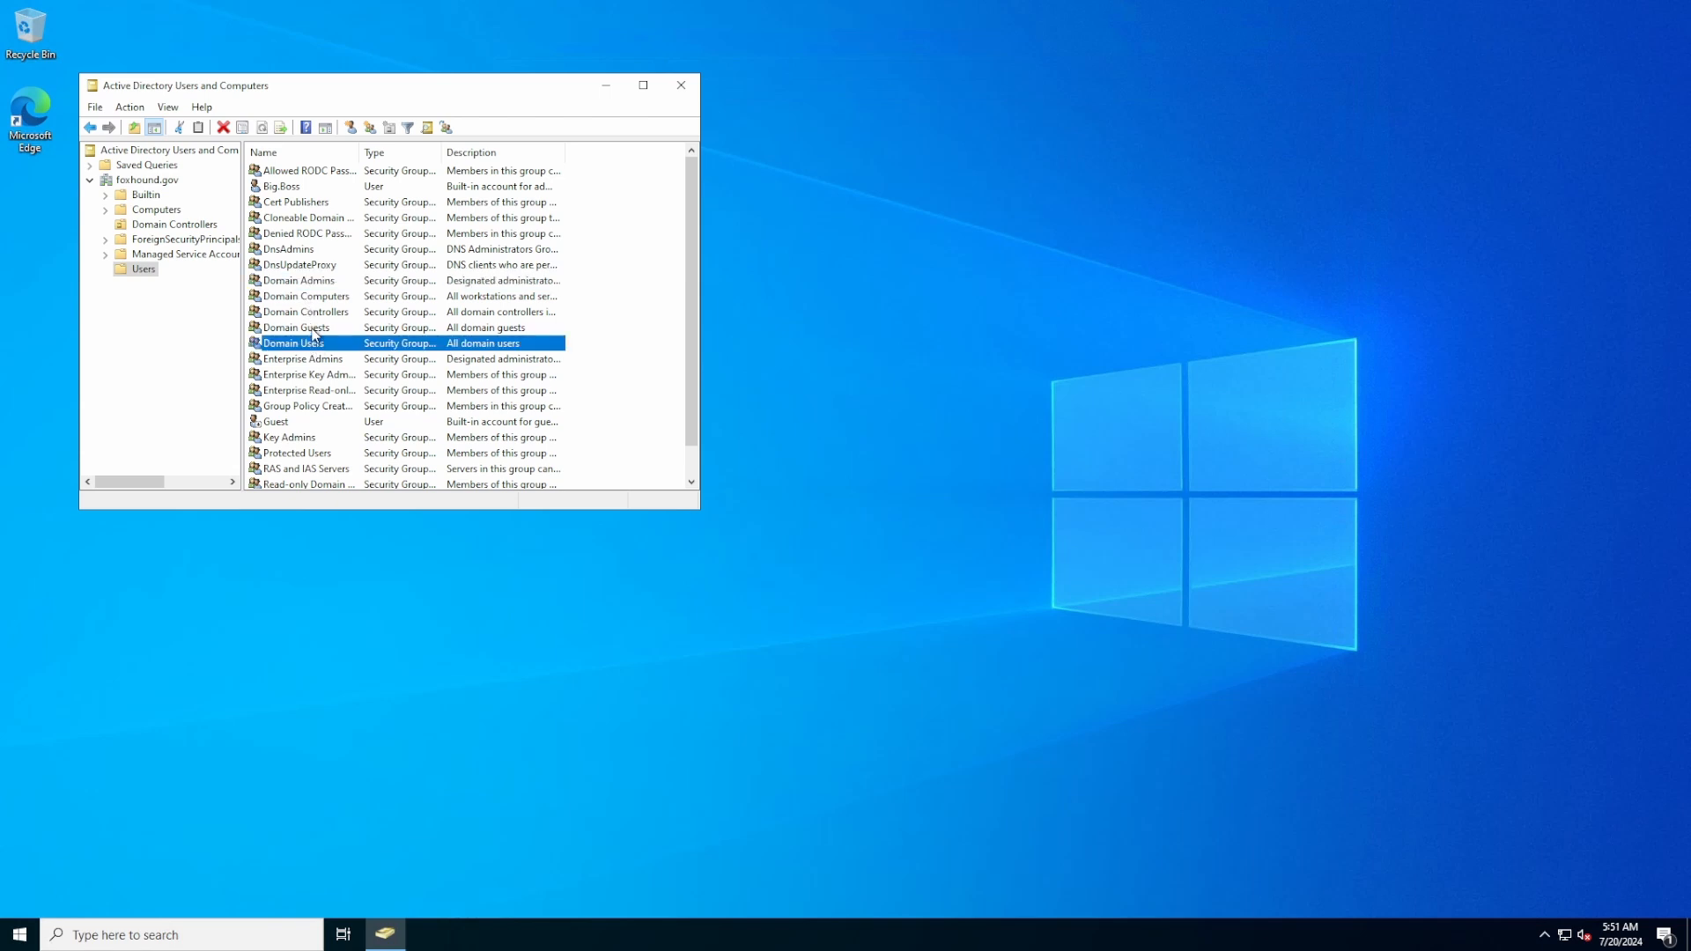
left_click(314, 328)
left_click(315, 313)
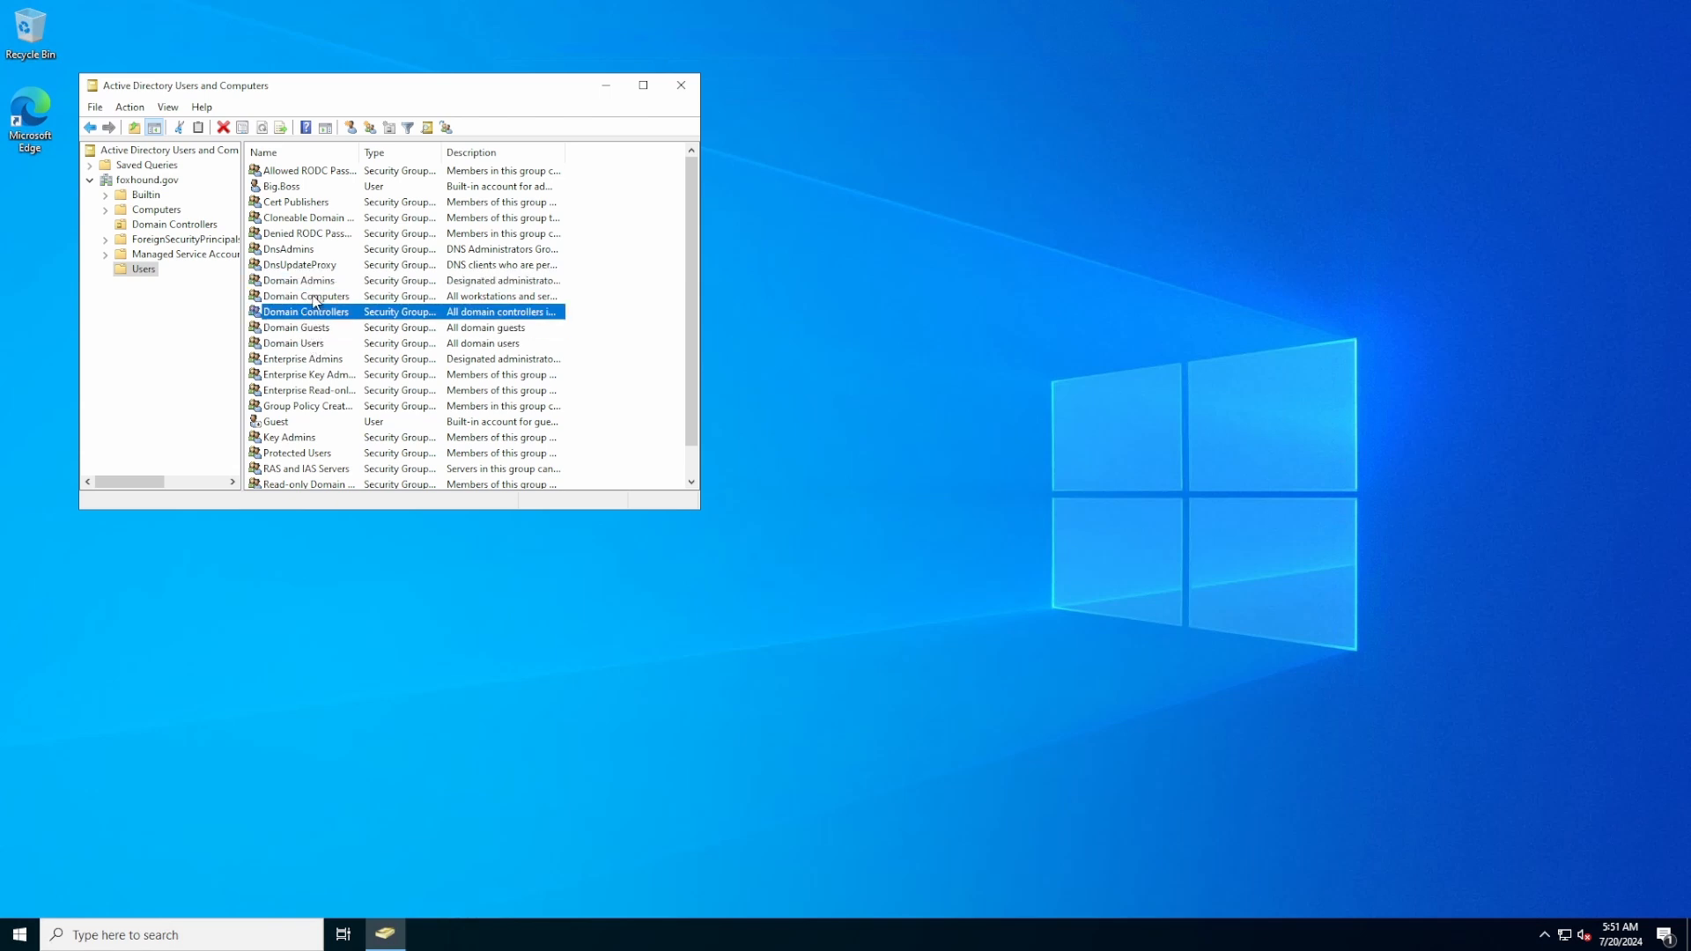
left_click(315, 298)
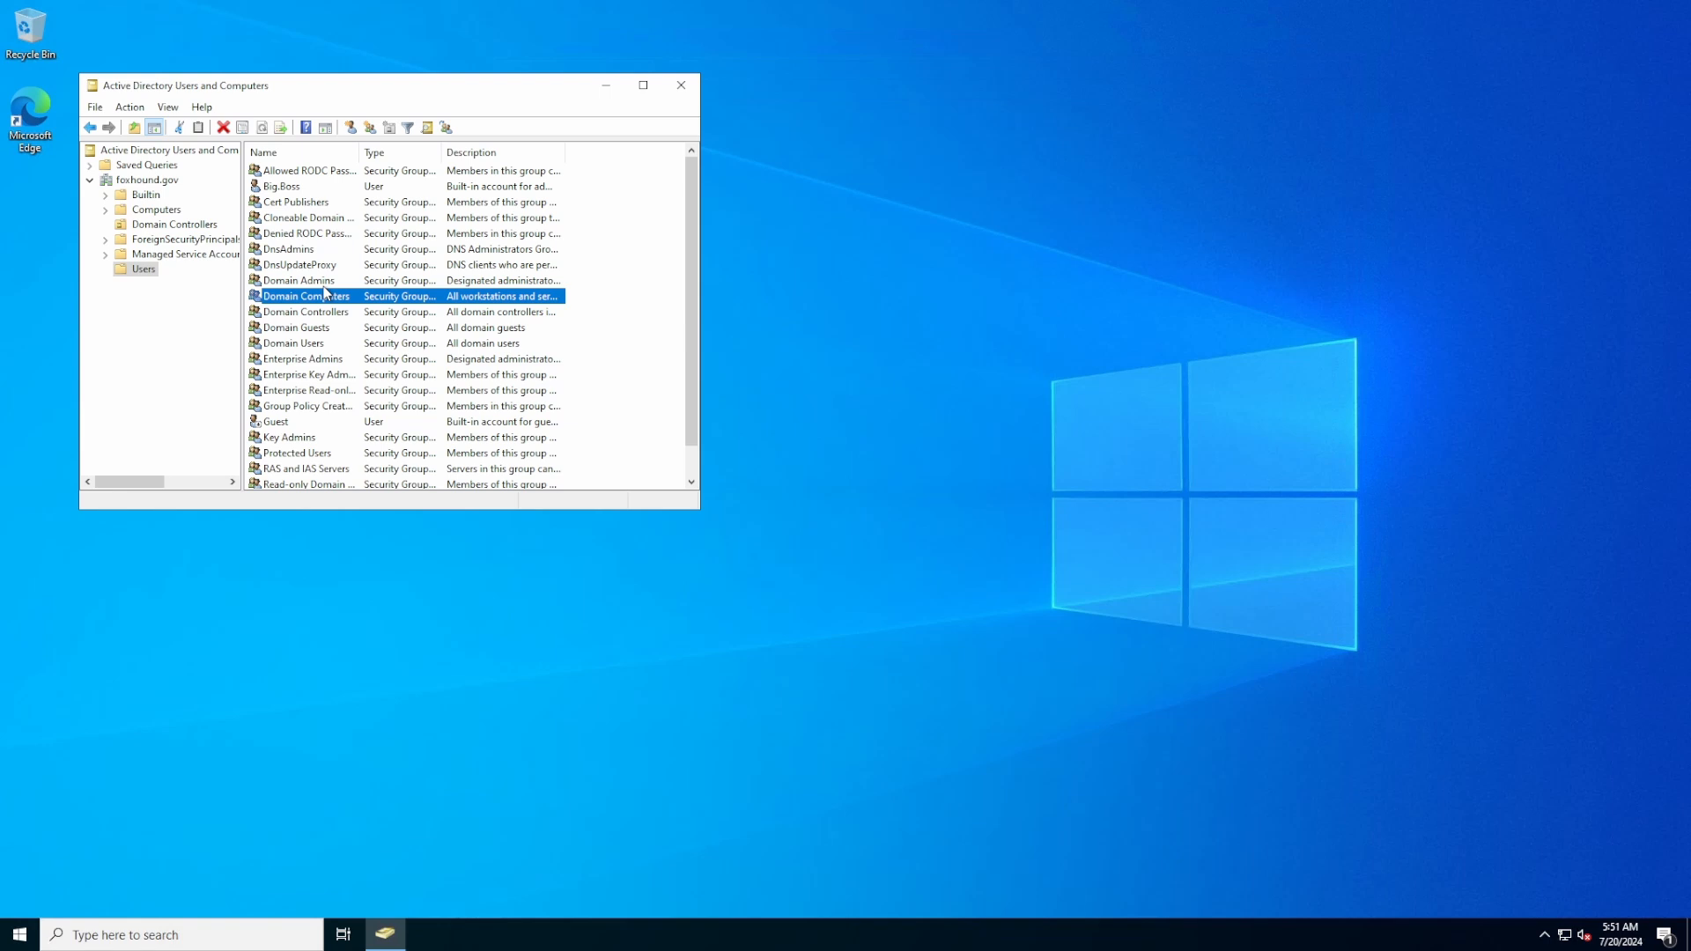
left_click(288, 282)
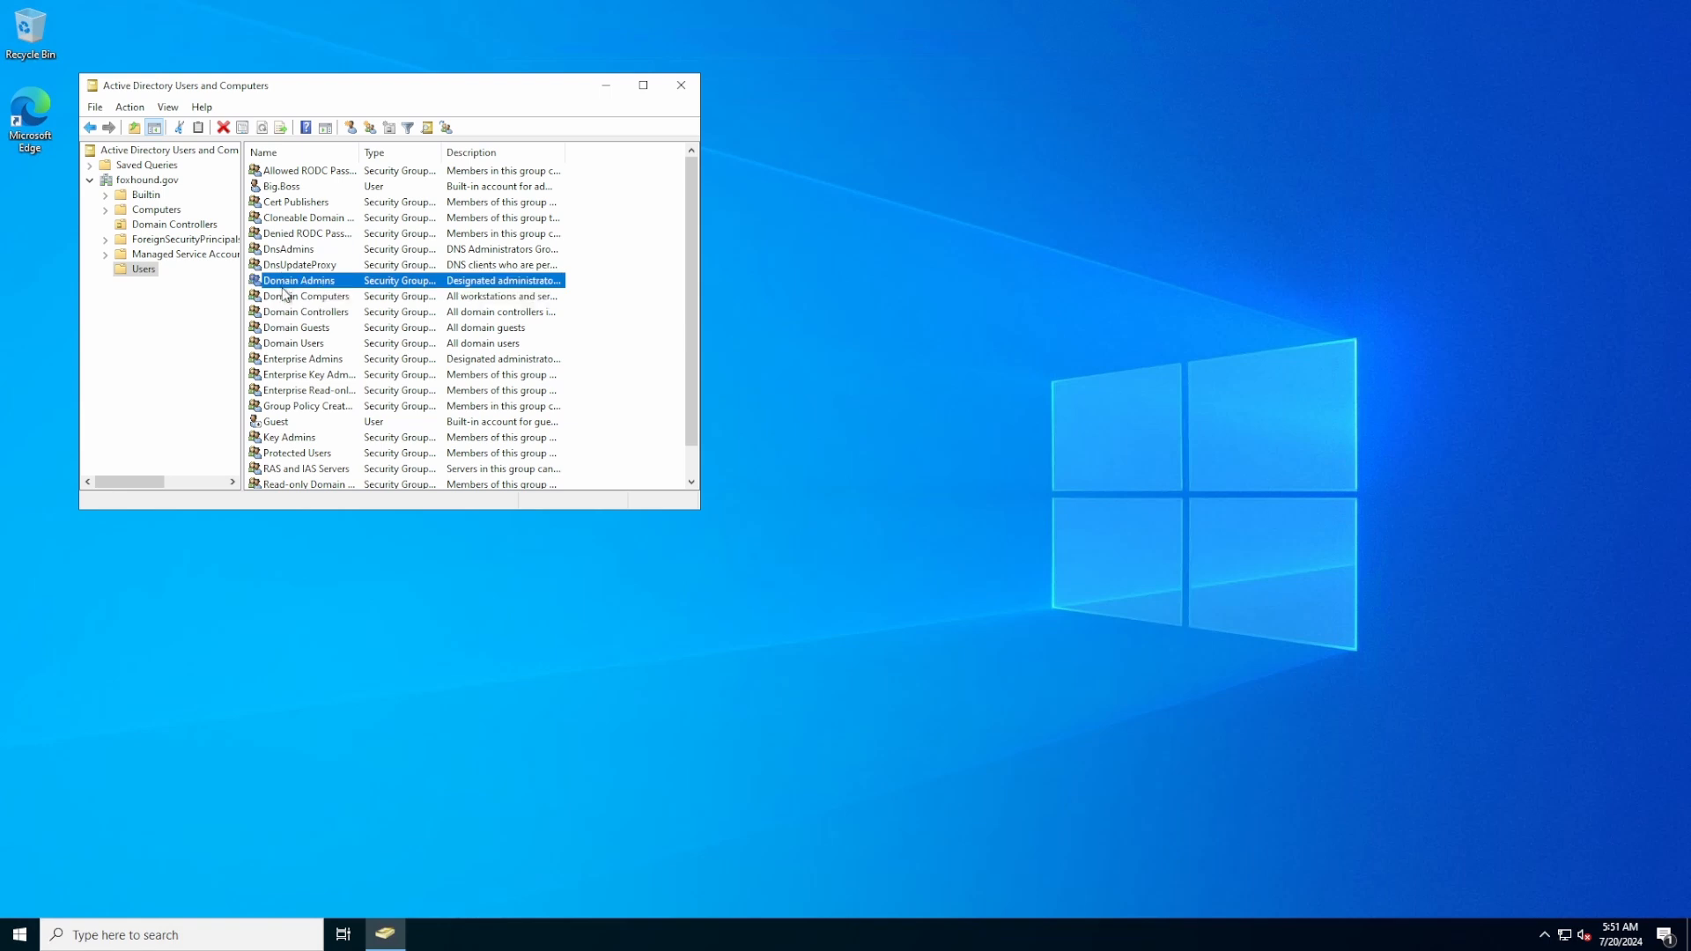
left_click(292, 345)
left_click(149, 274)
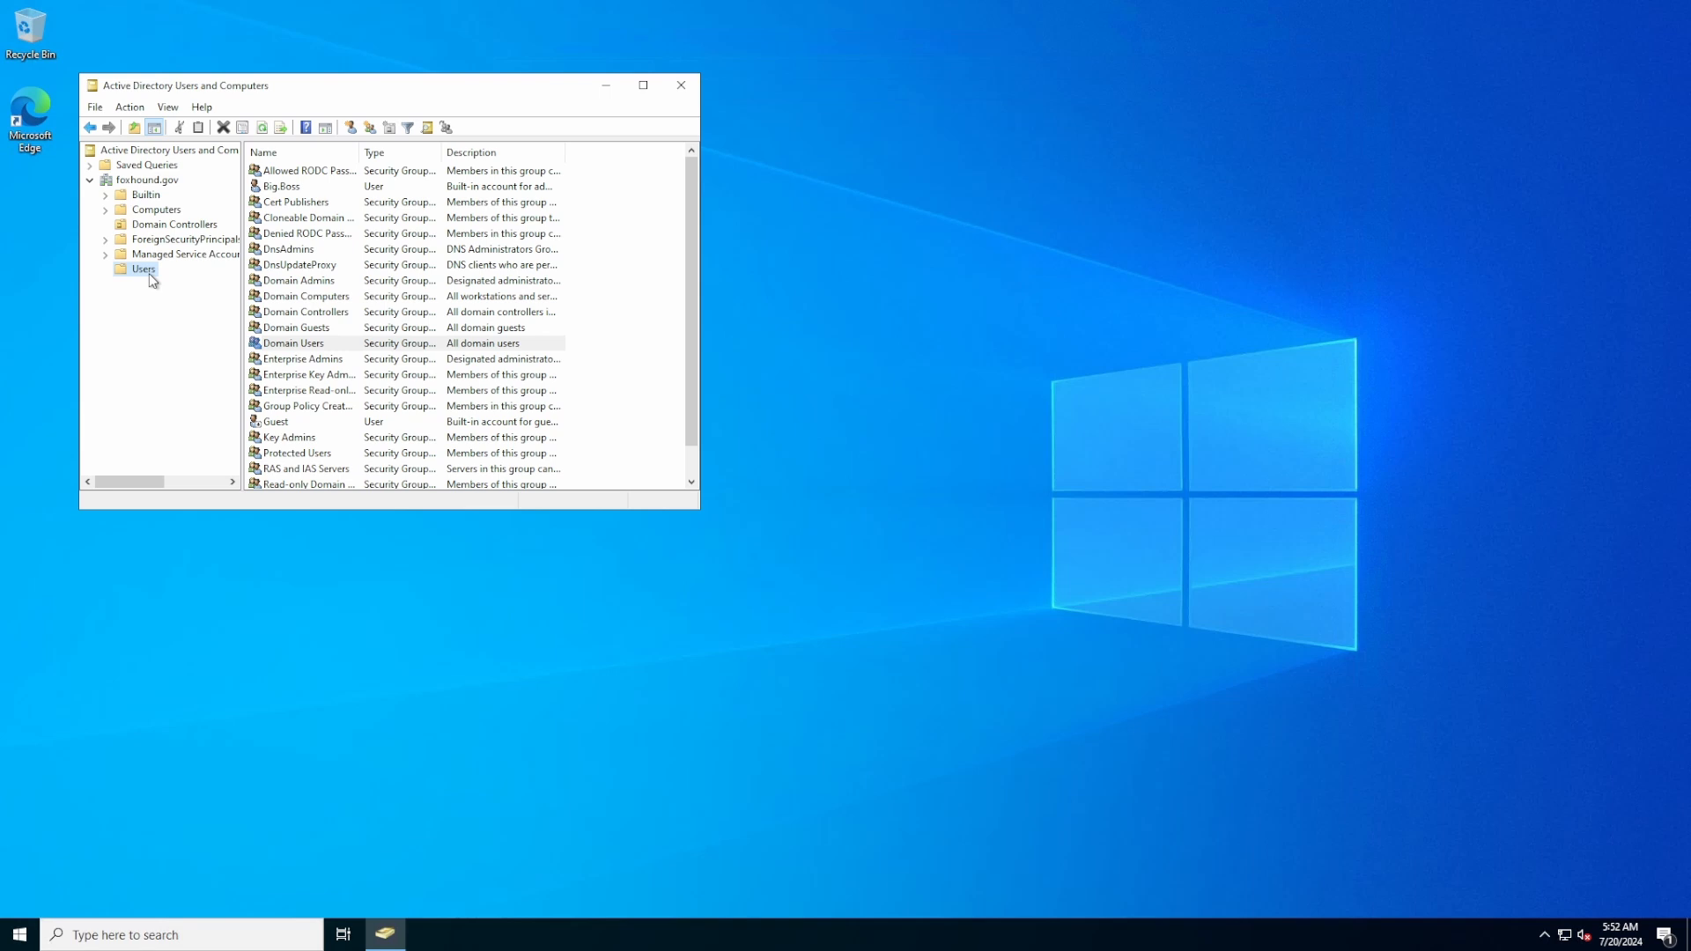
left_click(149, 180)
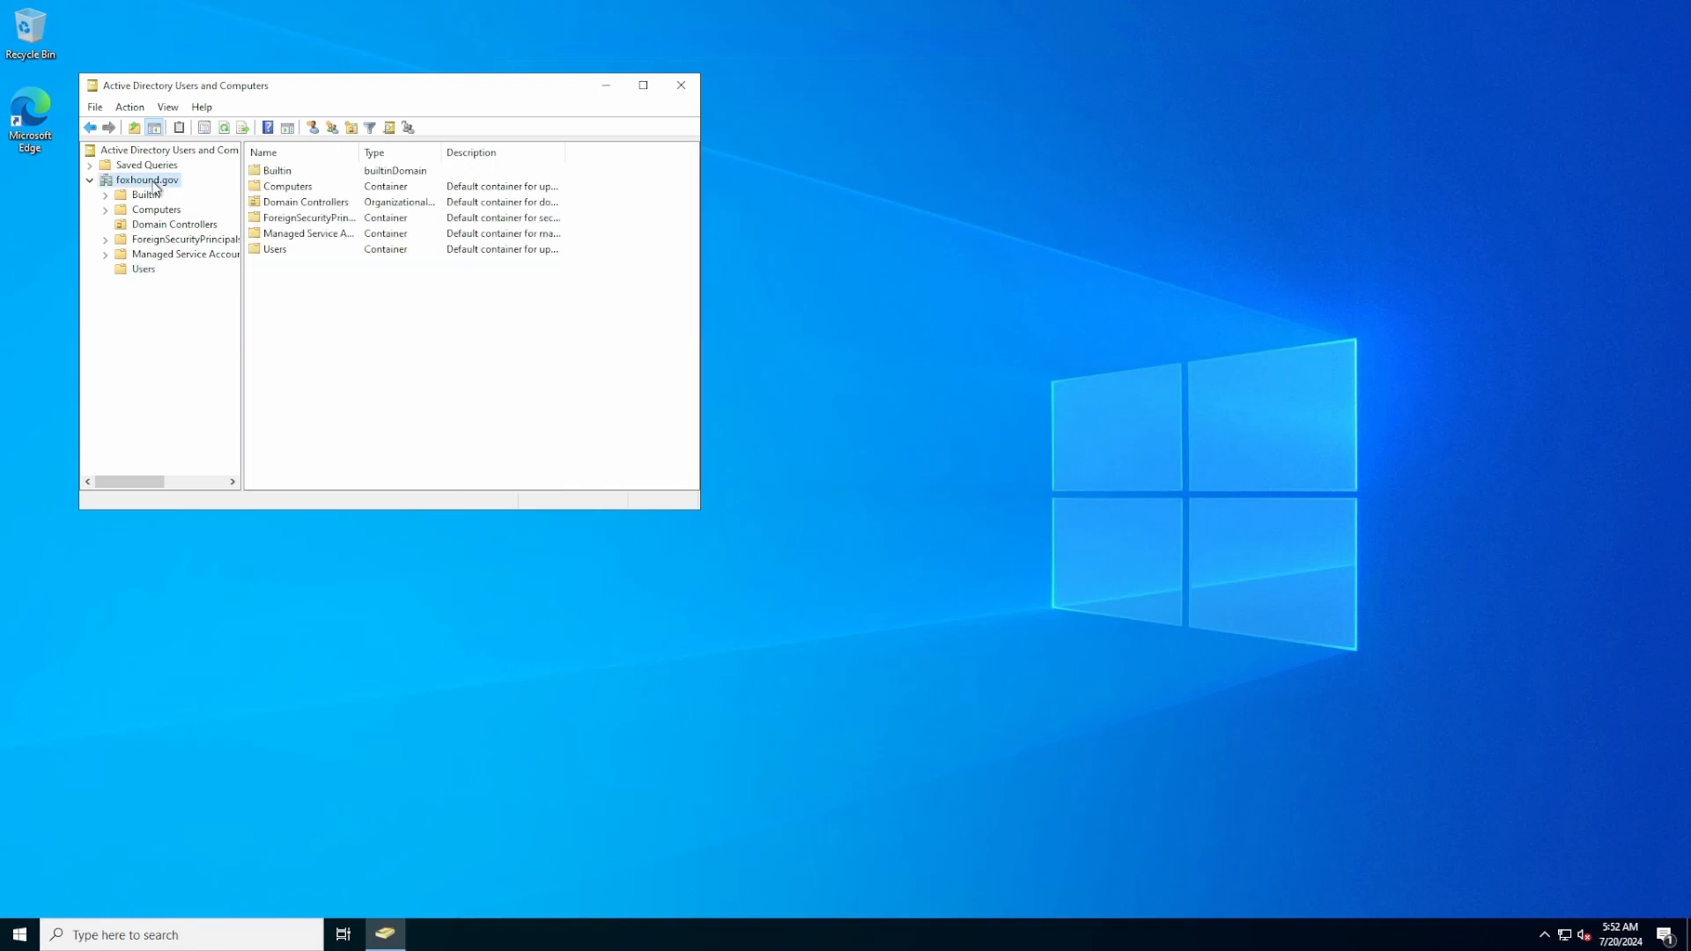
Create the Officers organizational unit at the root of foxhound.gov
right_click(154, 182)
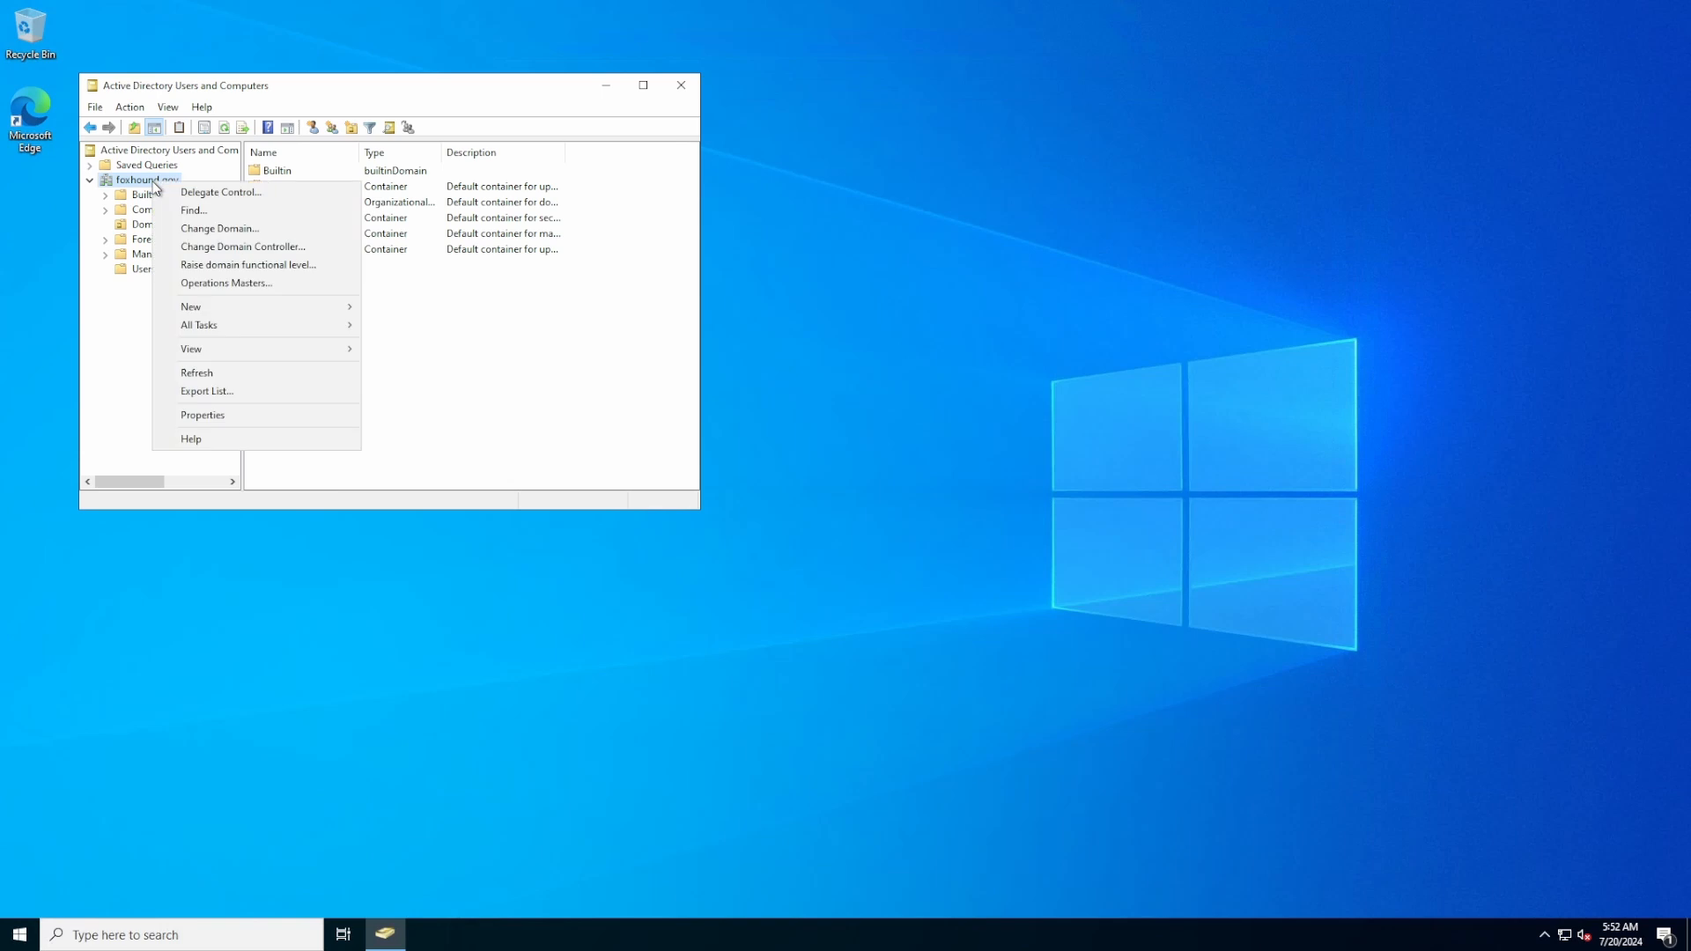
mouse_move(229, 310)
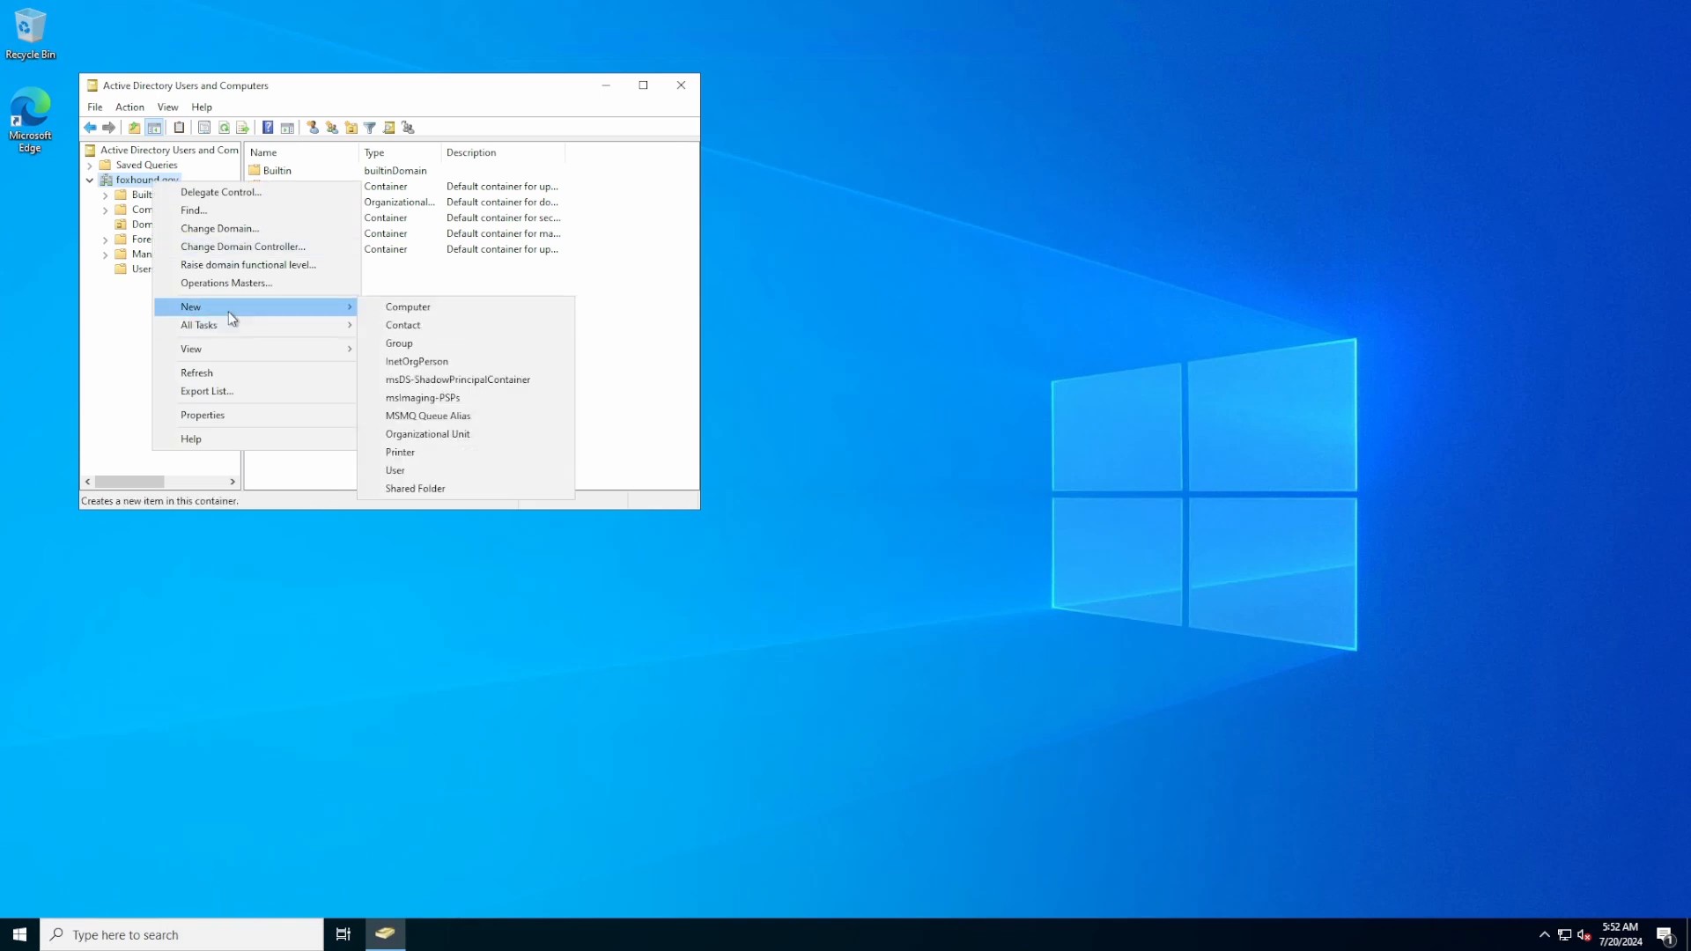
left_click(469, 437)
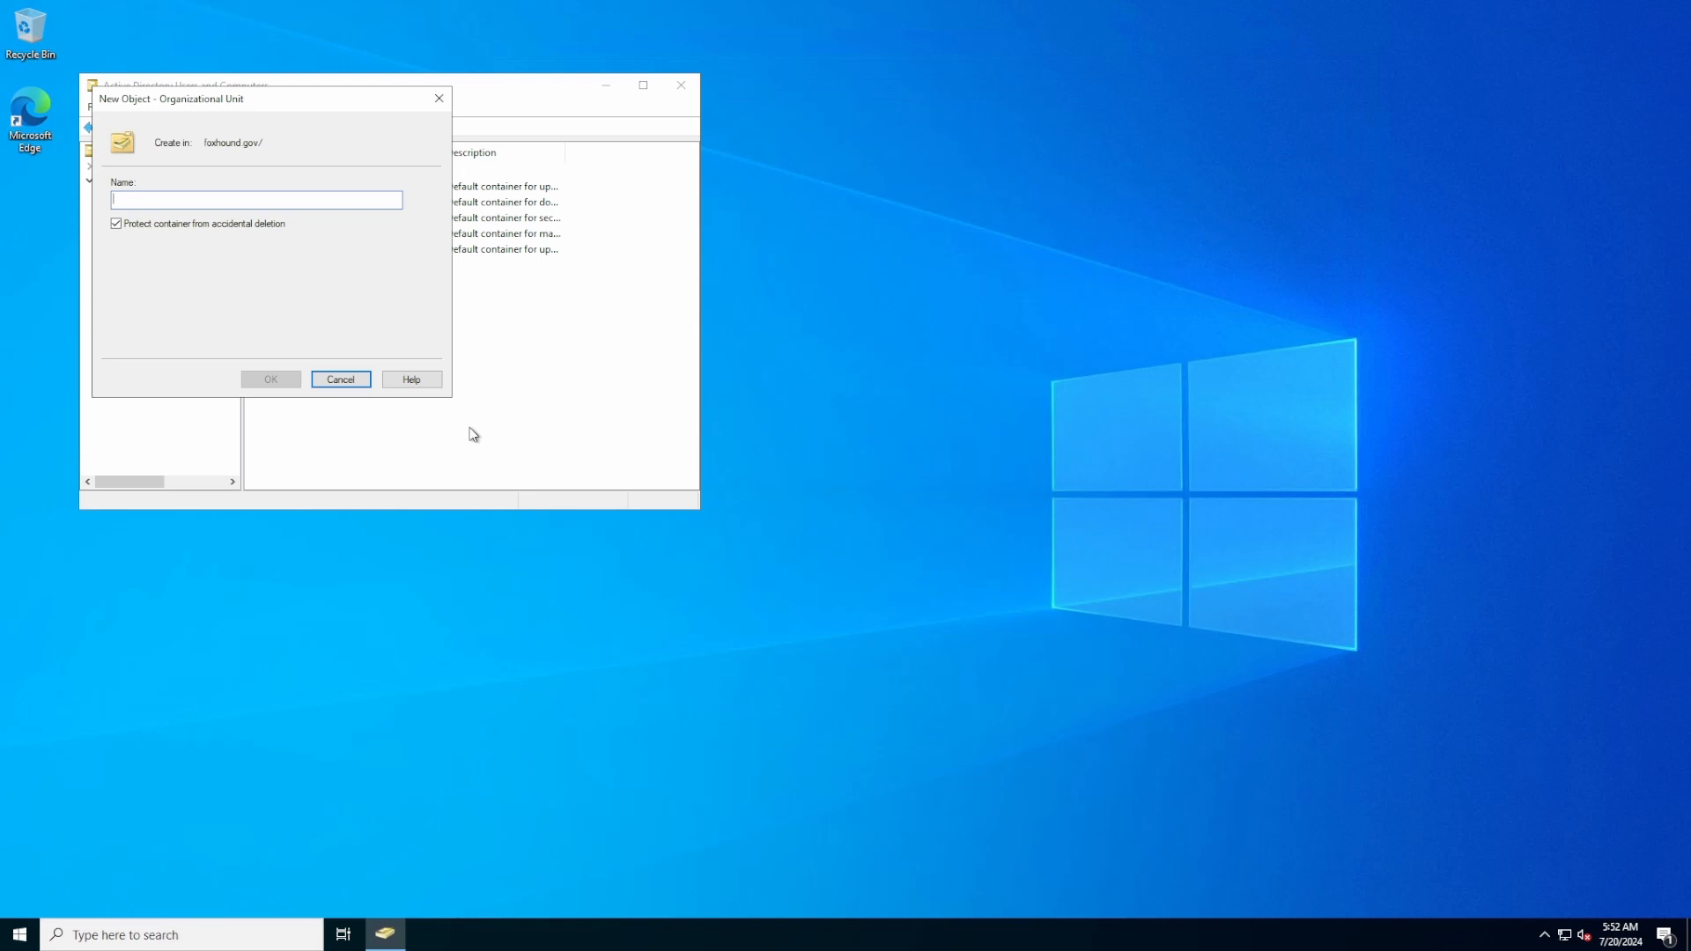
type("Officers")
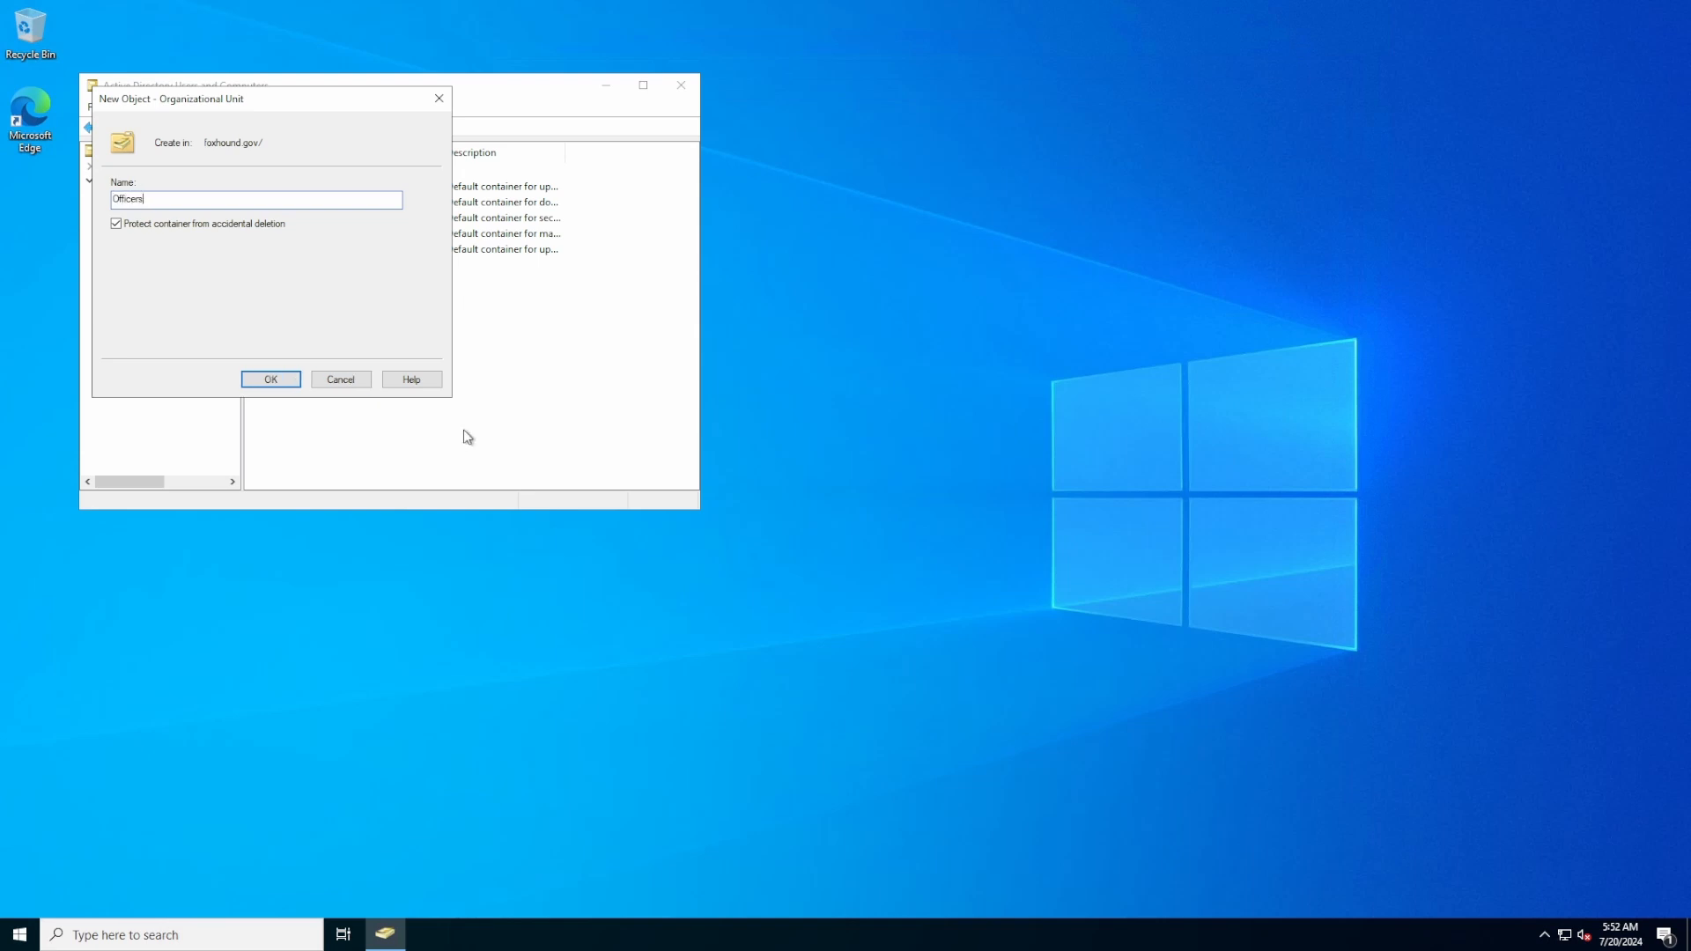
left_click(268, 379)
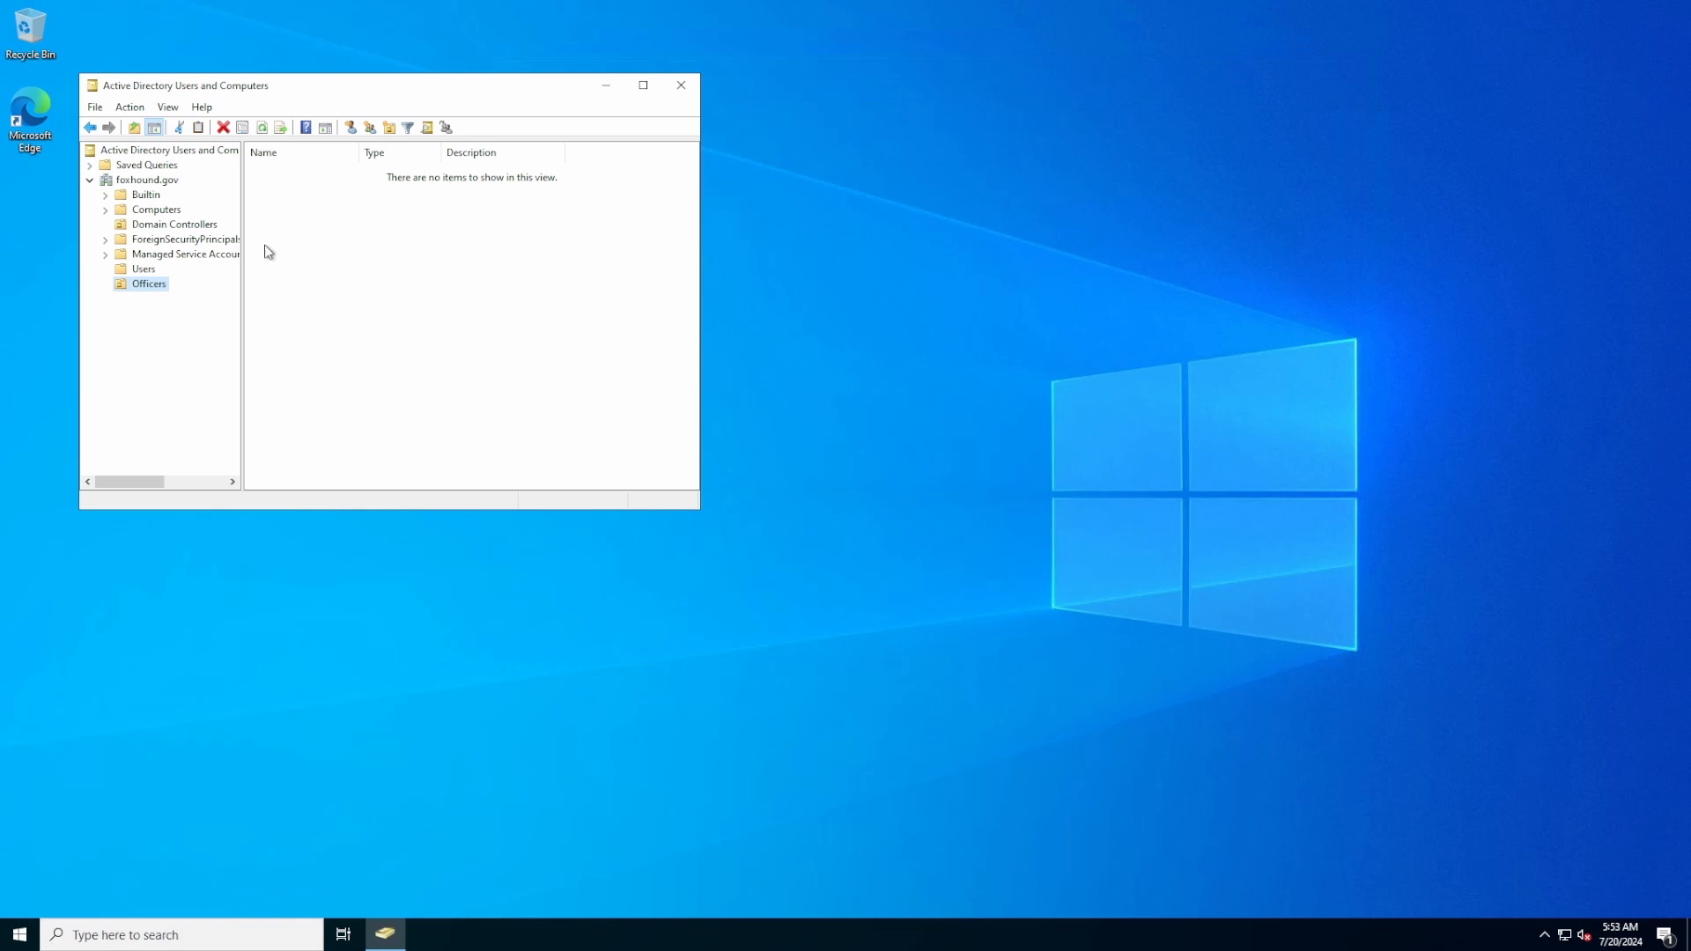
Add a Clones organizational unit inside Officers
left_click(388, 127)
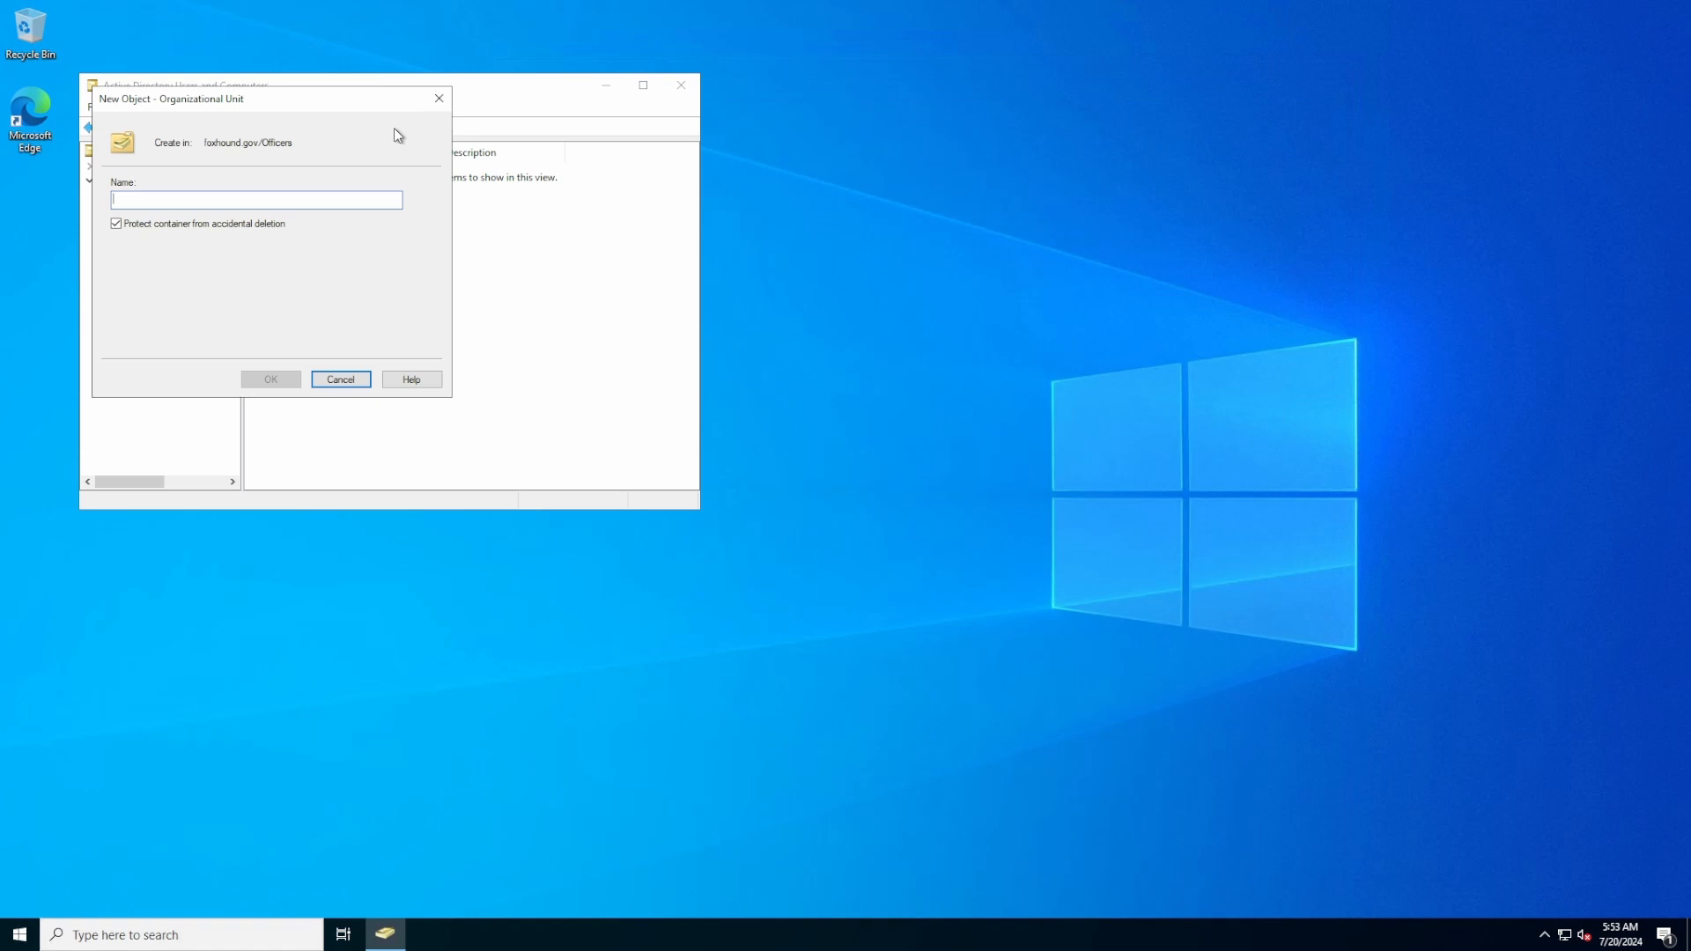
type("Clones")
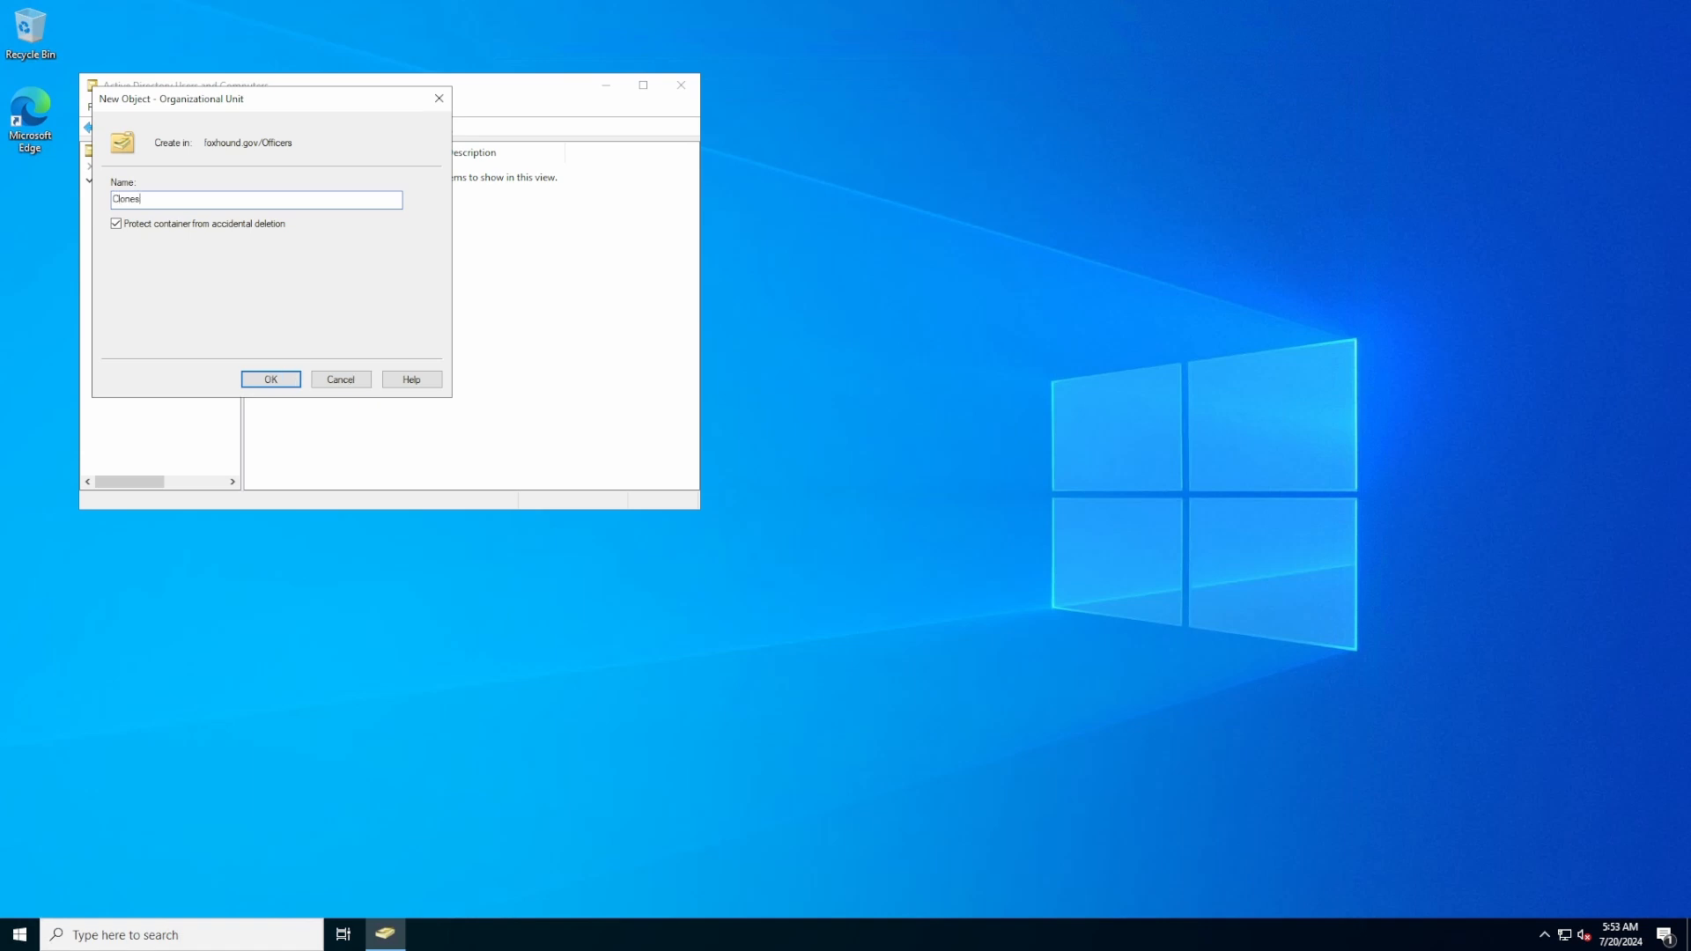
key("Return")
Create the Errand Boy OU at the domain root, then view Officers
left_click(151, 184)
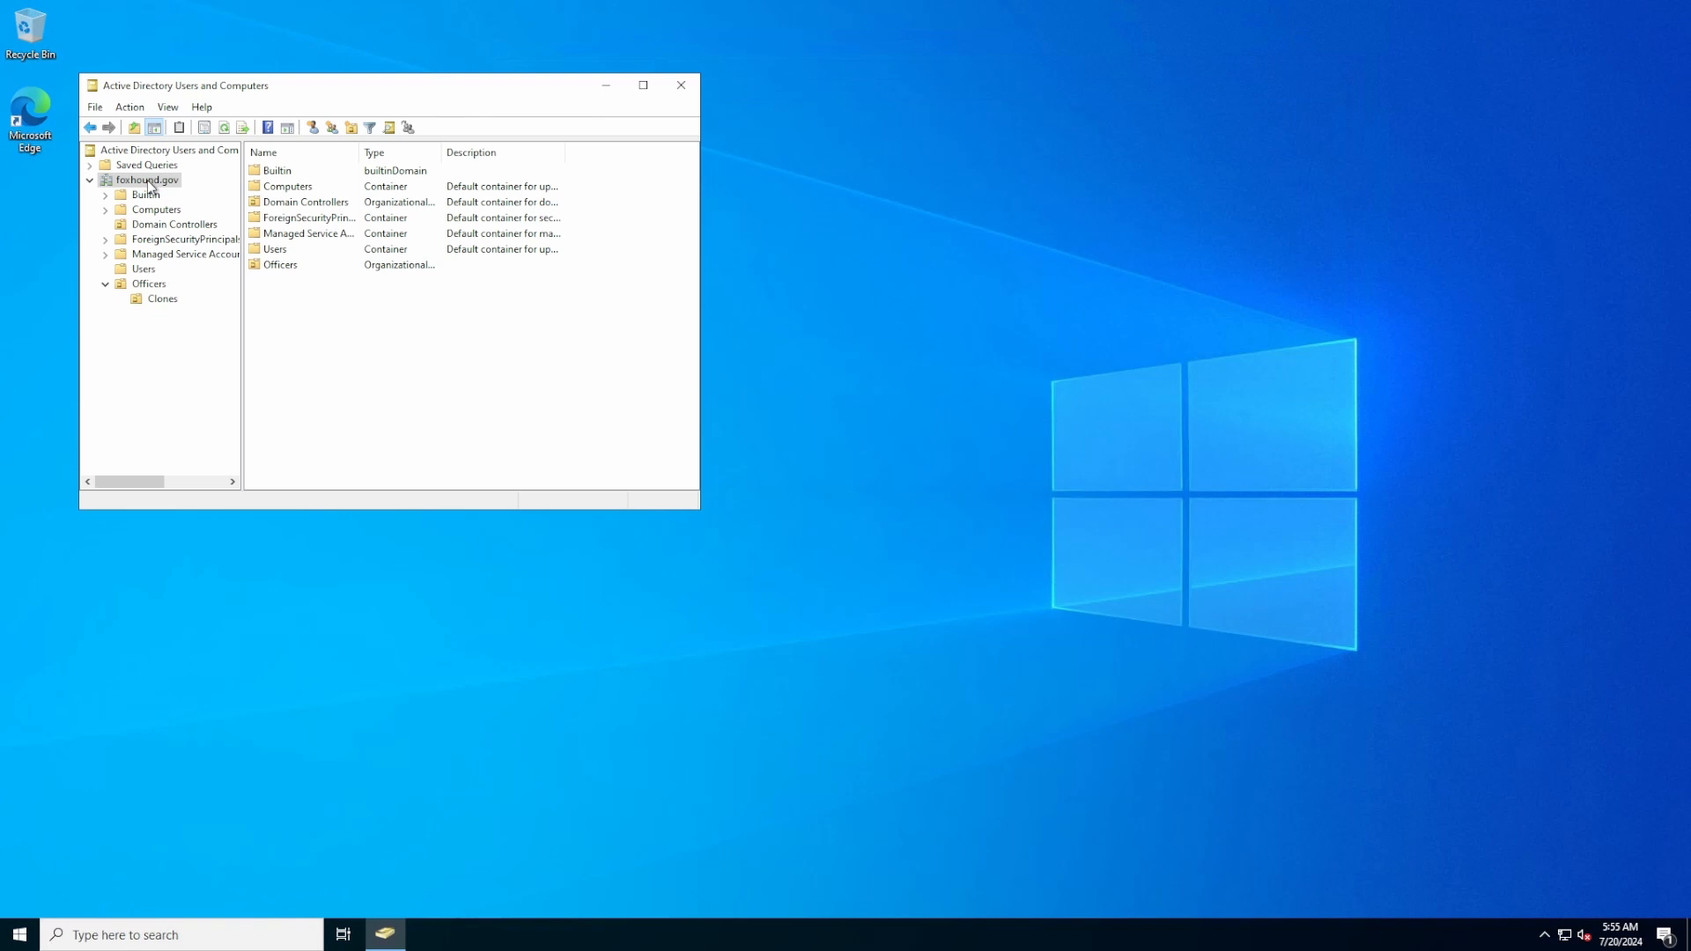
left_click(353, 129)
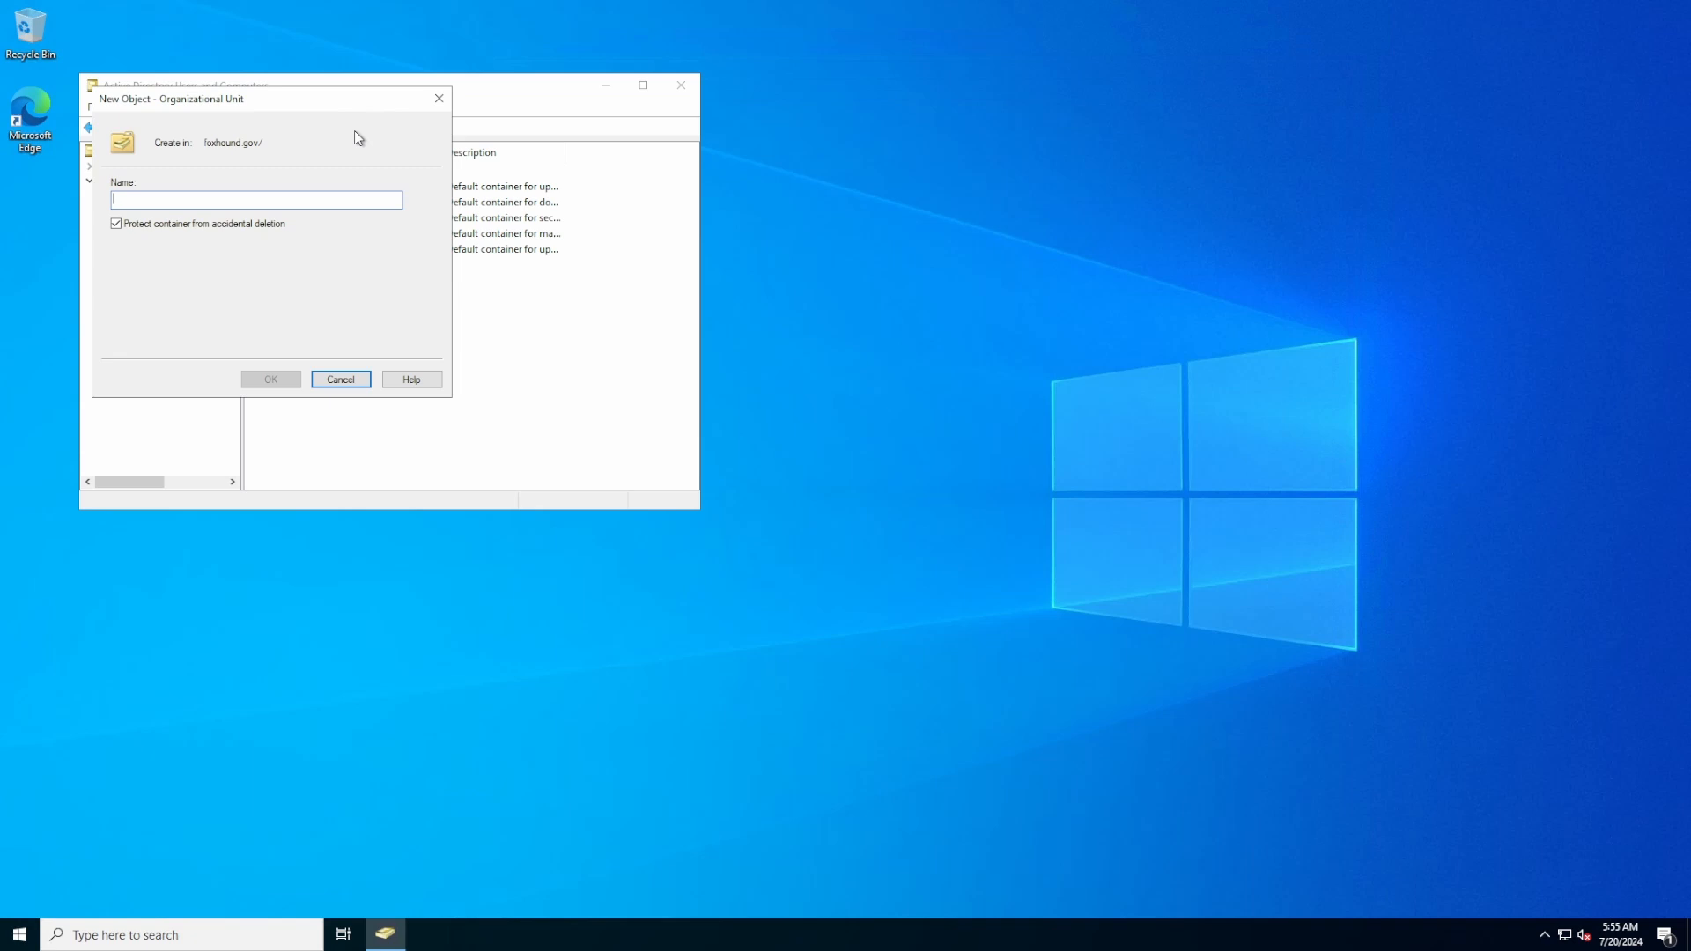
type("Emand Boy")
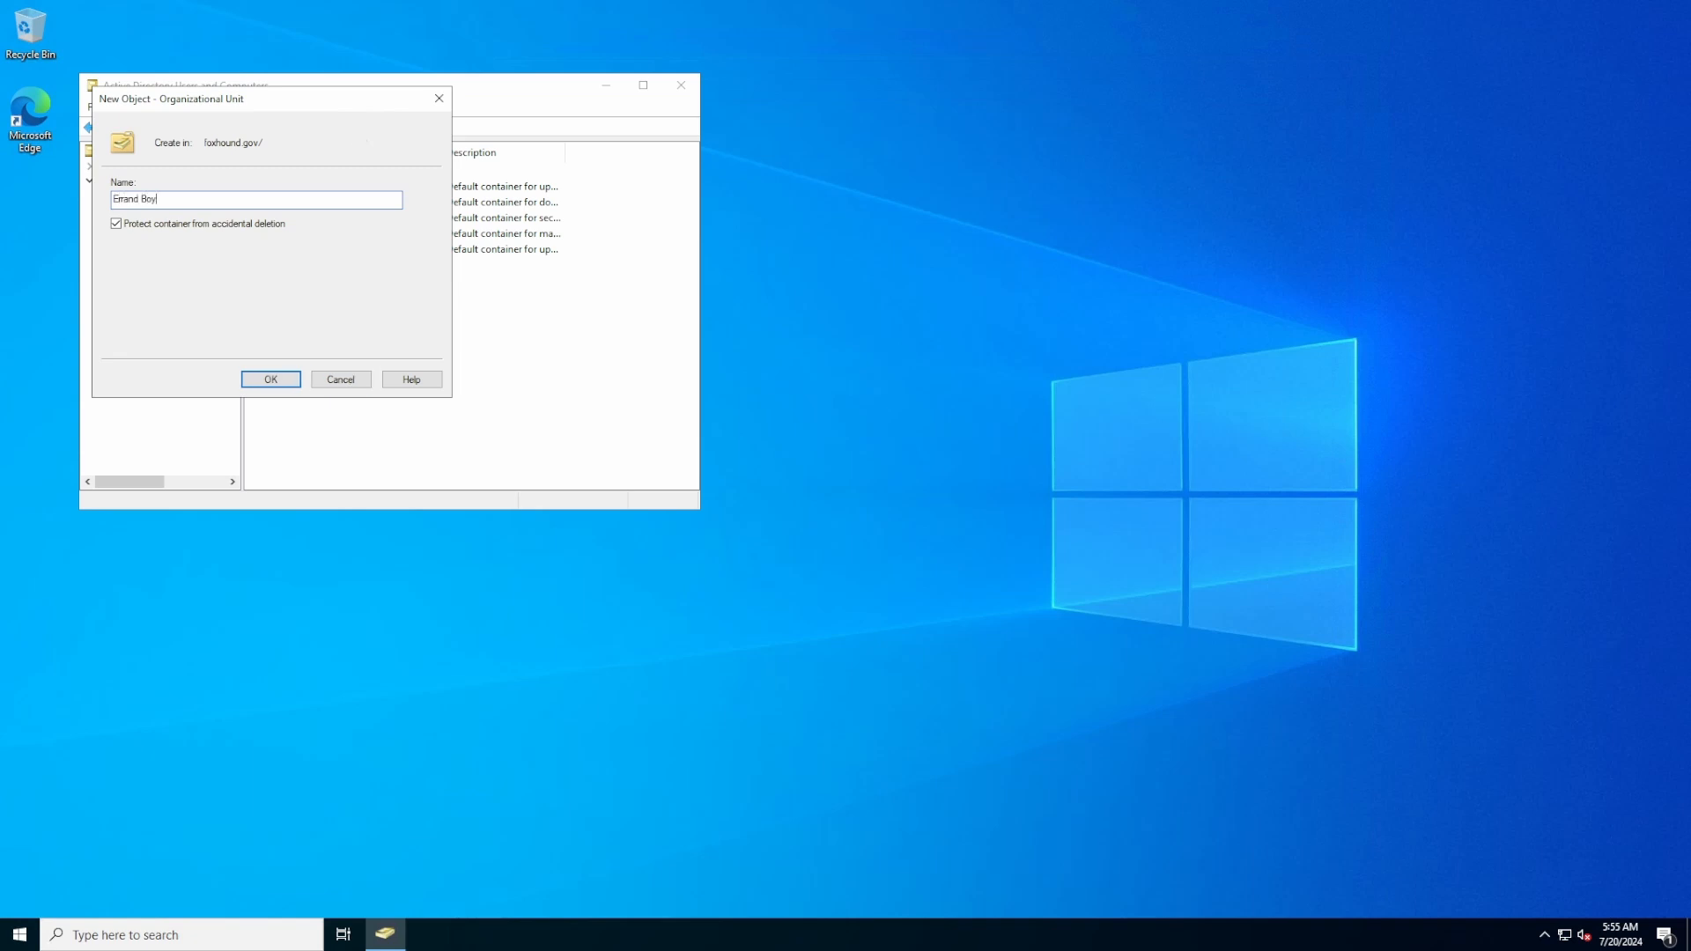
key("Return")
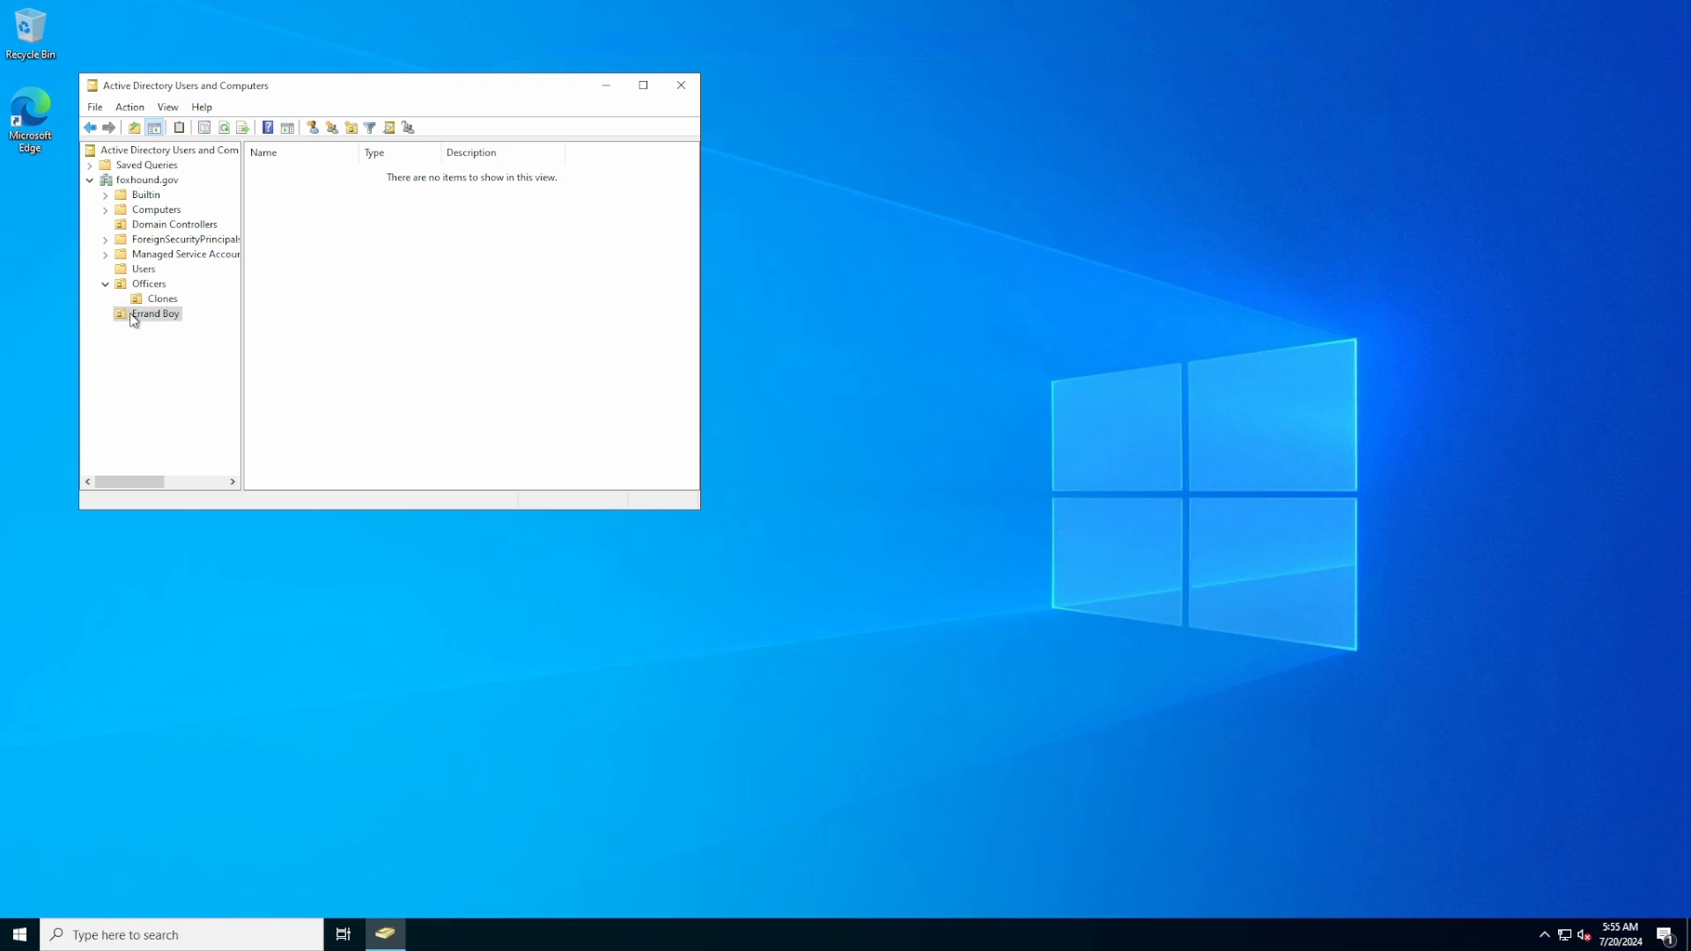
mouse_move(797, 3)
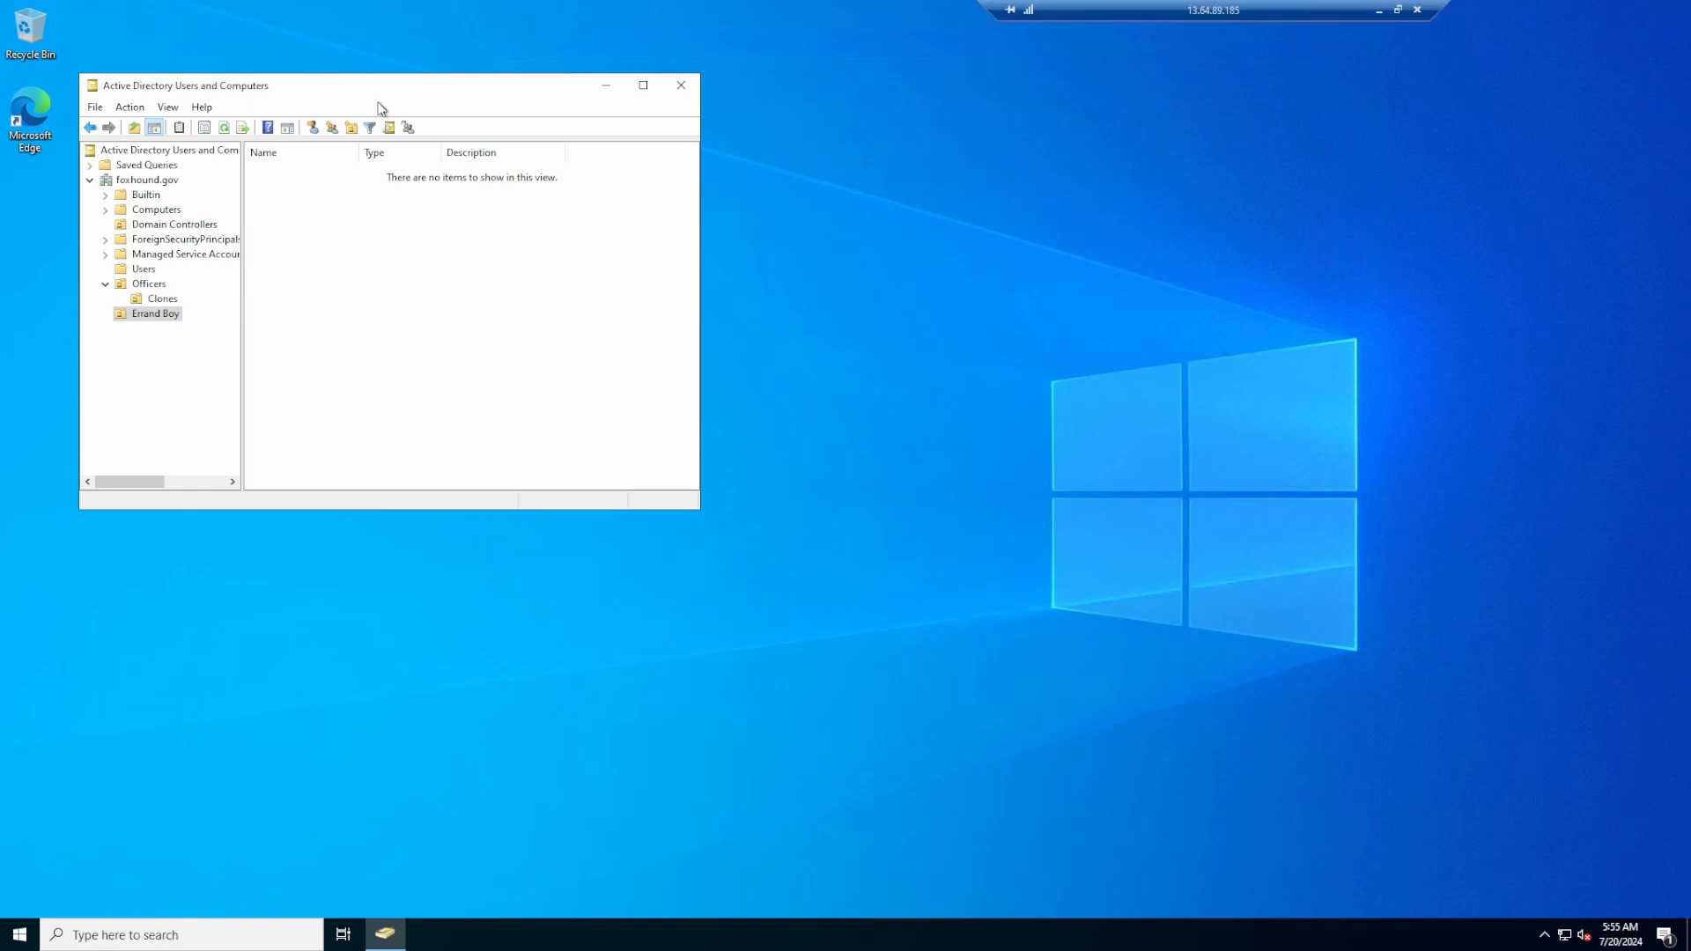
left_click(148, 285)
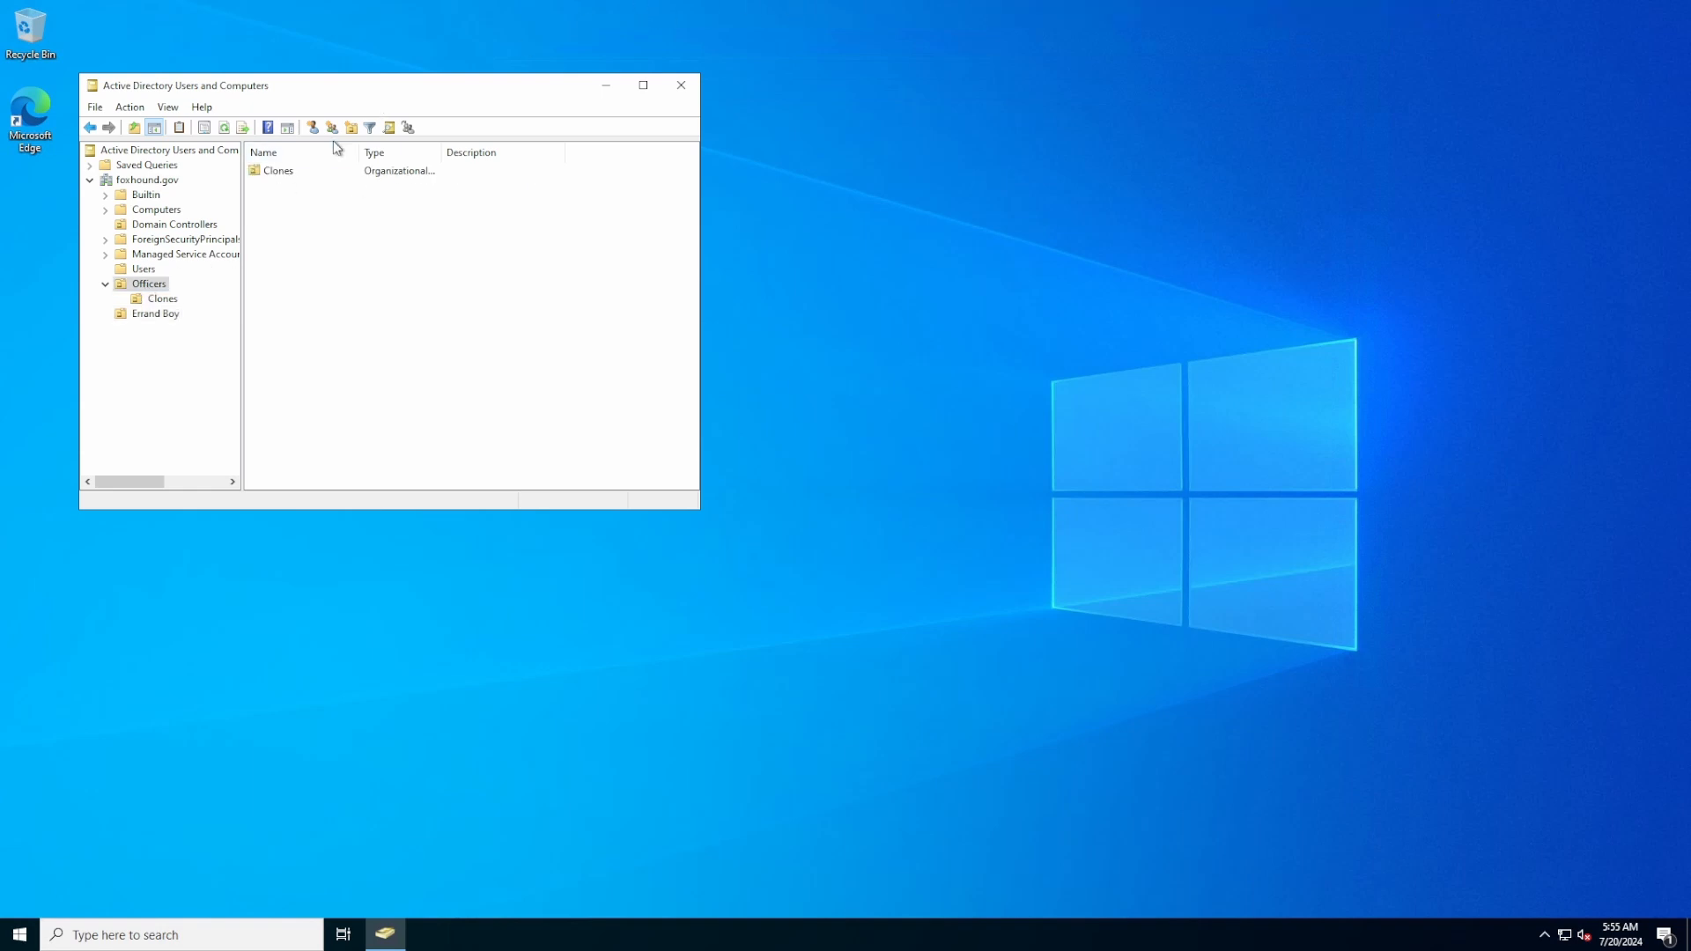
Start a new Officers user, entering first name, last name and logon name
left_click(313, 128)
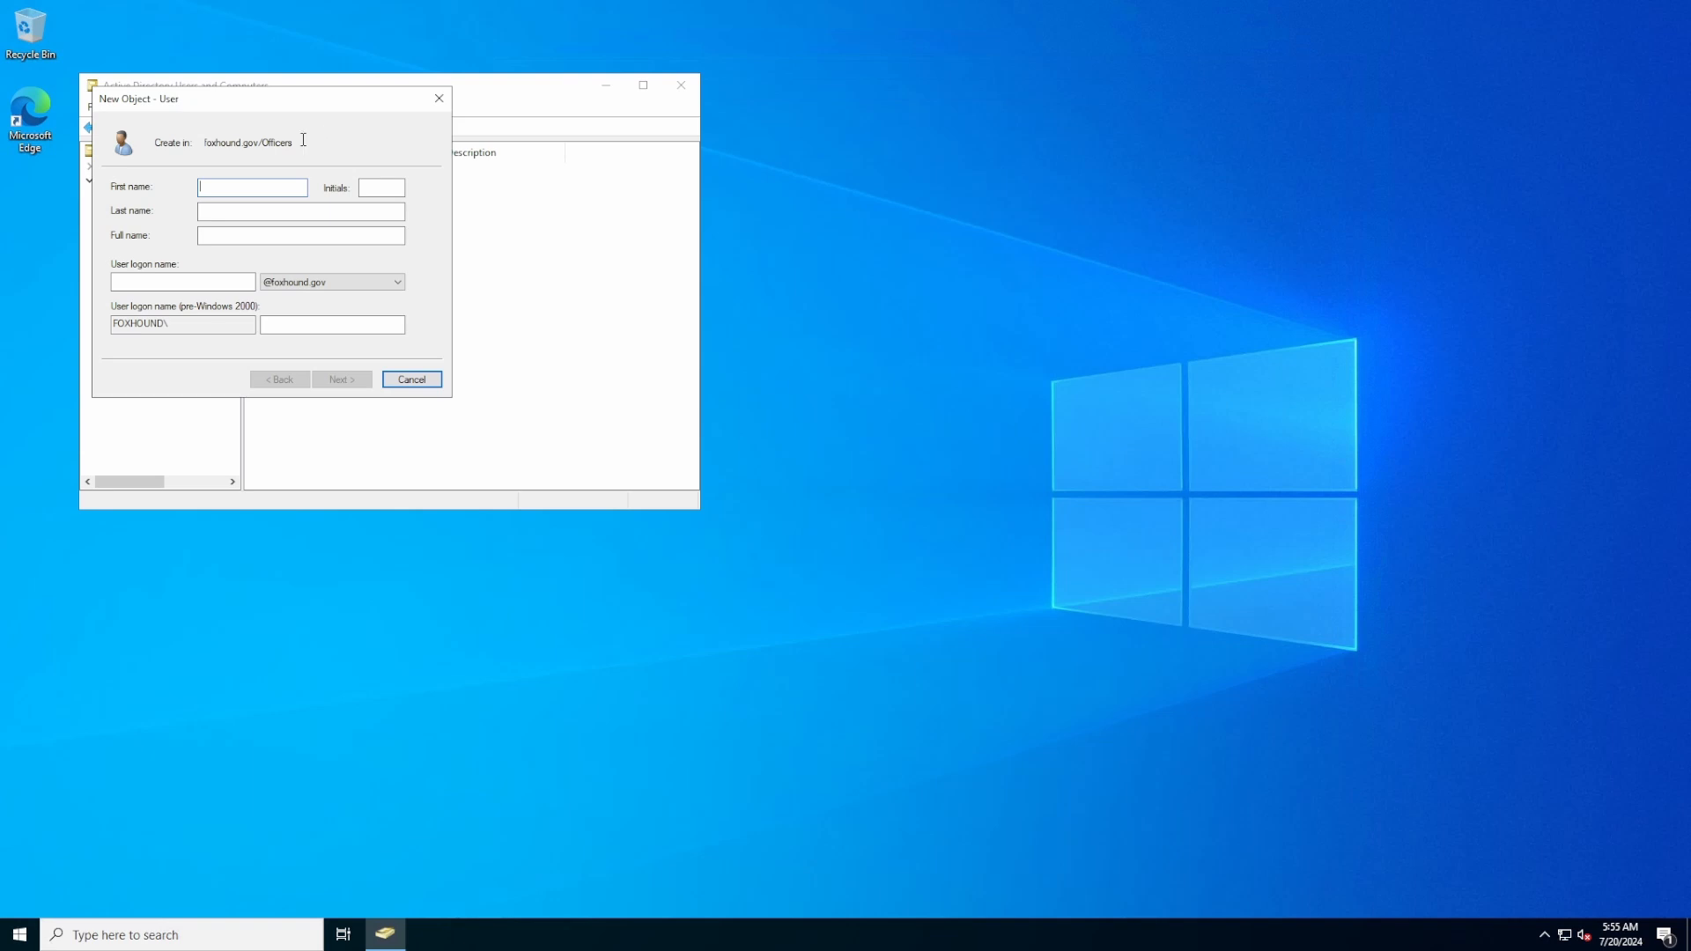
type("Roy")
key("Tab")
type("Campbe")
left_click(195, 279)
type("Roy")
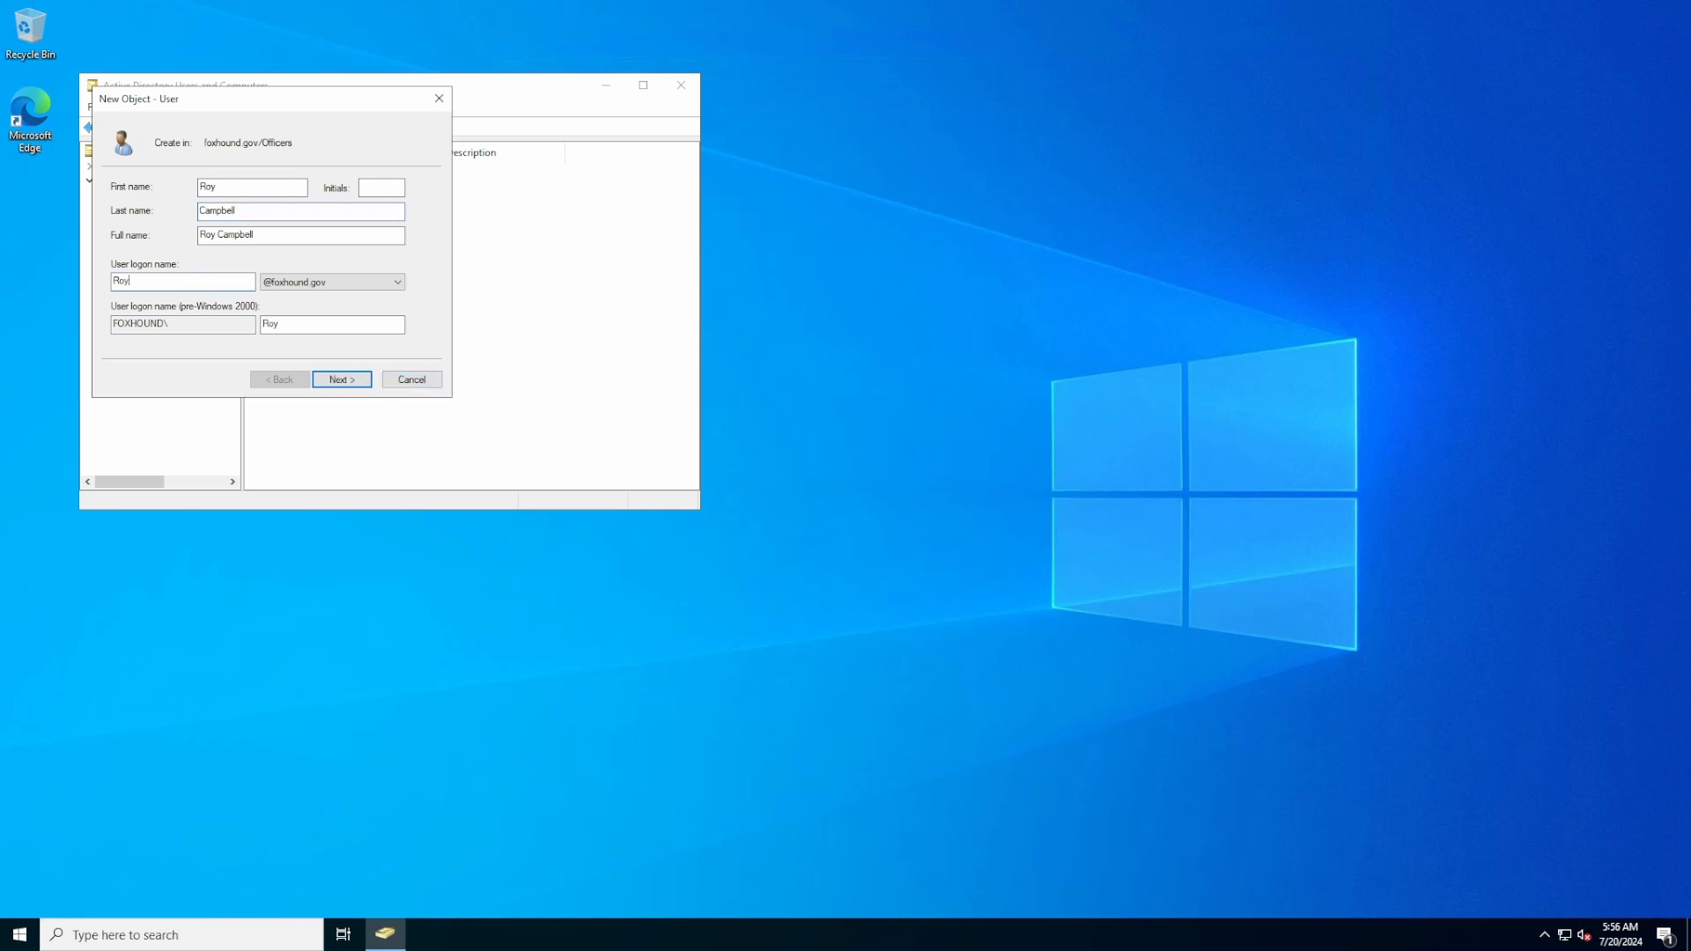
type(".Campbell")
left_click(337, 385)
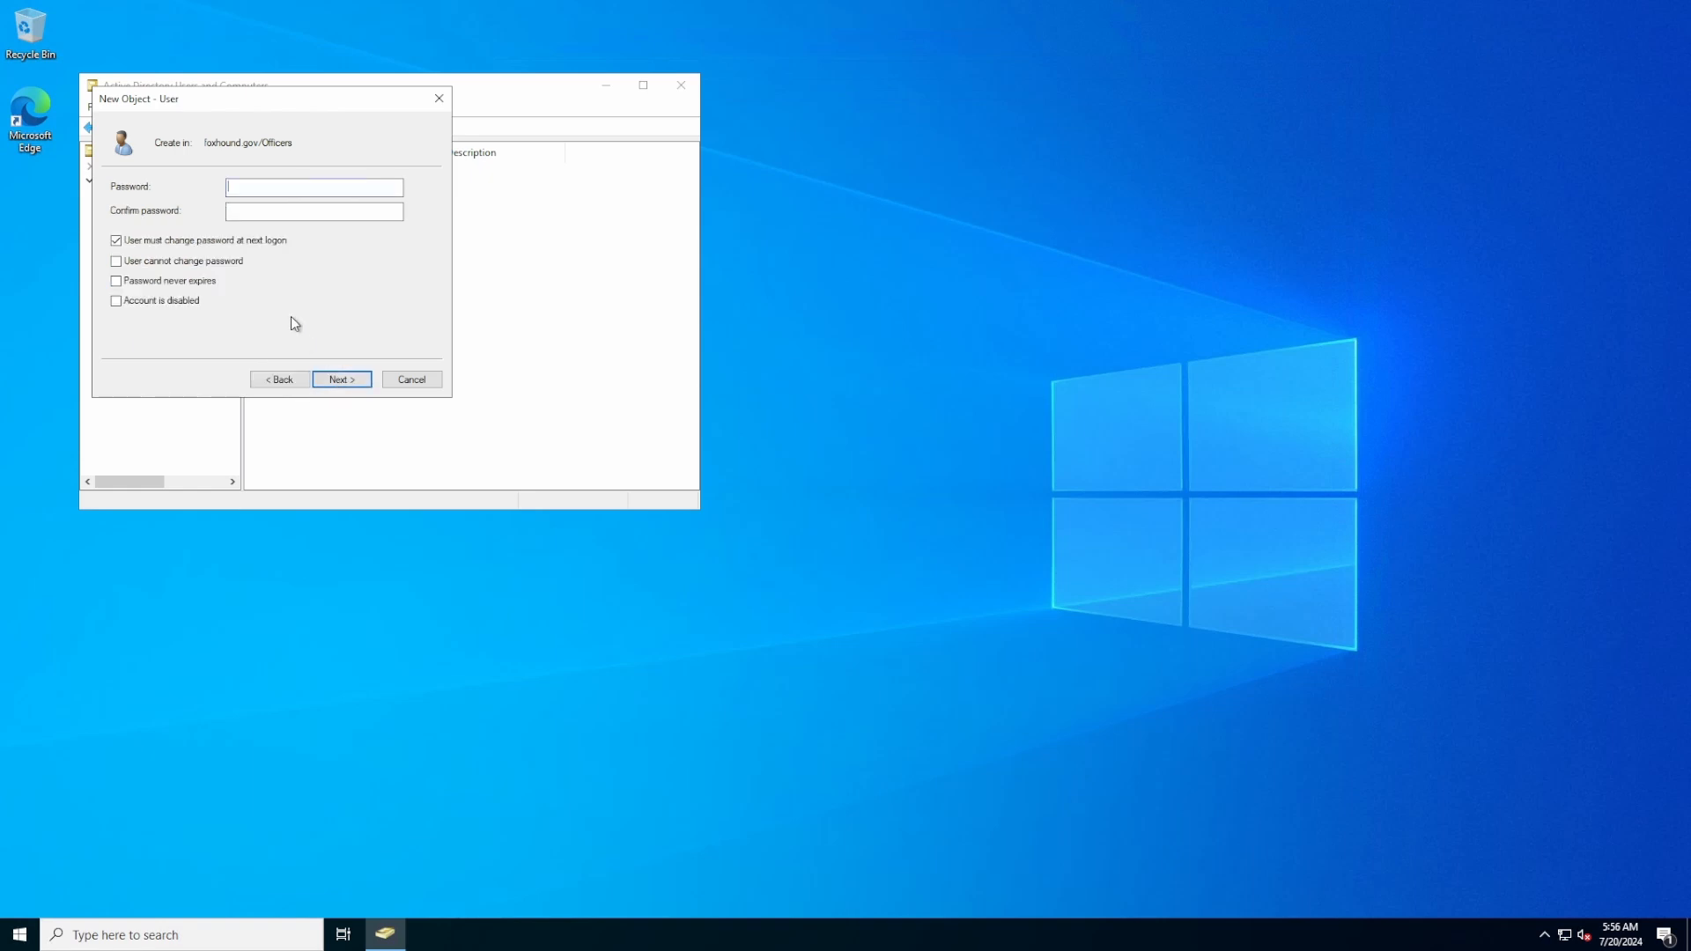
Set and confirm the user's password, finish creation, then open the Clones OU
type("*********")
key("Tab")
type("*********")
left_click(337, 380)
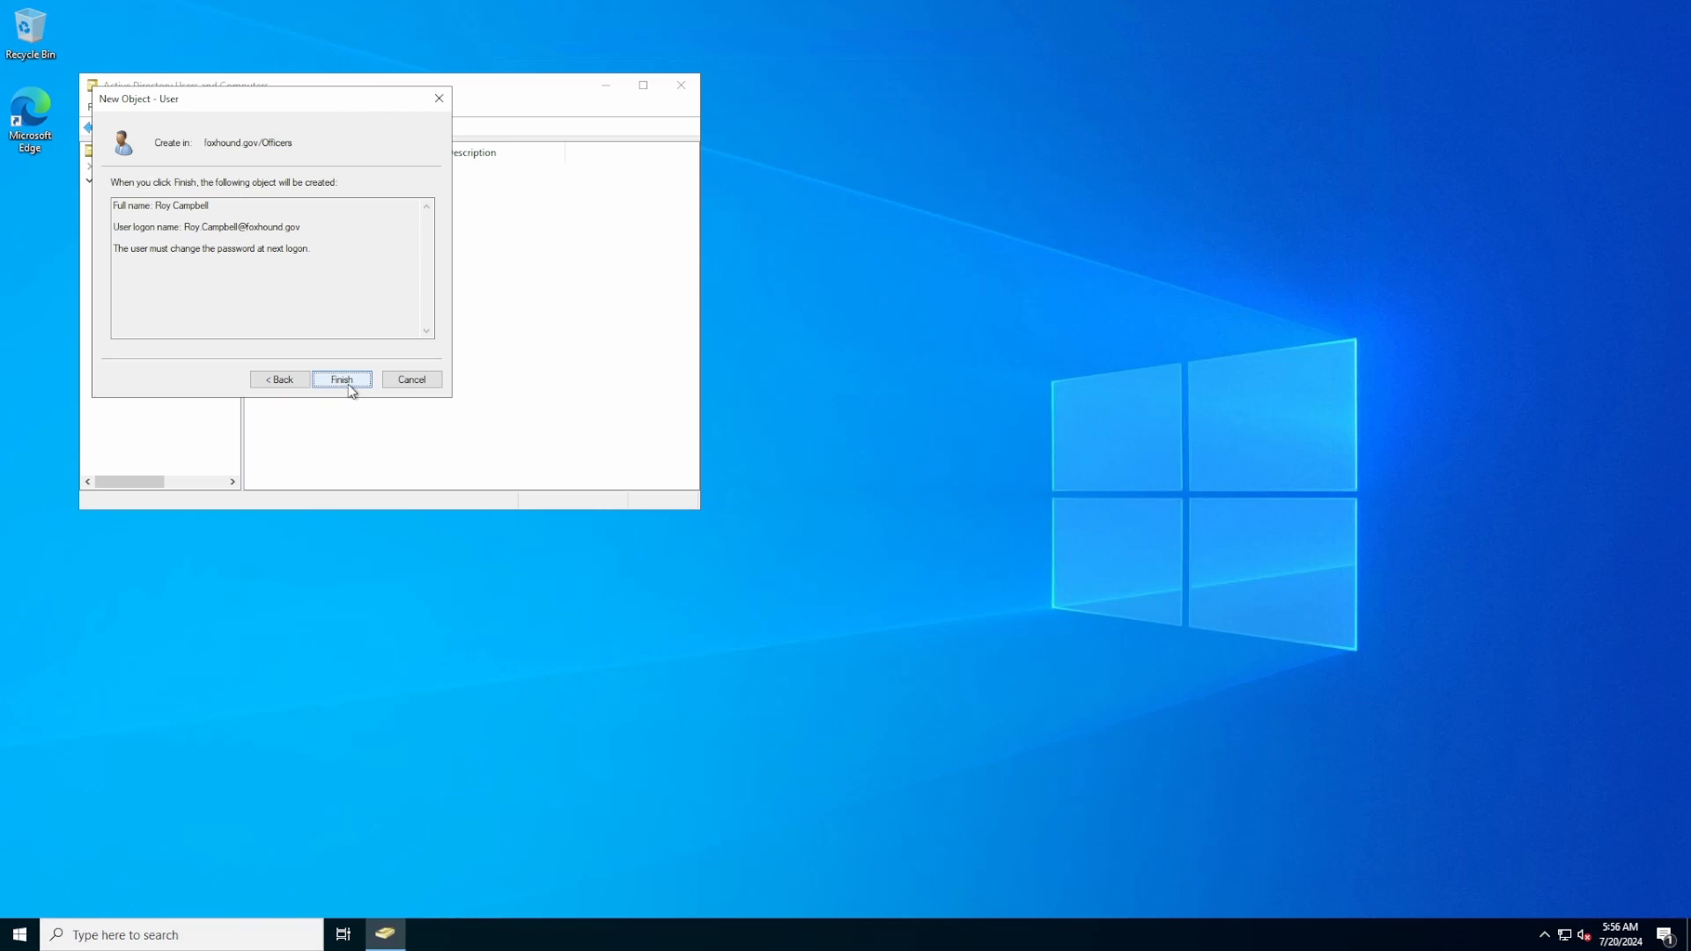
left_click(341, 380)
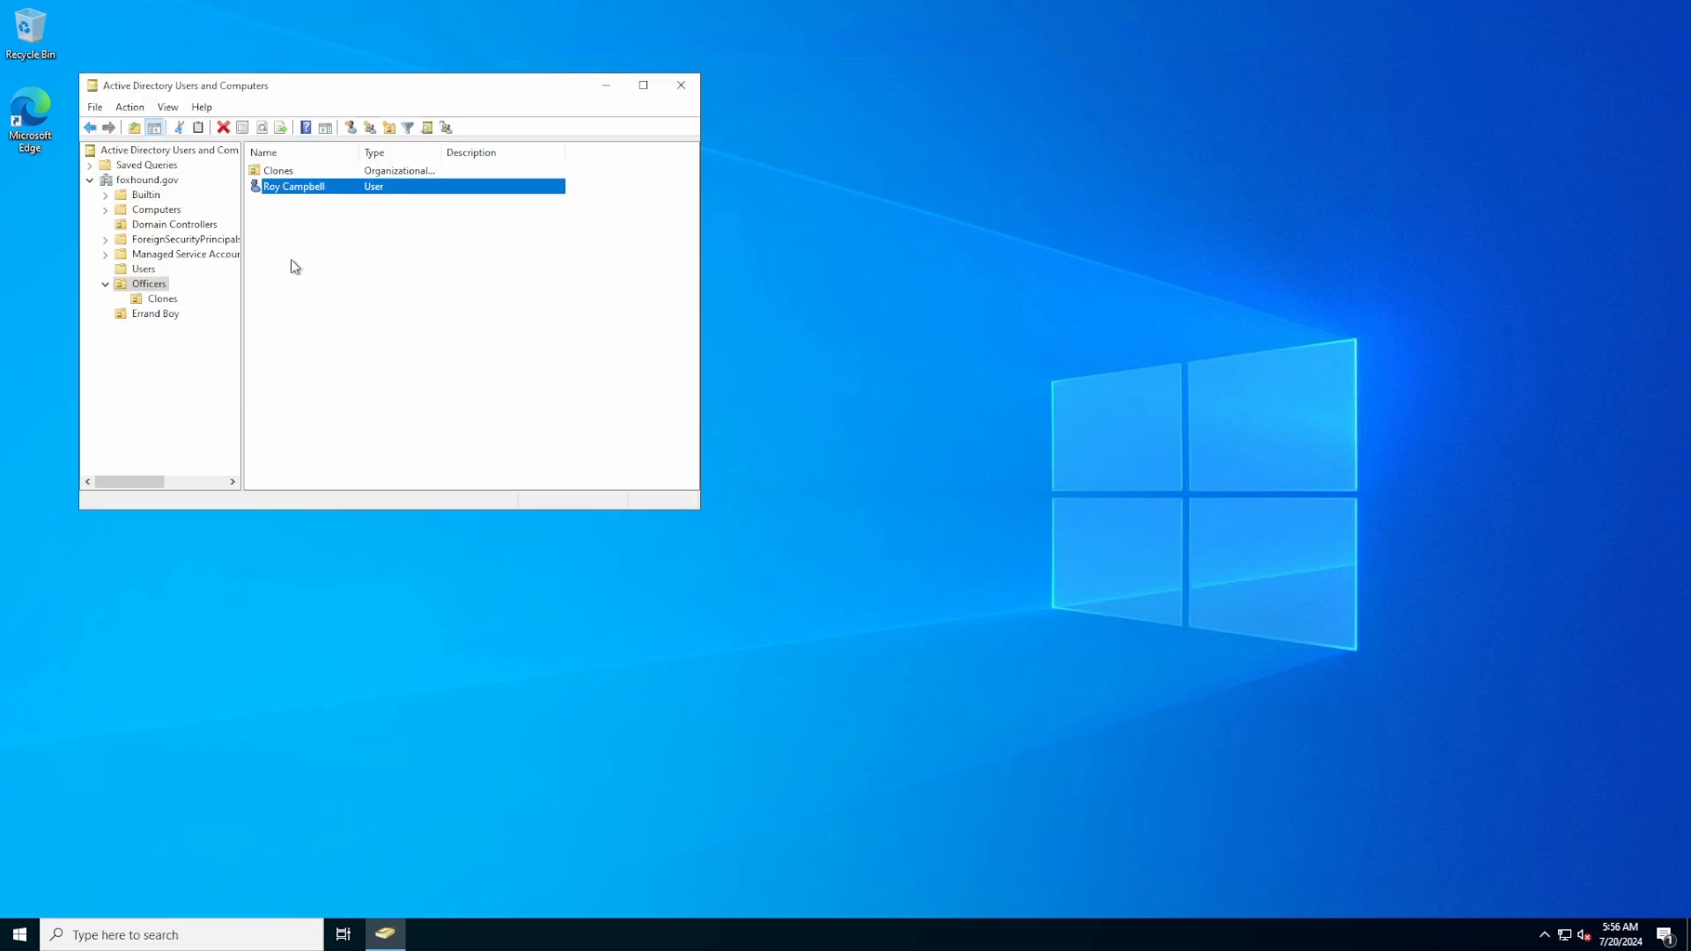
double_click(257, 172)
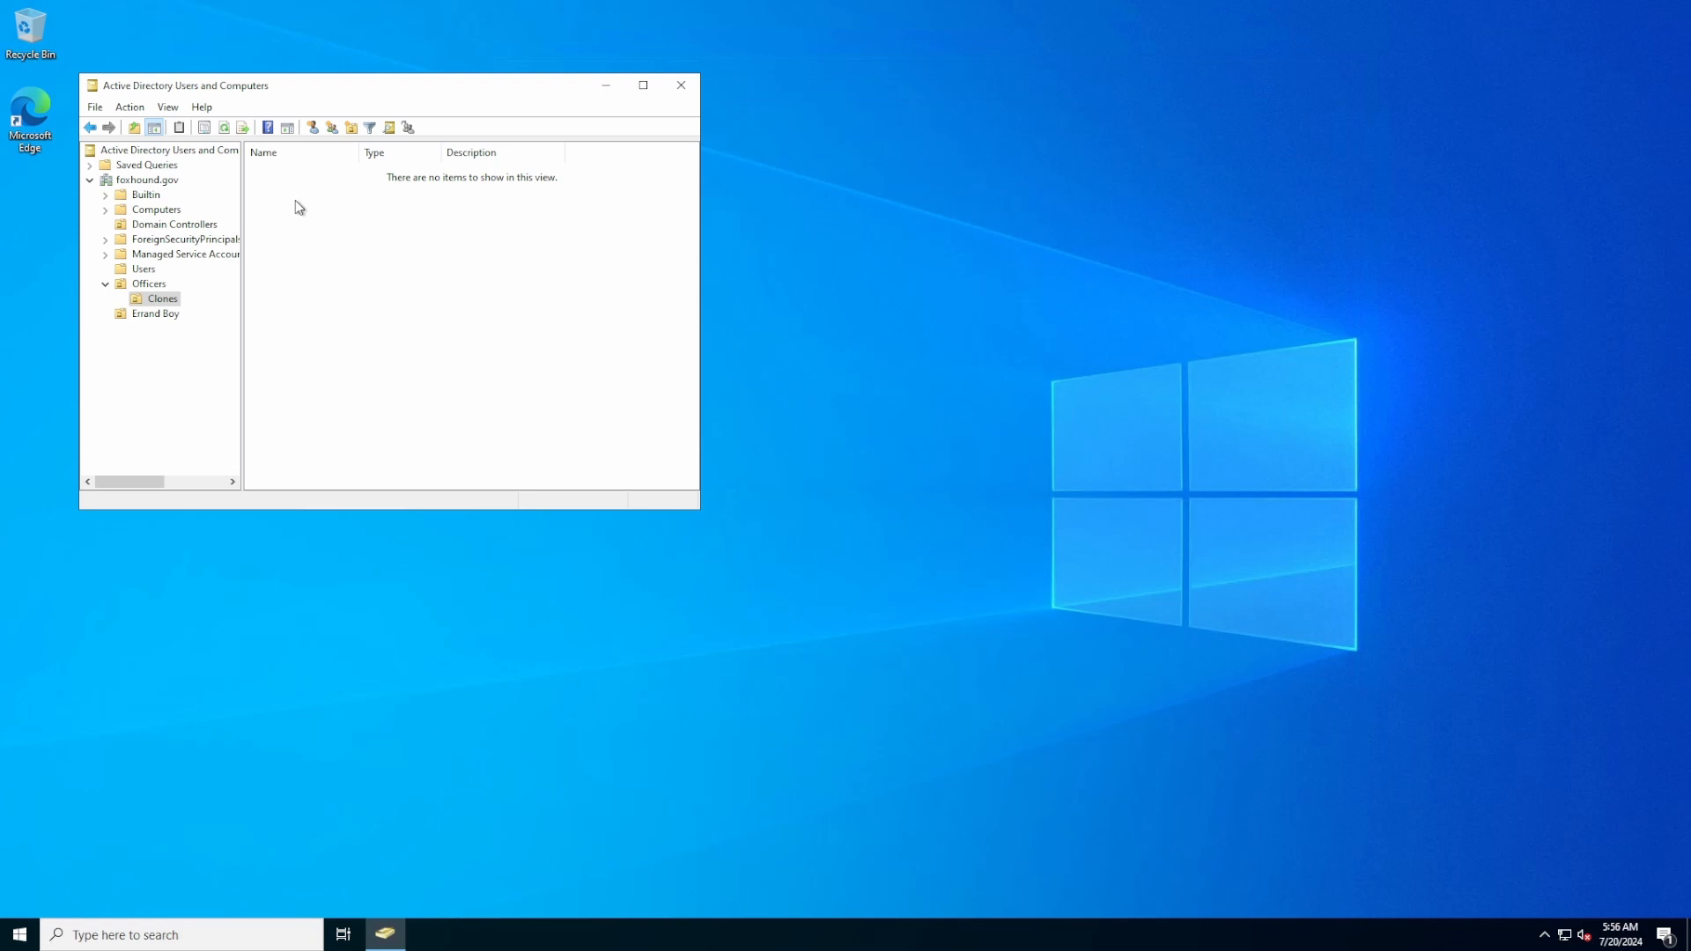
Create the first Clones user with full name, logon name and password
left_click(312, 128)
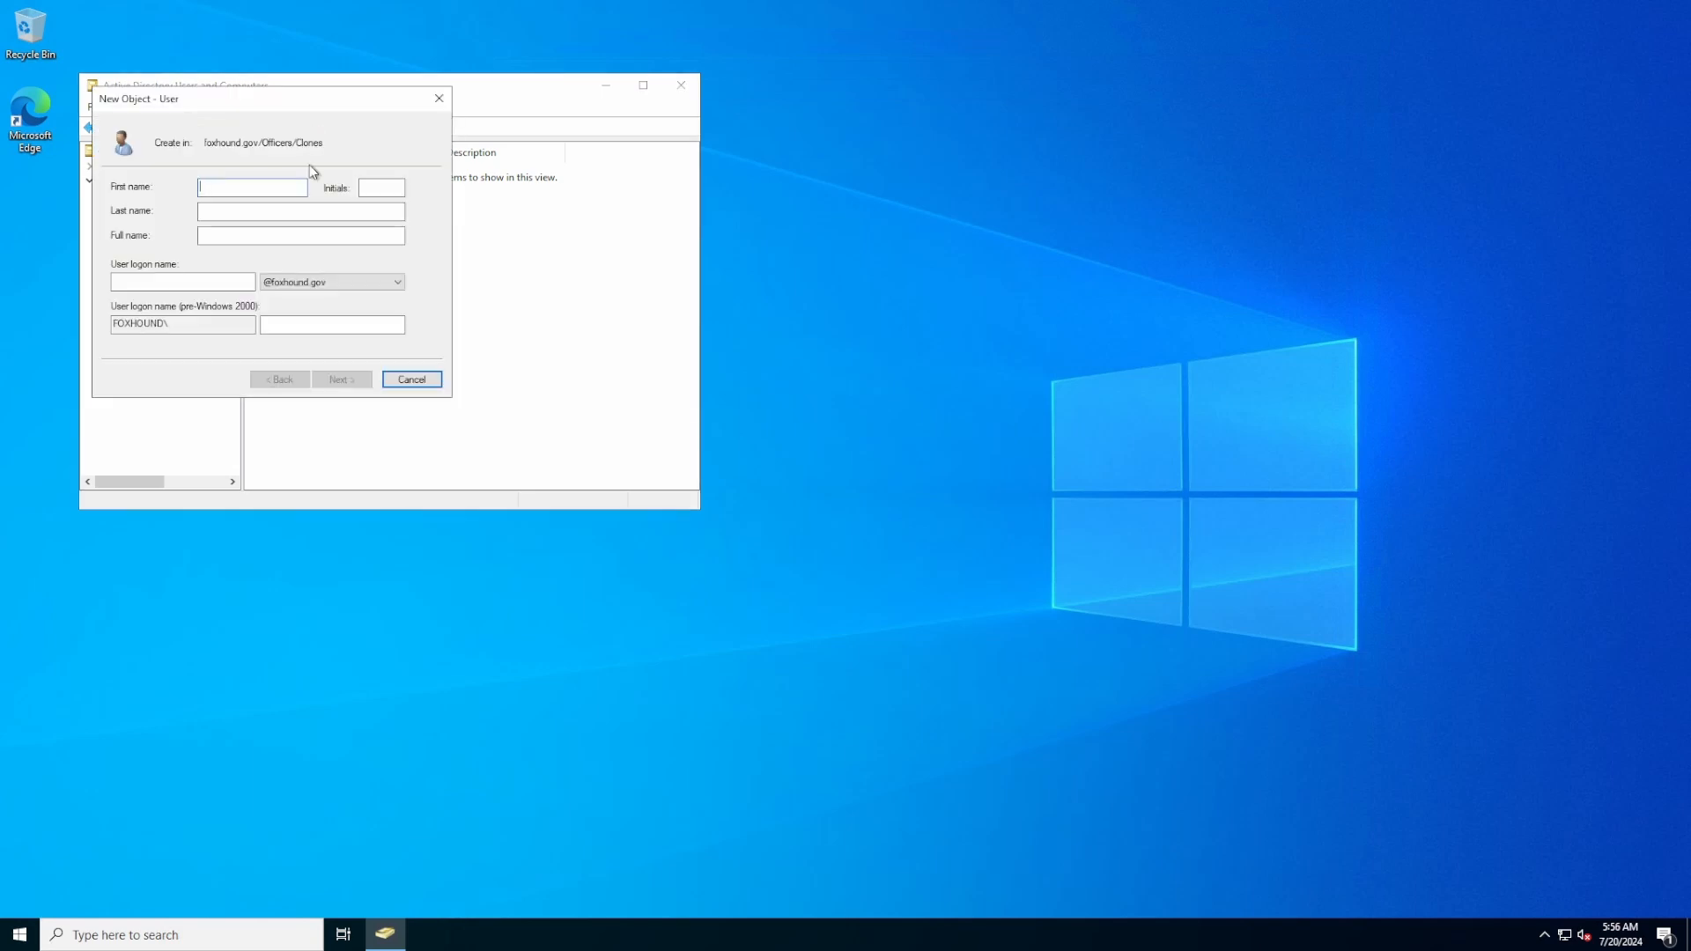
type("Solid ")
type("Sna")
left_click(152, 281)
type("Snake")
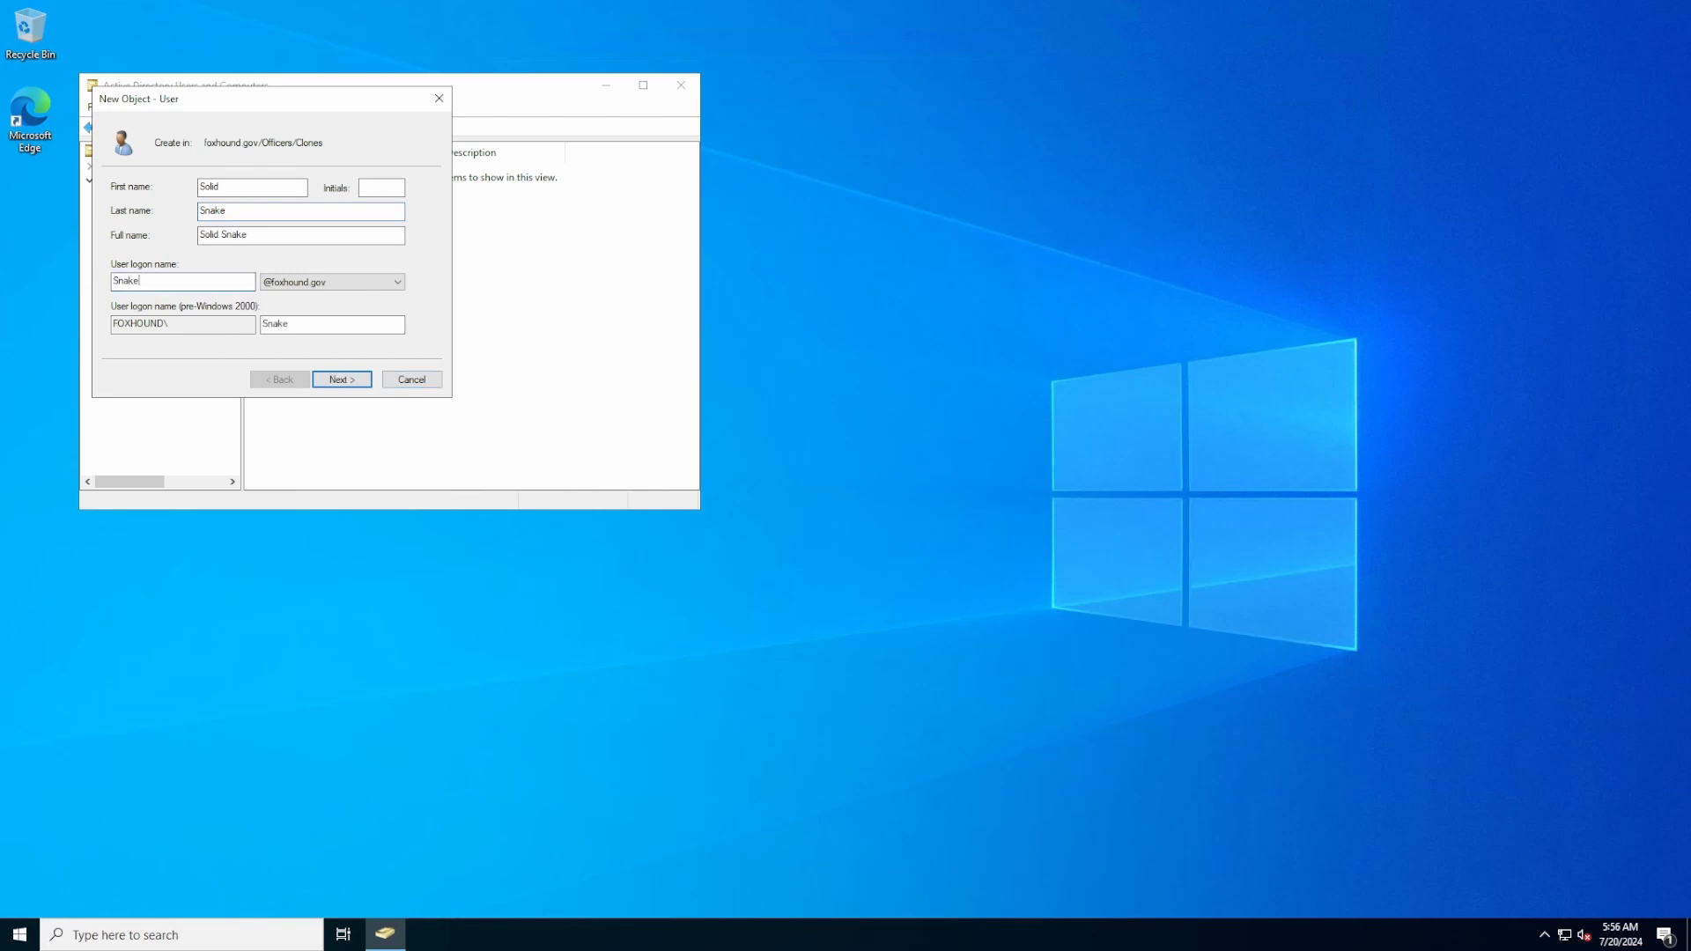
left_click(334, 378)
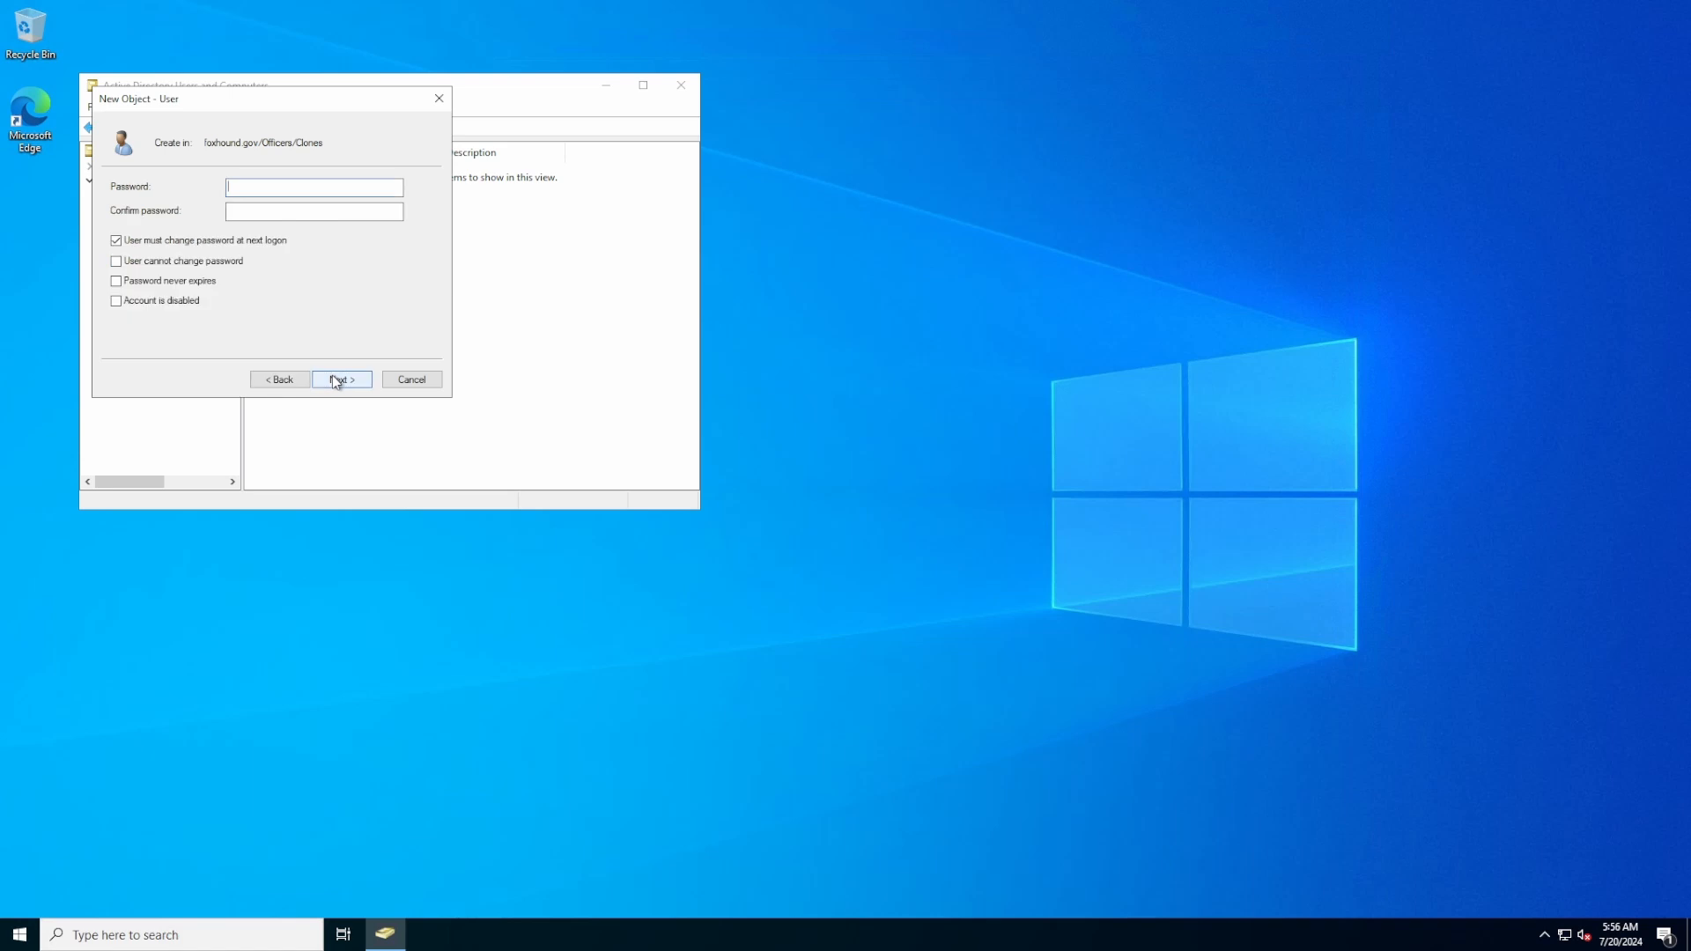
type("******************")
left_click(352, 381)
left_click(355, 382)
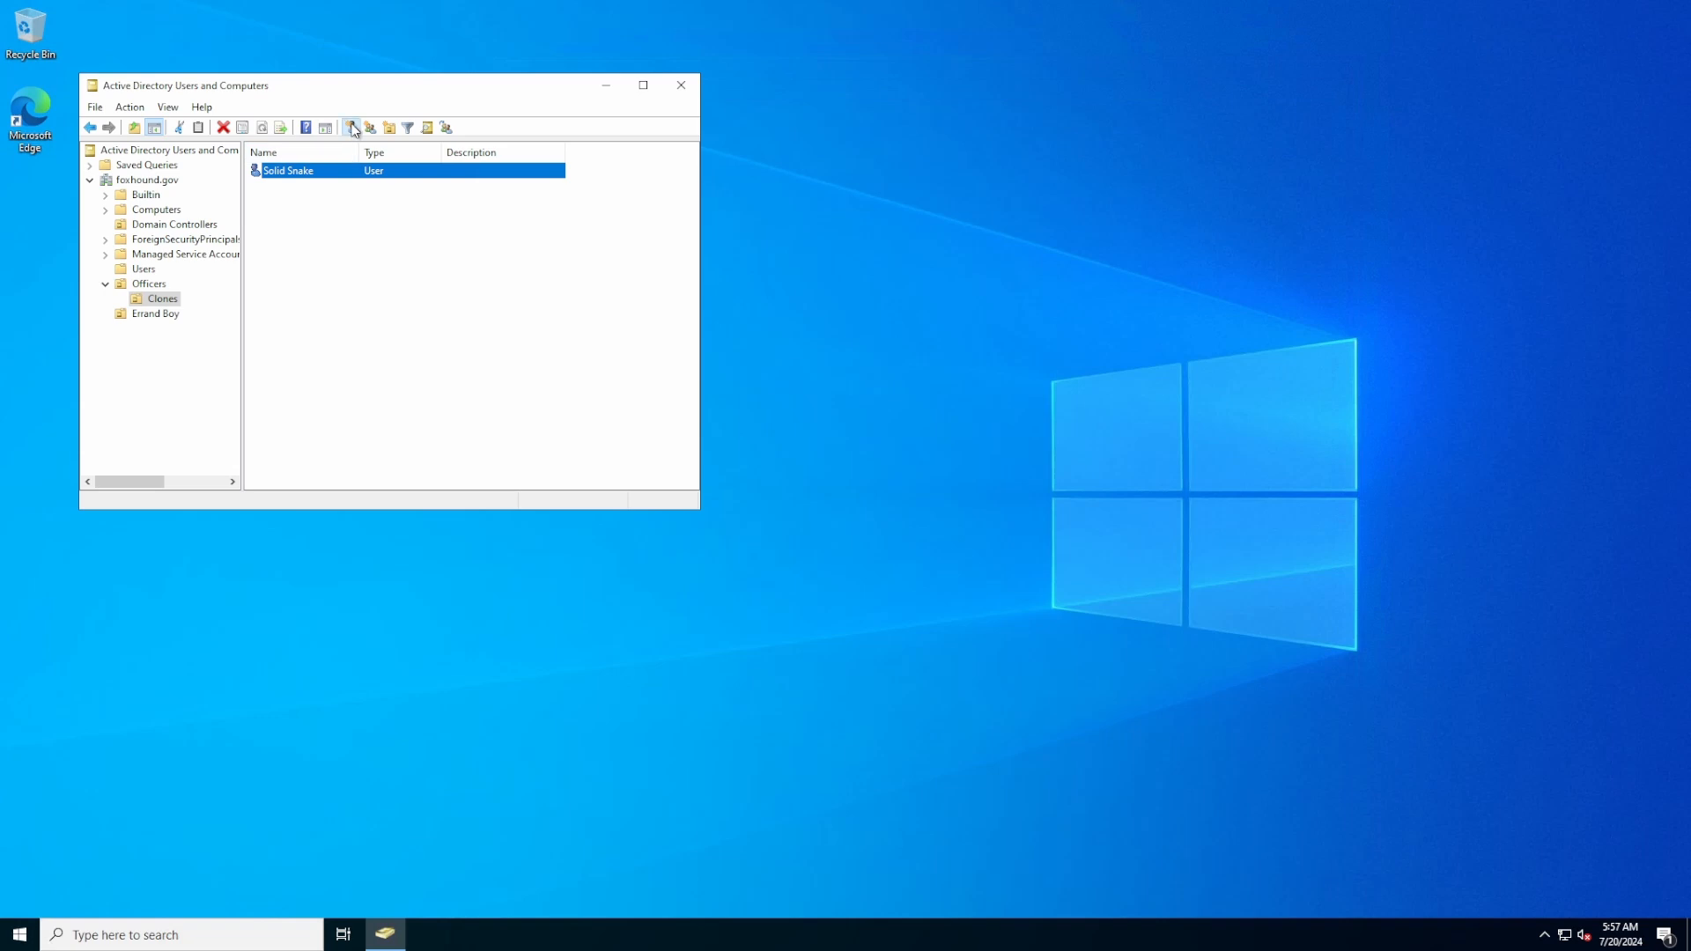
Enter the second Clones user's first, last and logon names, then set and confirm its password
left_click(351, 128)
type("Liquid")
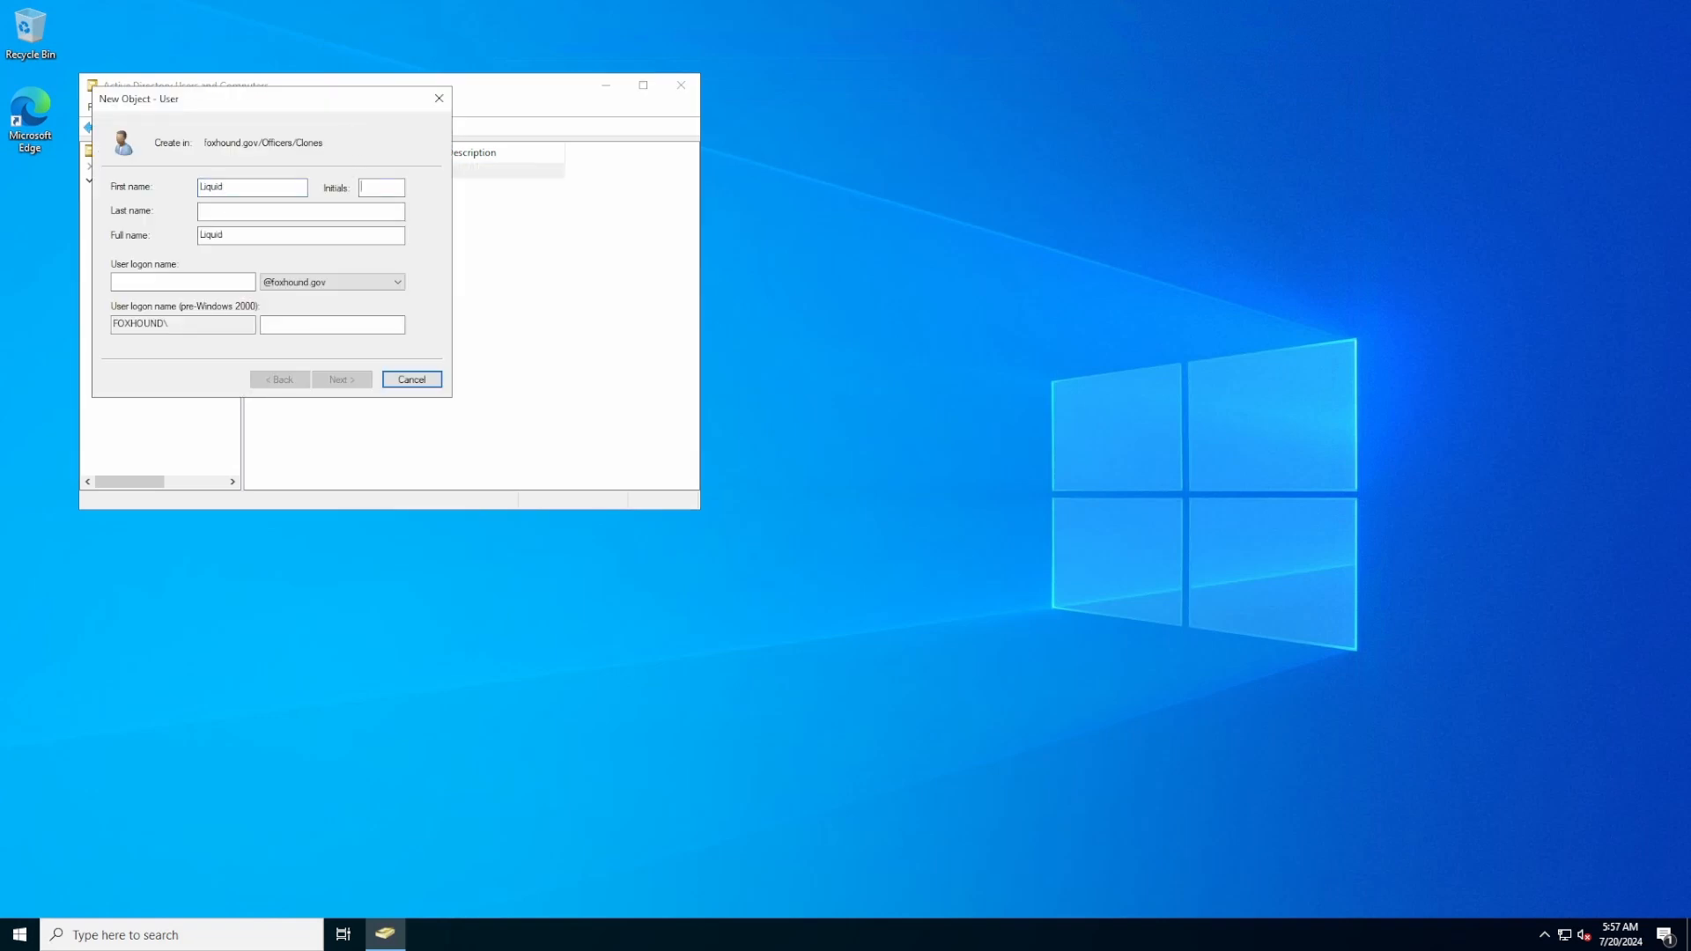
key("Tab")
type("Snake")
key("Tab")
key("Tab")
type("Liquied")
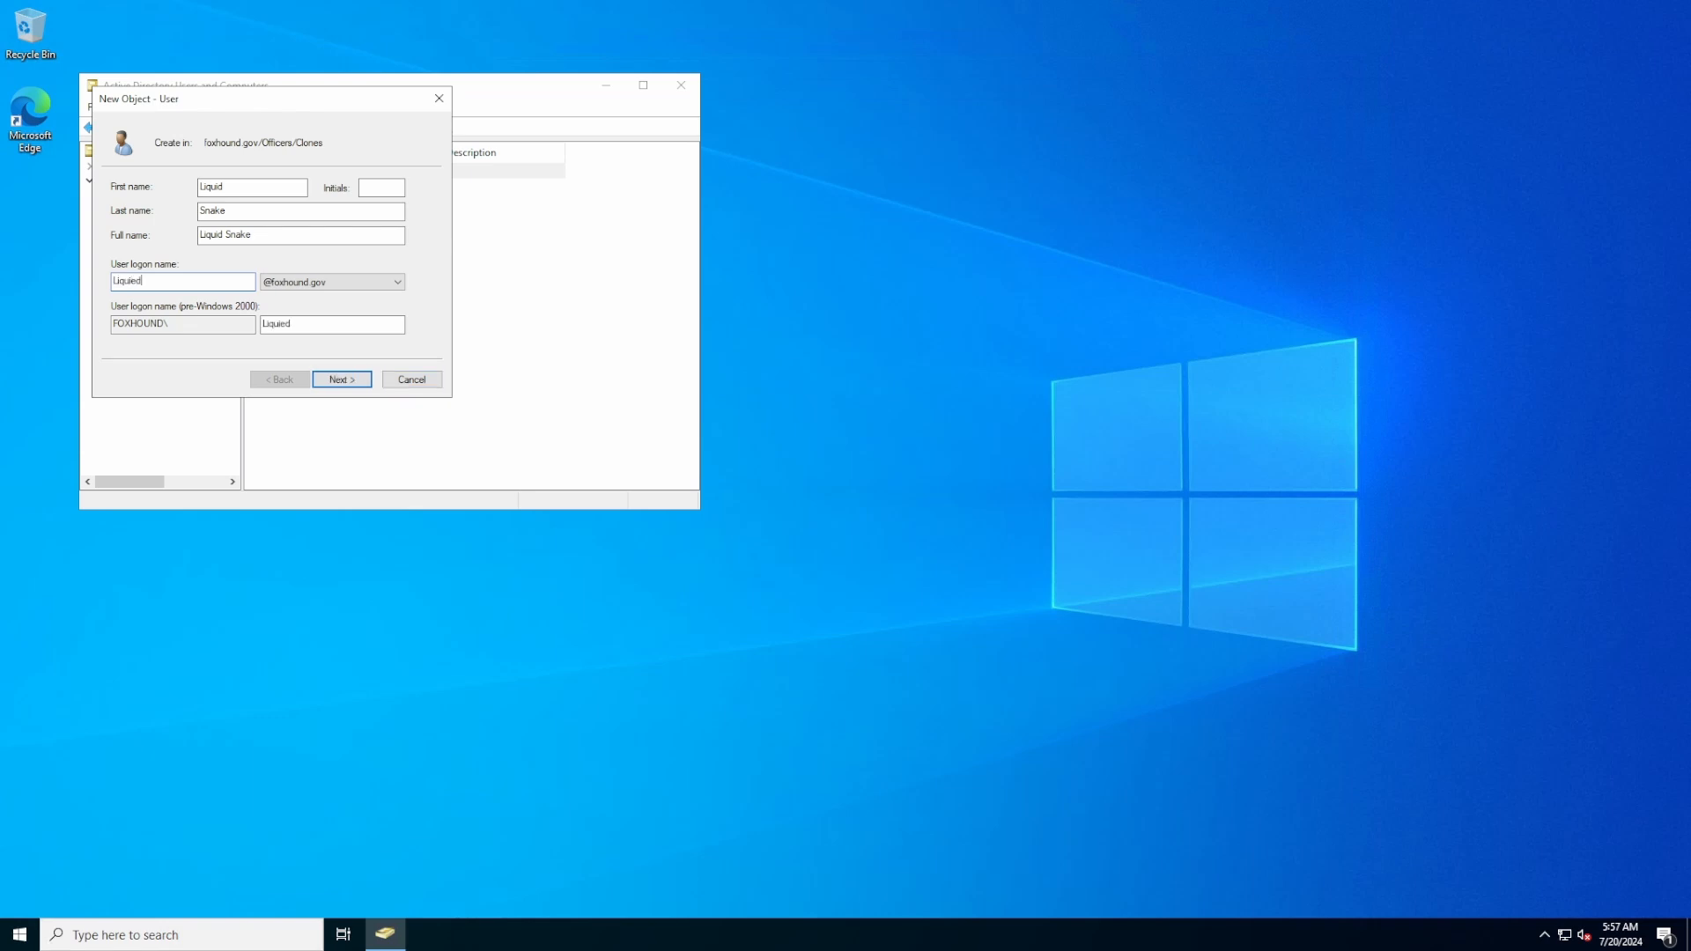
key("BackSpace")
key("BackSpace")
type("d")
key("Return")
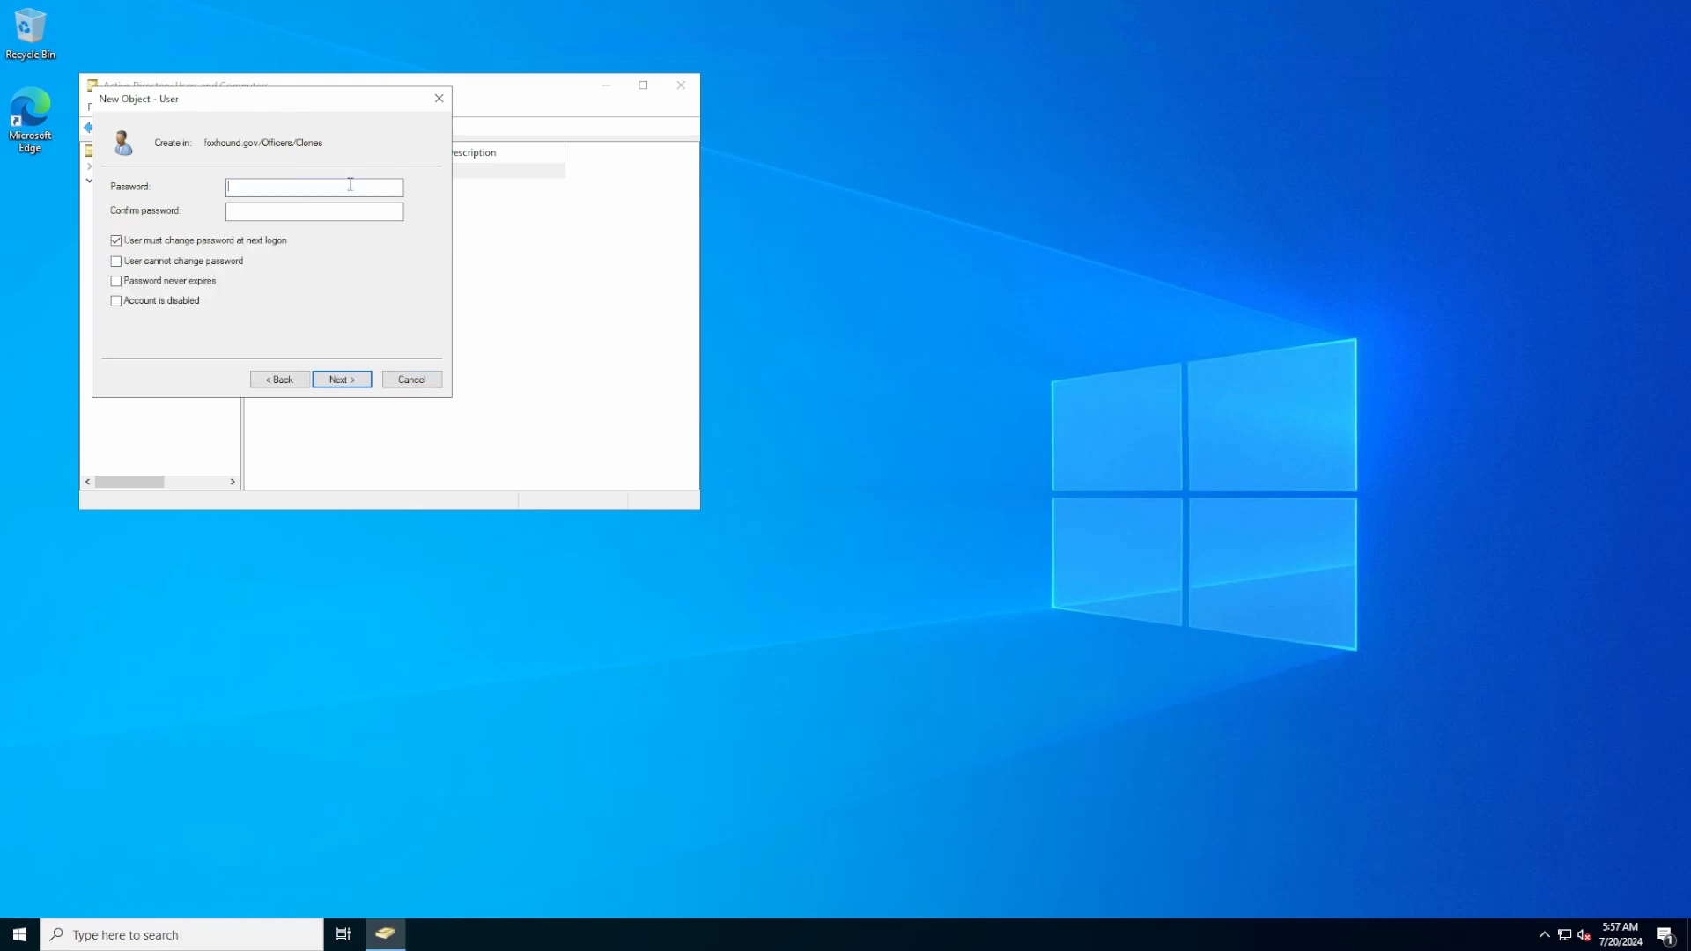
type("Password1")
key("Tab")
type("Password1")
Finish the second Clones user and start another new user from the Clones menu
left_click(340, 378)
left_click(340, 378)
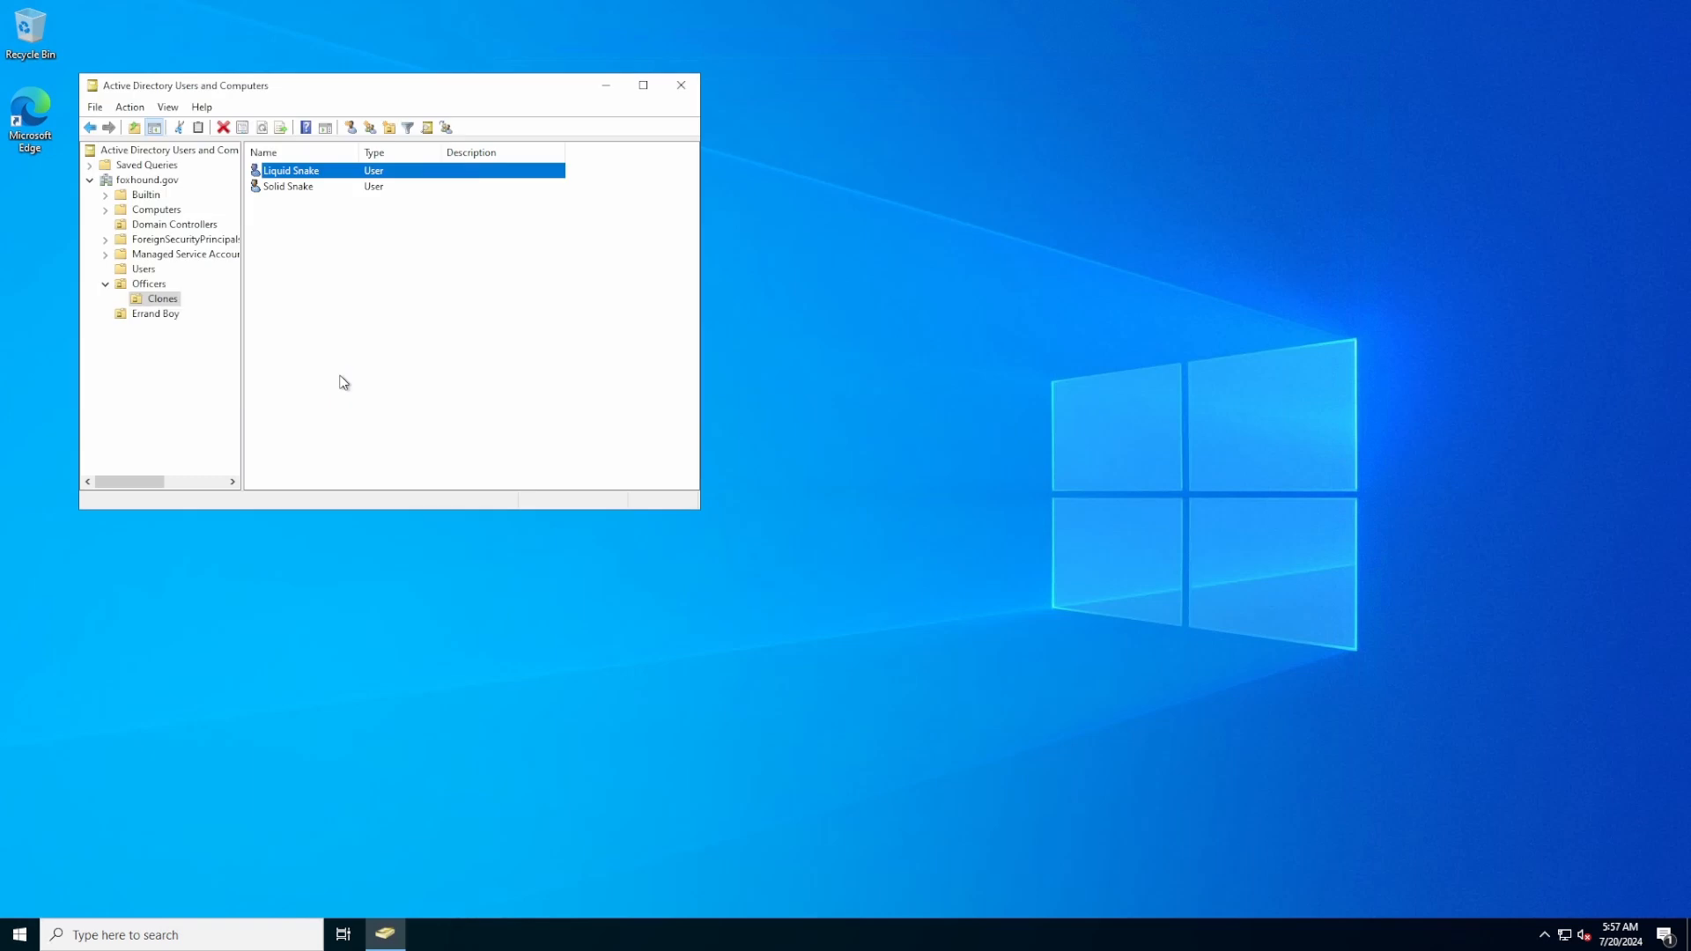
right_click(322, 344)
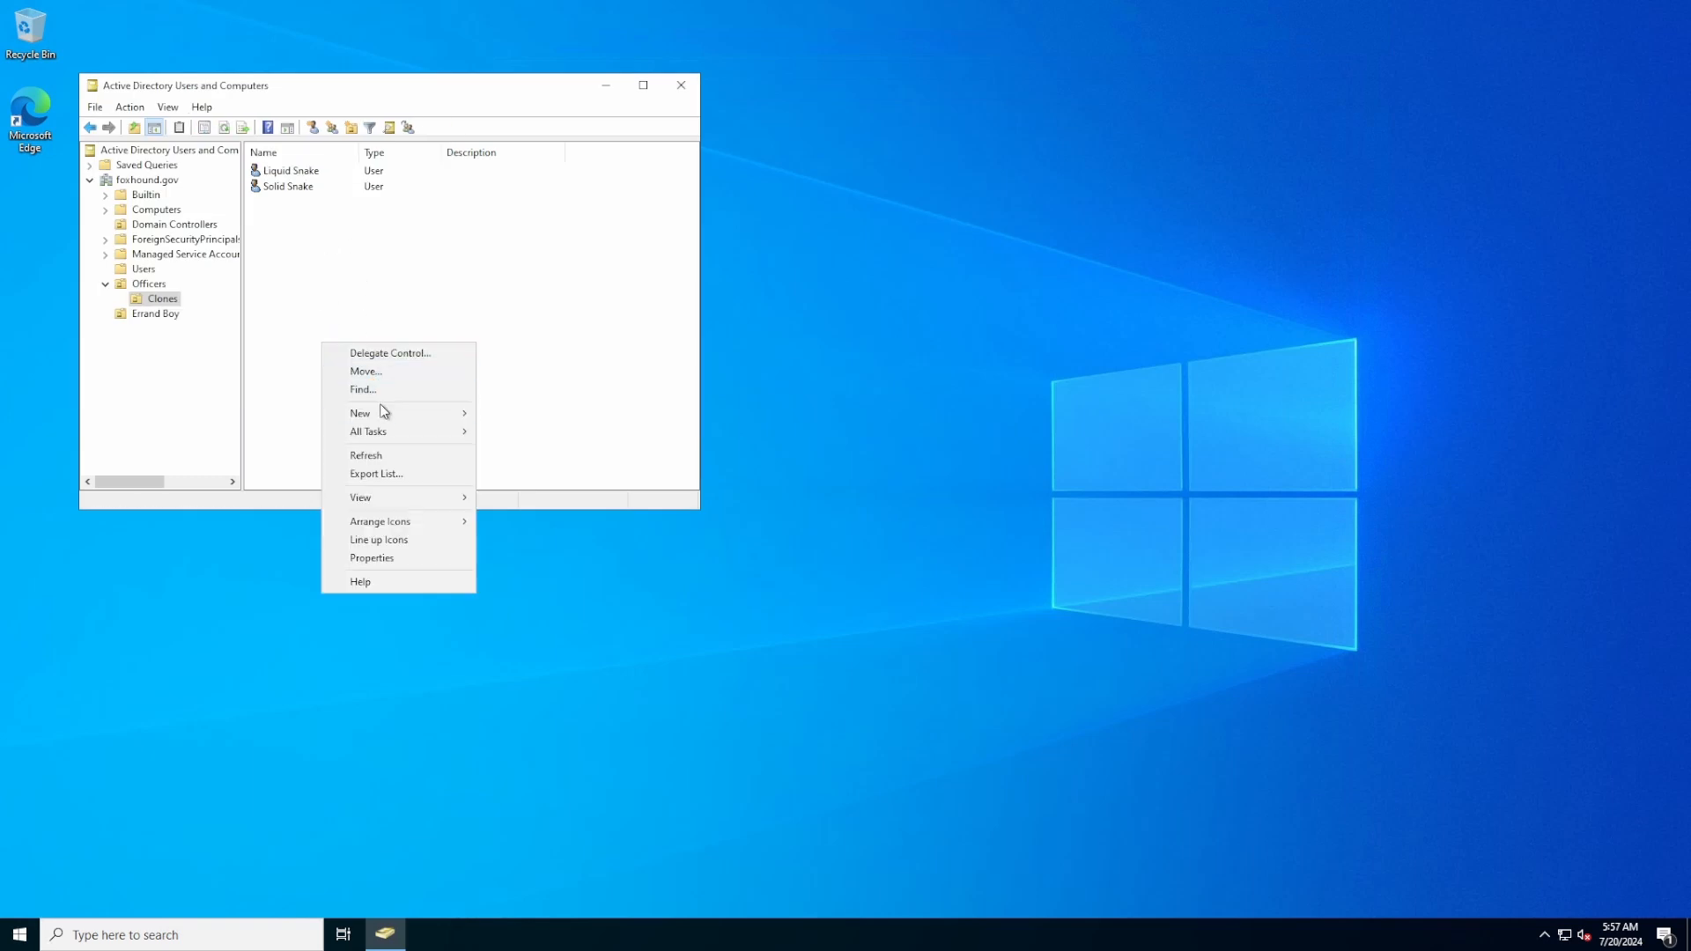
mouse_move(382, 409)
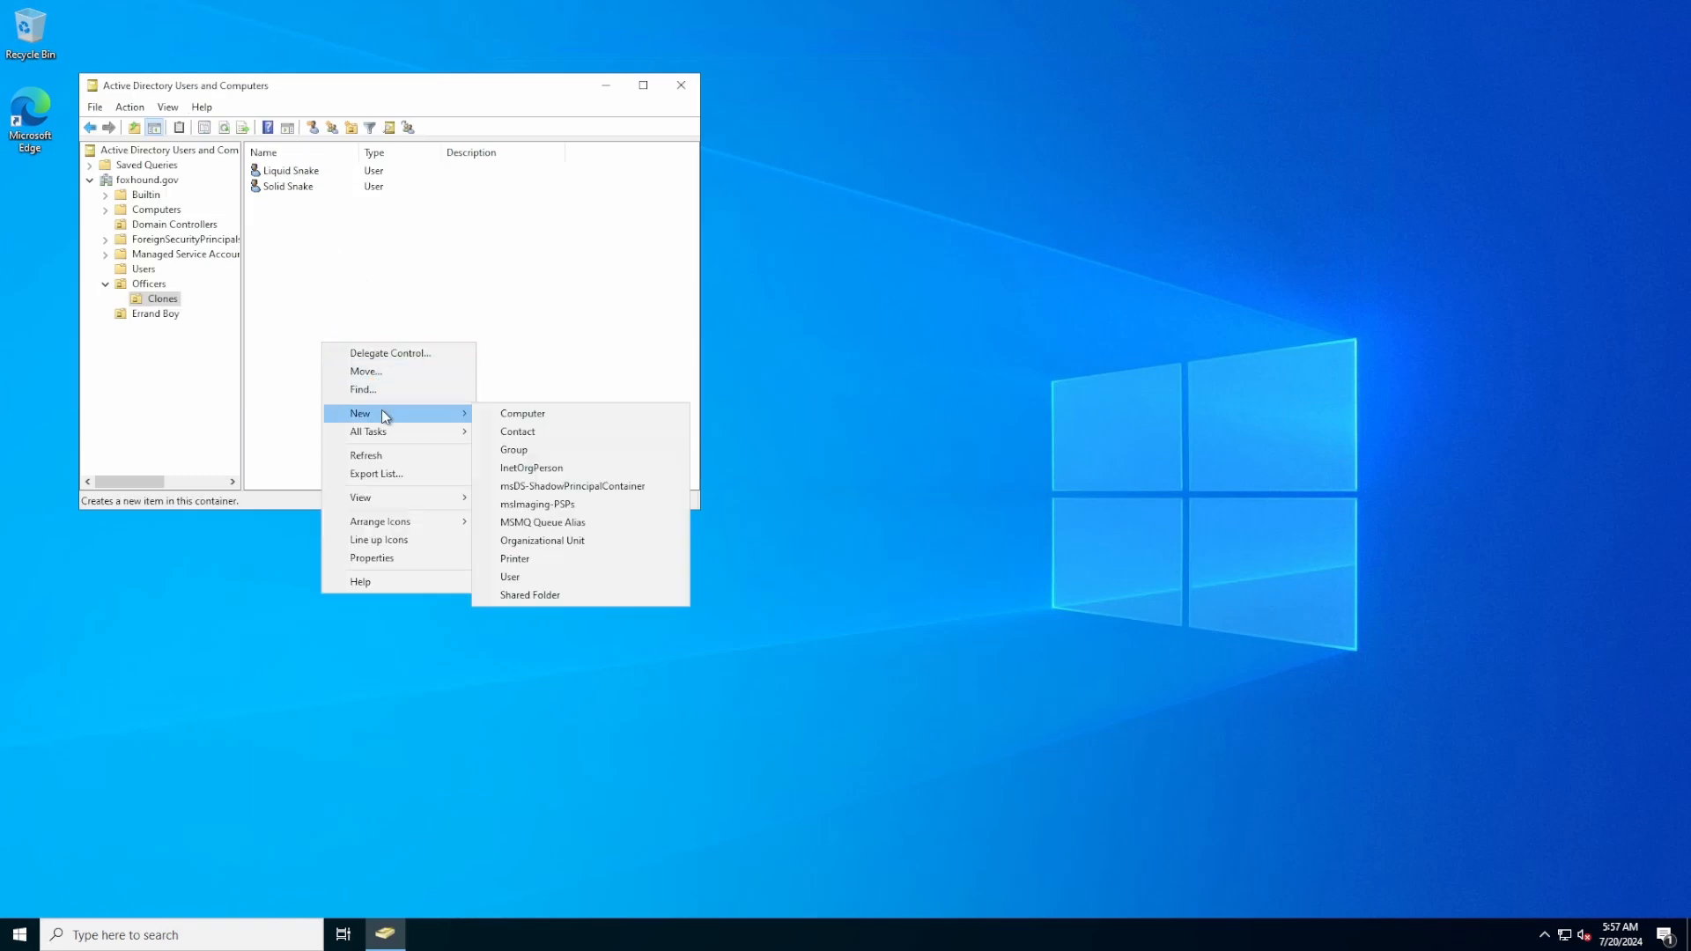
left_click(541, 577)
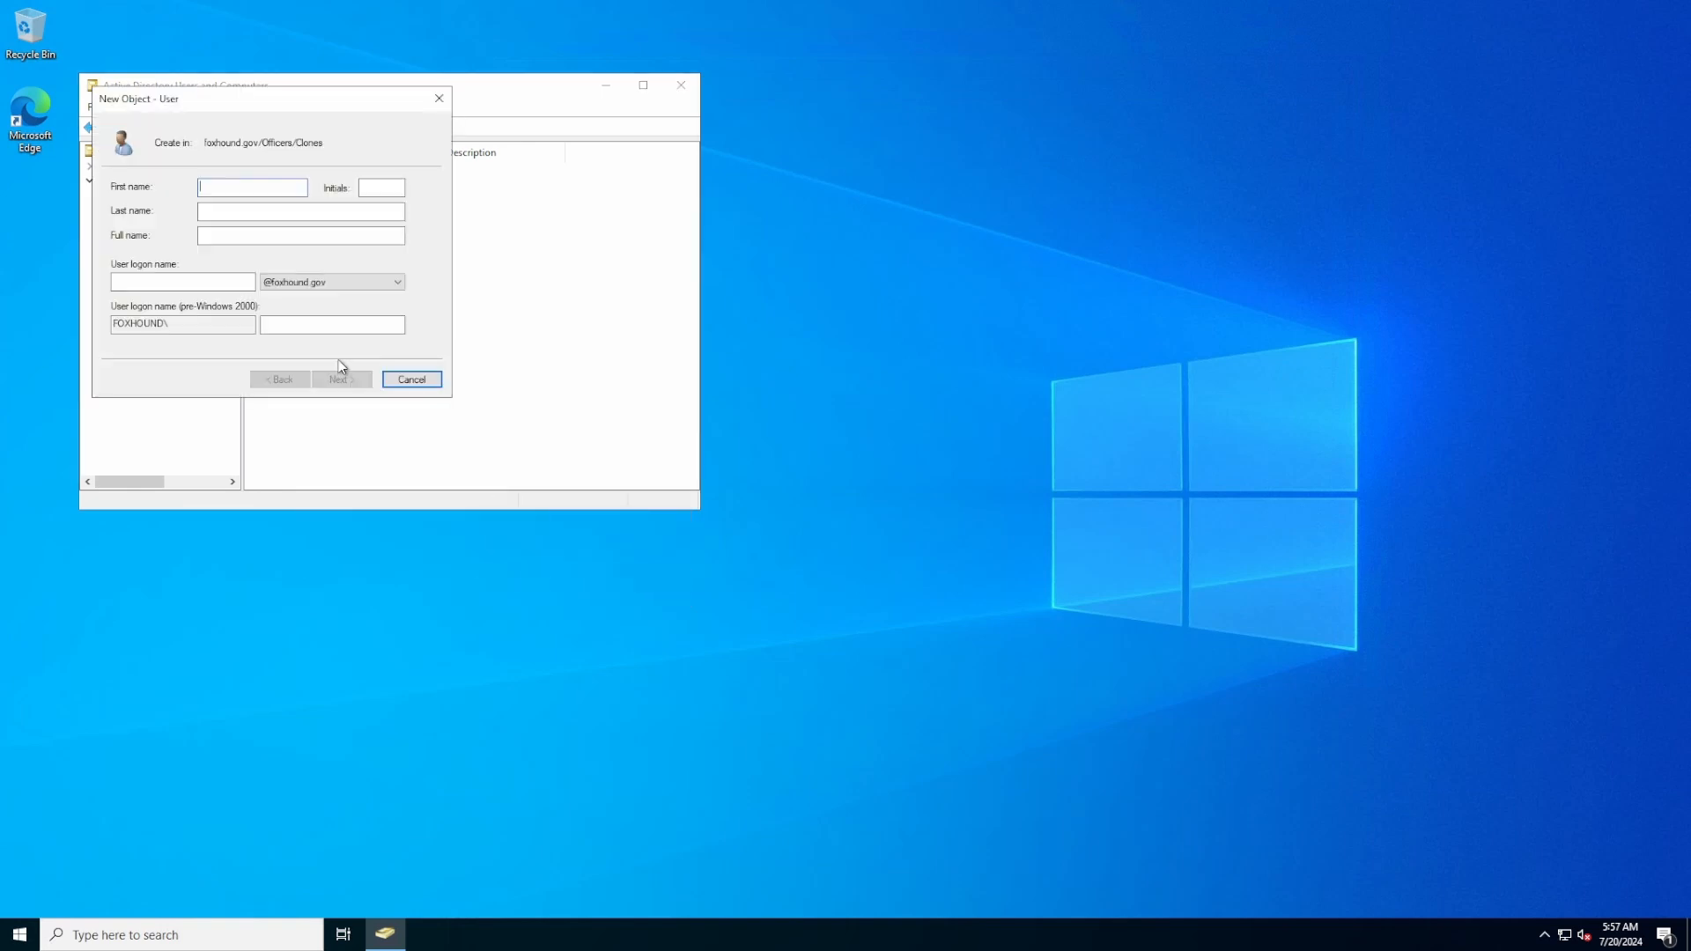
Create the third Clones user with name, logon name and password, then open Errand Boy
type("George")
type("Sears")
left_click(185, 278)
type("Solidus")
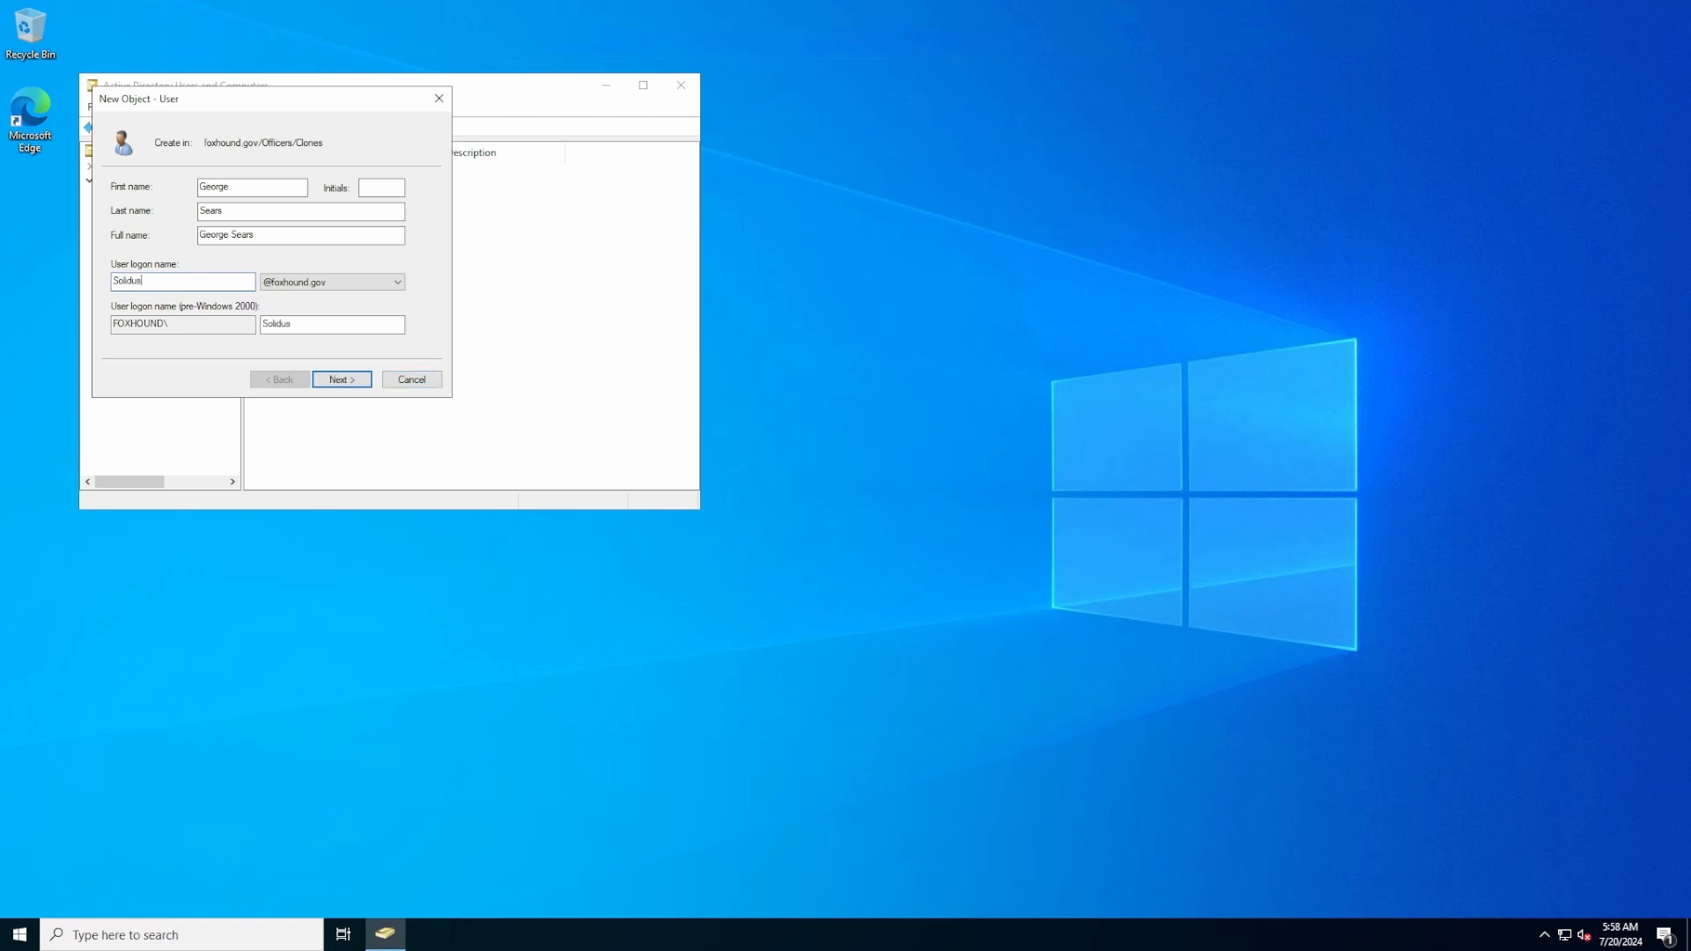
left_click(368, 387)
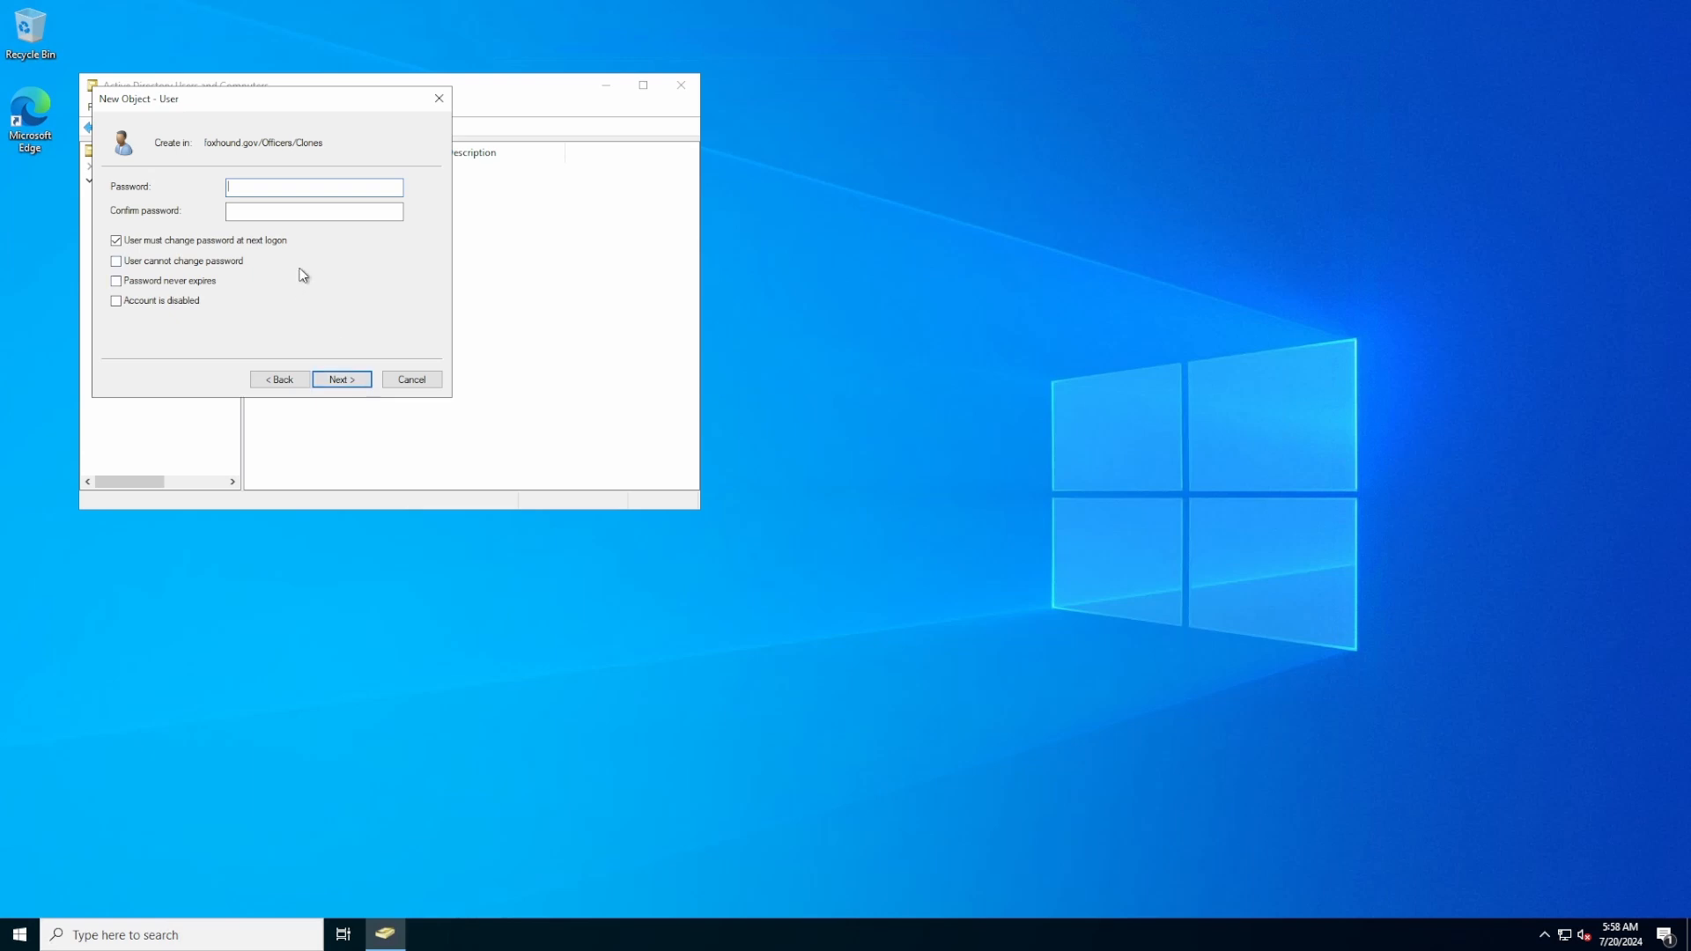
type("••••••••••••••••••")
left_click(342, 379)
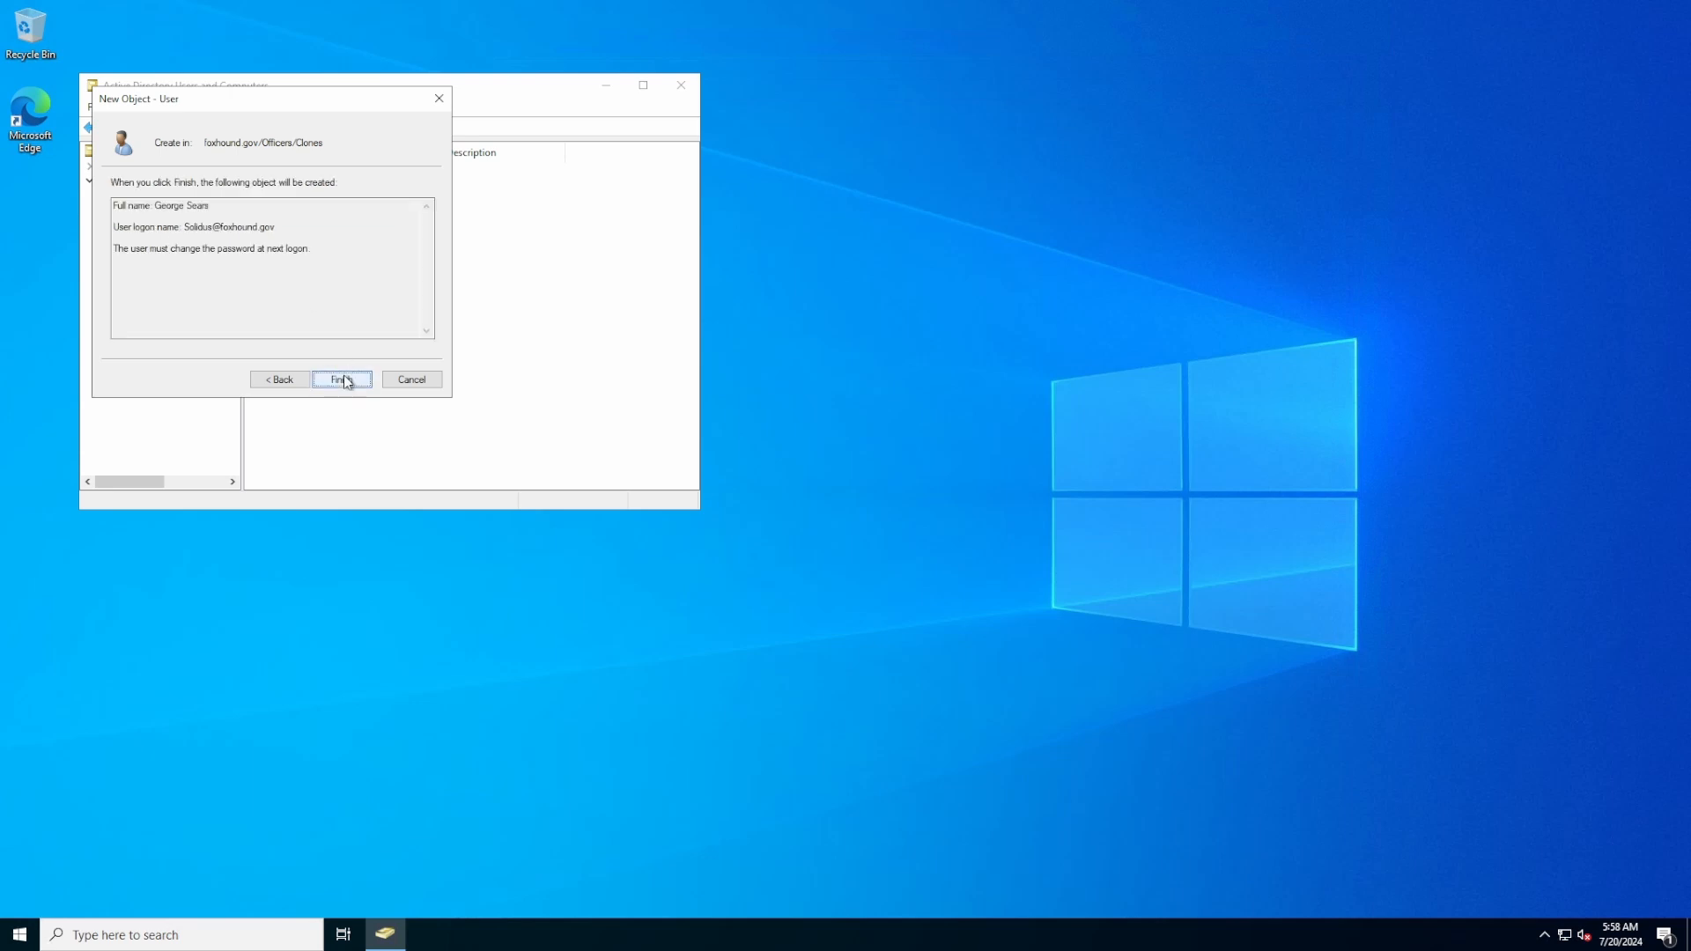
left_click(345, 376)
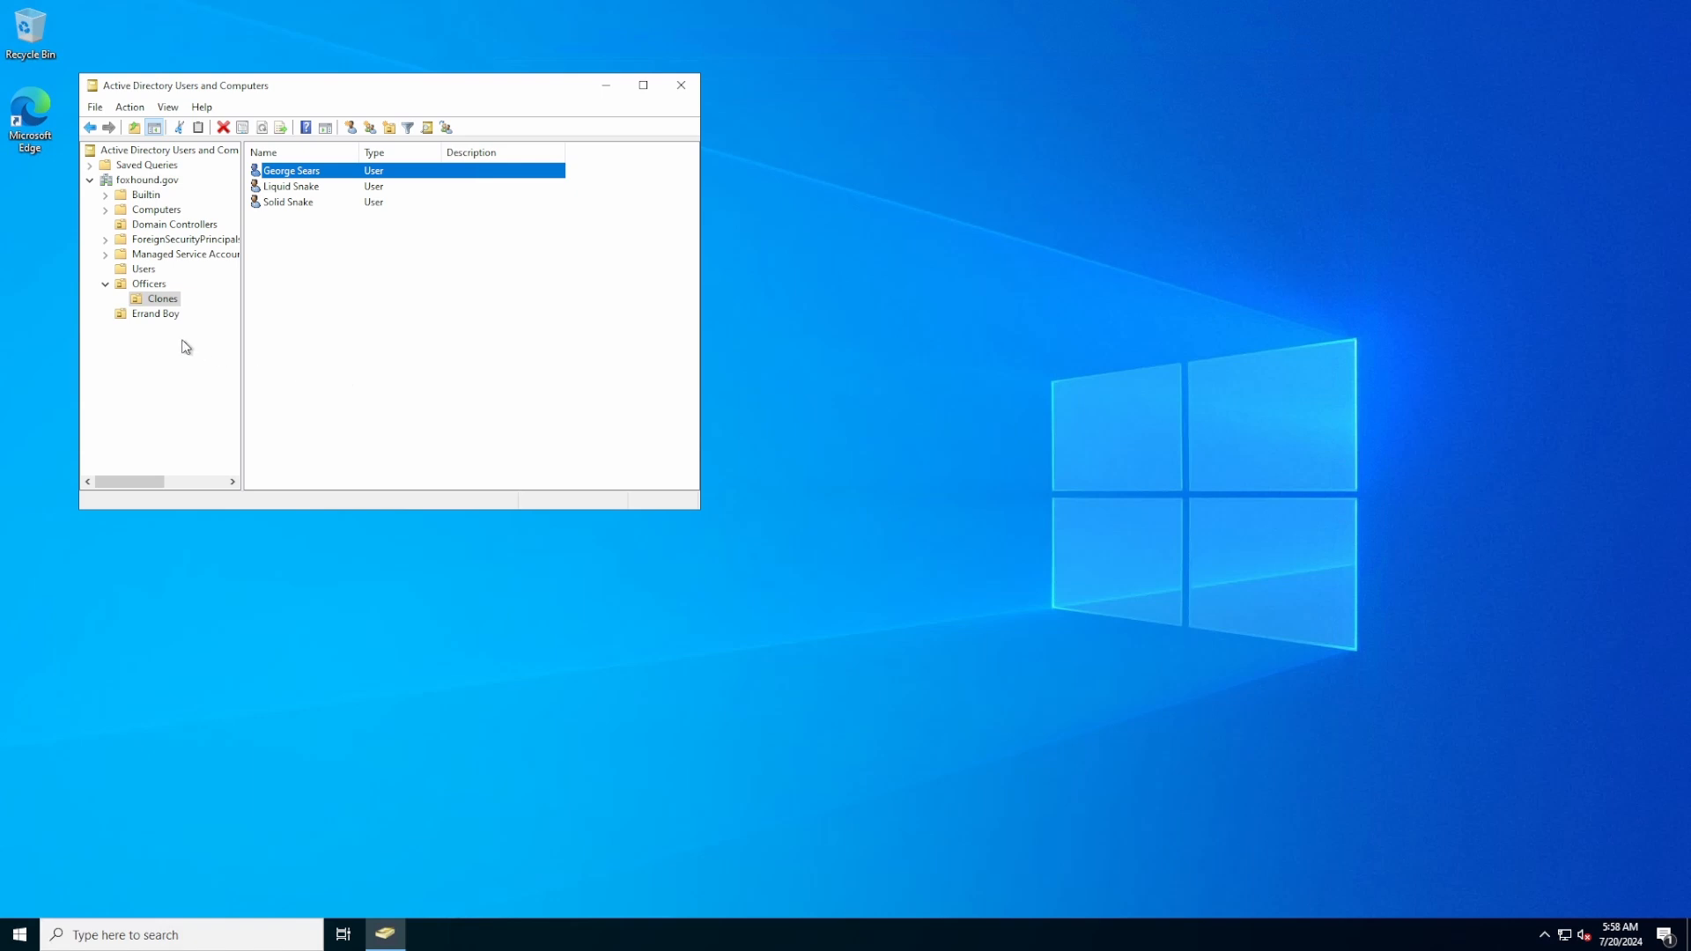
left_click(153, 317)
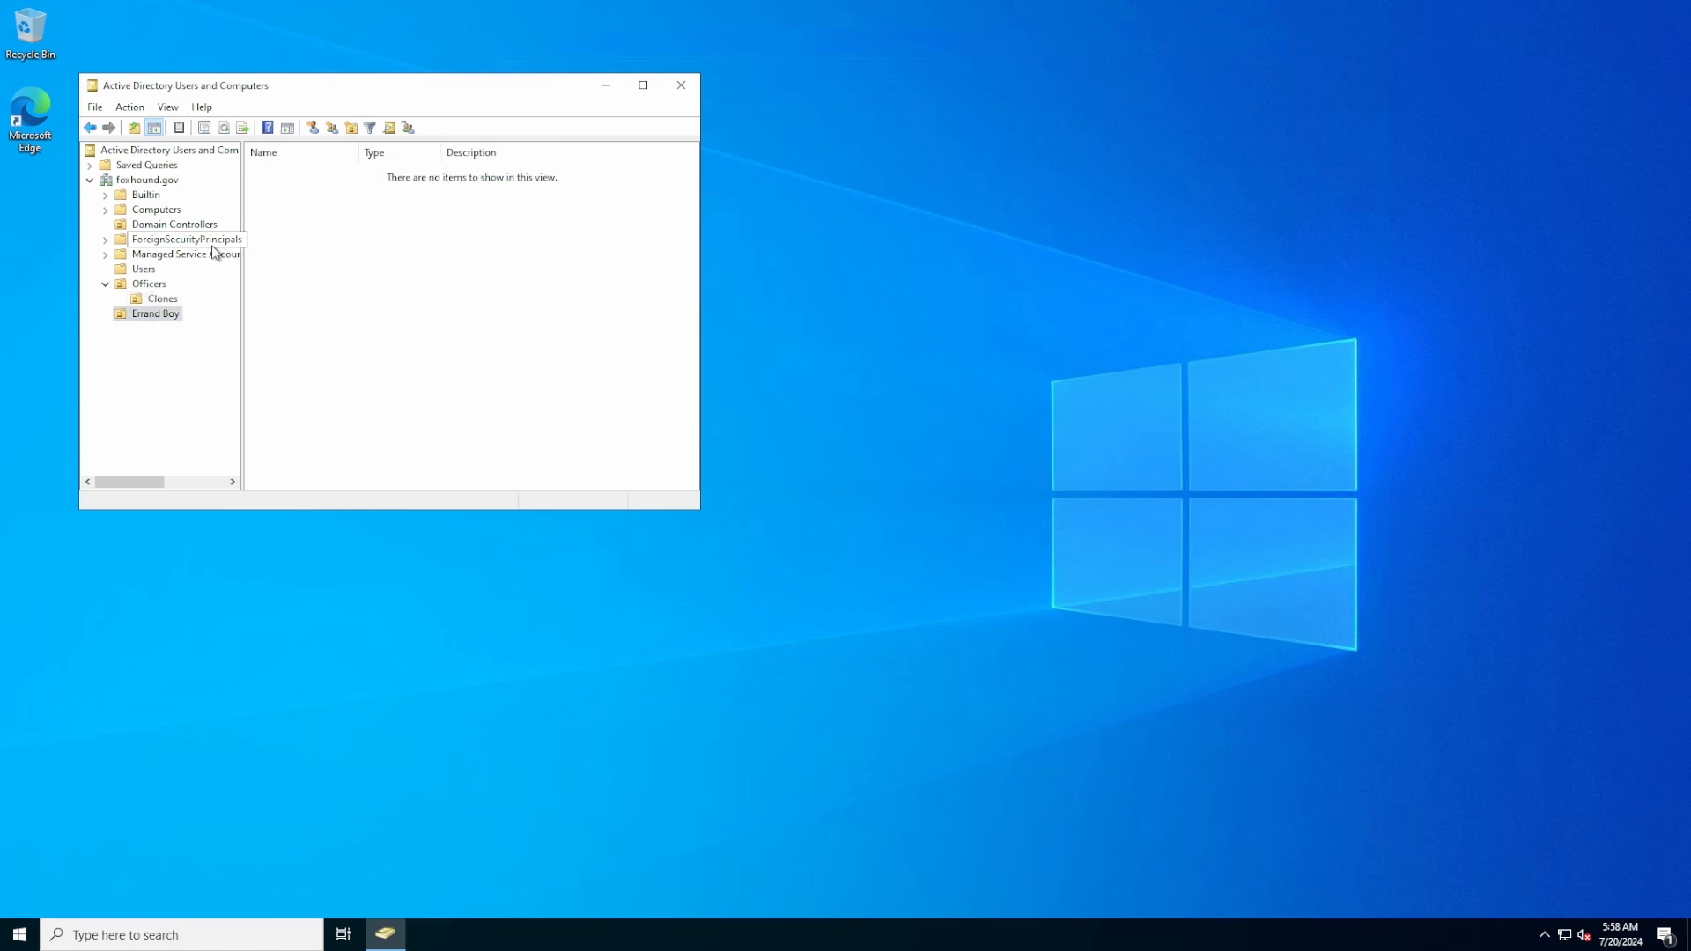
Enter the Errand Boy user's full name, logon name and password, and finish creating it
left_click(314, 128)
type("Elon ")
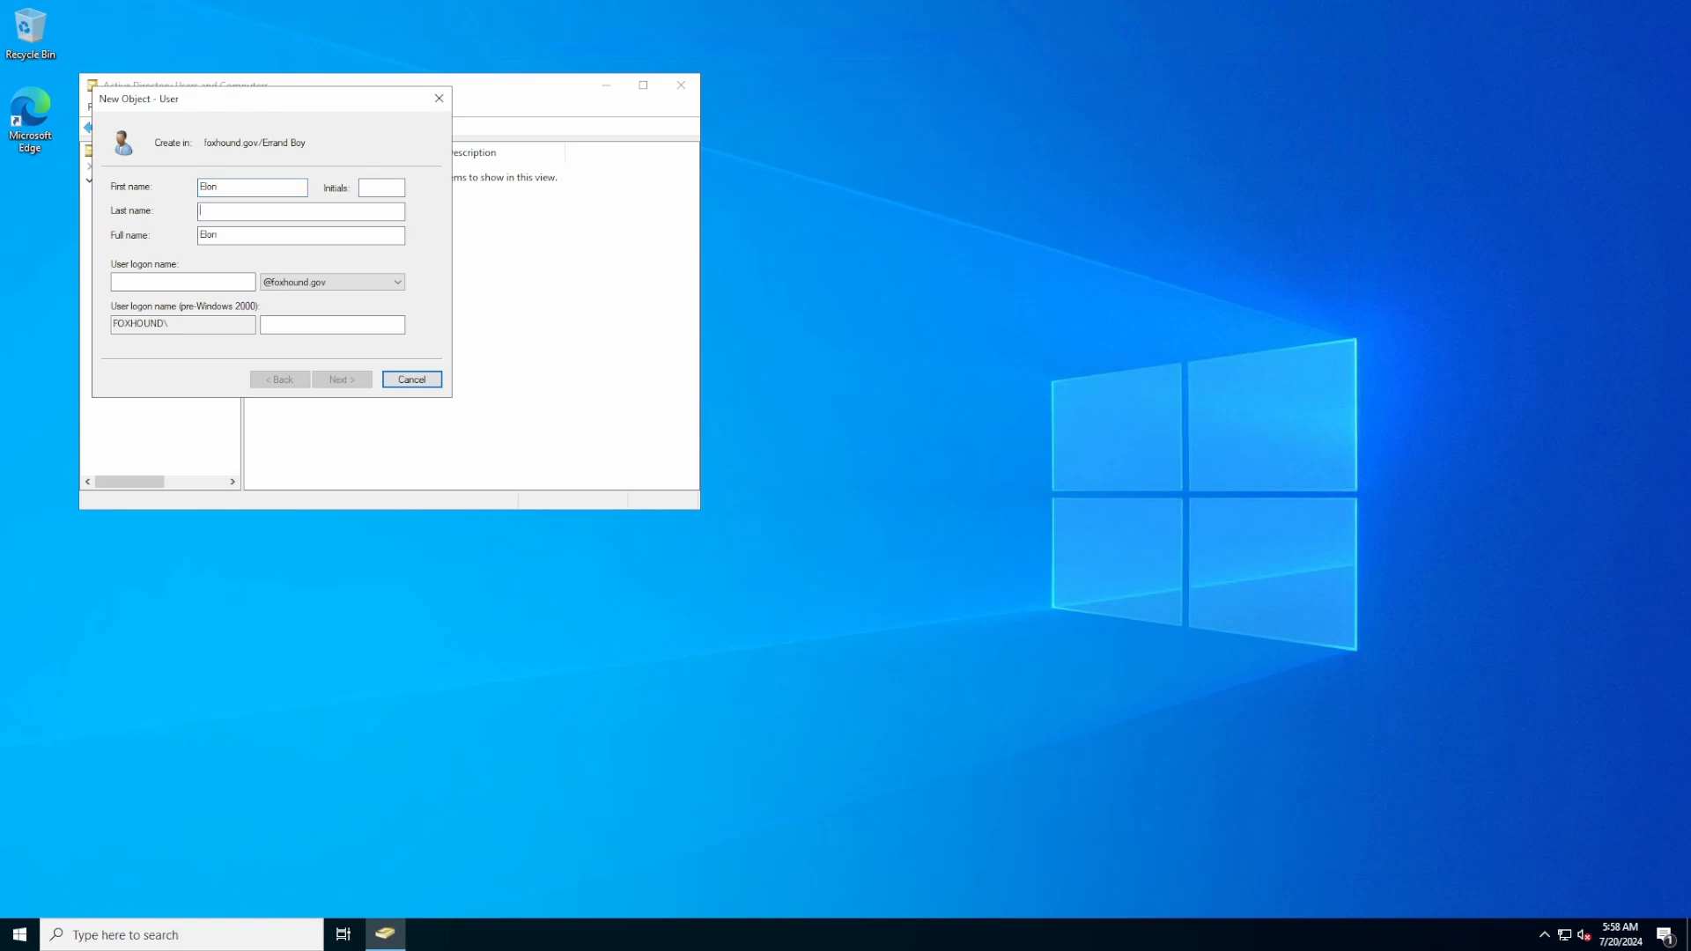
type("Mustard-Stain")
left_click(172, 277)
type("D")
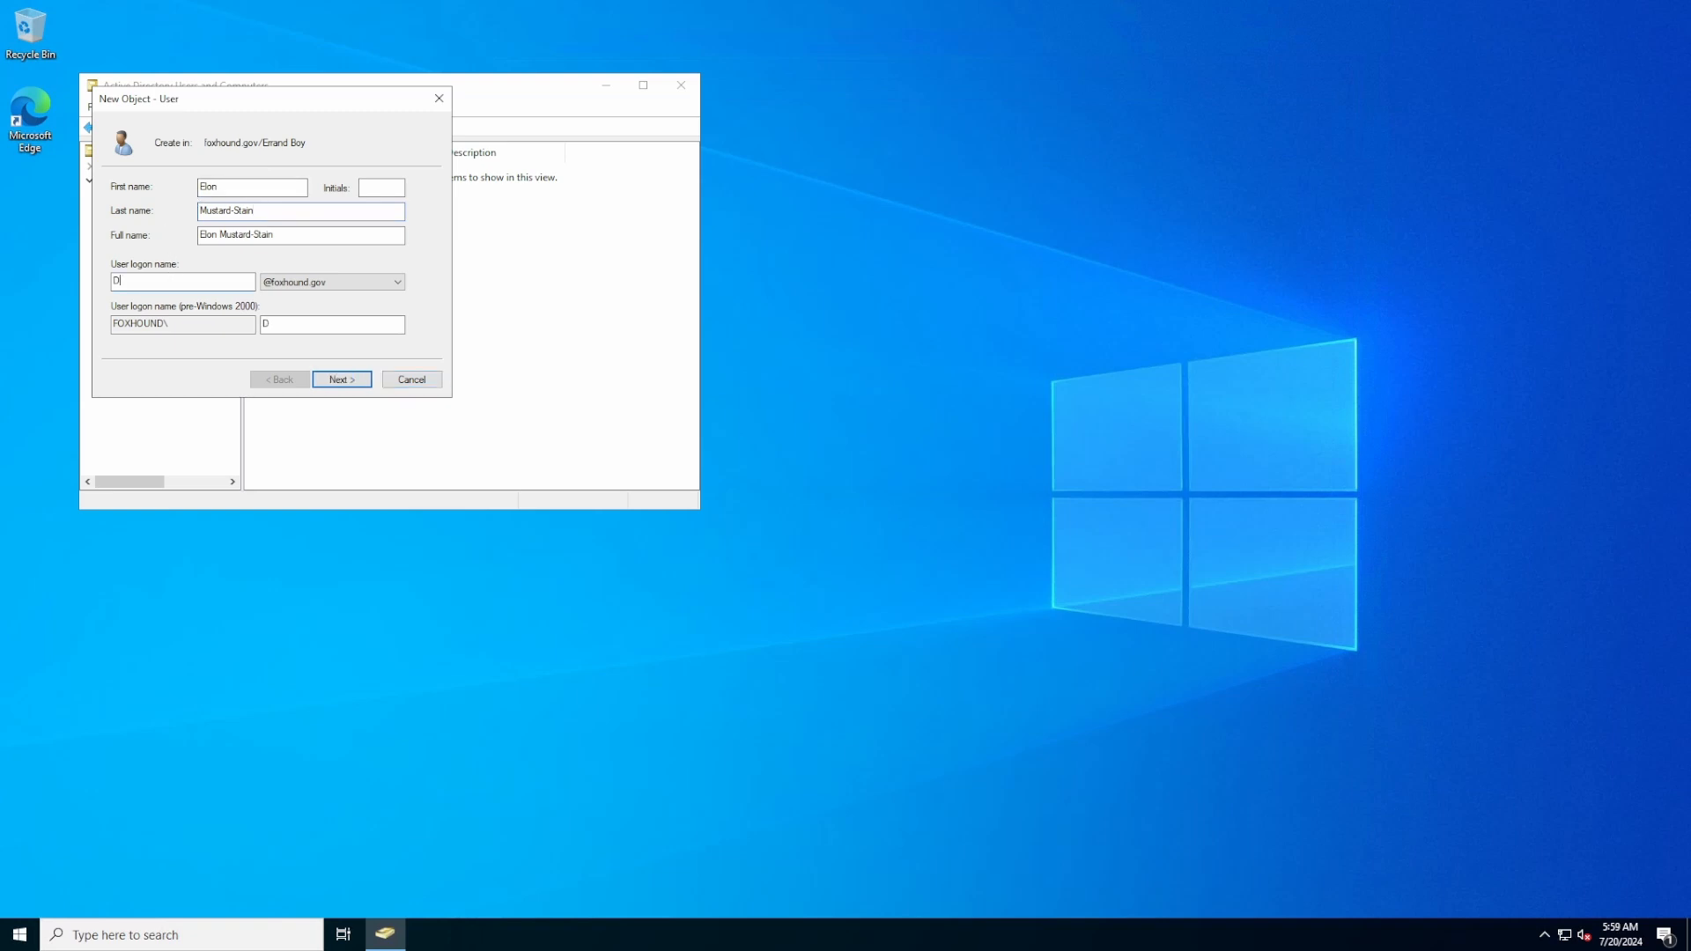
type("unceClown")
left_click(356, 384)
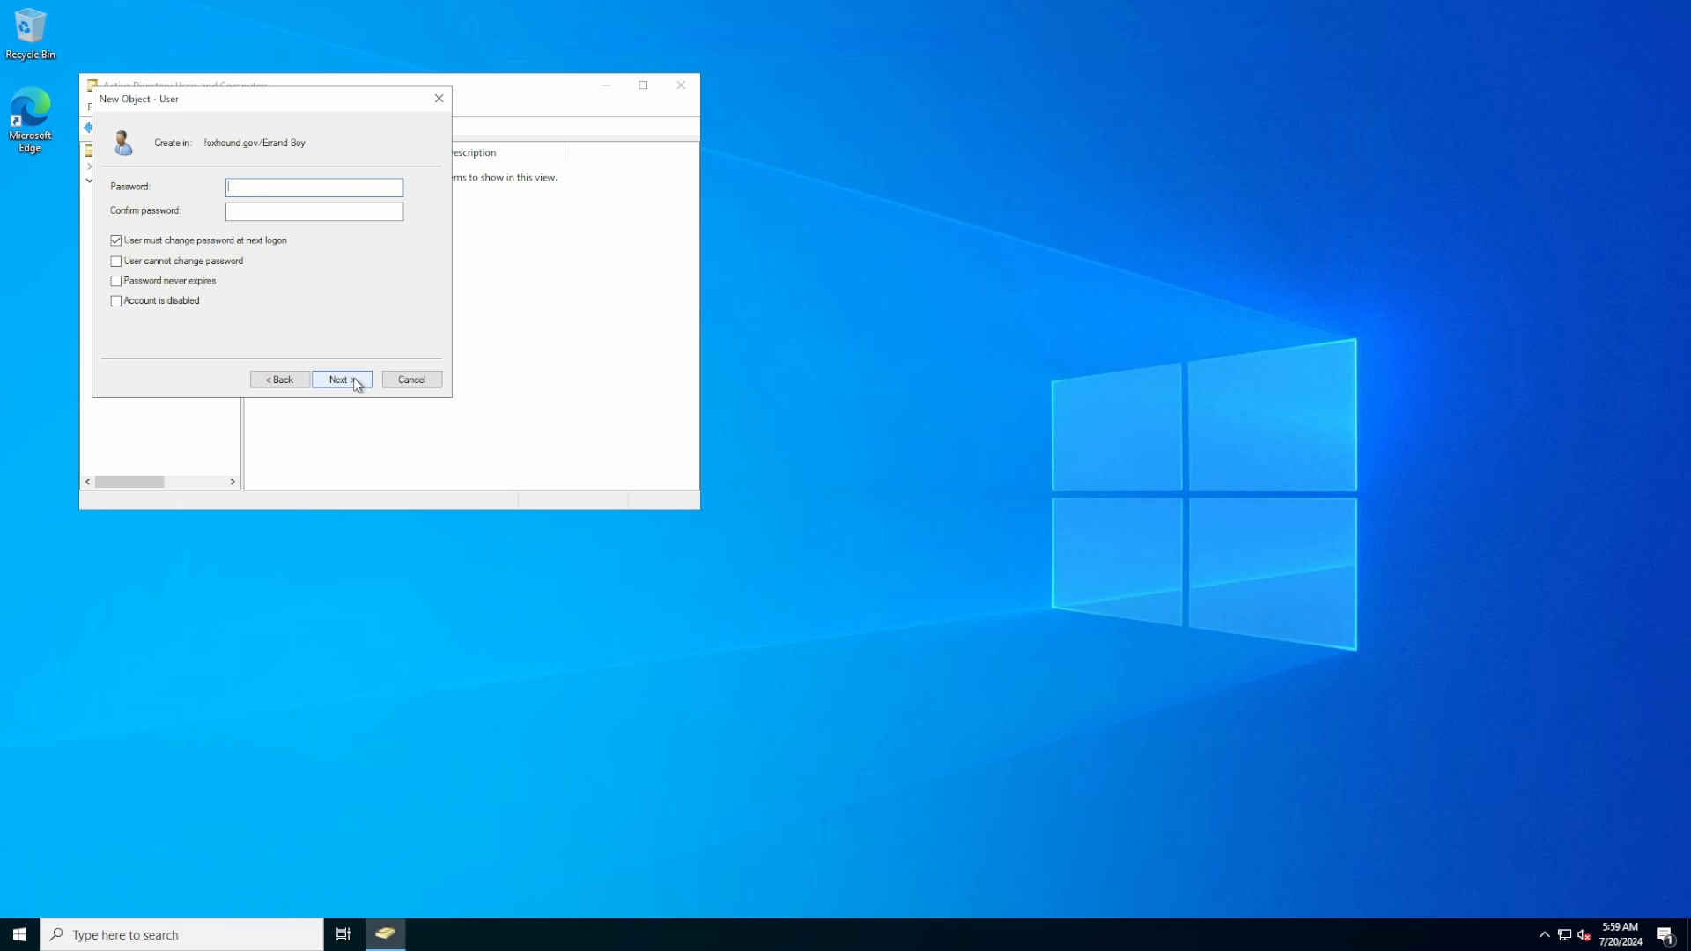
type("*********")
key("Tab")
type("*********")
left_click(351, 380)
left_click(350, 380)
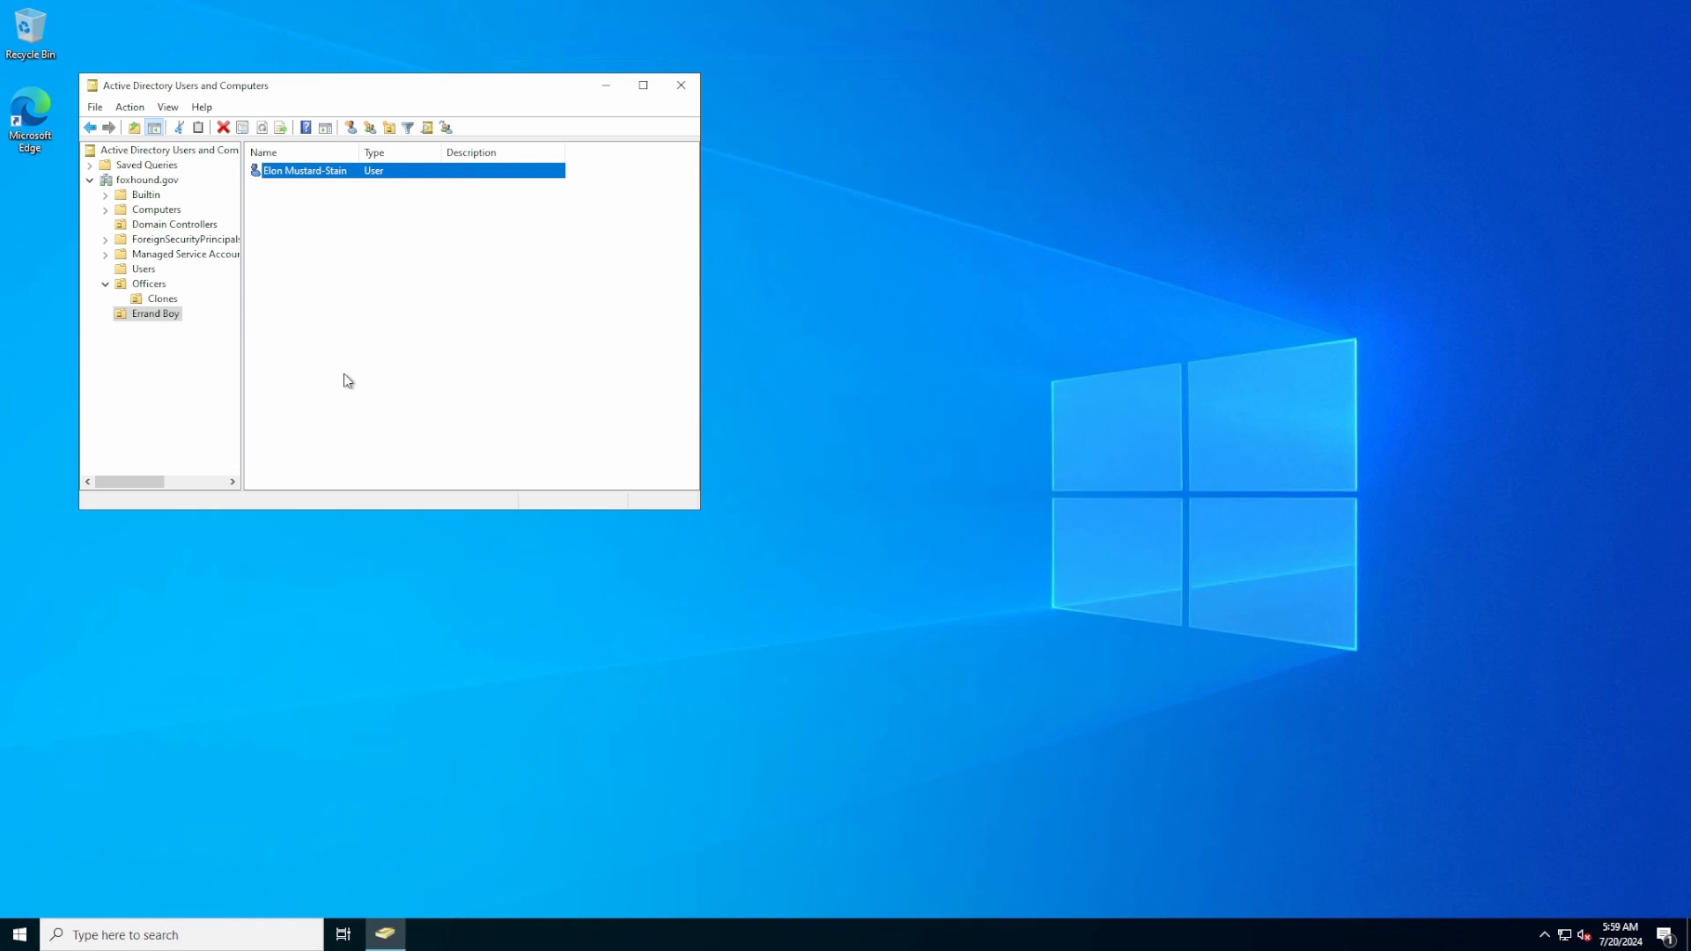
Review the Clones and Errand Boy OU users, ending on the Officers OU with its user and Clones OU
left_click(150, 284)
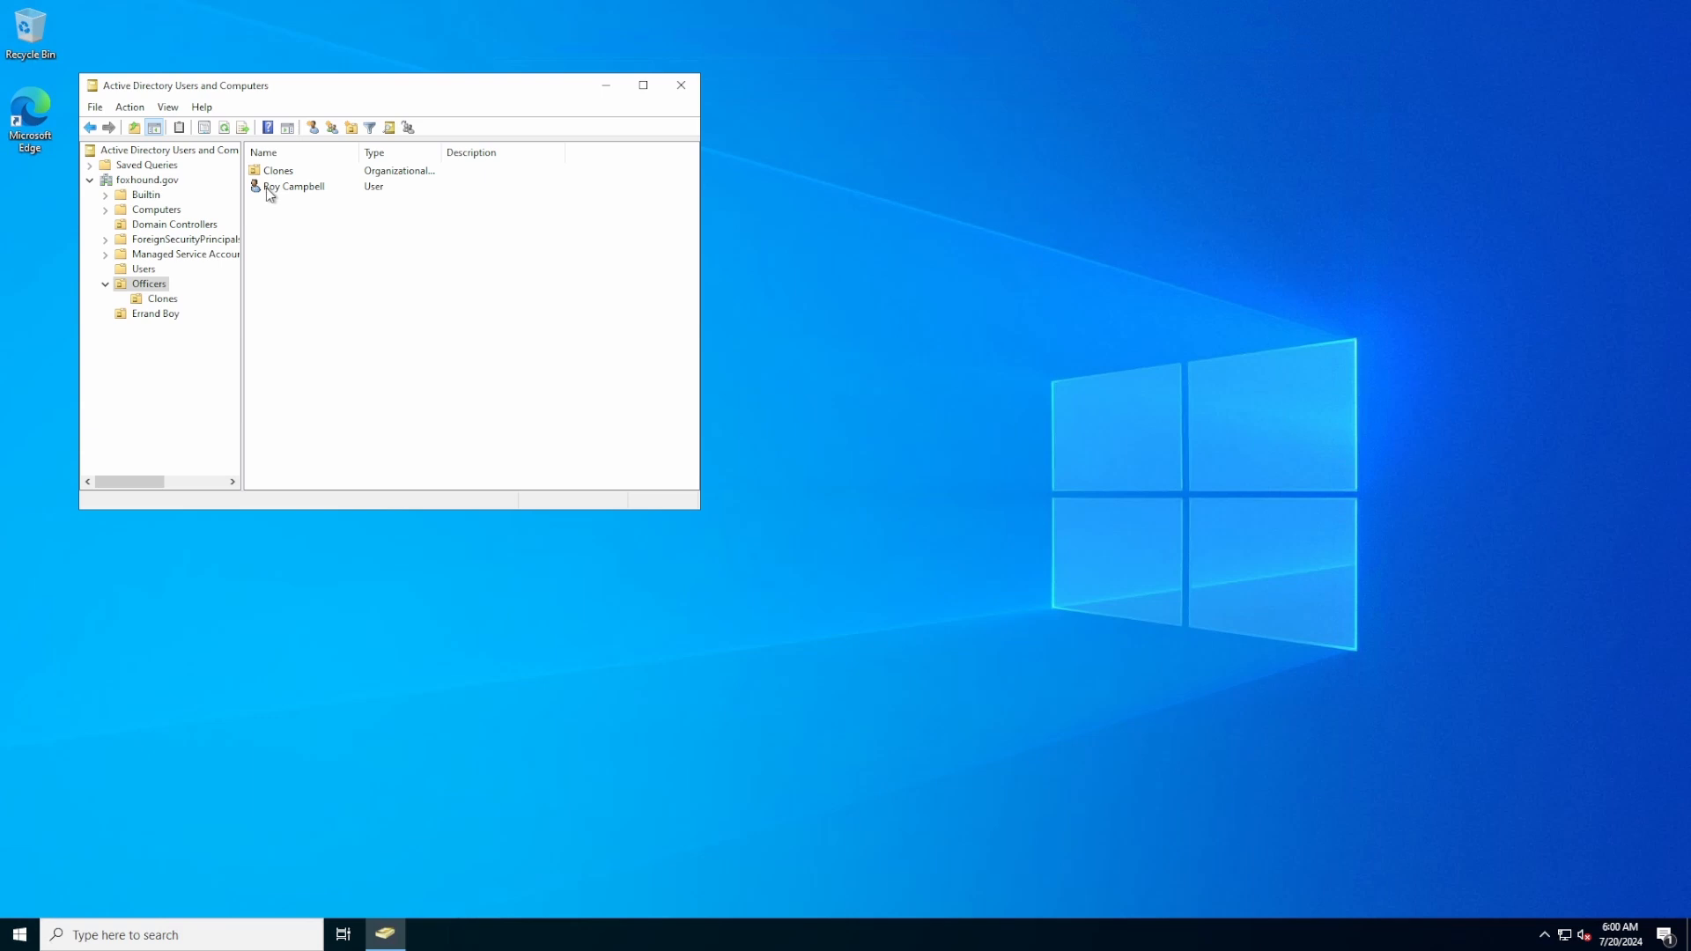
left_click(162, 301)
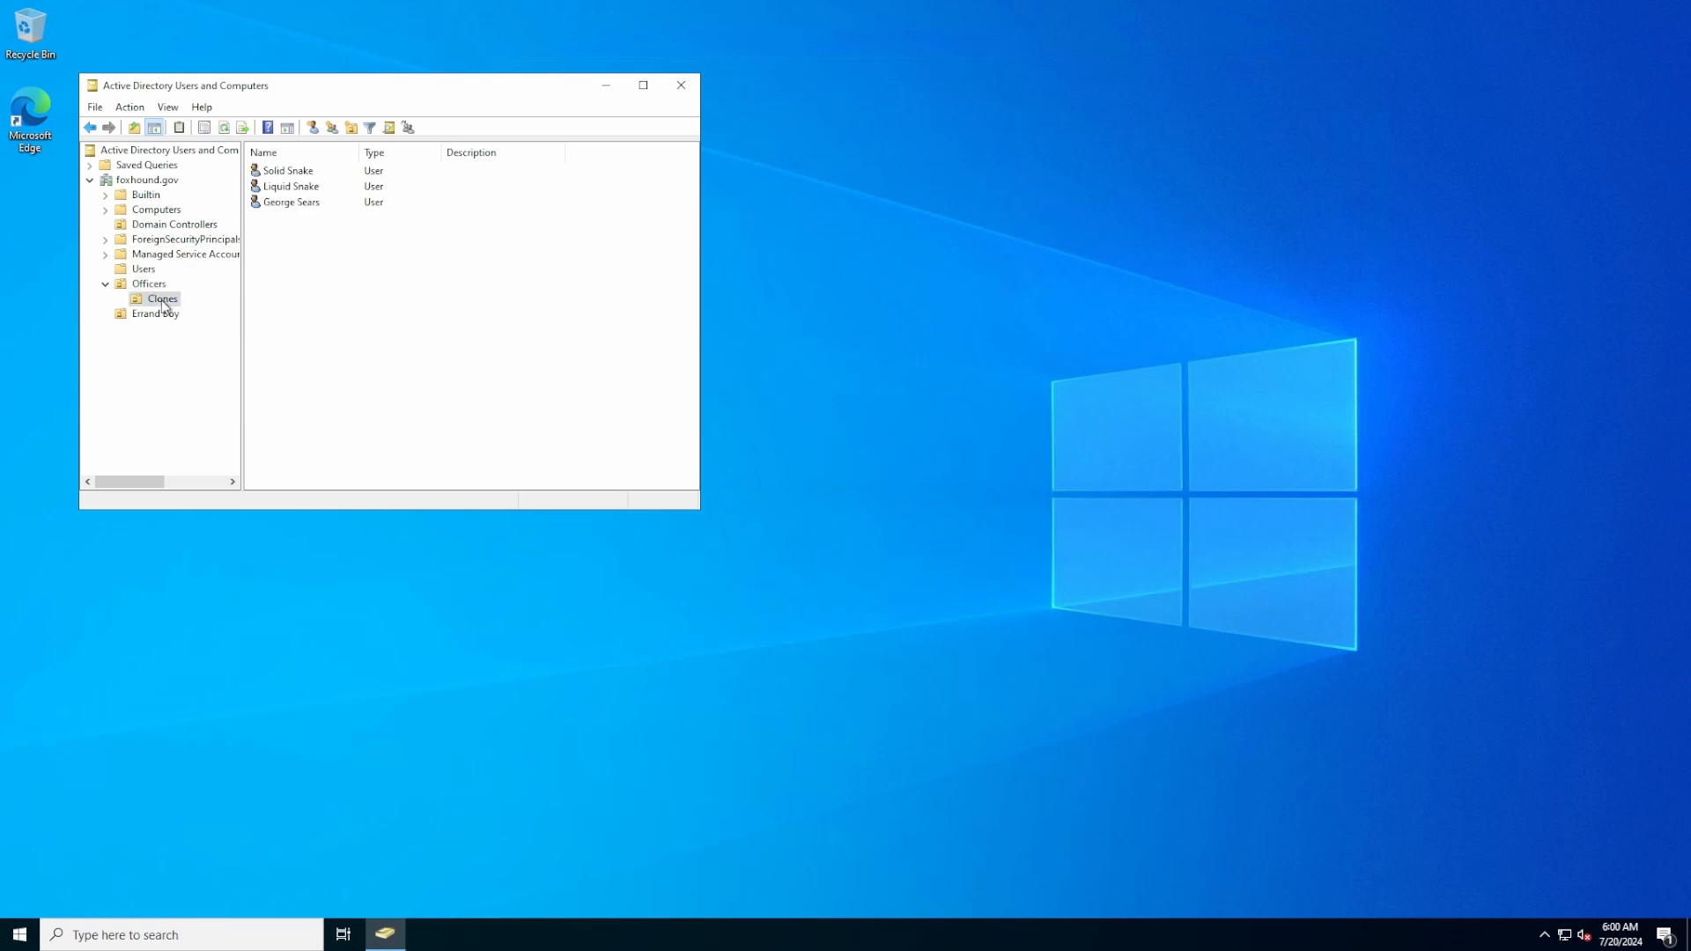
left_click(164, 319)
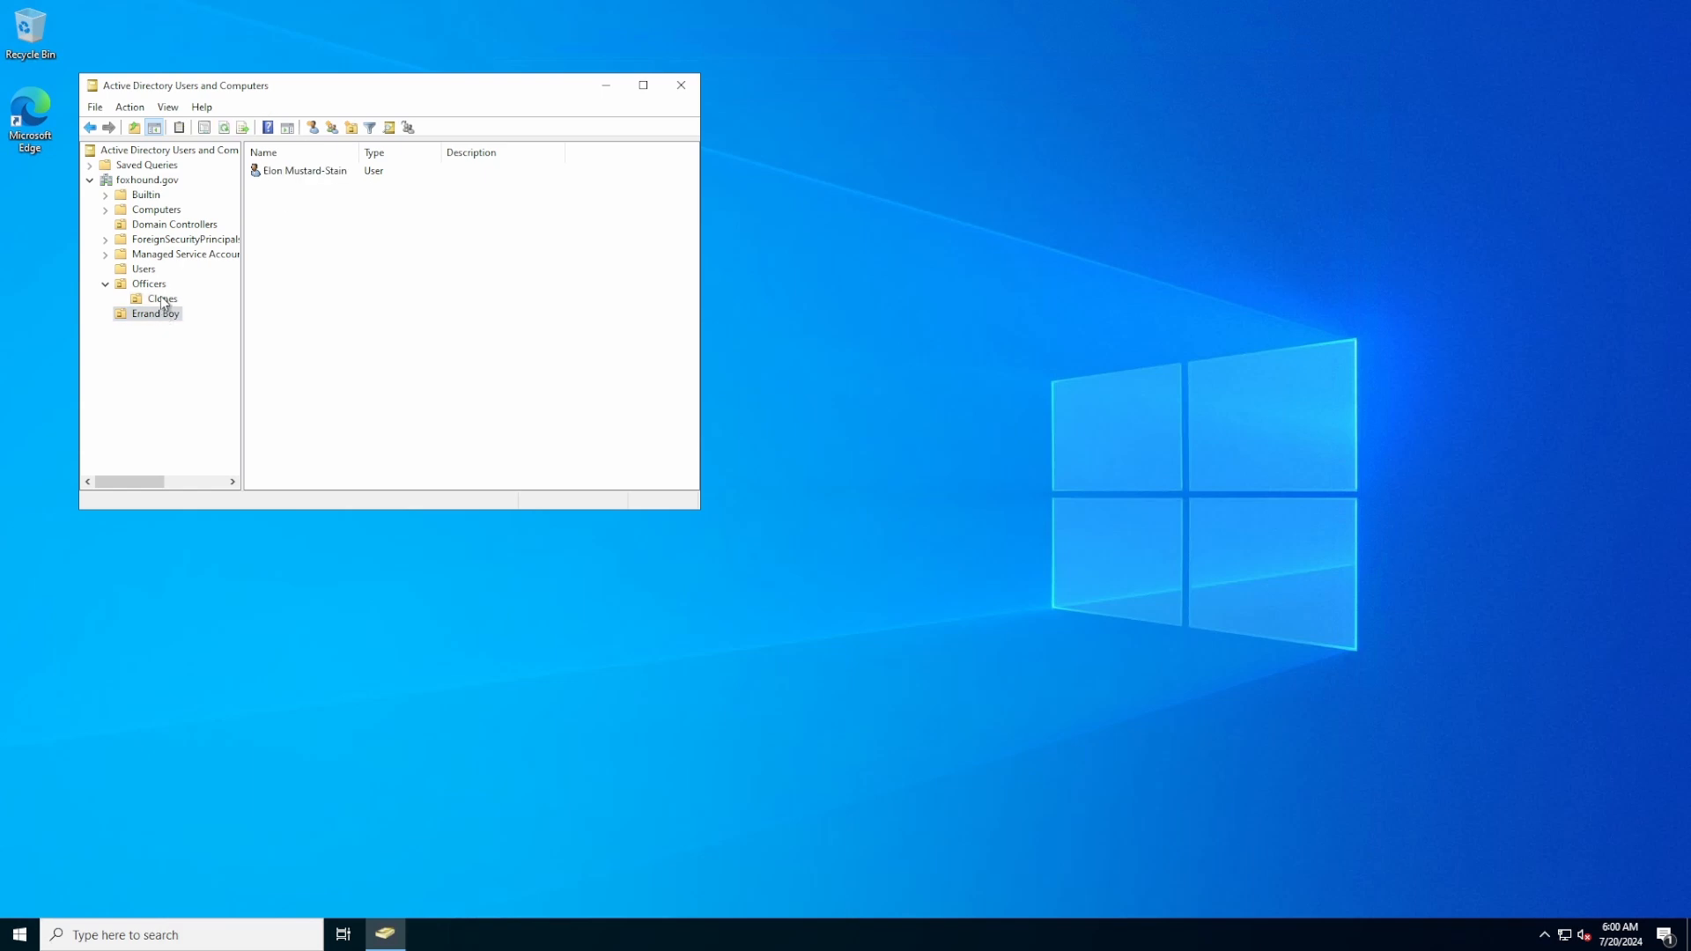
left_click(163, 301)
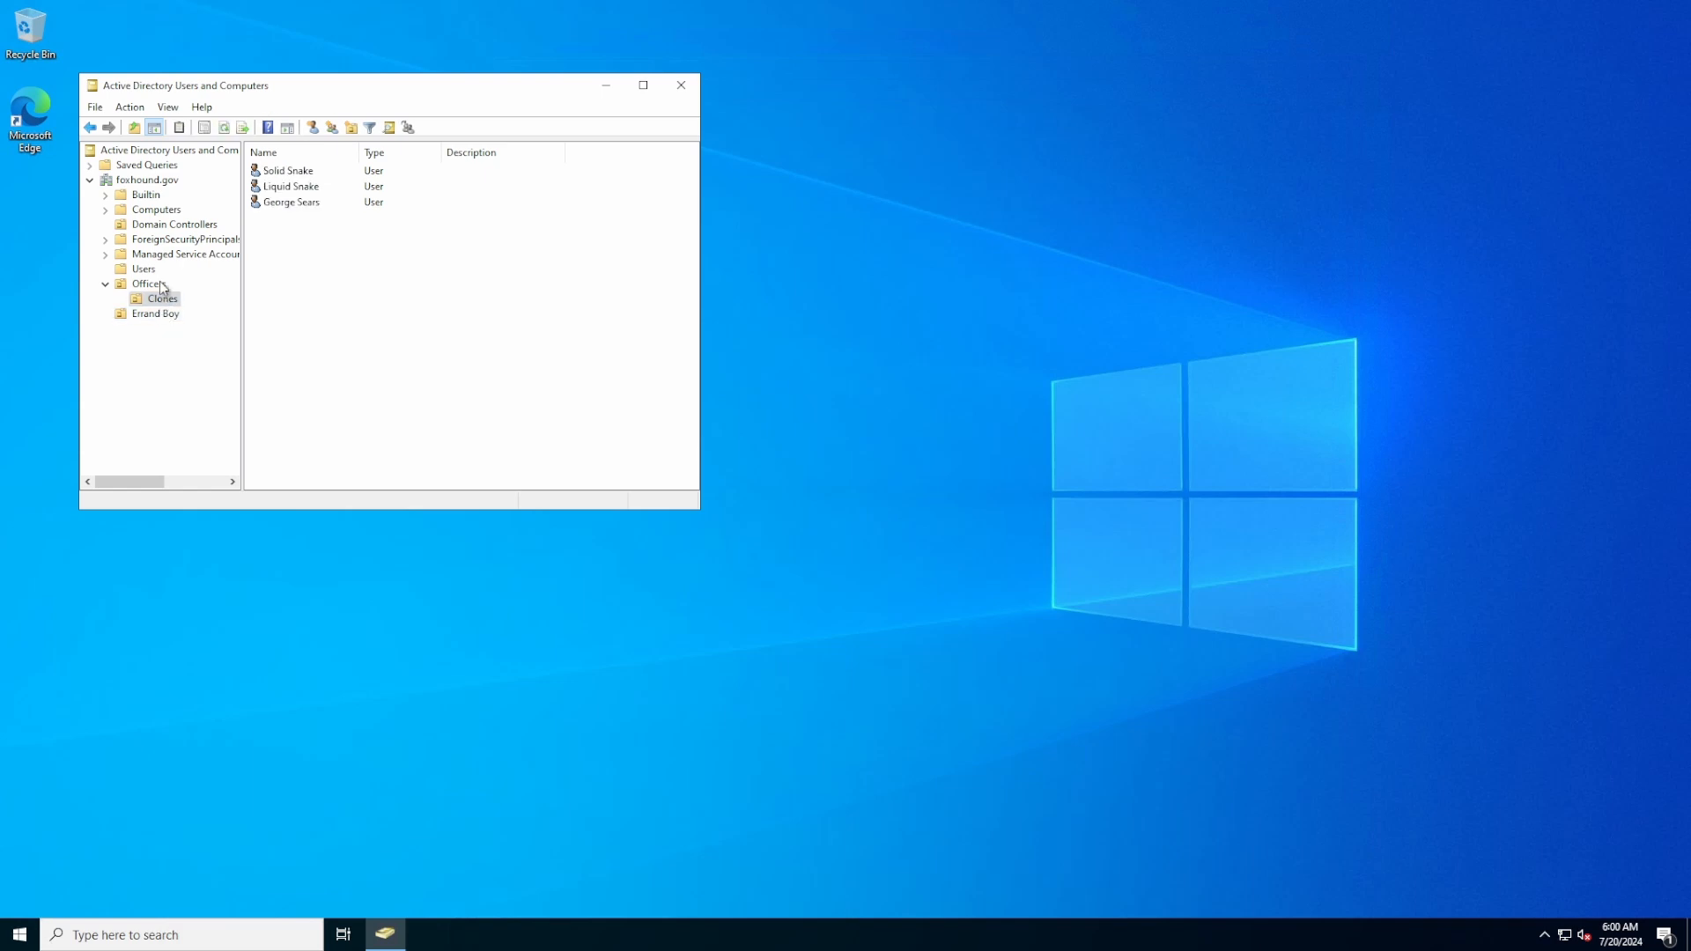
left_click(163, 286)
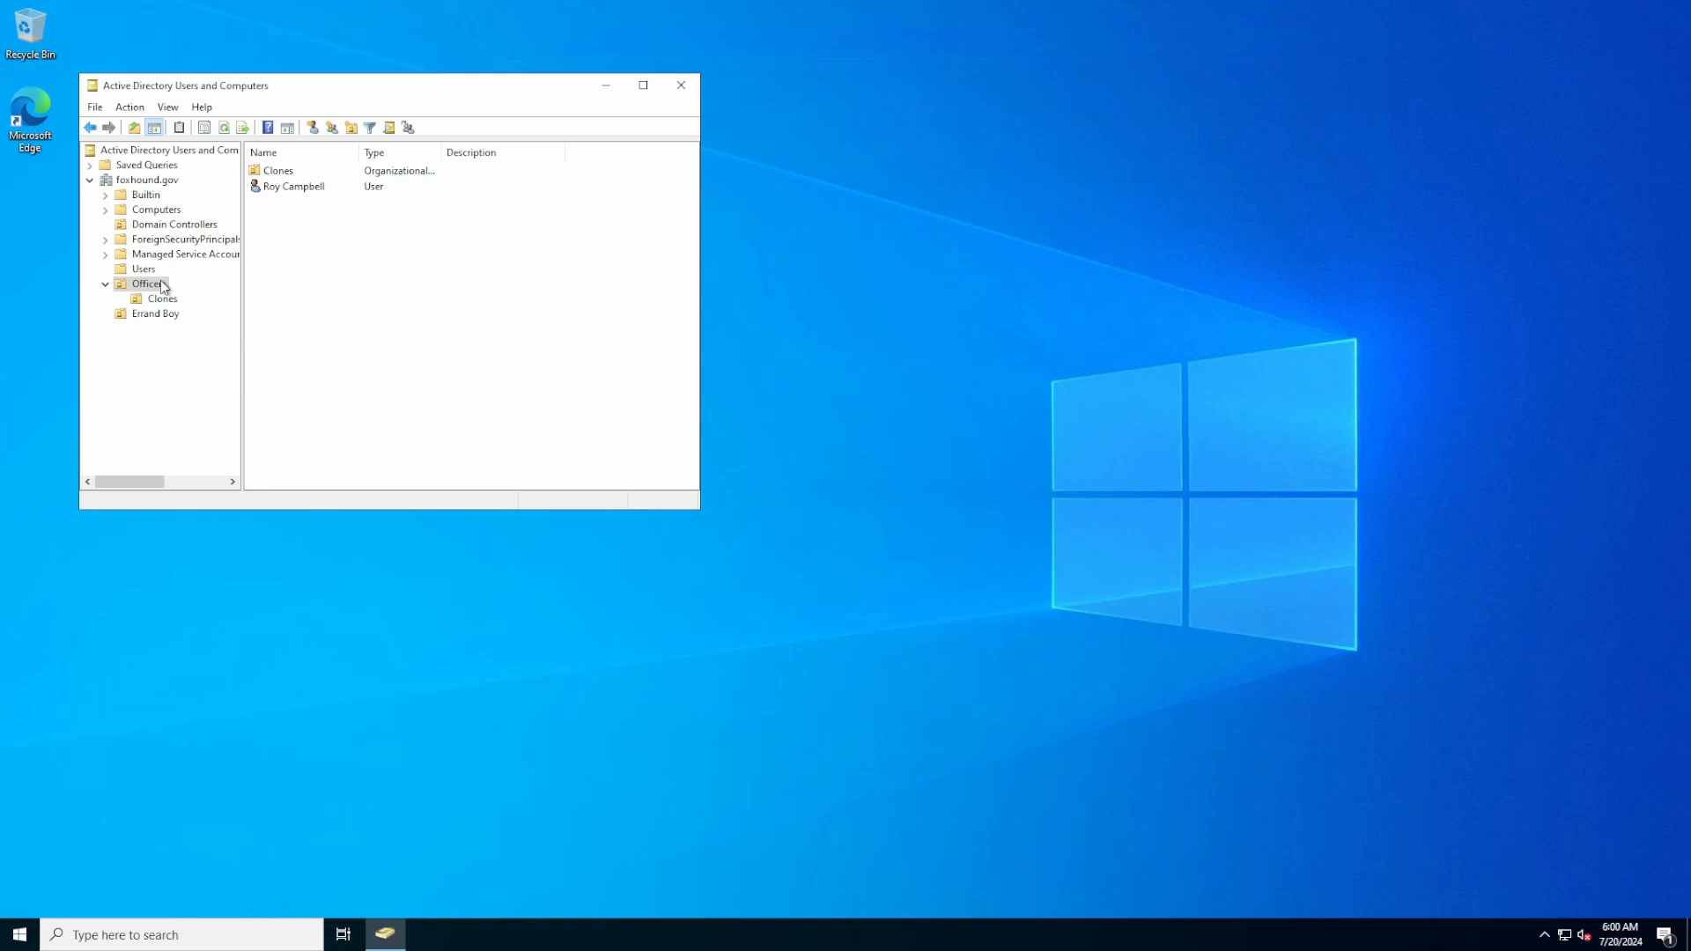
Add the Officers OU user account to the Domain Admins group through its Member Of properties
left_click(310, 190)
right_click(308, 188)
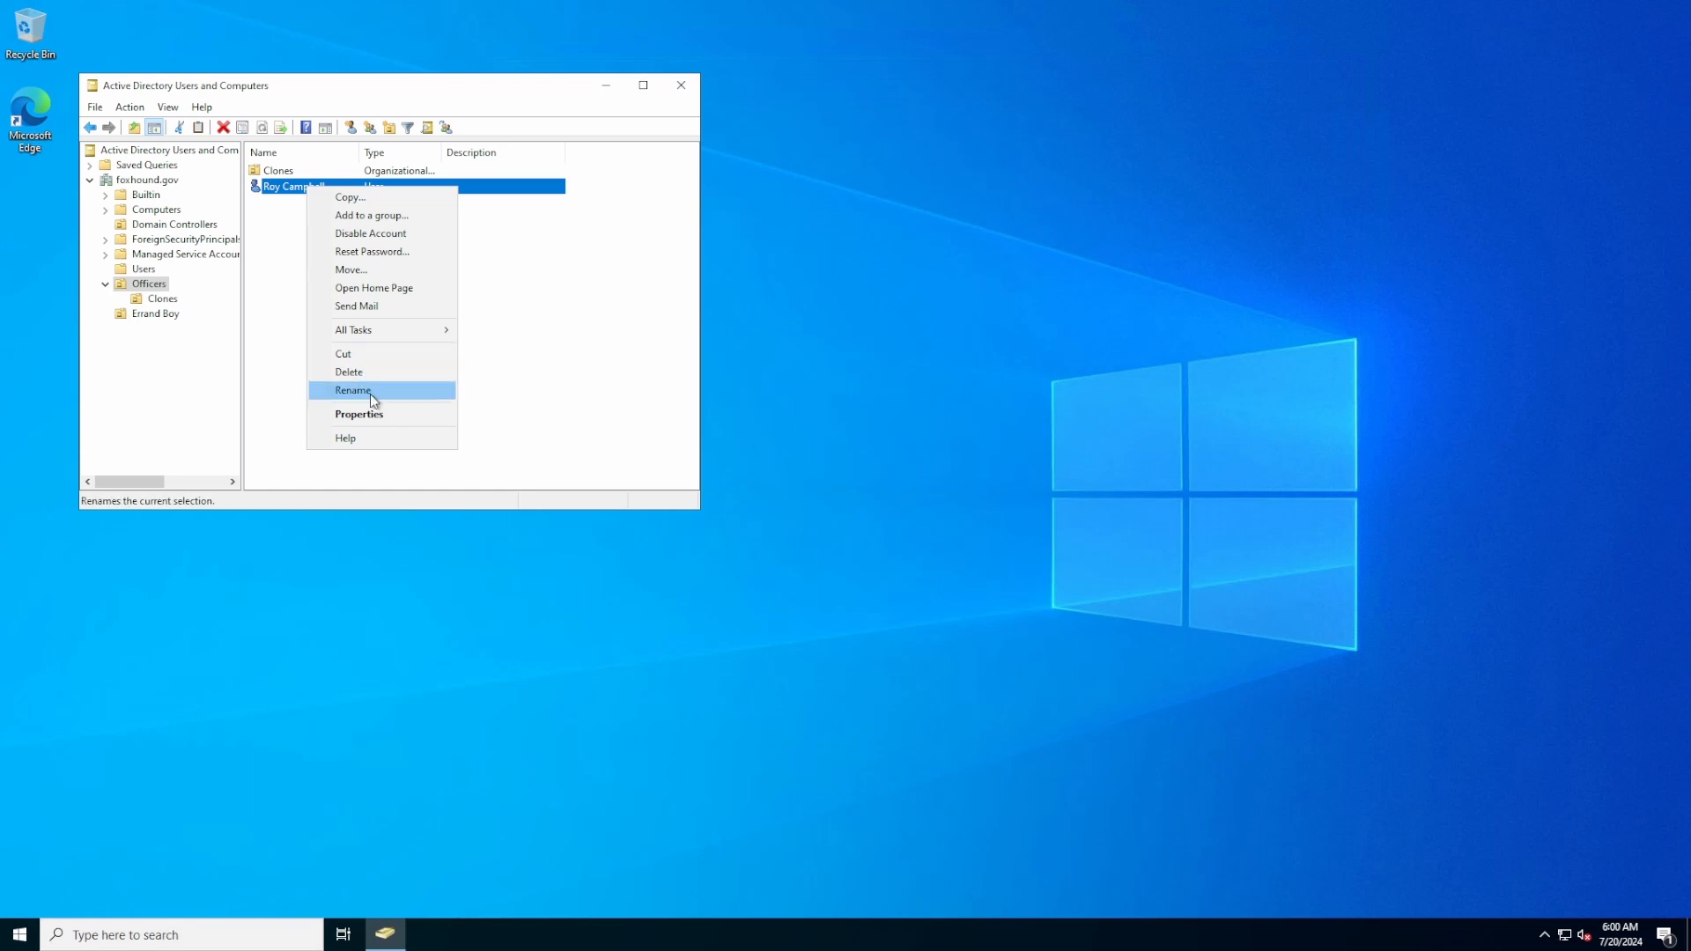
left_click(377, 415)
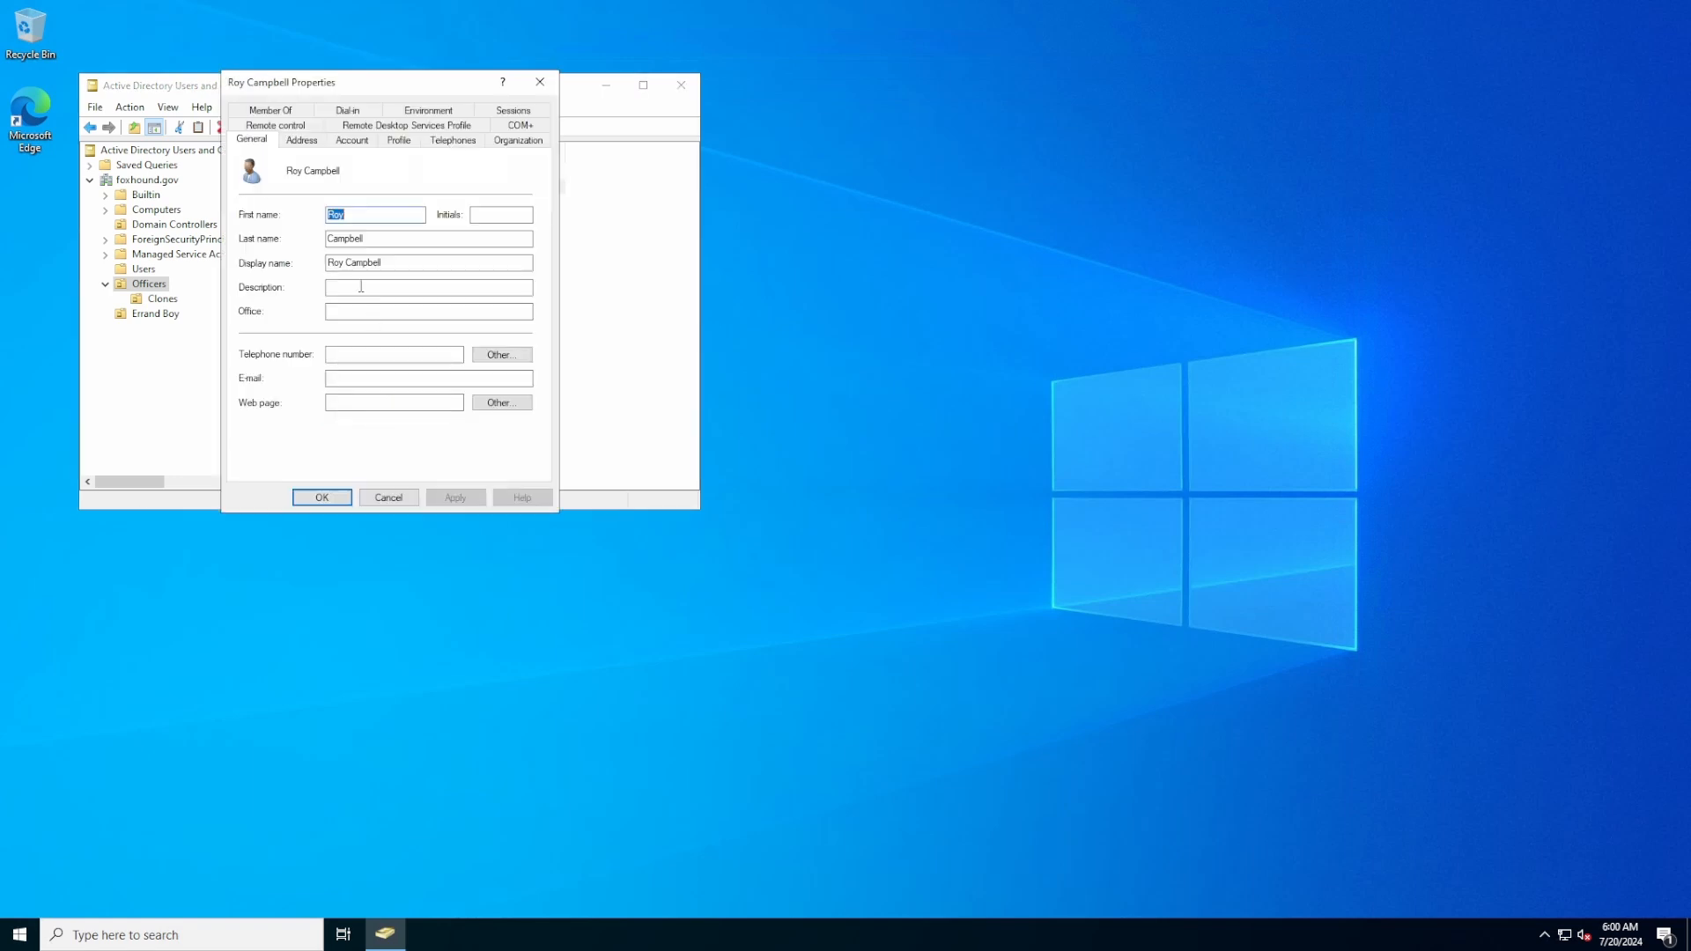
left_click(297, 112)
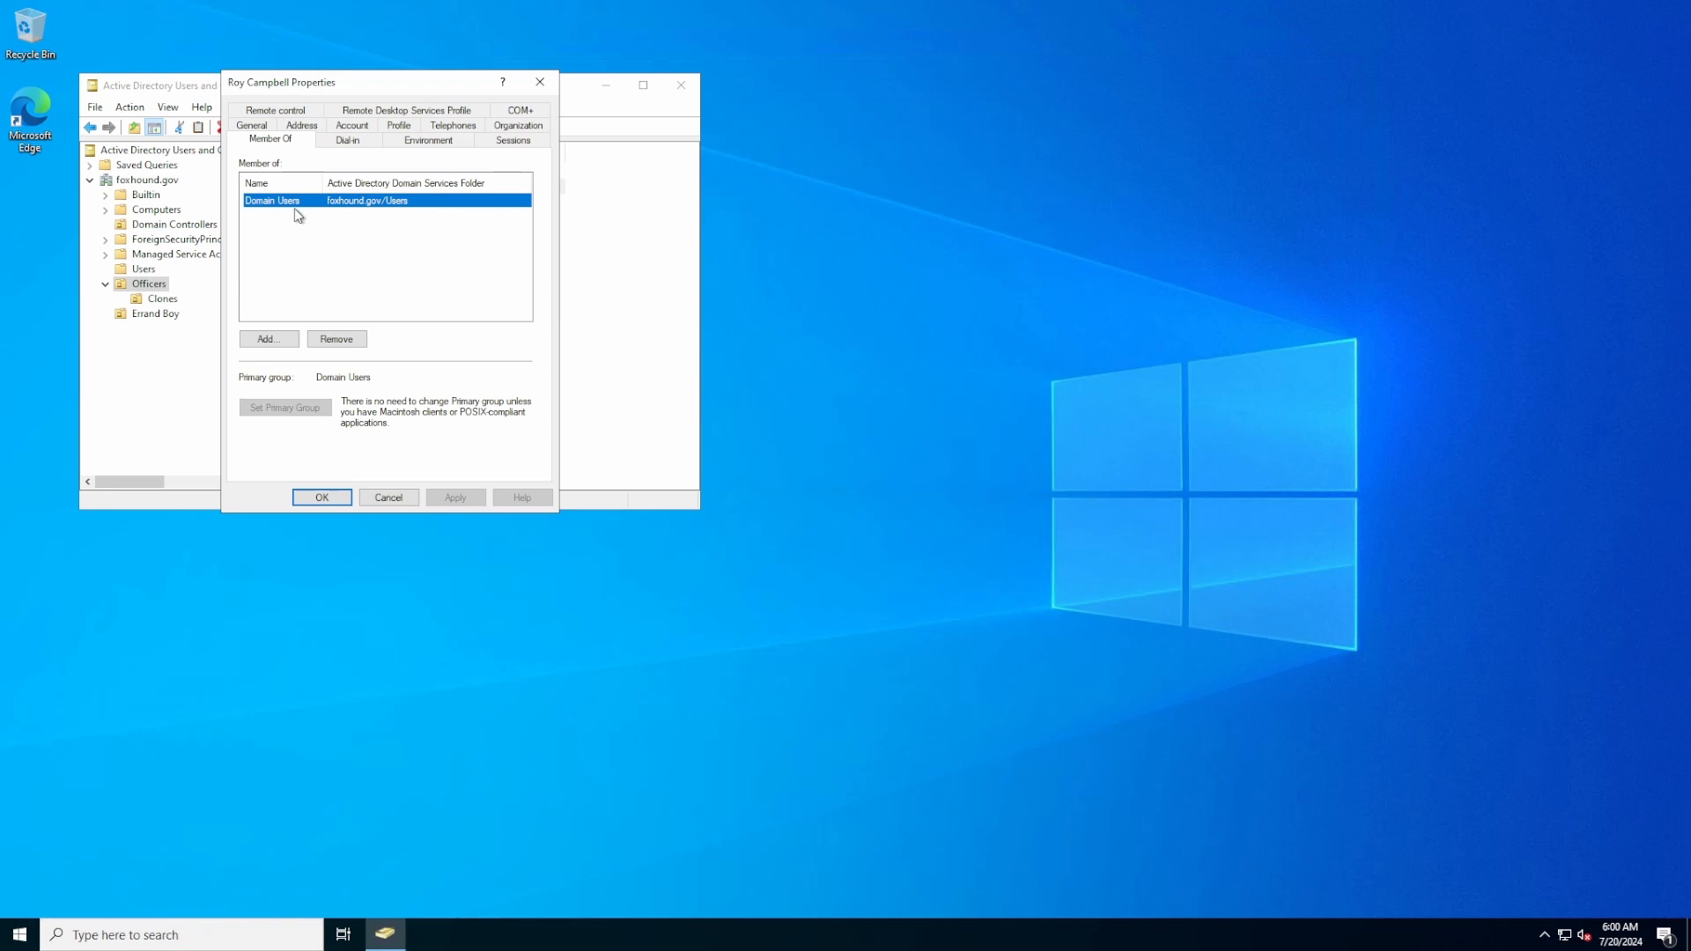
left_click(269, 339)
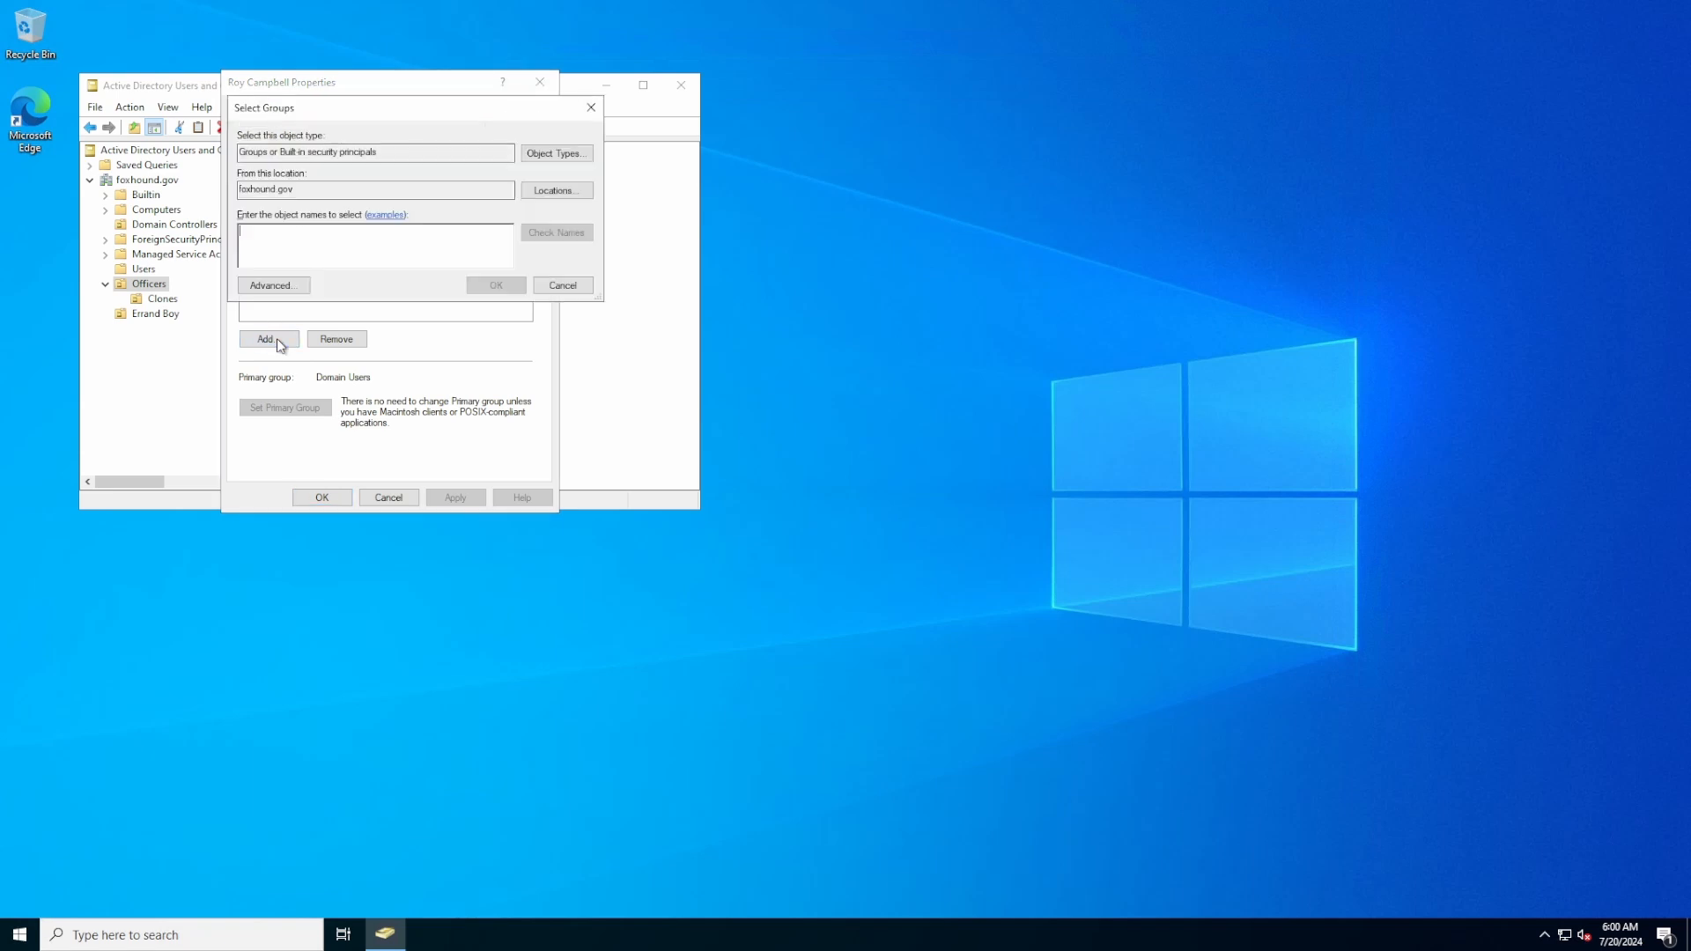
type("D")
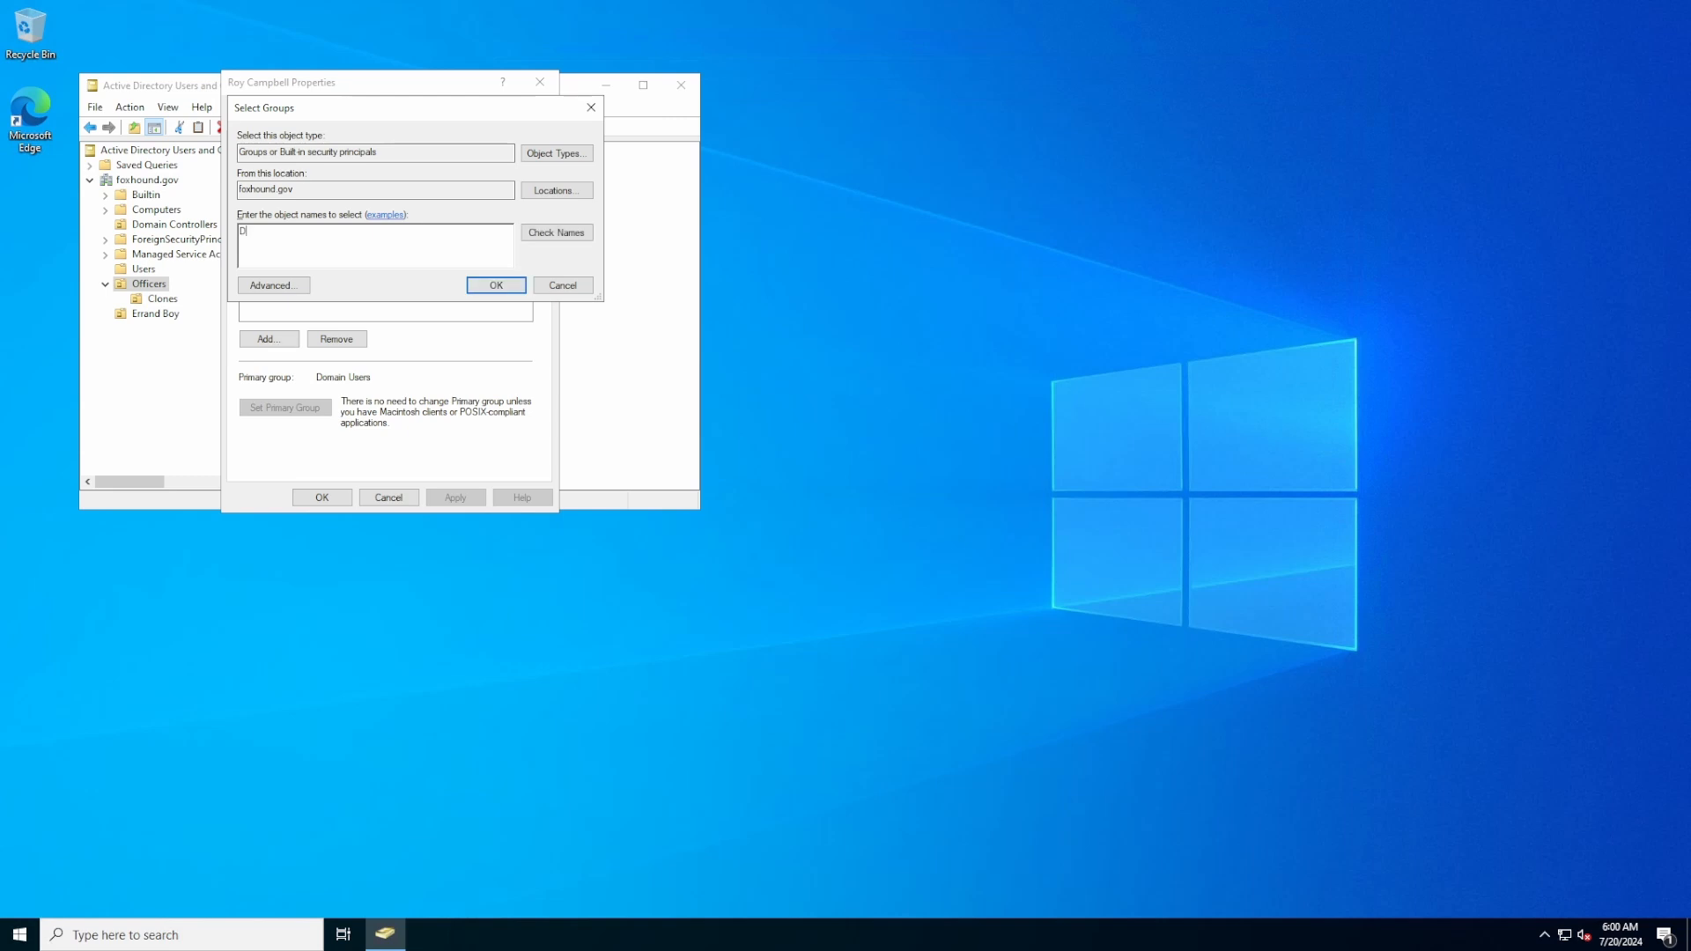
type("omain")
left_click(556, 229)
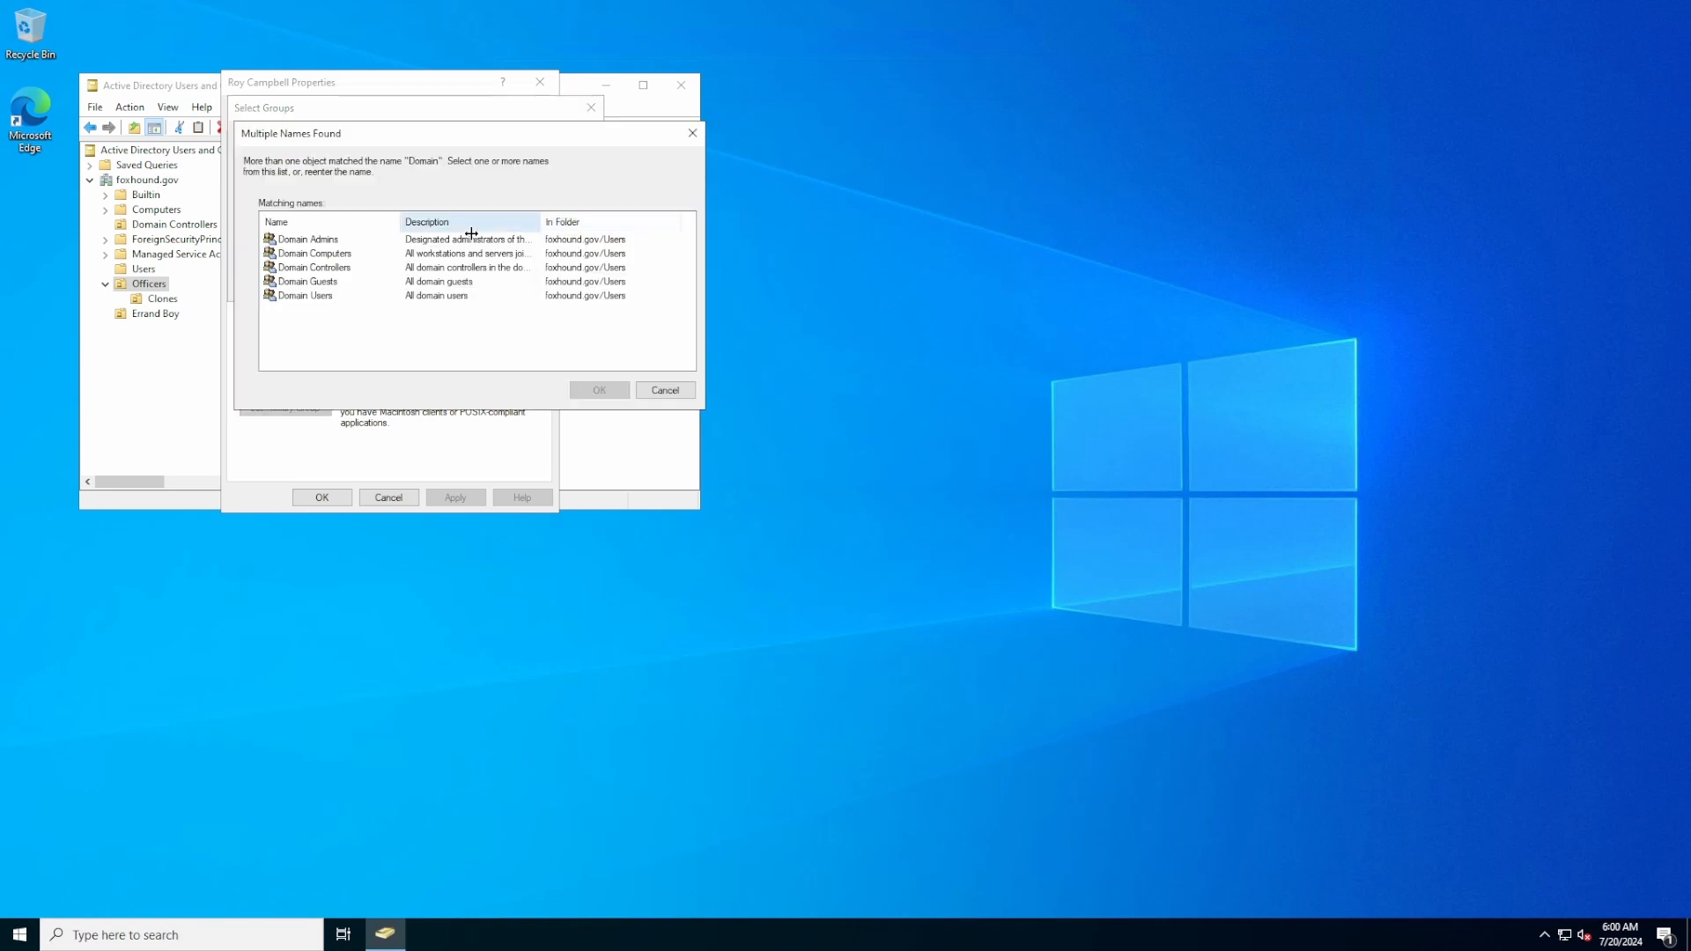
left_click(312, 242)
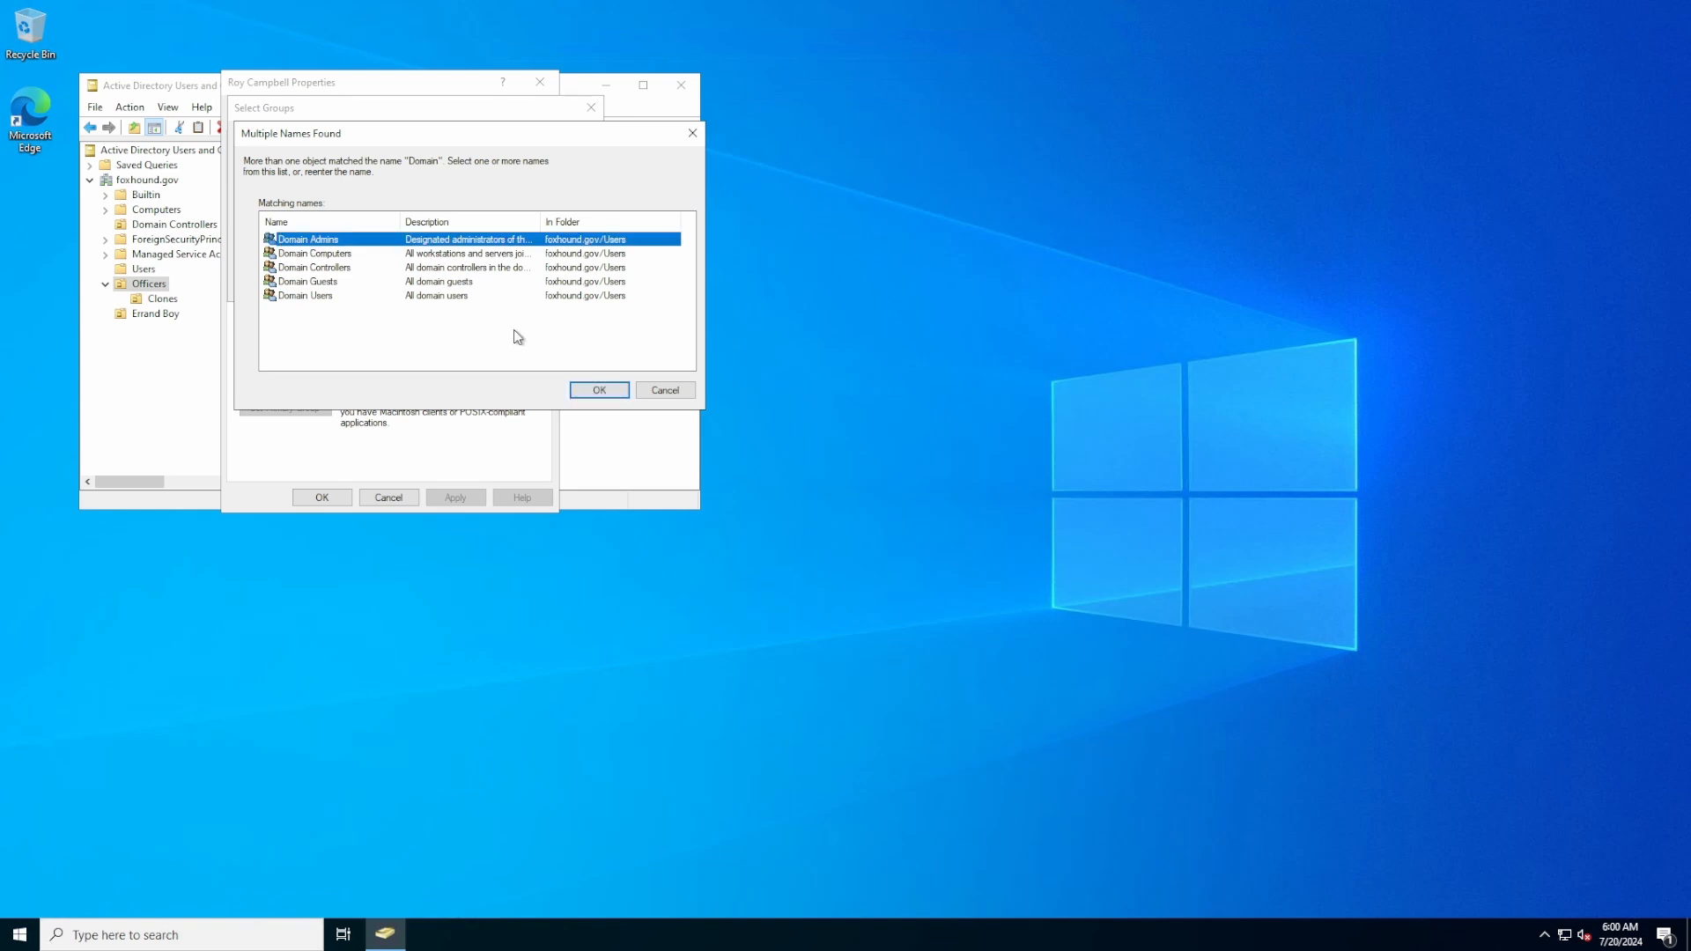
left_click(598, 389)
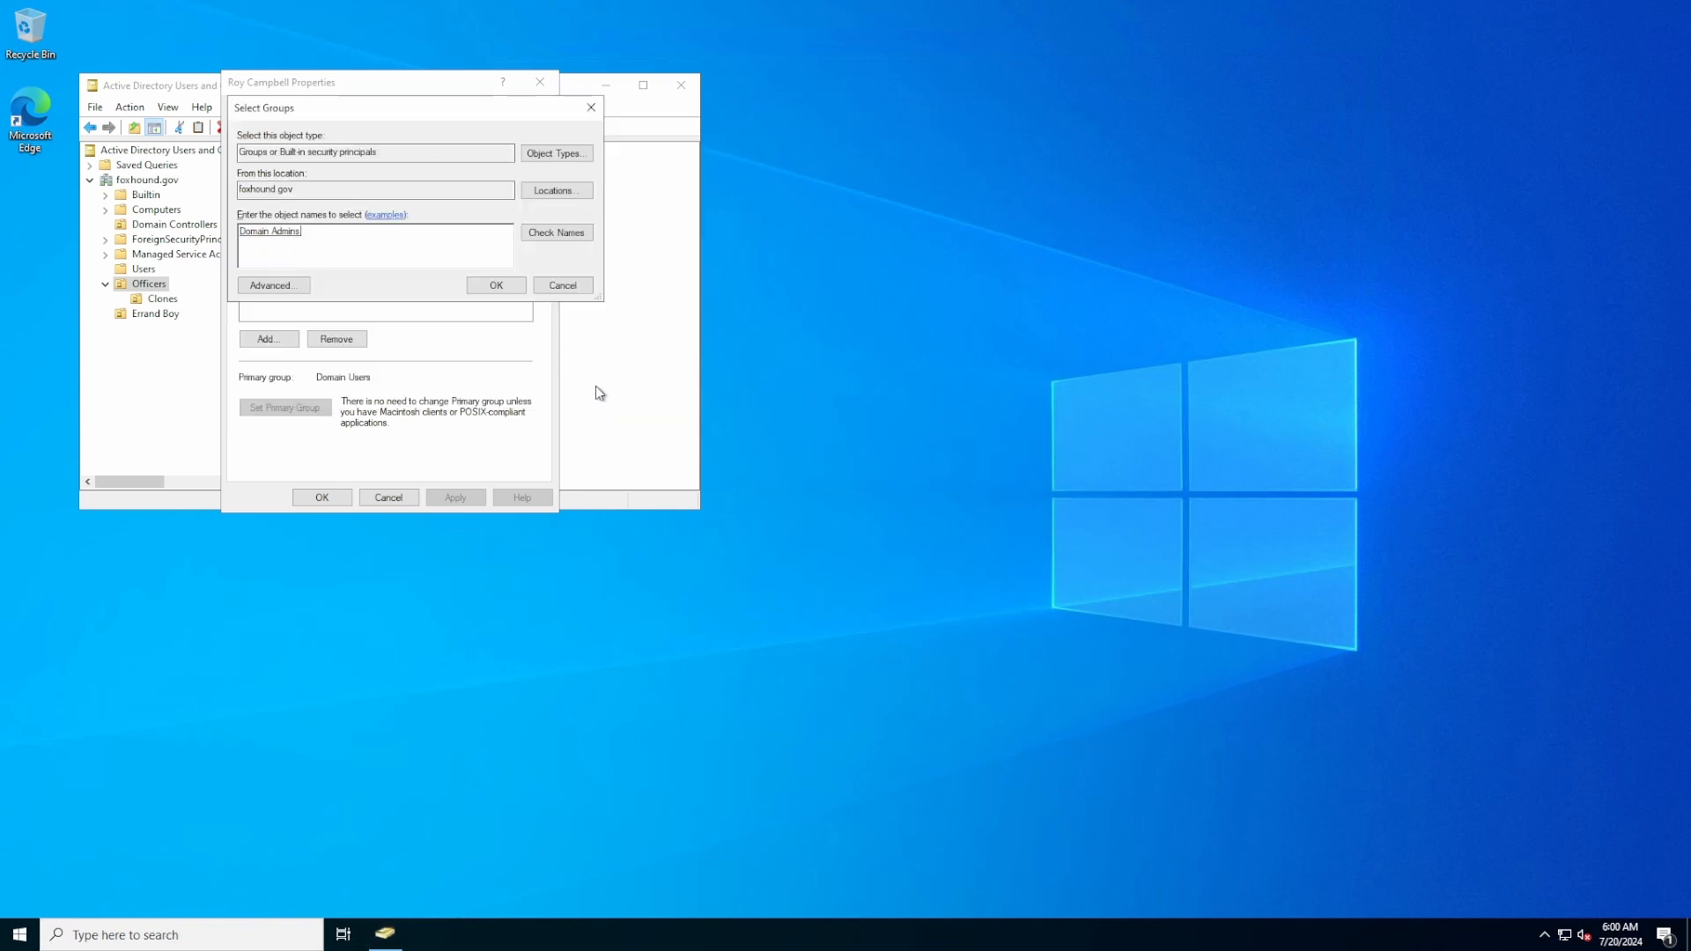
left_click(496, 285)
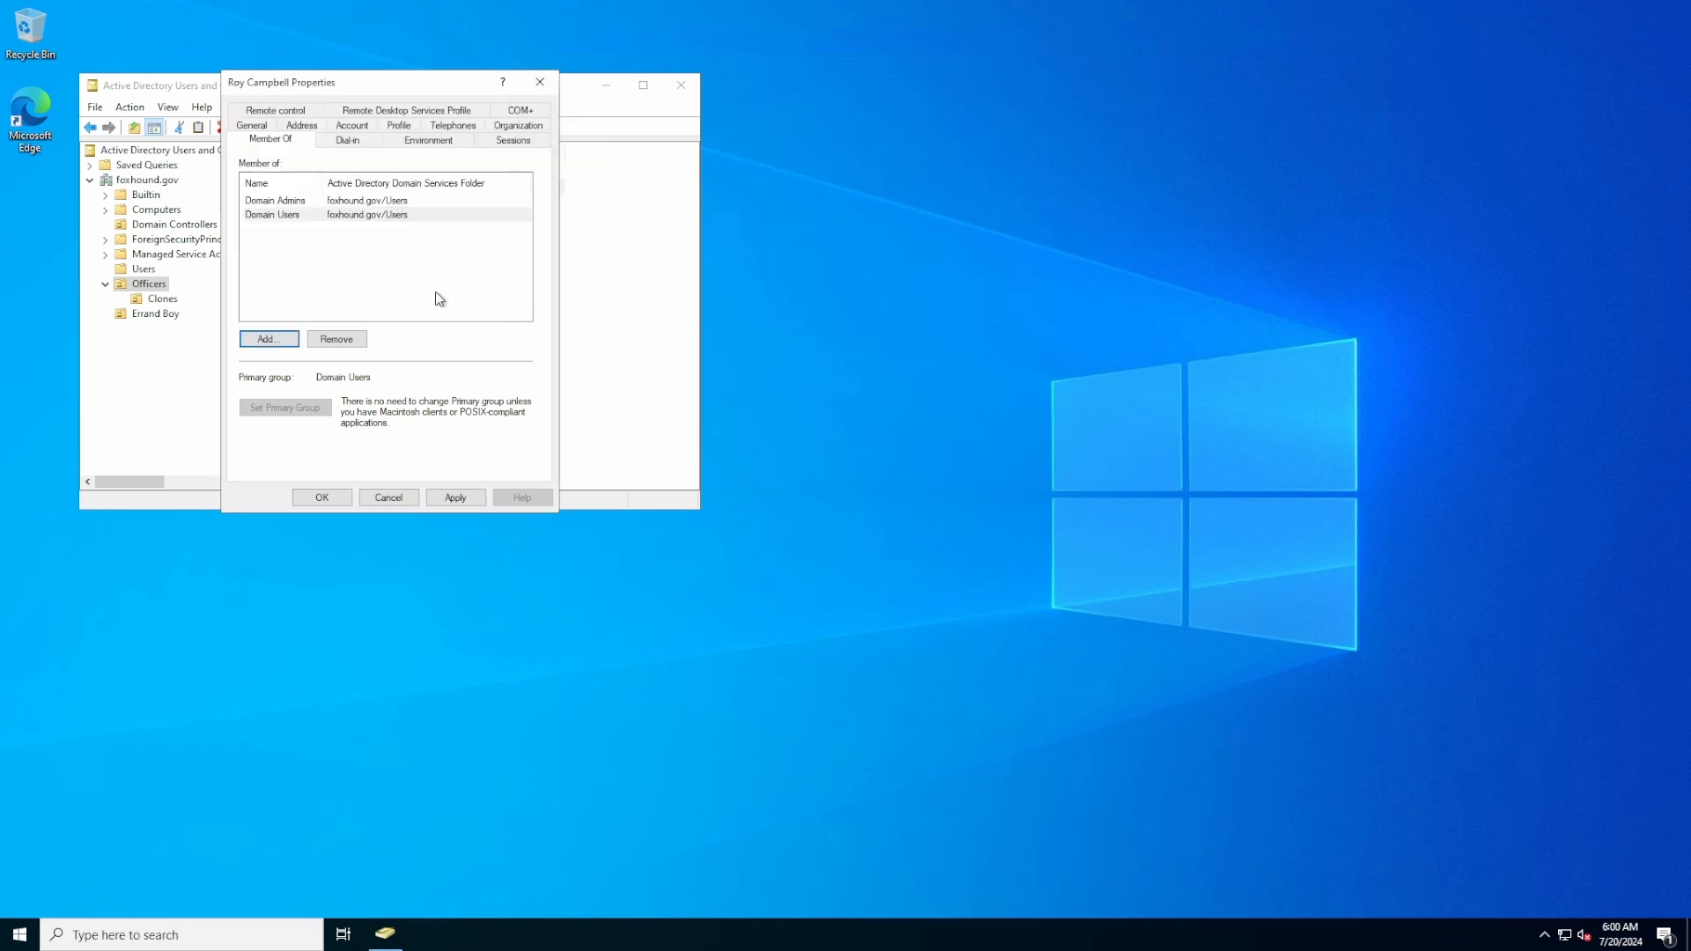
left_click(454, 496)
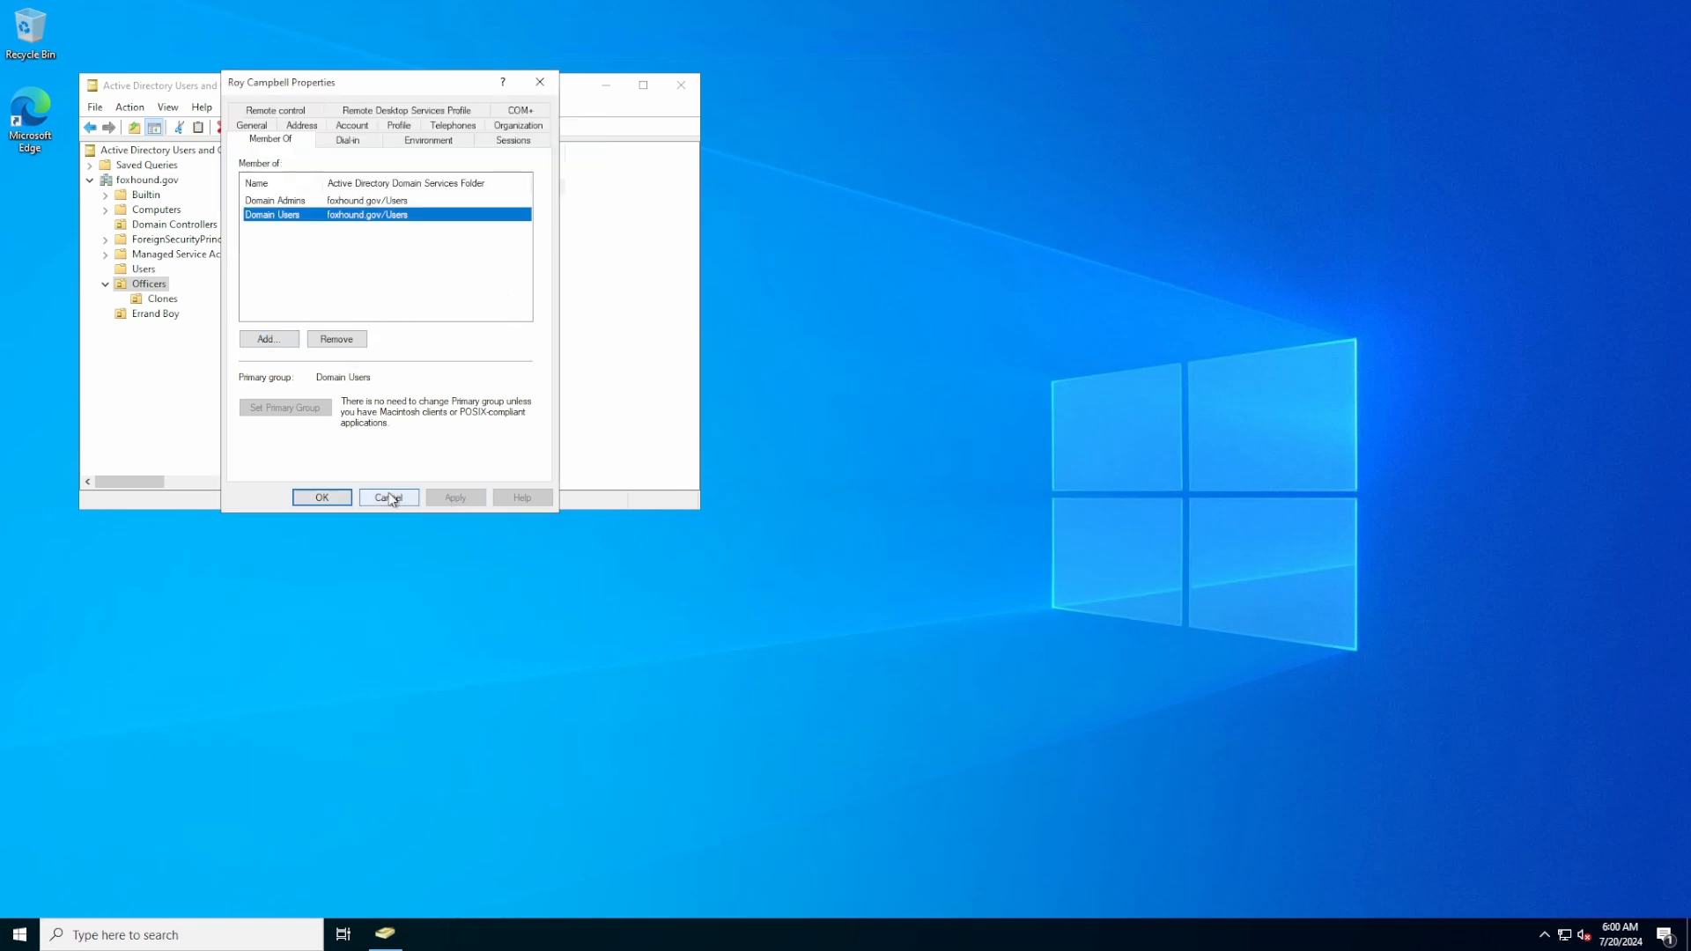
left_click(333, 498)
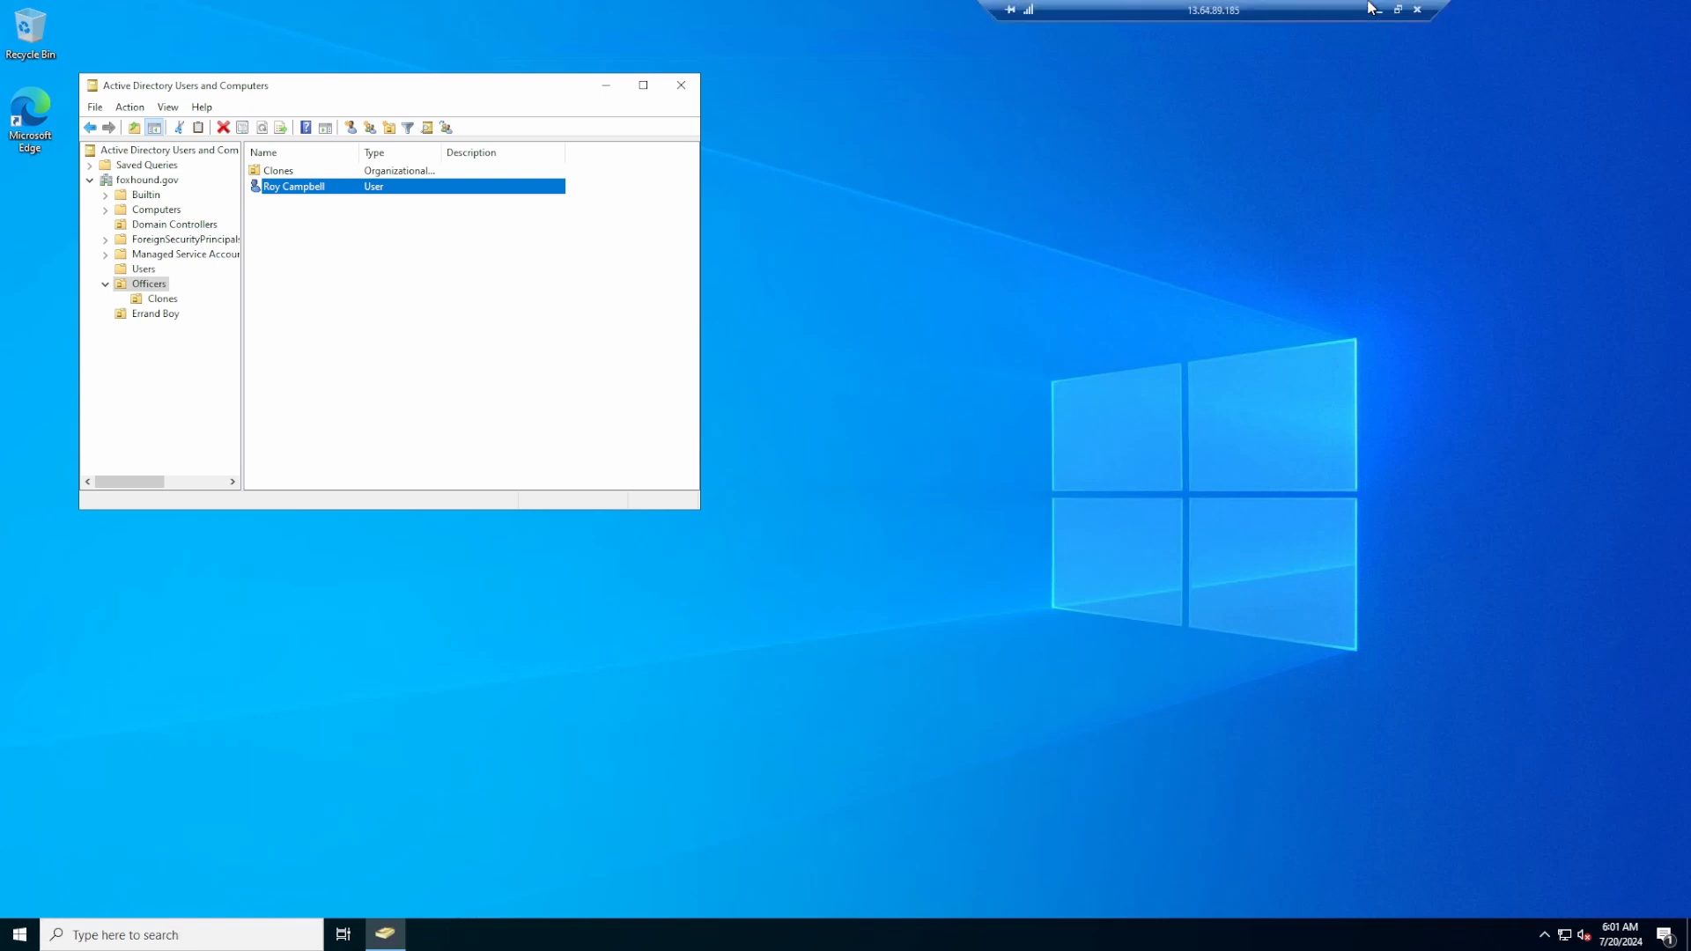
Leave the full-screen remote session and open the Node VM overview in the Azure portal
left_click(1395, 11)
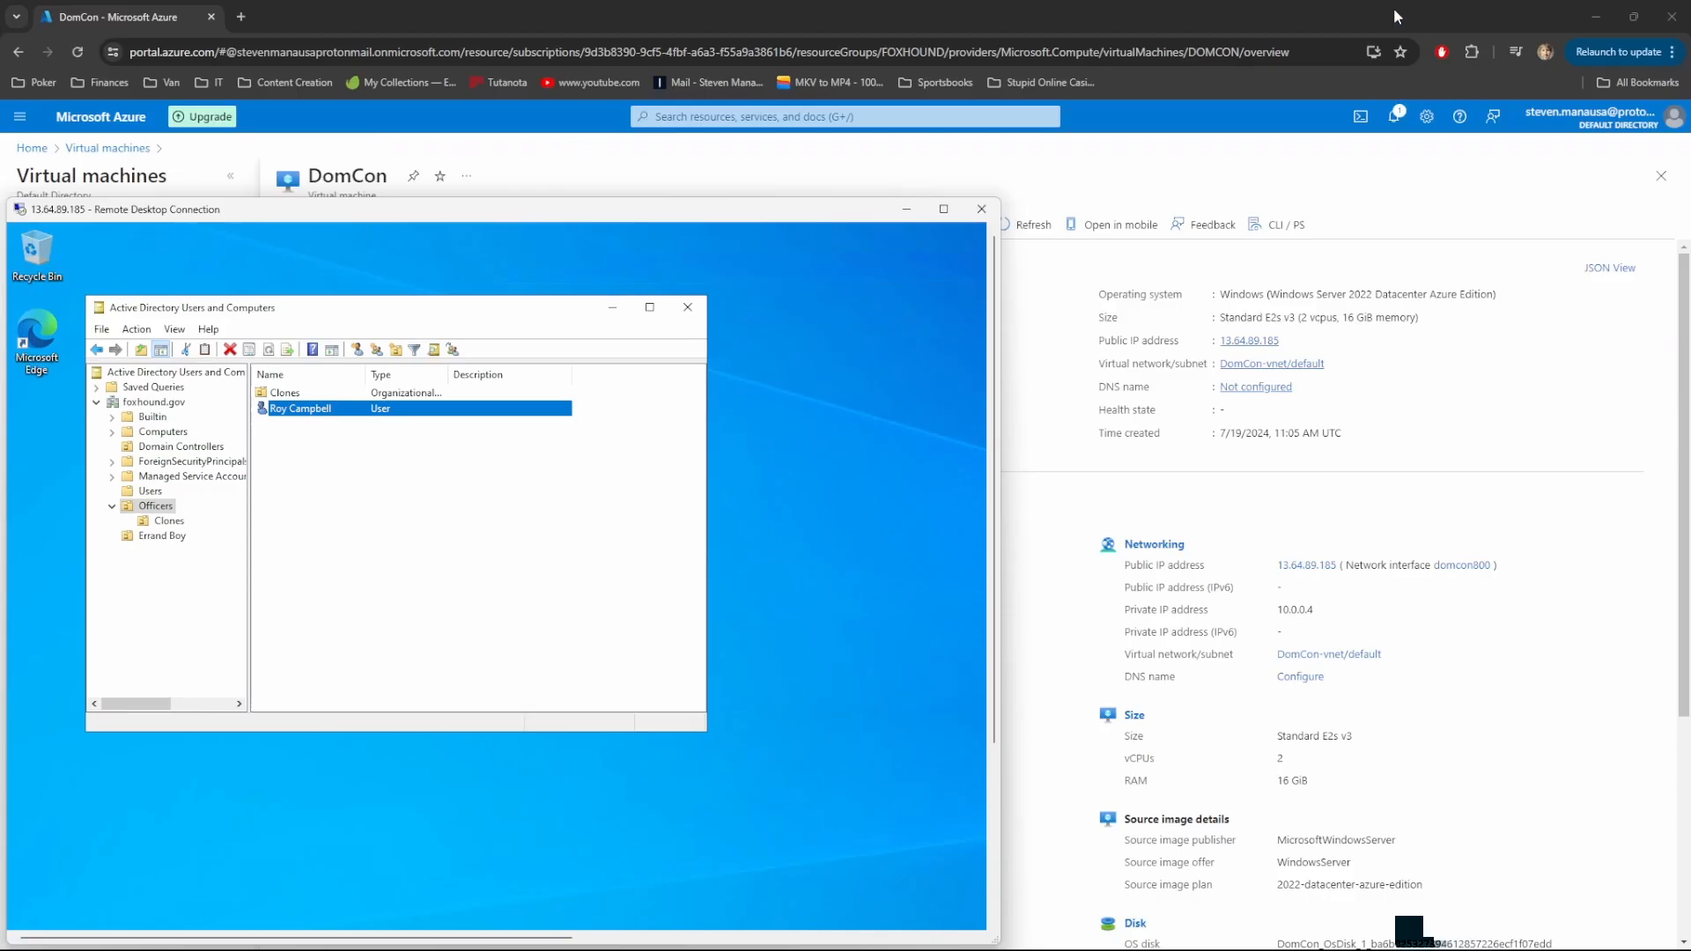
left_click(1206, 23)
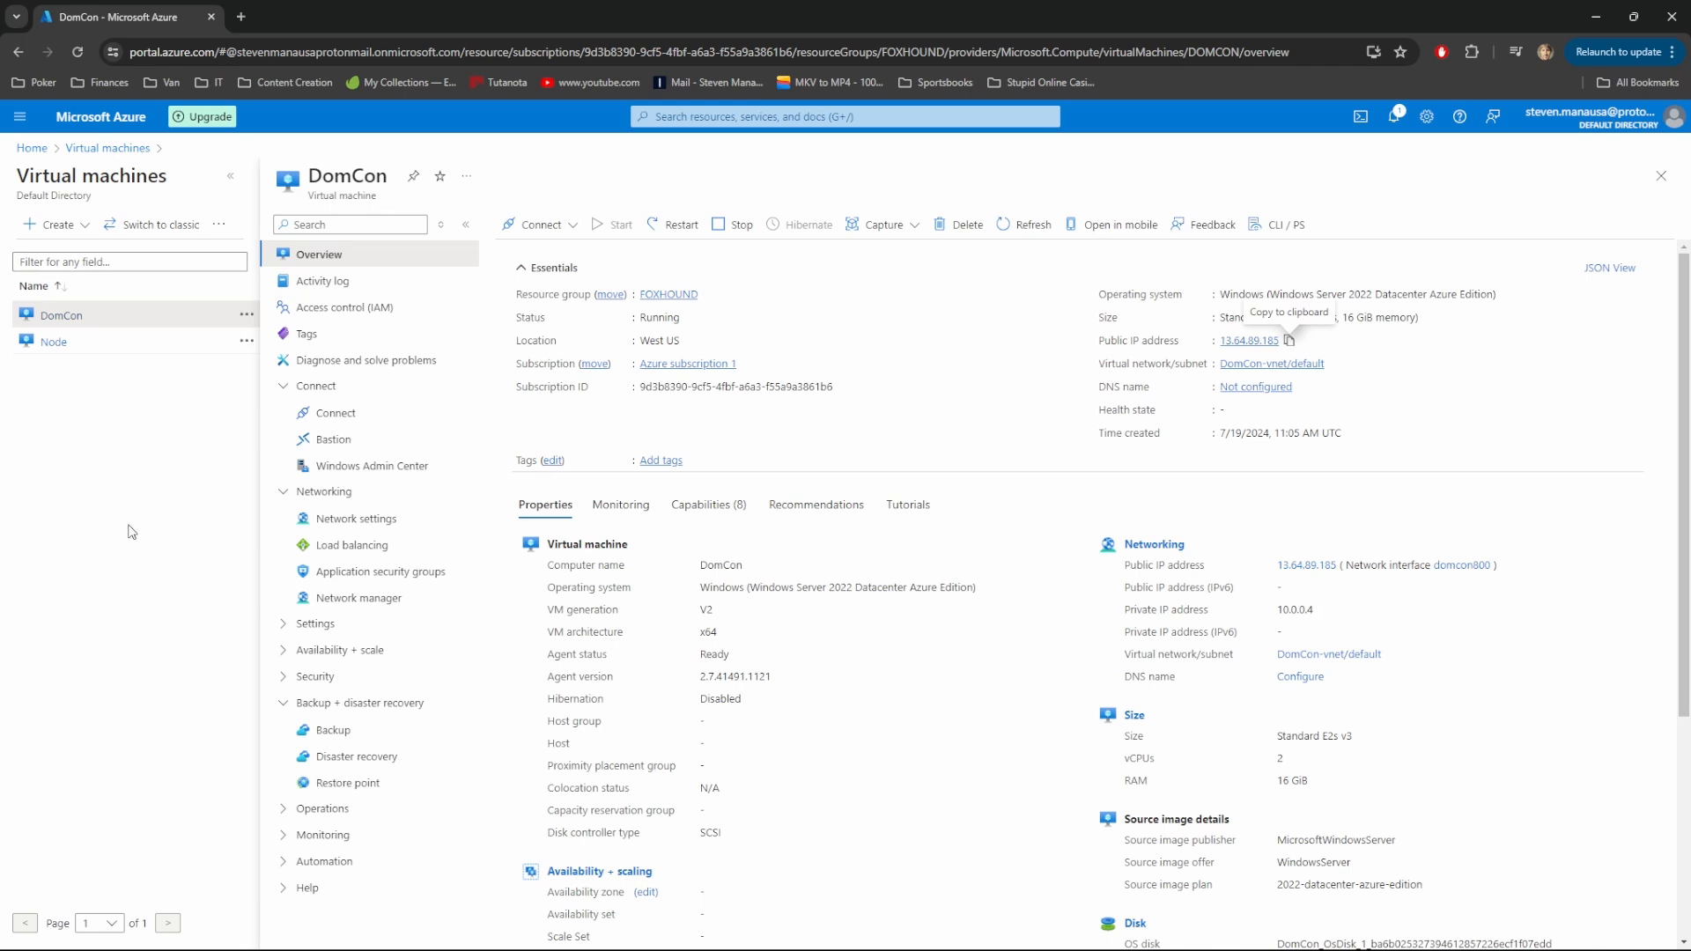
left_click(58, 345)
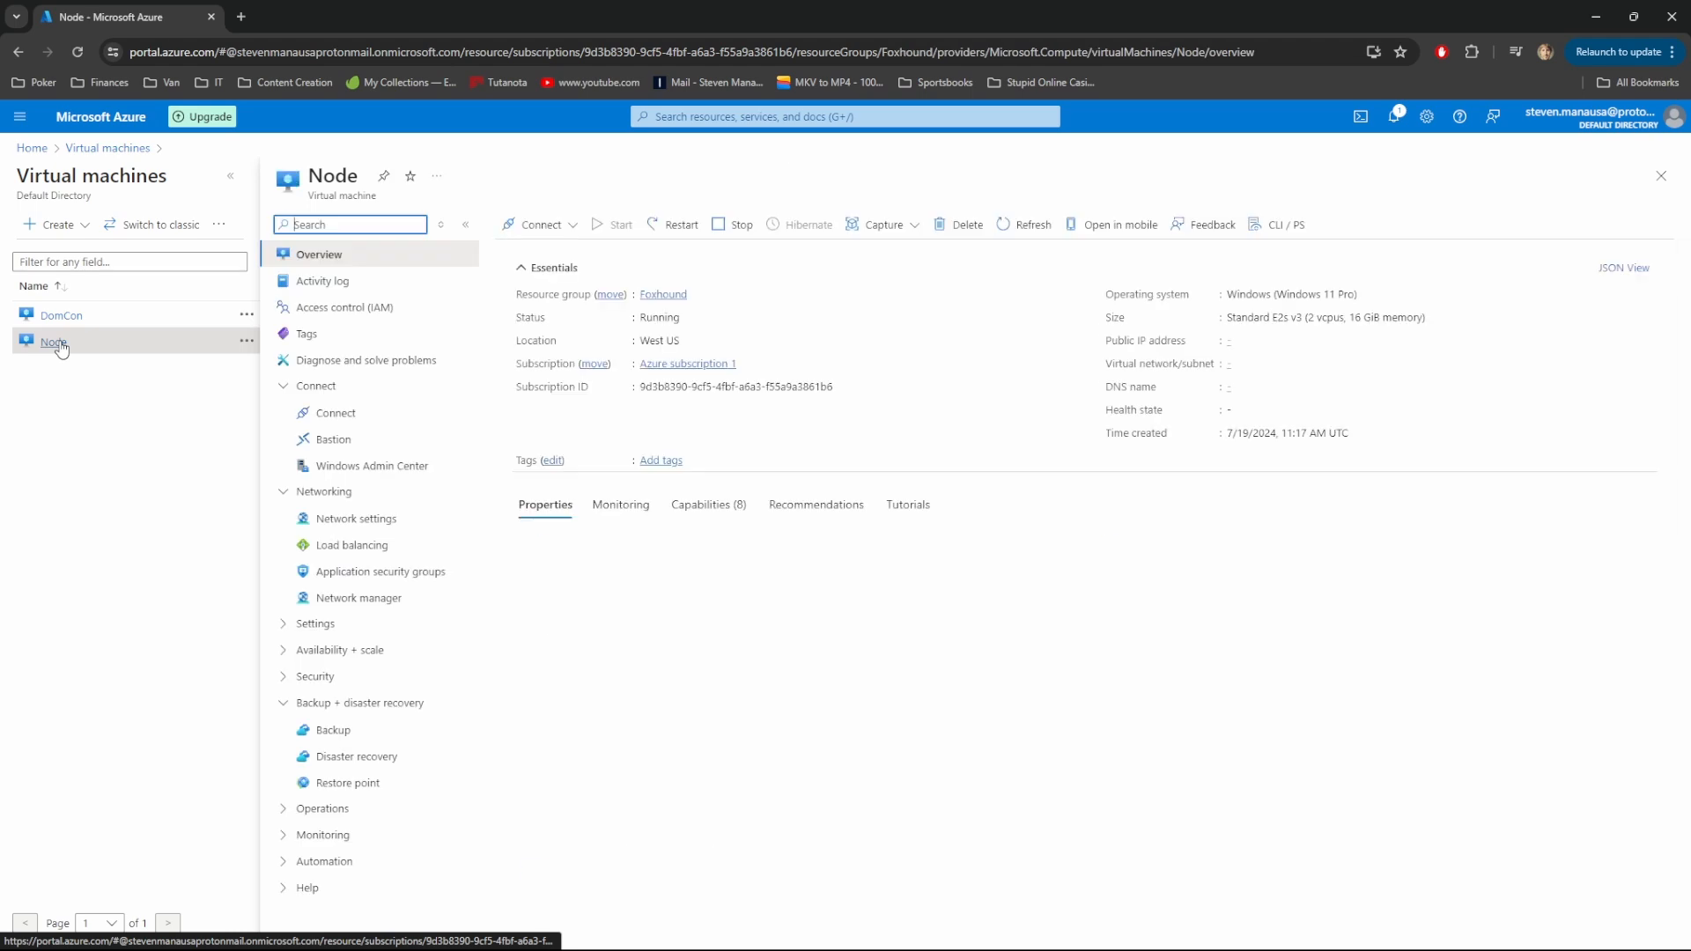
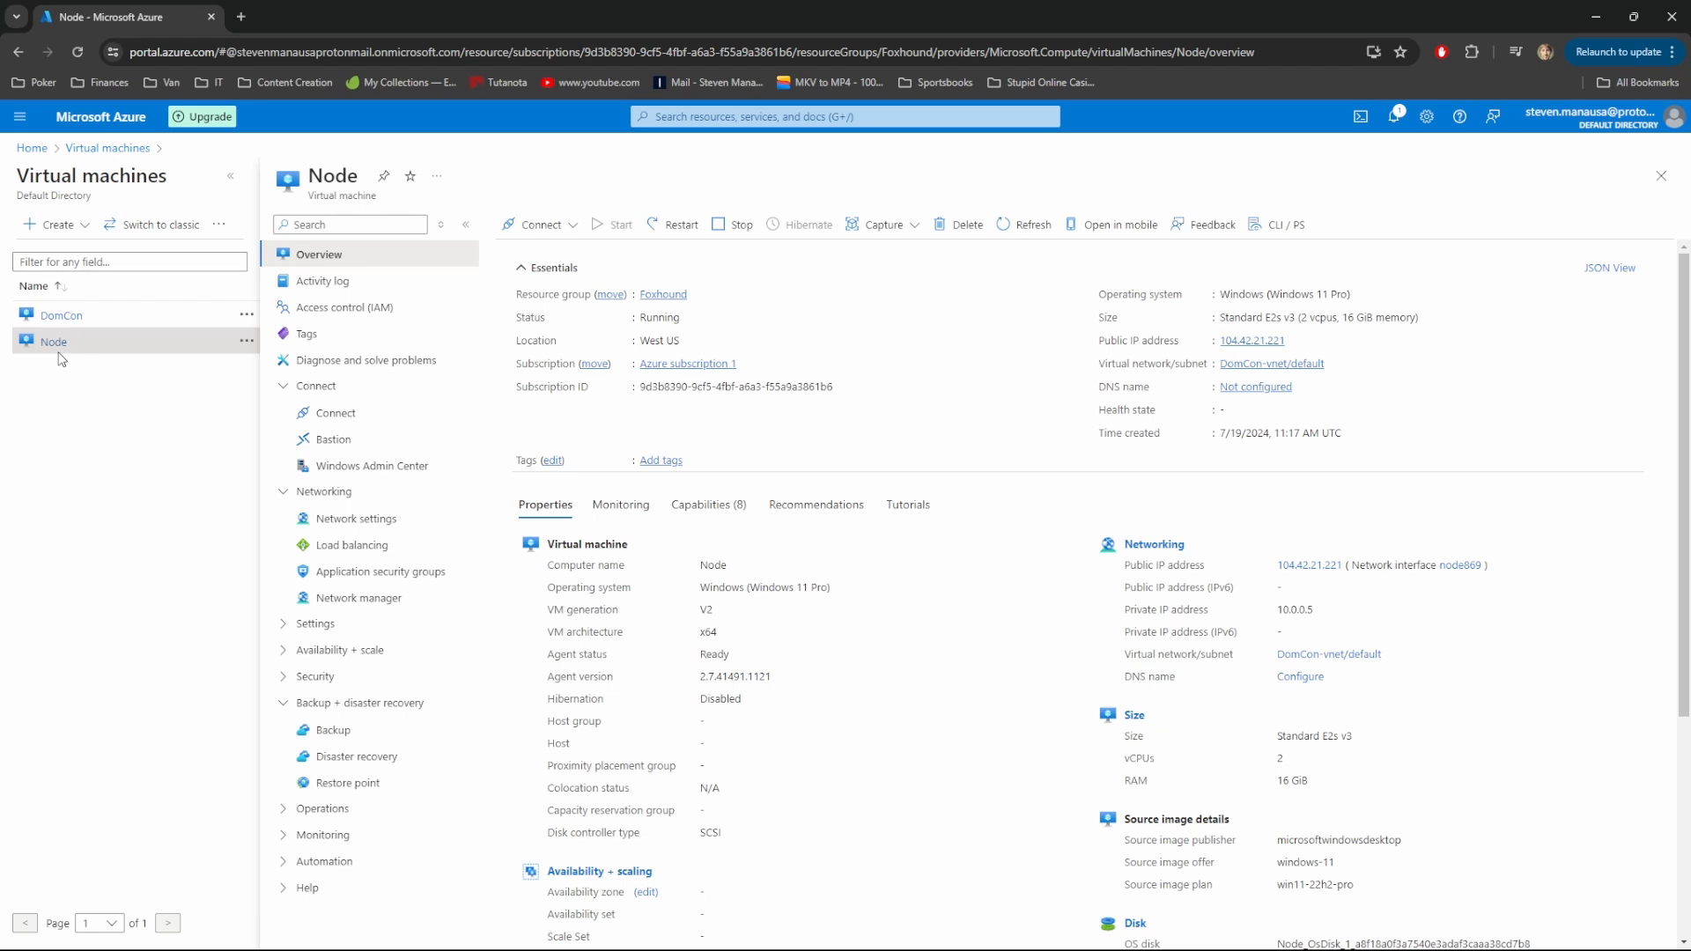
Open the IP configurations of network interface node869 from the Node VM's network settings
left_click(379, 520)
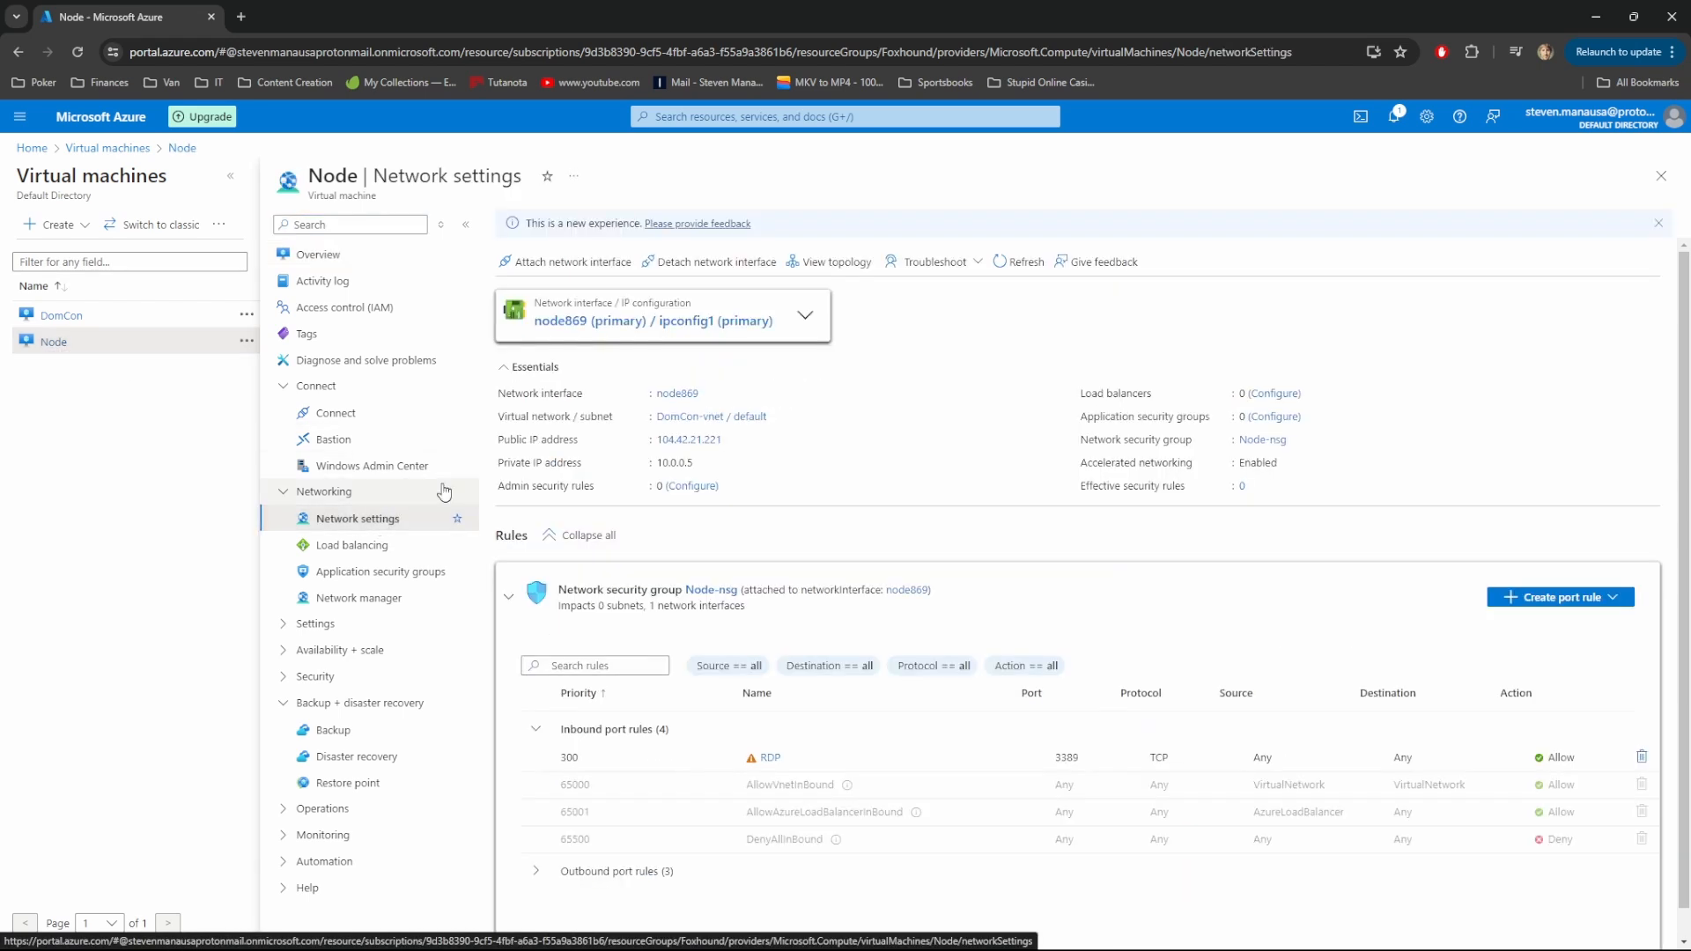
left_click(672, 326)
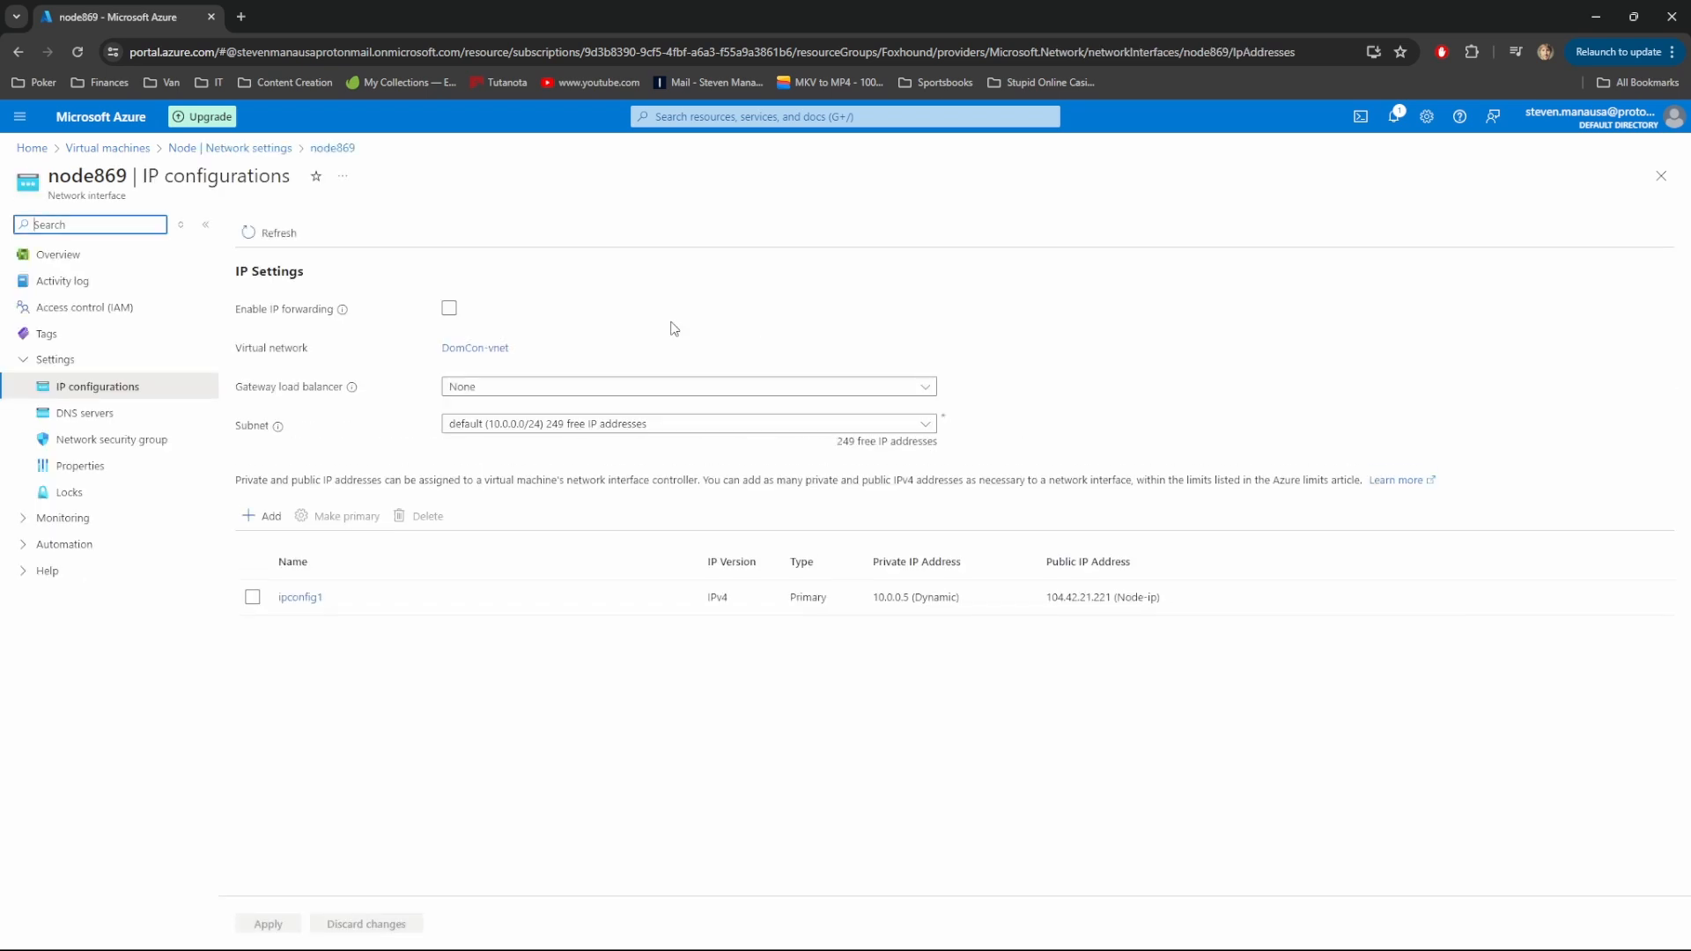
Set node869's DNS servers to Custom with 10.0.0.4 and save
left_click(64, 420)
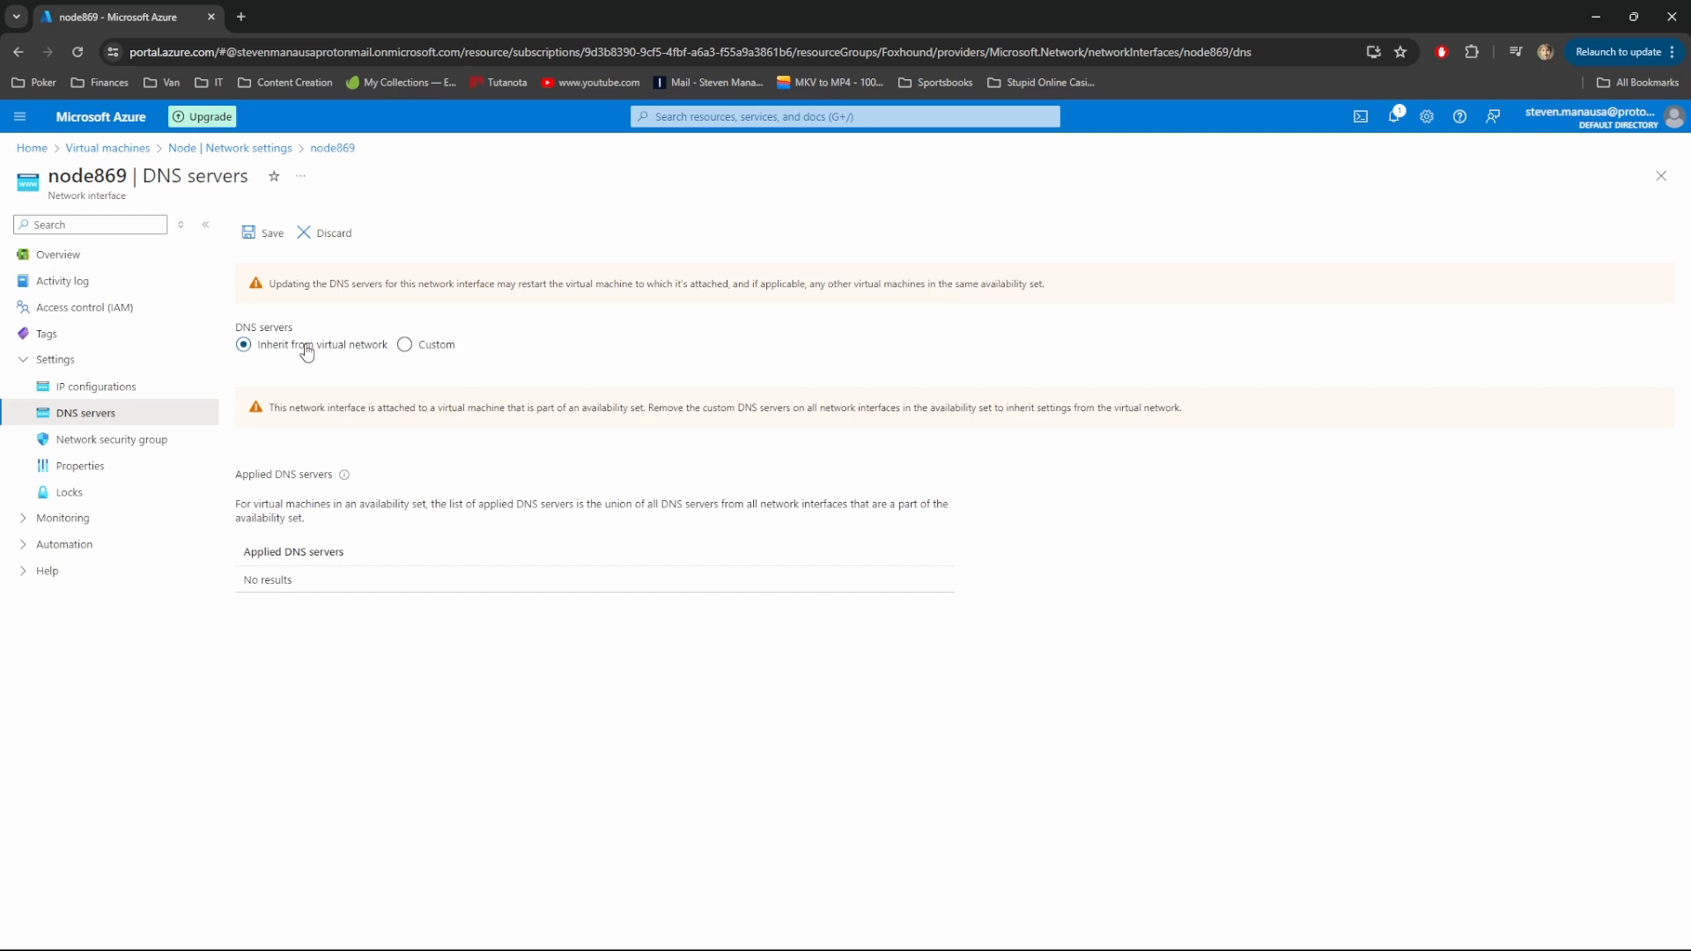
left_click(407, 346)
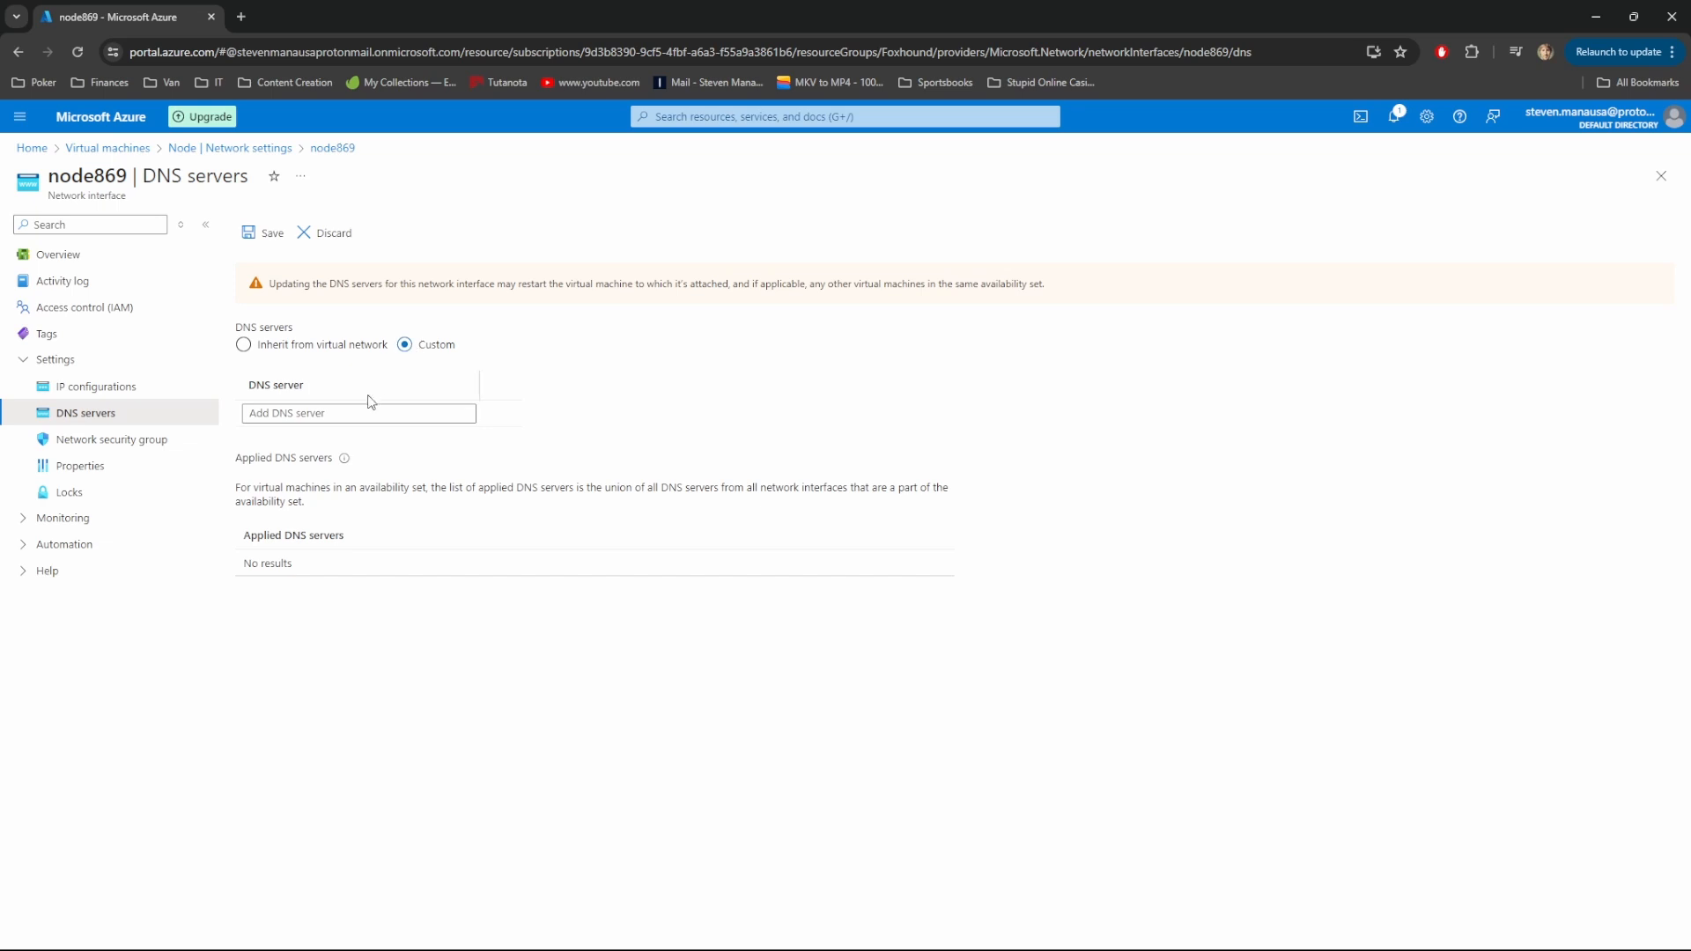
left_click(353, 413)
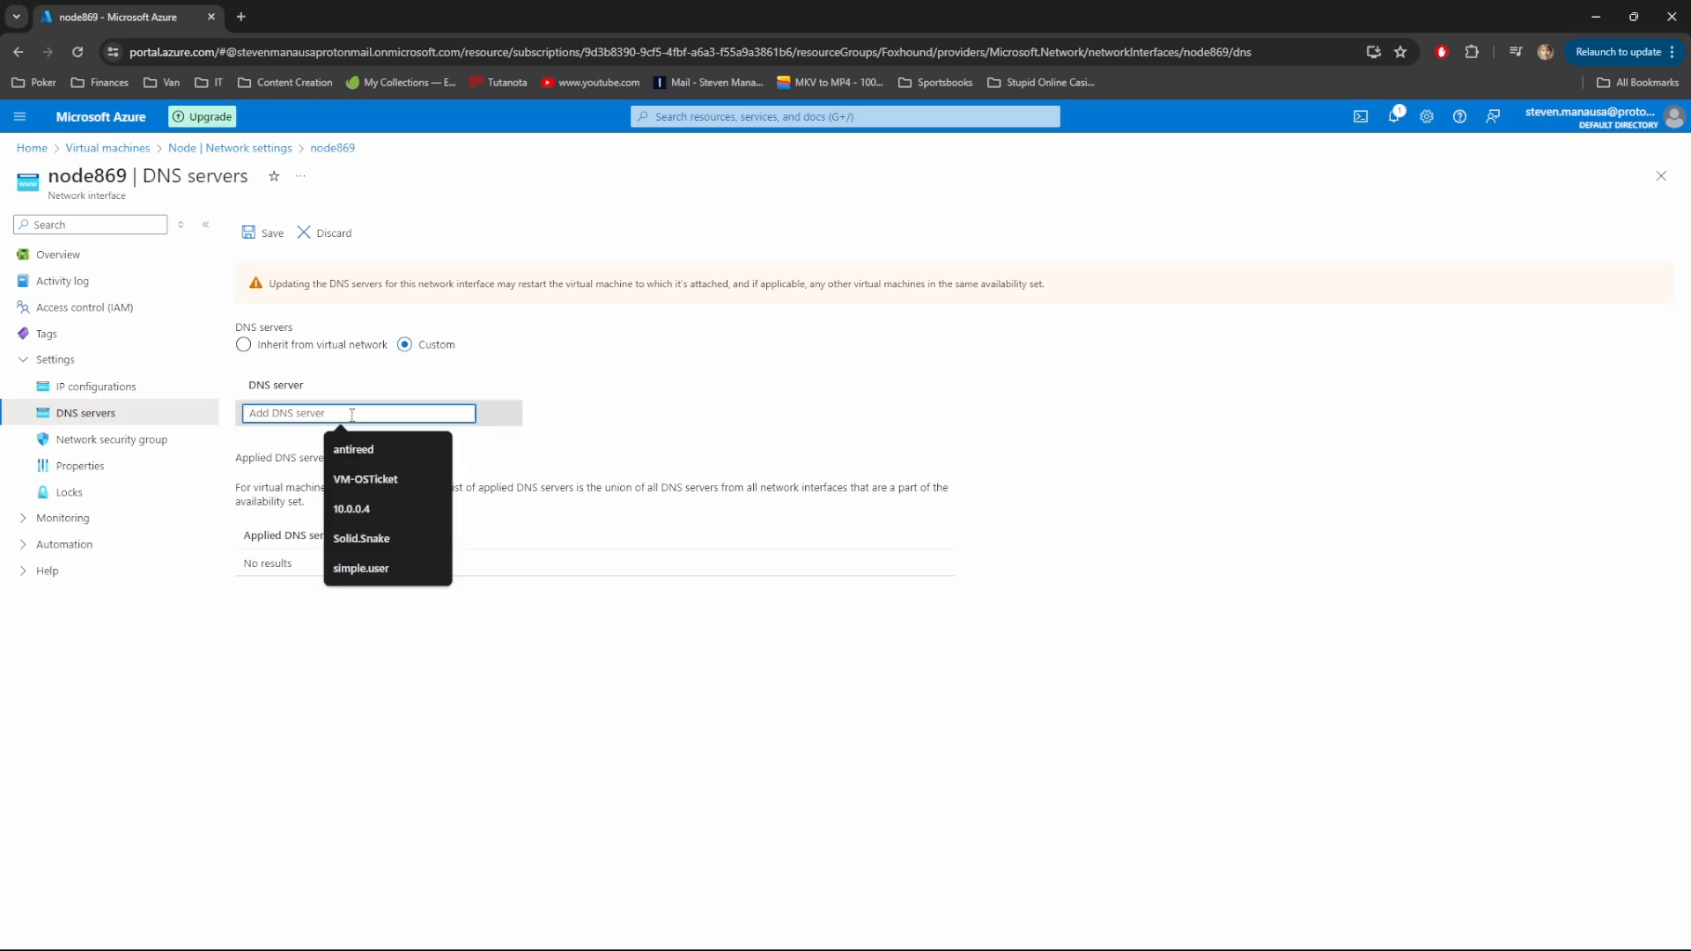
left_click(369, 509)
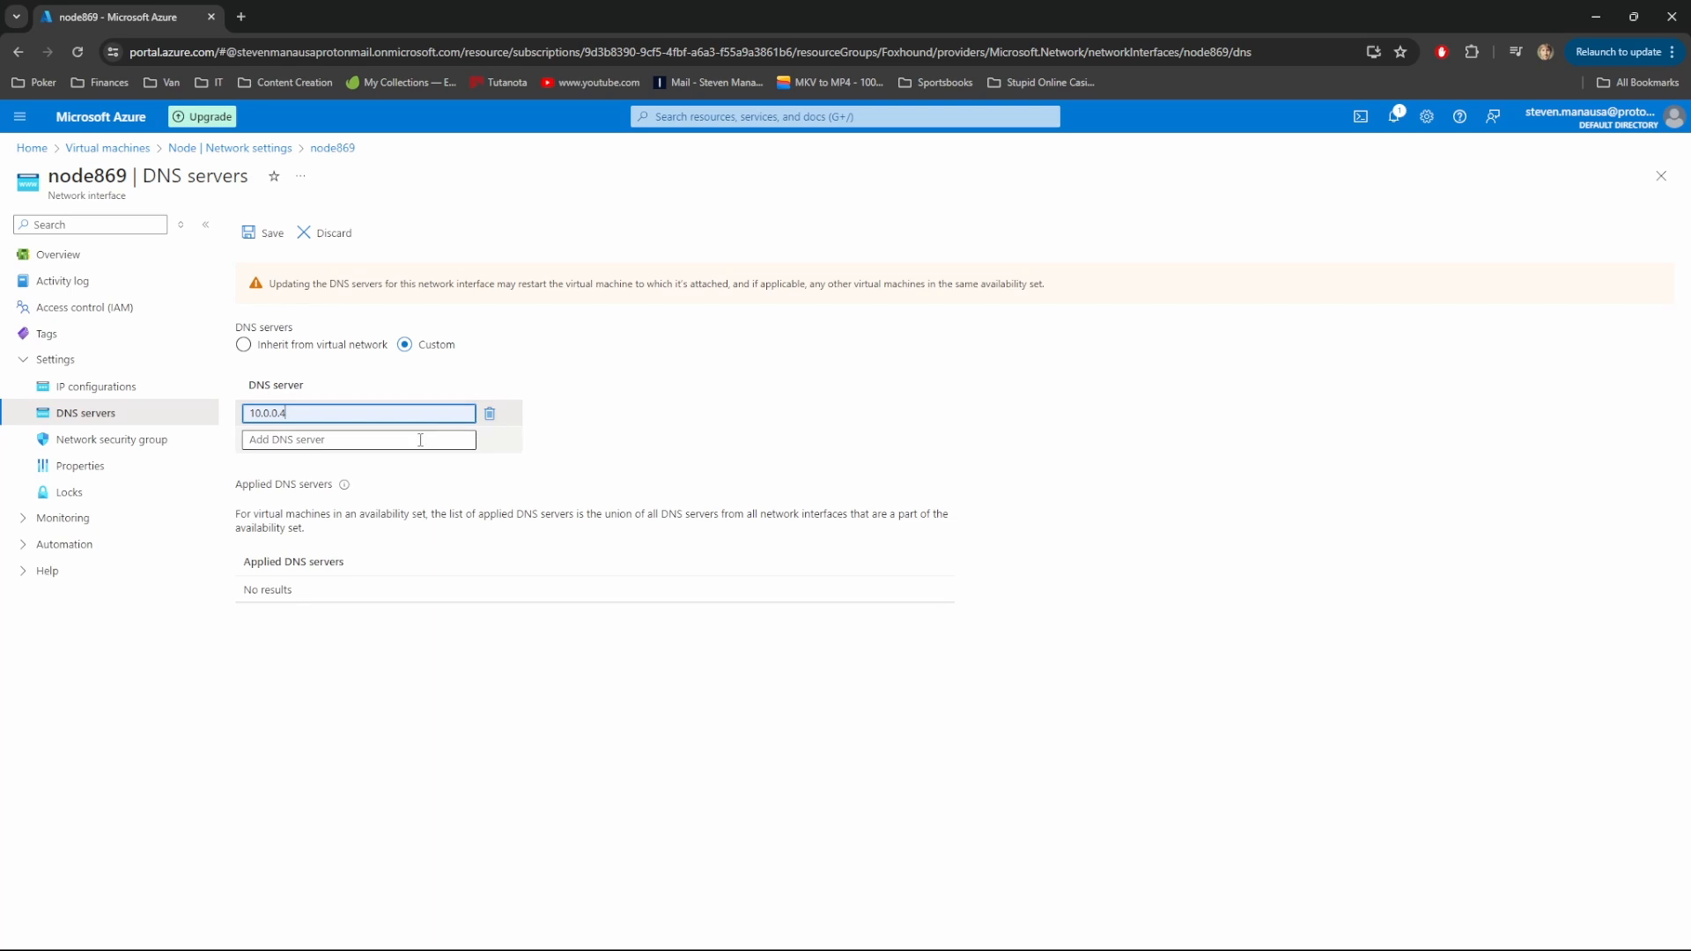
left_click(265, 233)
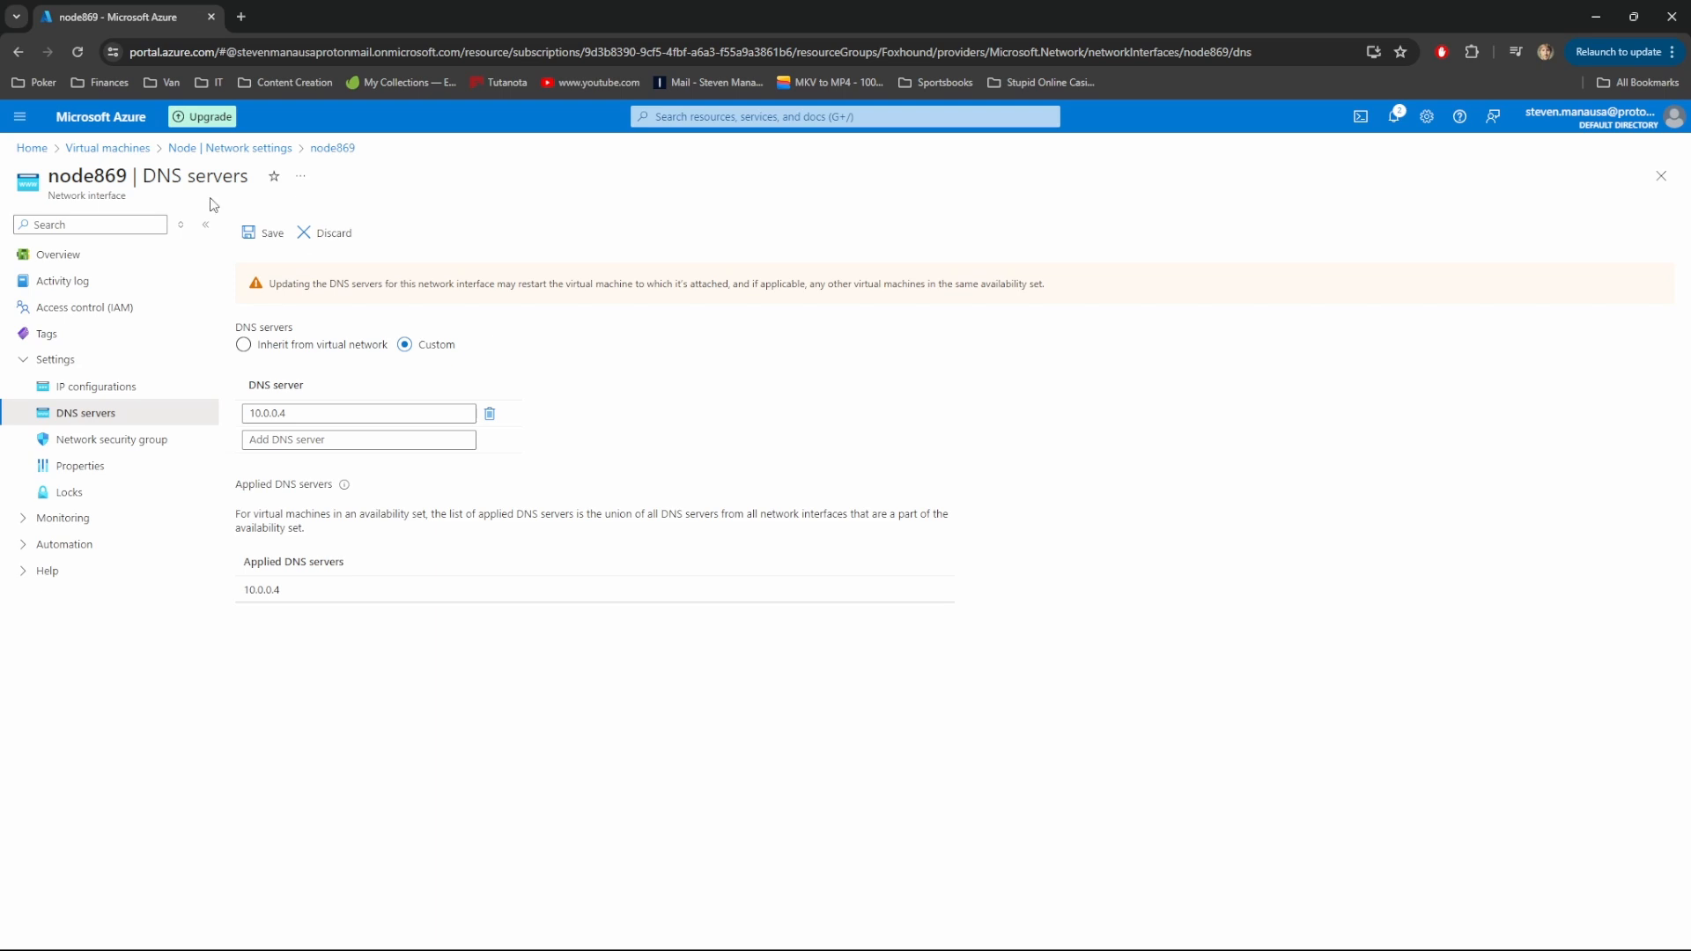
Restart the Node virtual machine from the Virtual machines list and confirm
left_click(102, 148)
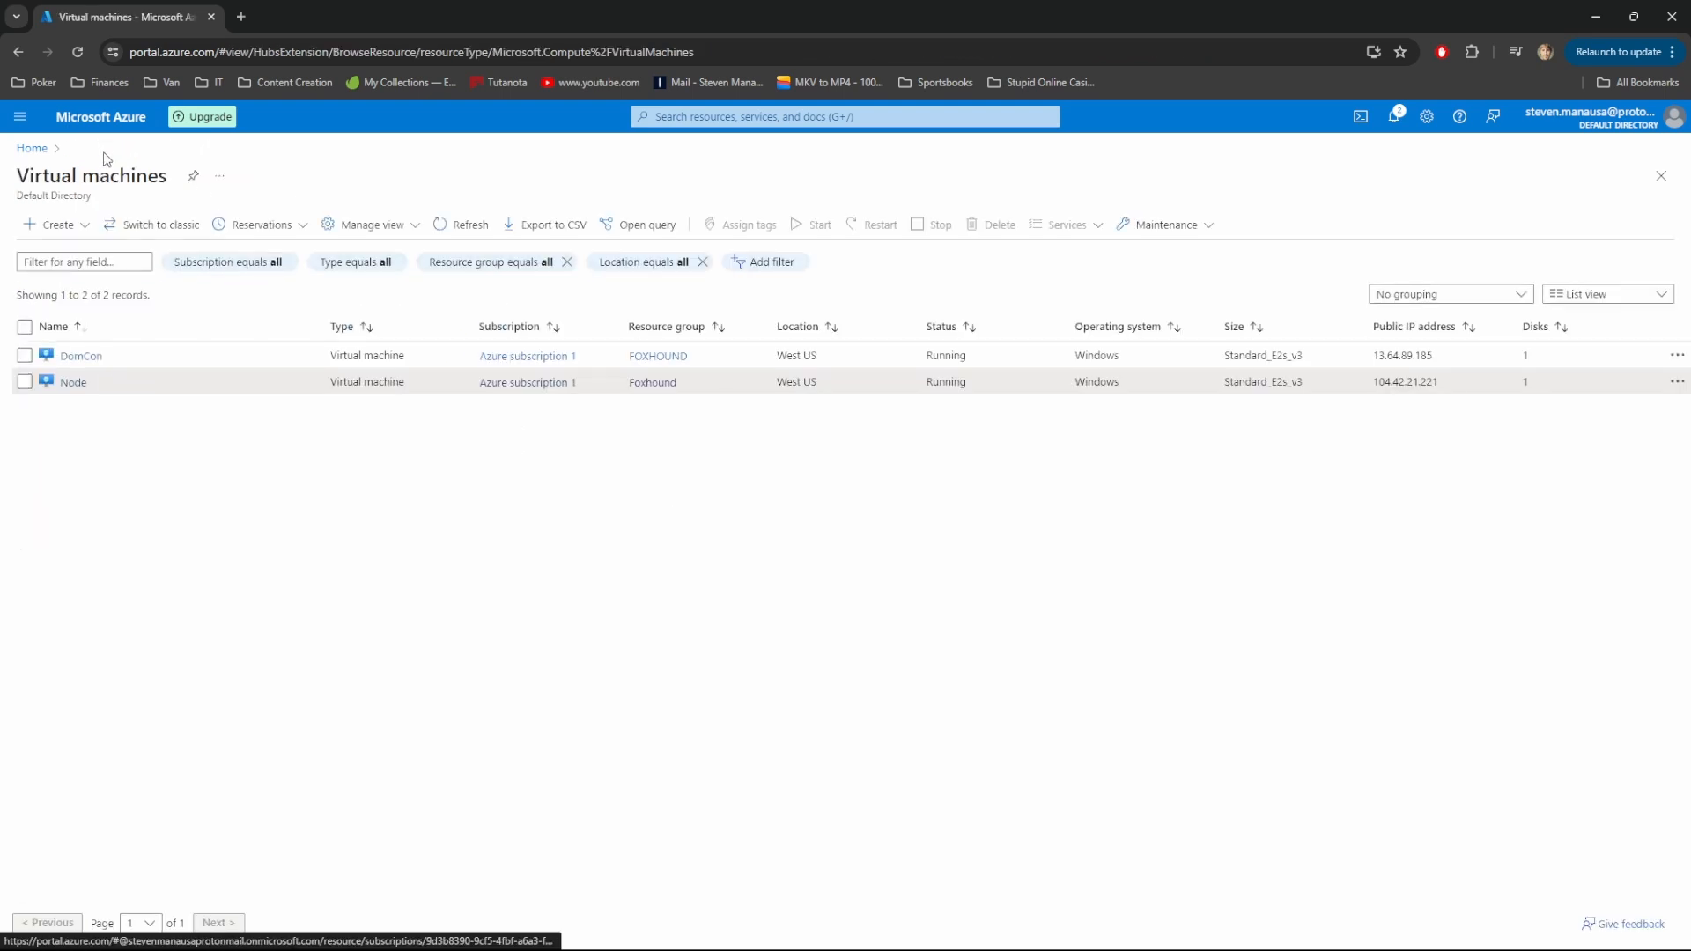
left_click(67, 382)
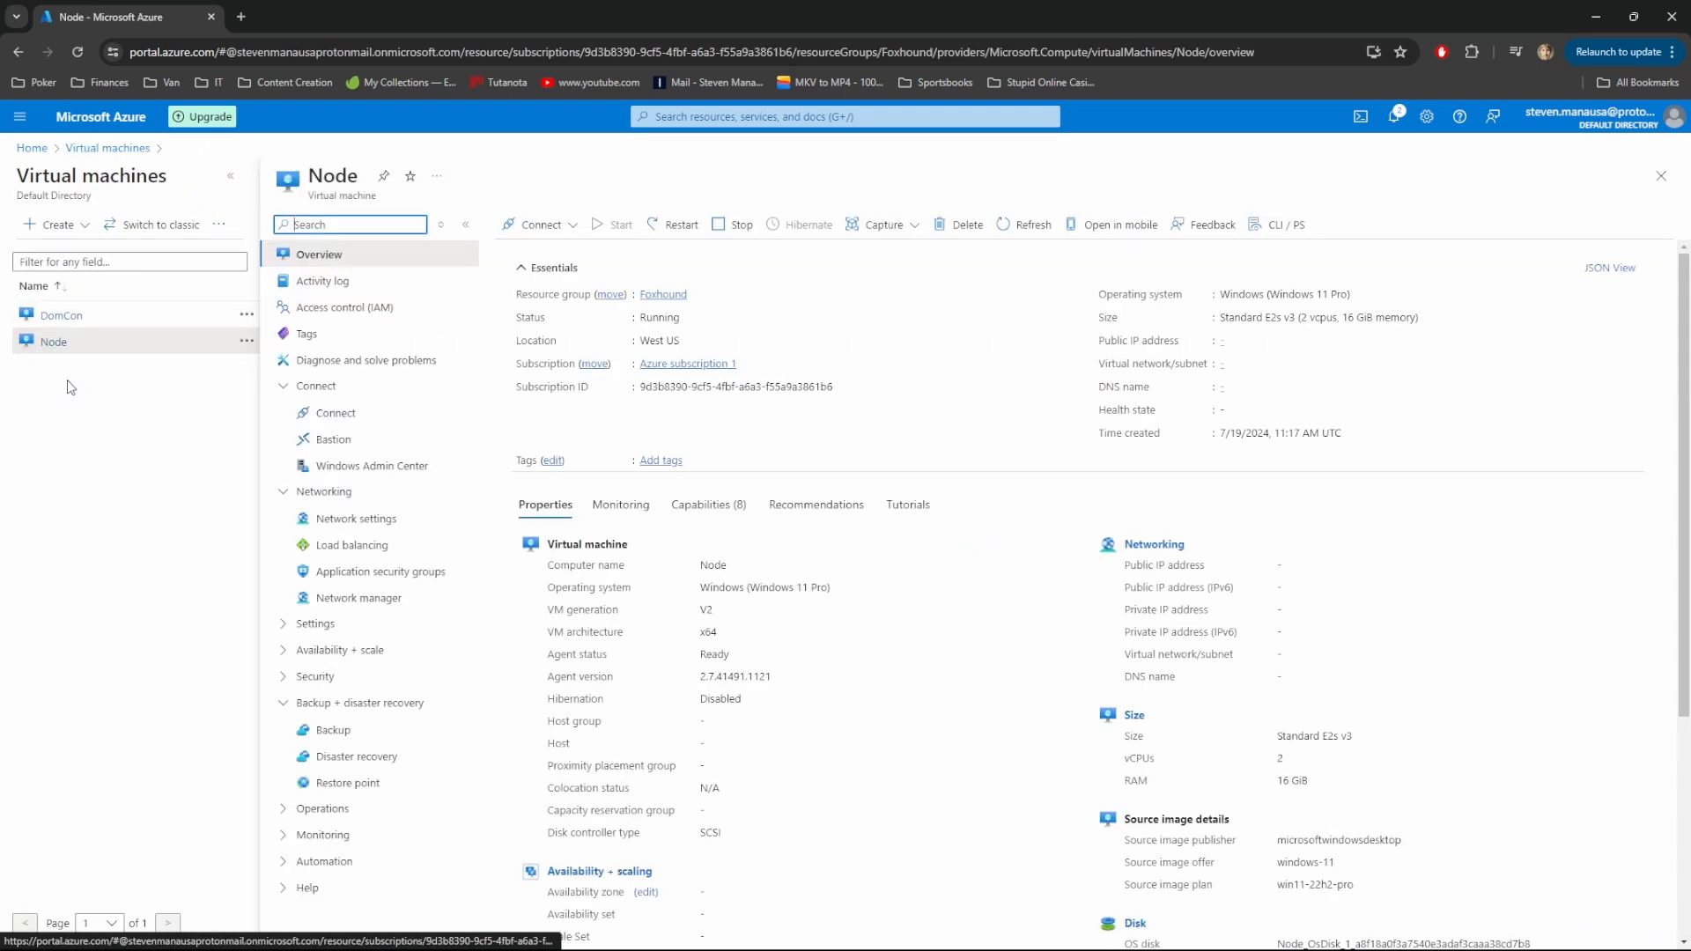
left_click(674, 225)
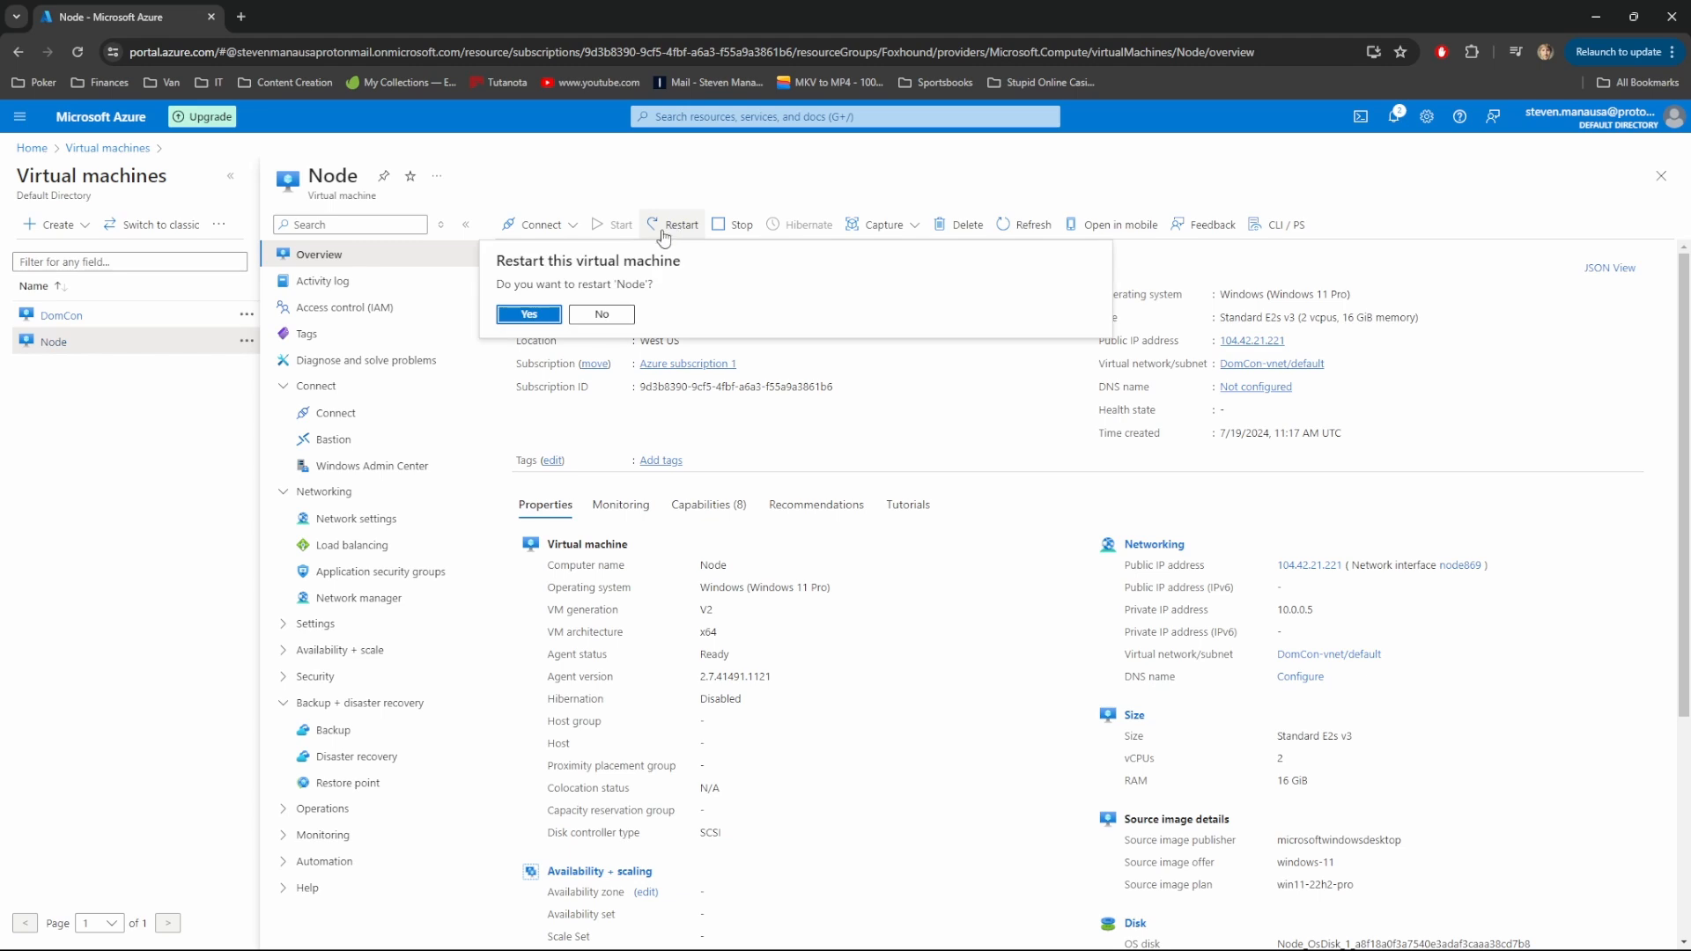
left_click(527, 315)
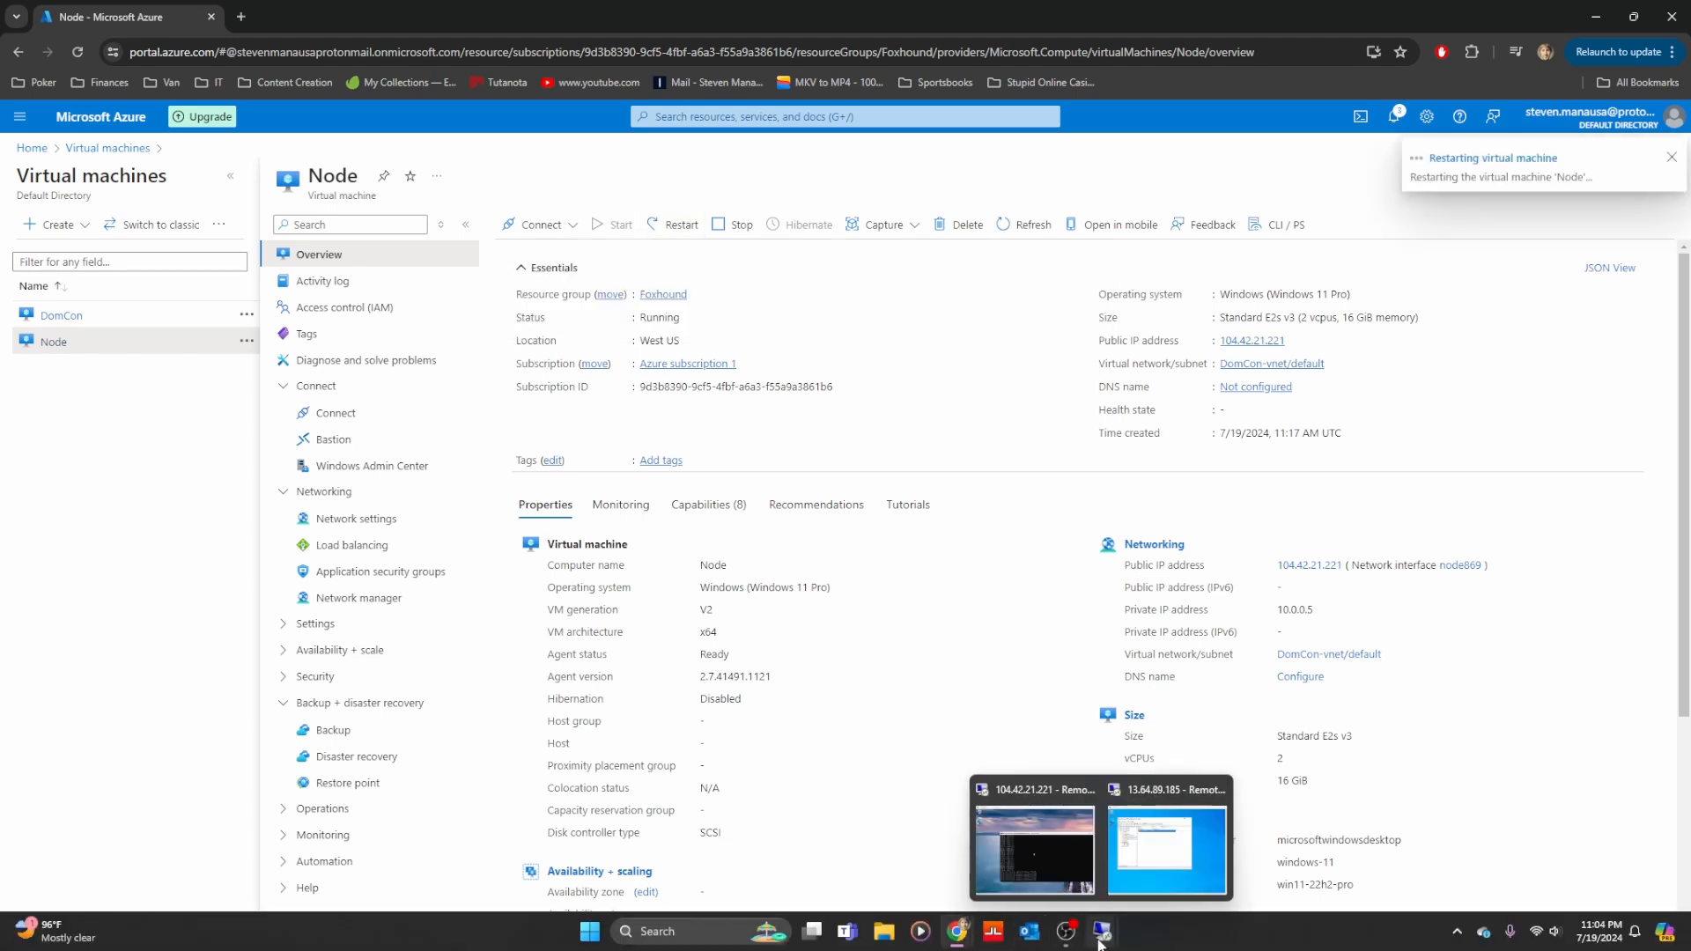
left_click(1166, 862)
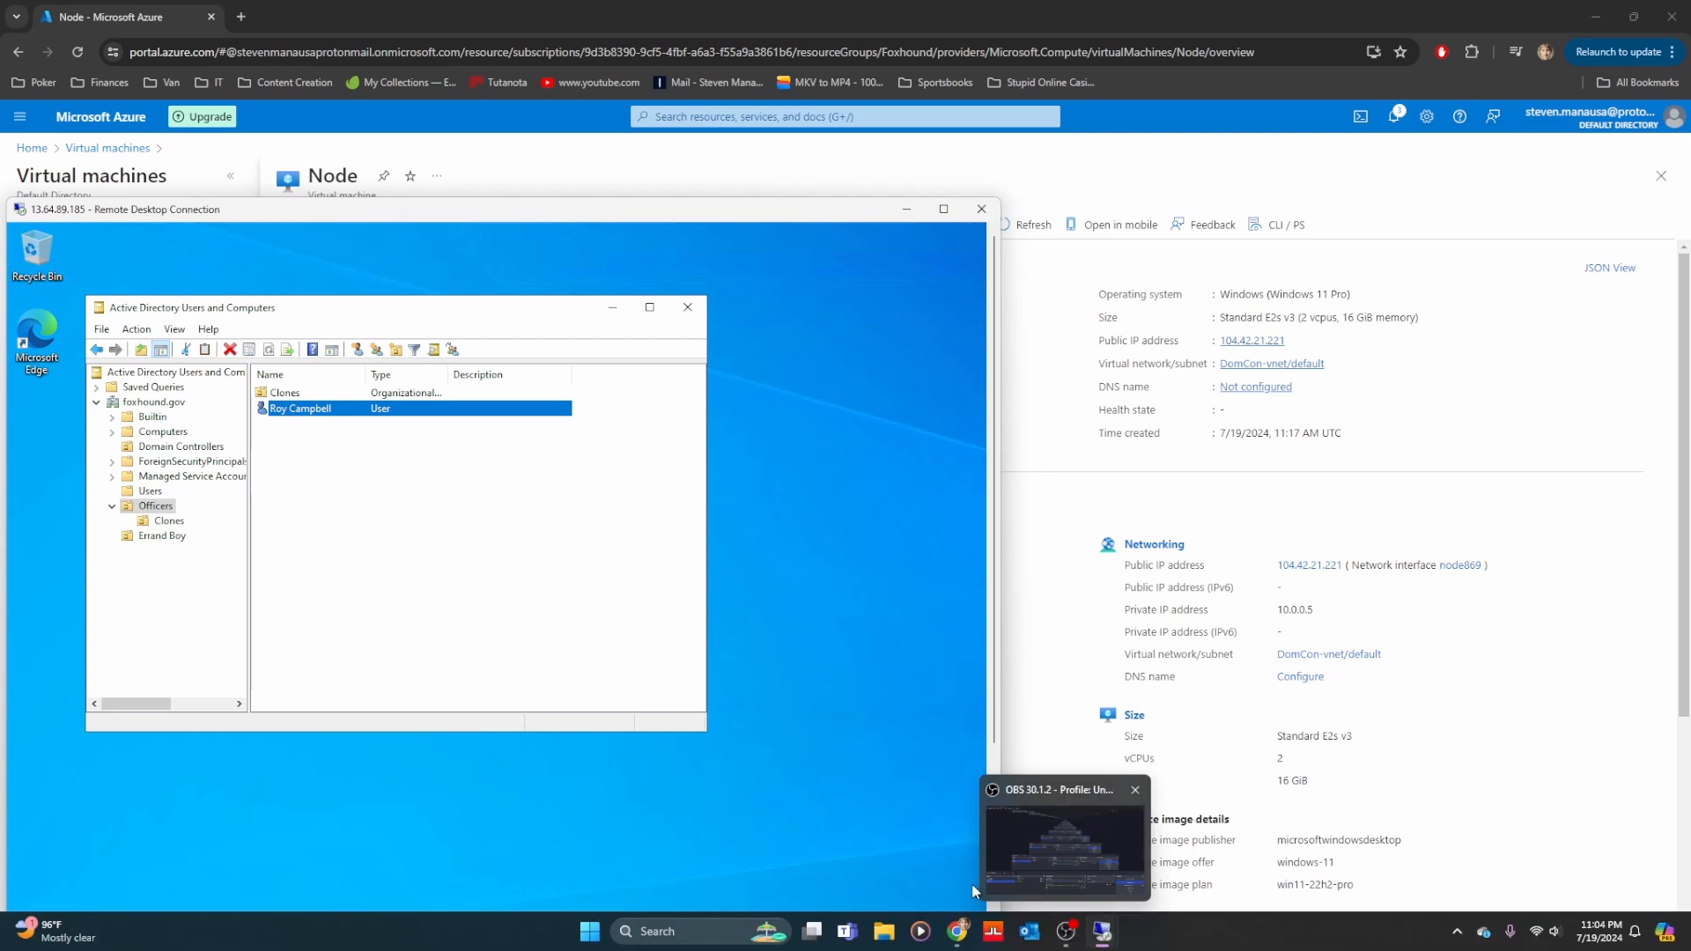
Reconnect to Node at 104.42.21.221, retrying after the error, sign in, and maximize the session
left_click(1039, 866)
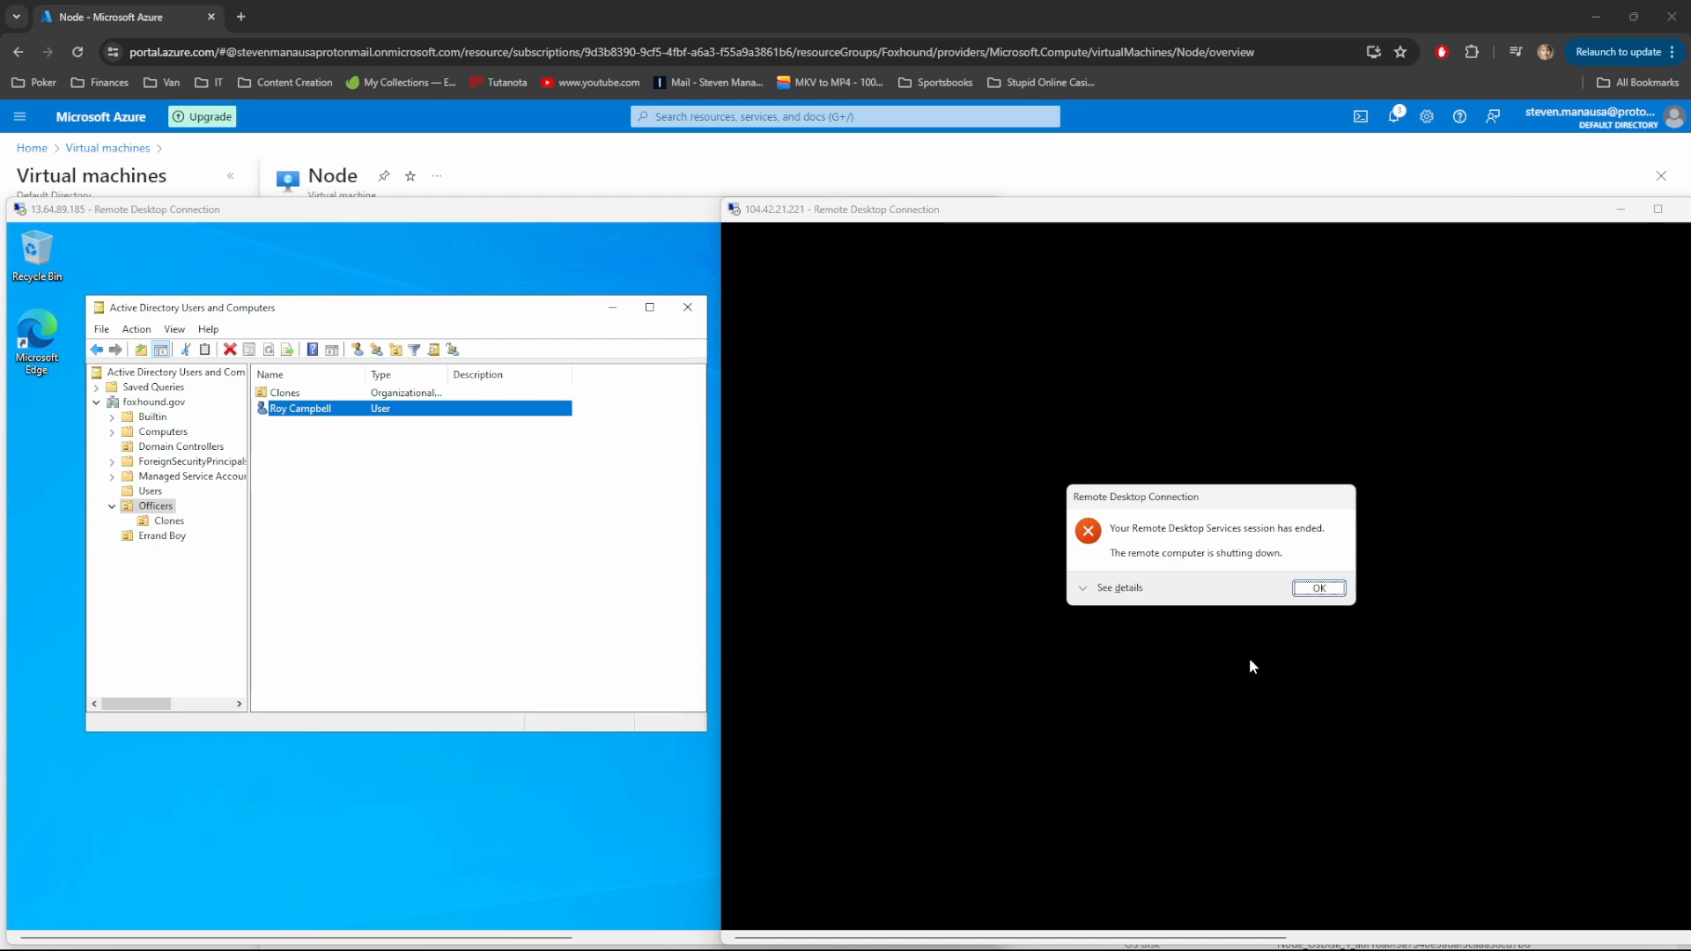
left_click(1254, 581)
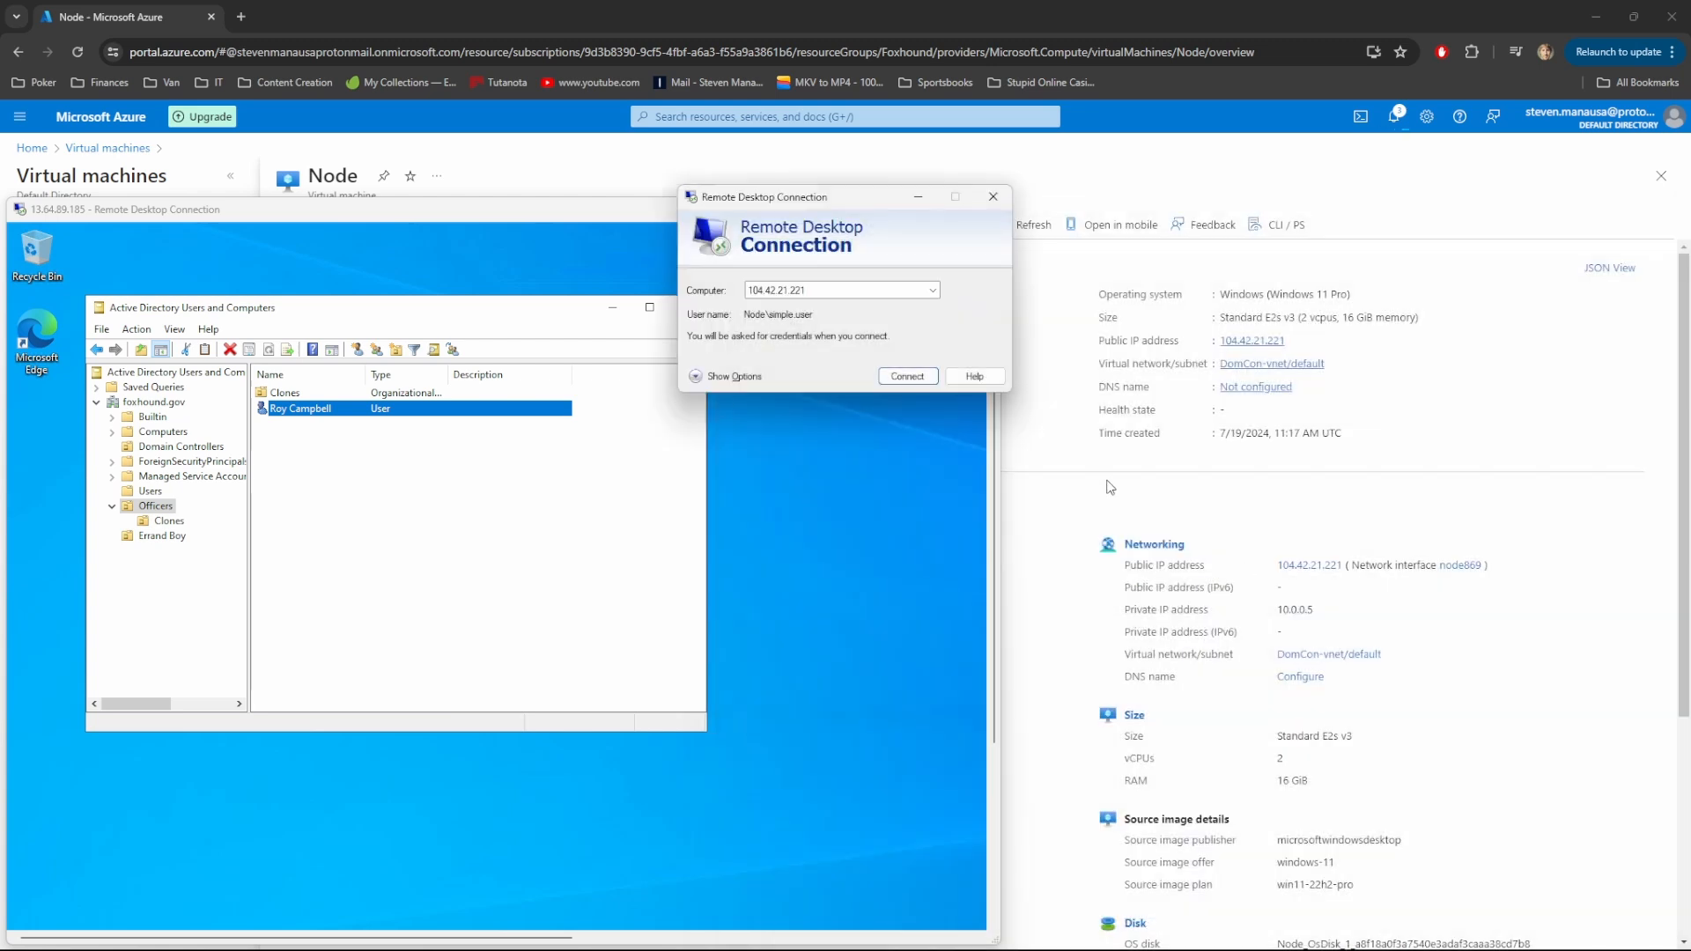
left_click(907, 376)
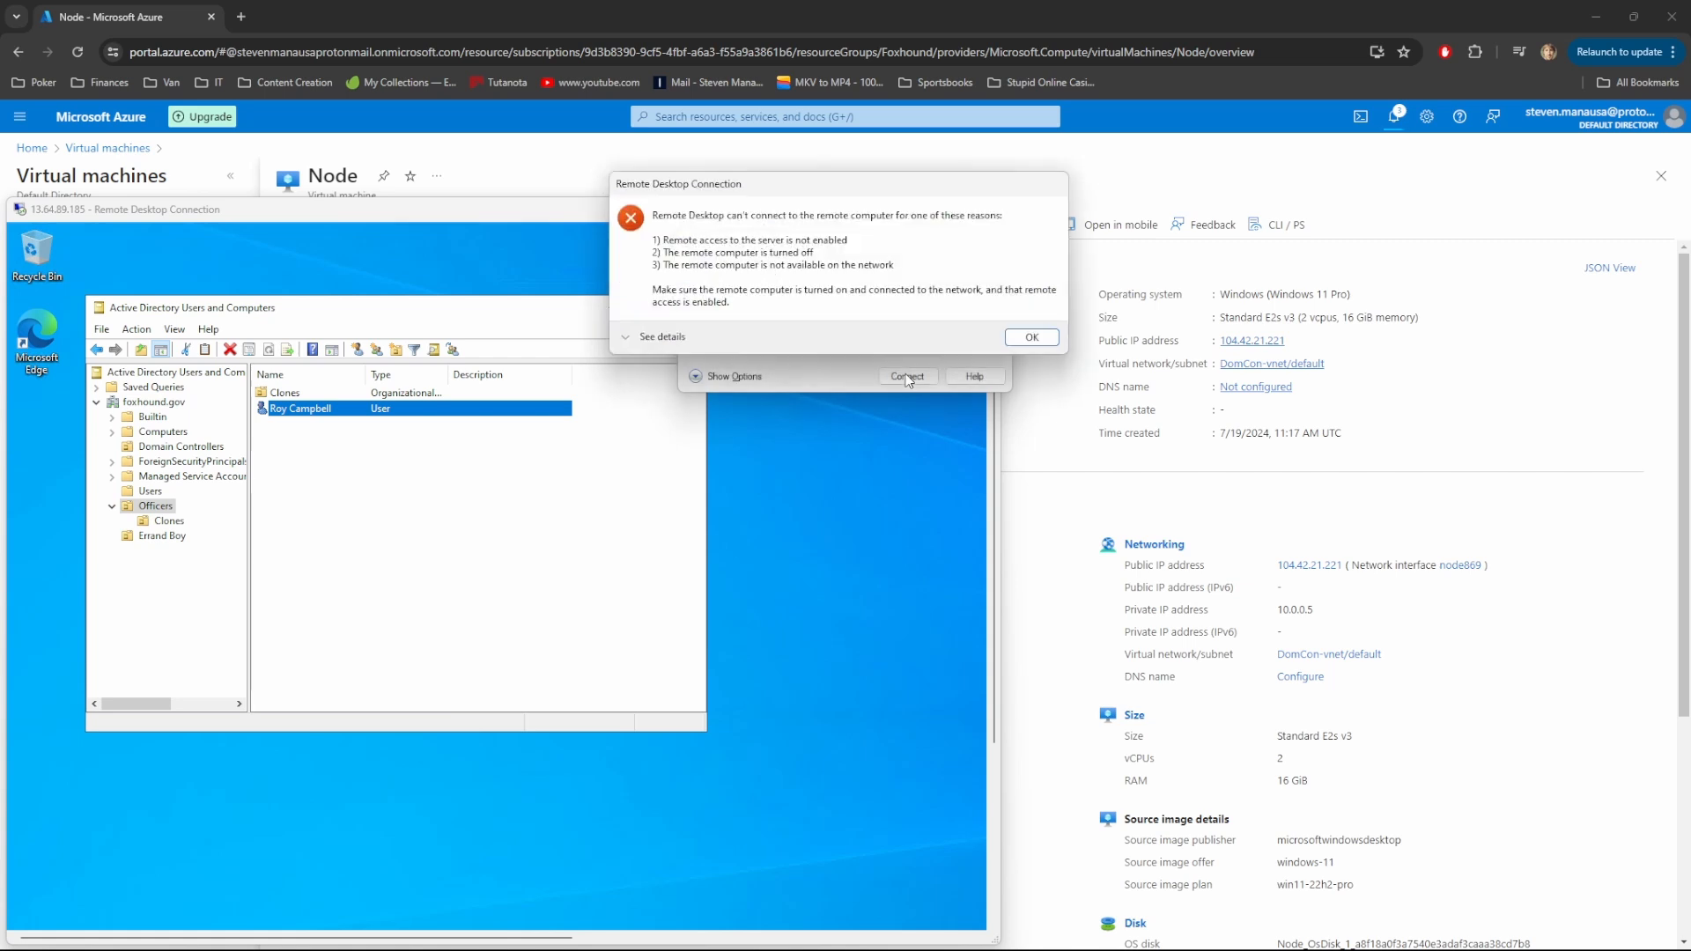
left_click(1024, 340)
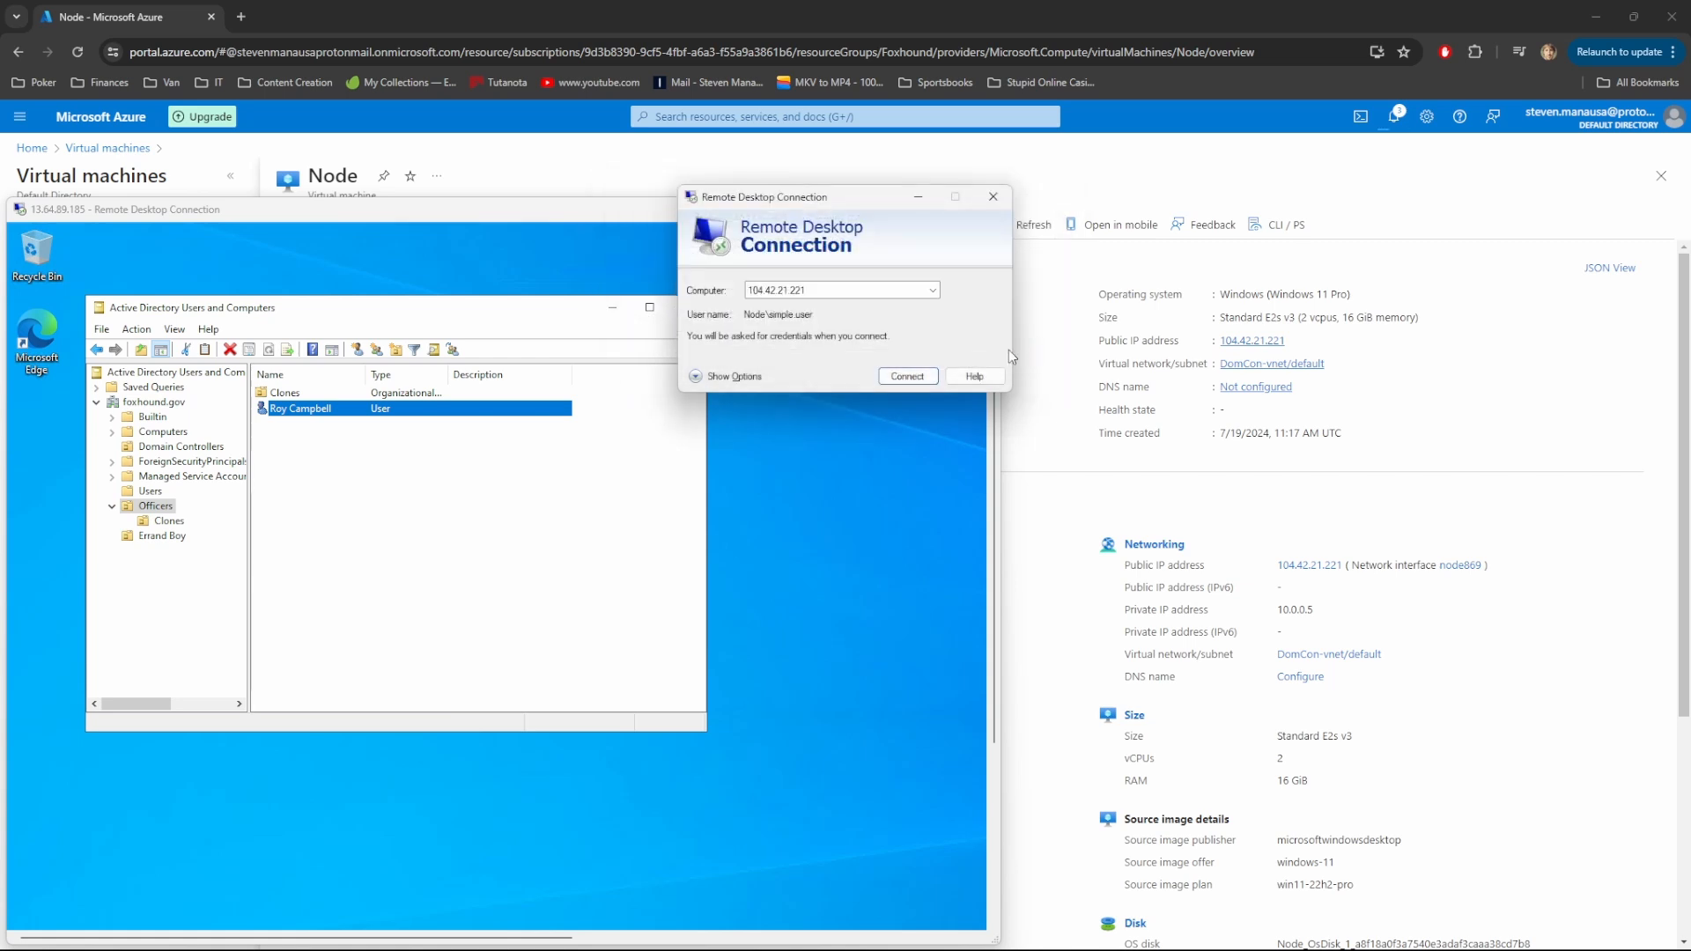
left_click(902, 379)
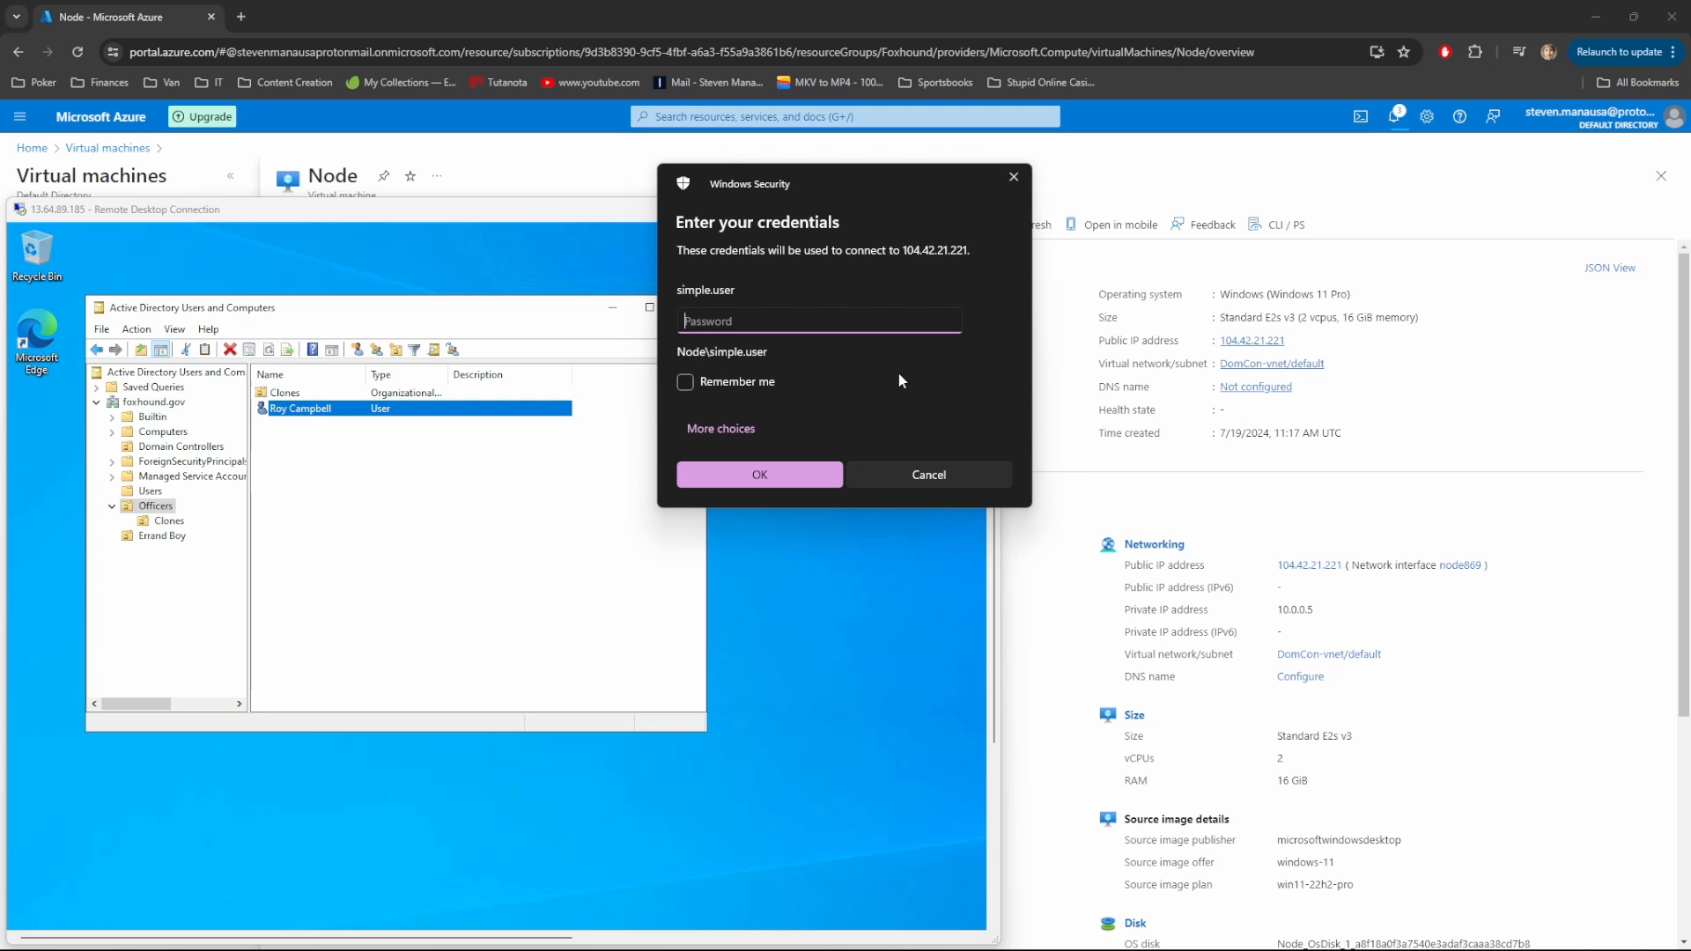
type("••••••••••••••")
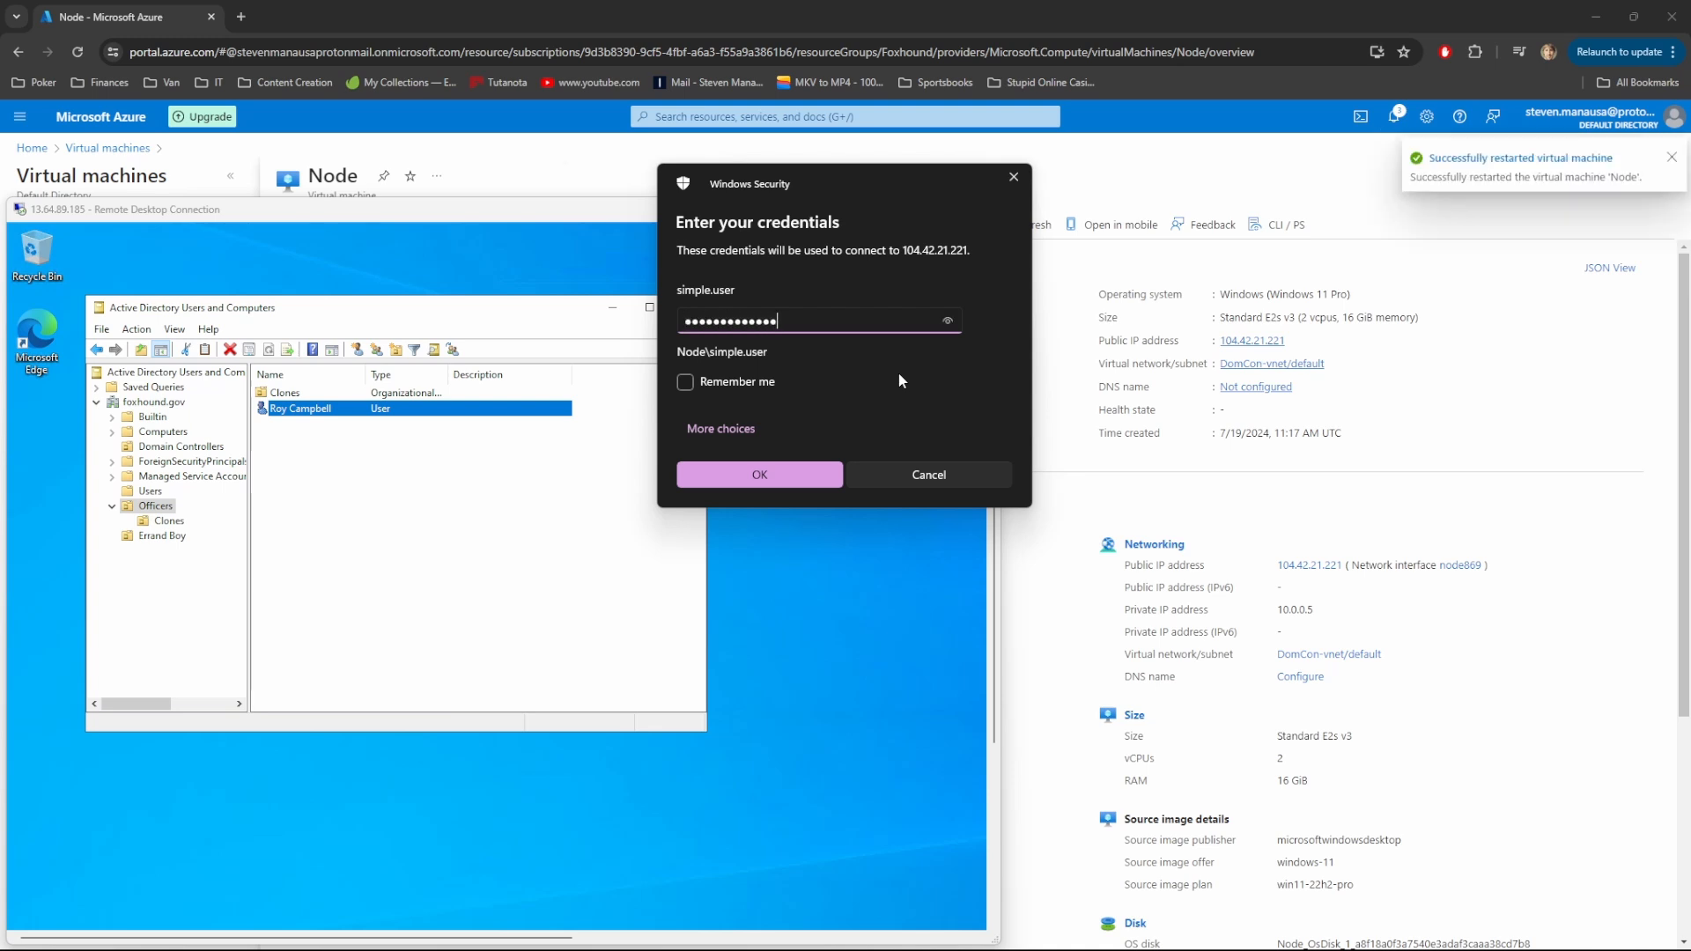
key("Return")
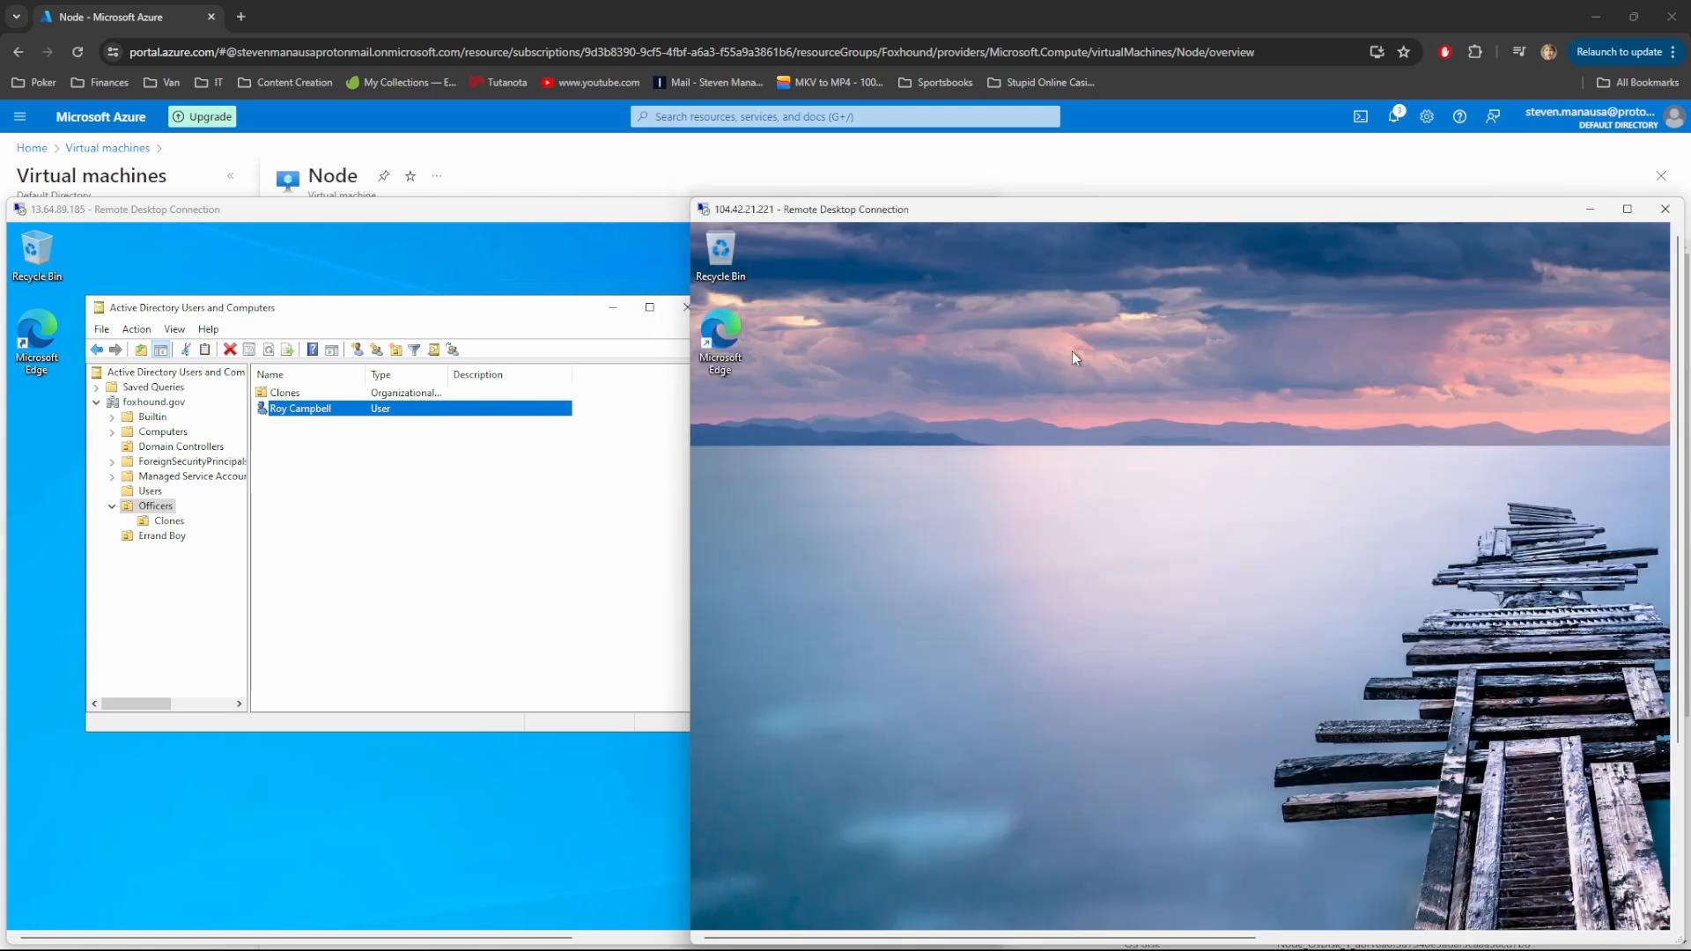
left_click(1627, 211)
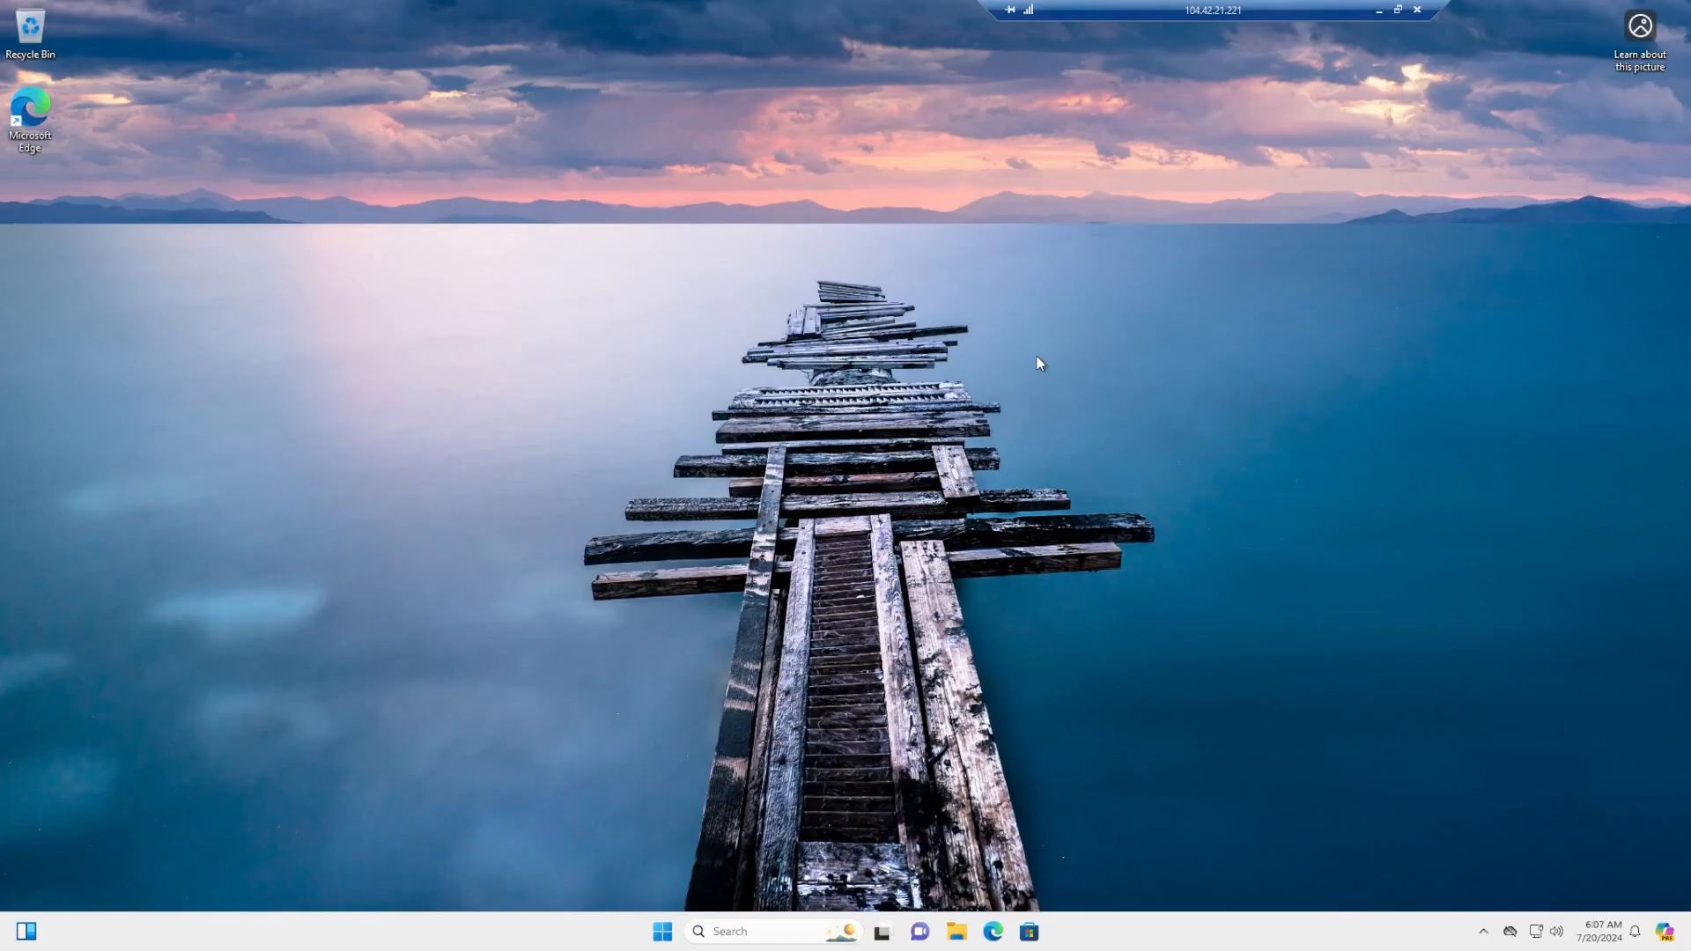
key("super+r")
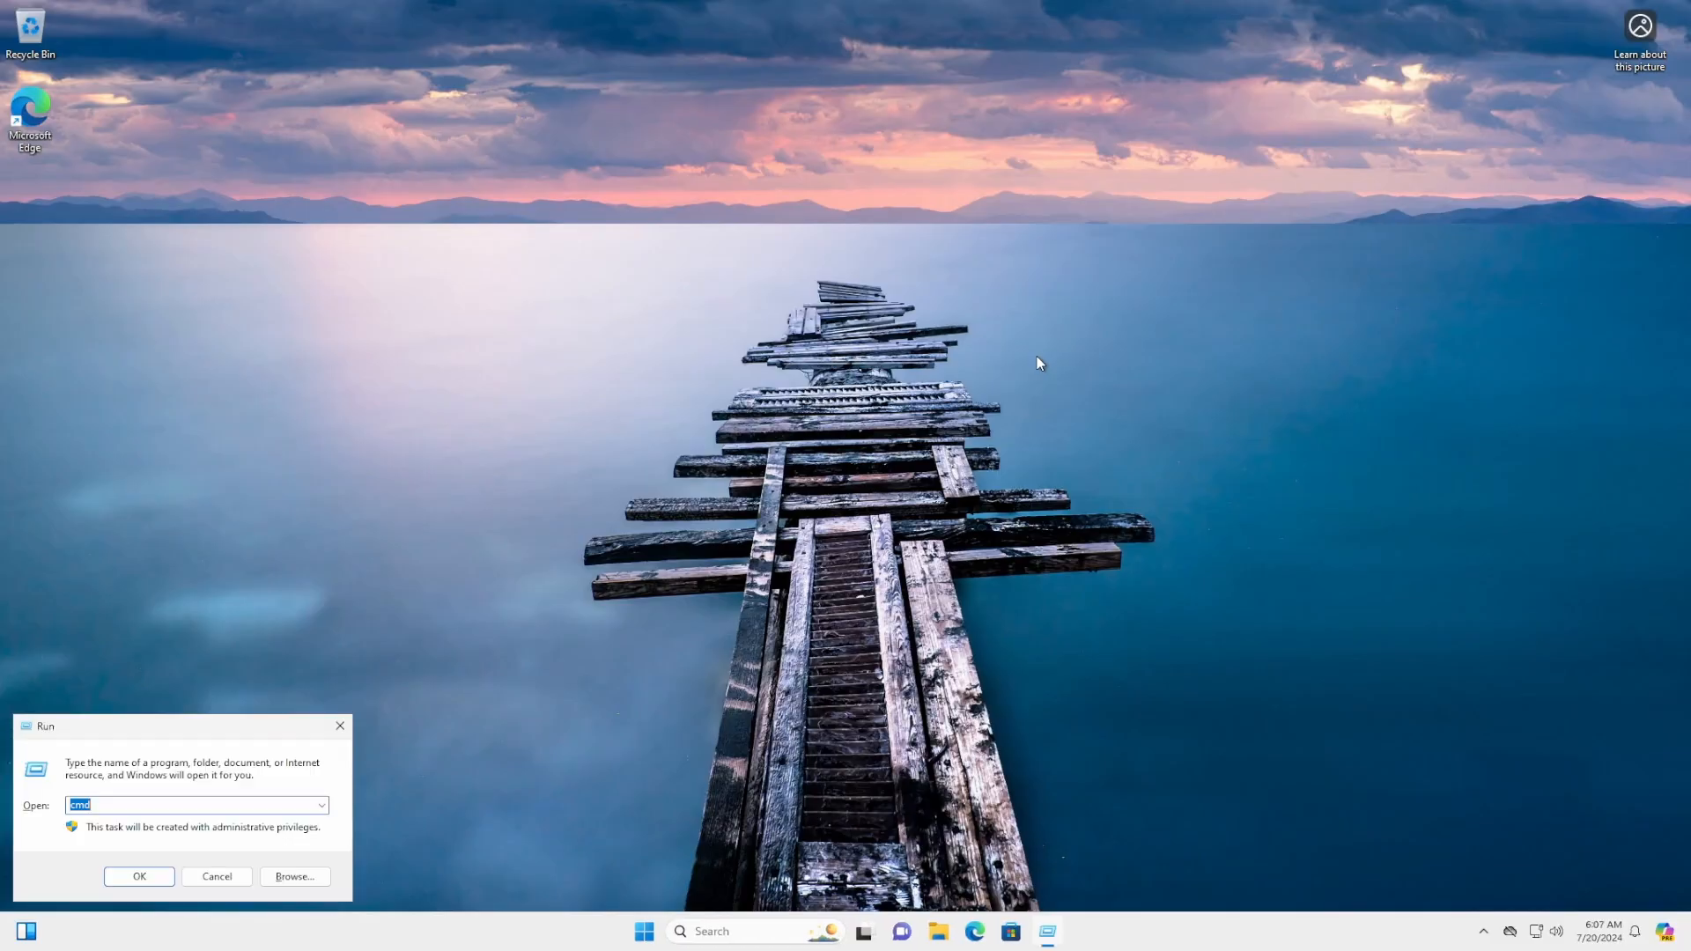
key("Return")
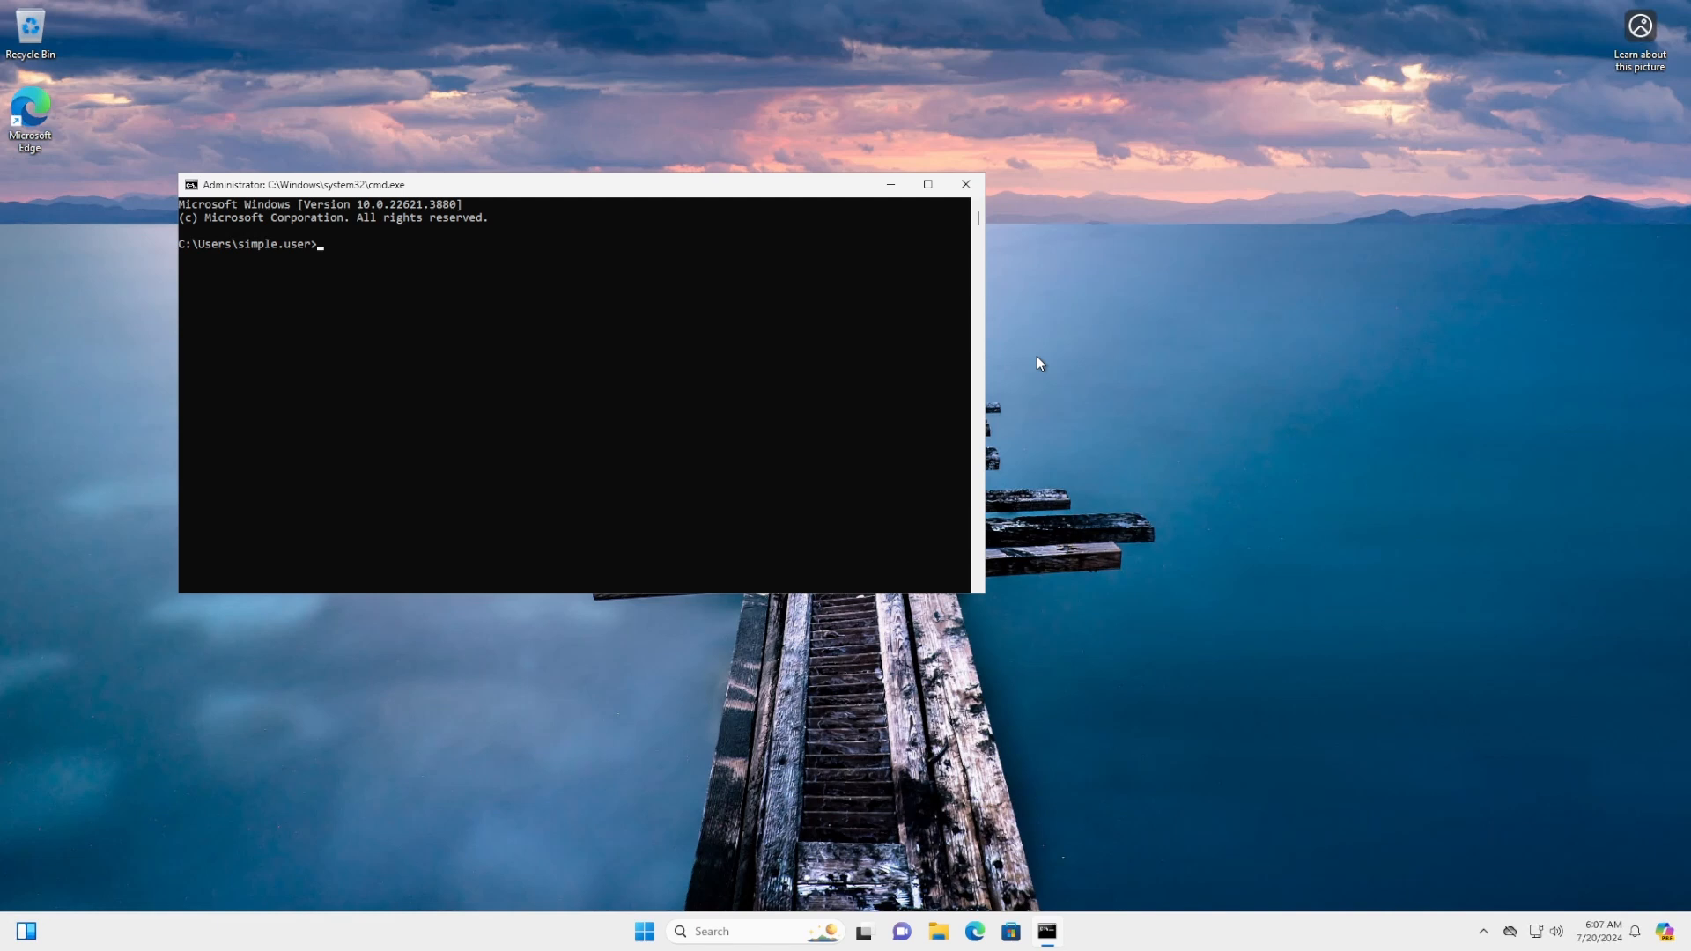
type("ipconfig /all")
key("Return")
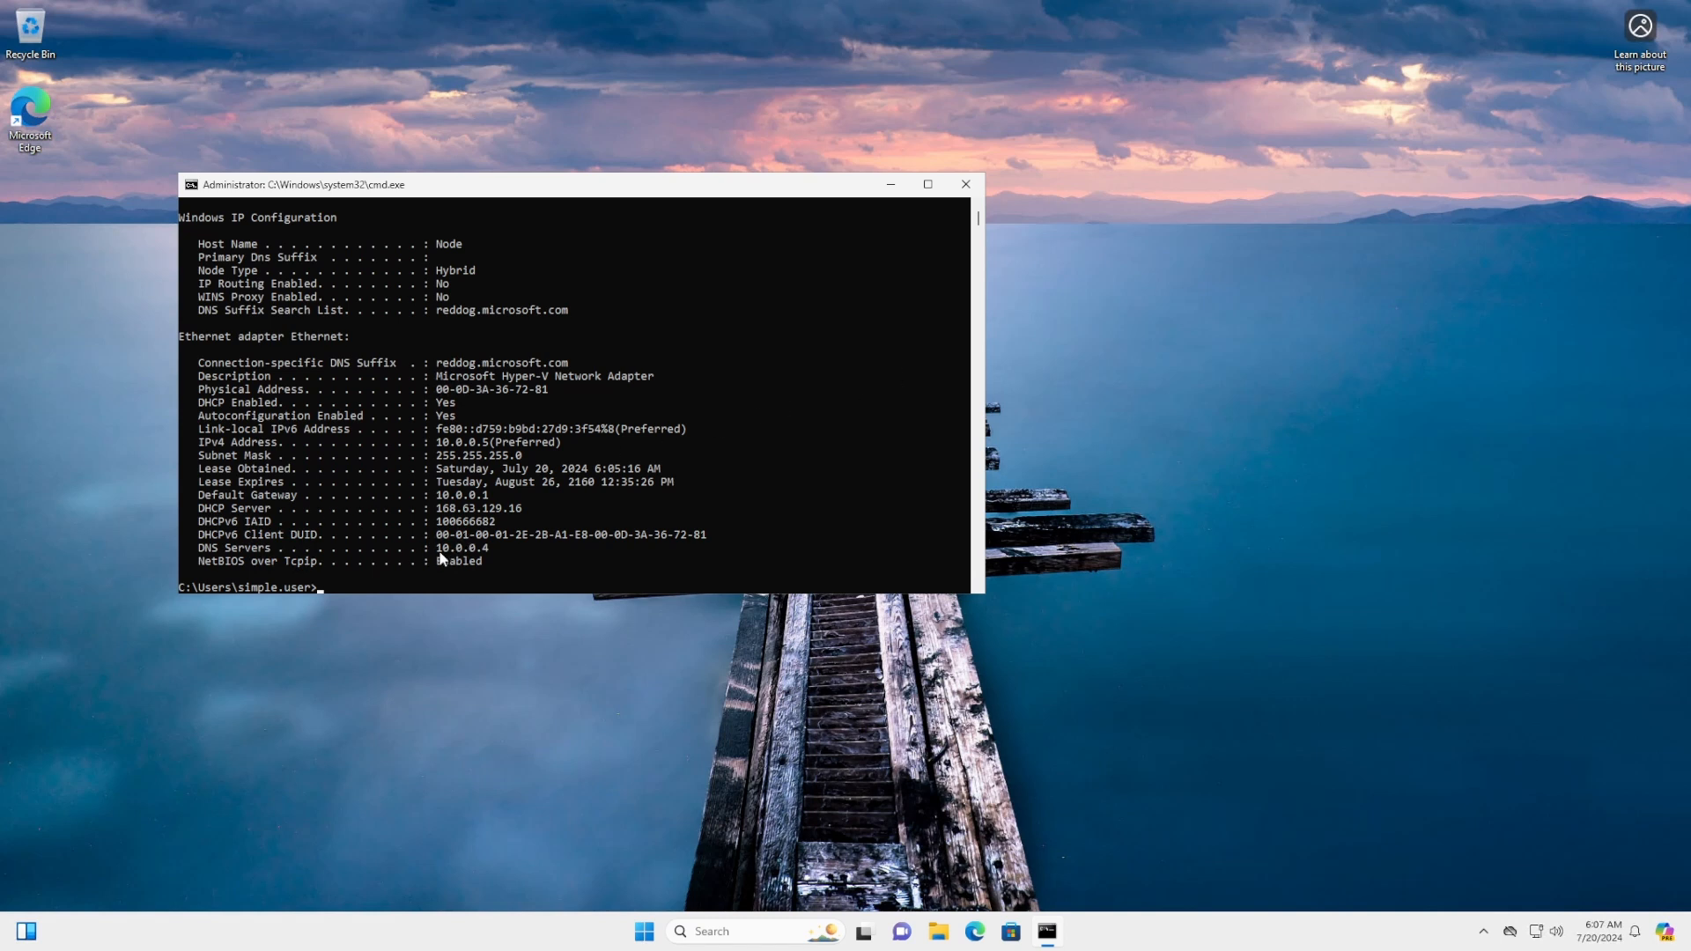
left_click_drag(436, 547, 492, 554)
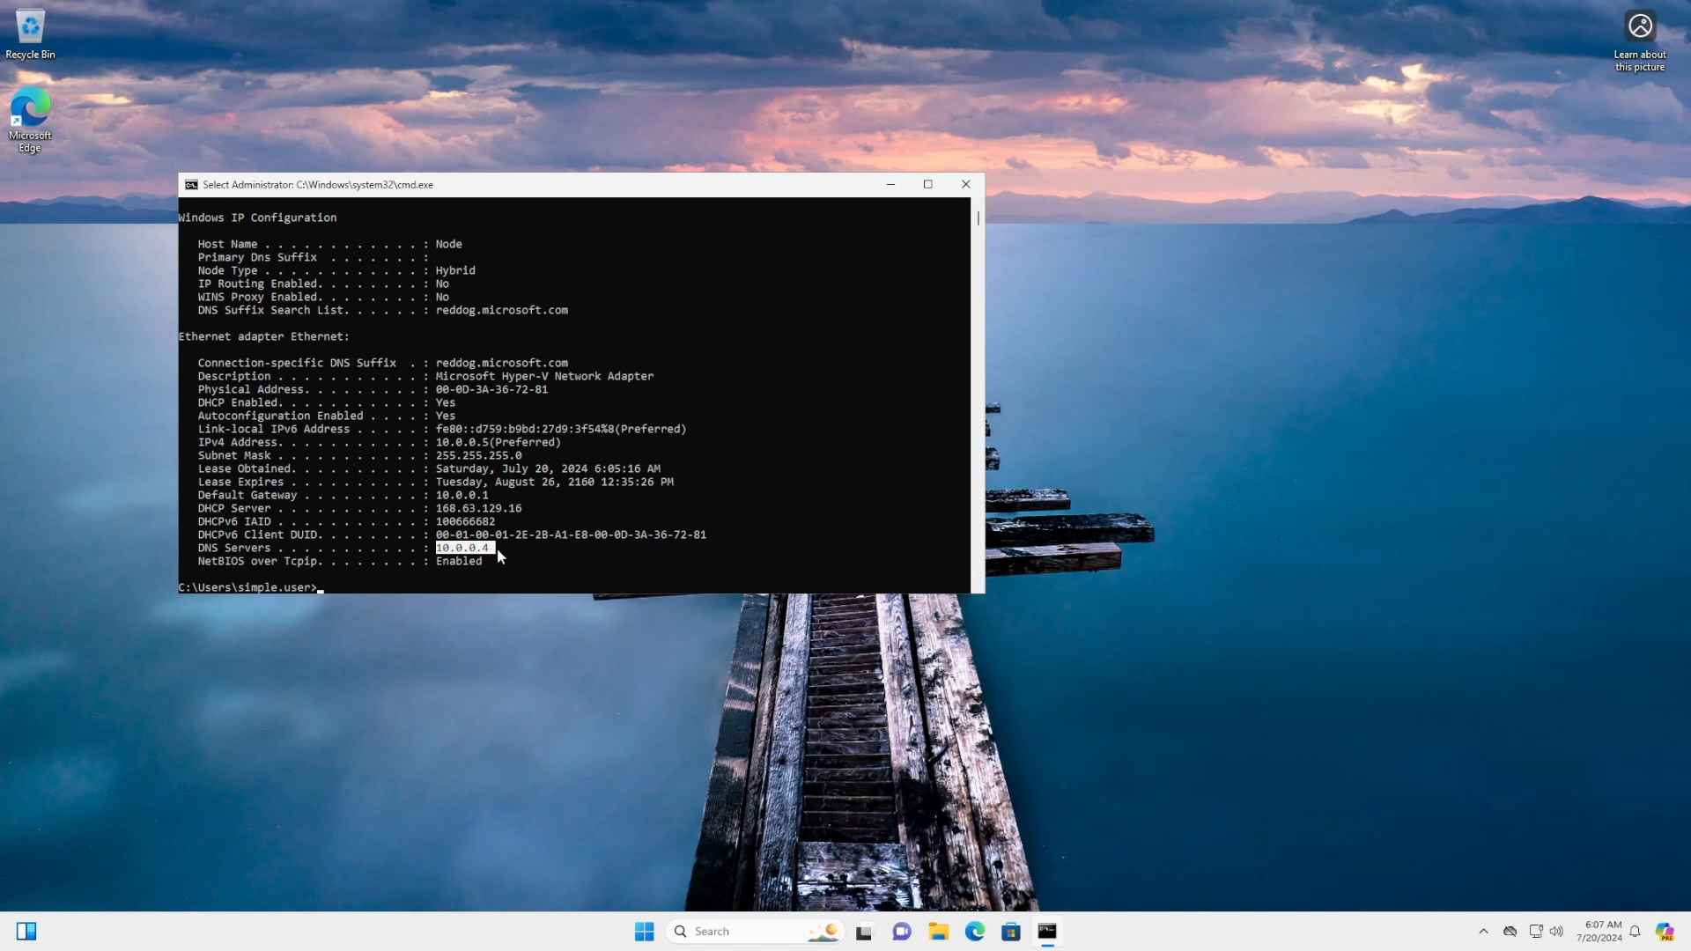
left_click(564, 560)
left_click(965, 184)
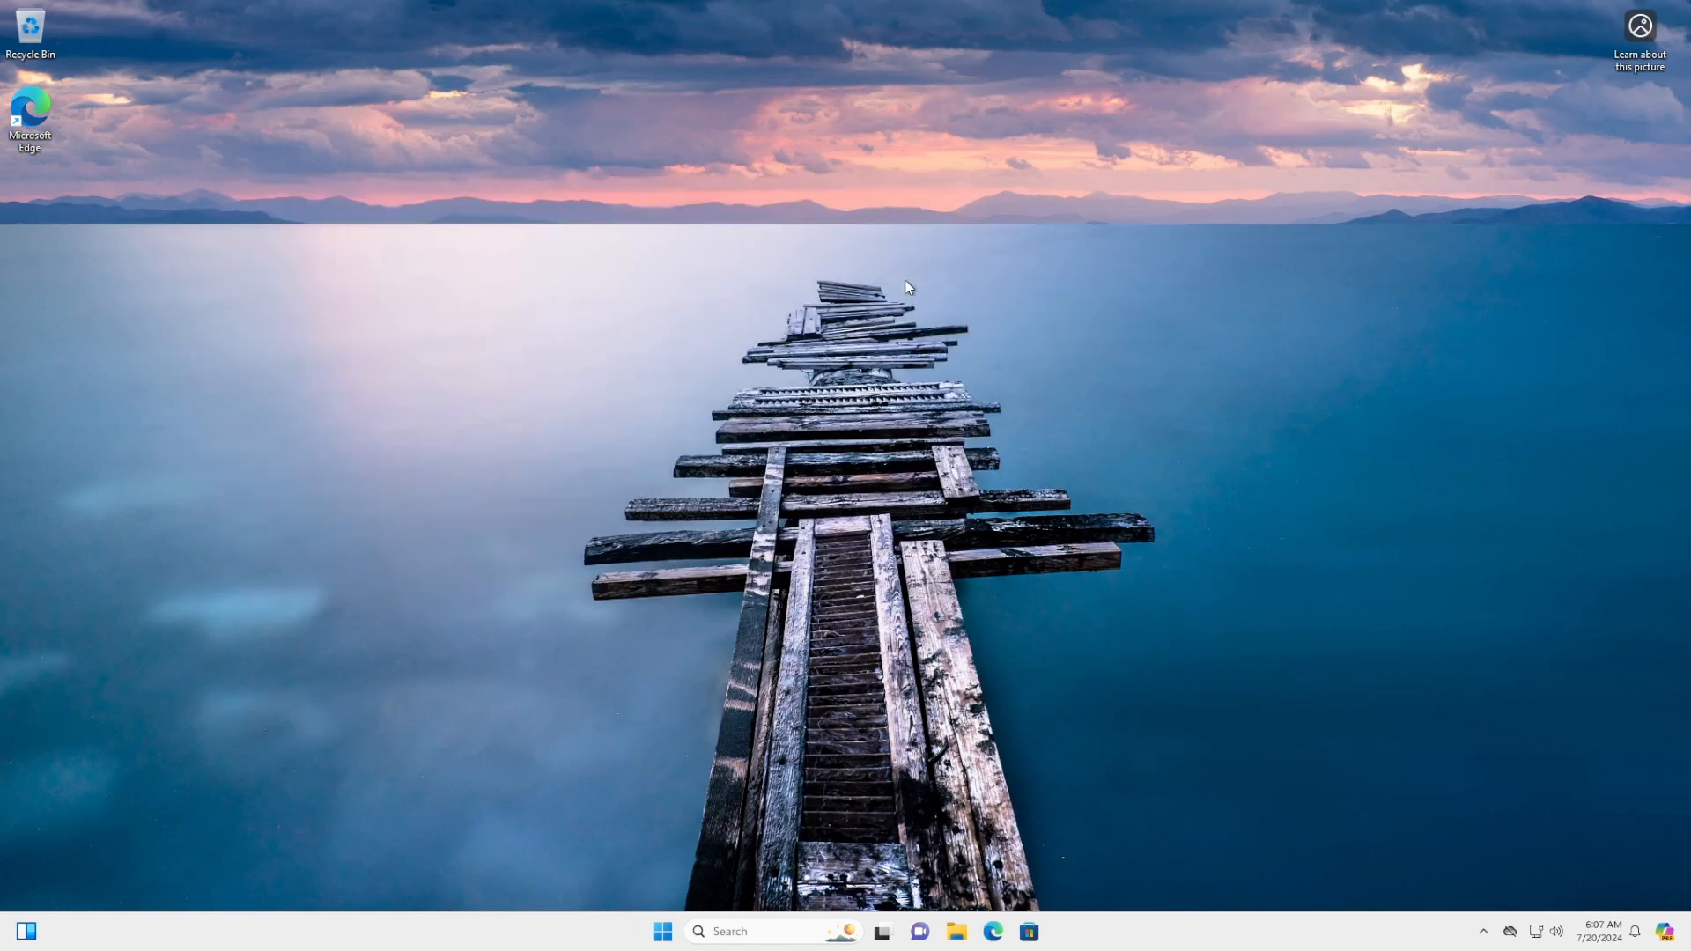
Open Settings > Accounts > Access work or school and choose Connect
left_click(775, 934)
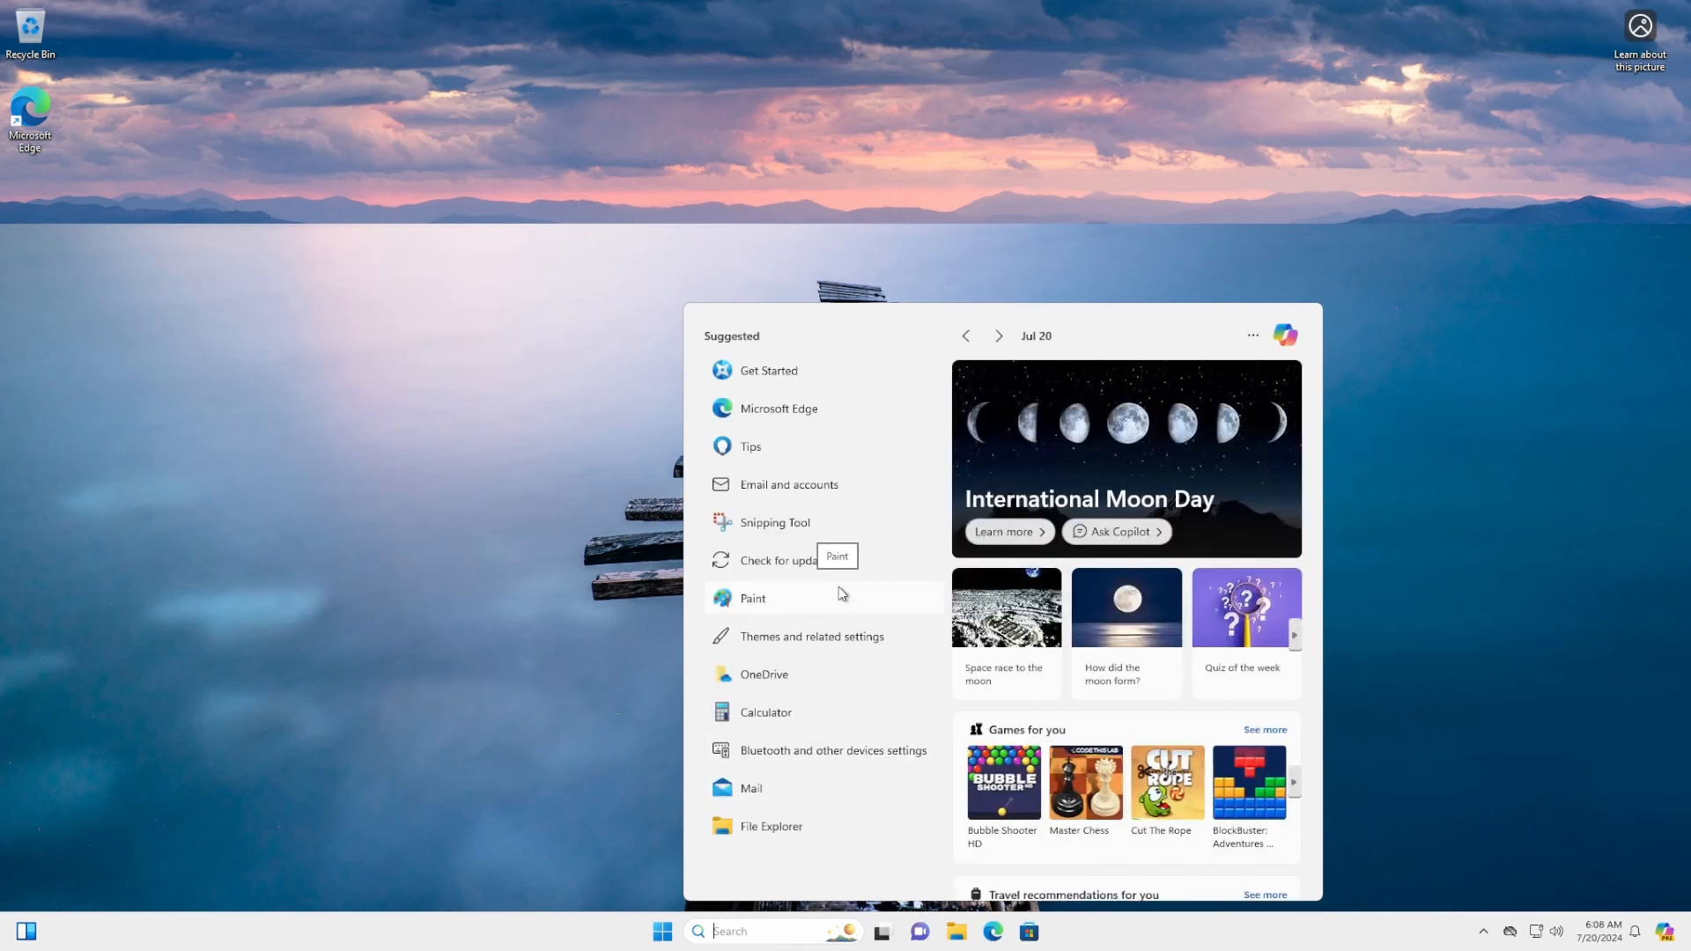
type("setting")
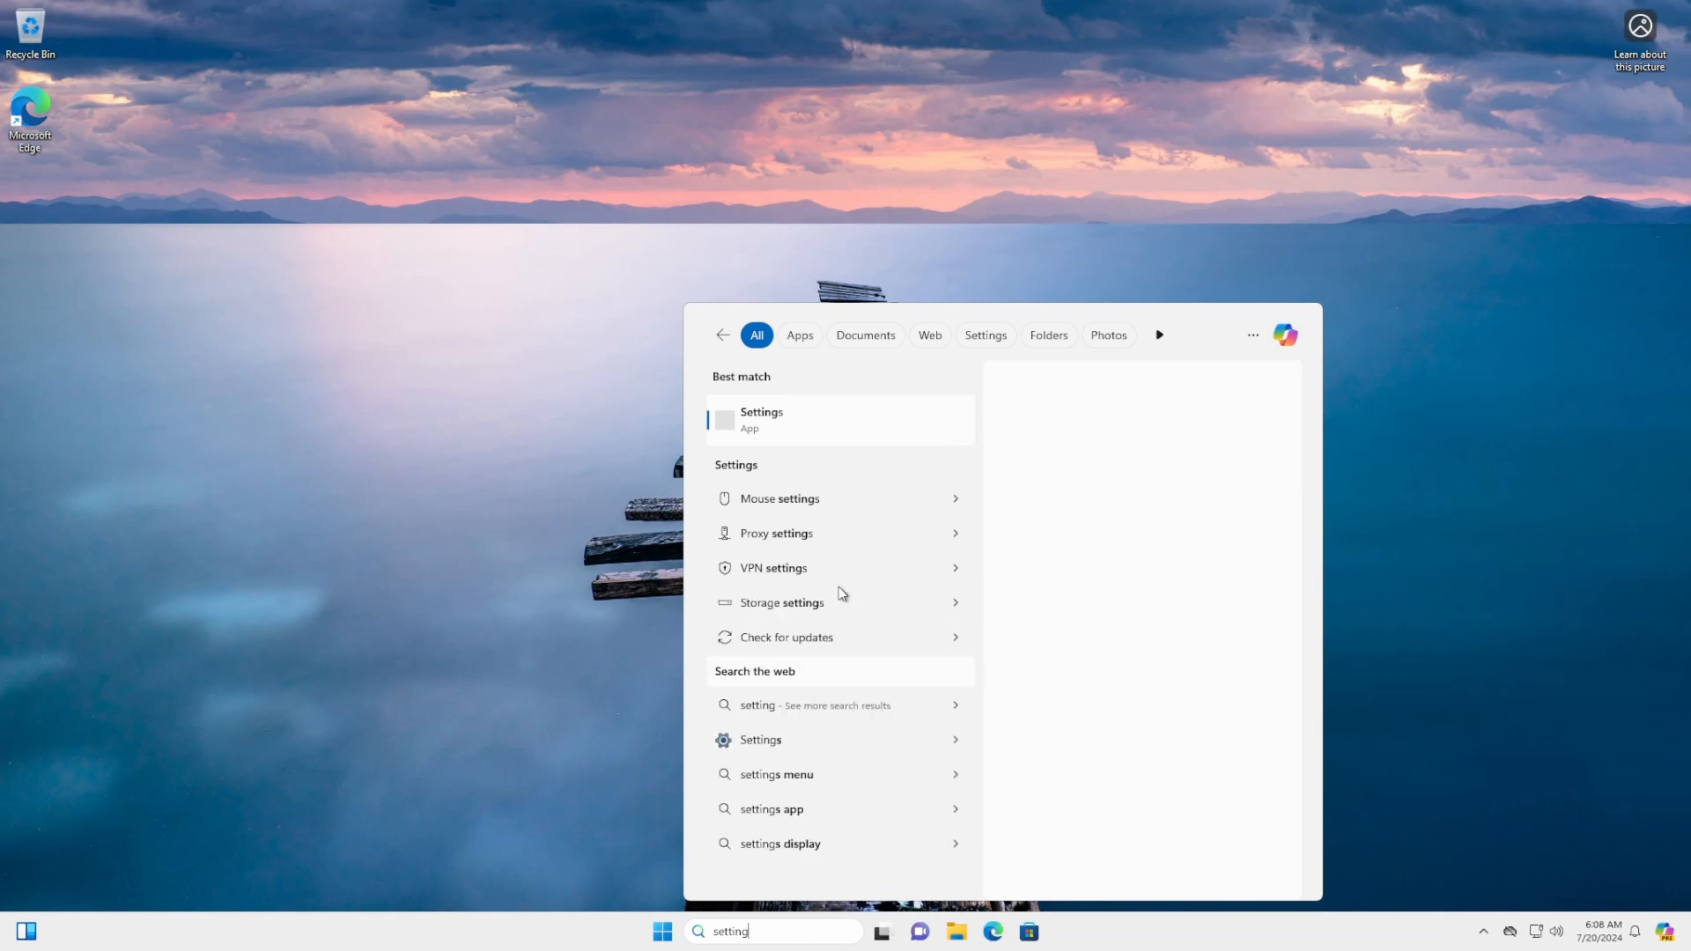
left_click(830, 424)
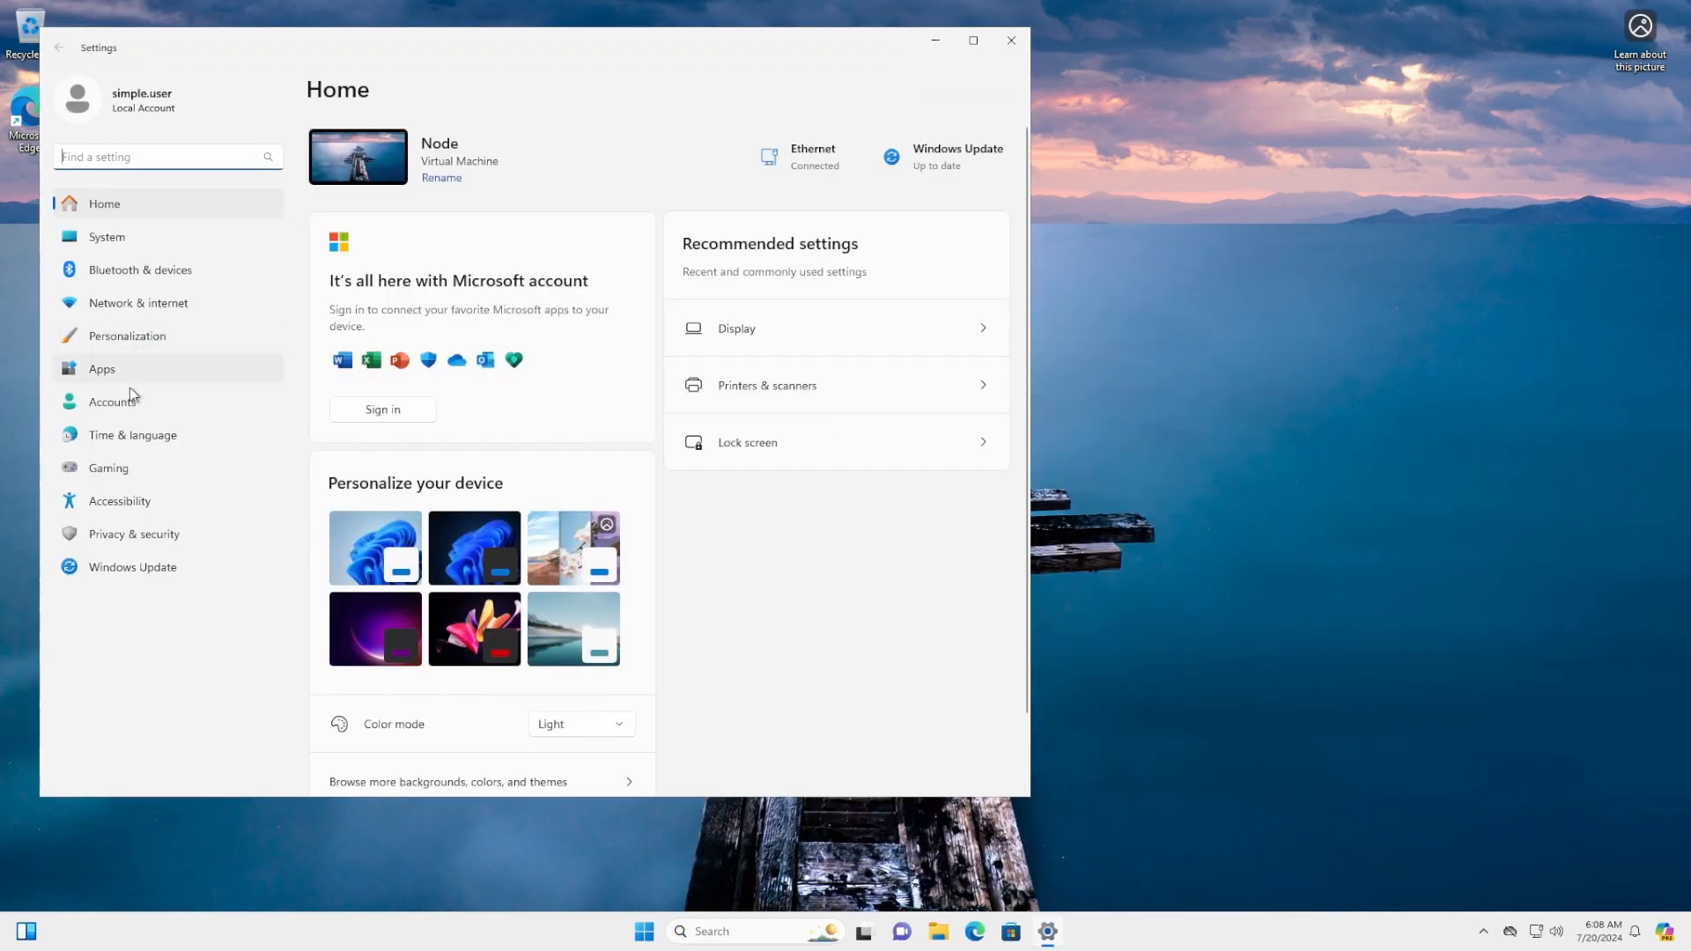
left_click(130, 408)
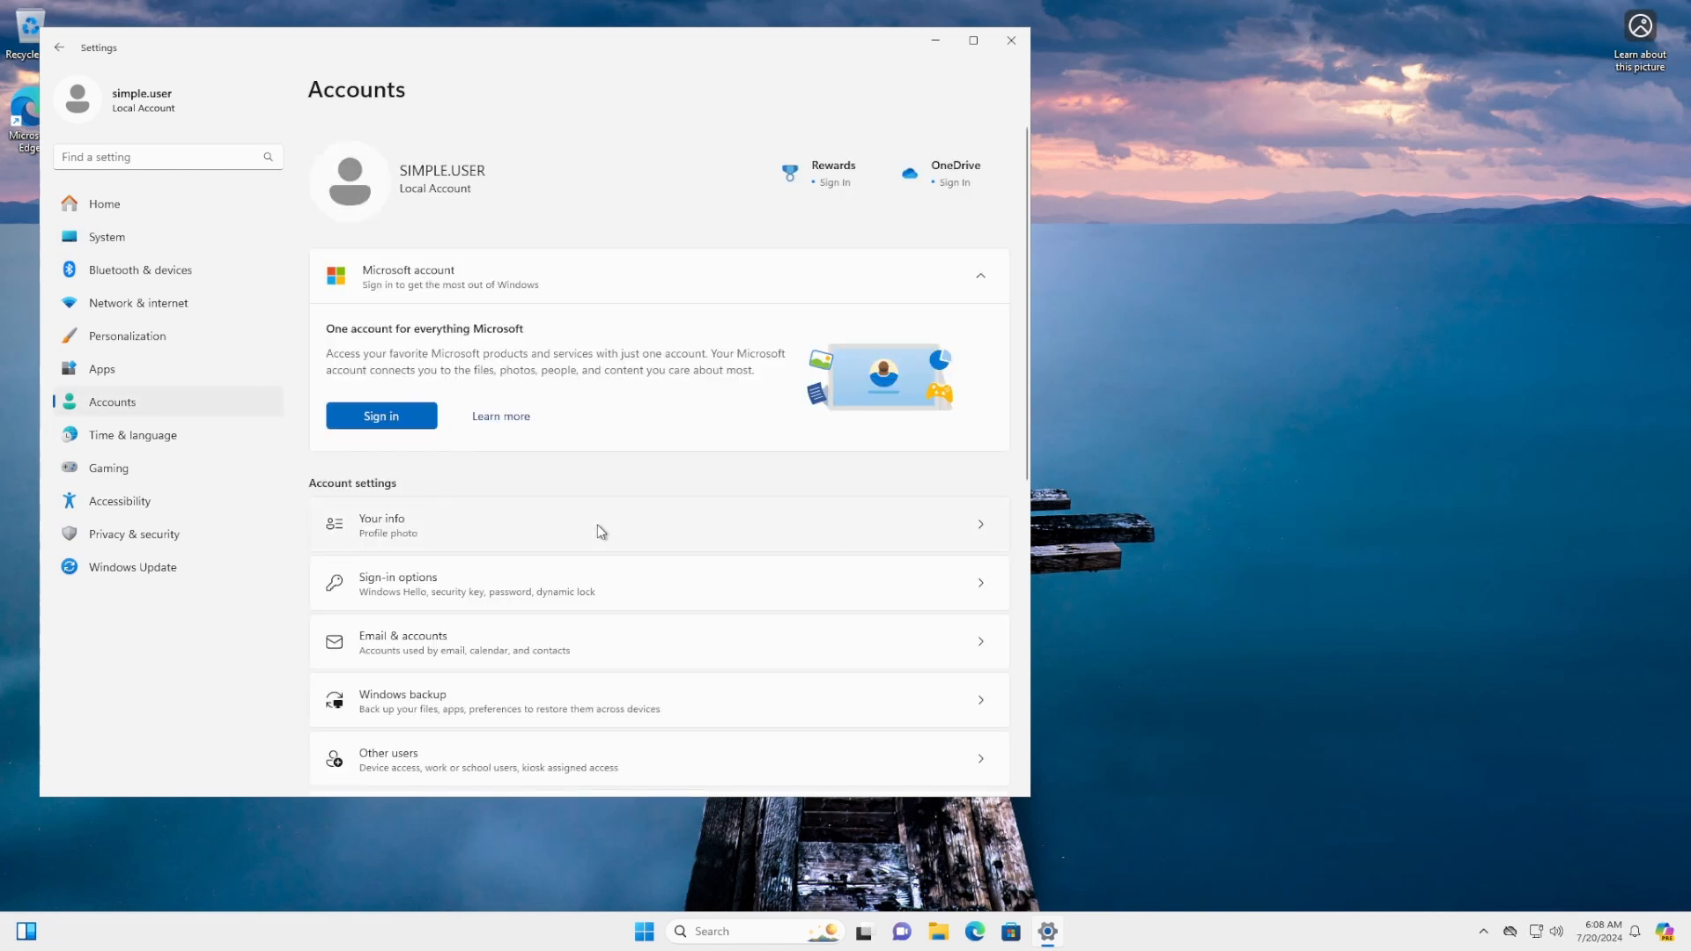
scroll(596, 528, "down", 5)
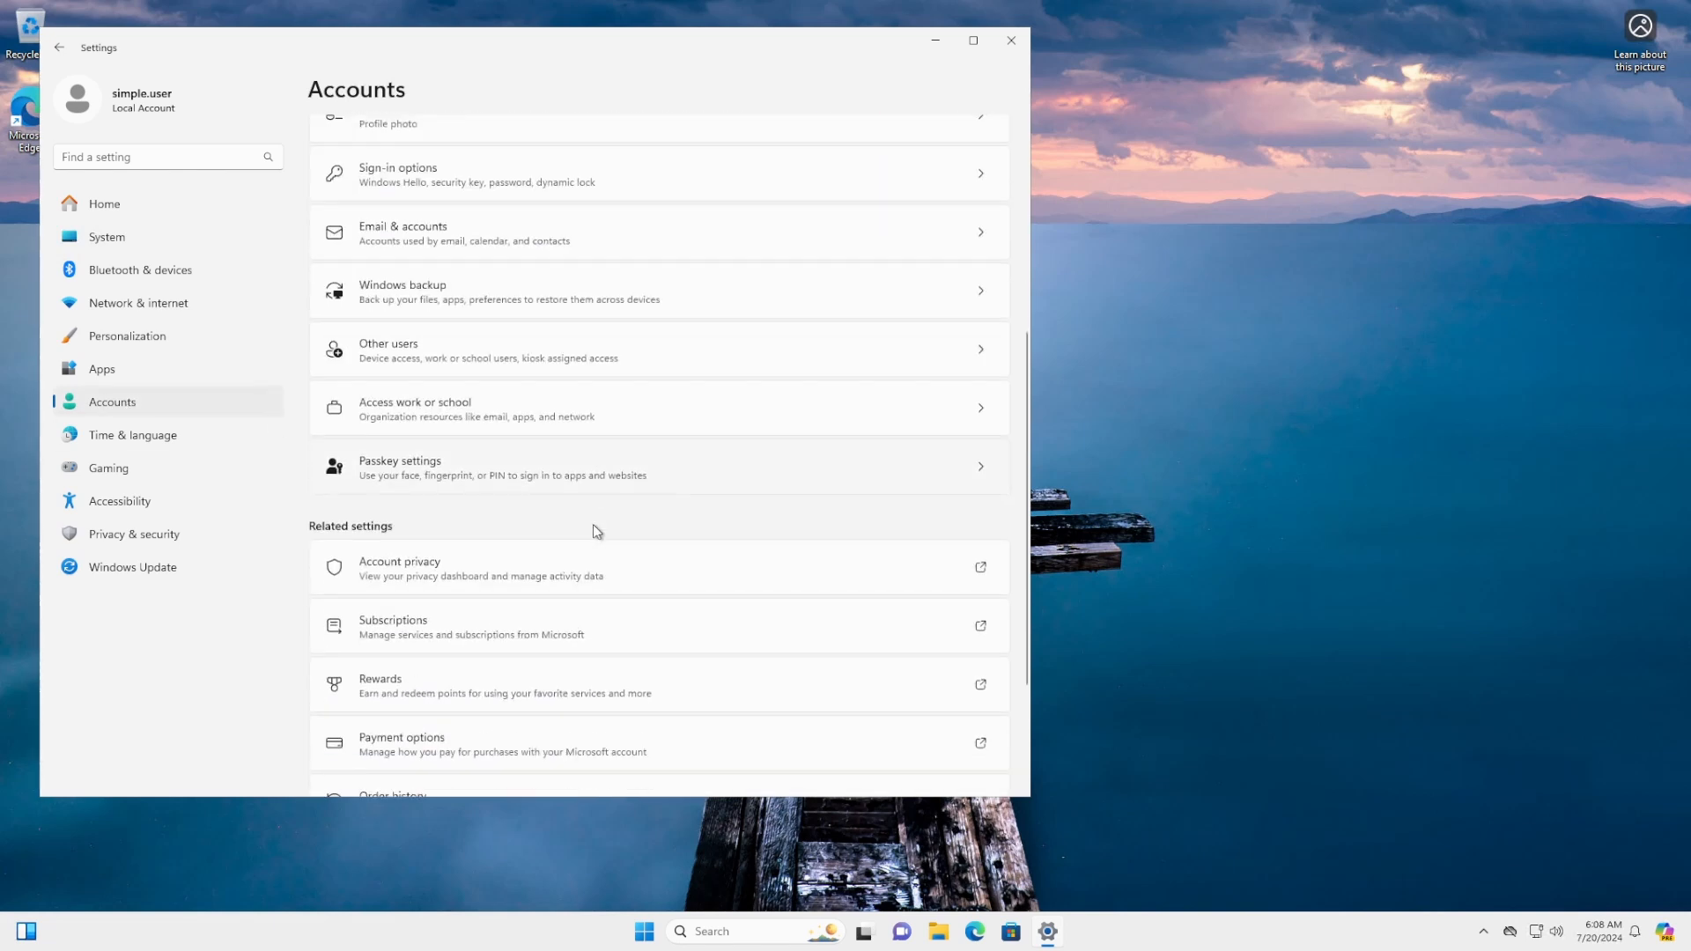
left_click(478, 413)
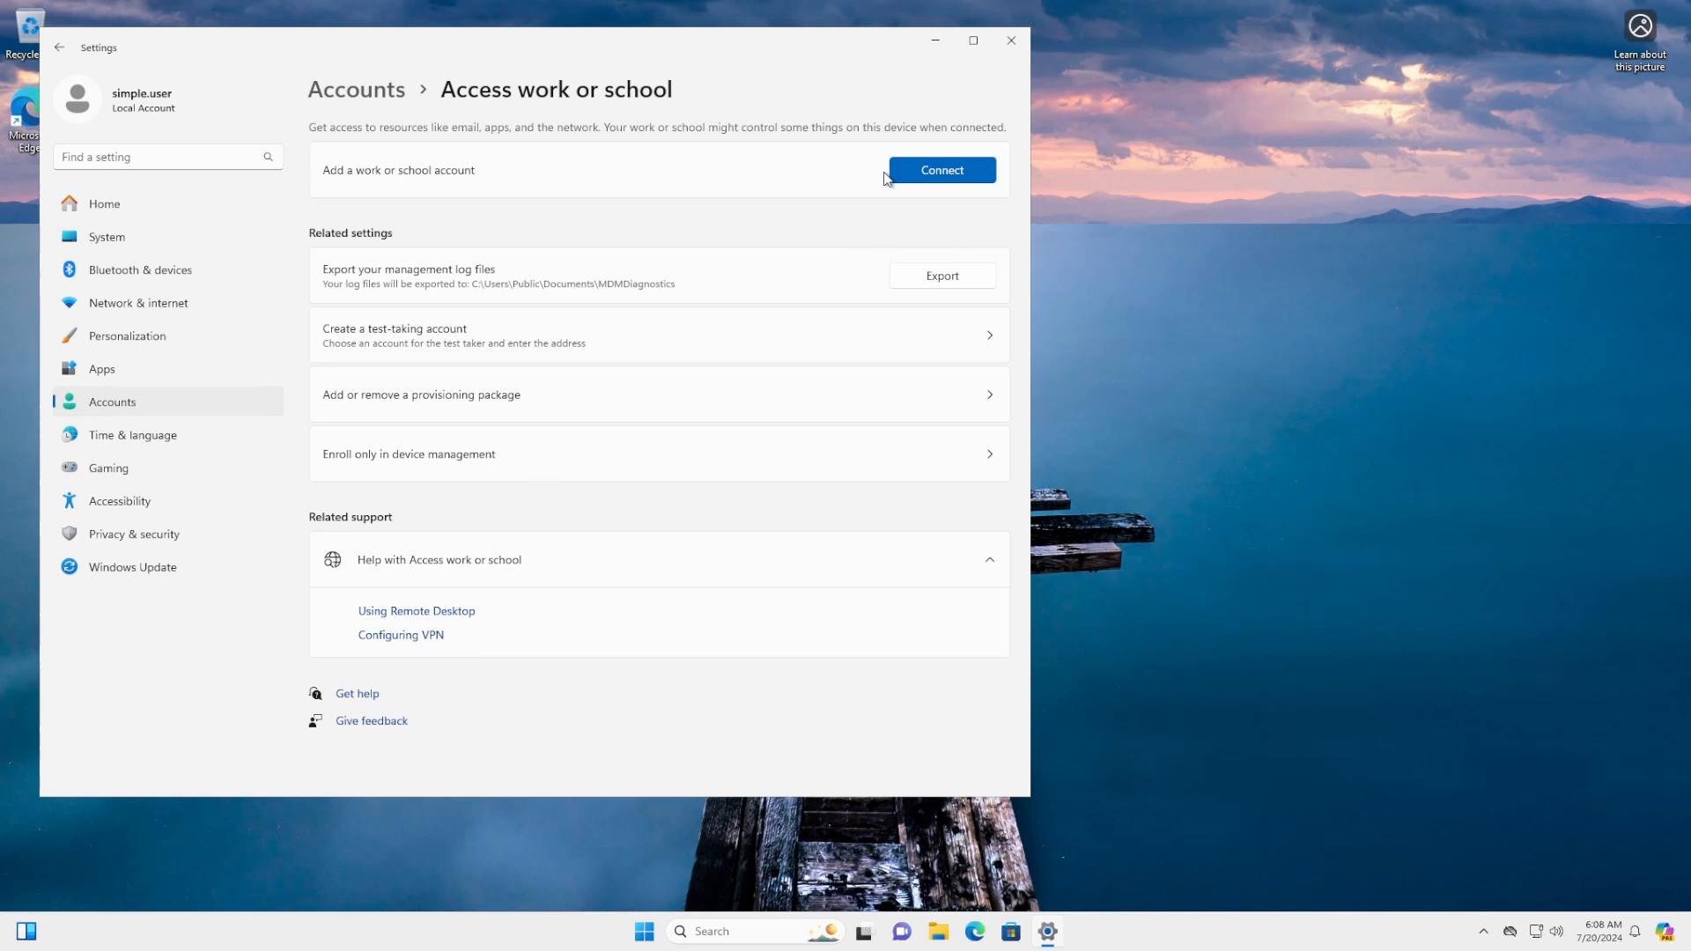
left_click(923, 176)
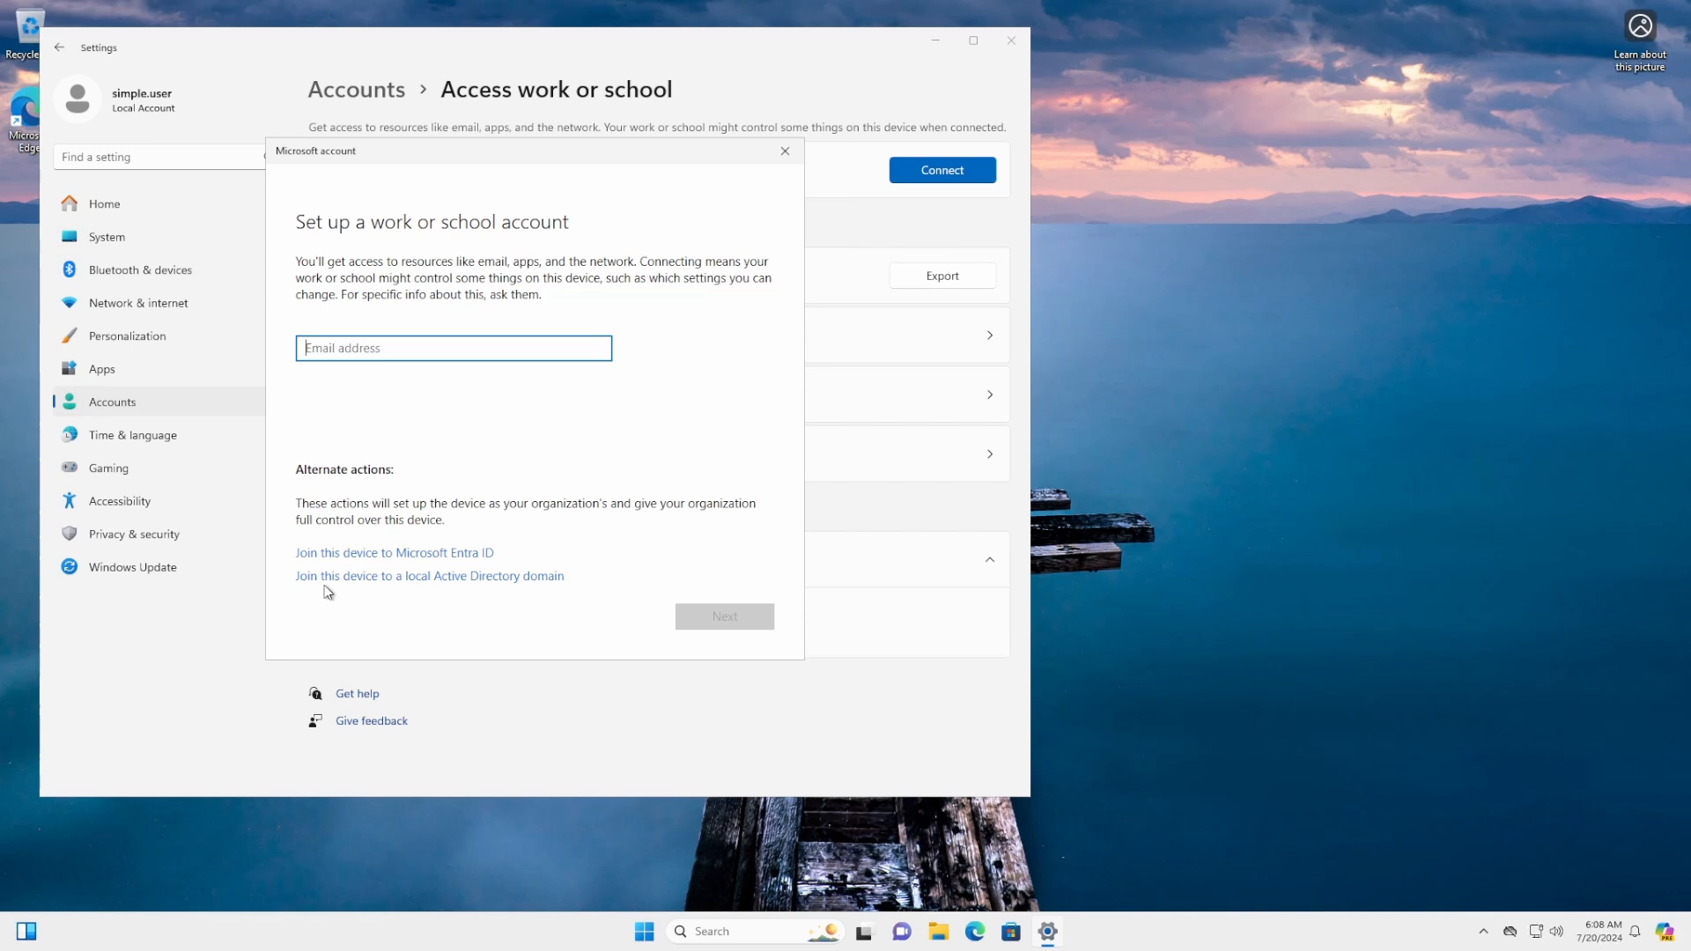
Choose to join a local Active Directory domain, correcting the name after FOXHOUND isn't found
left_click(499, 585)
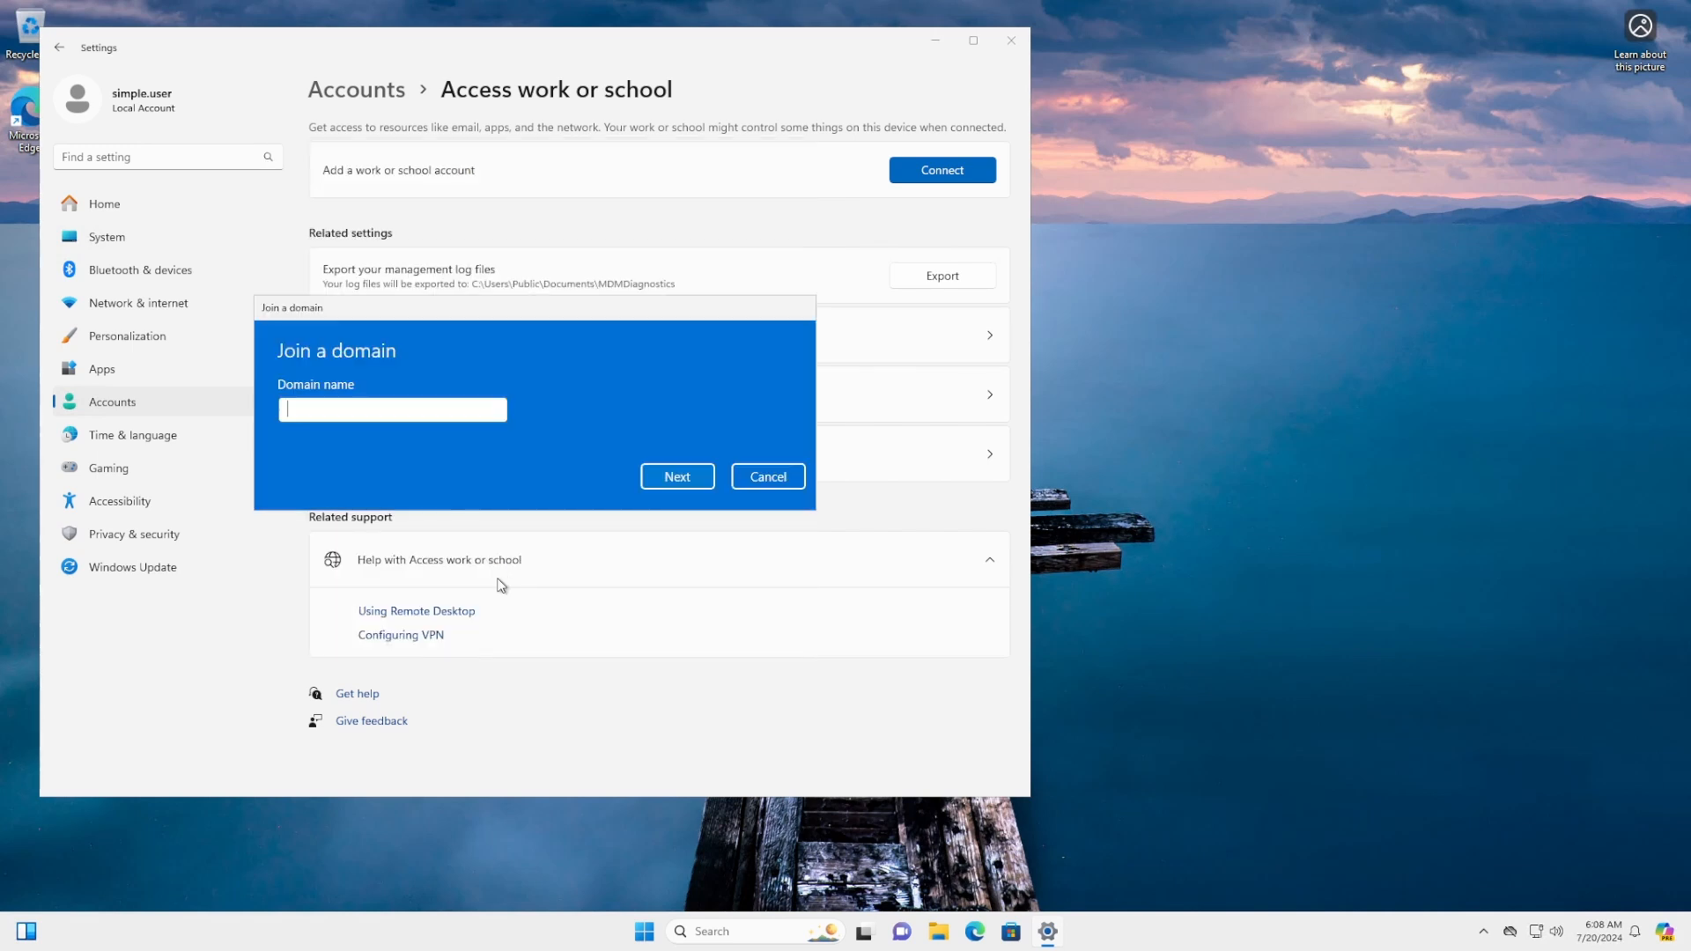
type("FOXHOUND")
left_click(665, 477)
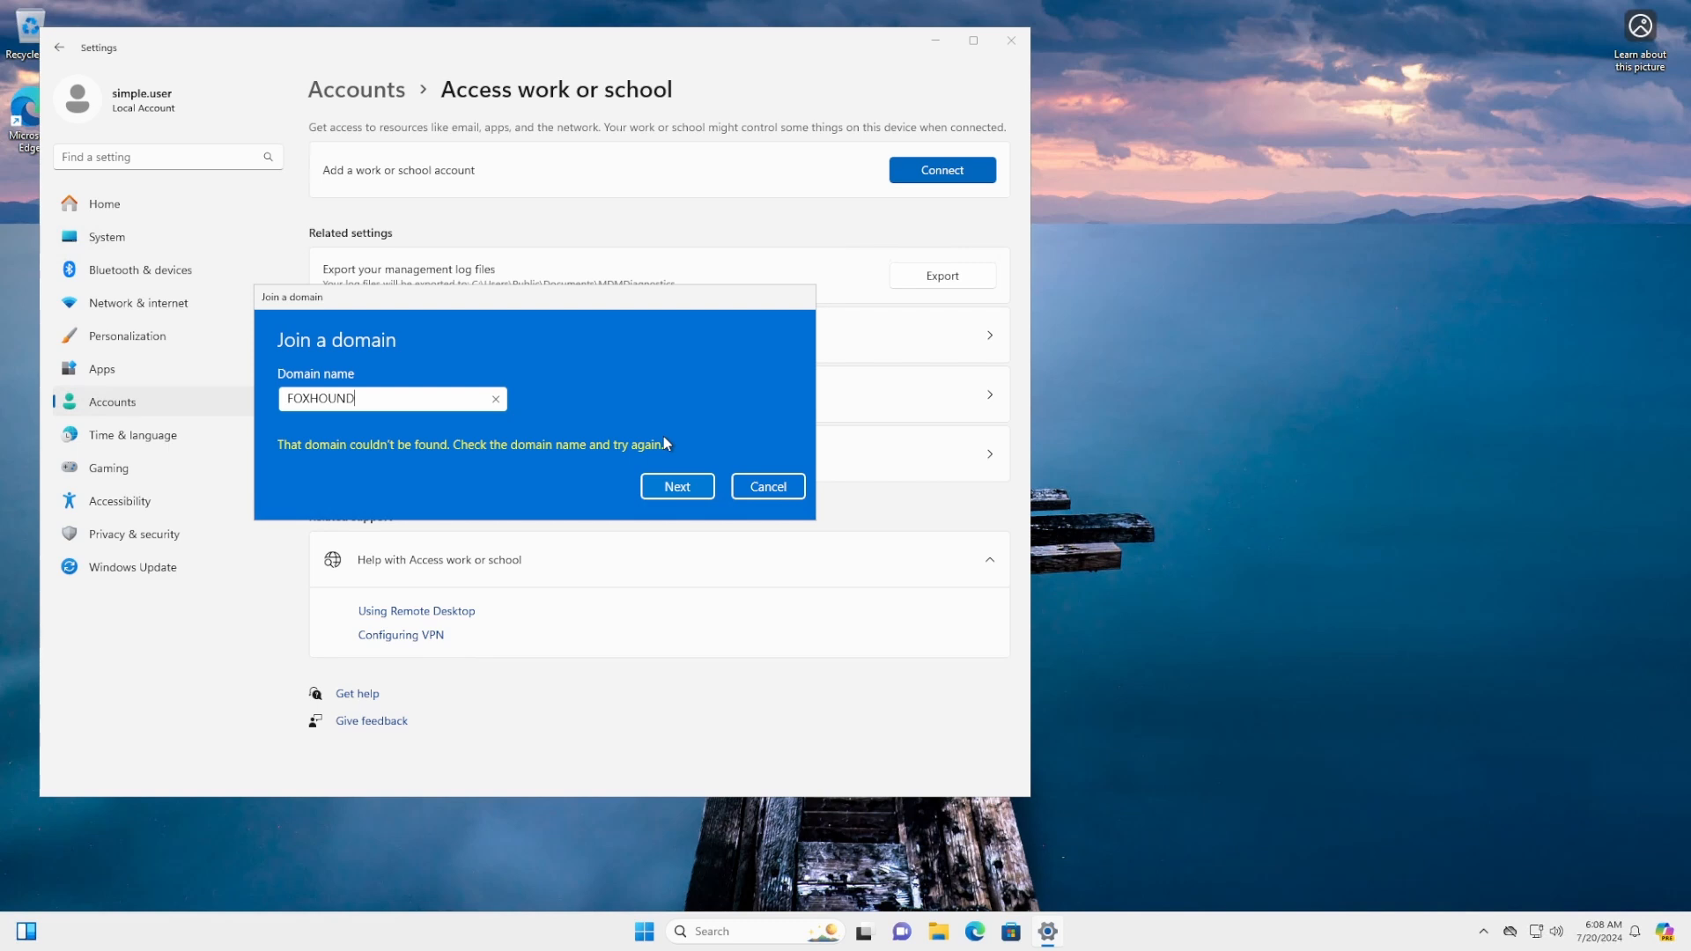
key("BackSpace")
key("BackSpace")
key("BackSpace")
key("BackSpace")
key("BackSpace")
key("BackSpace")
key("BackSpace")
key("BackSpace")
type("fox")
key("BackSpace")
key("BackSpace")
type("oxhound.local")
key("Return")
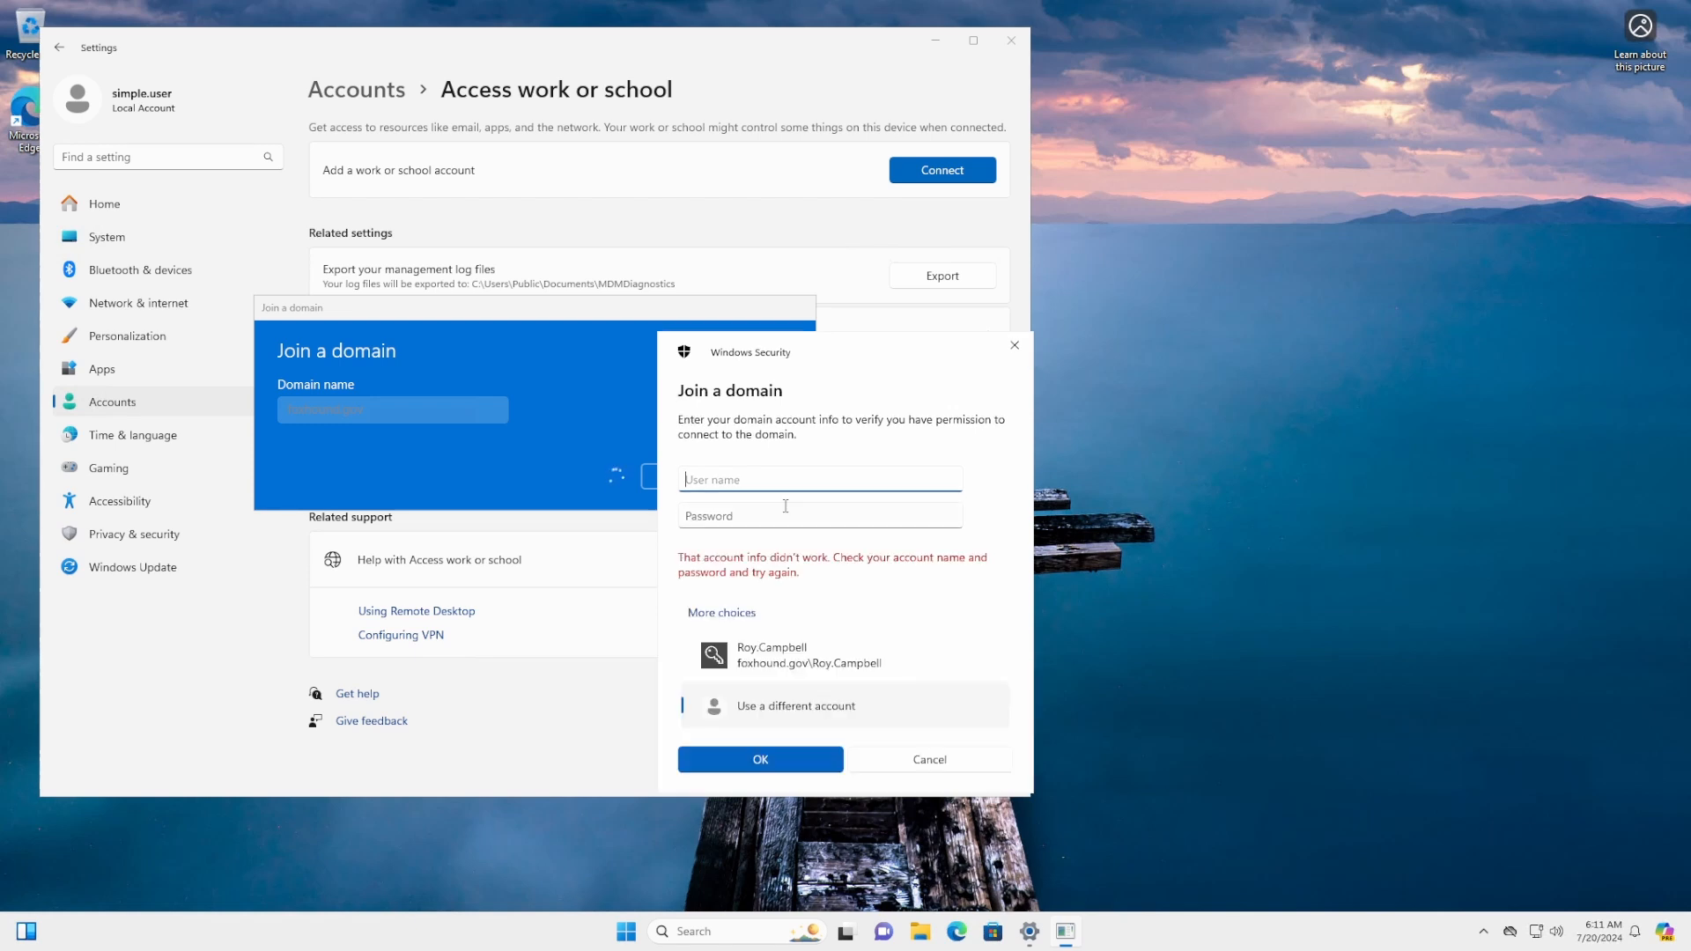
Authenticate with the domain admin credentials and add the domain user as Administrator
type("Big.Boss")
left_click(785, 507)
type("•••")
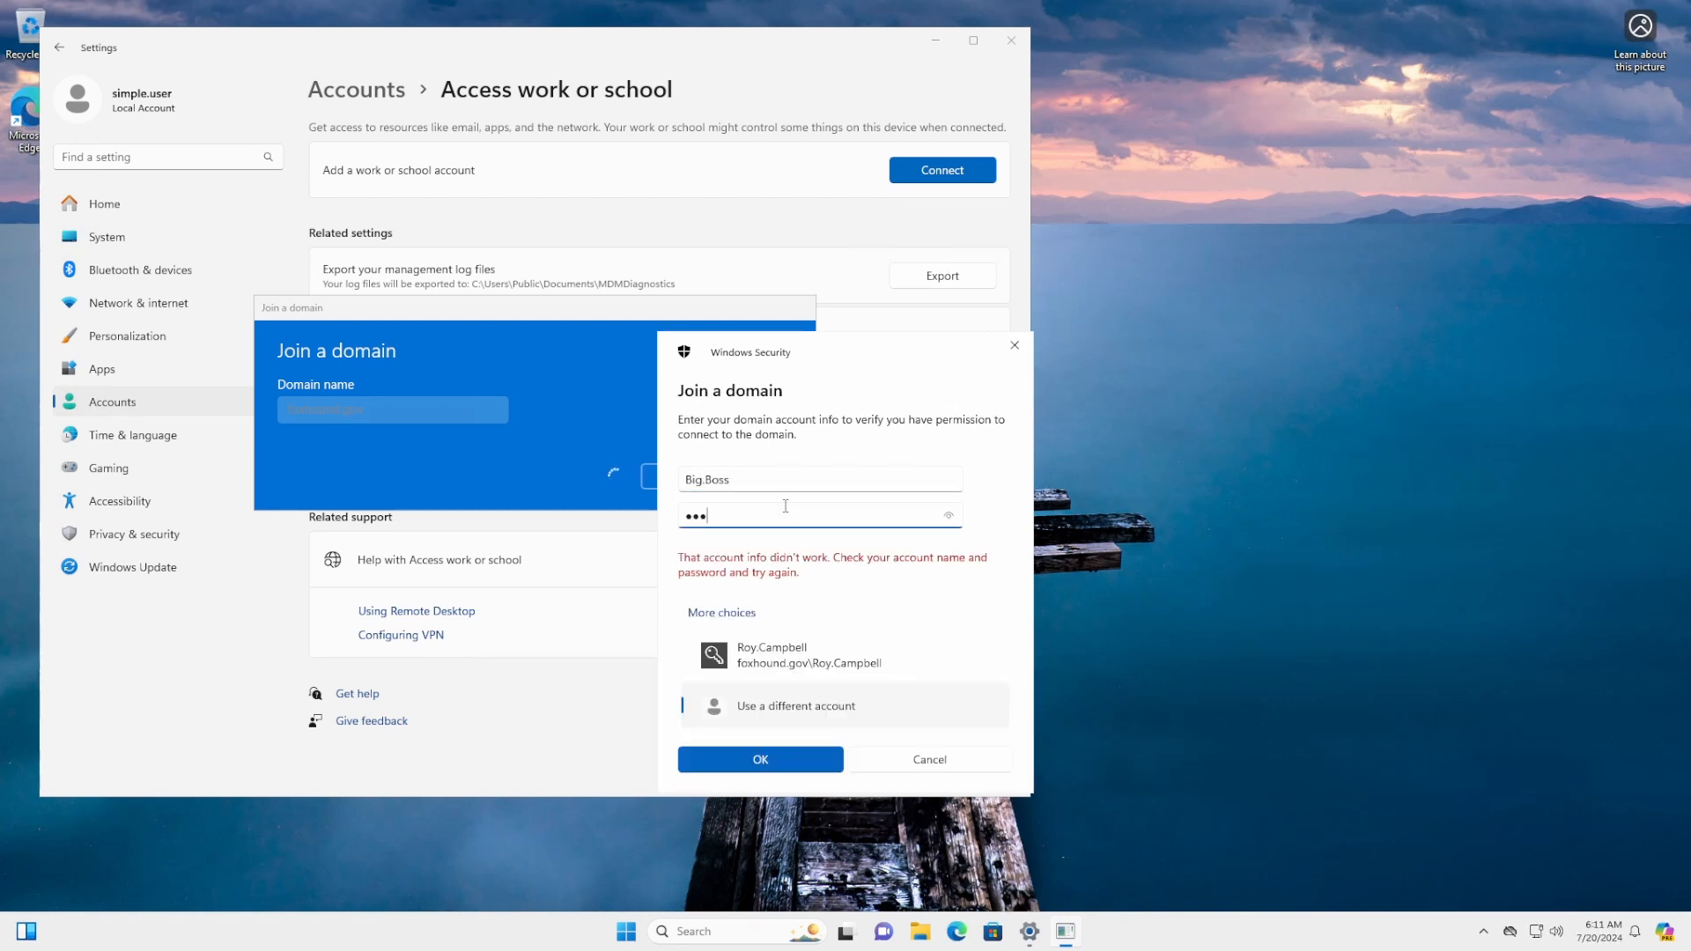
type("••••••••••")
key("Return")
left_click(458, 466)
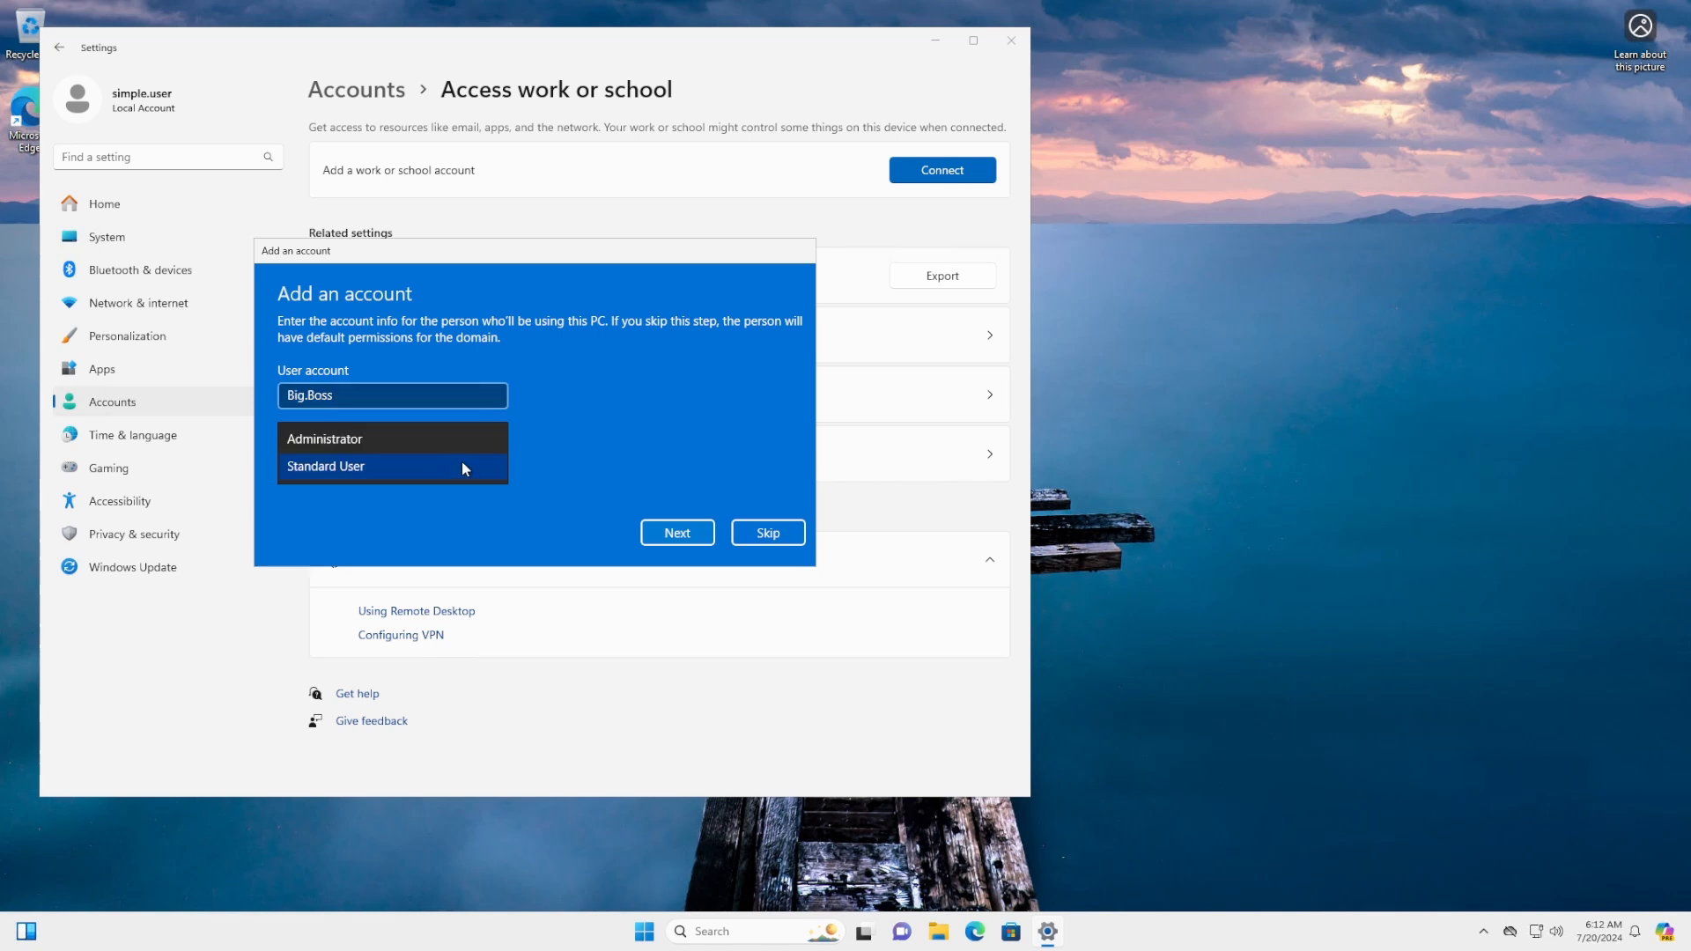
left_click(458, 440)
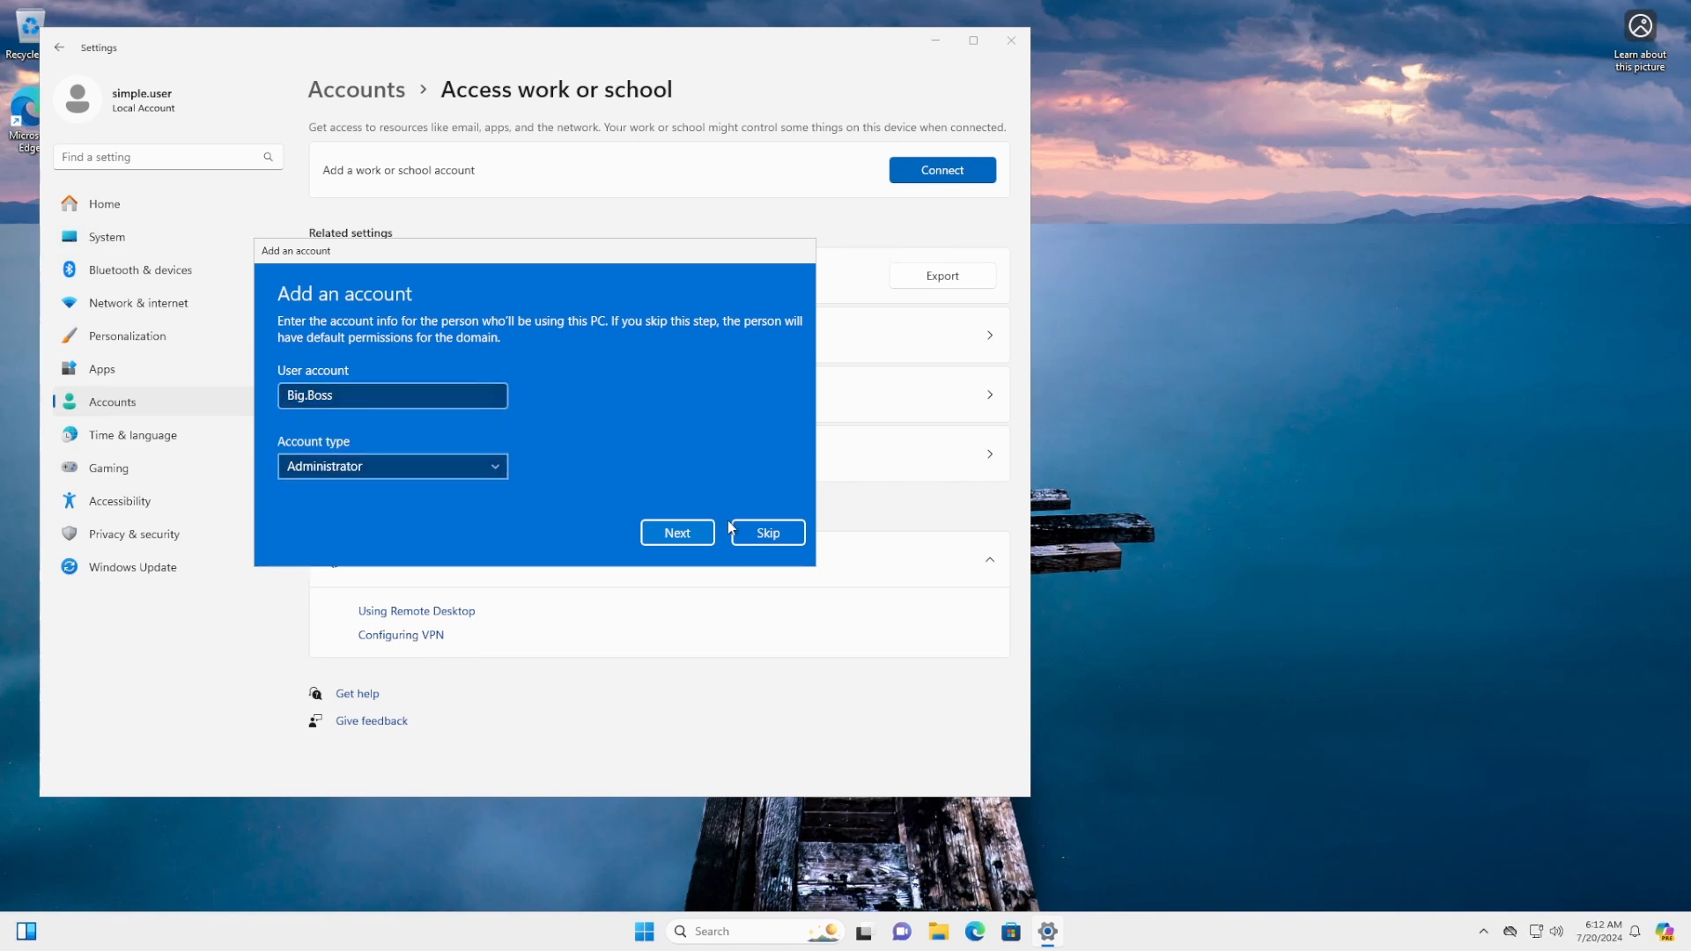
left_click(680, 534)
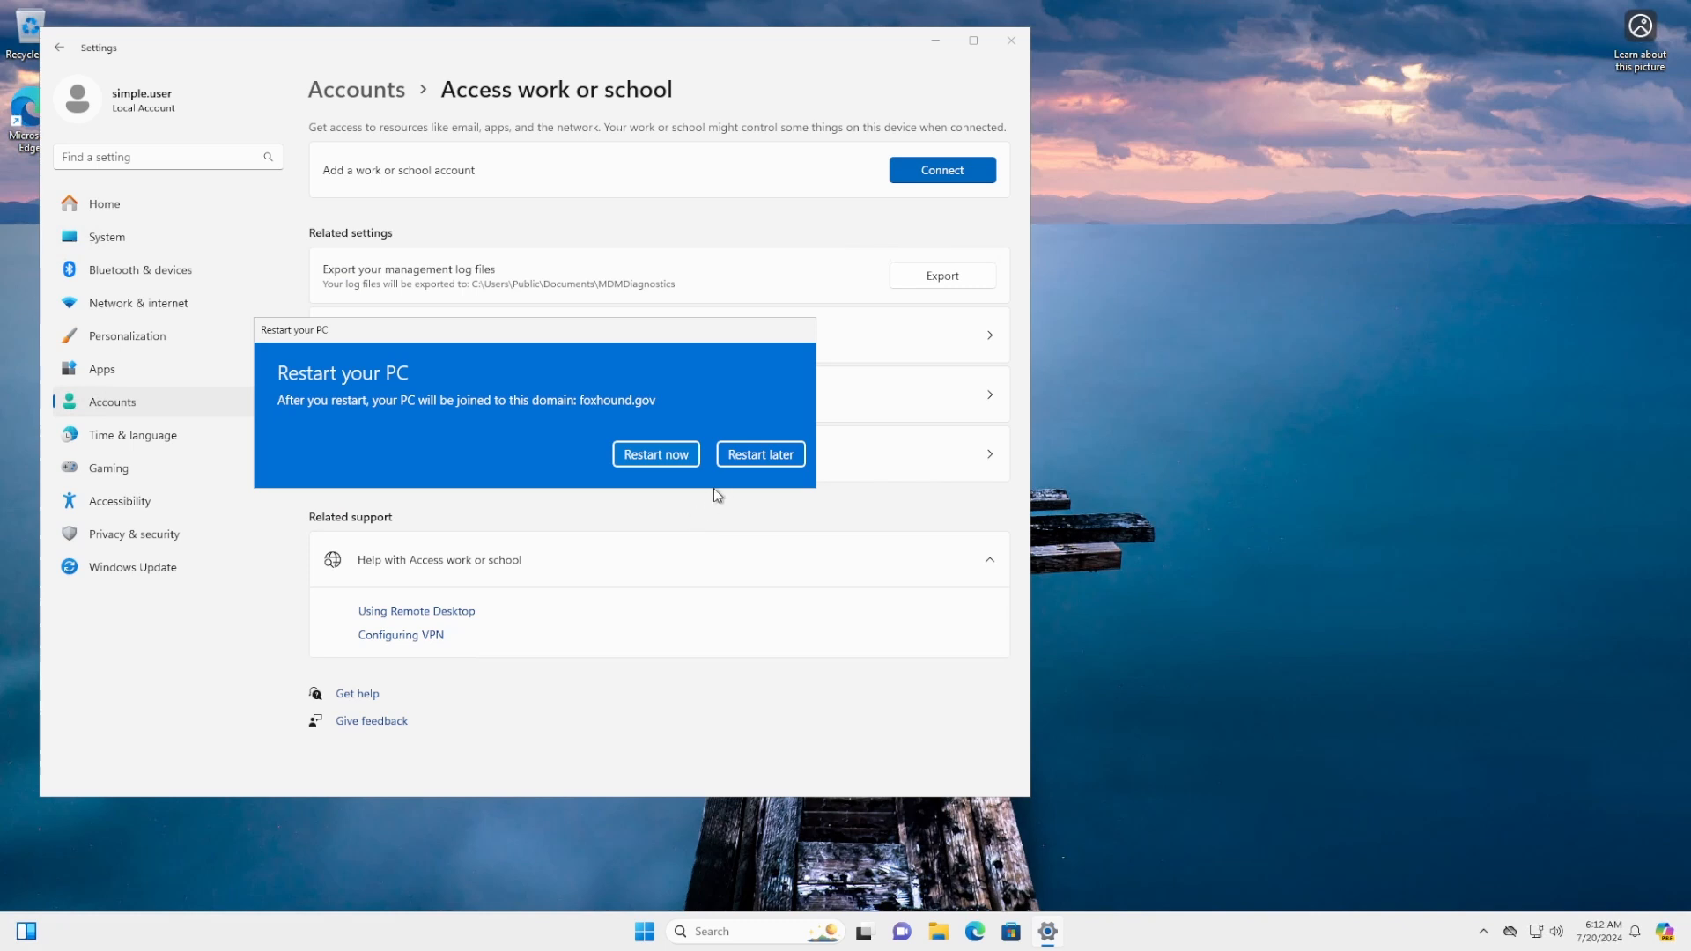
Restart Node to finish the domain join, then reconnect and accept its certificate
left_click(667, 455)
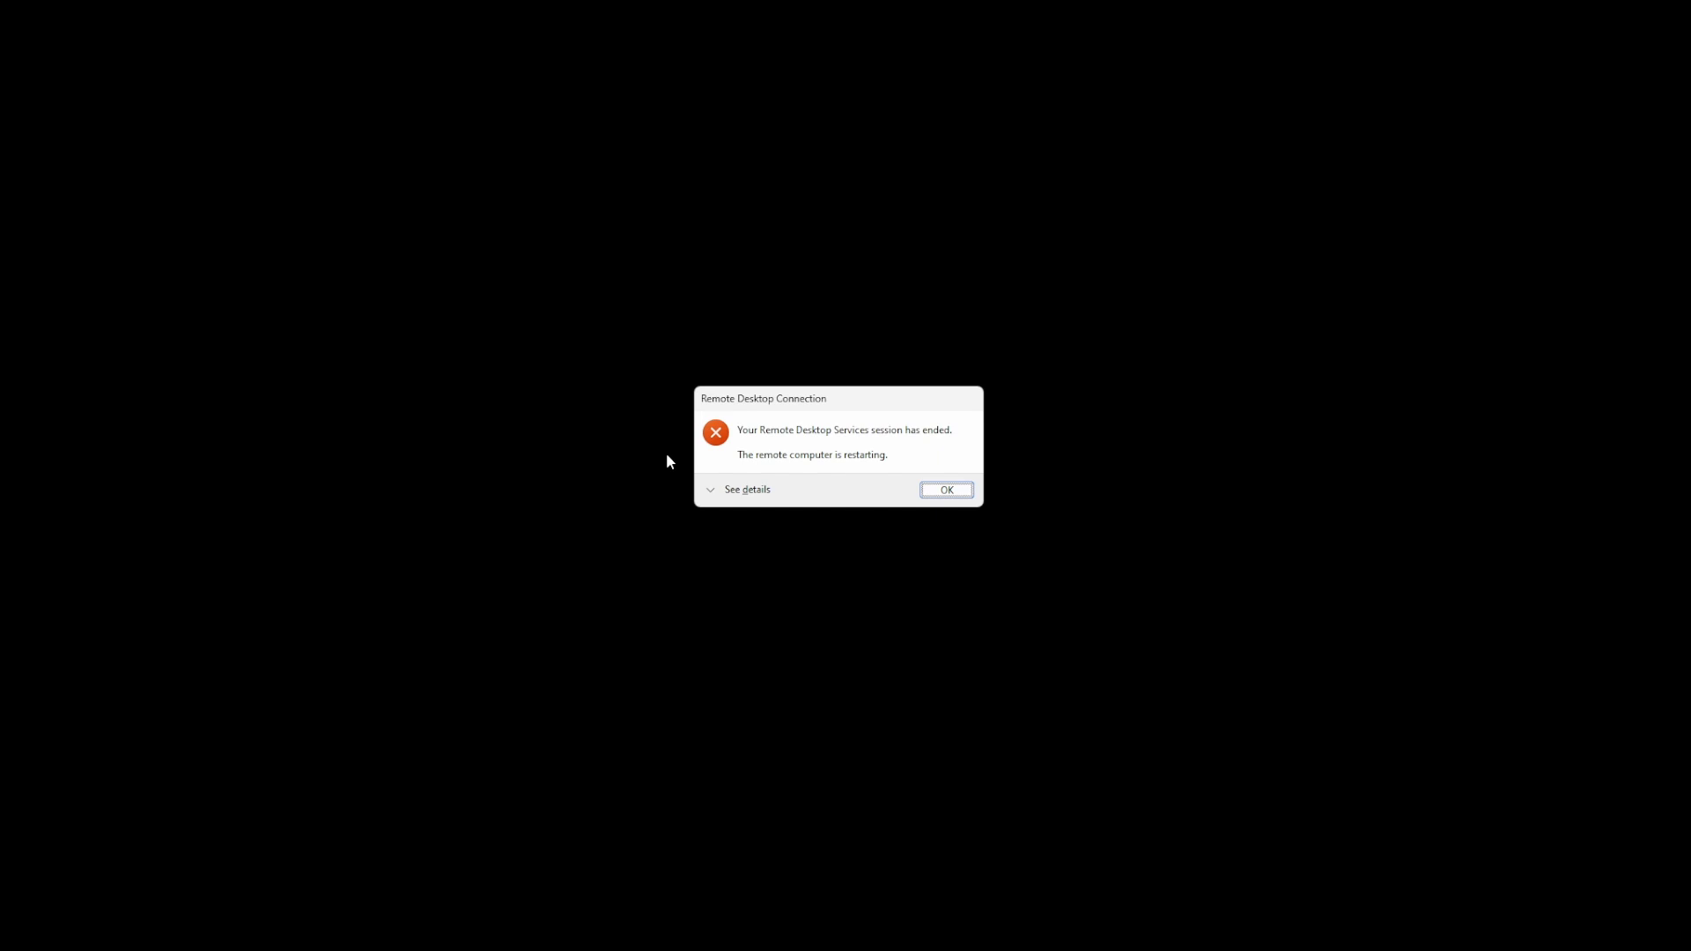
left_click(945, 490)
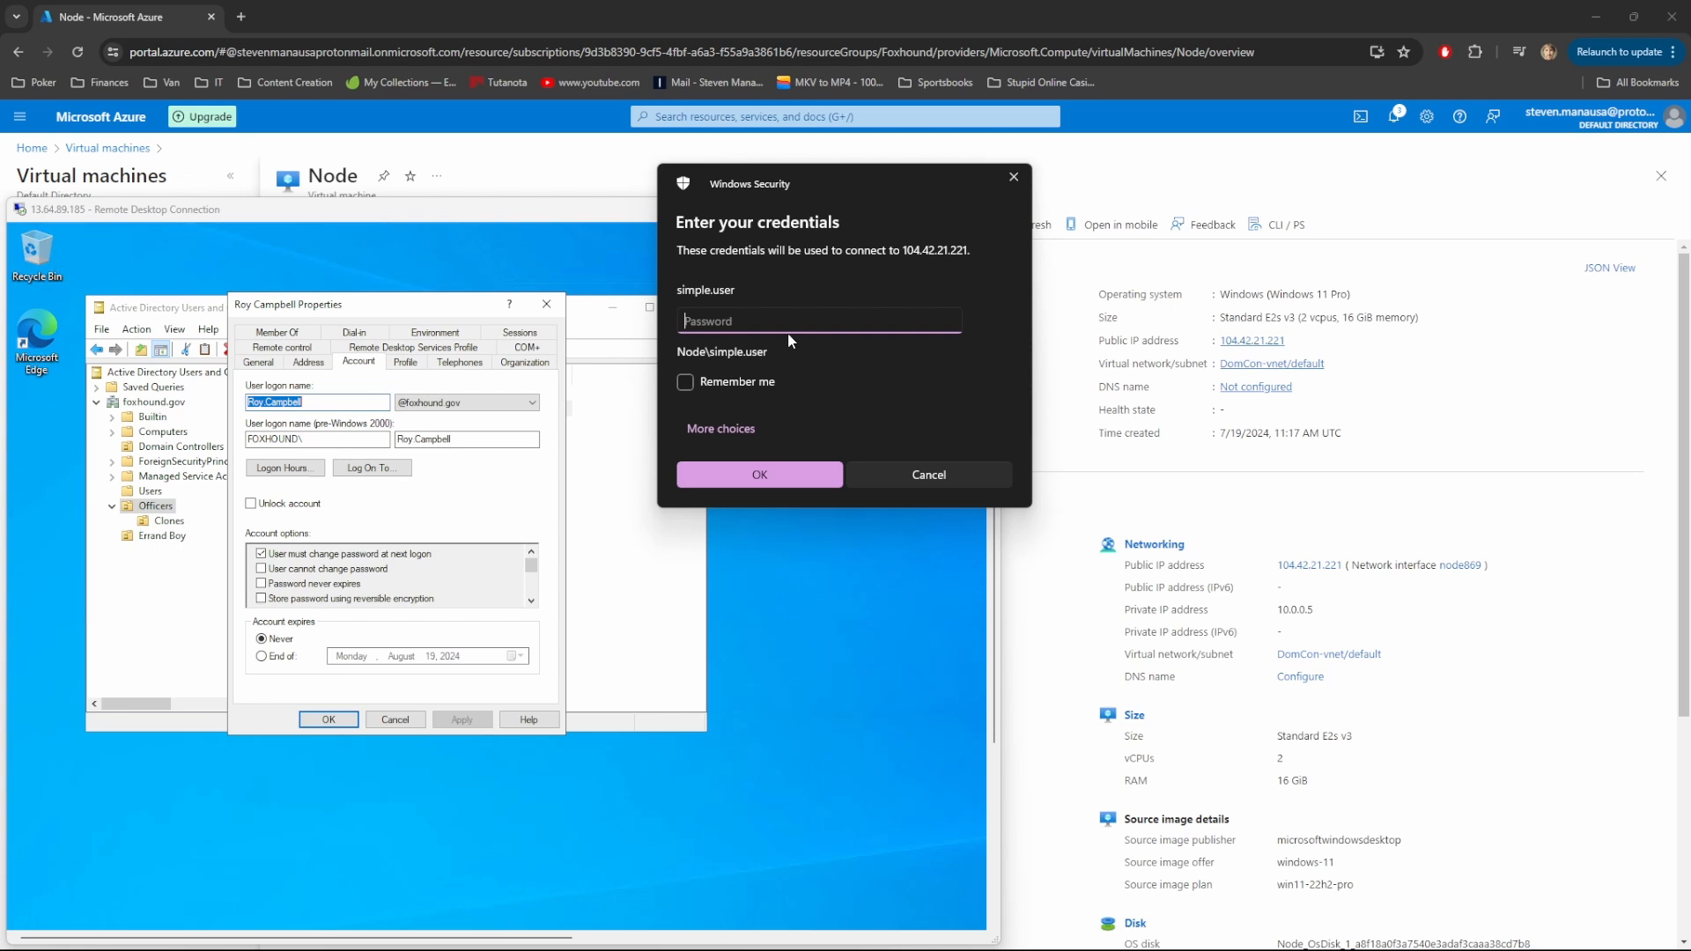
type("***************")
key("Return")
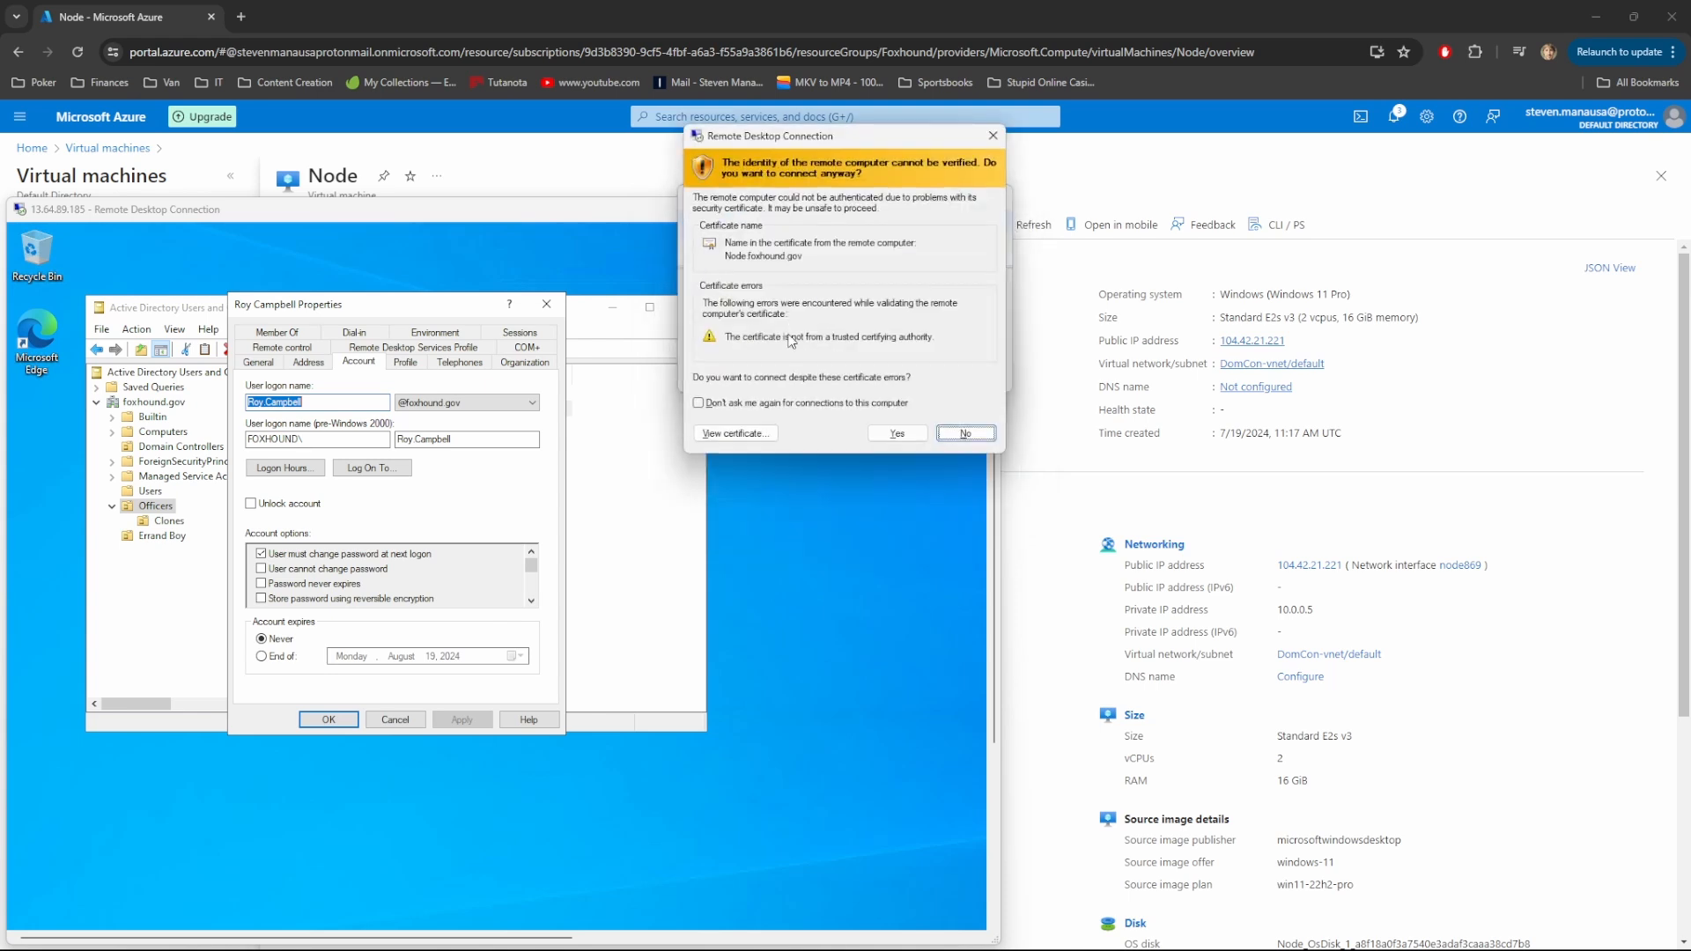
left_click(885, 433)
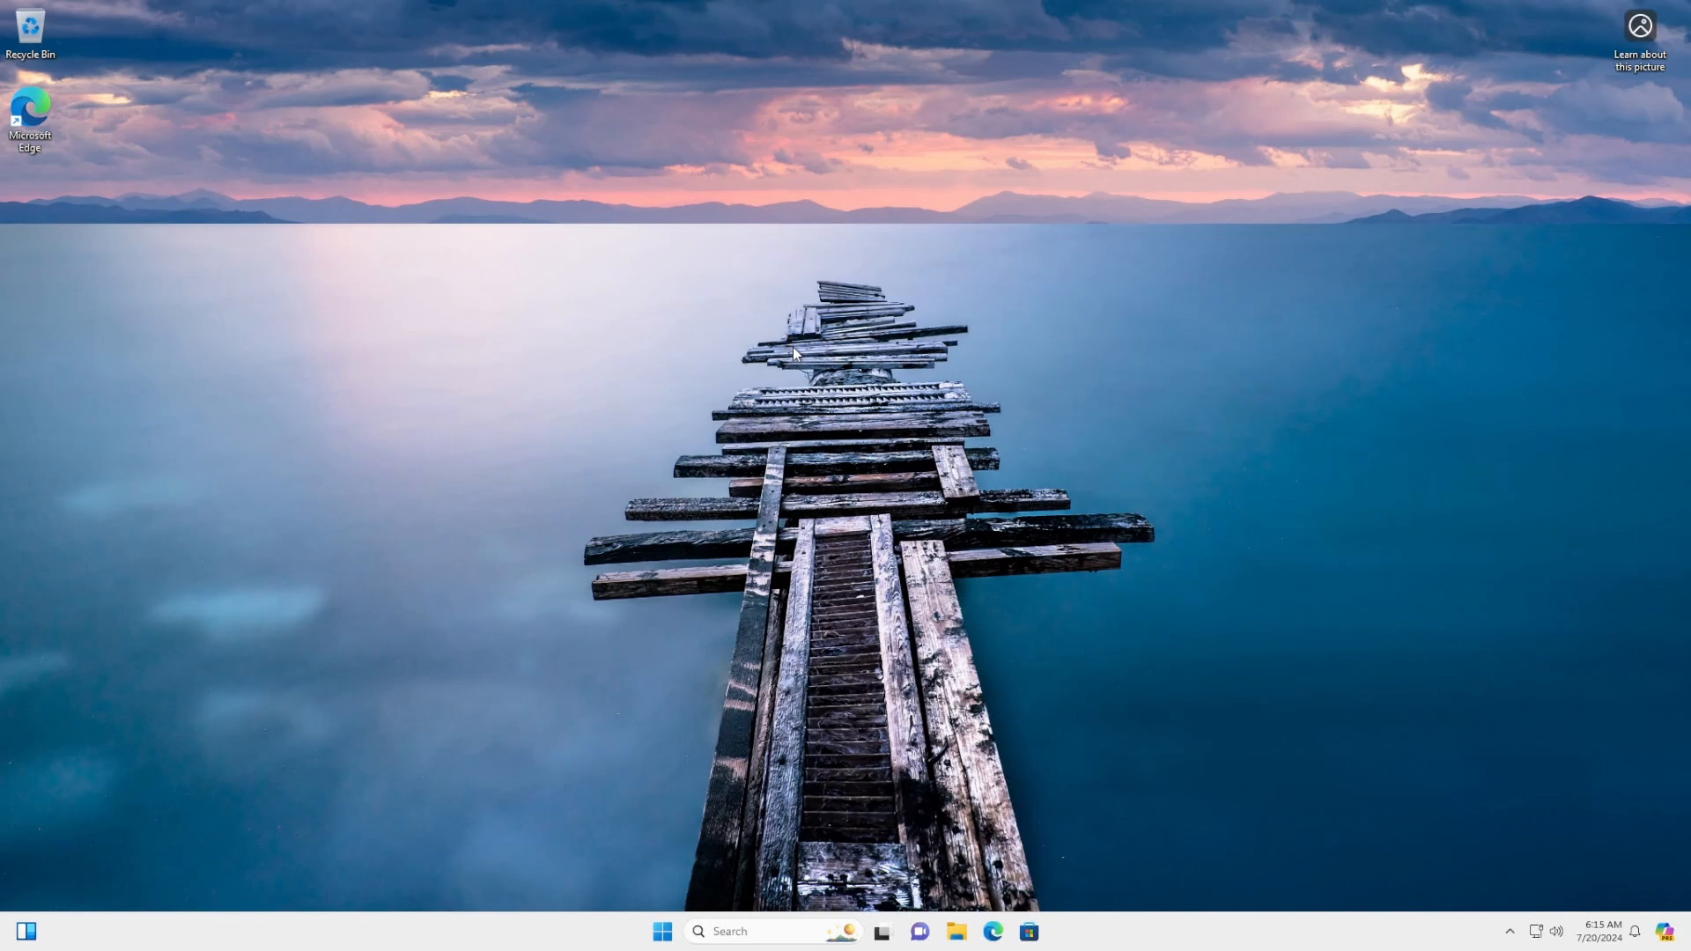
Check that Node's Ethernet connection shows the foxhound.gov network, then return to Settings Home
left_click(661, 933)
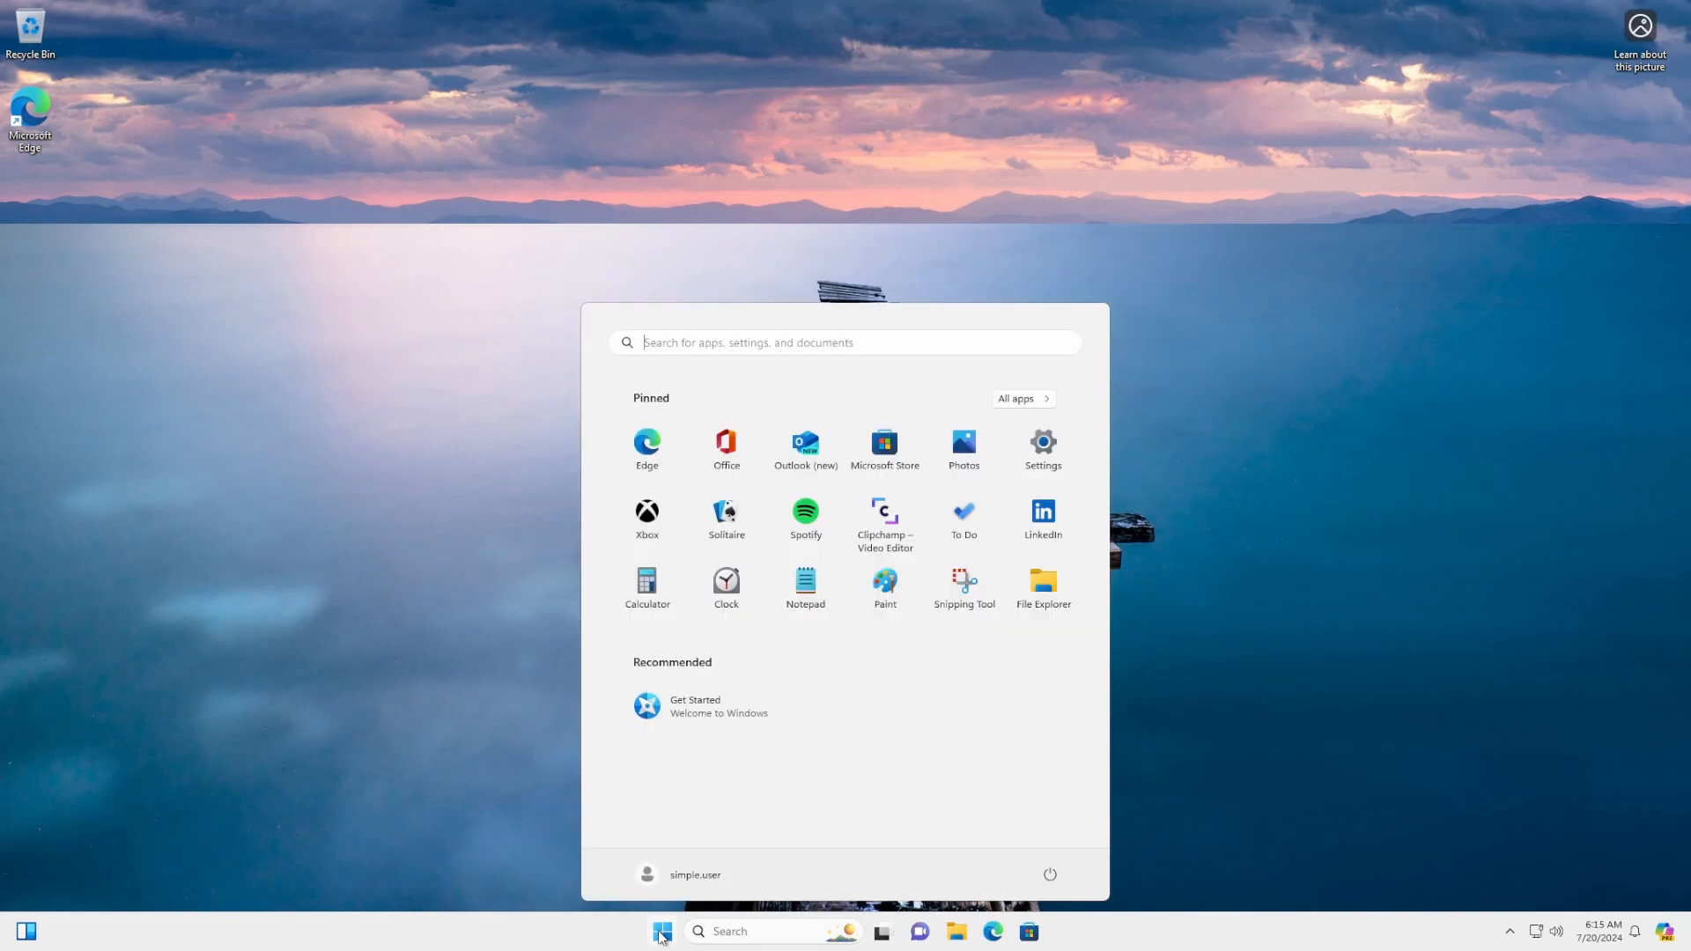
left_click(1043, 441)
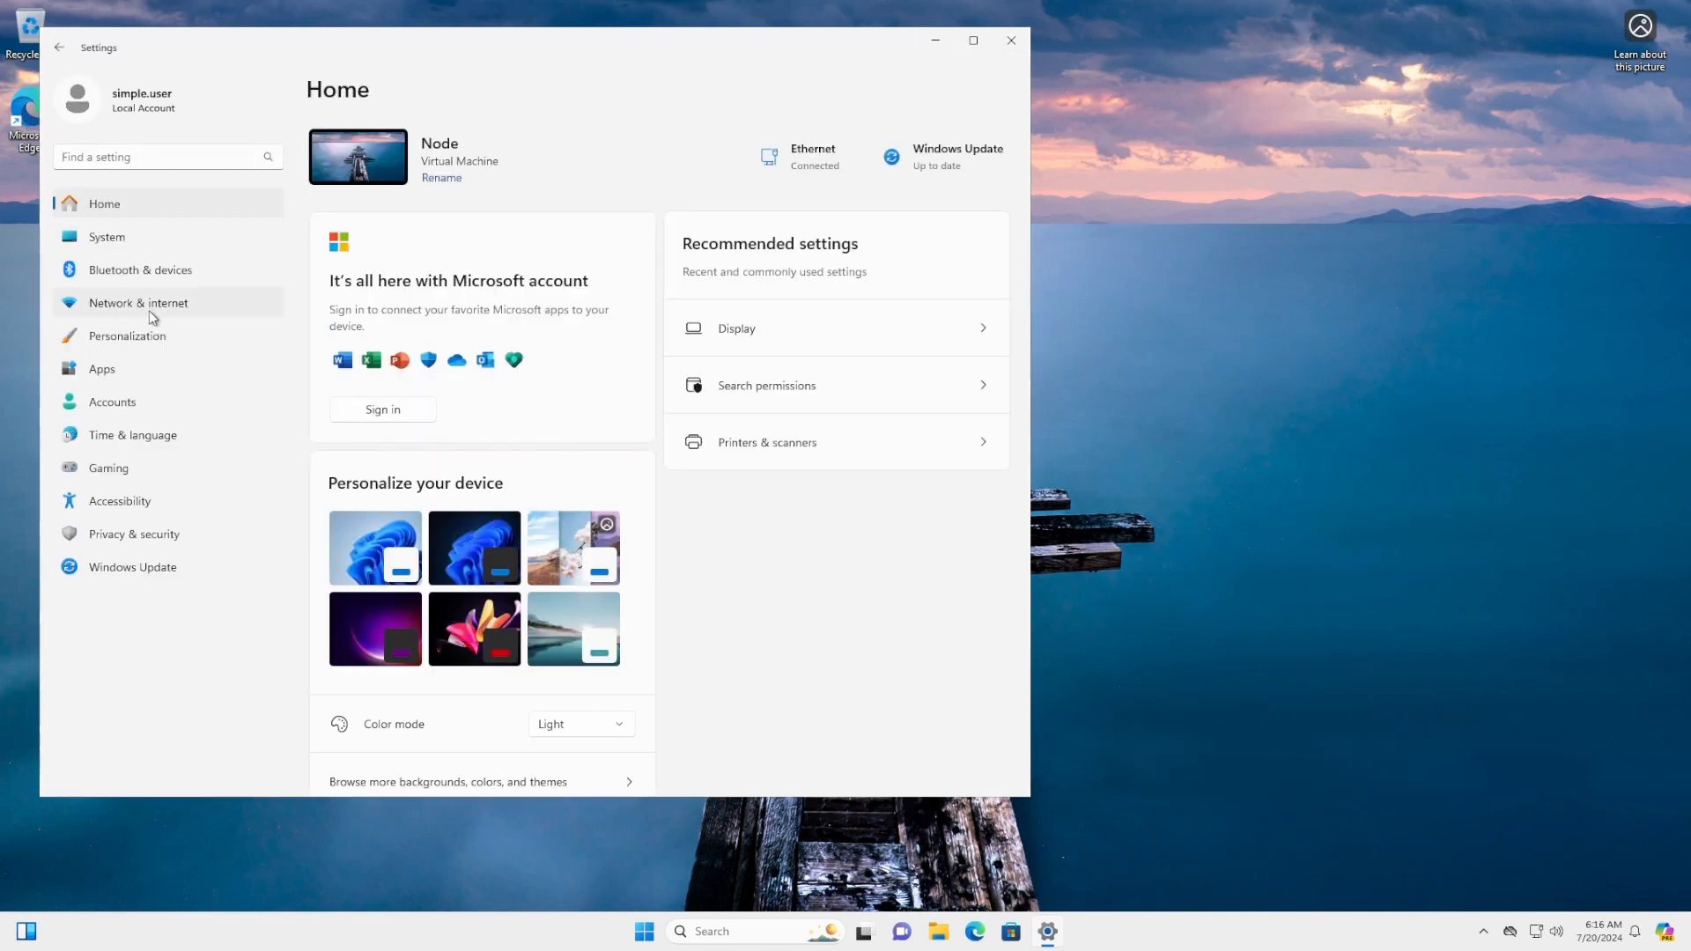
left_click(150, 308)
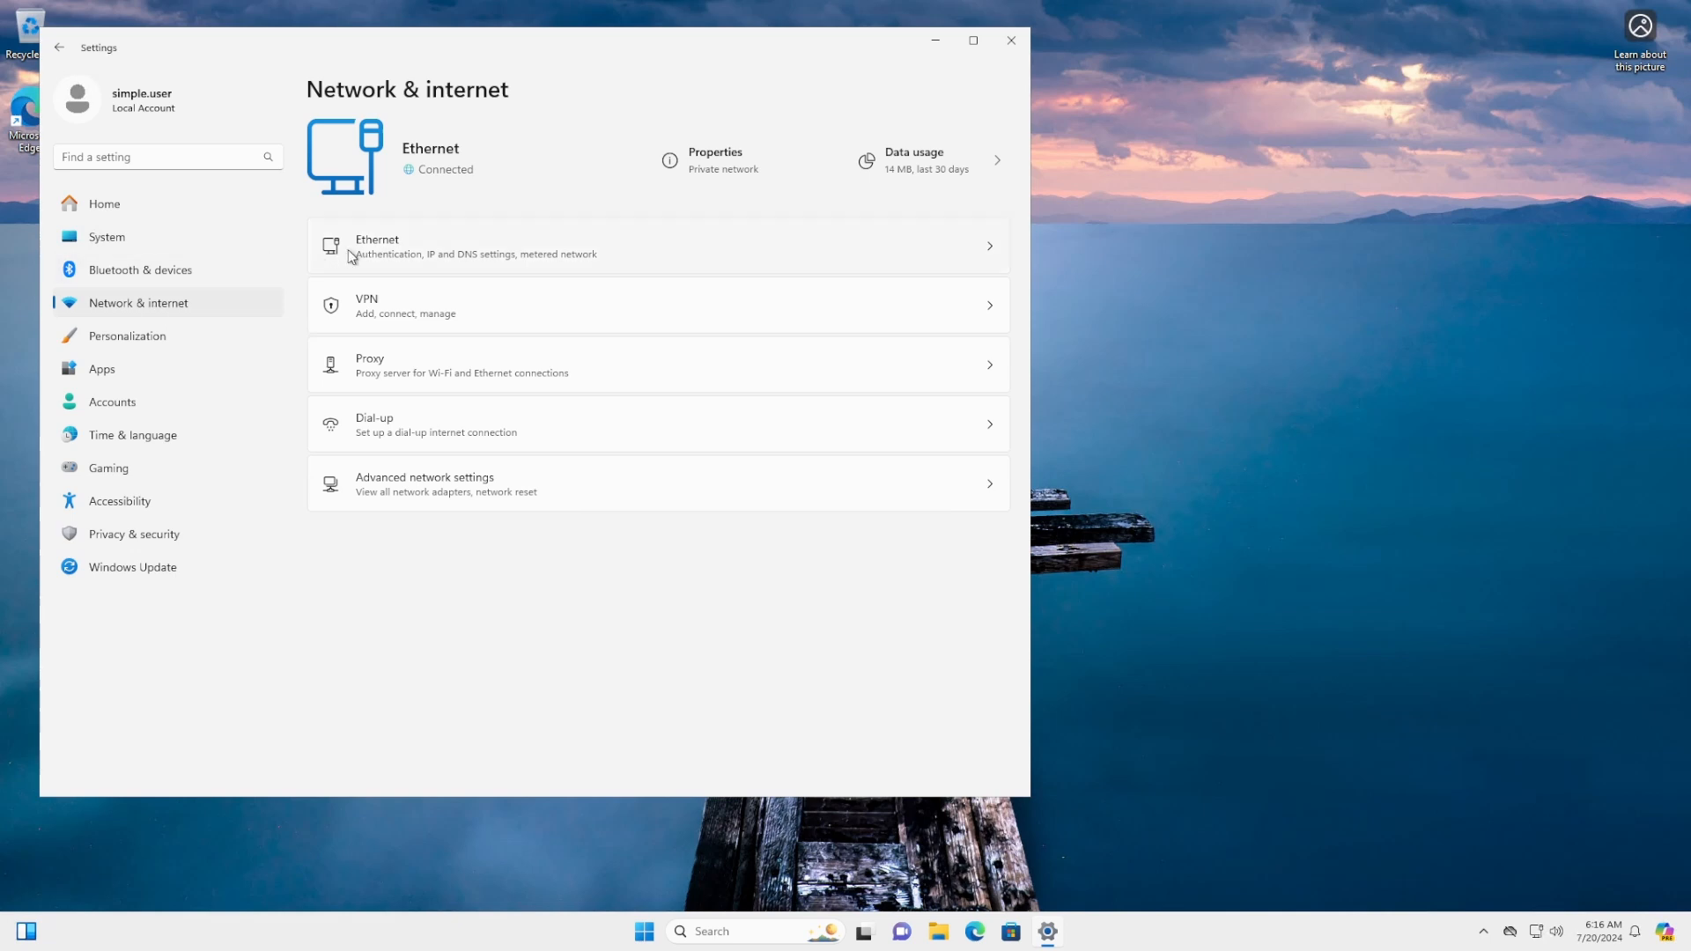
left_click(400, 251)
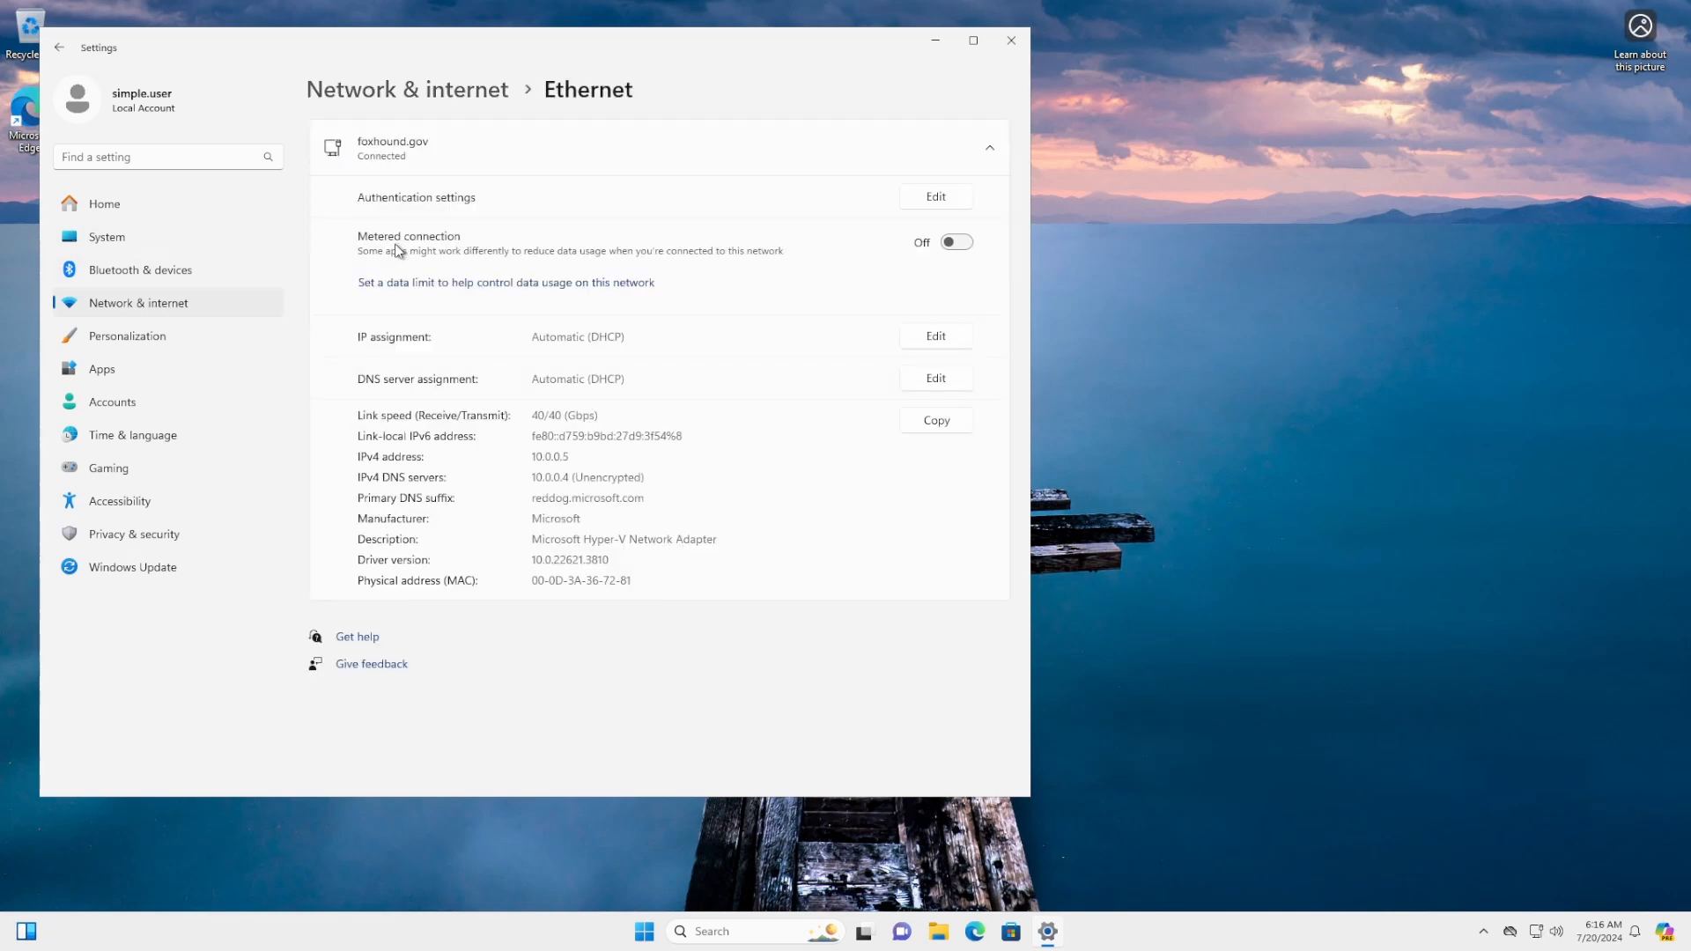
left_click(375, 151)
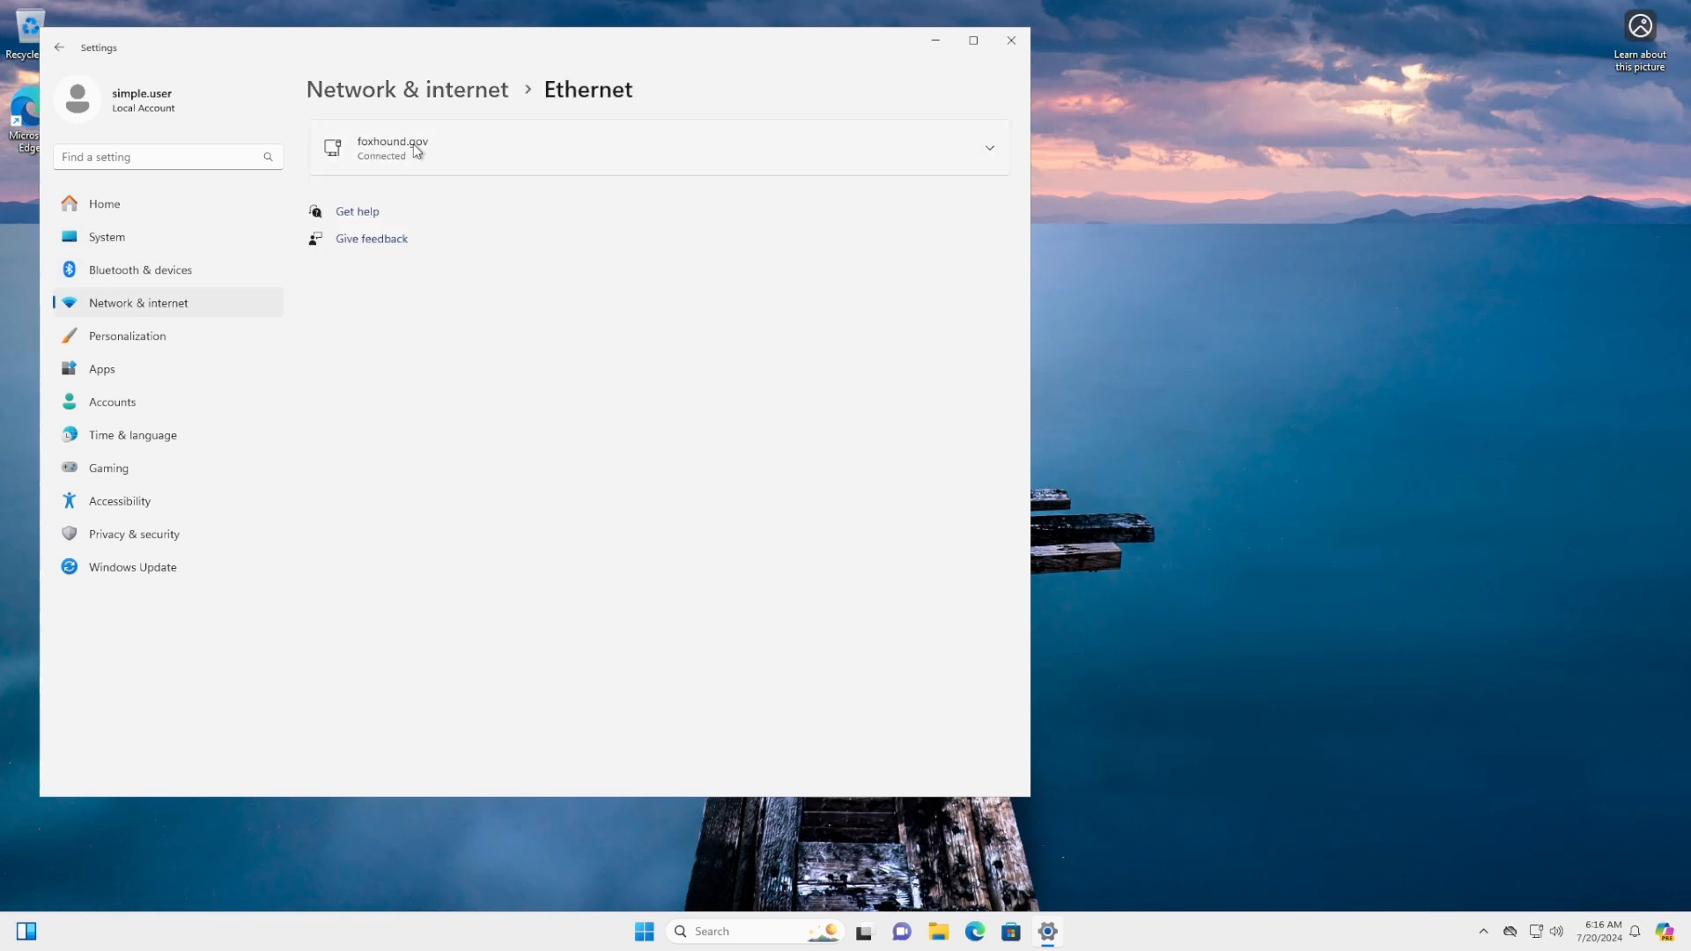
left_click(448, 154)
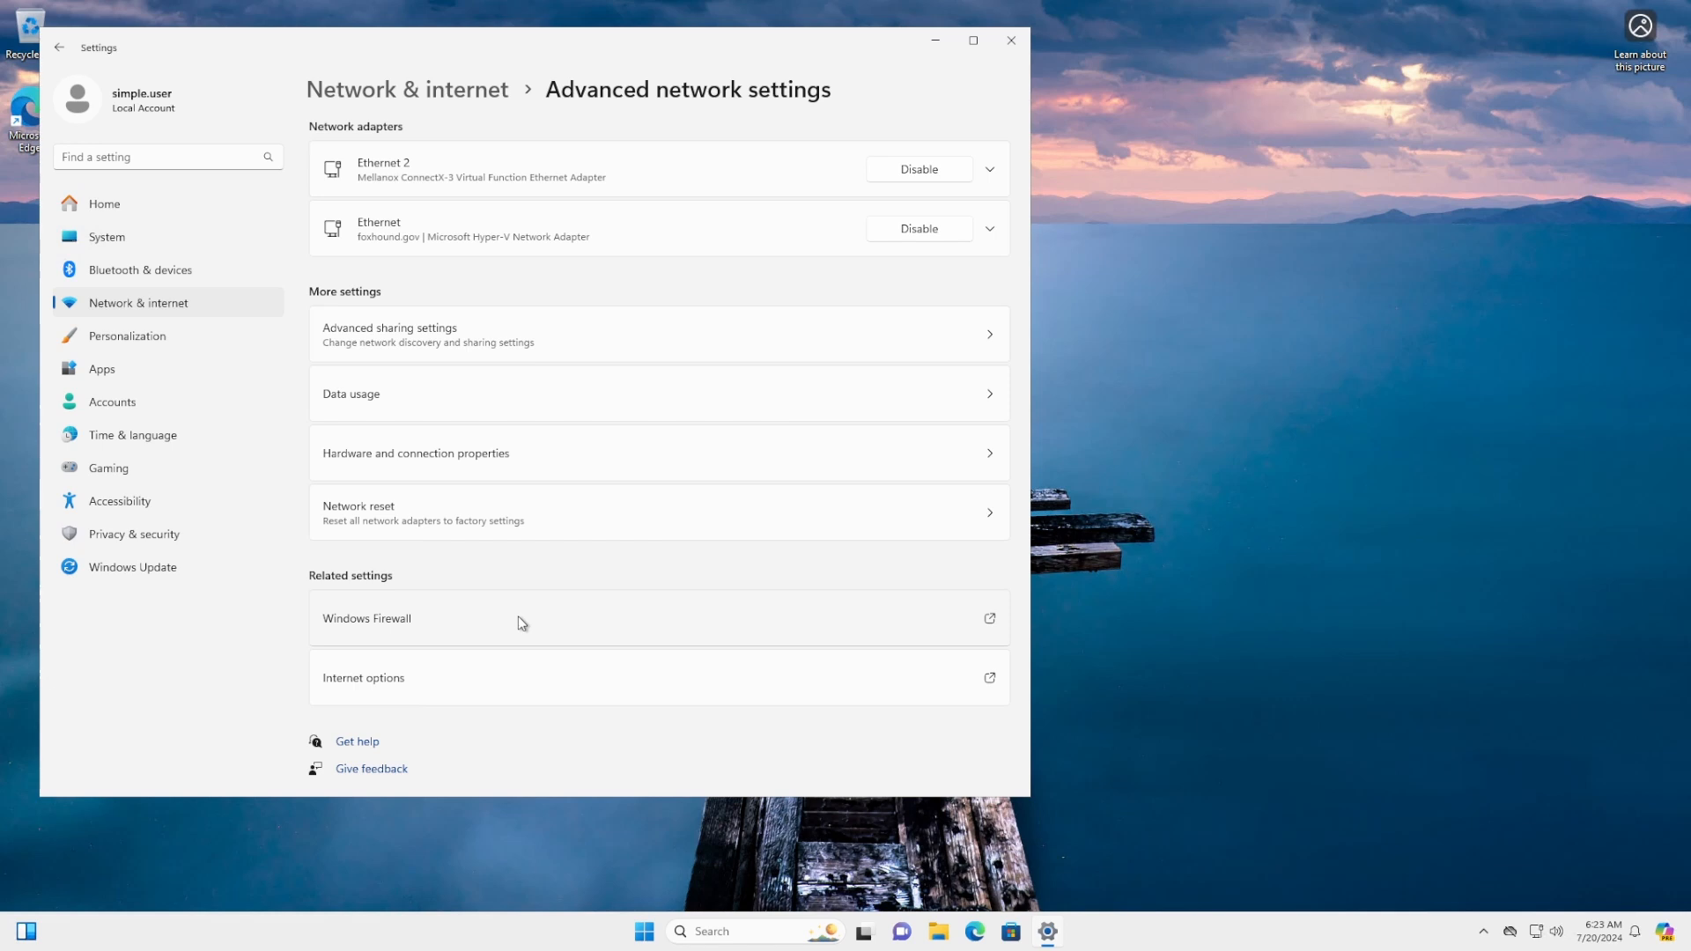
left_click(168, 206)
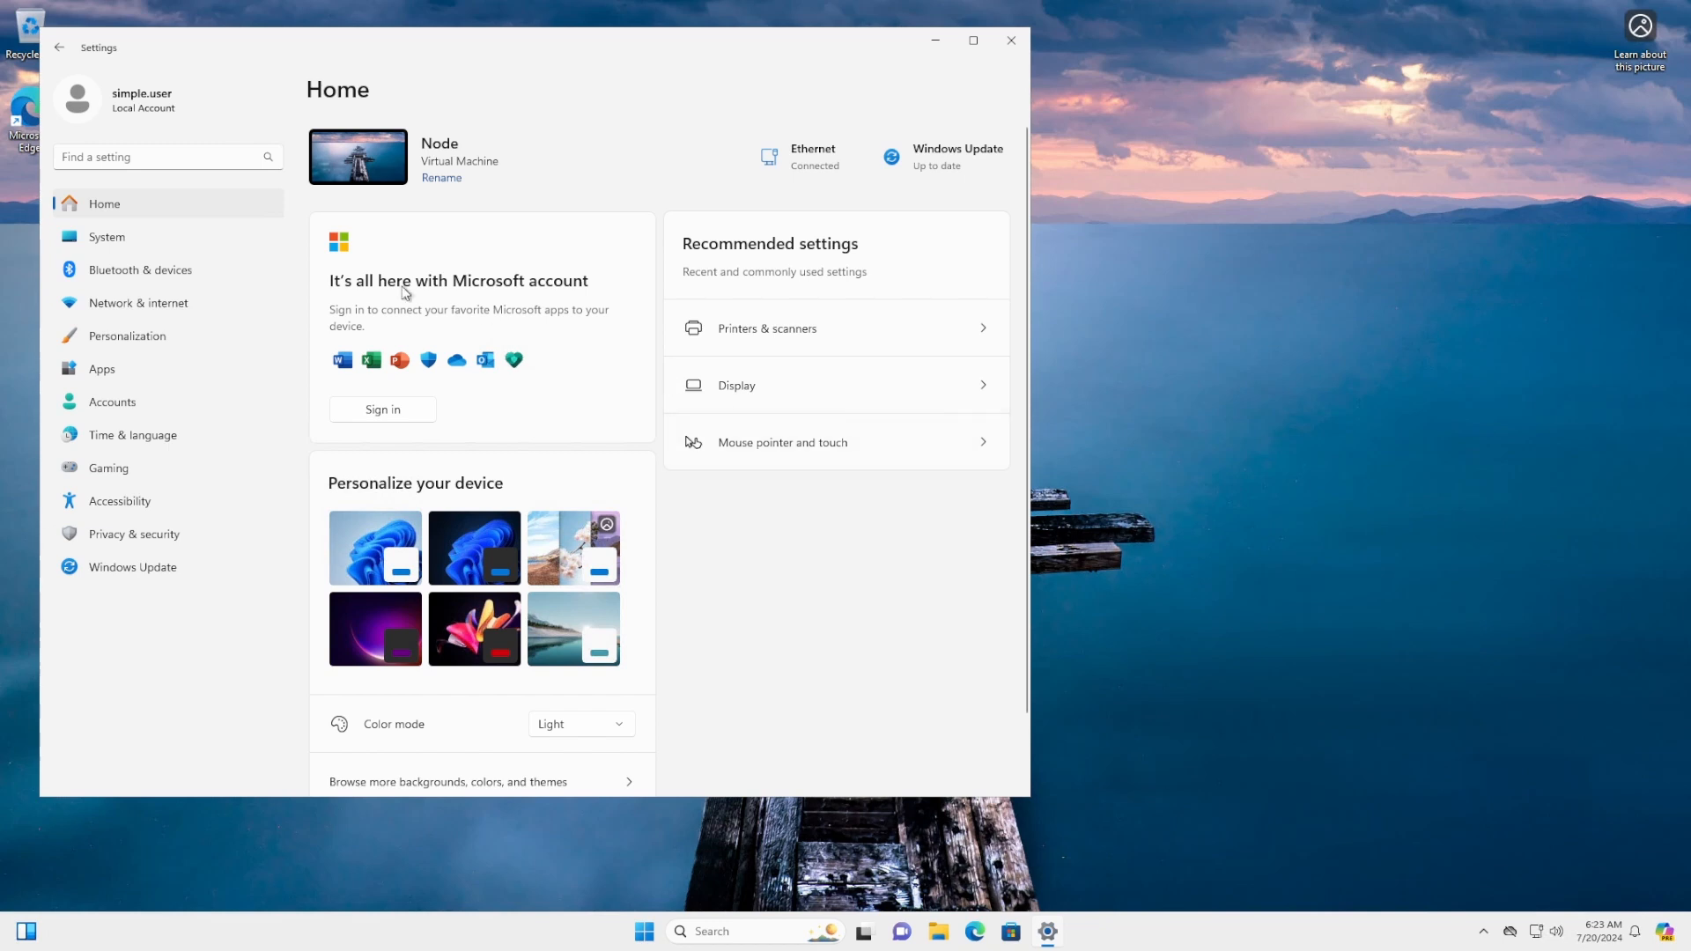
Open System > Remote Desktop users, add a user, and check names matching 'domain'
left_click(107, 239)
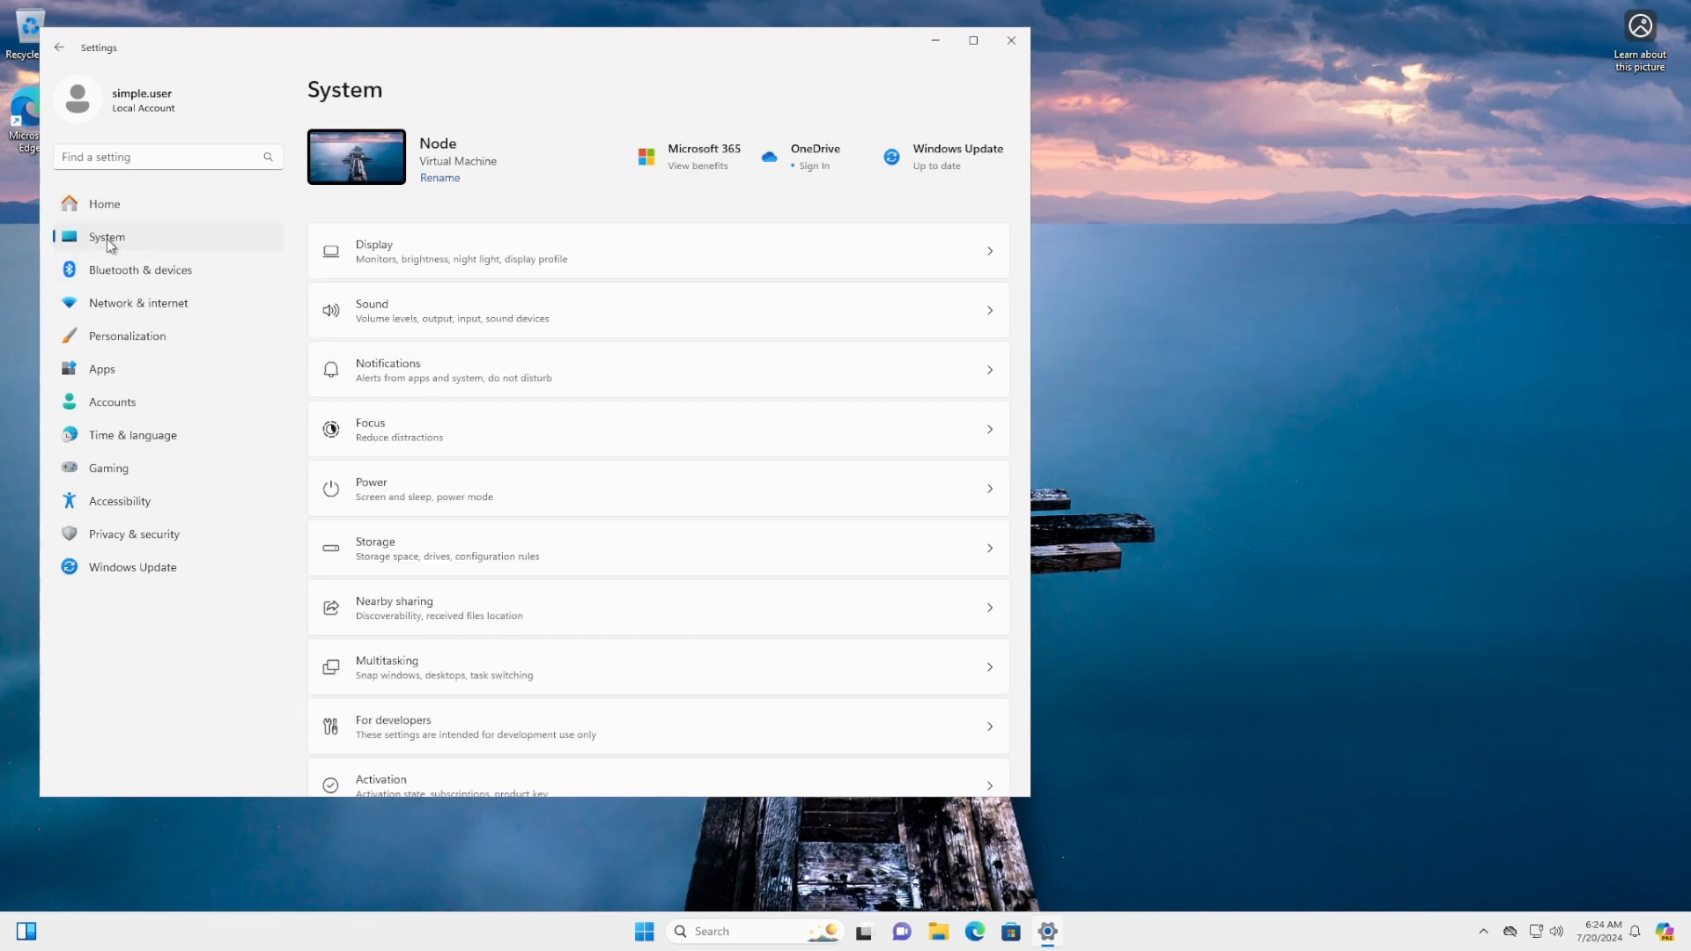
scroll(584, 423, "down", 5)
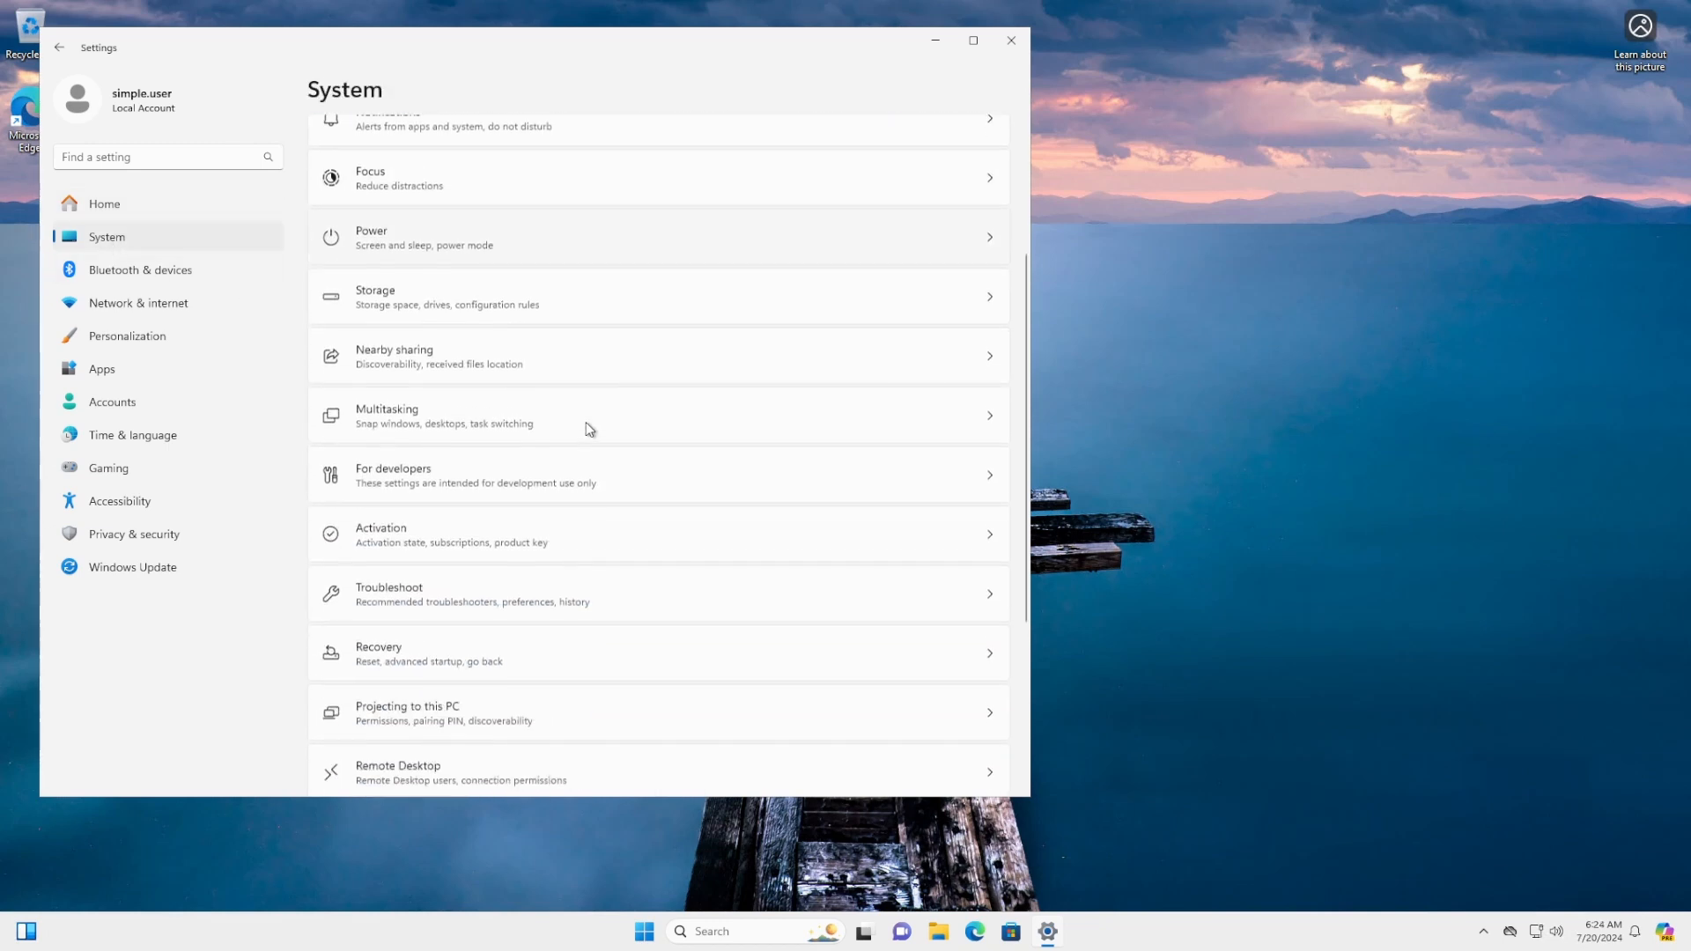
scroll(586, 424, "down", 1)
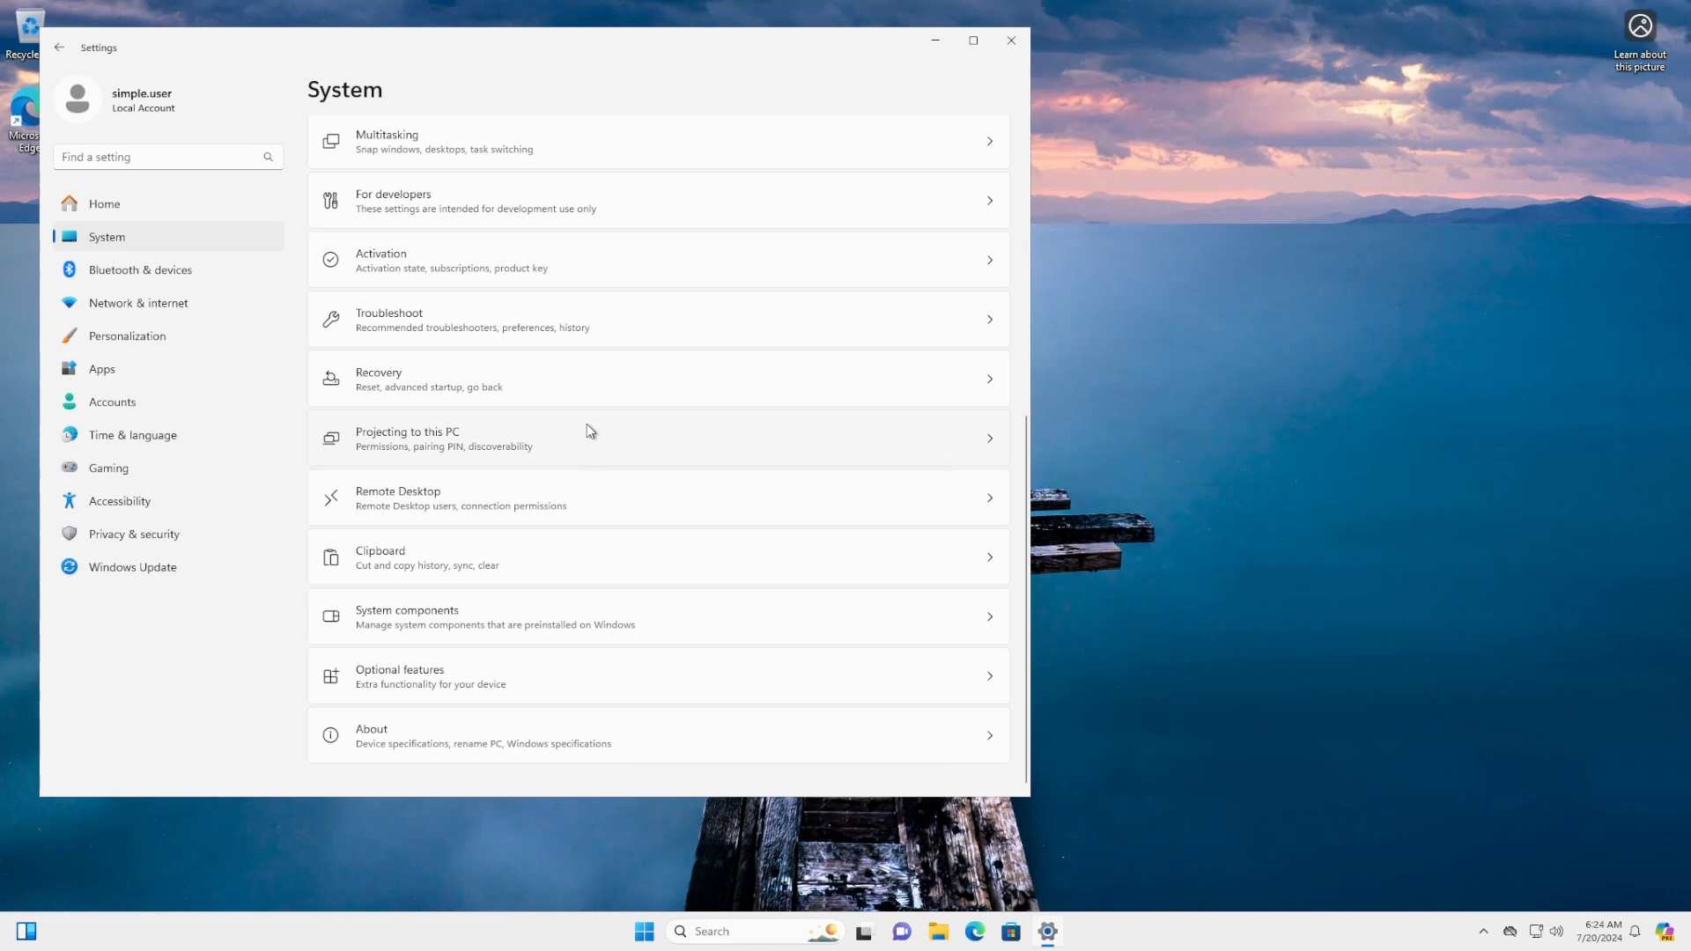
left_click(619, 507)
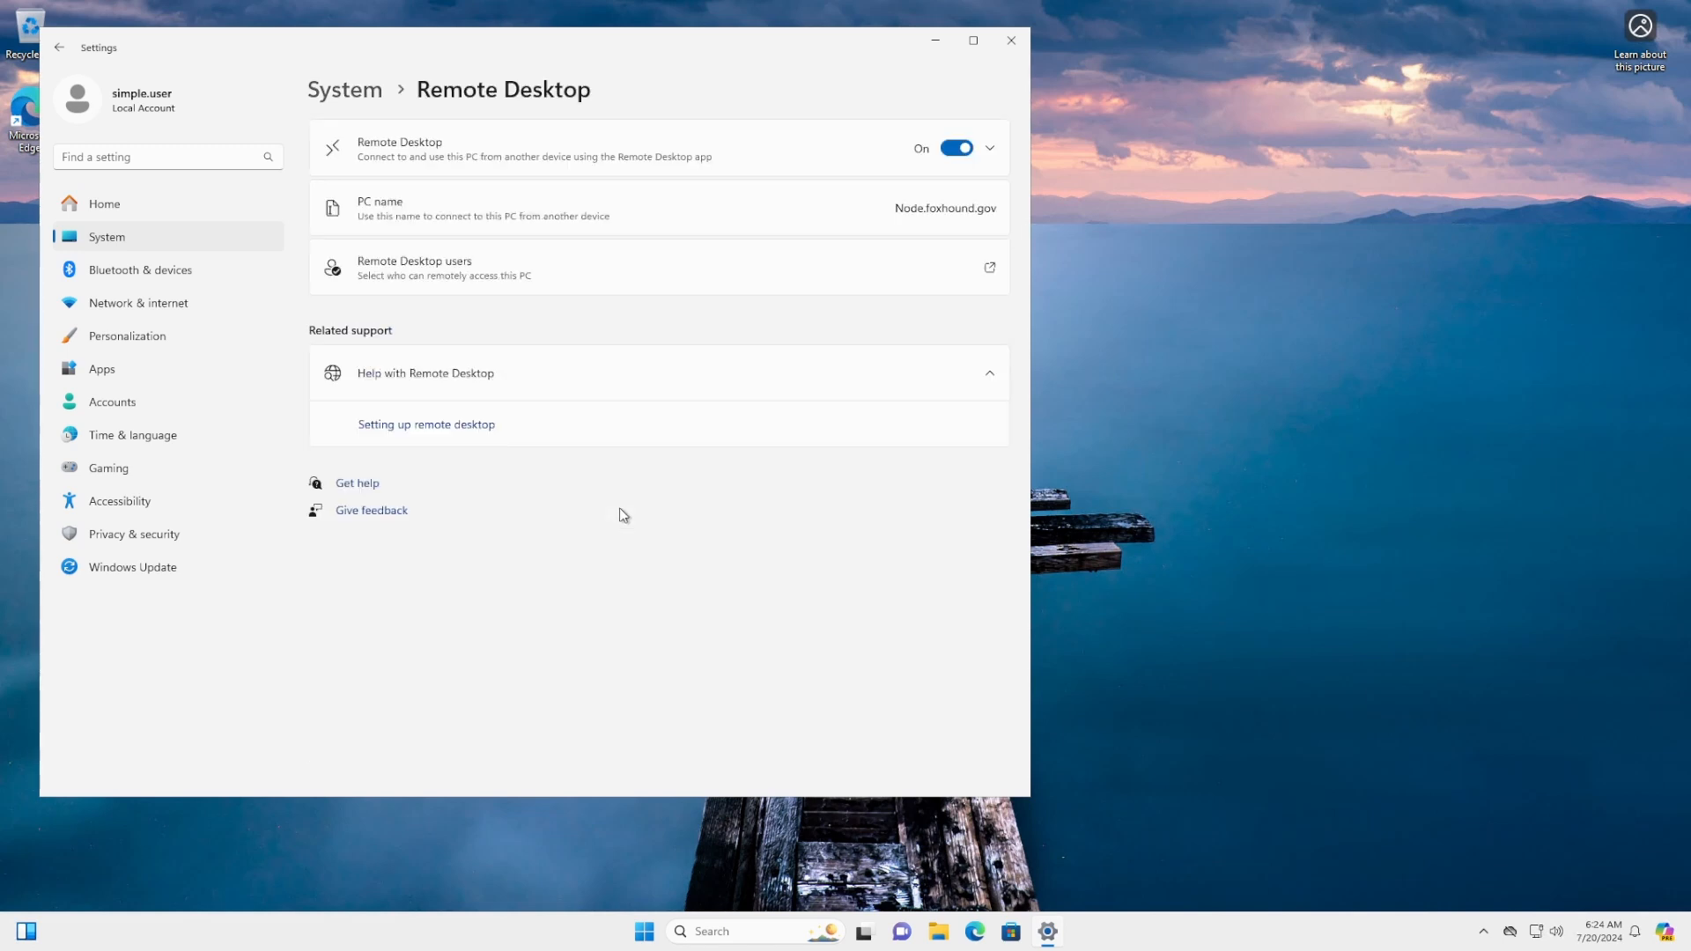
left_click(607, 280)
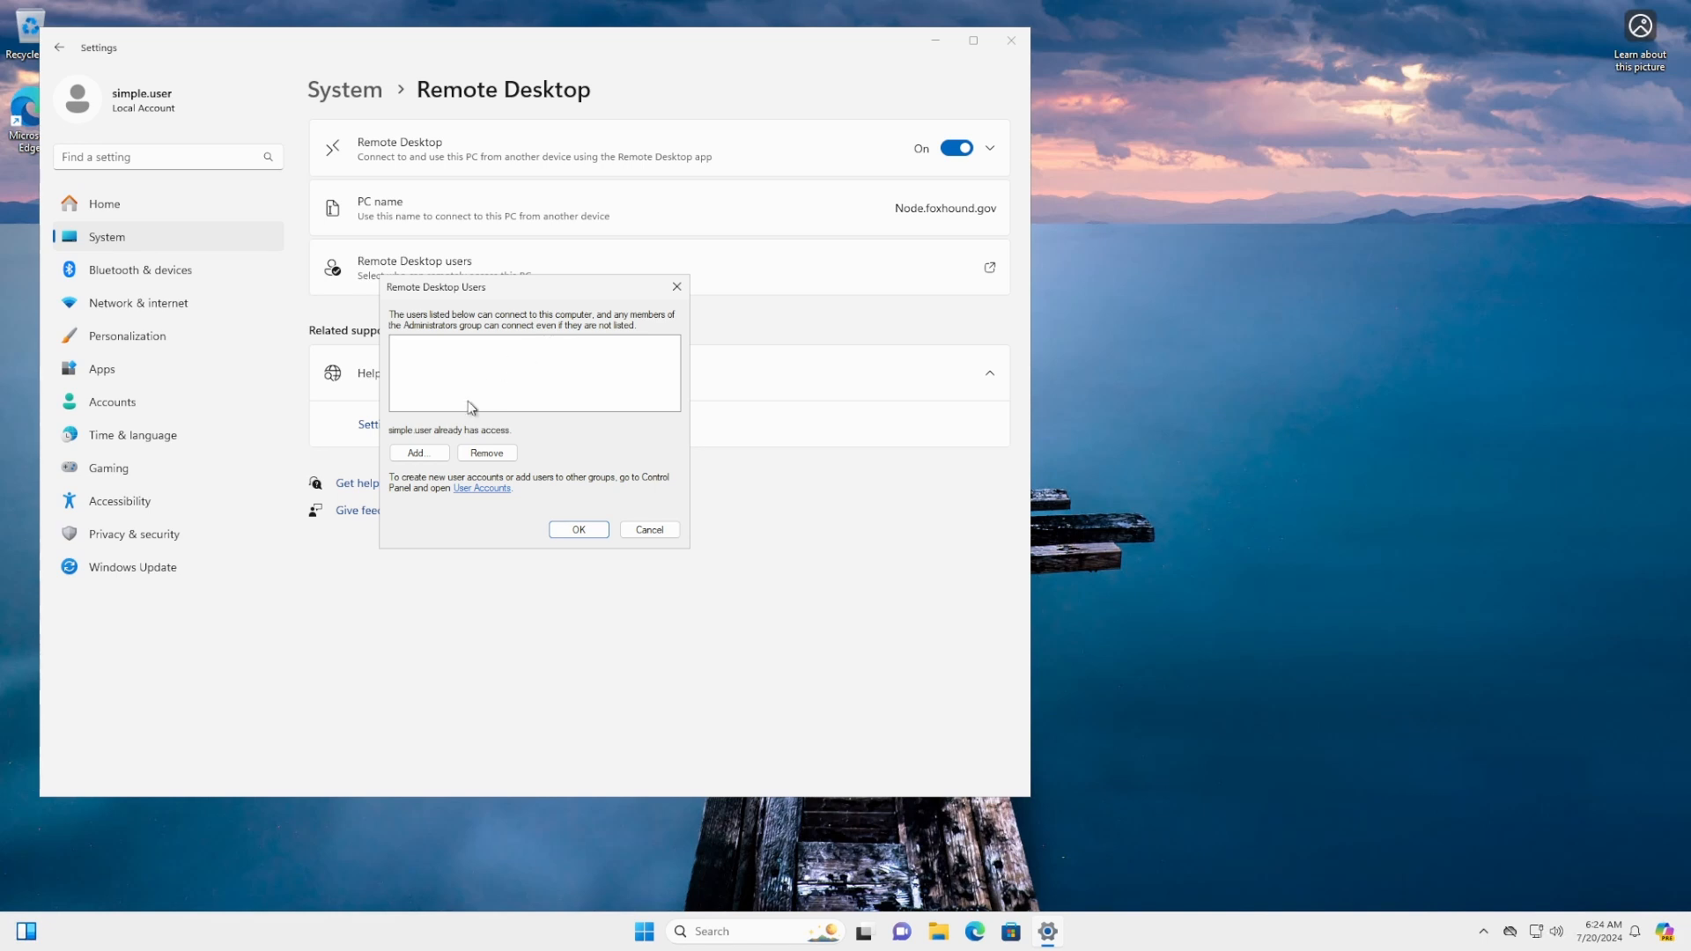
left_click(419, 453)
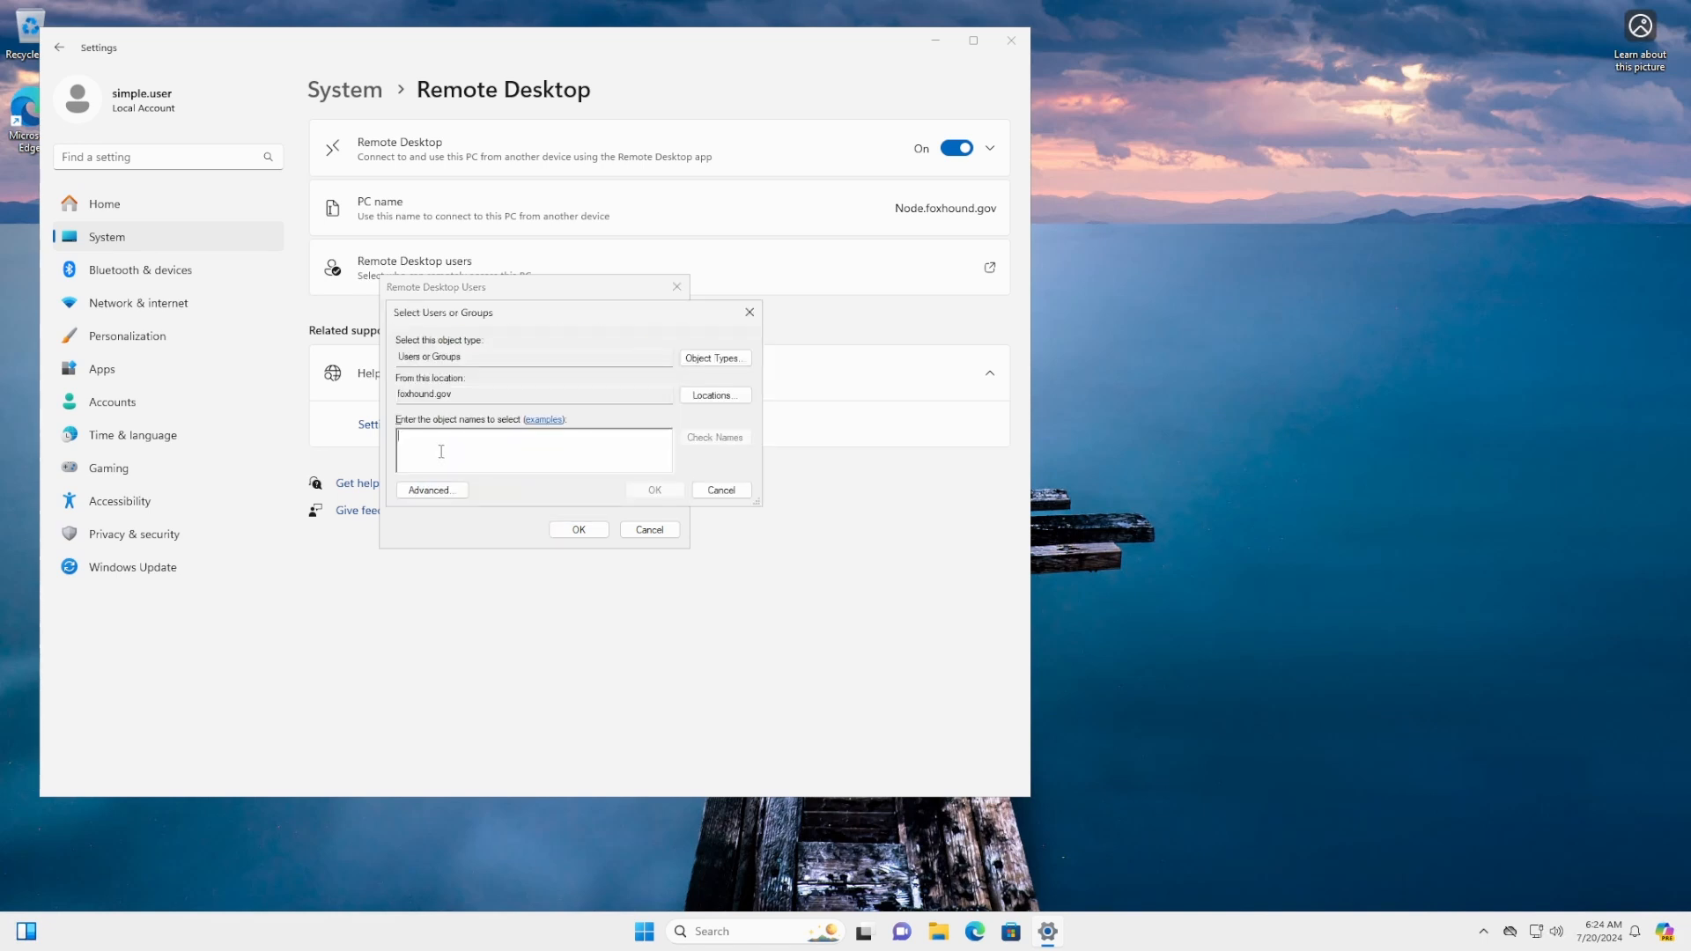
type("domain")
left_click(743, 439)
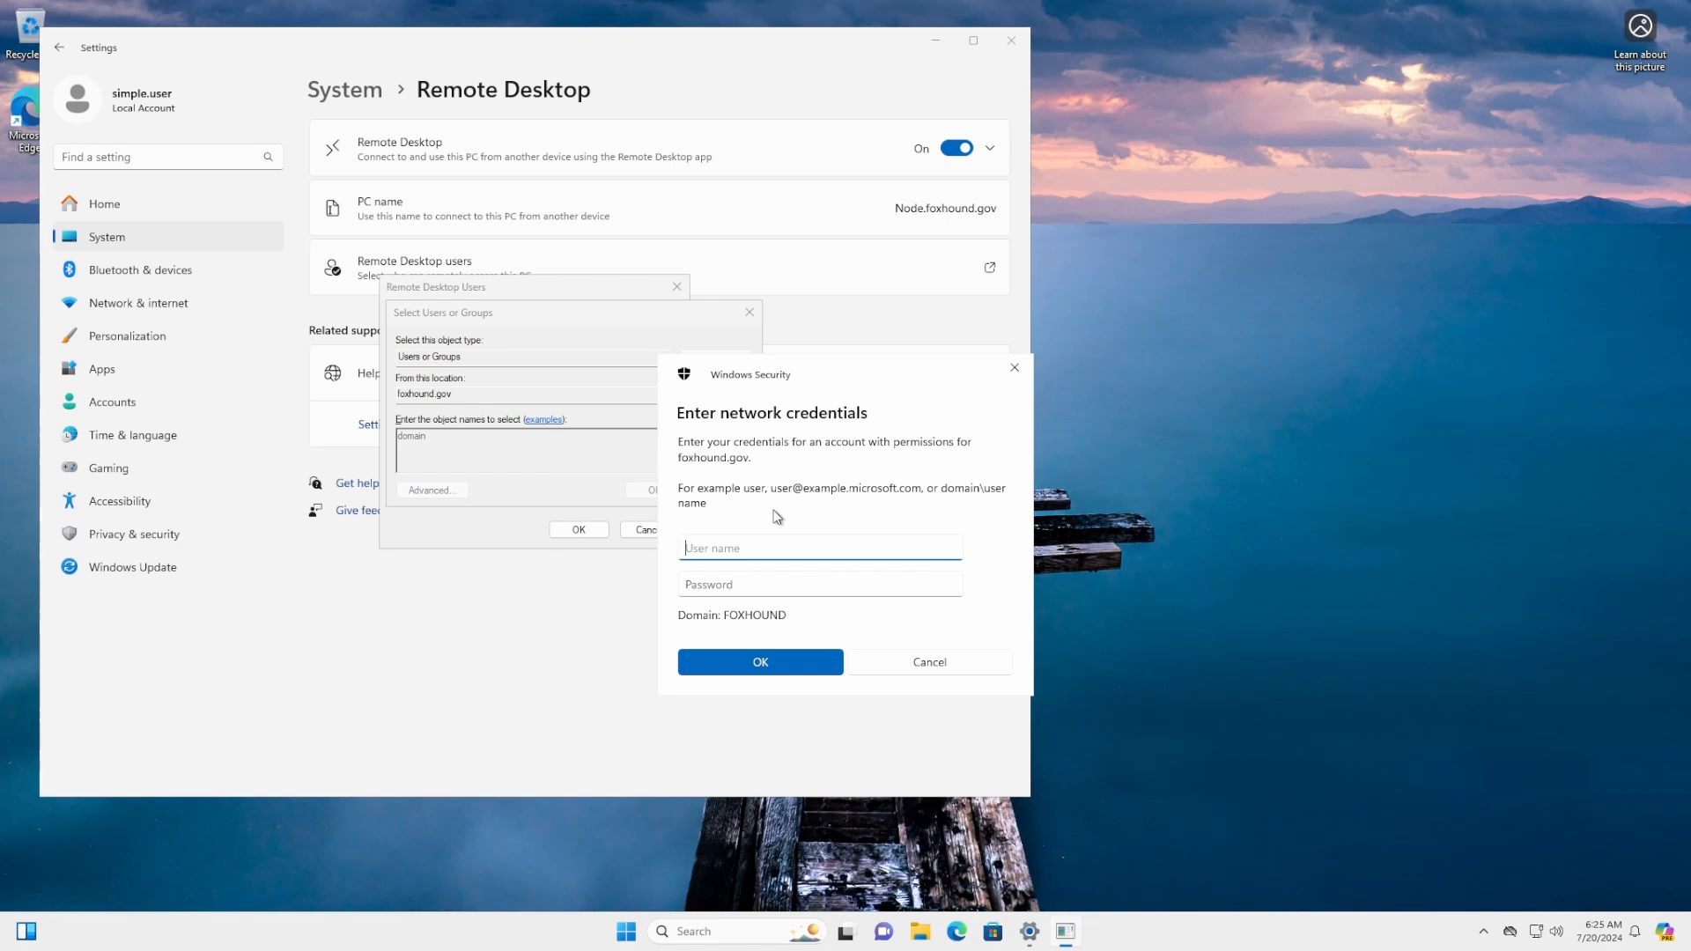
Authenticate to foxhound.gov with the domain admin credentials
type("Big.Boss")
key("Tab")
type("••••")
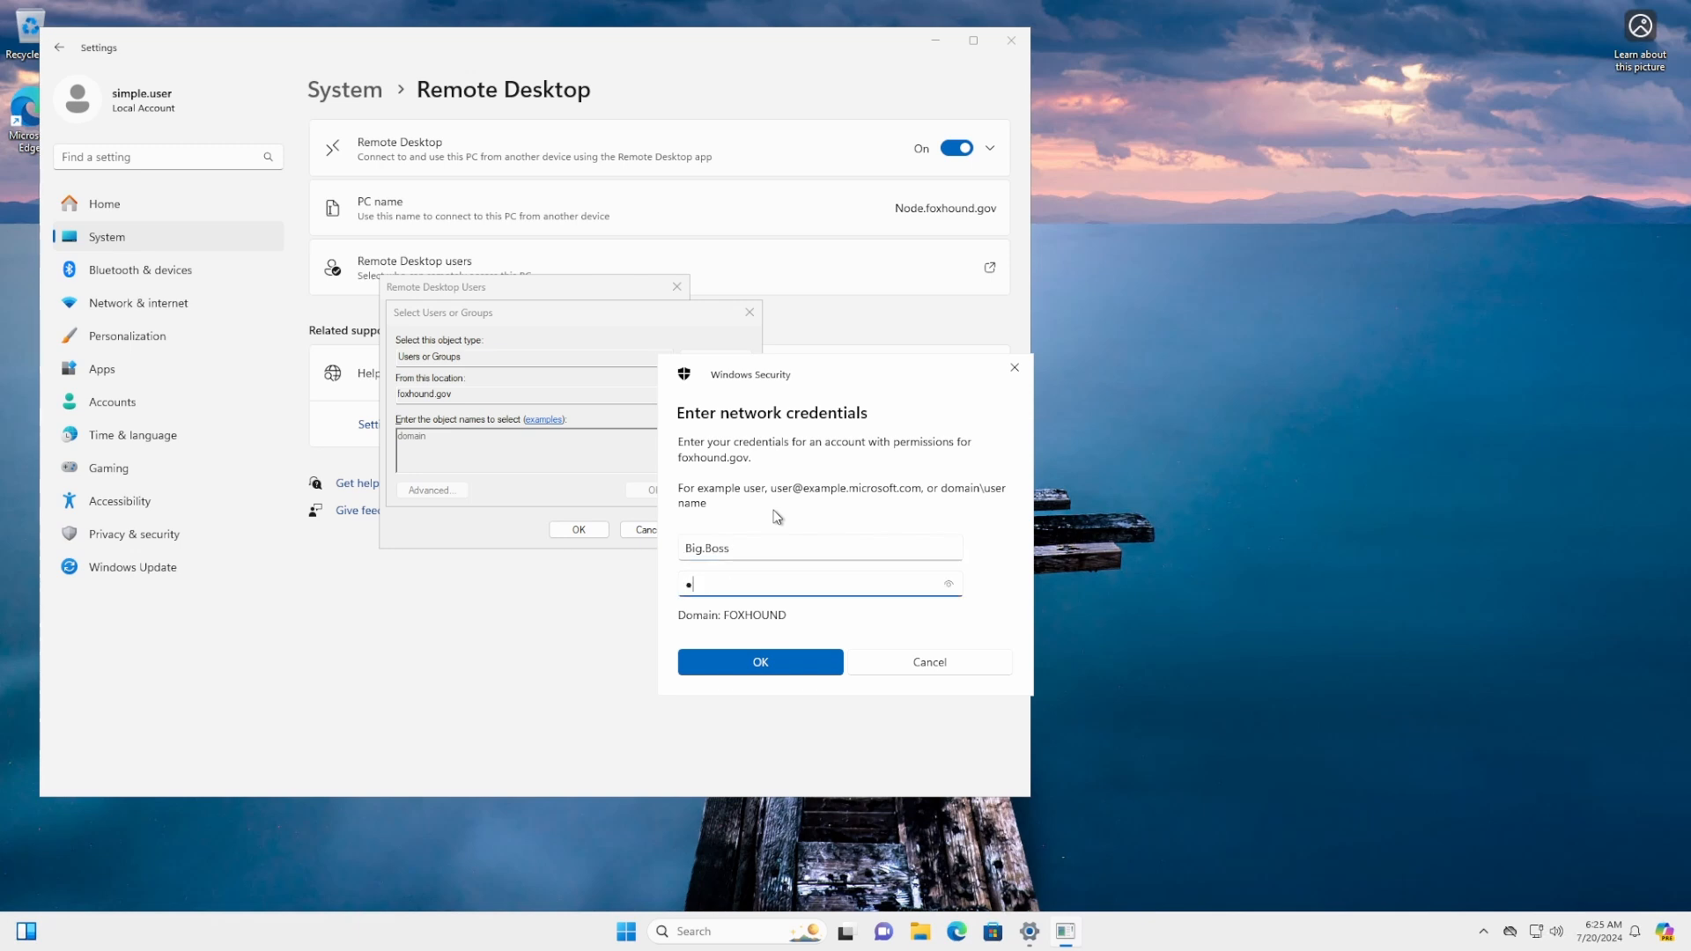
key("BackSpace")
key("BackSpace")
key("BackSpace")
key("BackSpace")
type("••••••••••••••")
key("Return")
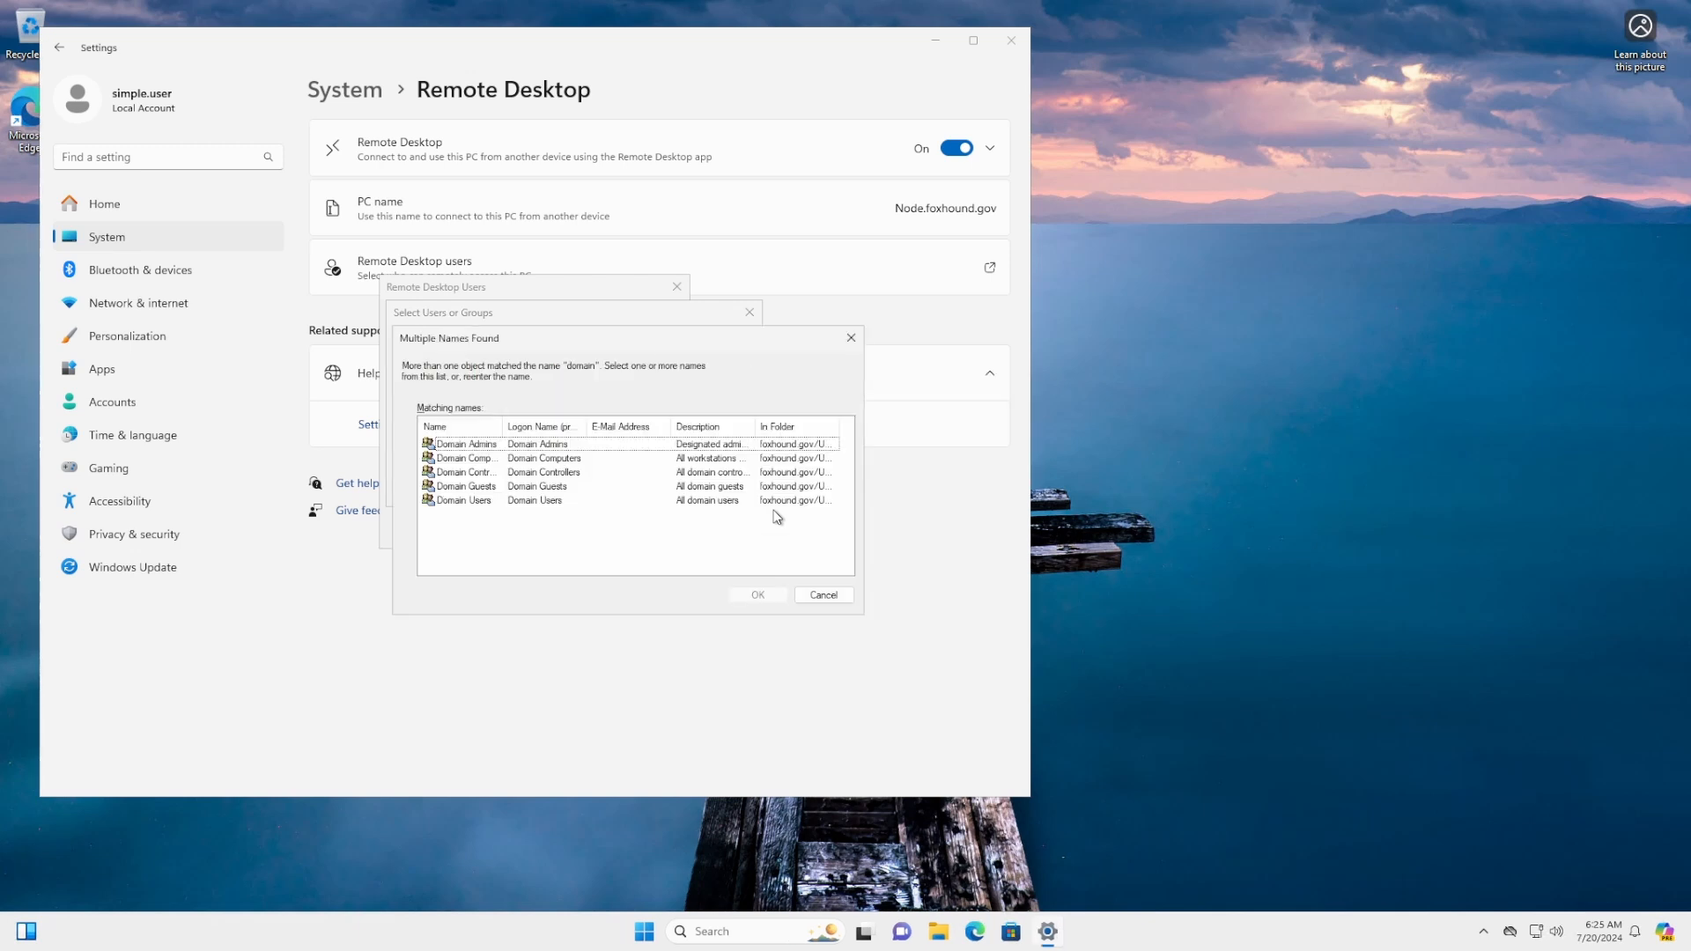
Grant FOXHOUND\Domain Users Remote Desktop access and close Settings
left_click(484, 500)
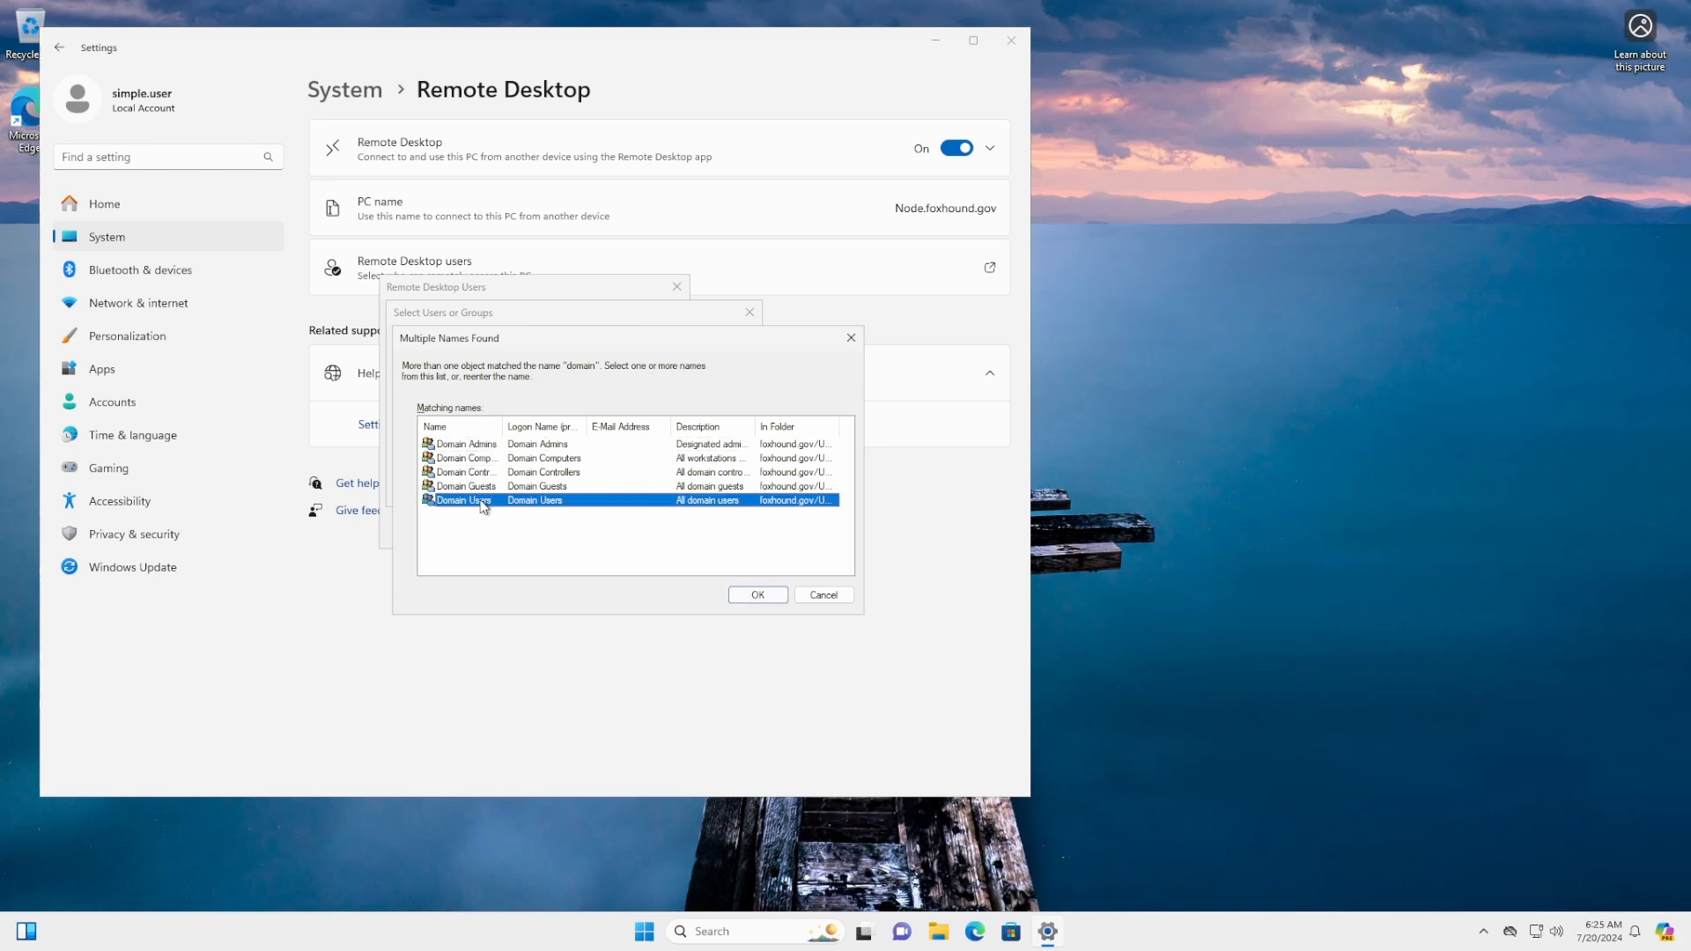
left_click(756, 596)
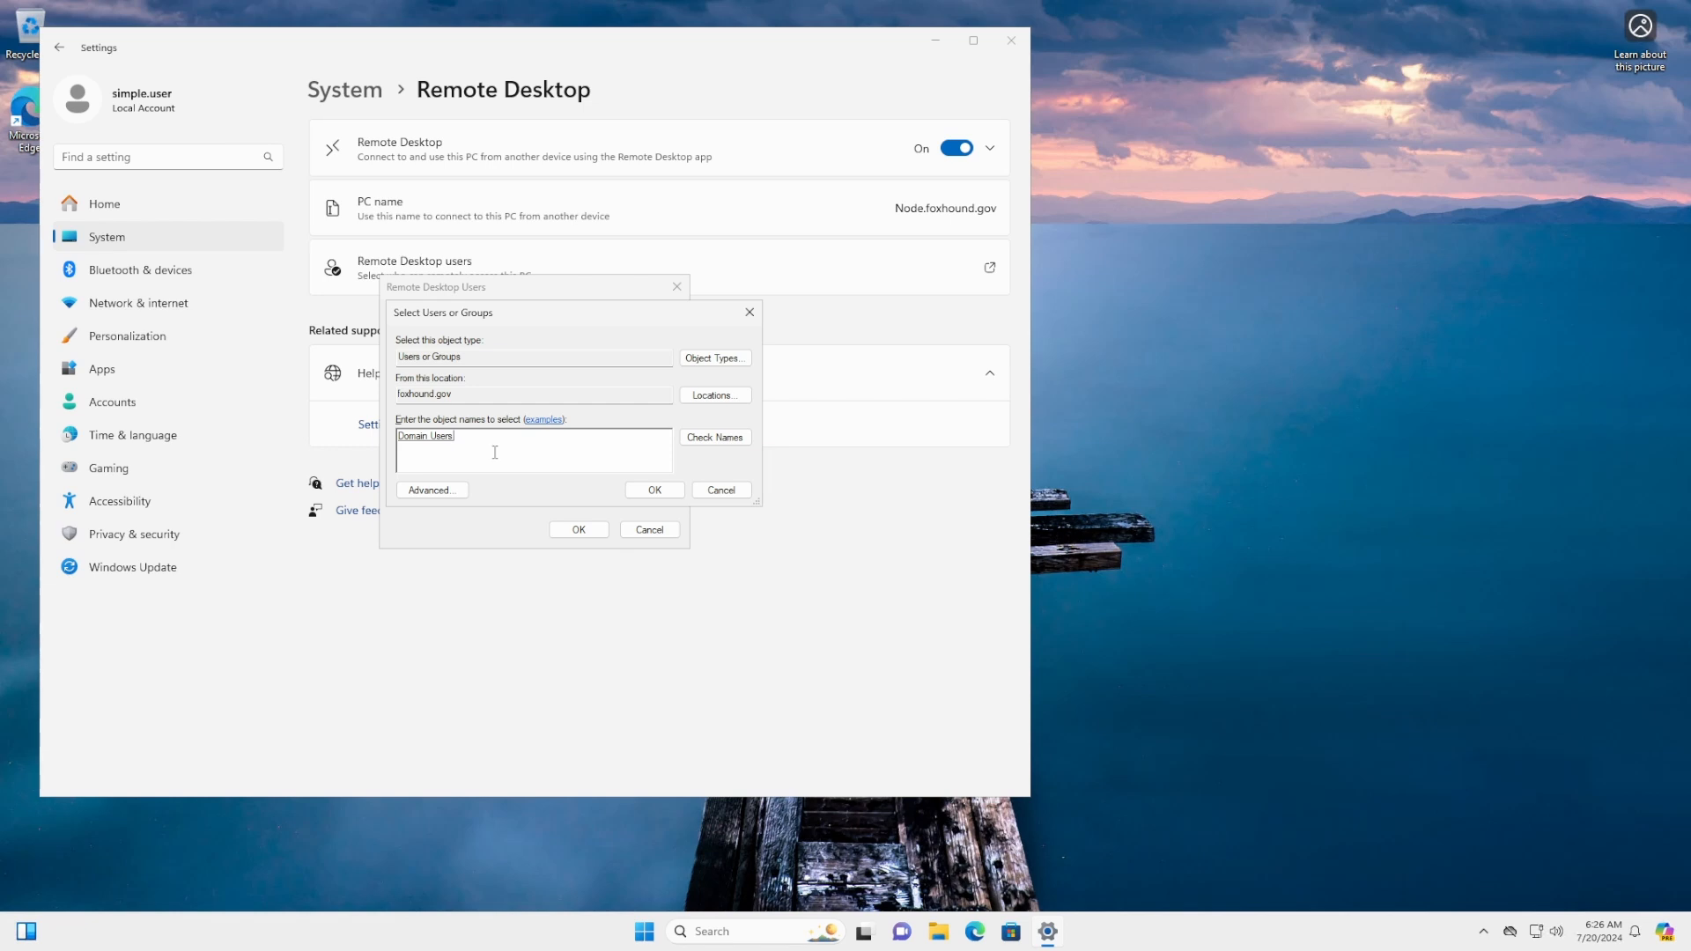
left_click(654, 490)
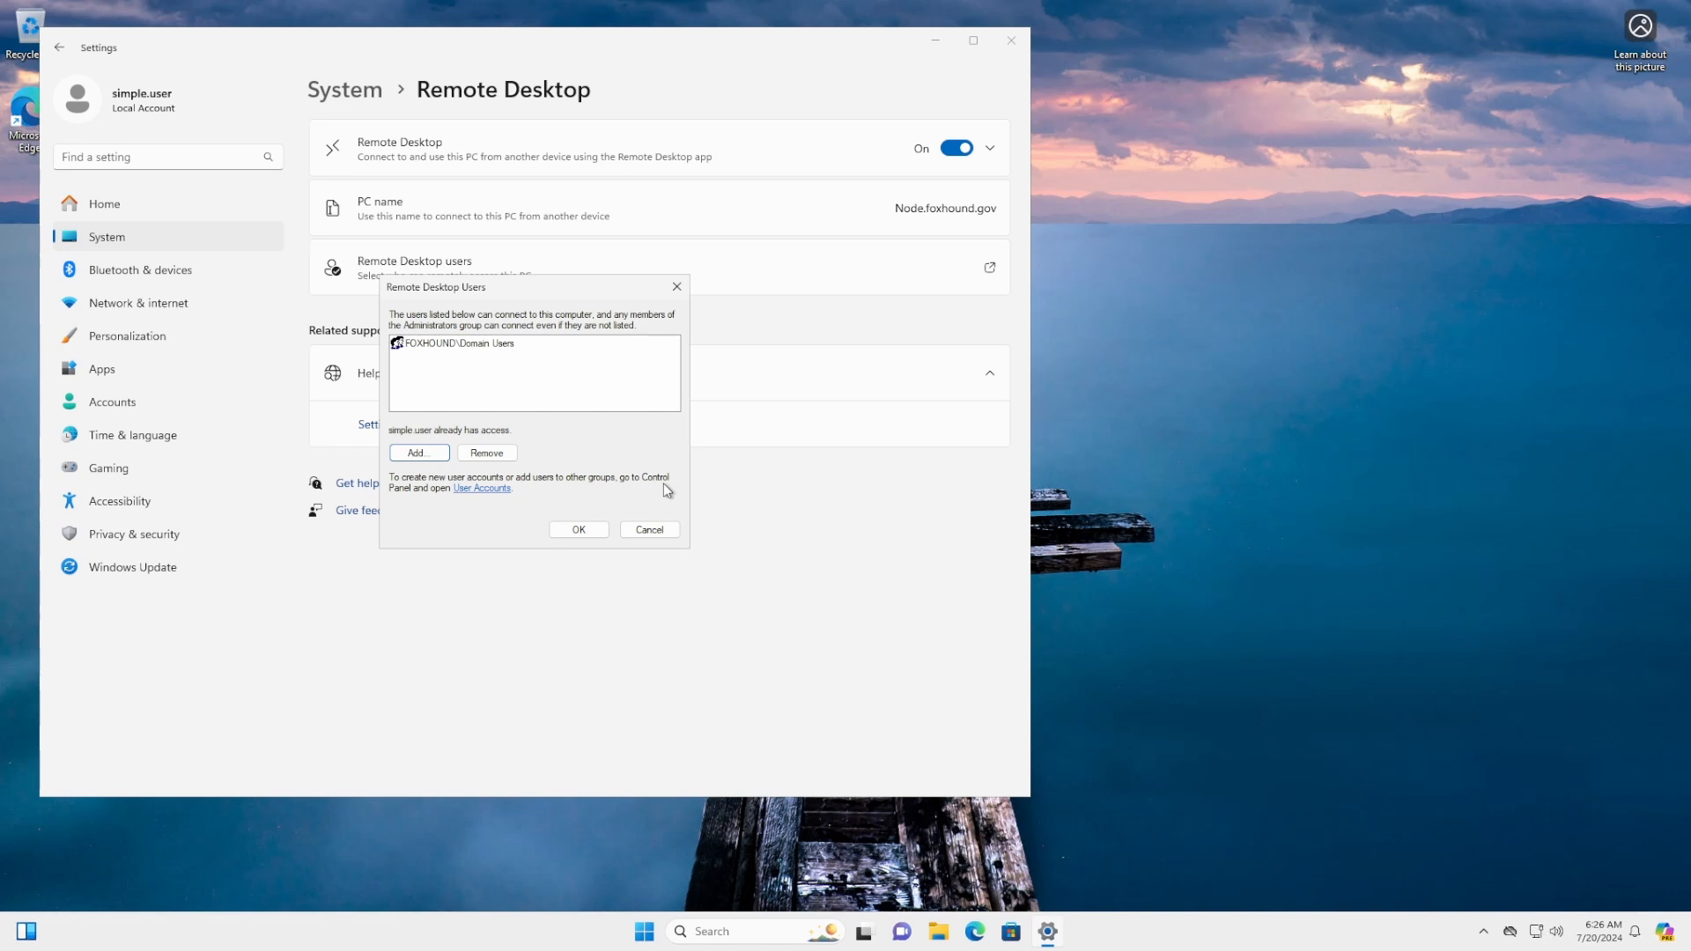
left_click(585, 530)
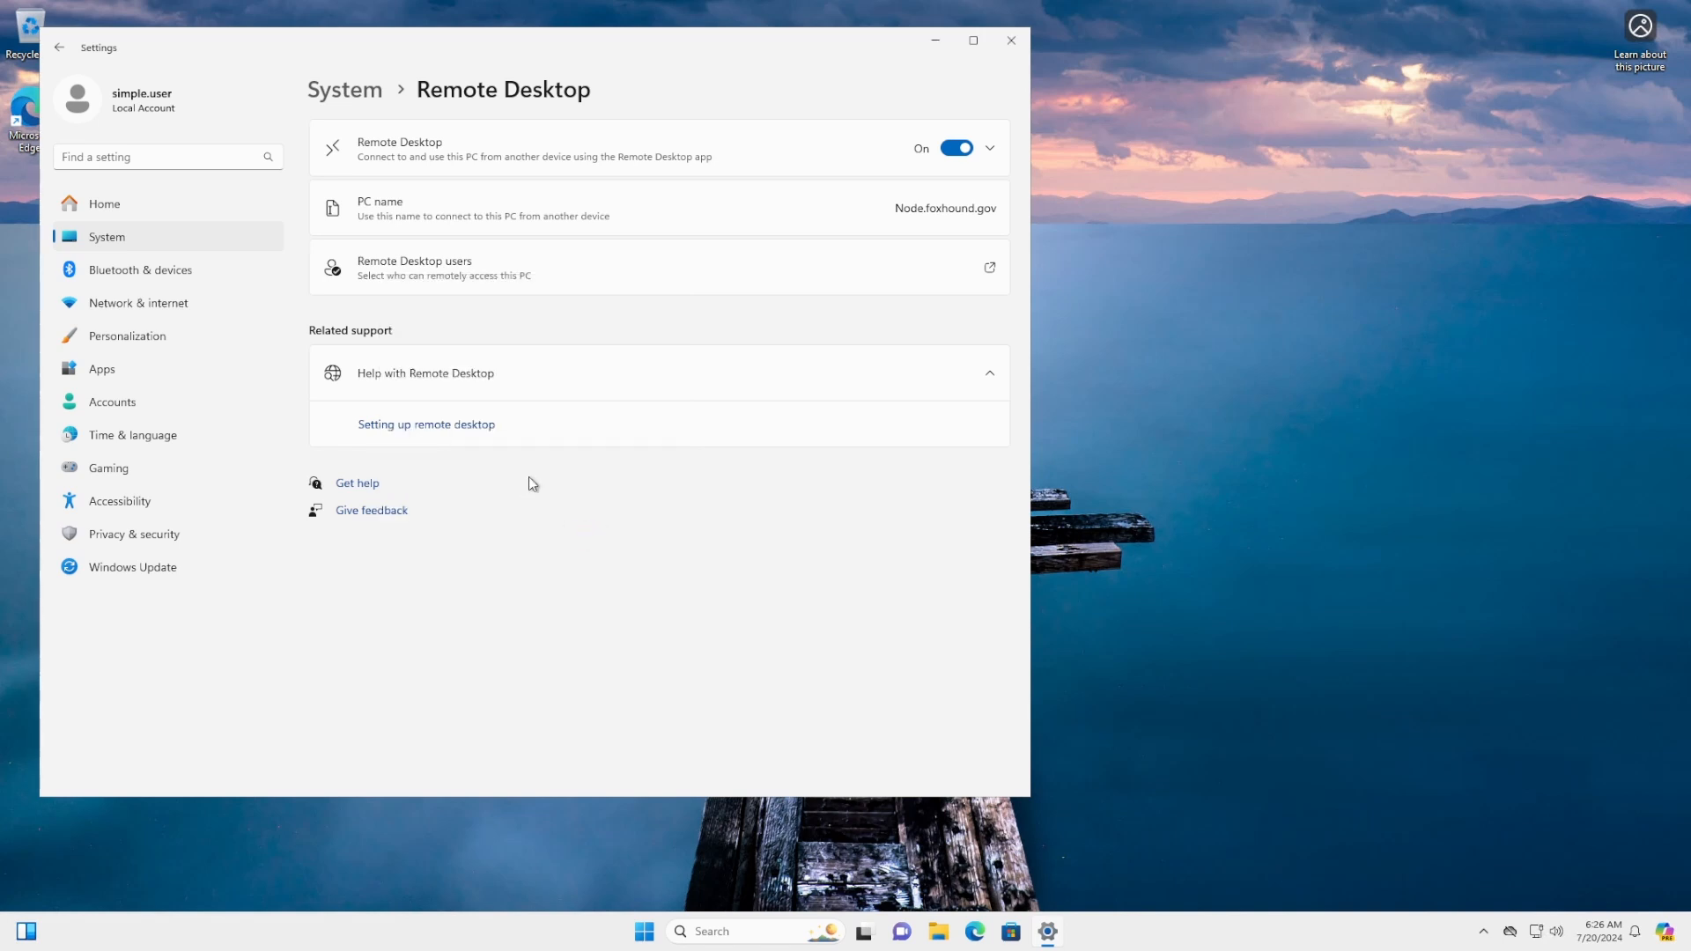
left_click(1011, 42)
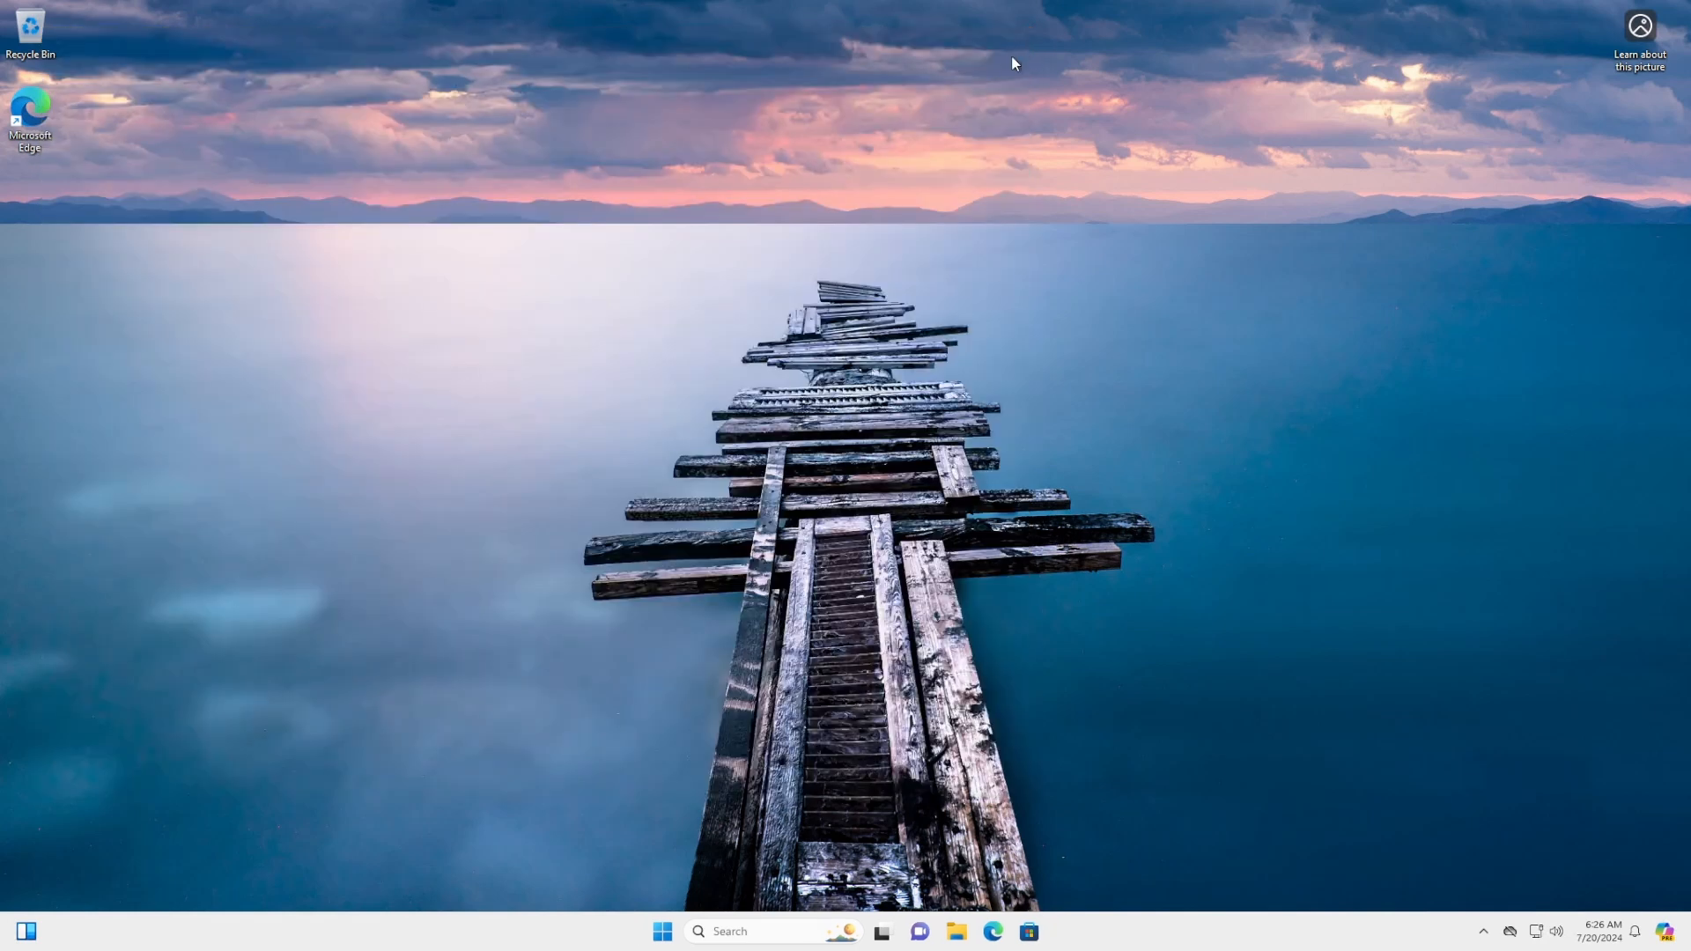
Copy Node's public IP and connect to 104.42.21.221 with Remote Desktop Connection
left_click(659, 937)
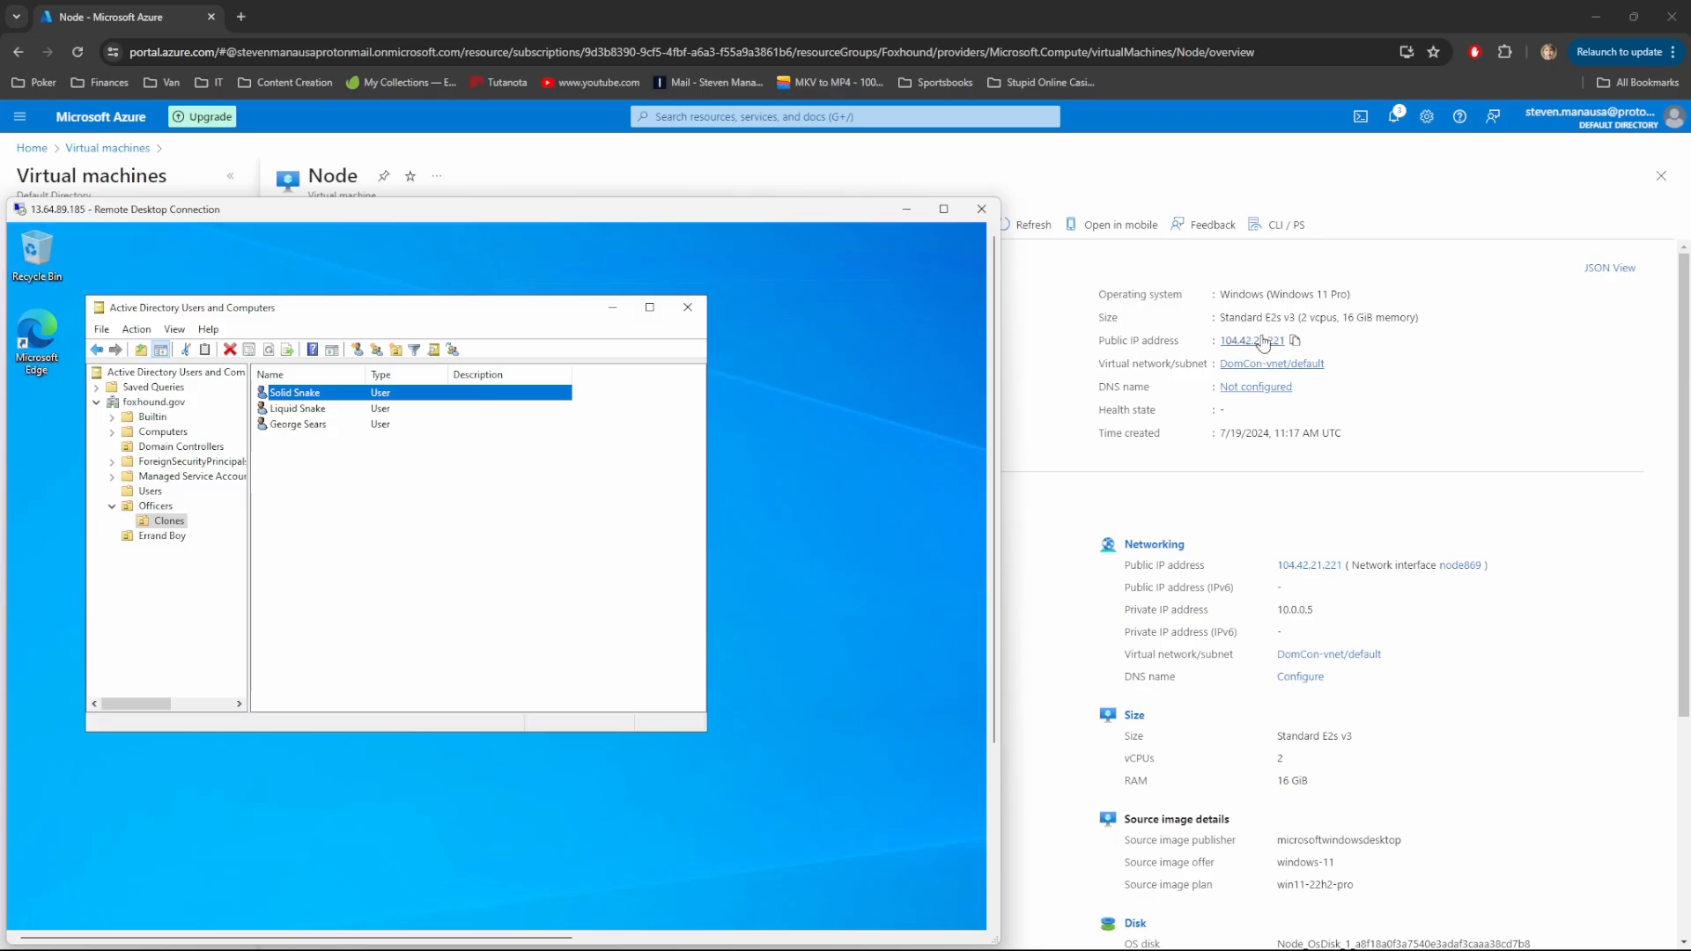
left_click(1293, 340)
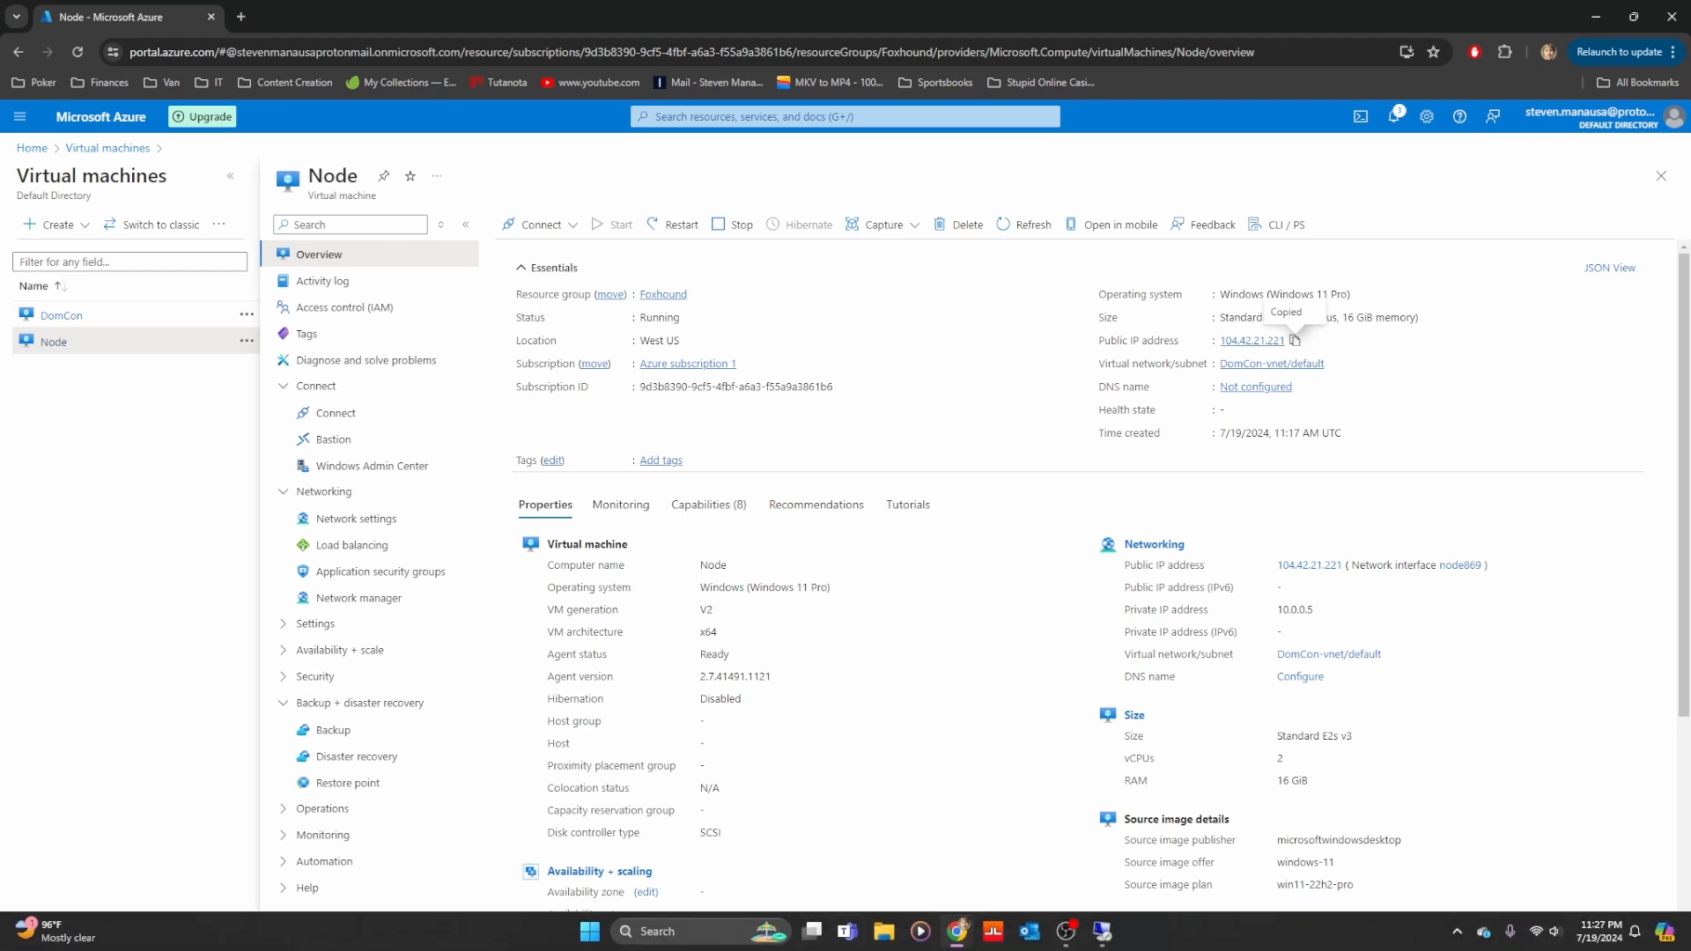
left_click(678, 939)
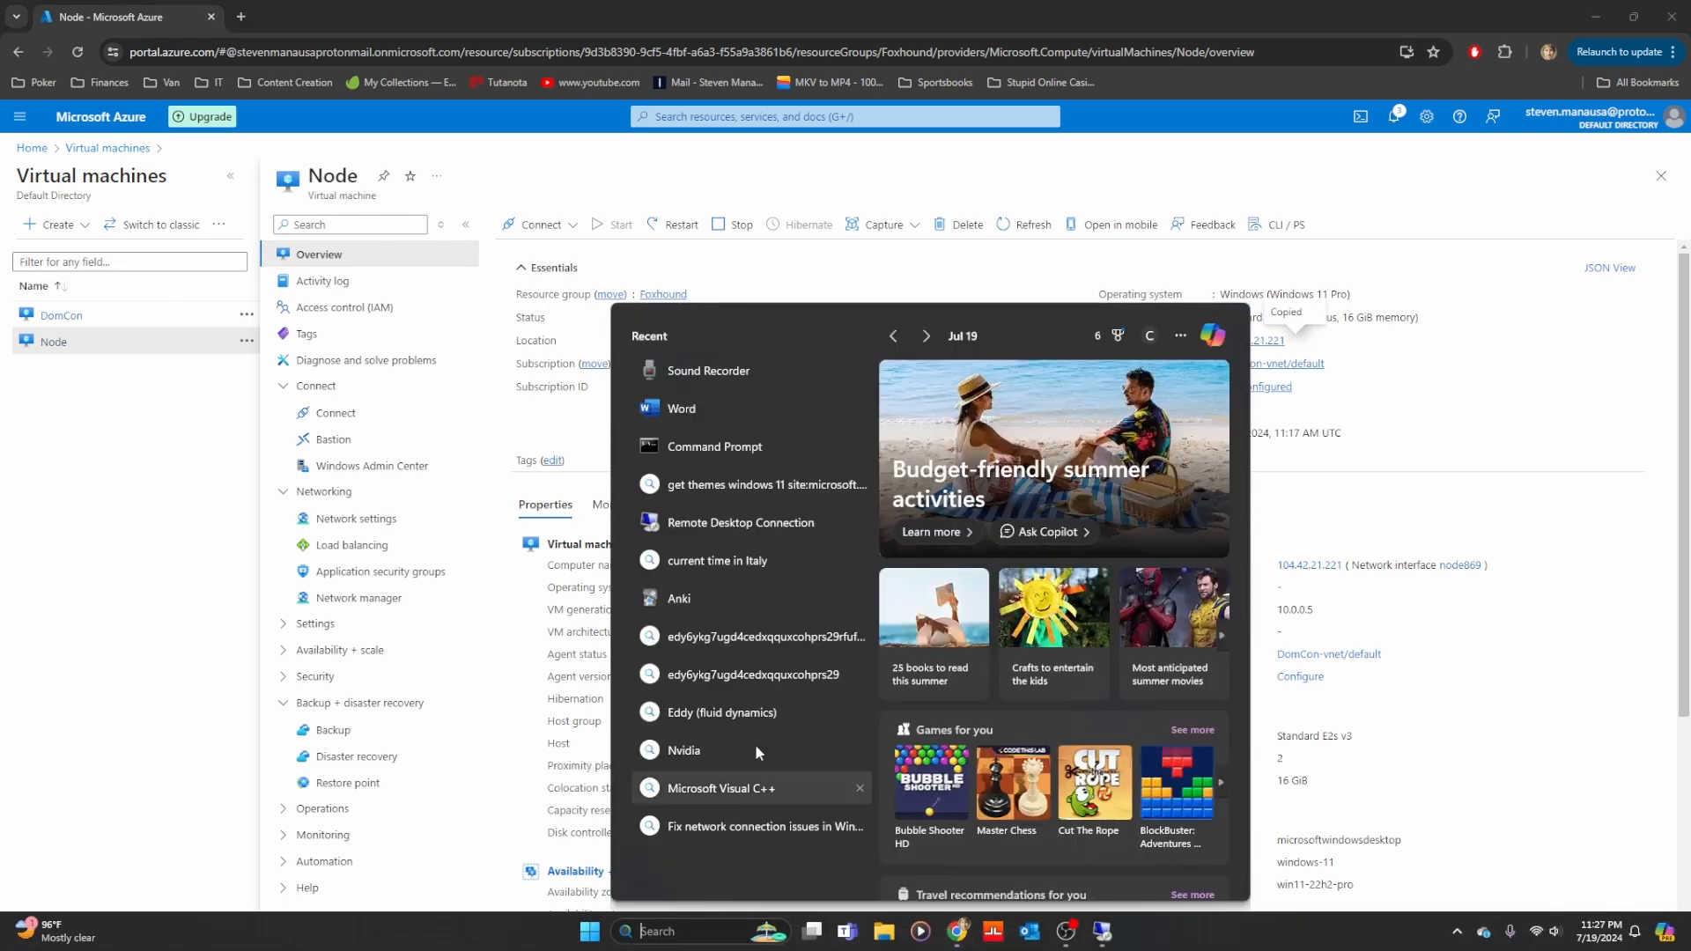
left_click(739, 522)
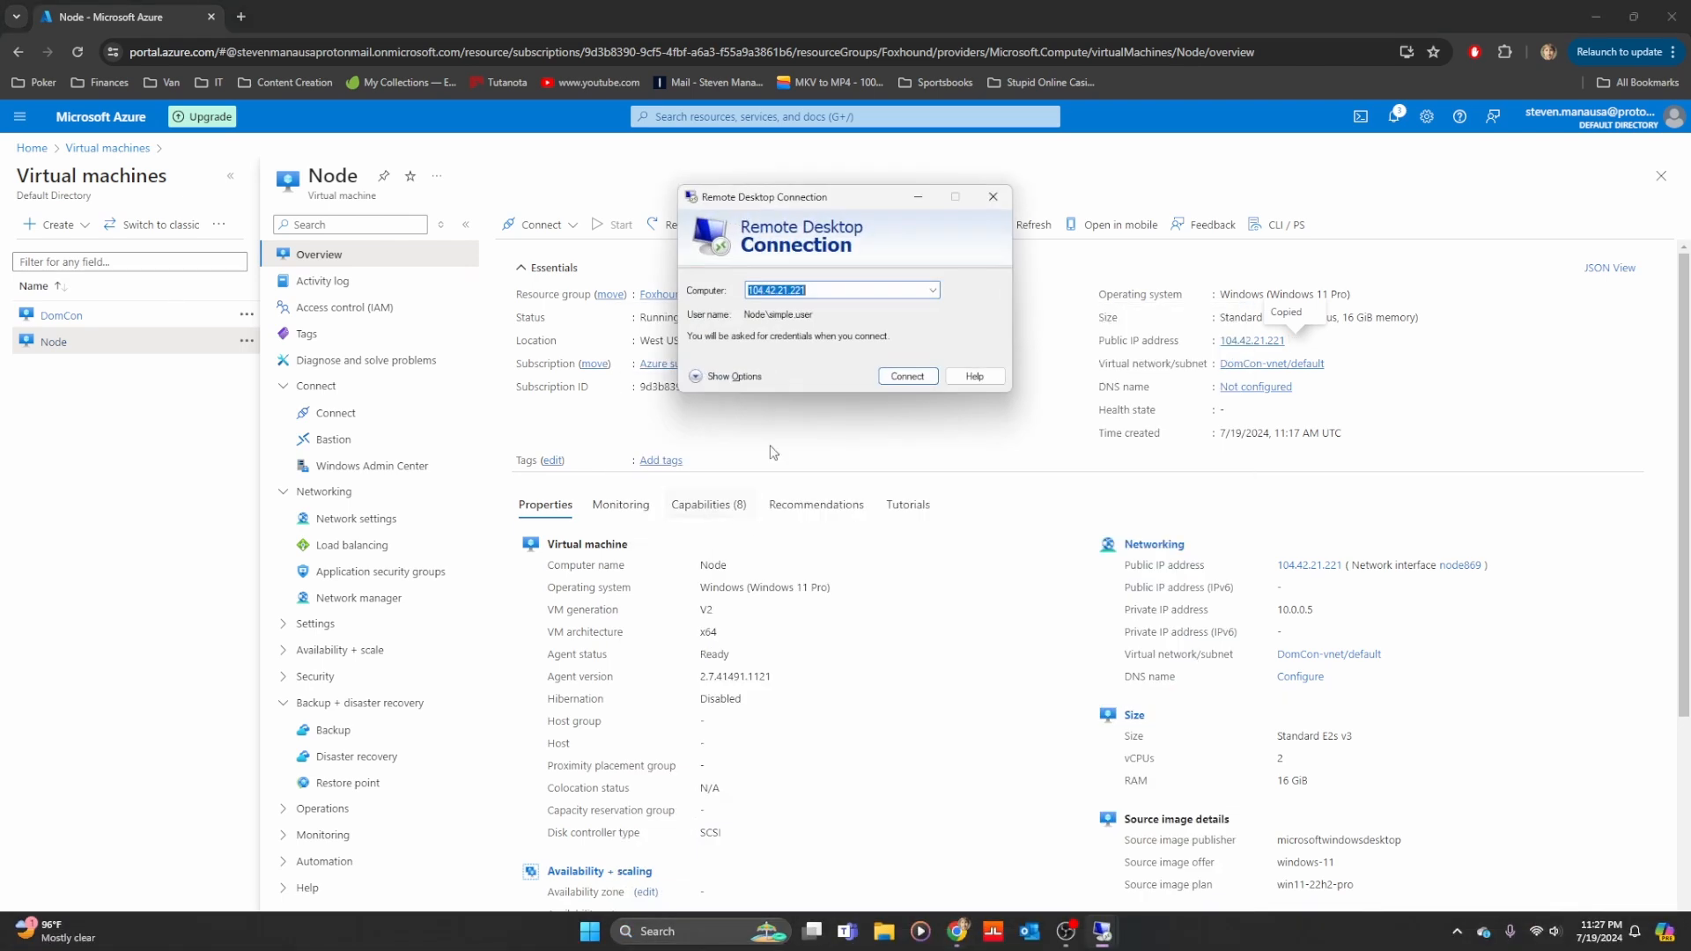
left_click(900, 373)
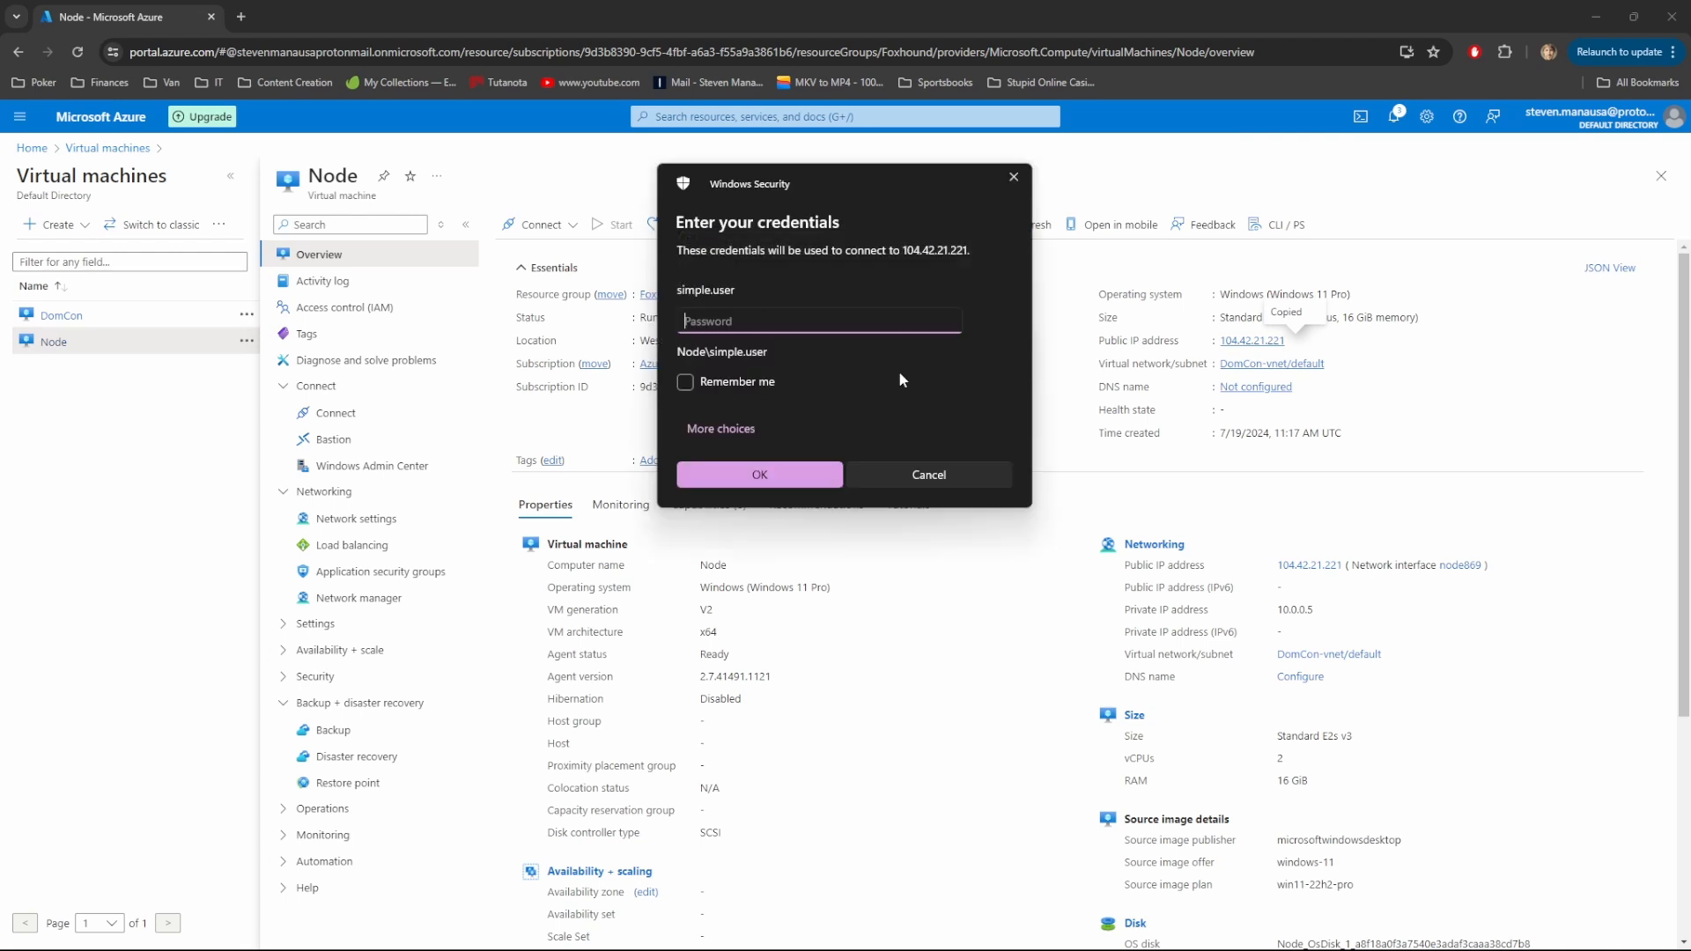
Sign in with a different, foxhound.gov domain user account and accept the certificate
left_click(763, 431)
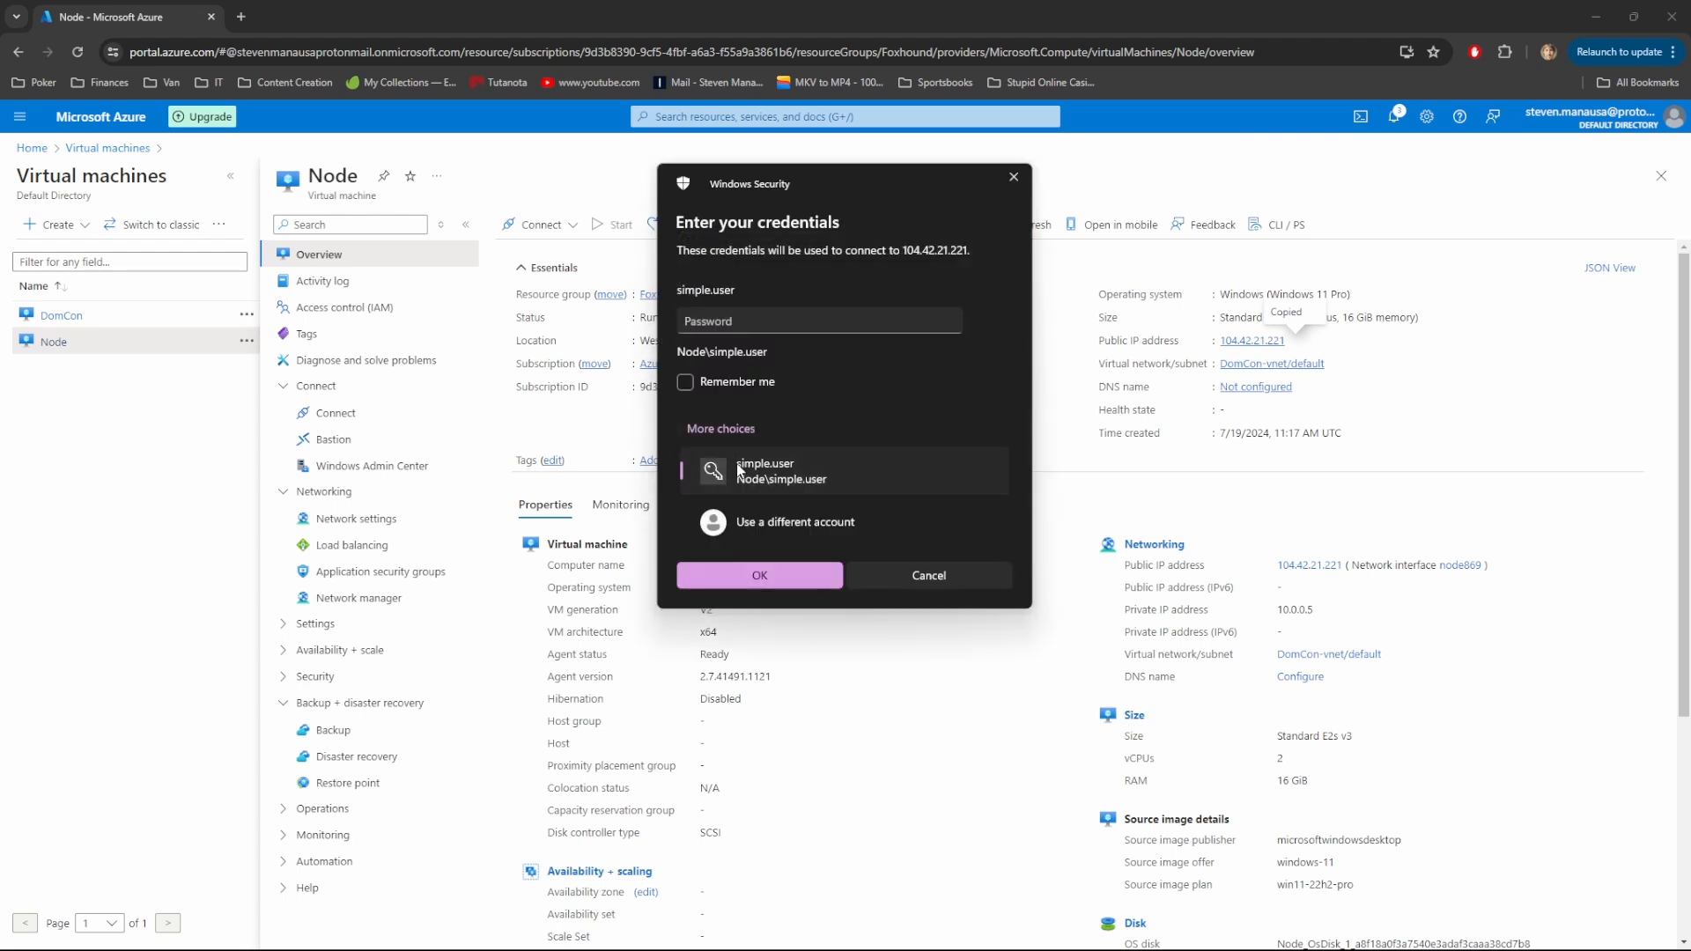
left_click(781, 519)
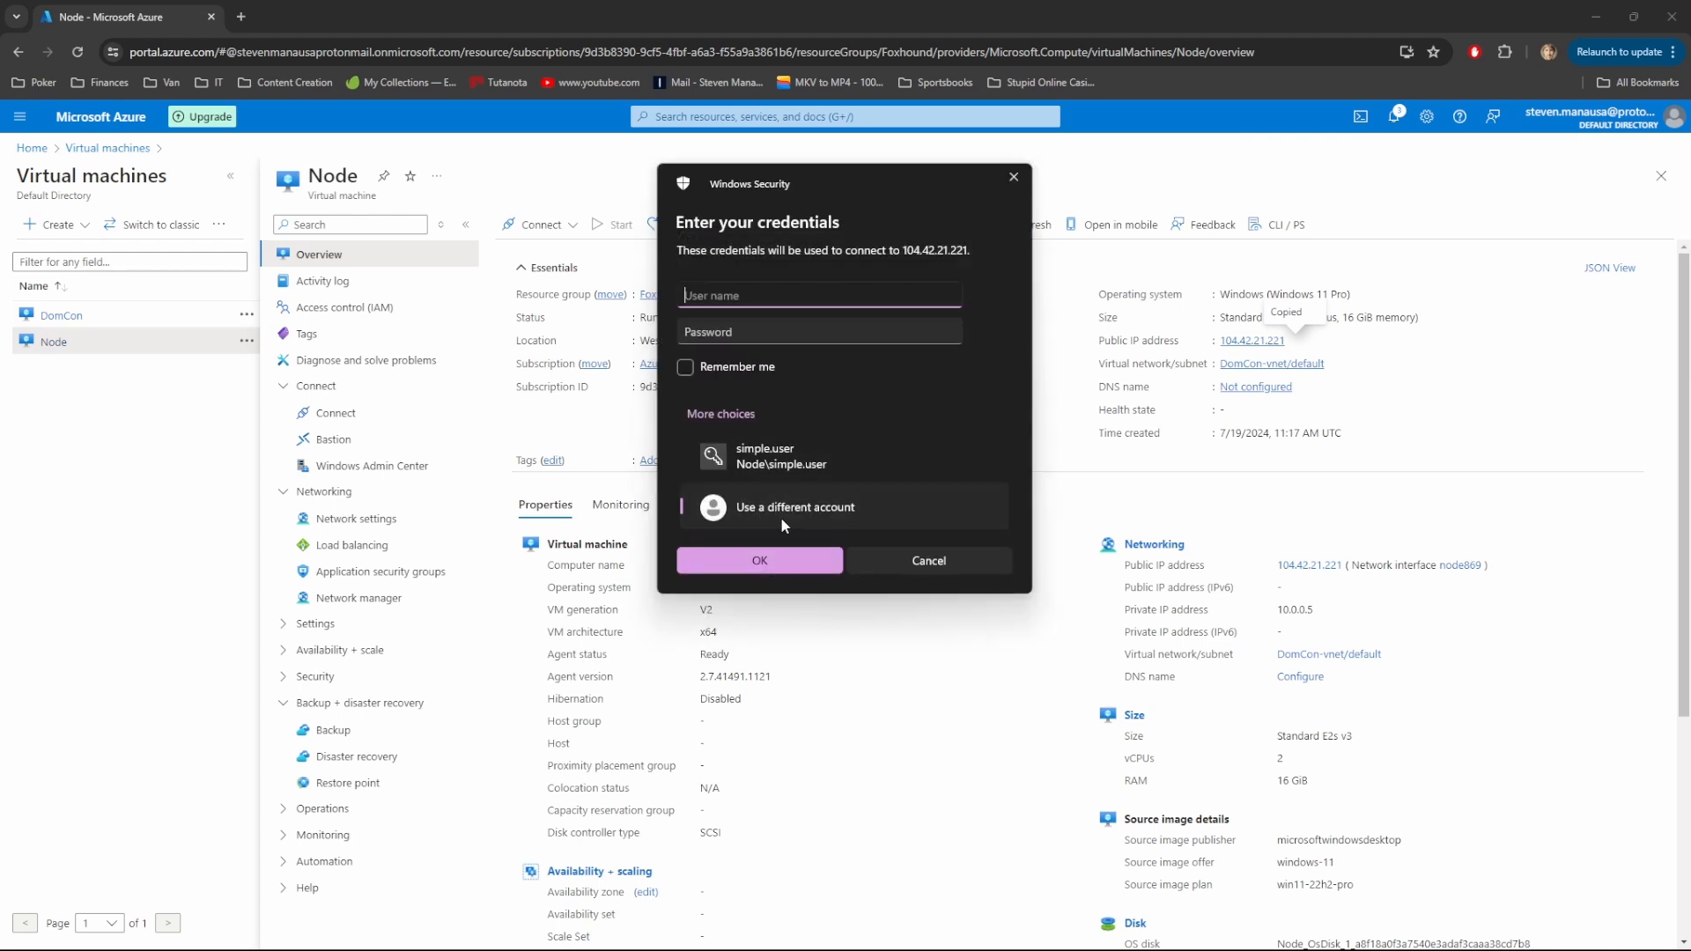
type("foxhound.gov\\snake")
key("Tab")
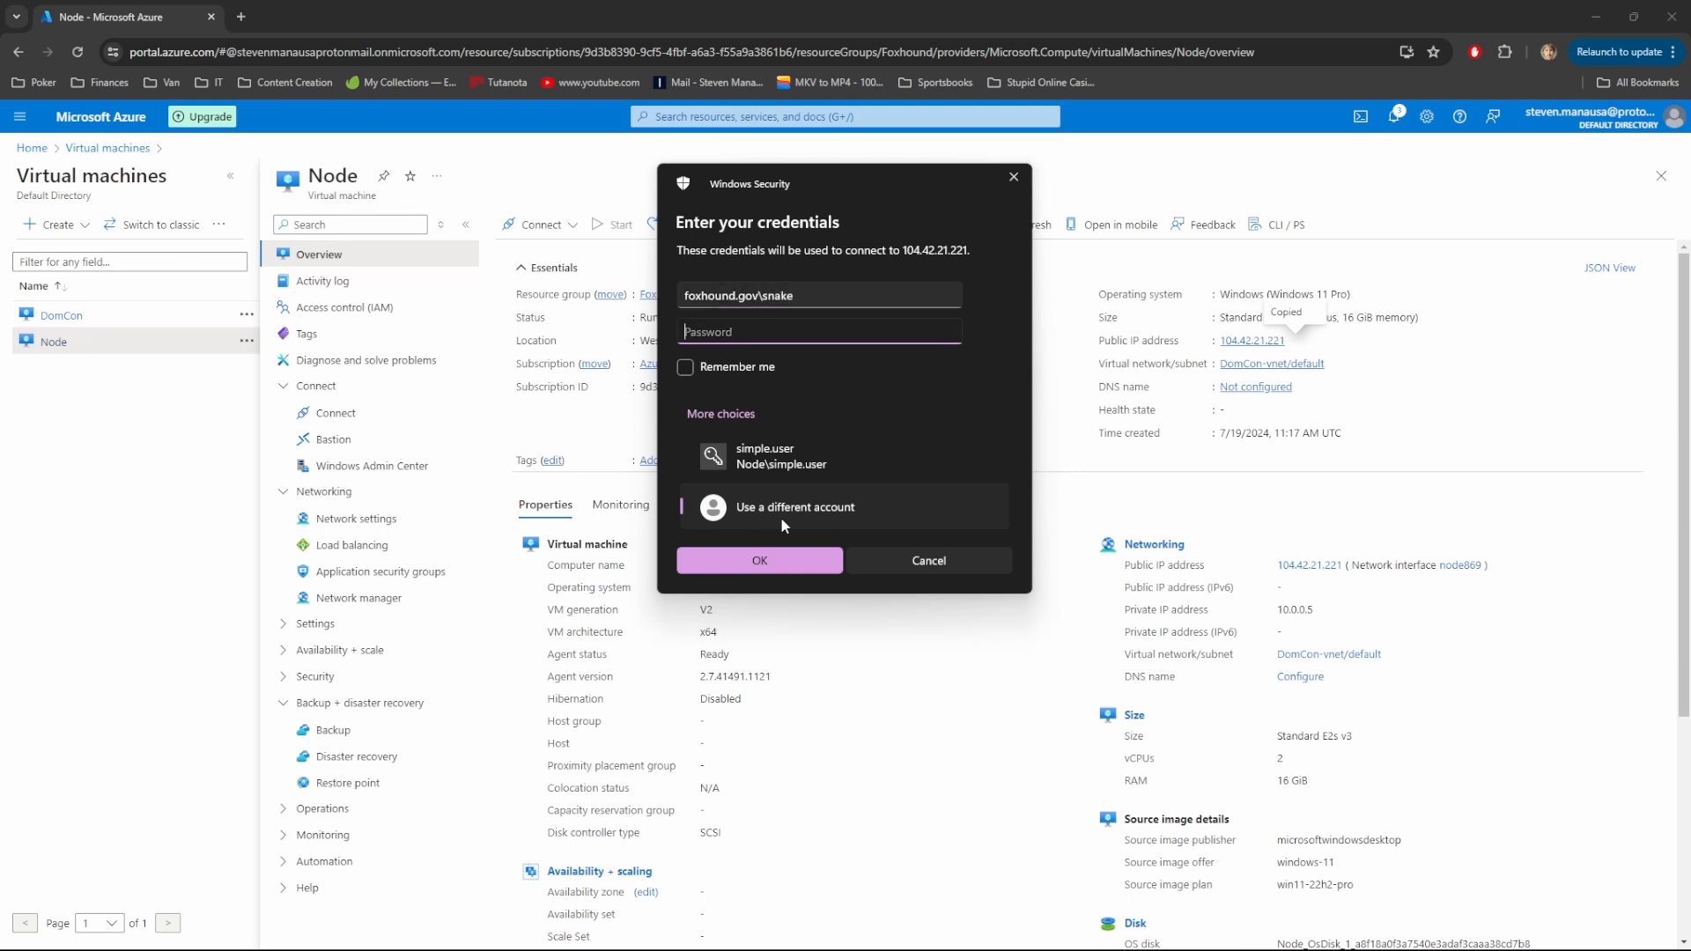
key("Caps_Lock")
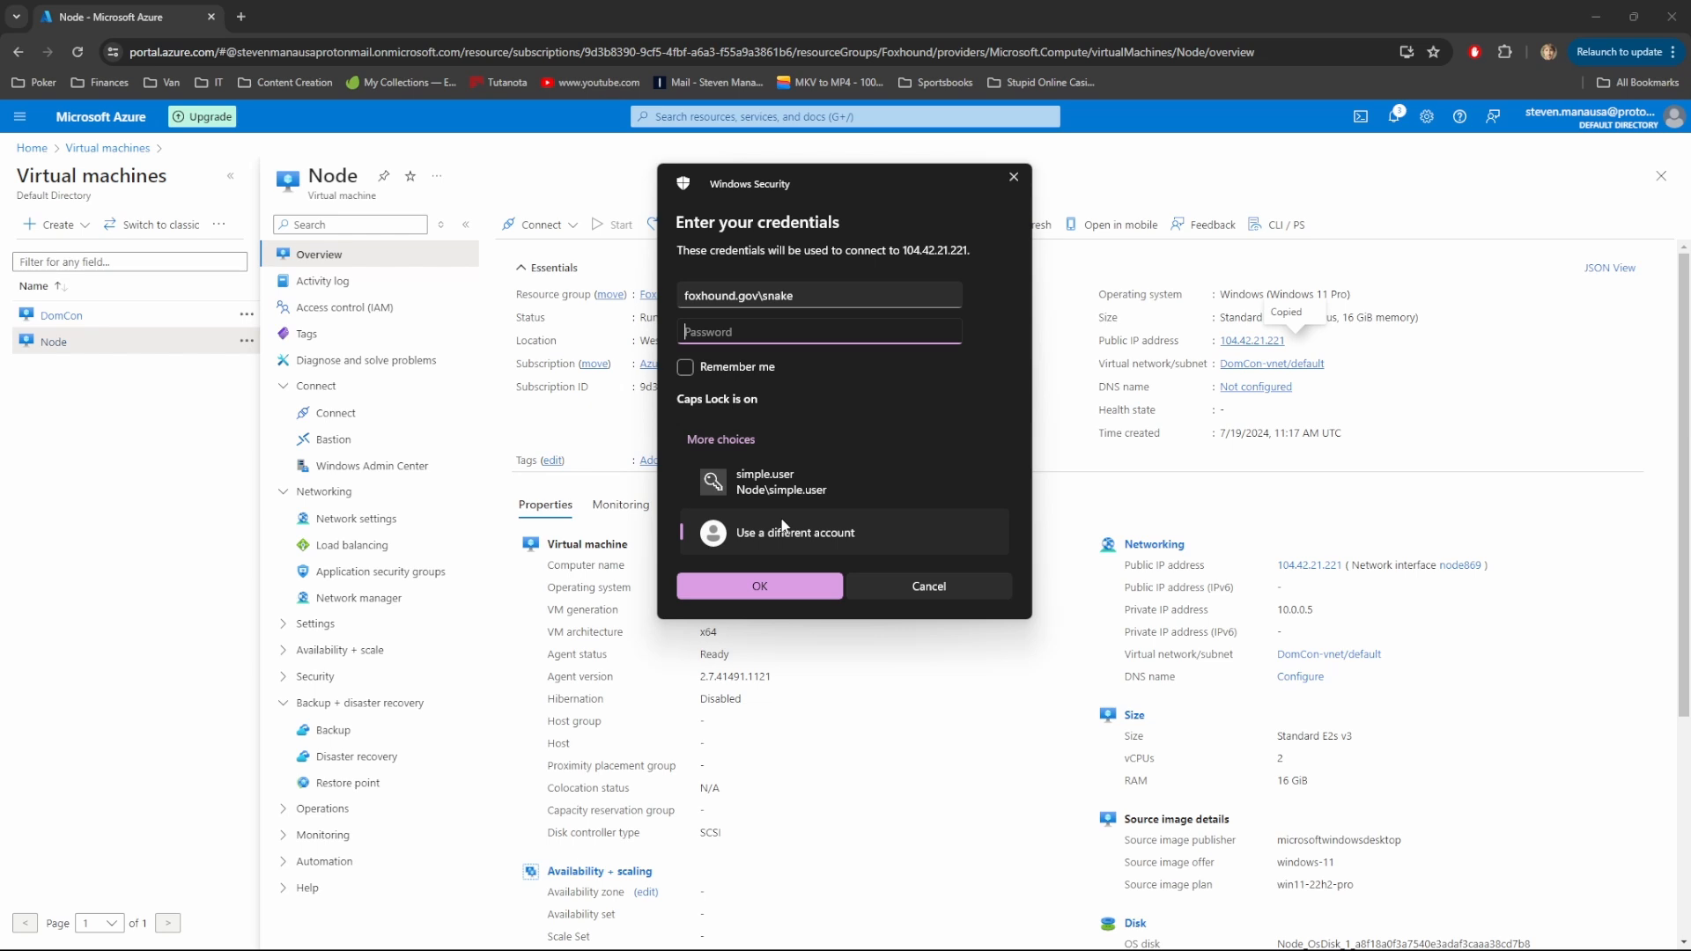
key("Caps_Lock")
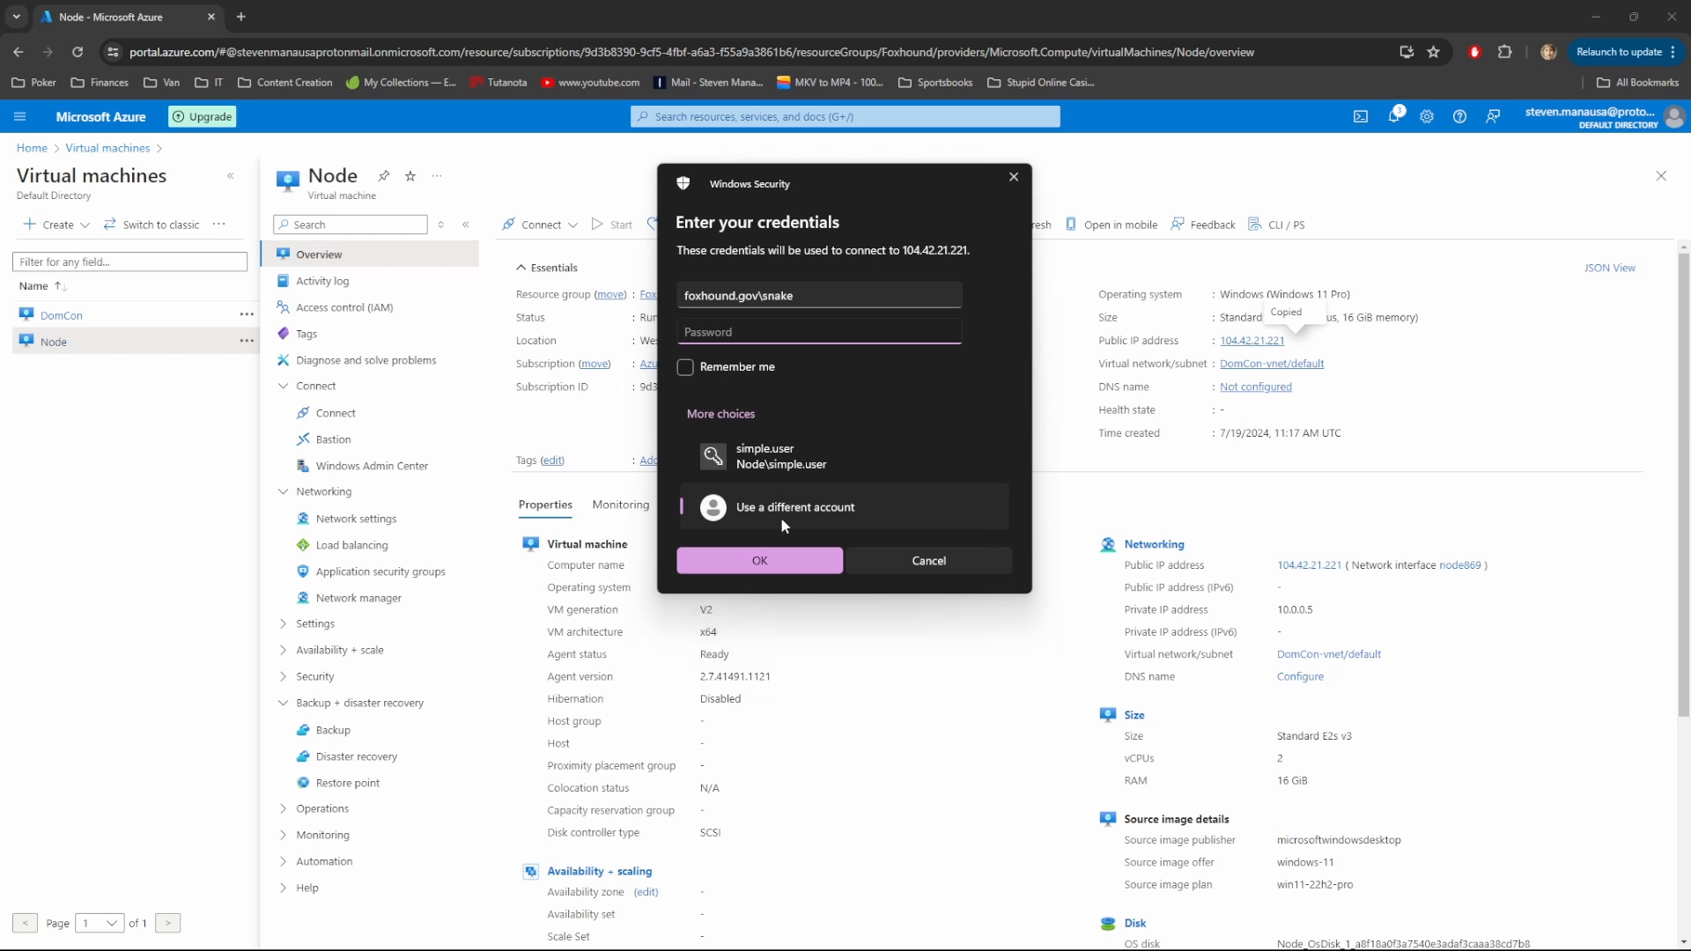
type("•••••••••")
key("Return")
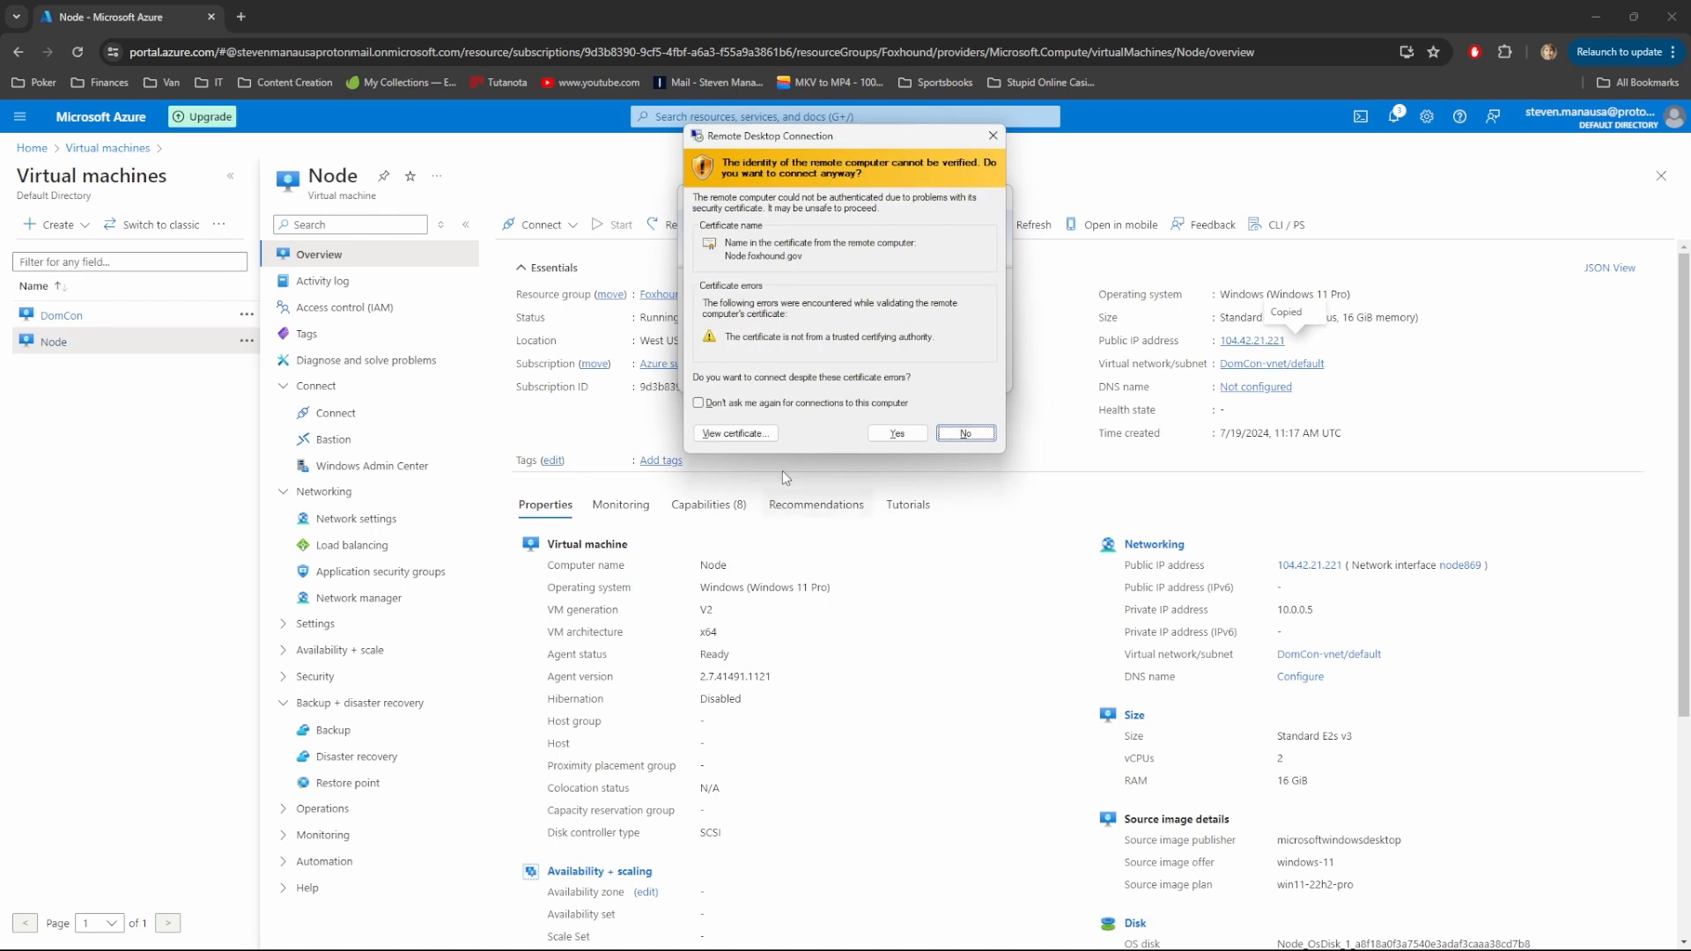
left_click(891, 432)
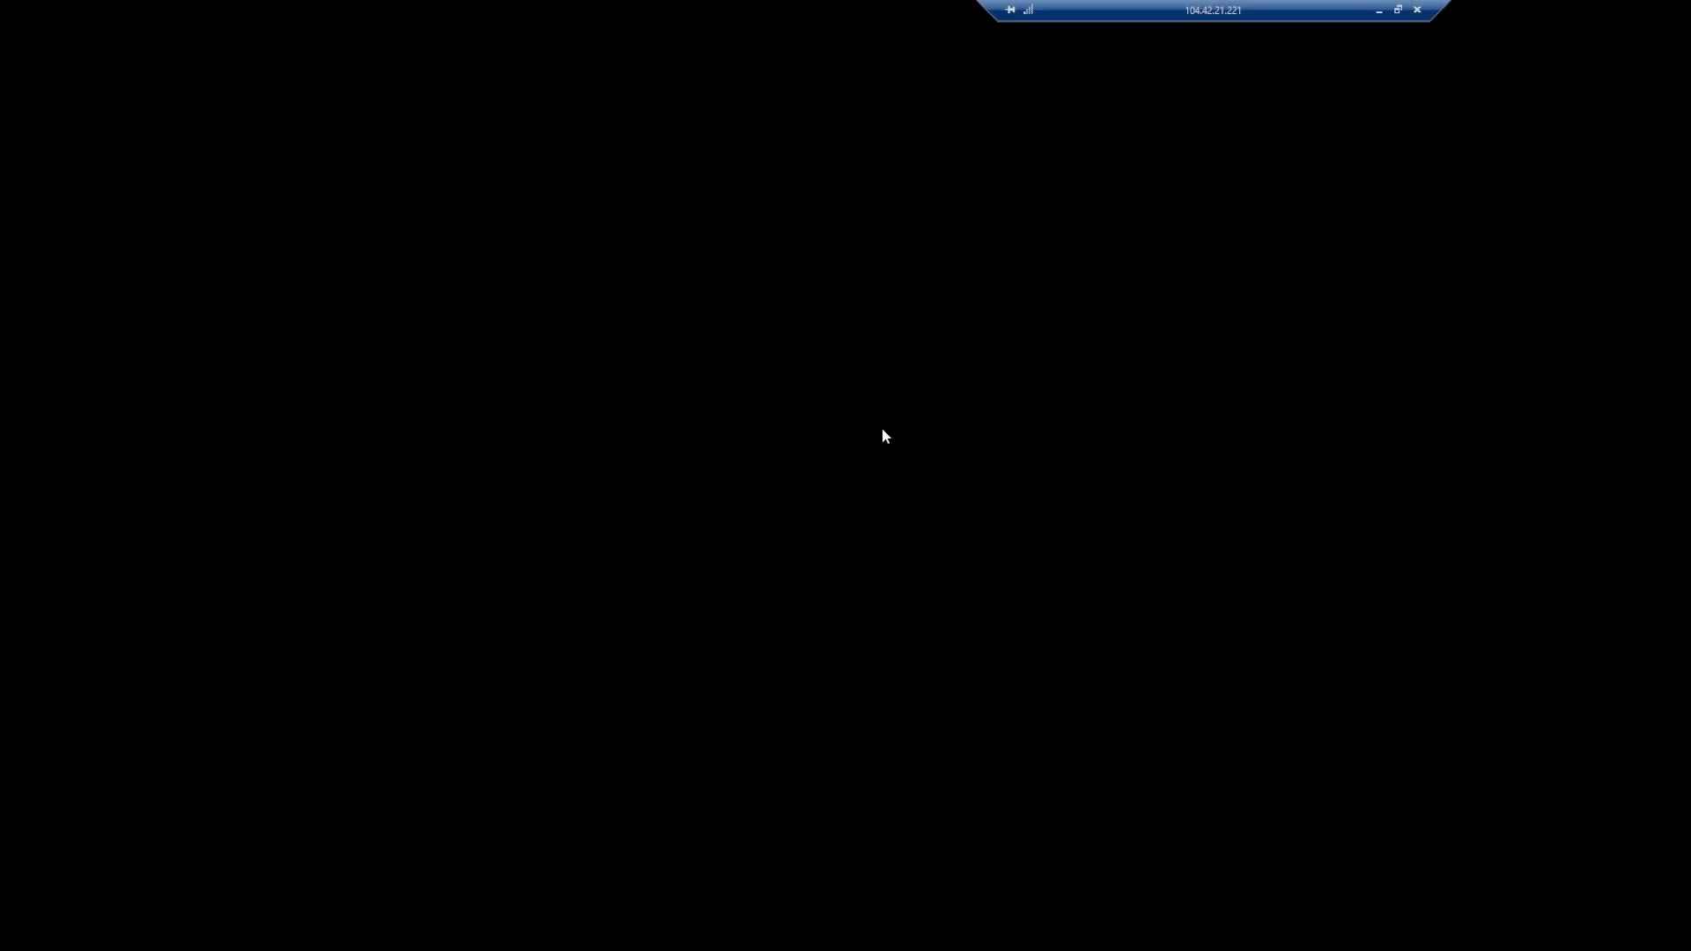